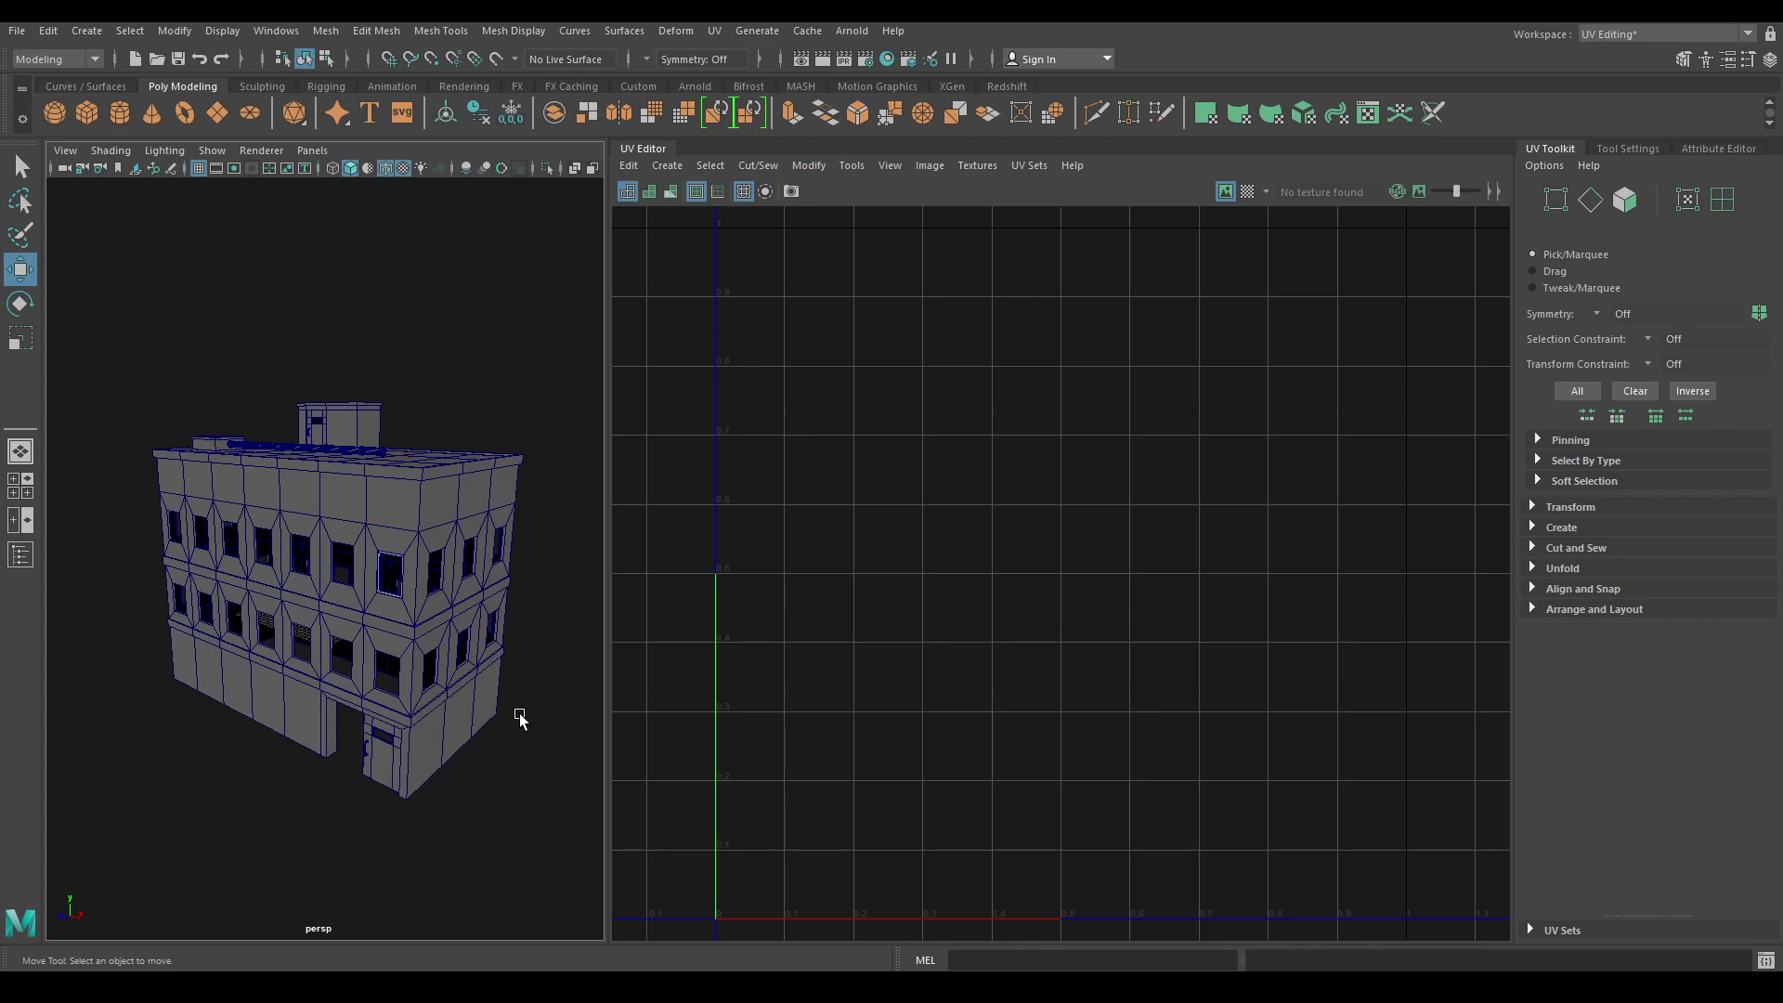
Select the corner window's frame on the upper floor and hide all unselected objects.
right_click_drag(478, 655, 498, 842, "alt")
middle_click_drag(498, 842, 418, 838, "alt")
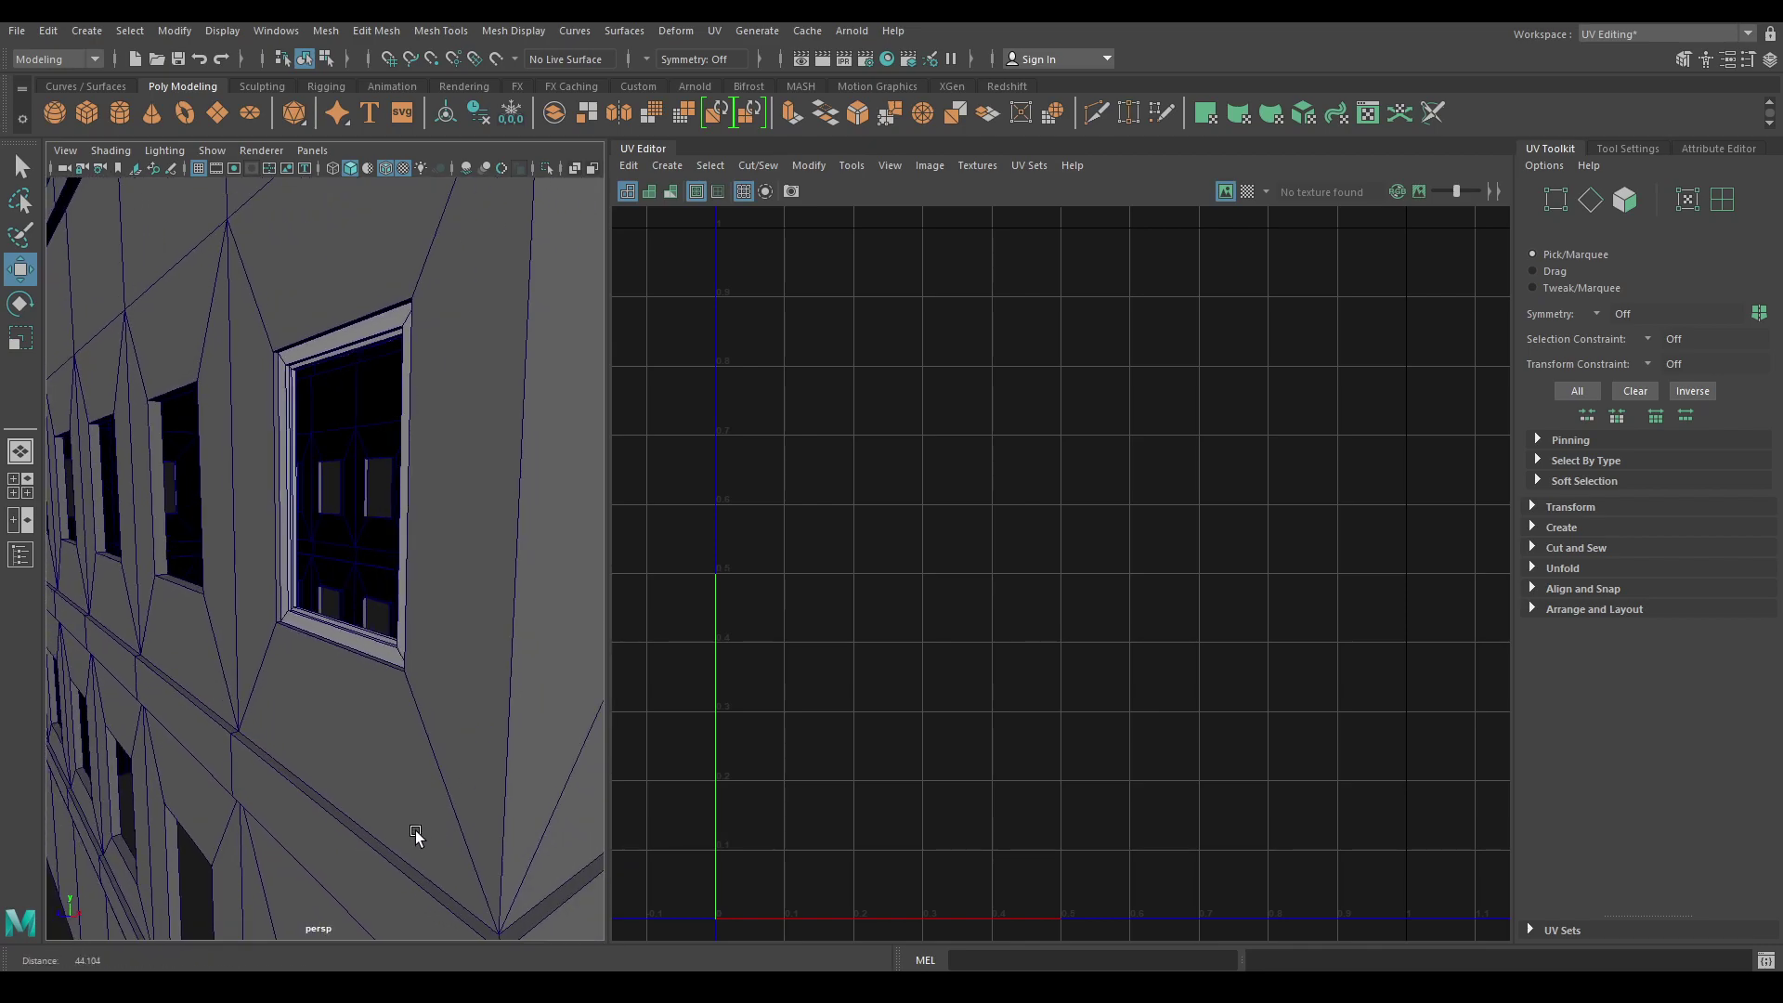
right_click_drag(418, 838, 368, 715, "alt")
left_click(355, 642)
left_click_drag(336, 711, 361, 703, "alt")
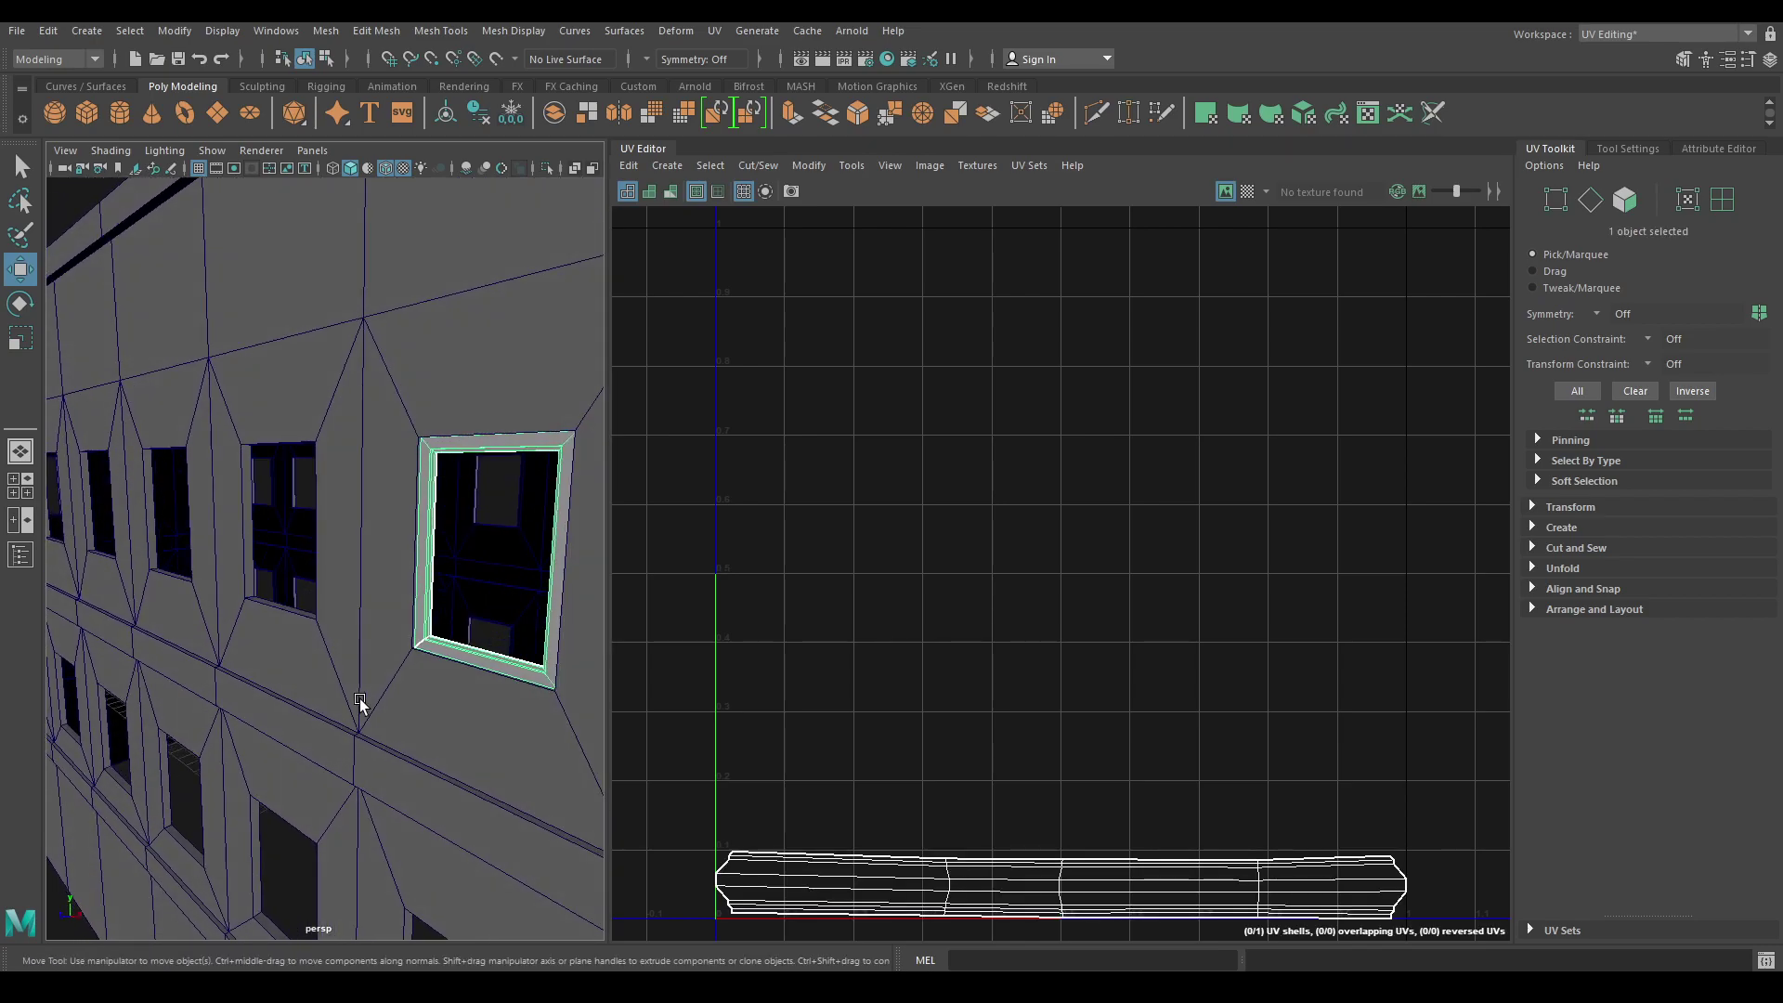
key("alt+h")
left_click_drag(452, 555, 422, 566, "alt")
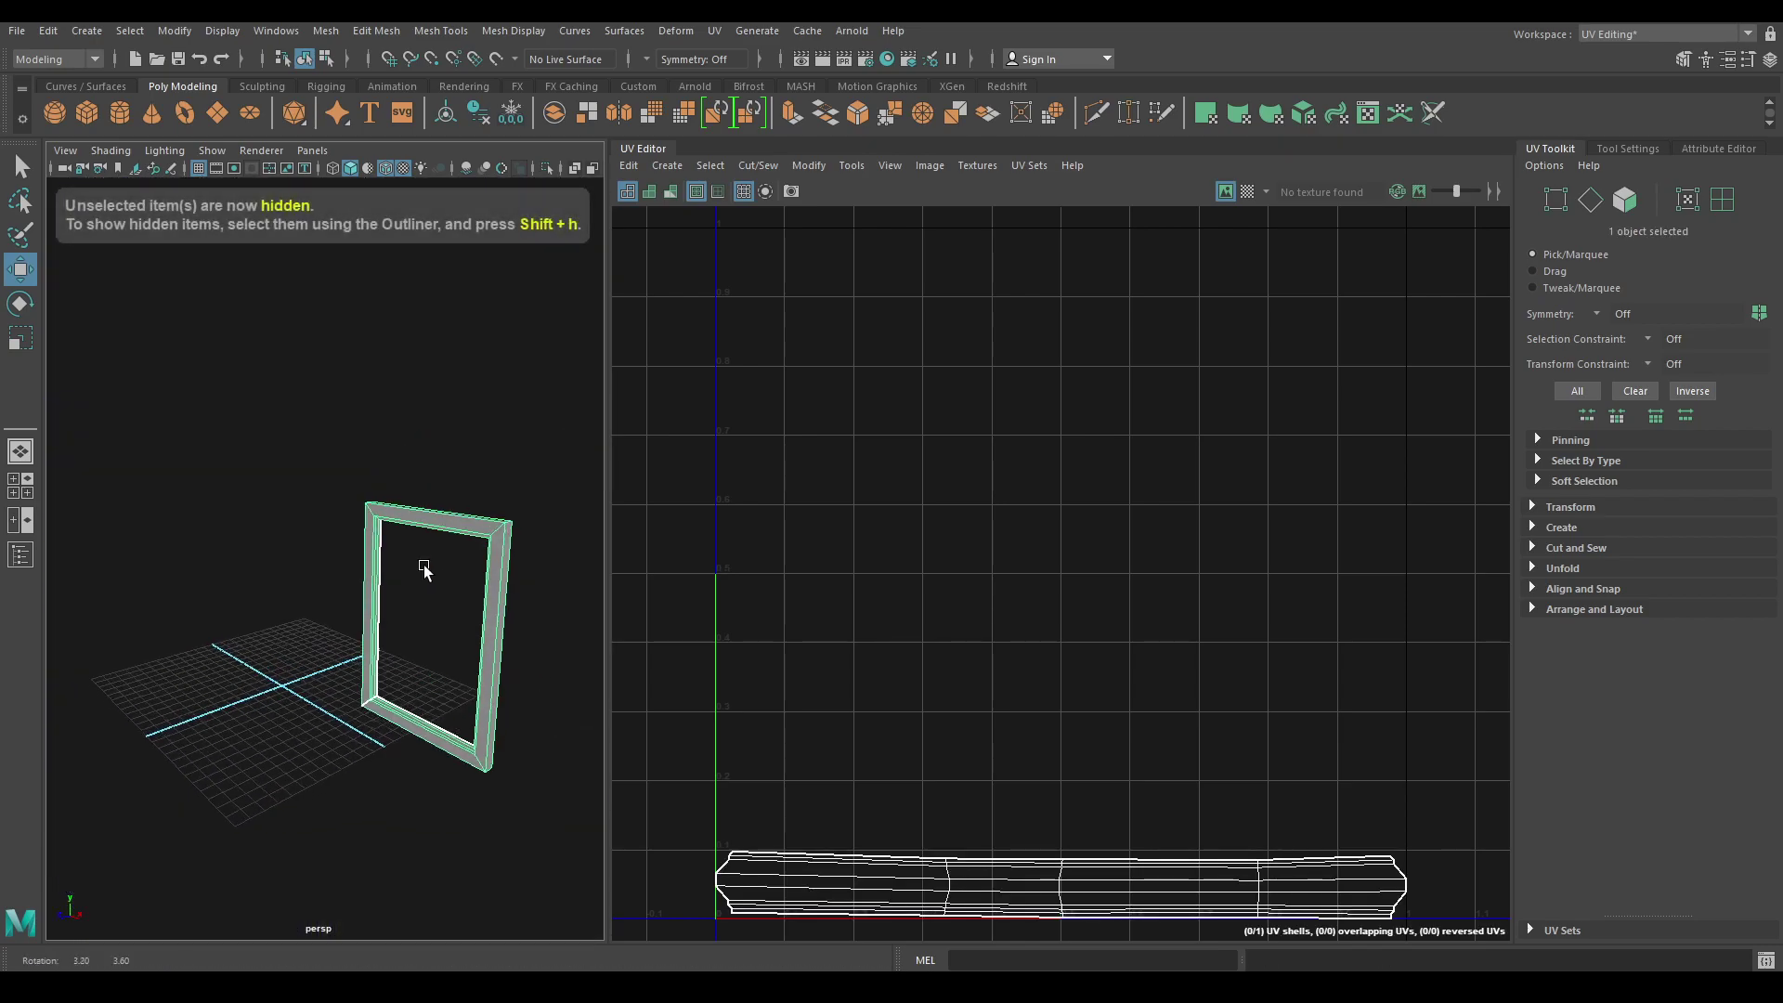
Create a camera-based UV projection for the isolated window frame.
right_click_drag(422, 565, 422, 621, "alt")
left_click_drag(422, 621, 520, 418, "alt")
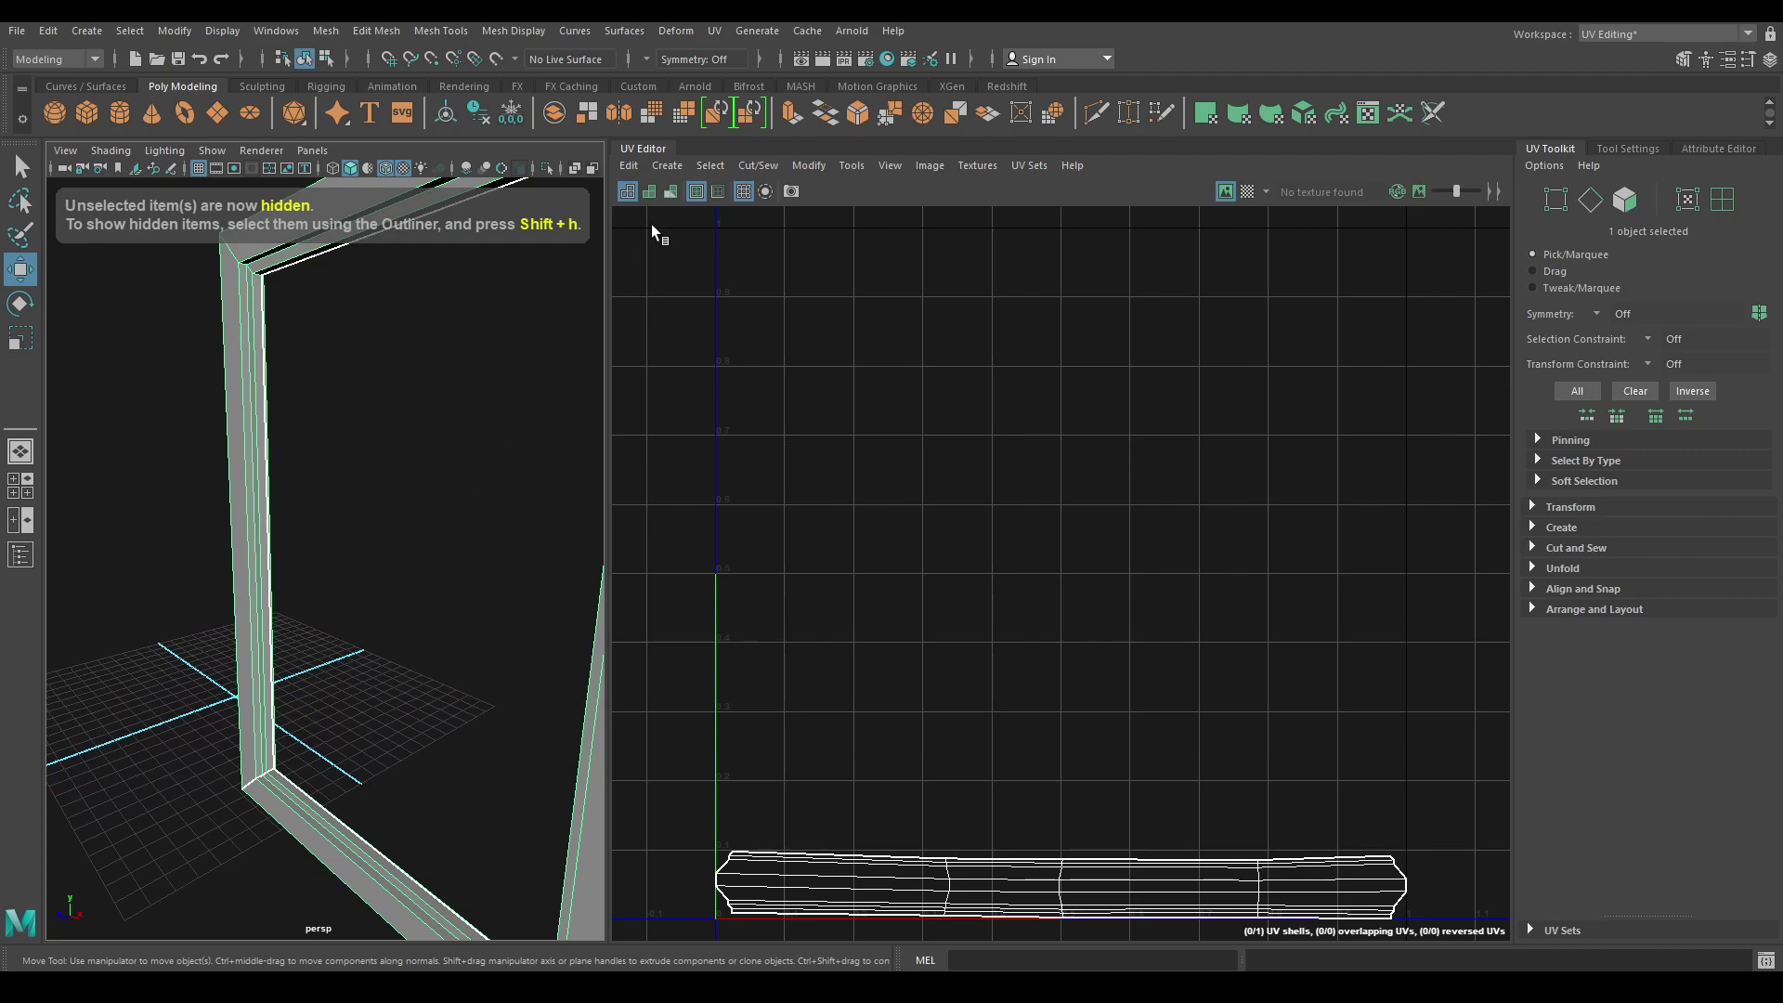
left_click(667, 165)
left_click(710, 253)
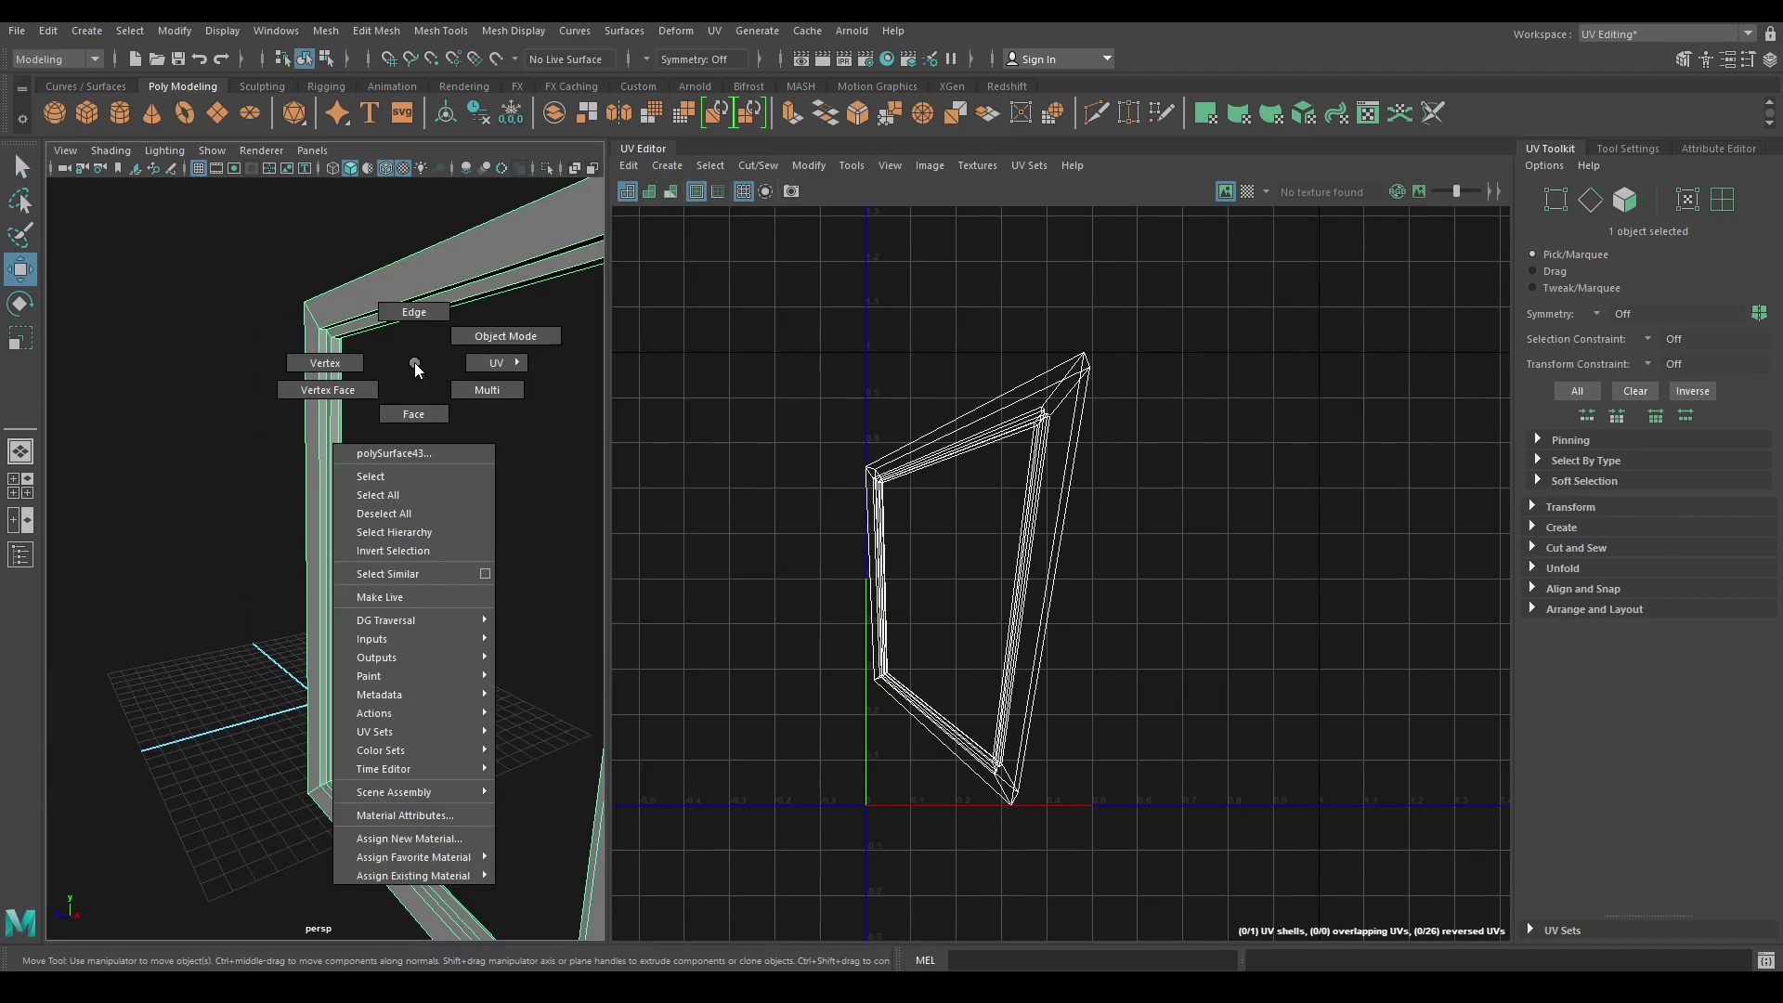
Select the mitred edge loops at all four corners of the window frame.
right_click_drag(414, 362, 406, 302)
left_click(470, 454)
double_click(315, 321)
middle_click_drag(469, 678, 458, 641, "alt")
double_click(312, 756, "shift")
middle_click_drag(528, 696, 513, 689, "alt")
left_click_drag(513, 689, 482, 625, "alt")
double_click(488, 889, "shift")
left_click_drag(489, 888, 501, 716, "alt")
middle_click_drag(502, 716, 455, 789, "alt")
right_click_drag(455, 789, 439, 668, "alt")
double_click(415, 403, "shift")
Add the frame's inner edge loop to the selection, cut the UVs there, and unfold the frame into separate shells.
scroll(287, 517, "up", 4)
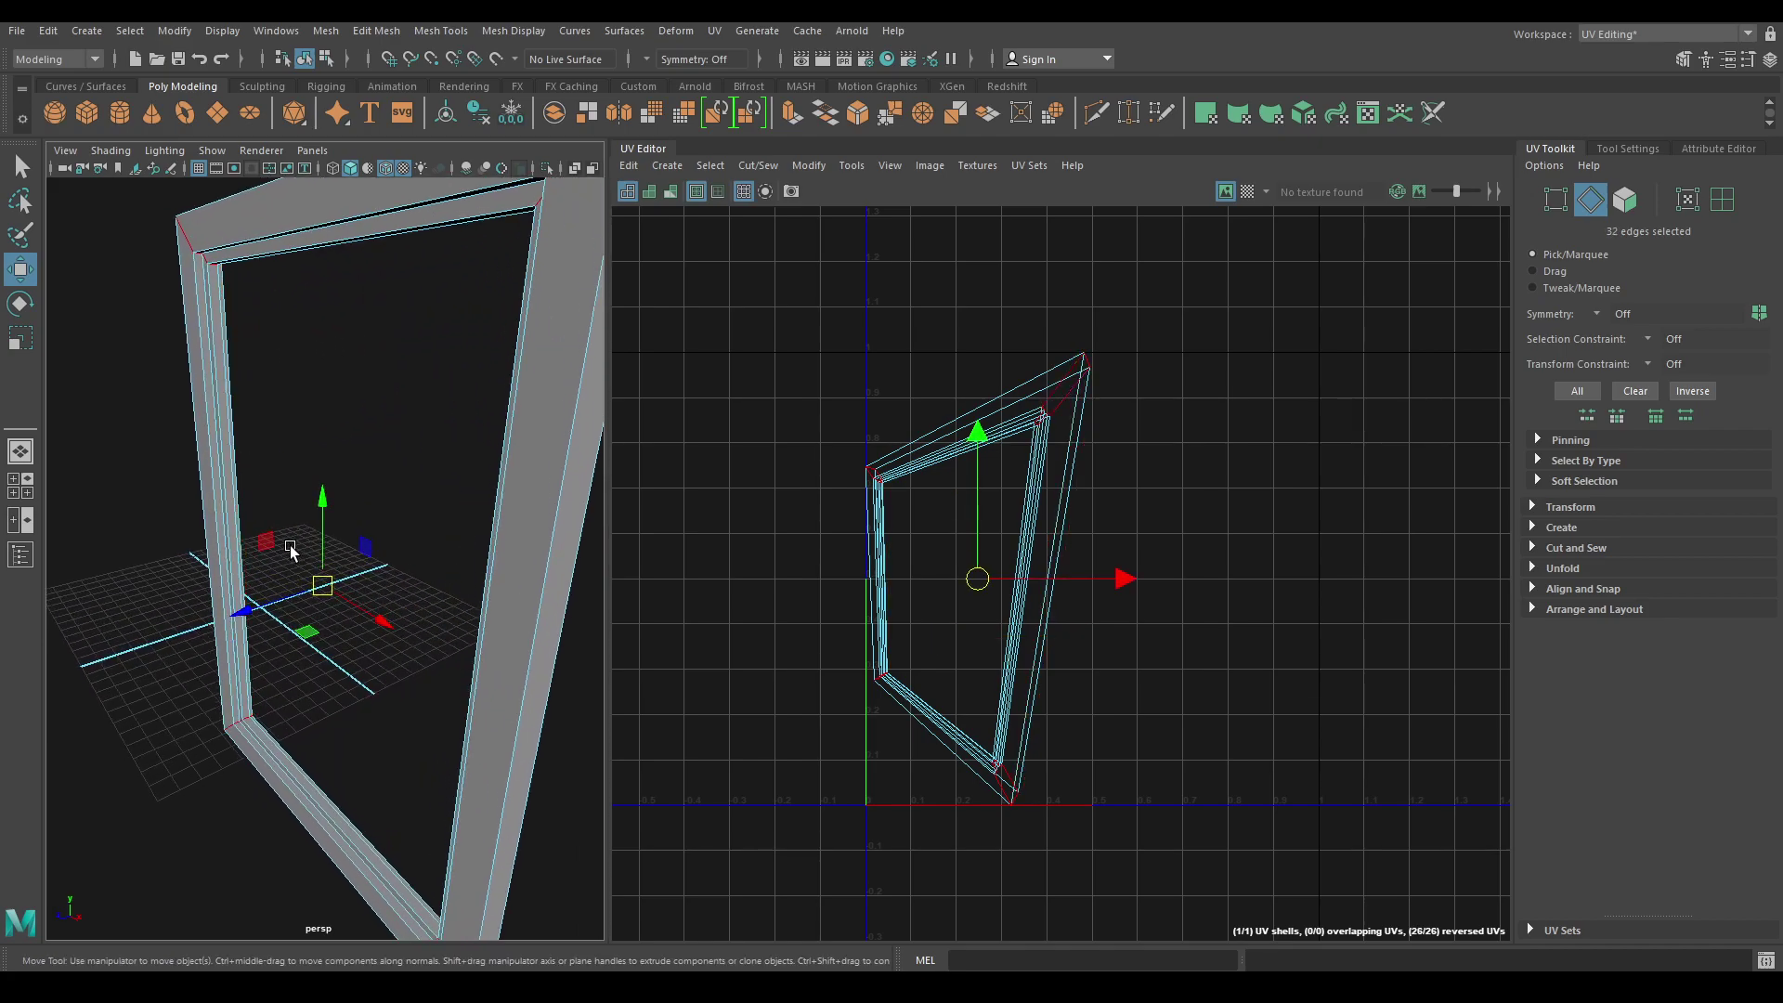
double_click(221, 295, "shift")
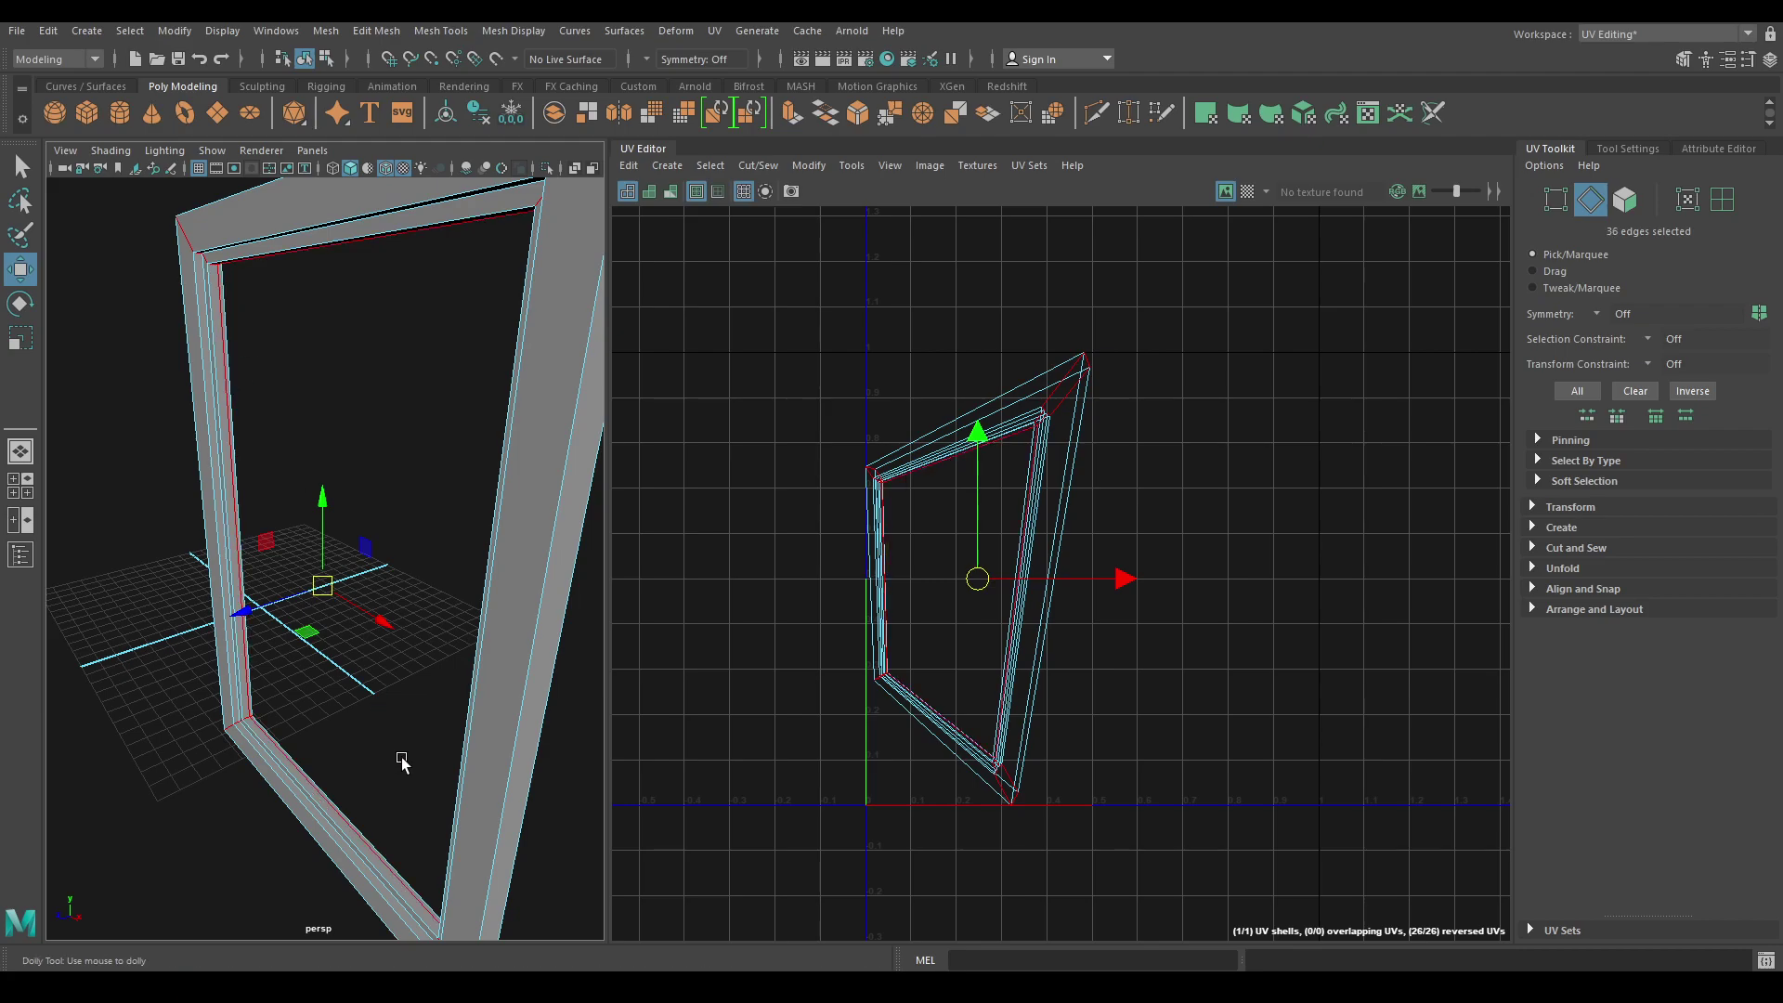
scroll(398, 769, "down", 4)
right_click(1116, 529)
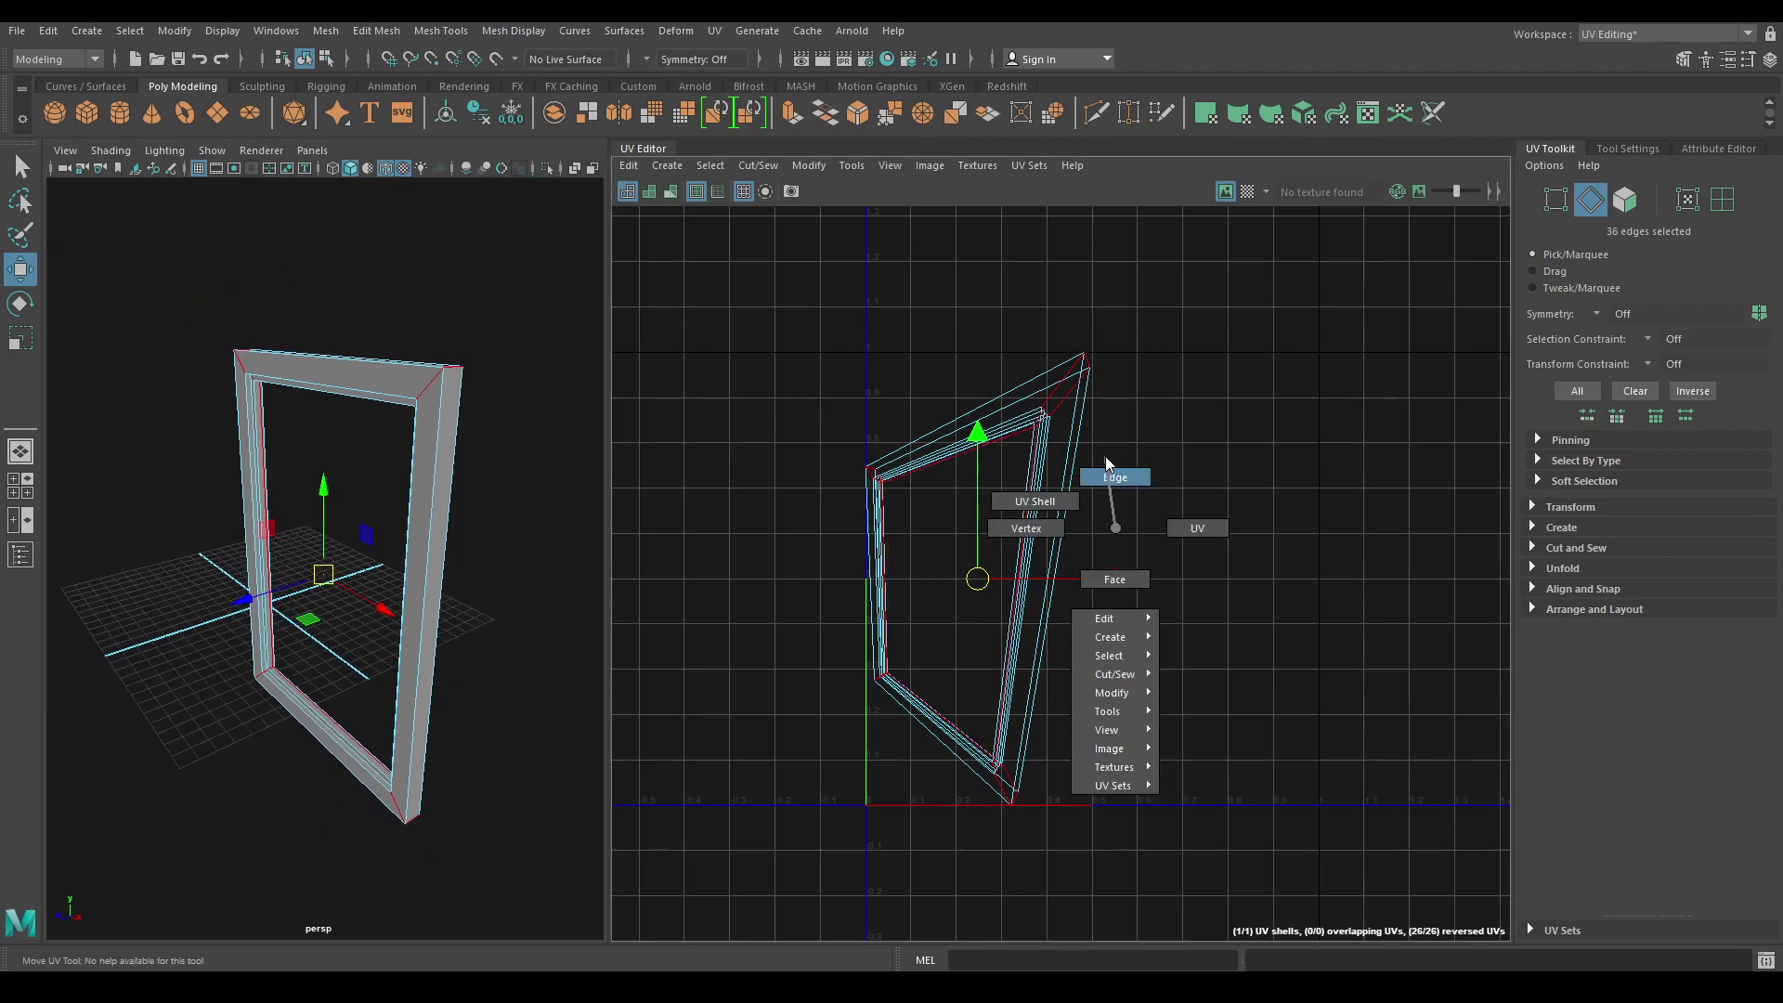
right_click_drag(1214, 281, 1037, 286, "shift")
left_click_drag(782, 309, 1417, 933)
right_click_drag(1157, 212, 895, 210, "shift")
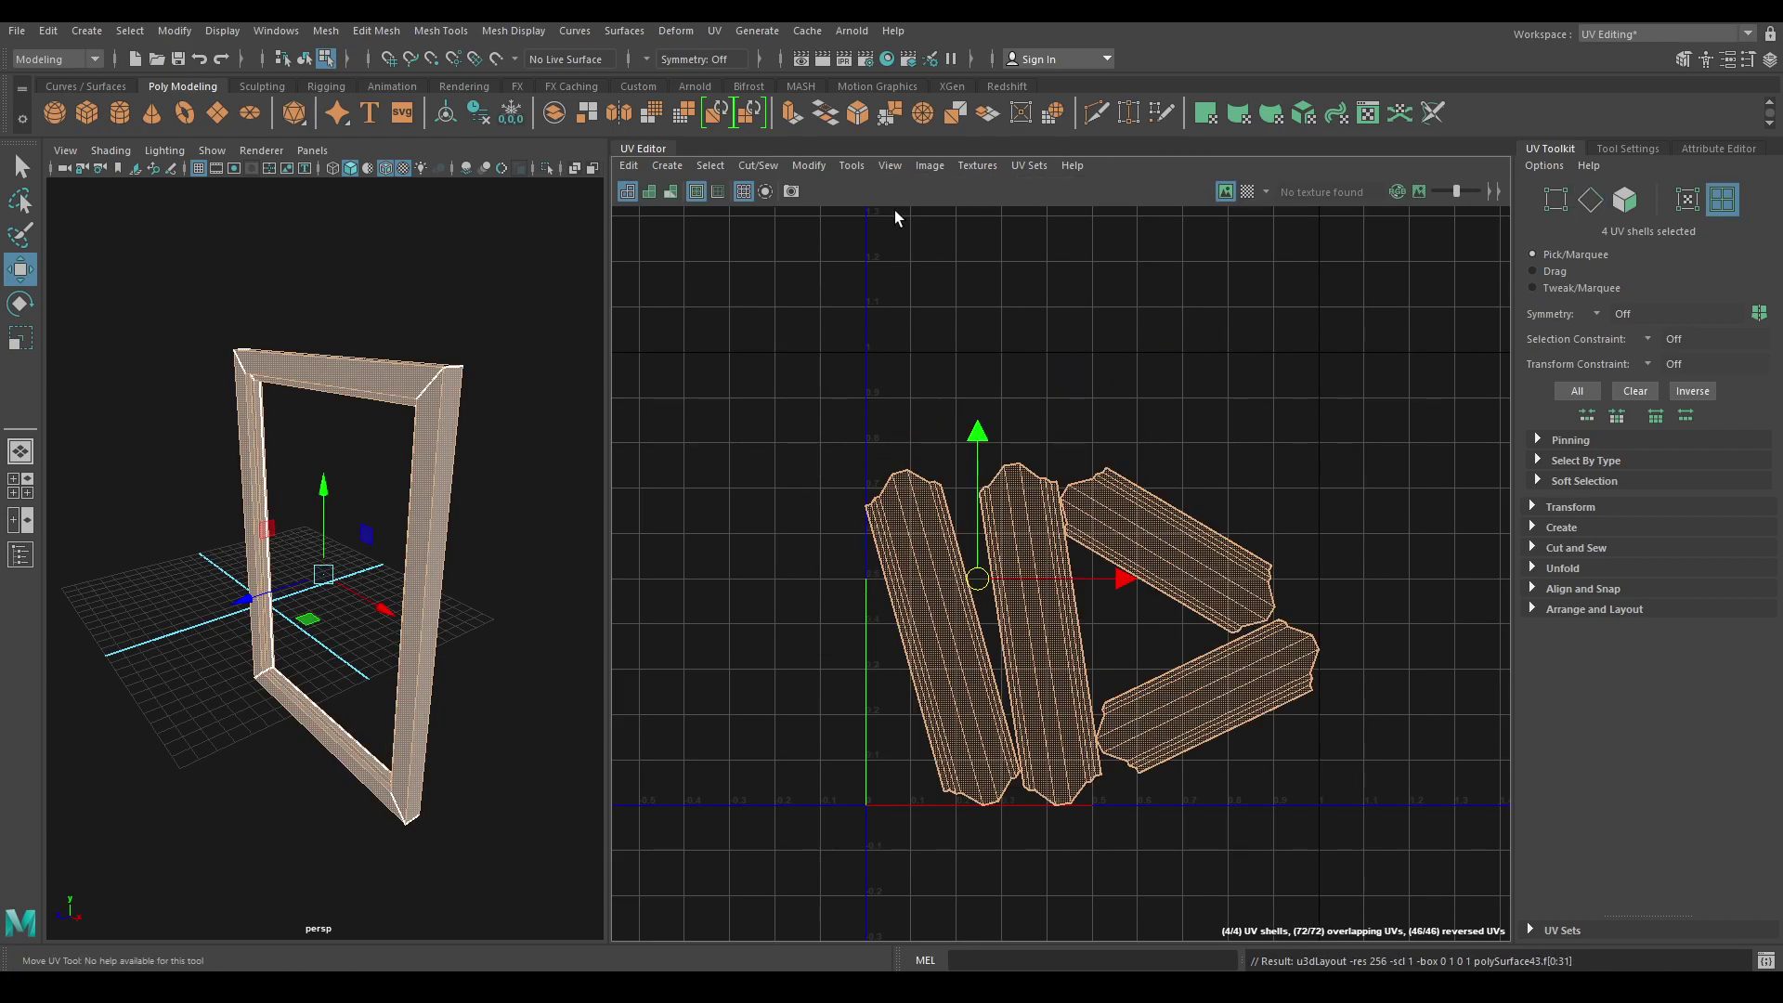
Move and sew the upper end of the leftmost UV shell to its matching shell.
scroll(1195, 748, "up", 3)
right_click_drag(1048, 572, 1048, 520)
left_click(786, 348)
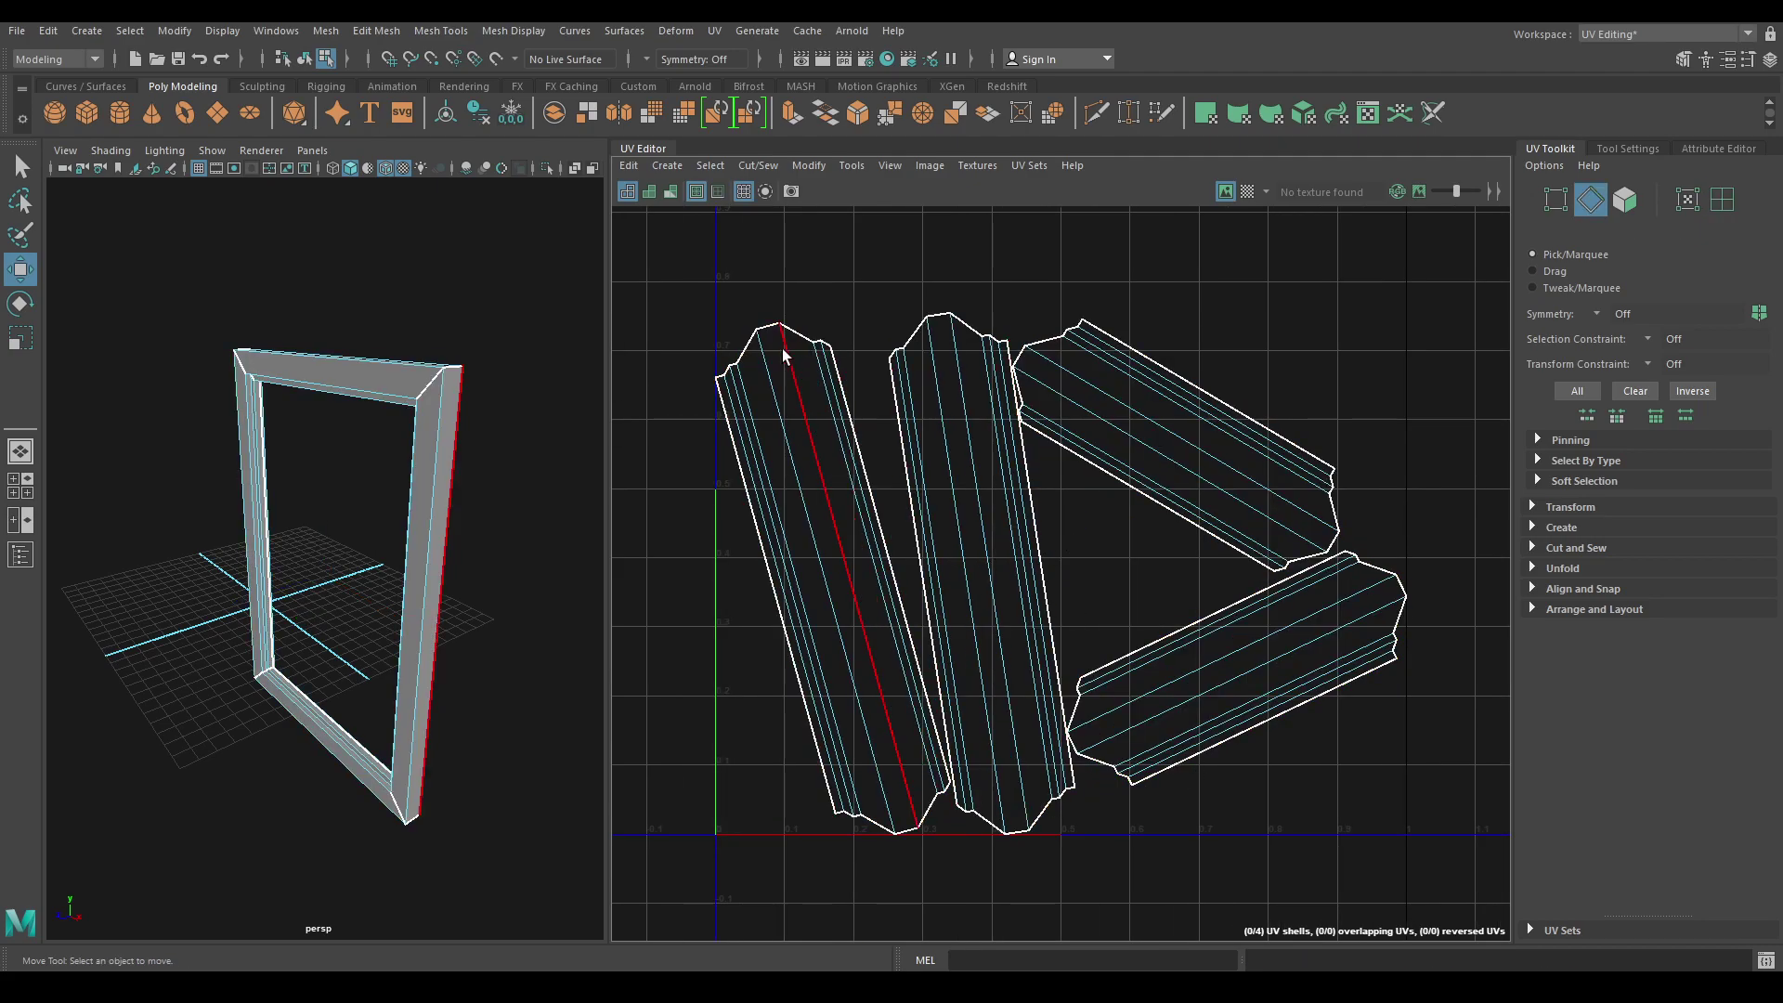
double_click(827, 340, "shift")
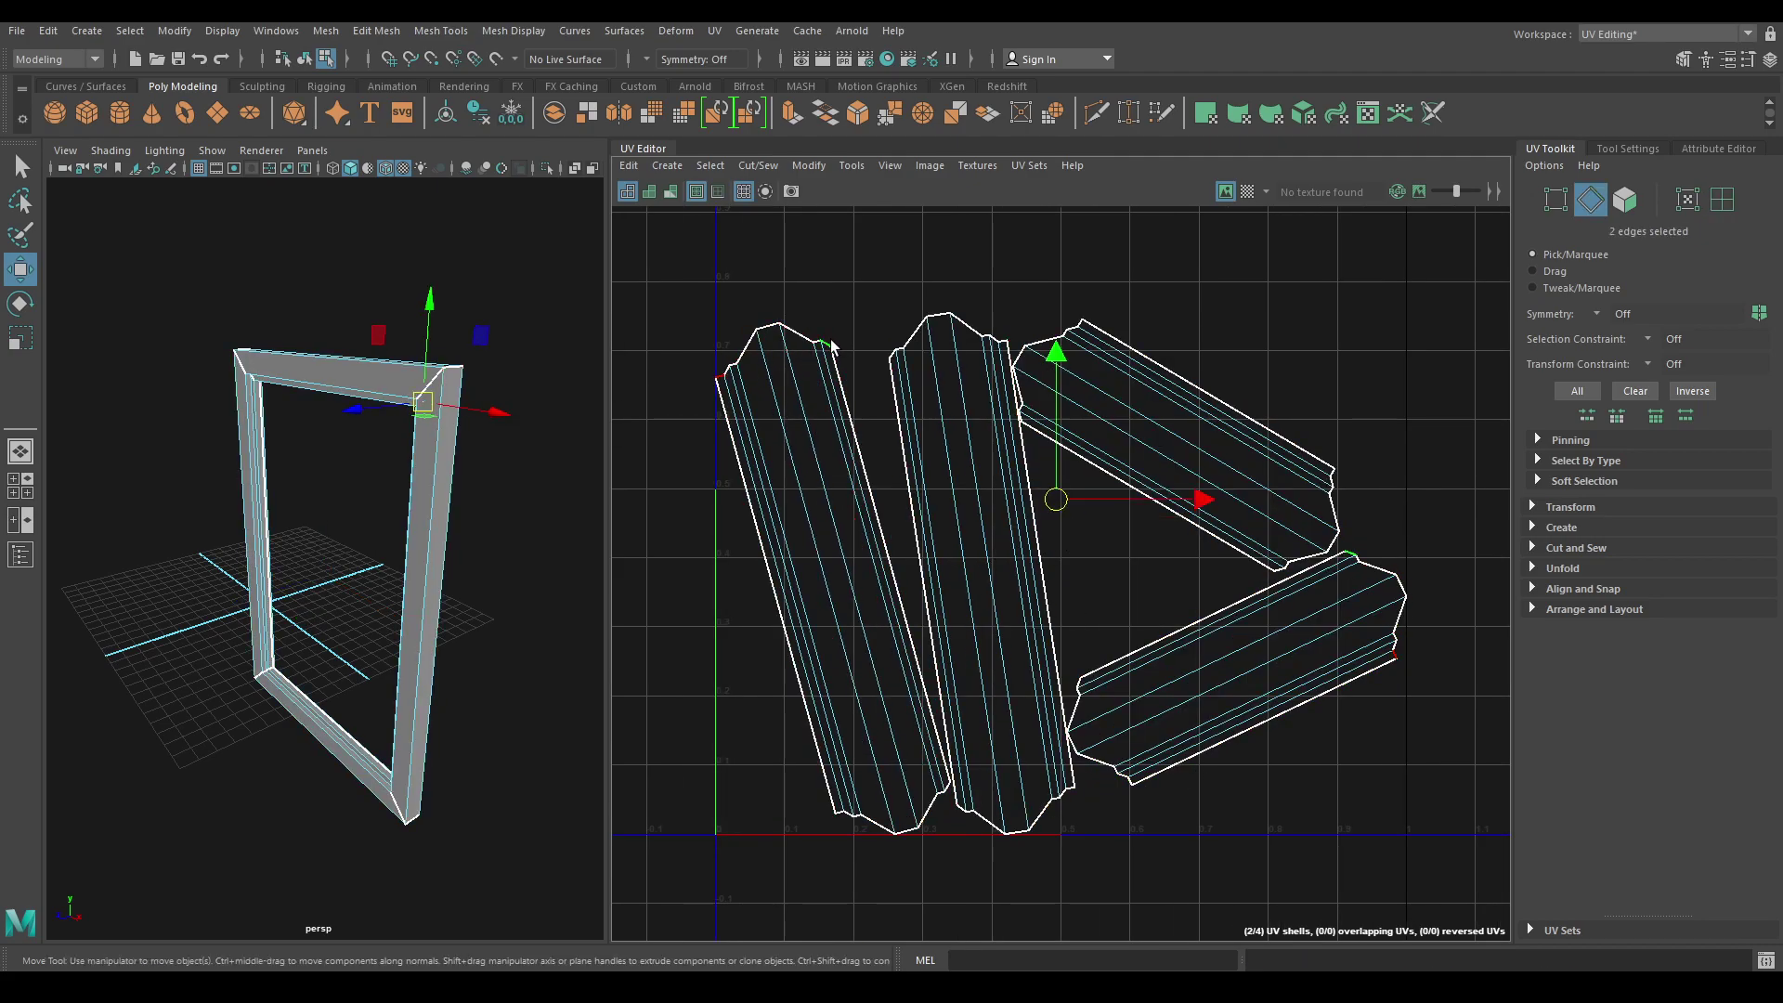
right_click_drag(832, 419, 836, 255, "shift")
Move and sew the remaining frame shells end to end into one continuous UV strip.
scroll(934, 723, "down", 1)
middle_click_drag(934, 722, 895, 484, "alt")
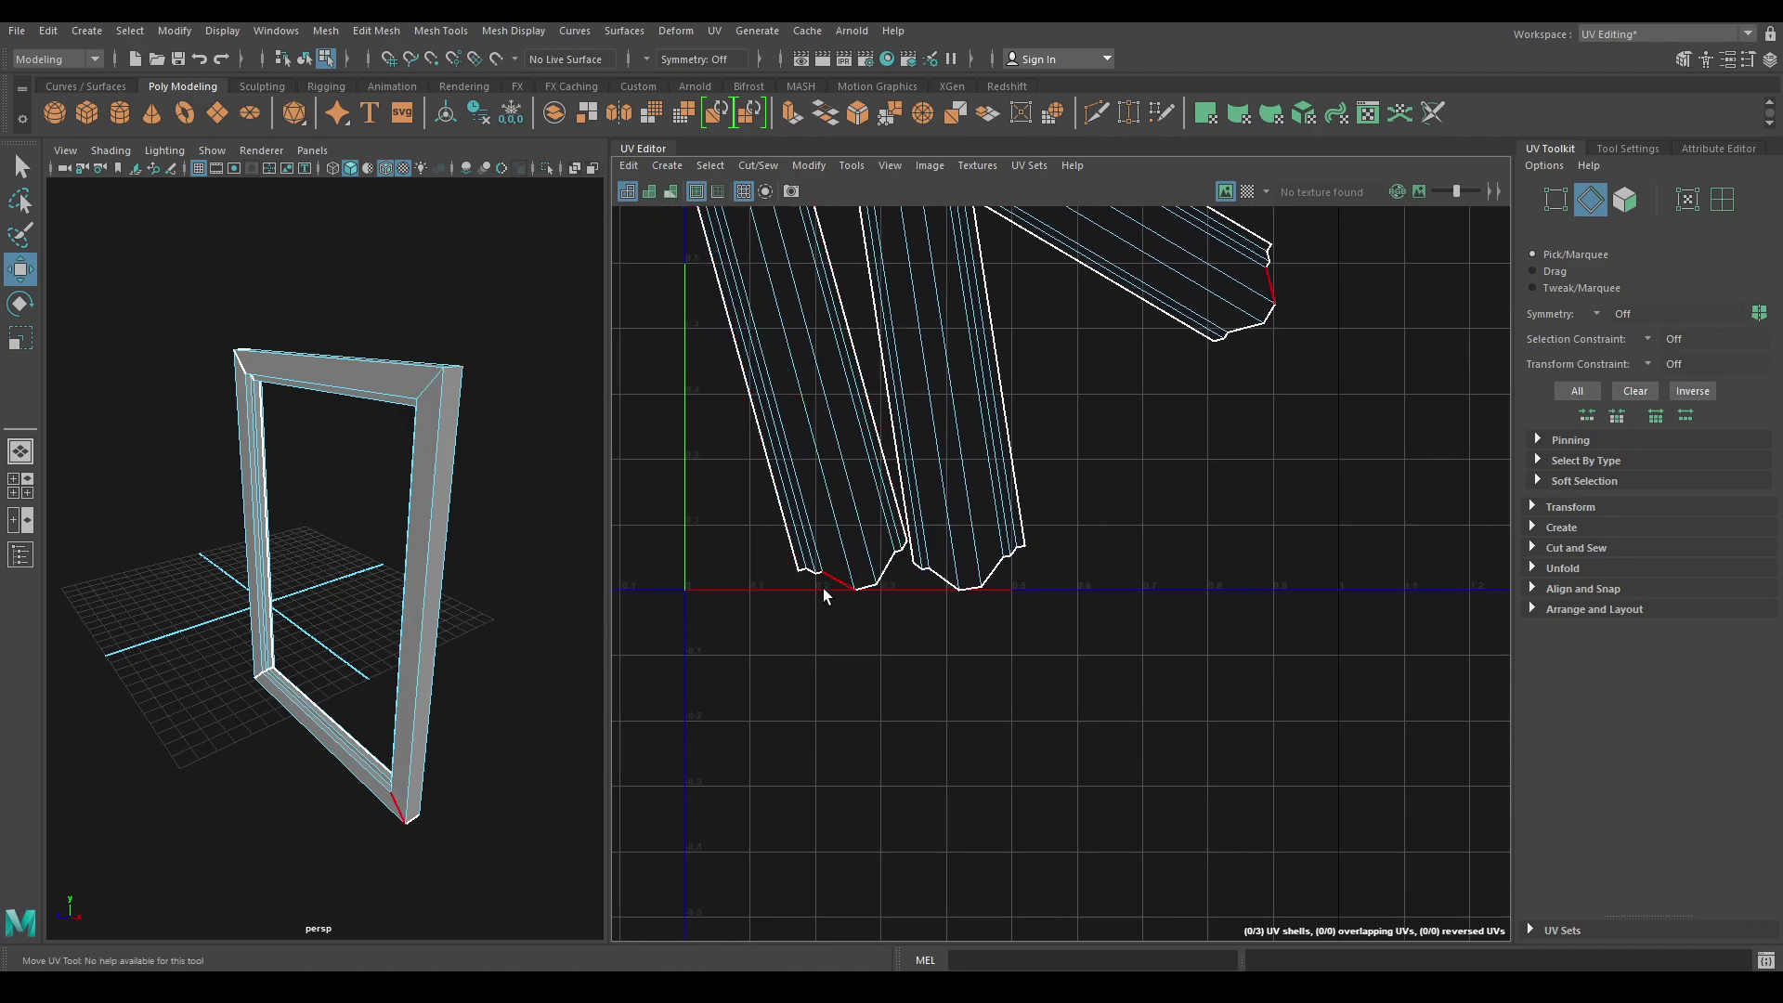
left_click(800, 577)
double_click(904, 548, "shift")
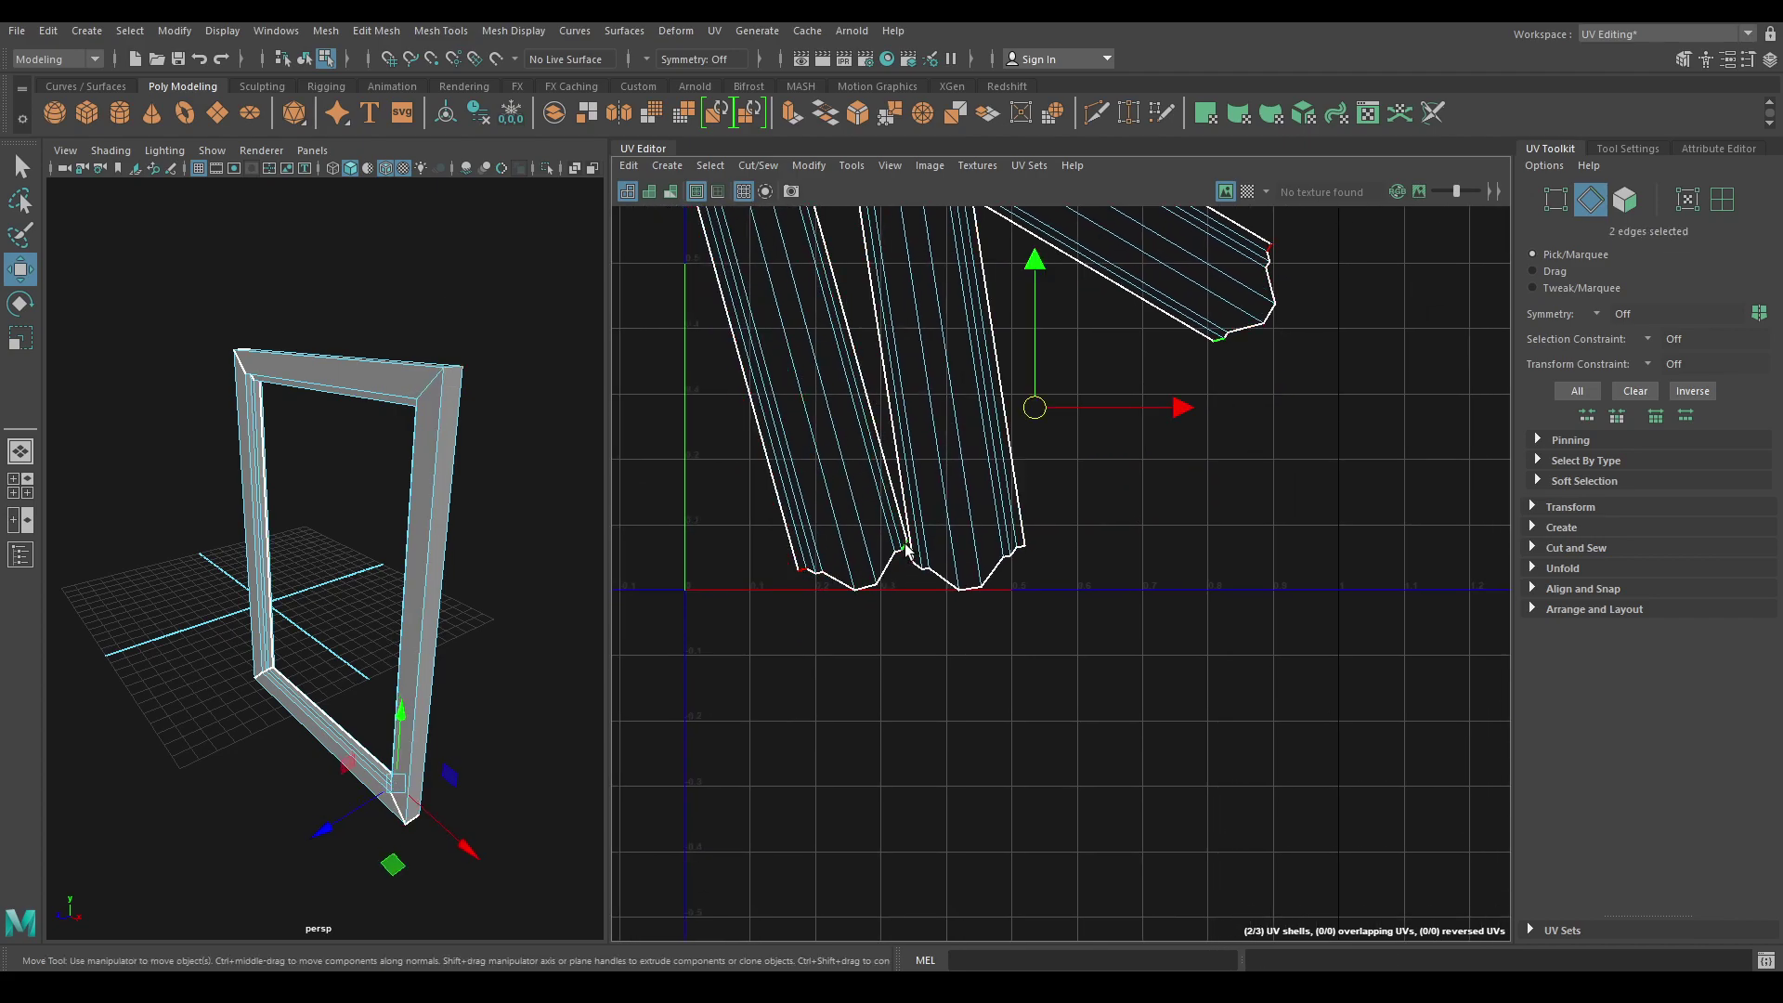
right_click_drag(905, 633, 881, 546, "shift")
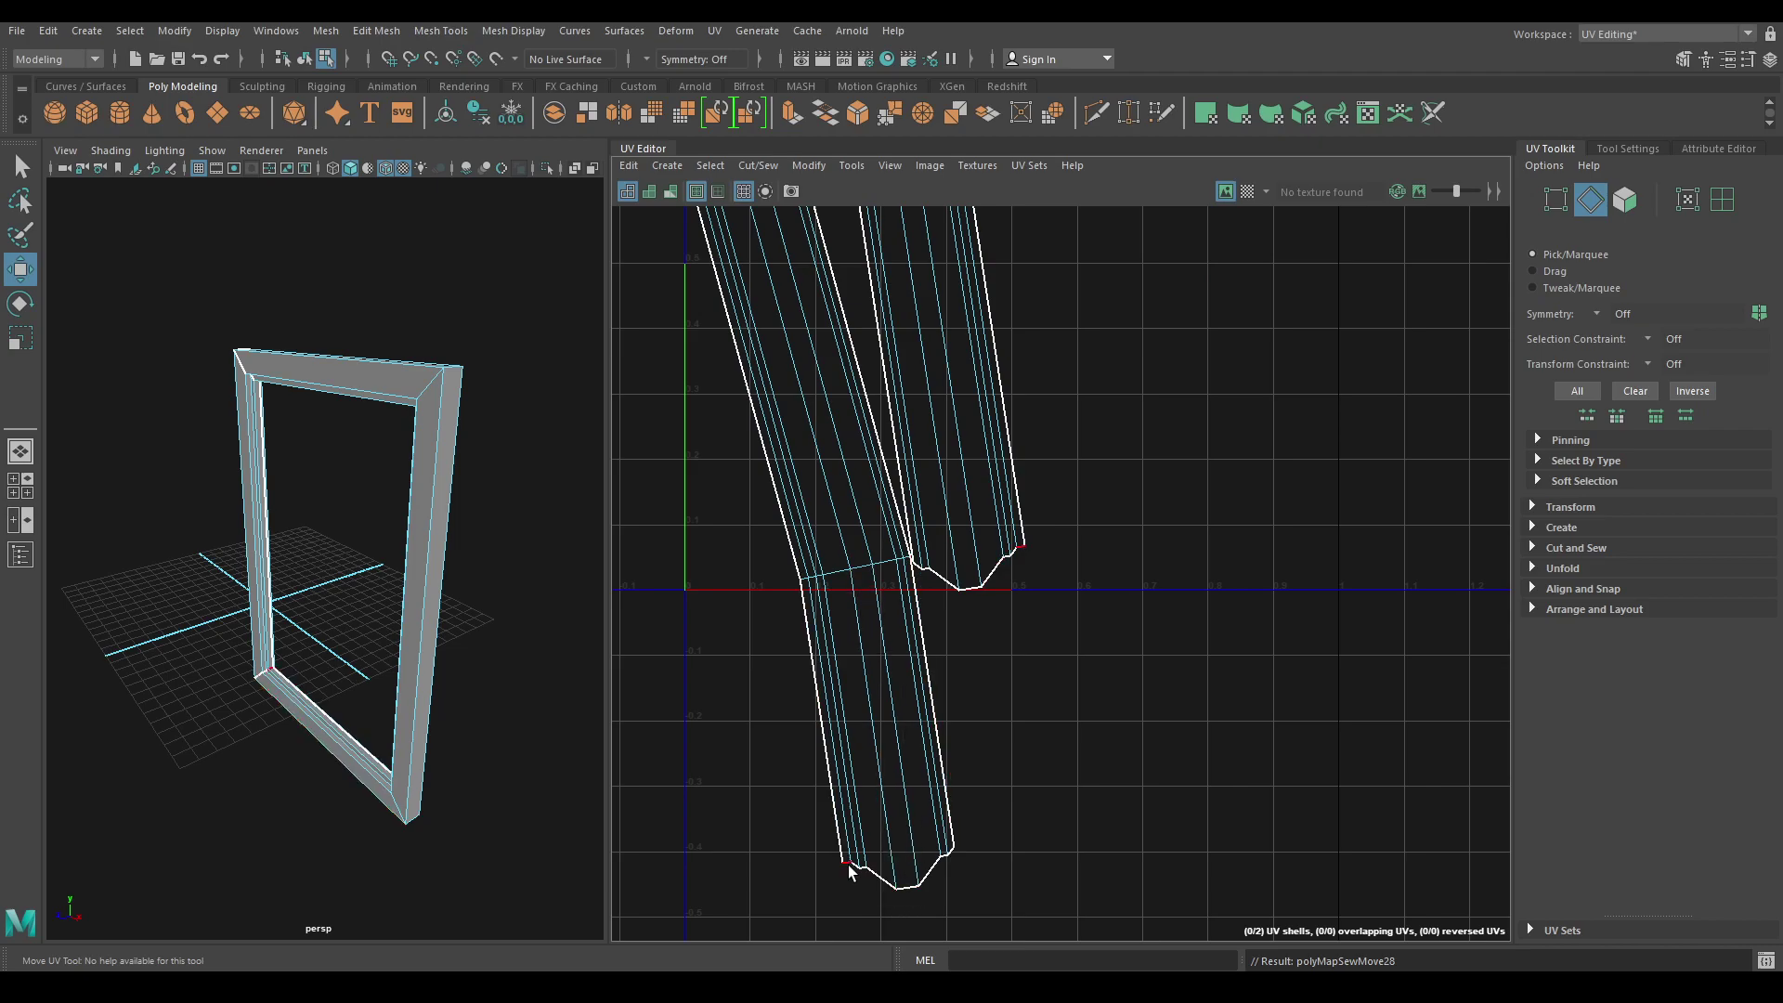
left_click(949, 857)
double_click(952, 853)
right_click_drag(1060, 833, 1060, 780, "shift")
Orient the joined frame shell horizontally and deselect the frame in object mode.
right_click_drag(1110, 680, 1025, 195, "alt")
right_click_drag(1073, 342, 1044, 639)
left_click(929, 383)
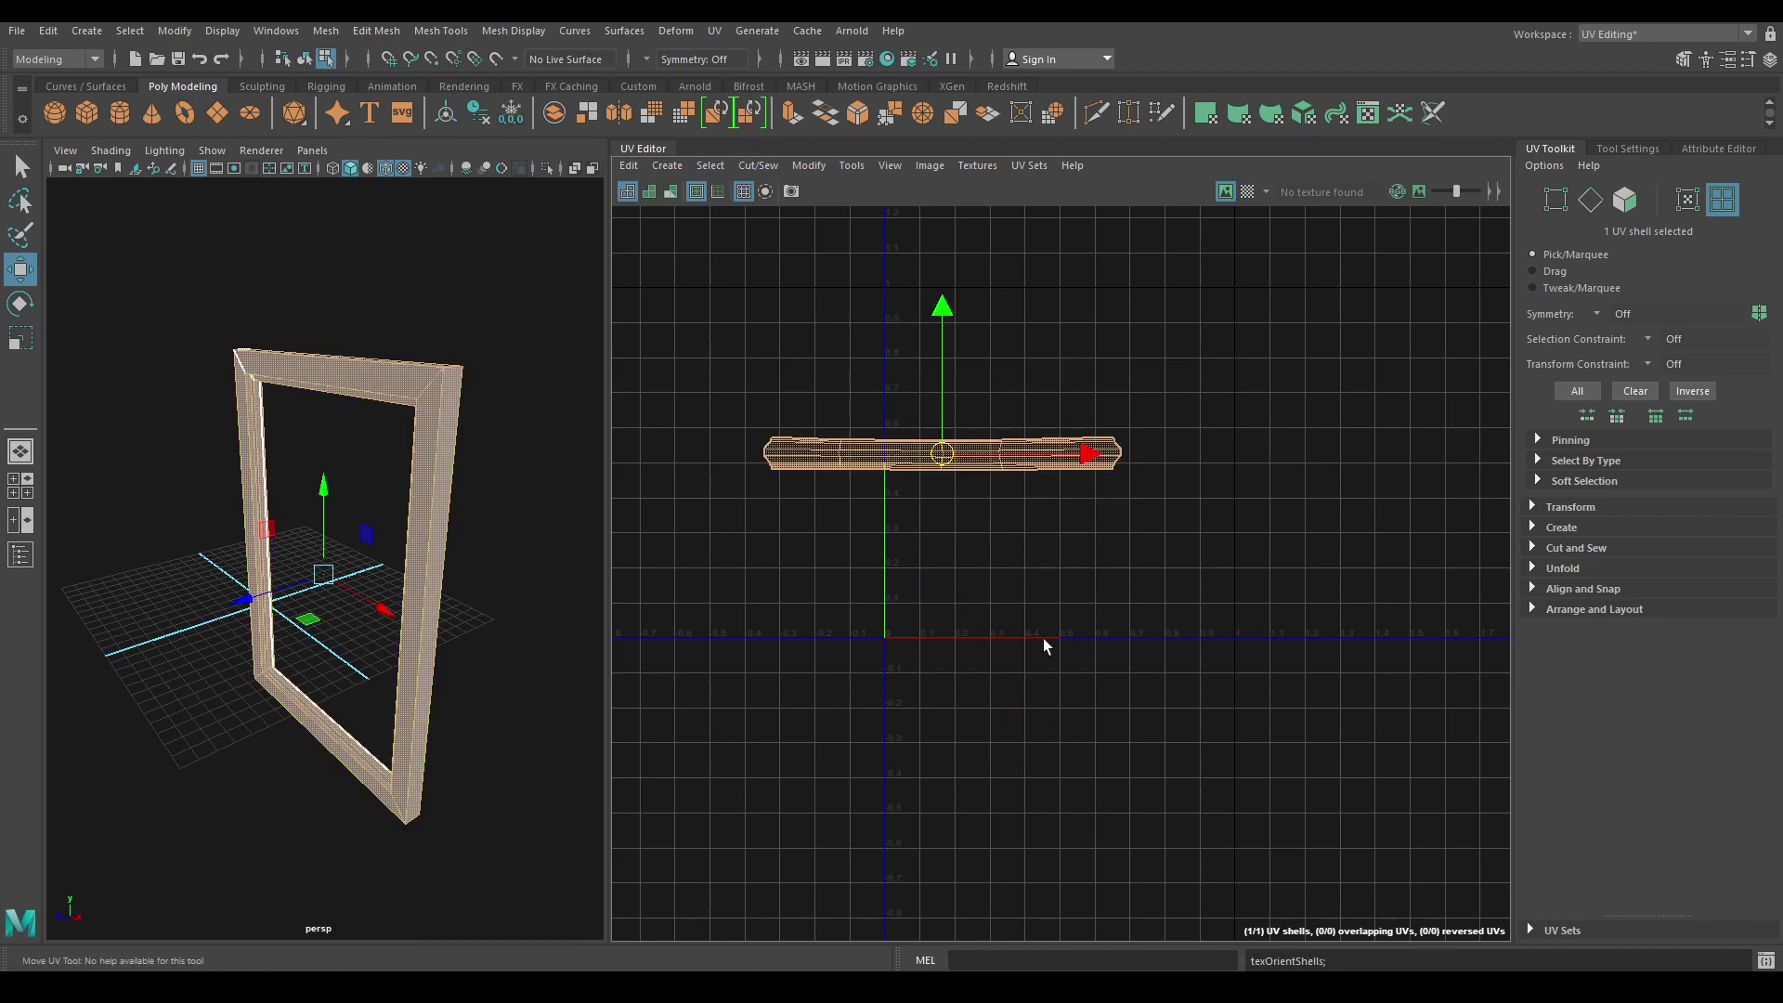
right_click_drag(972, 462, 884, 490, "shift")
right_click_drag(388, 472, 516, 449)
left_click(581, 570)
Bring back the hidden building objects and select the ground-floor entrance door.
scroll(490, 554, "down", 3)
left_click_drag(490, 553, 492, 556, "alt")
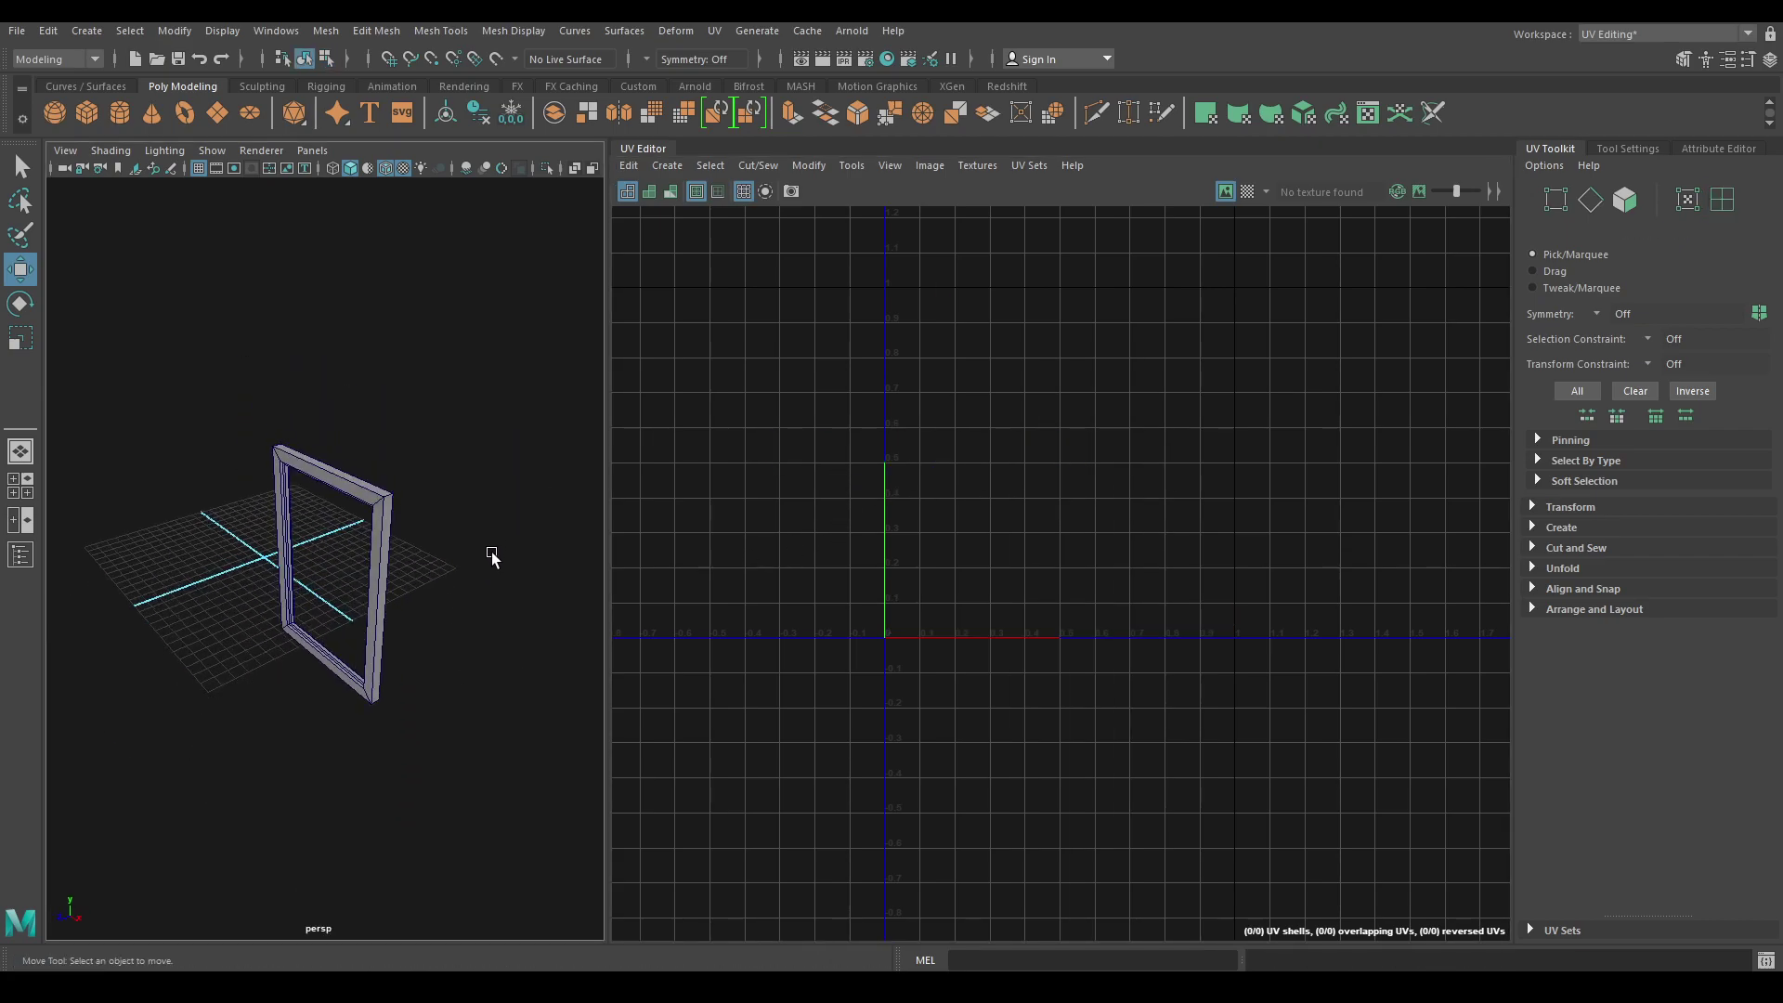
key("ctrl+shift+h")
scroll(518, 748, "down", 4)
left_click_drag(511, 650, 496, 405, "alt")
middle_click_drag(496, 405, 488, 316, "alt")
right_click_drag(487, 316, 502, 511, "alt")
left_click_drag(446, 561, 381, 569, "alt")
left_click(398, 595)
right_click_drag(381, 568, 424, 684, "alt")
middle_click_drag(385, 577, 277, 596, "alt")
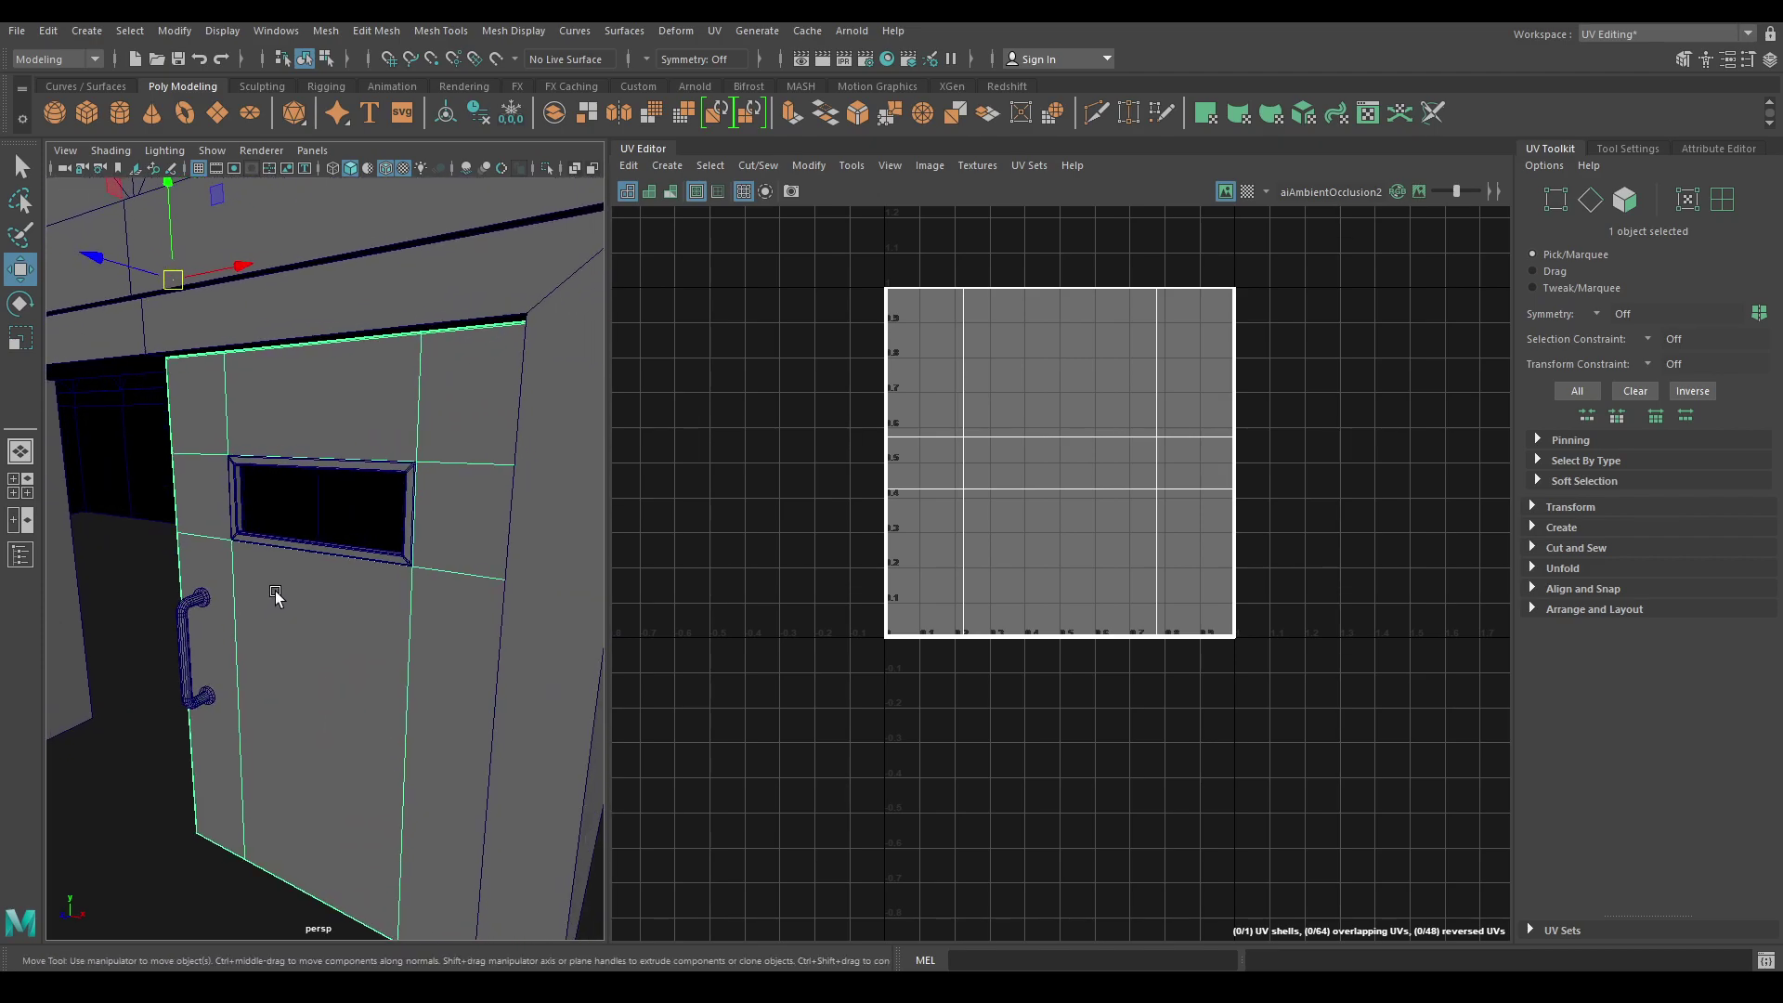
Create an automatic UV projection for the door and switch to UV shell selection.
left_click(669, 166)
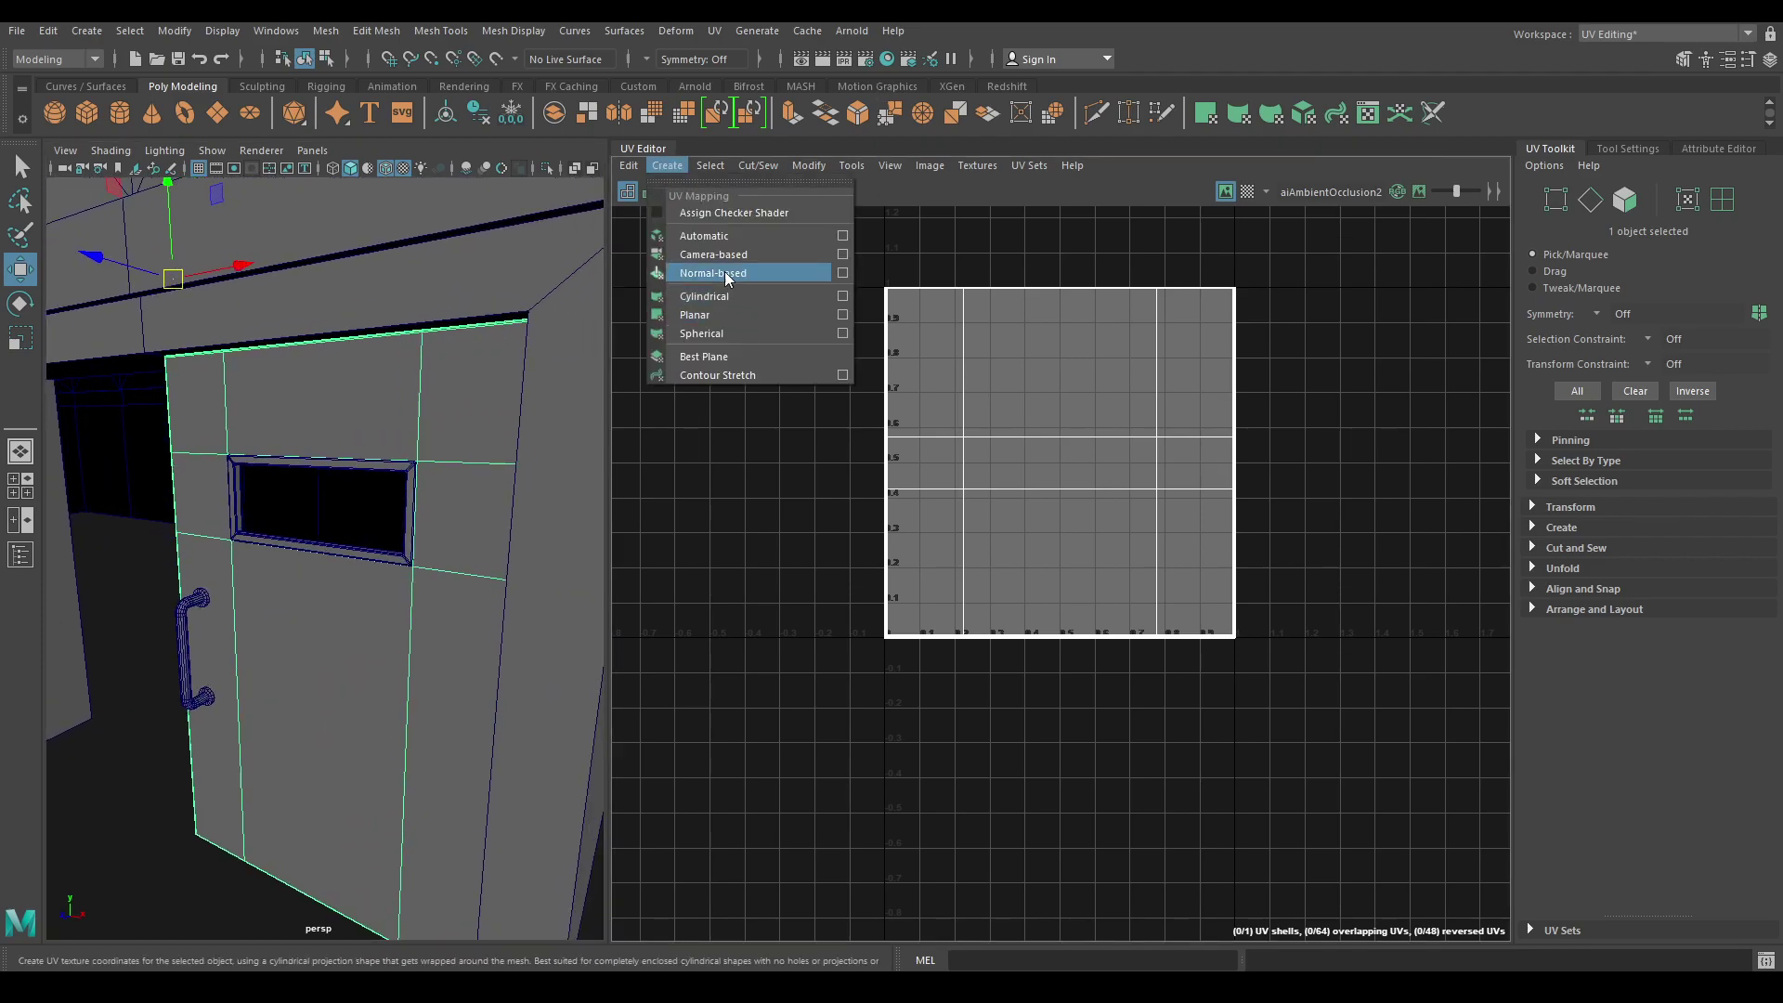
left_click(722, 235)
right_click_drag(999, 449, 934, 420)
right_click_drag(973, 358, 1165, 685, "alt")
middle_click_drag(1165, 685, 1132, 572, "alt")
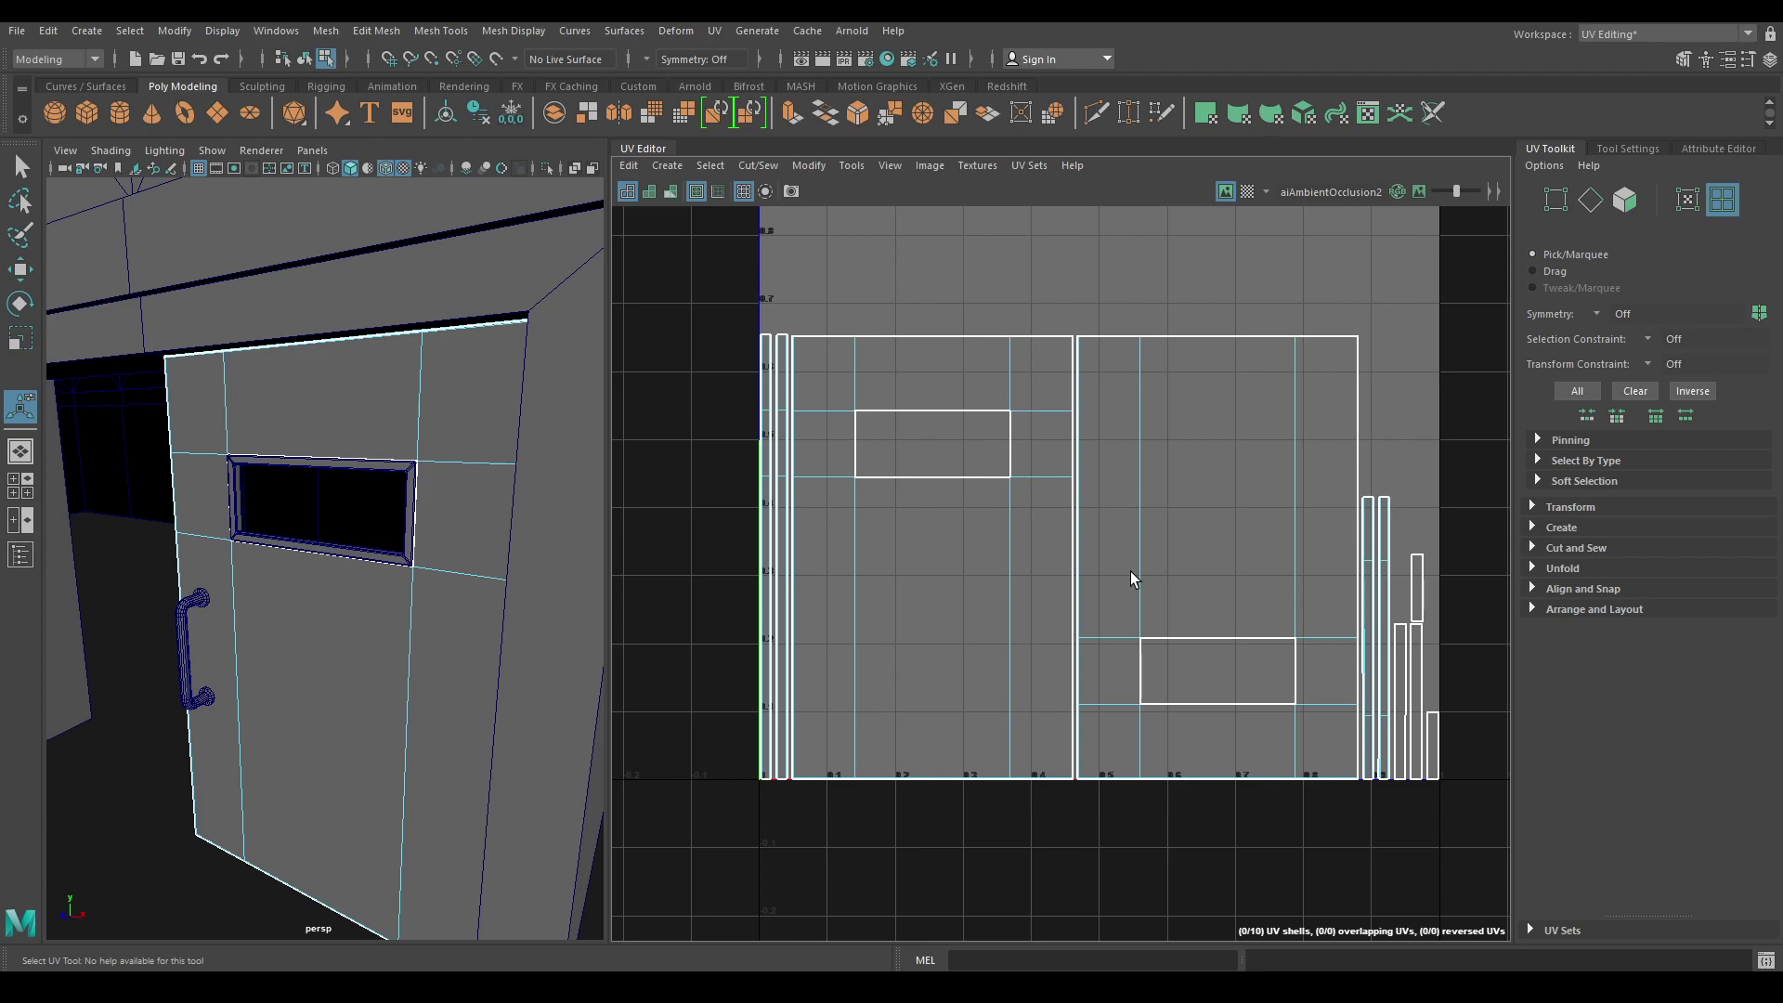
right_click_drag(1083, 497, 1130, 527, "alt")
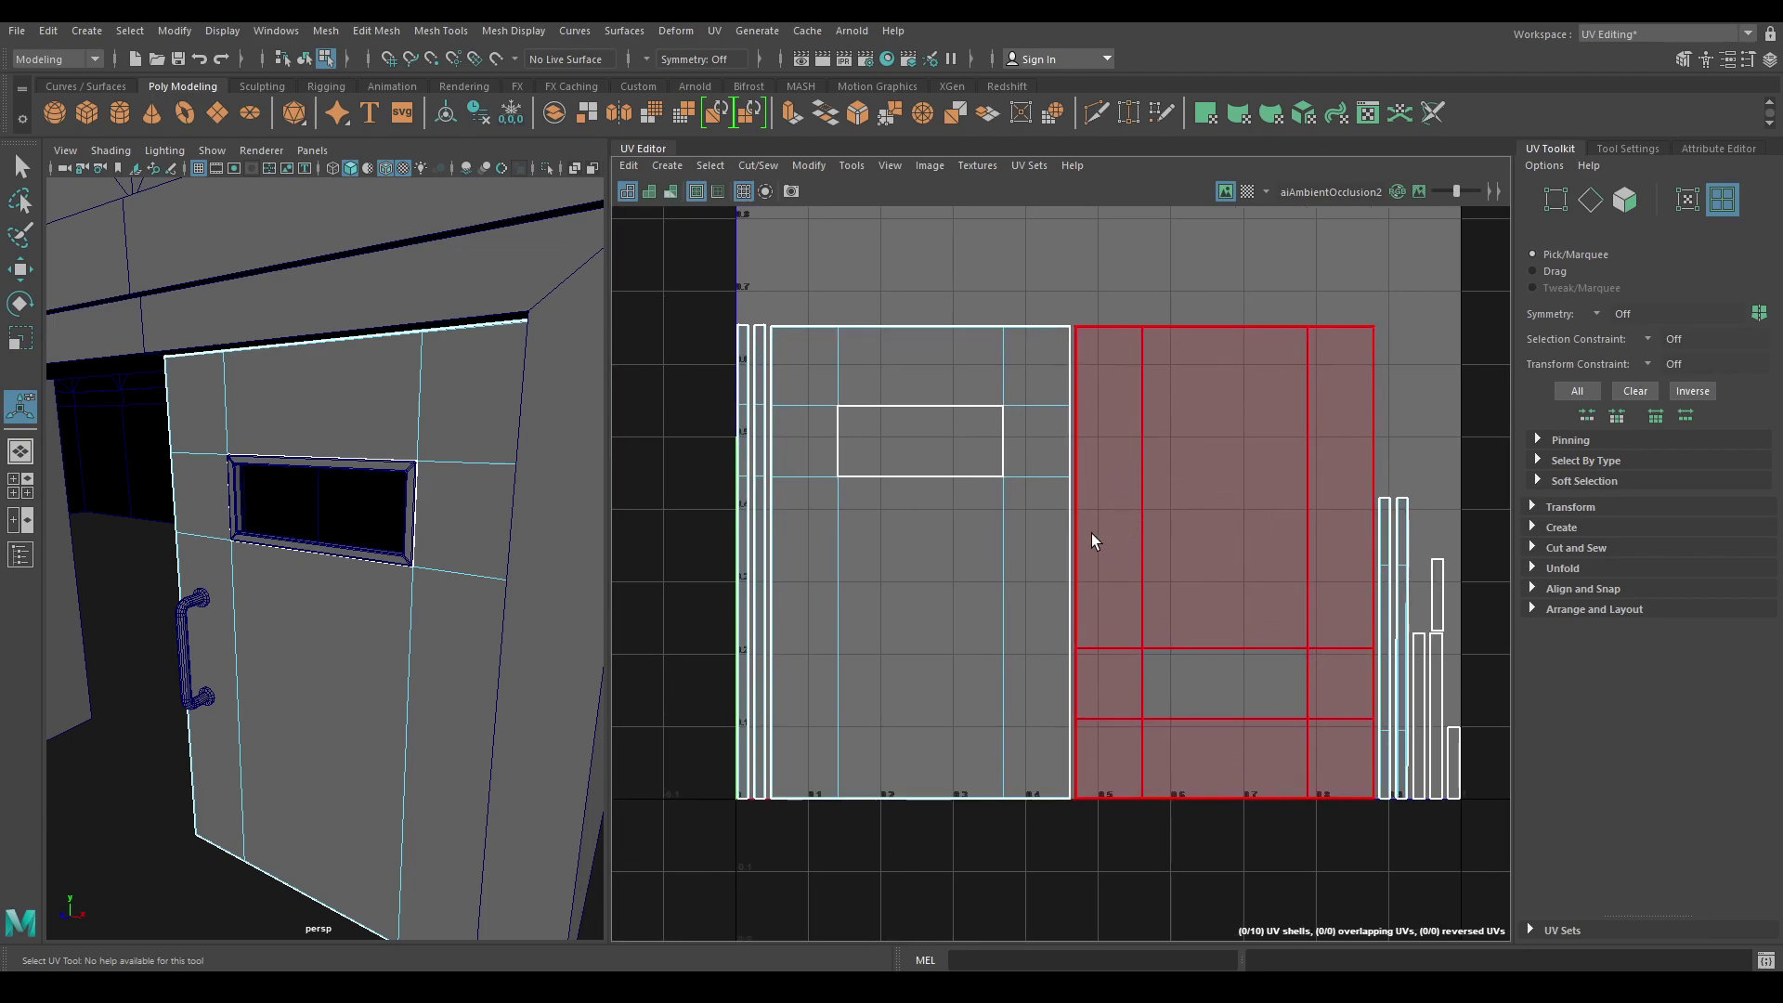
middle_click_drag(1092, 533, 1117, 542, "alt")
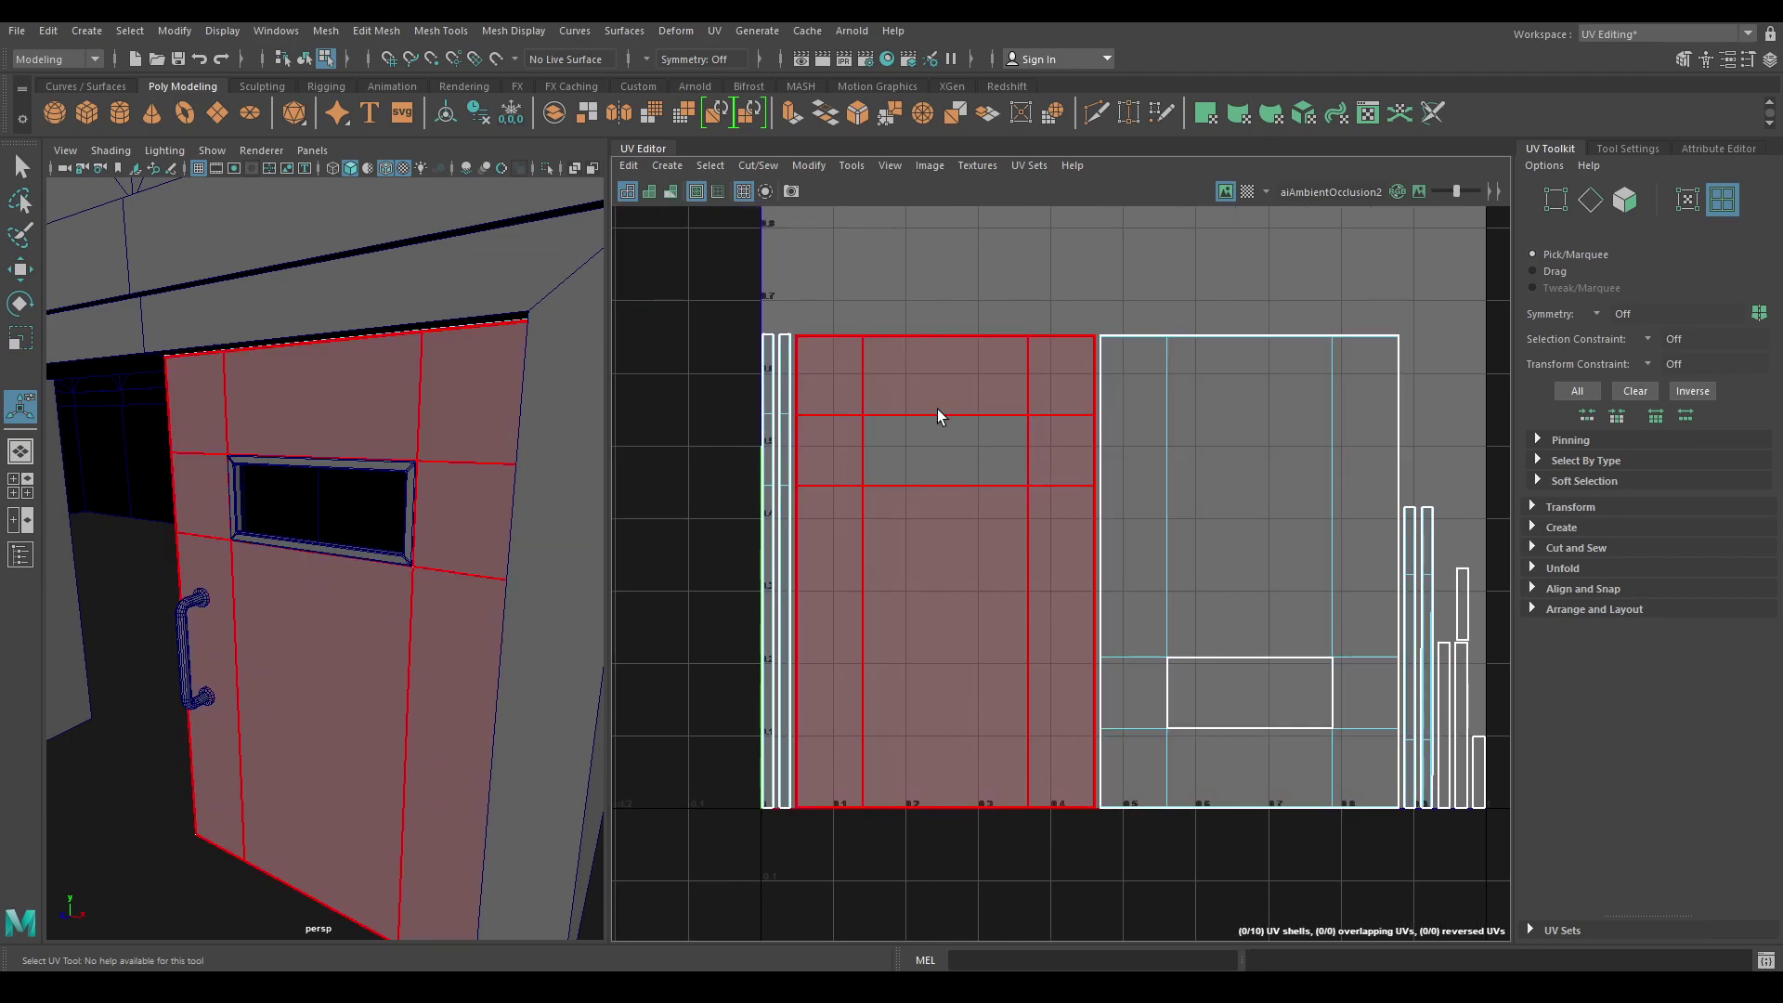
Move and sew the thin side strip onto the top border of the door's front face.
right_click_drag(896, 354, 871, 259)
left_click(801, 320)
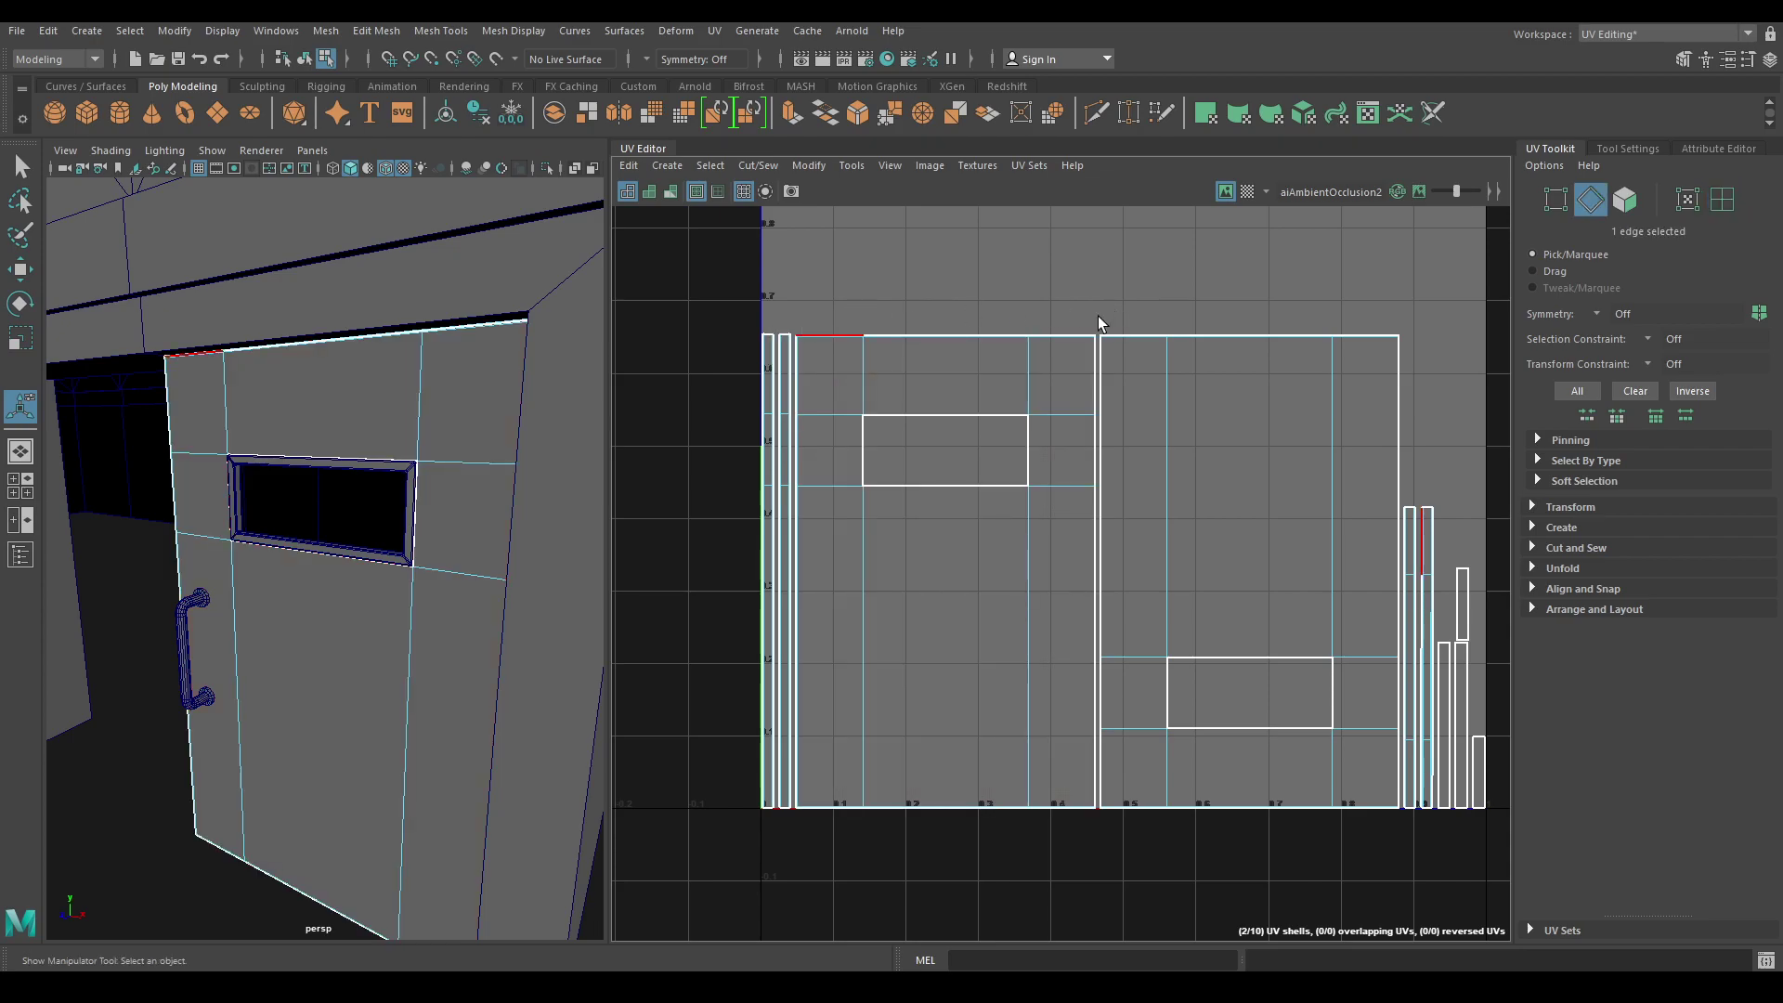
double_click(1089, 319, "shift")
right_click_drag(1053, 501, 1017, 131, "shift")
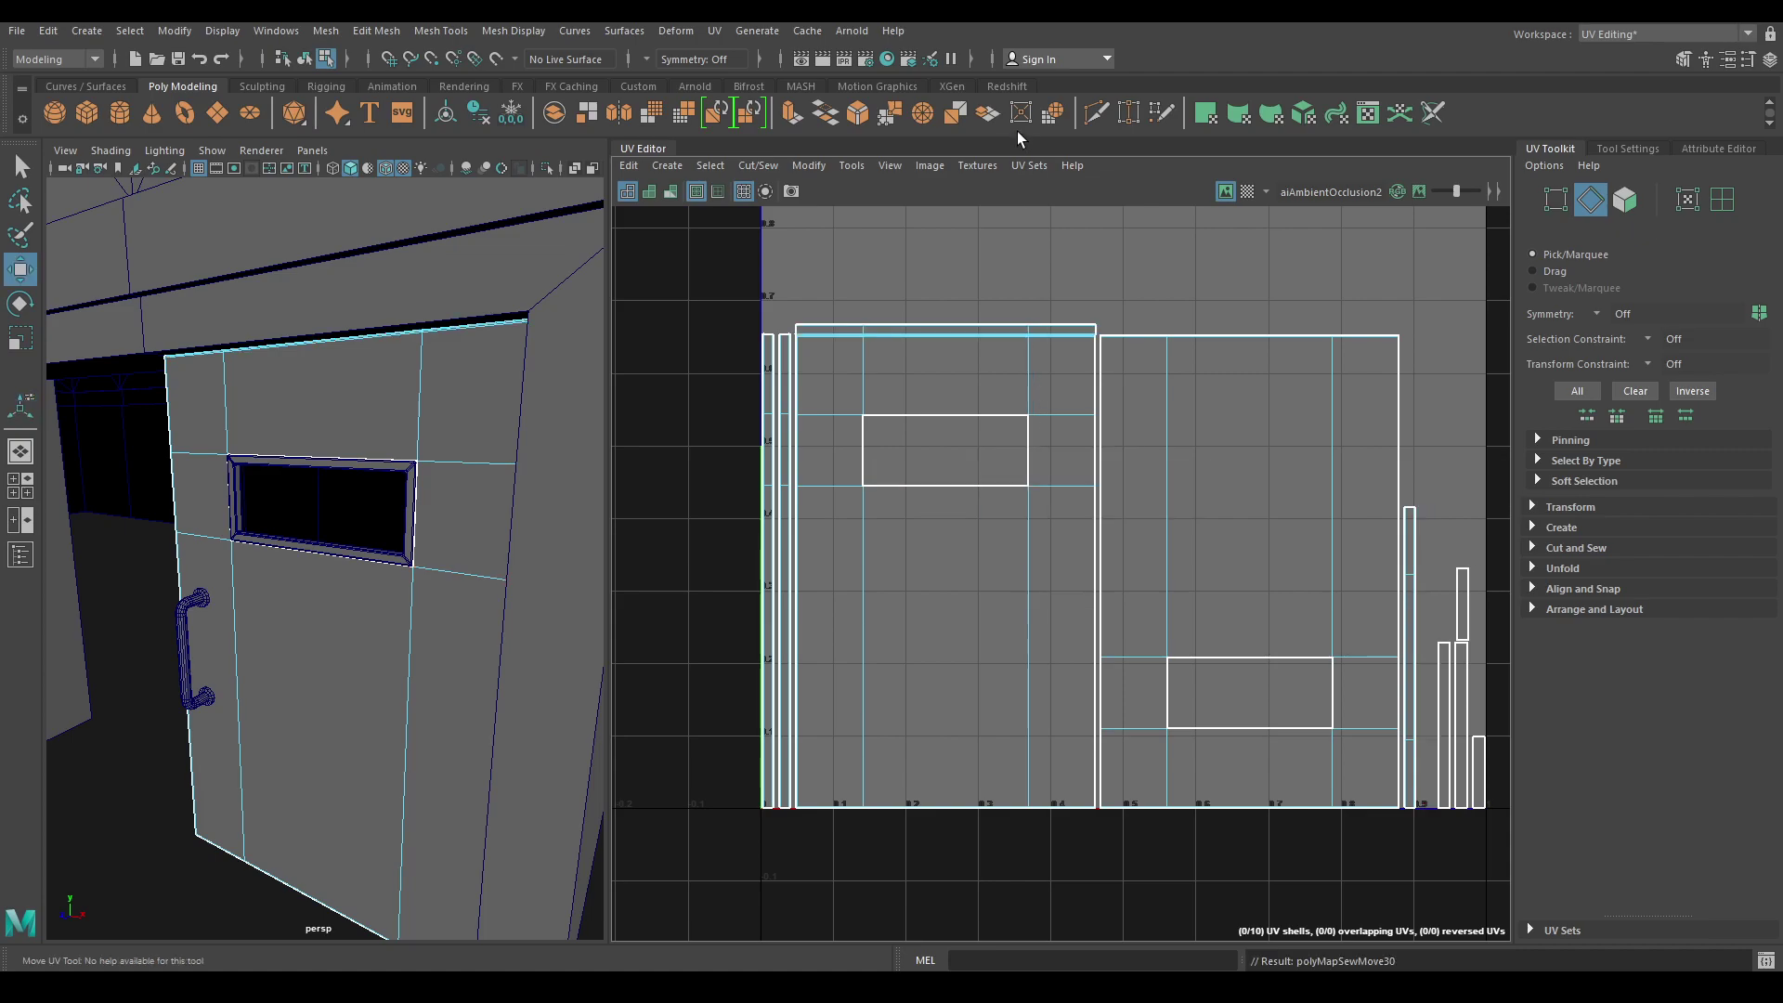
Move and sew the matching strip onto the bottom border of the door's front face.
middle_click_drag(993, 624, 996, 401, "alt")
key("w")
double_click(1078, 587, "shift")
right_click_drag(1051, 660, 1049, 611, "shift")
Move and sew the side strip onto the left border of the door's front face.
scroll(1035, 494, "down", 2)
middle_click_drag(1035, 495, 1063, 668, "alt")
left_click(878, 398)
key("w")
double_click(881, 722, "shift")
key("g")
Move and sew the door's back face to the outer border of the left side strip.
left_click(876, 432)
key("w")
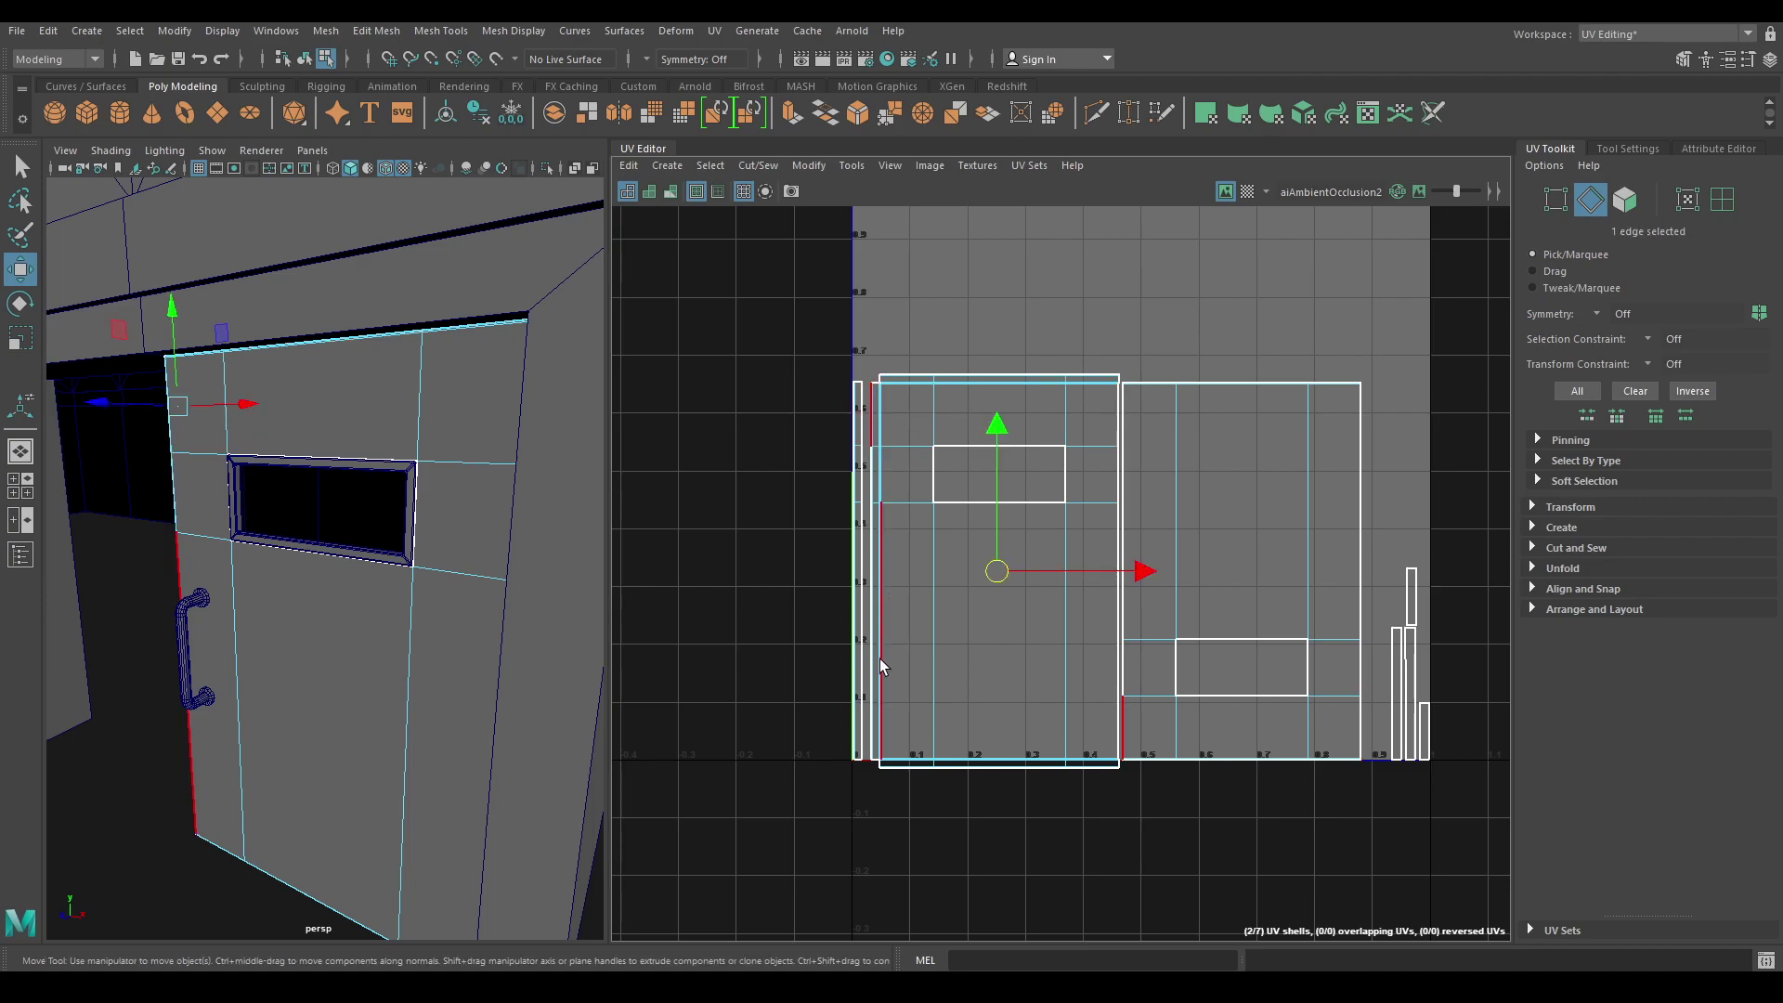
left_click(869, 750, "shift")
left_click(868, 751, "shift")
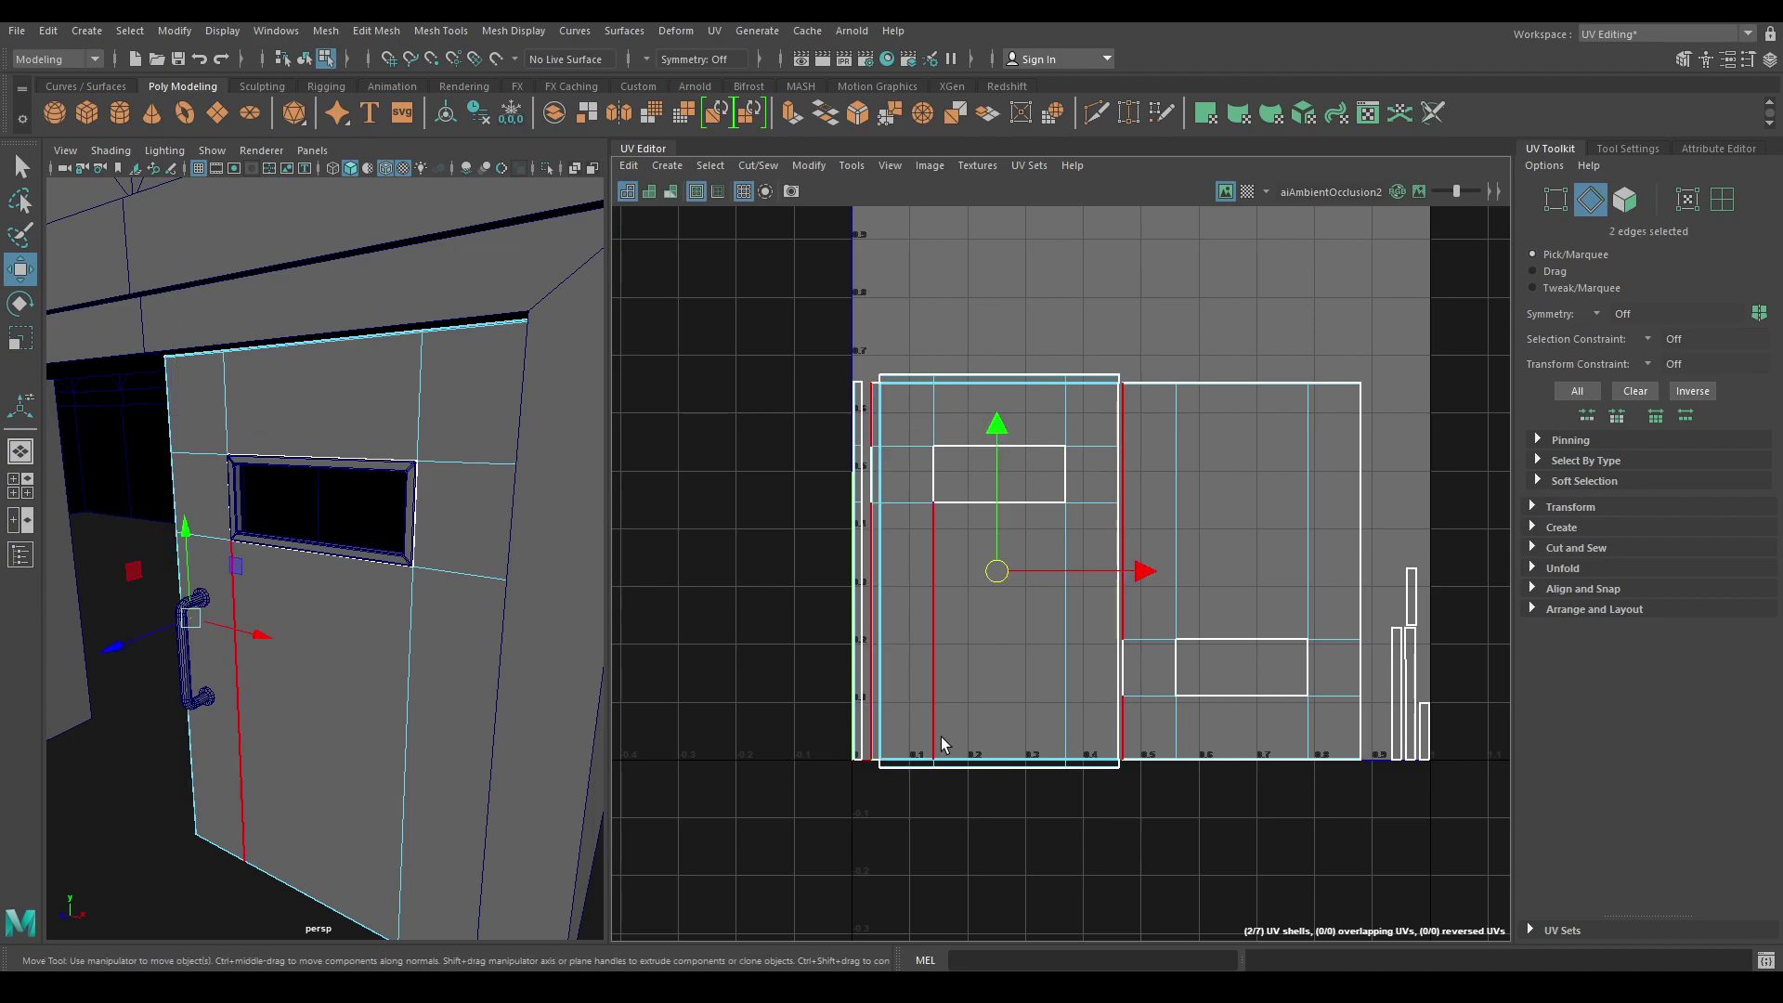
key("g")
Move and sew the remaining long strip onto the right border of the door's front face.
middle_click_drag(1006, 511, 993, 413, "alt")
left_click(1116, 320)
double_click(1122, 645, "shift")
key("g")
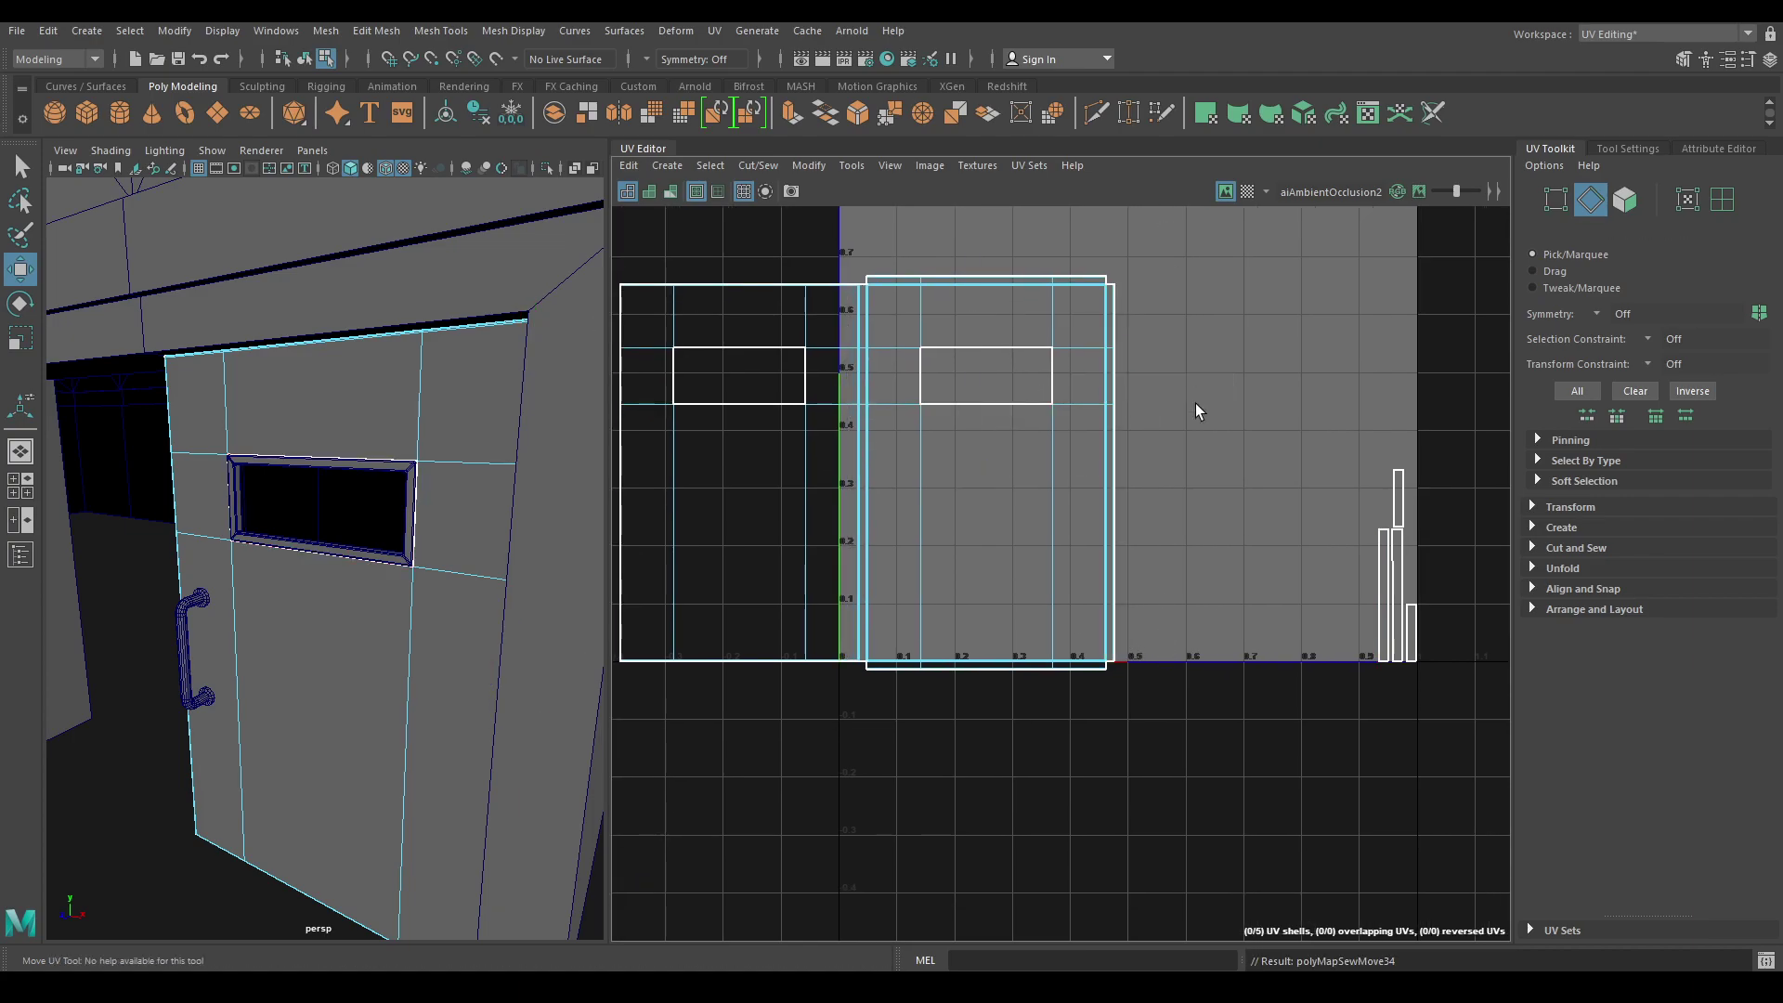
Select the edges around the door's window opening and move and sew their thin UV strips.
middle_click_drag(1042, 291, 1161, 294, "alt")
right_click_drag(1161, 294, 1066, 444, "alt")
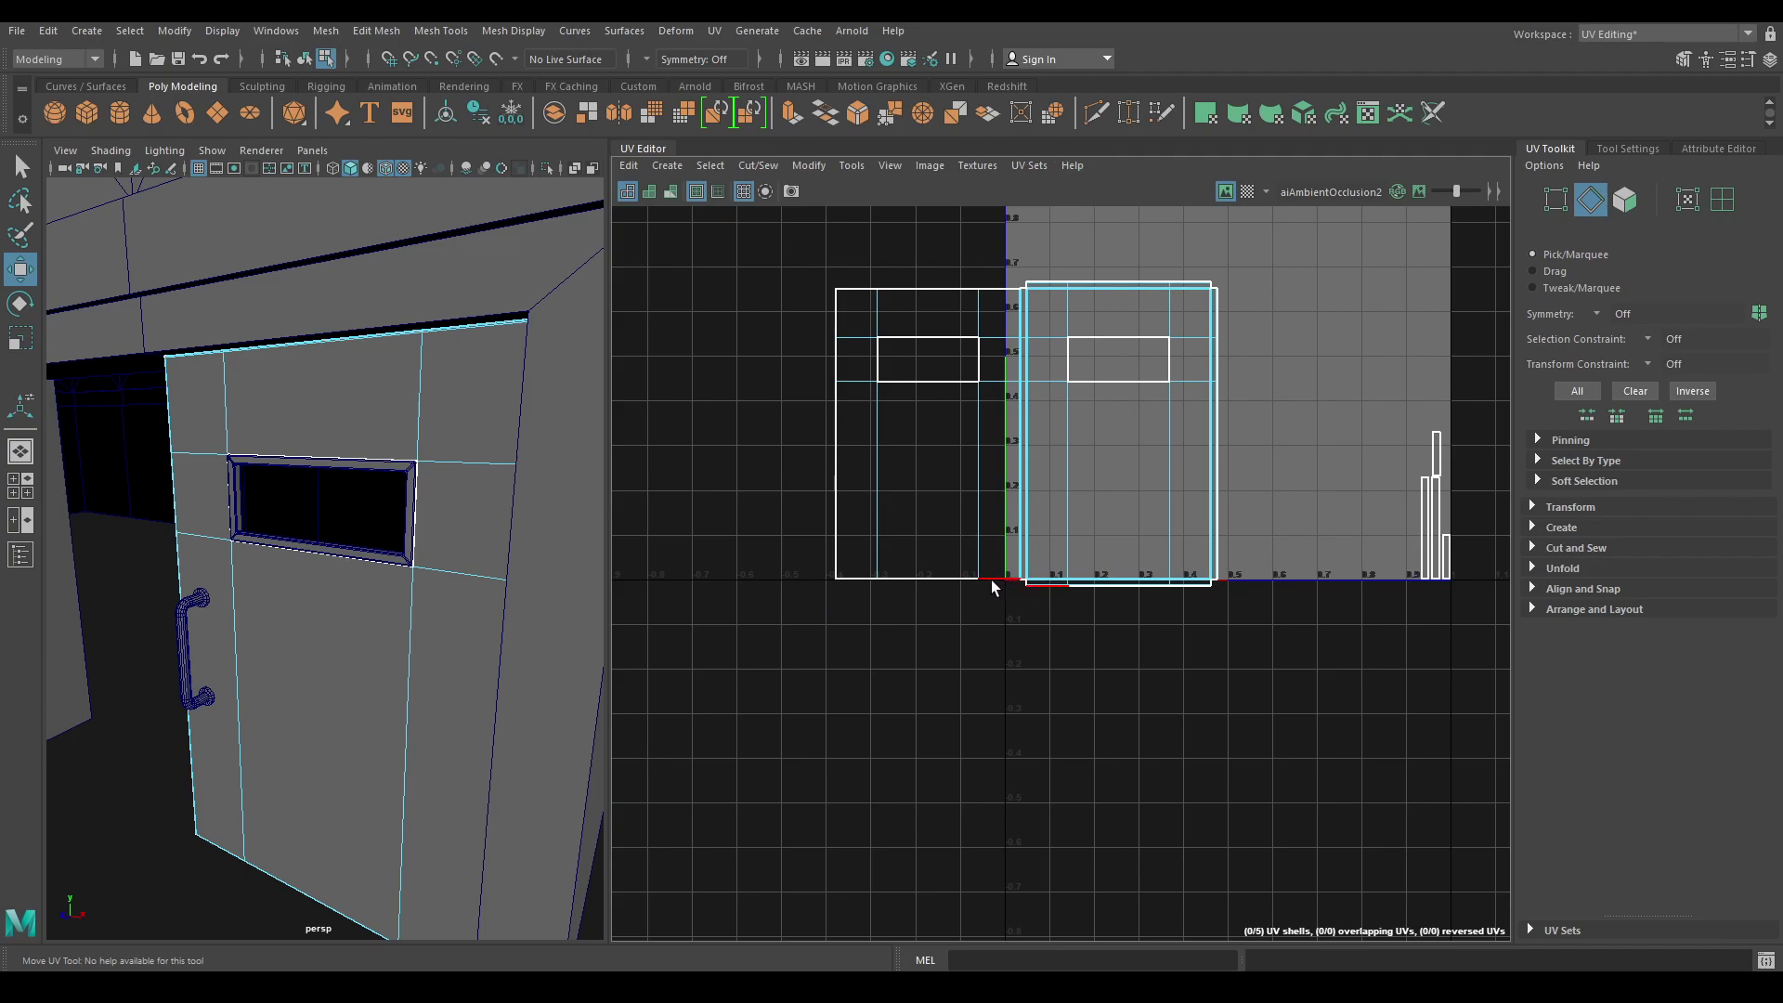
left_click(1409, 500)
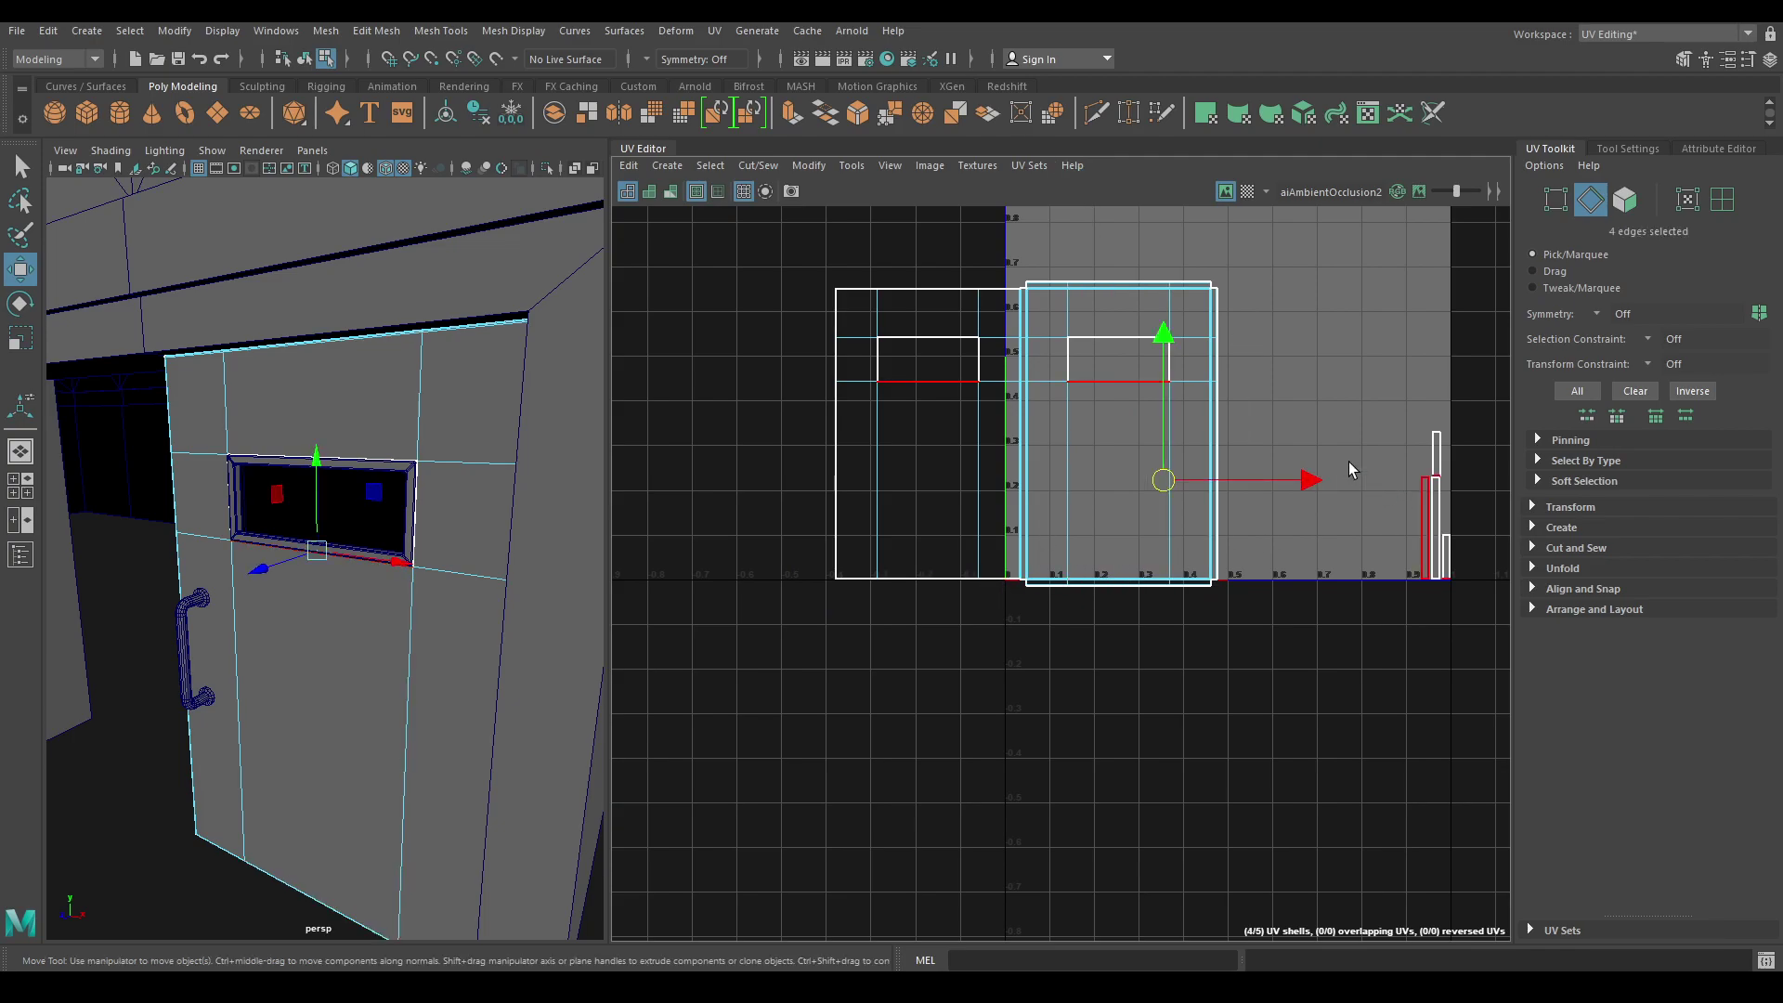
left_click(1394, 452)
double_click(1116, 337)
right_click_drag(1119, 339, 1089, 78, "shift")
Display the checker pattern to examine the door's UVs and return to object mode.
double_click(1107, 349)
right_click_drag(1218, 307, 934, 392)
left_click(1111, 369)
scroll(1142, 339, "up", 2)
left_click(1248, 191)
scroll(641, 534, "down", 1)
left_click_drag(605, 493, 609, 494)
left_click_drag(520, 511, 565, 545, "alt")
right_click_drag(565, 545, 437, 594, "alt")
scroll(1111, 320, "down", 3)
middle_click_drag(1111, 321, 1111, 528, "alt")
scroll(1111, 527, "down", 1)
right_click_drag(431, 472, 531, 441)
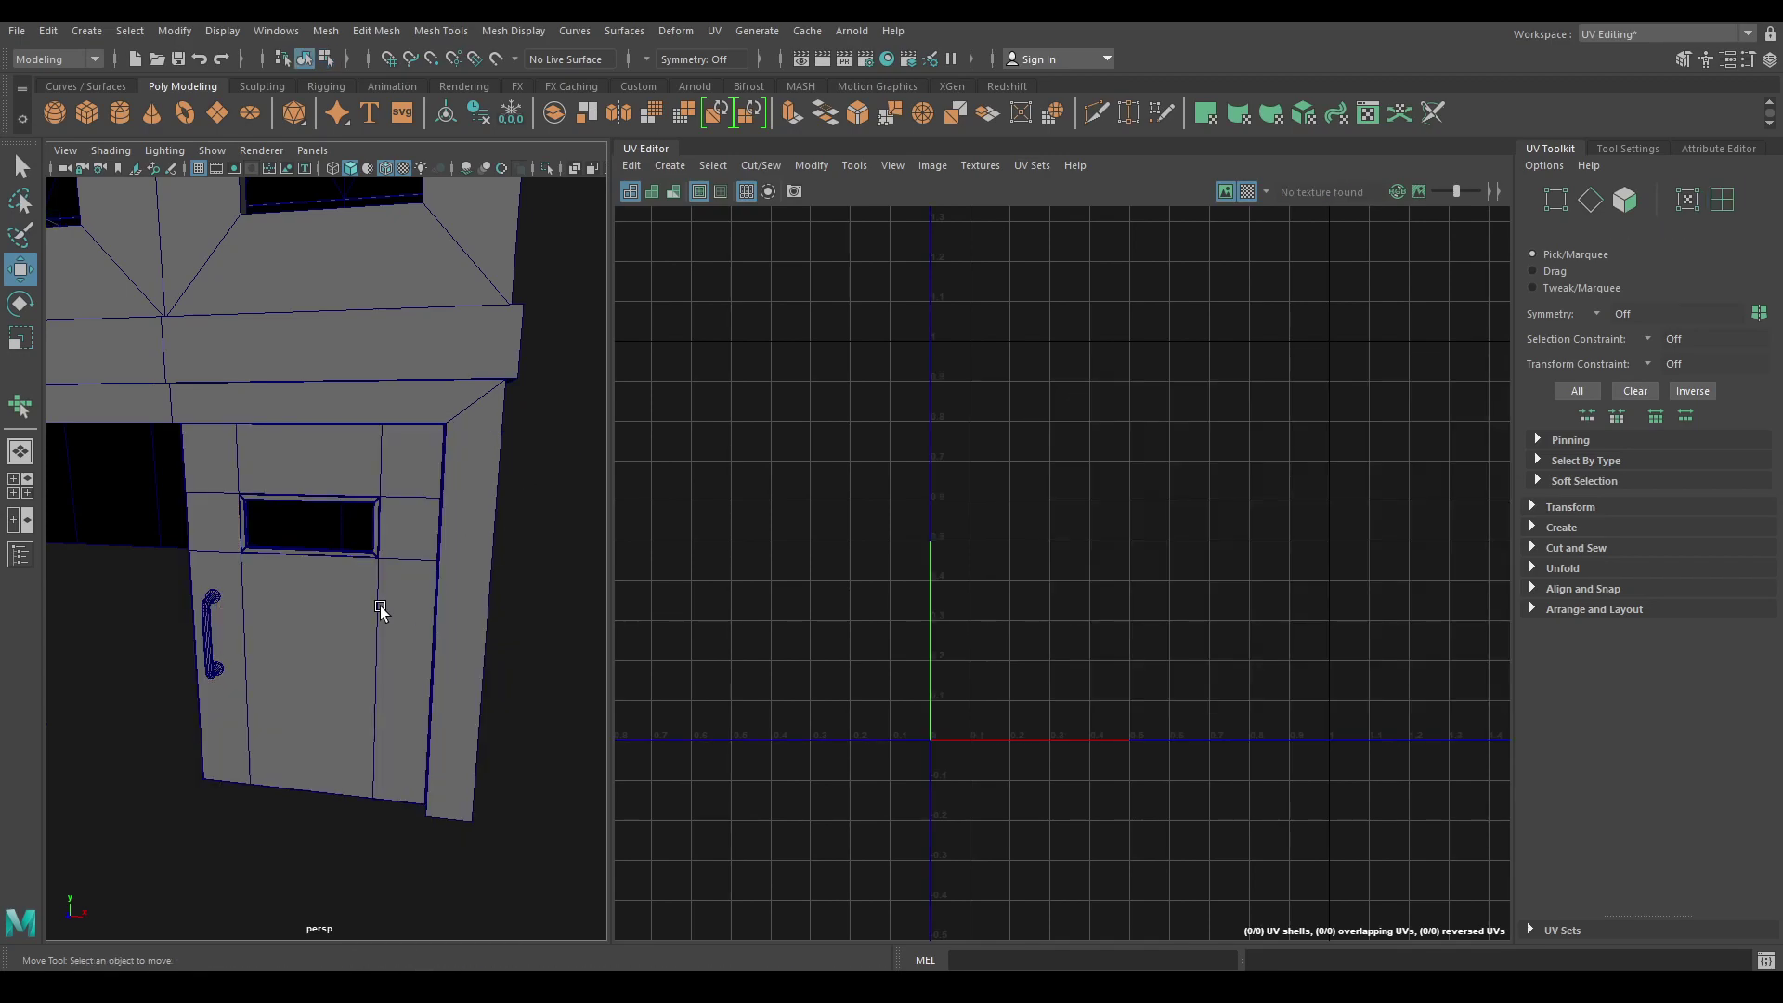
Select the small window frame on the door and hide all unselected objects.
scroll(357, 664, "up", 3)
left_click(174, 647)
scroll(207, 632, "up", 4)
left_click(219, 551)
scroll(223, 634, "up", 3)
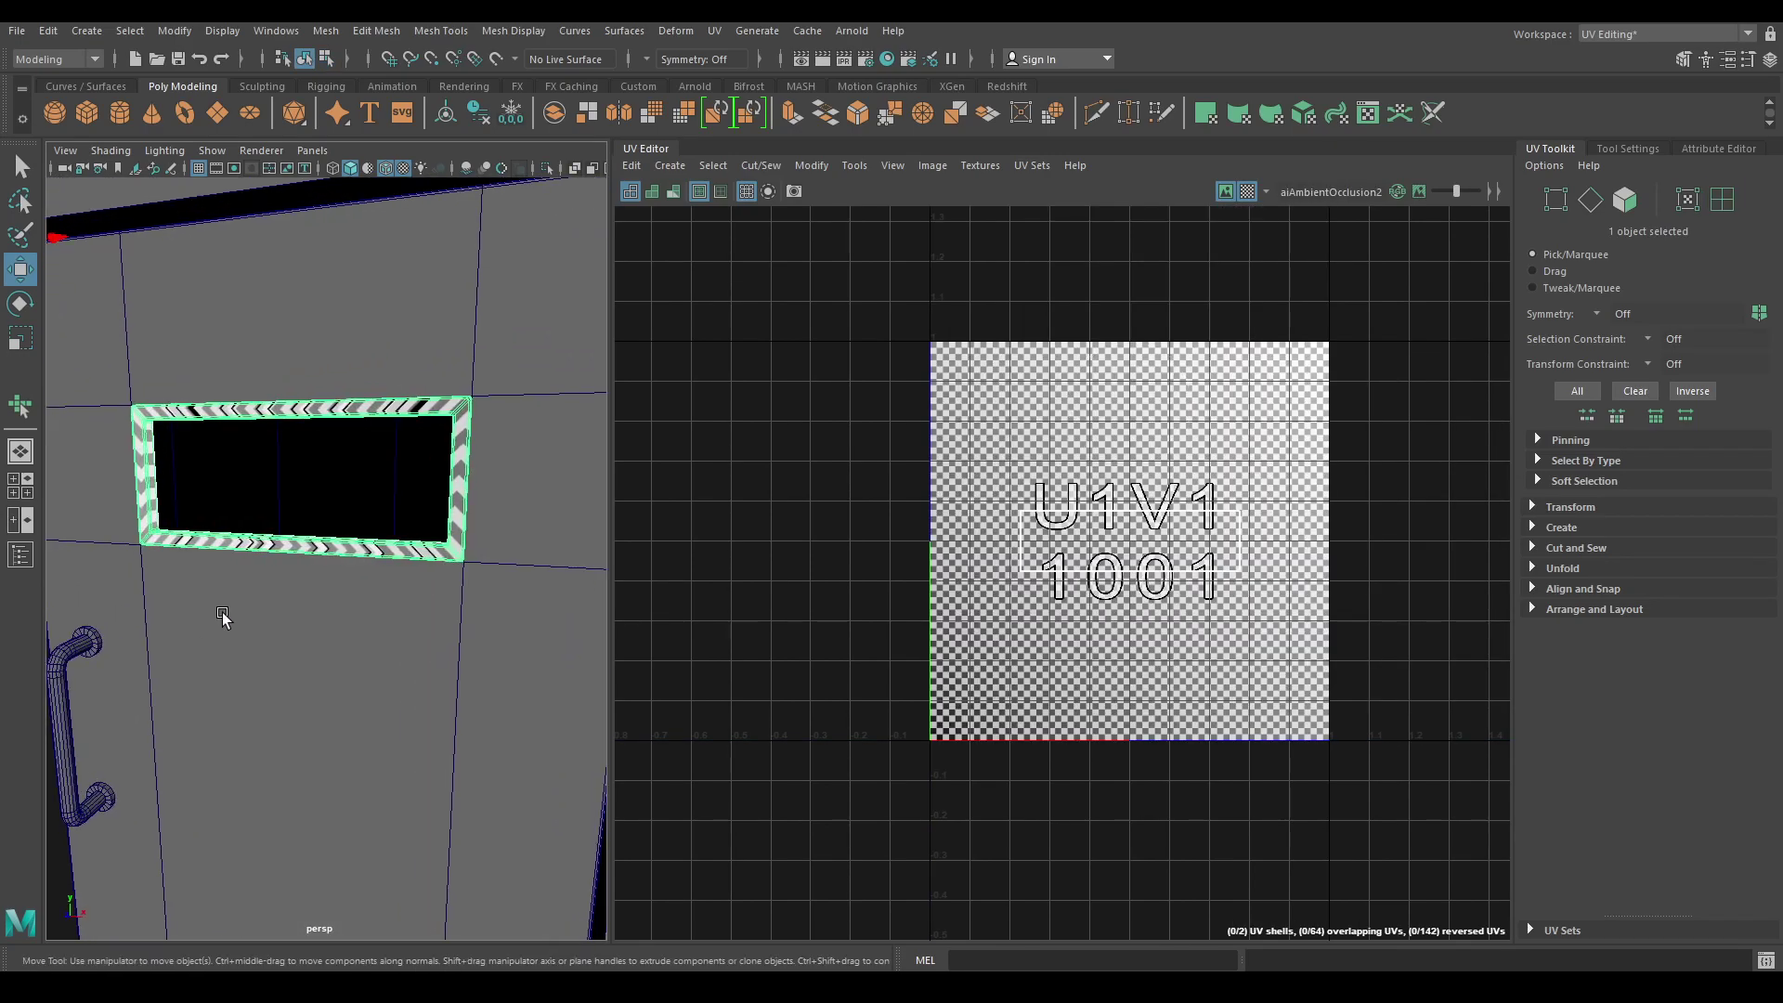
key("alt+h")
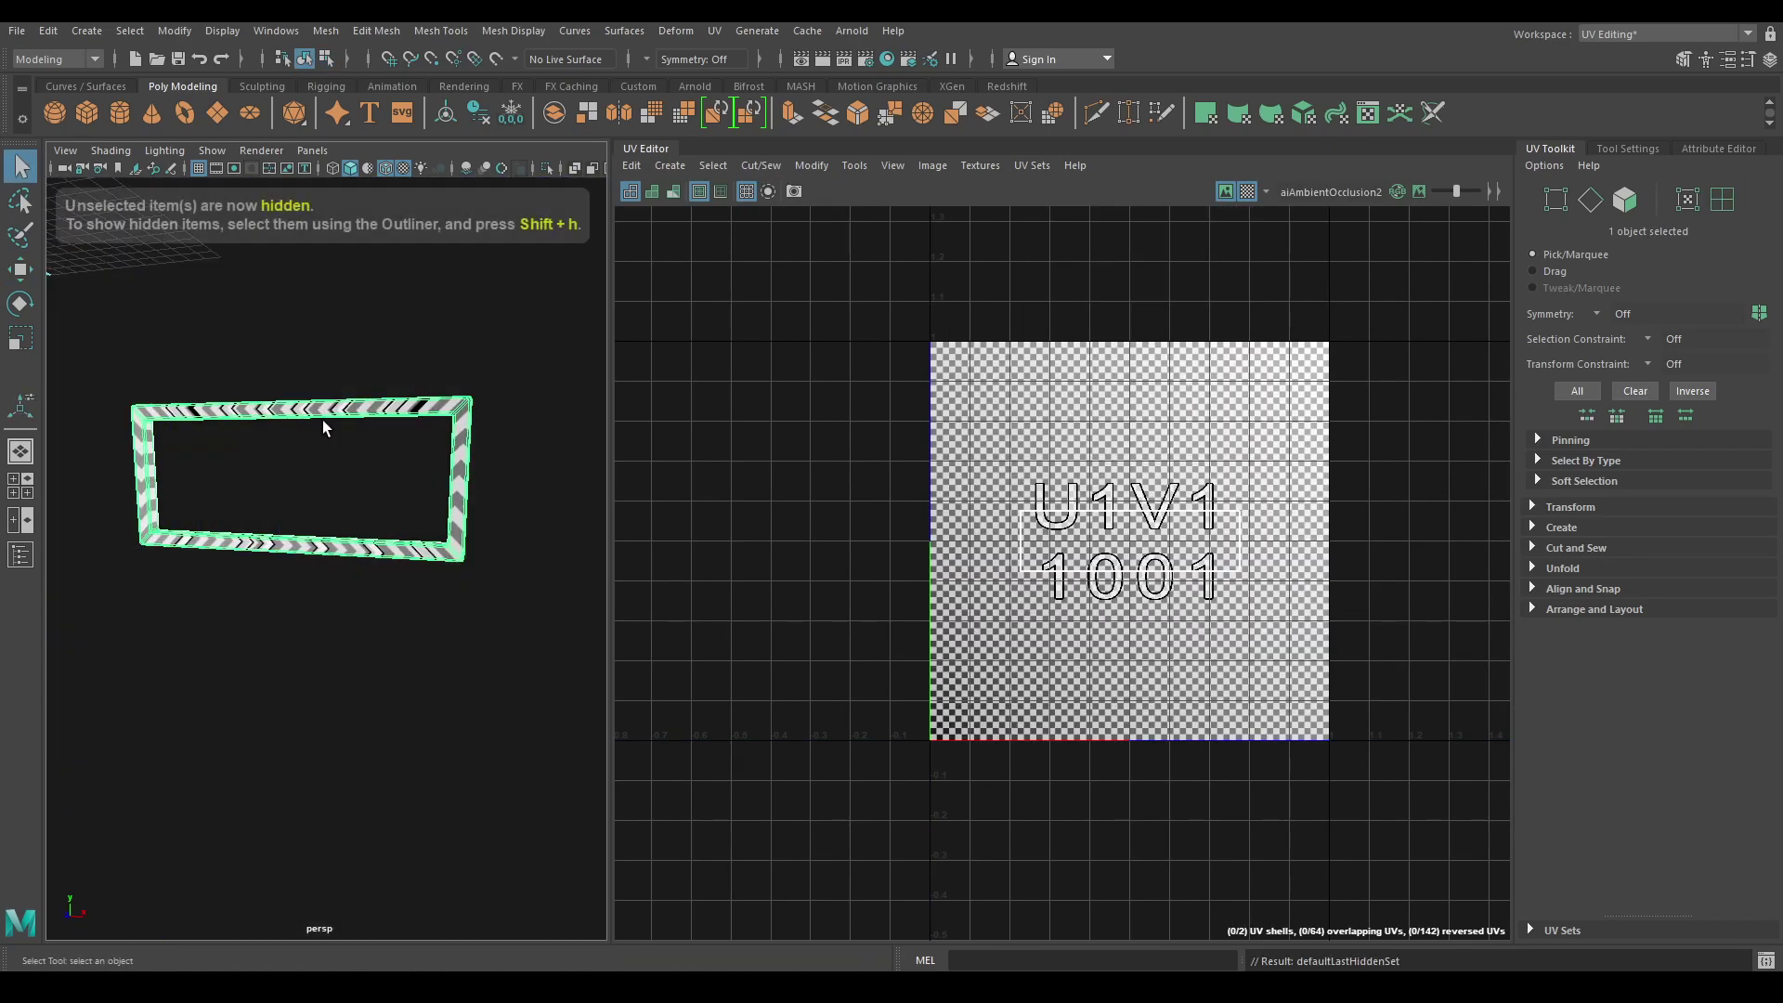
Turn off the checker pattern and create a camera-based UV projection for the door's window frame.
left_click_drag(321, 419, 203, 364, "alt")
right_click_drag(202, 365, 319, 529, "alt")
middle_click_drag(256, 378, 342, 511, "alt")
left_click(1247, 191)
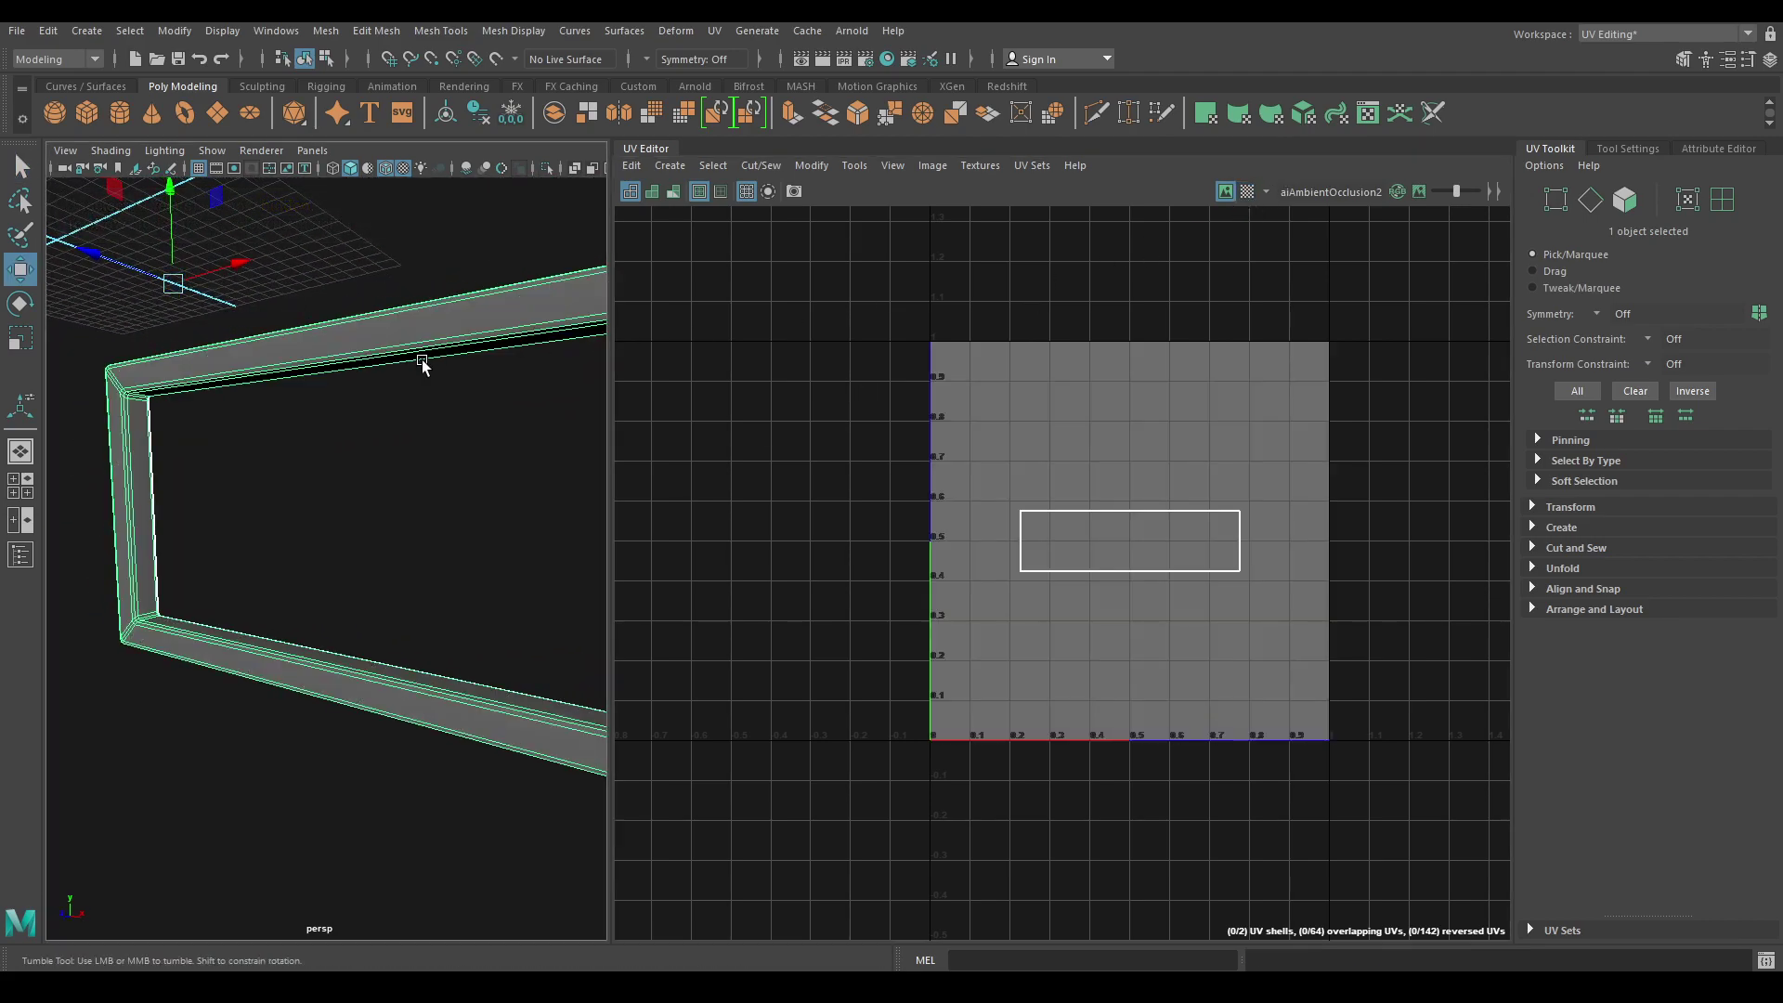
left_click_drag(418, 366, 464, 335, "alt")
left_click(688, 164)
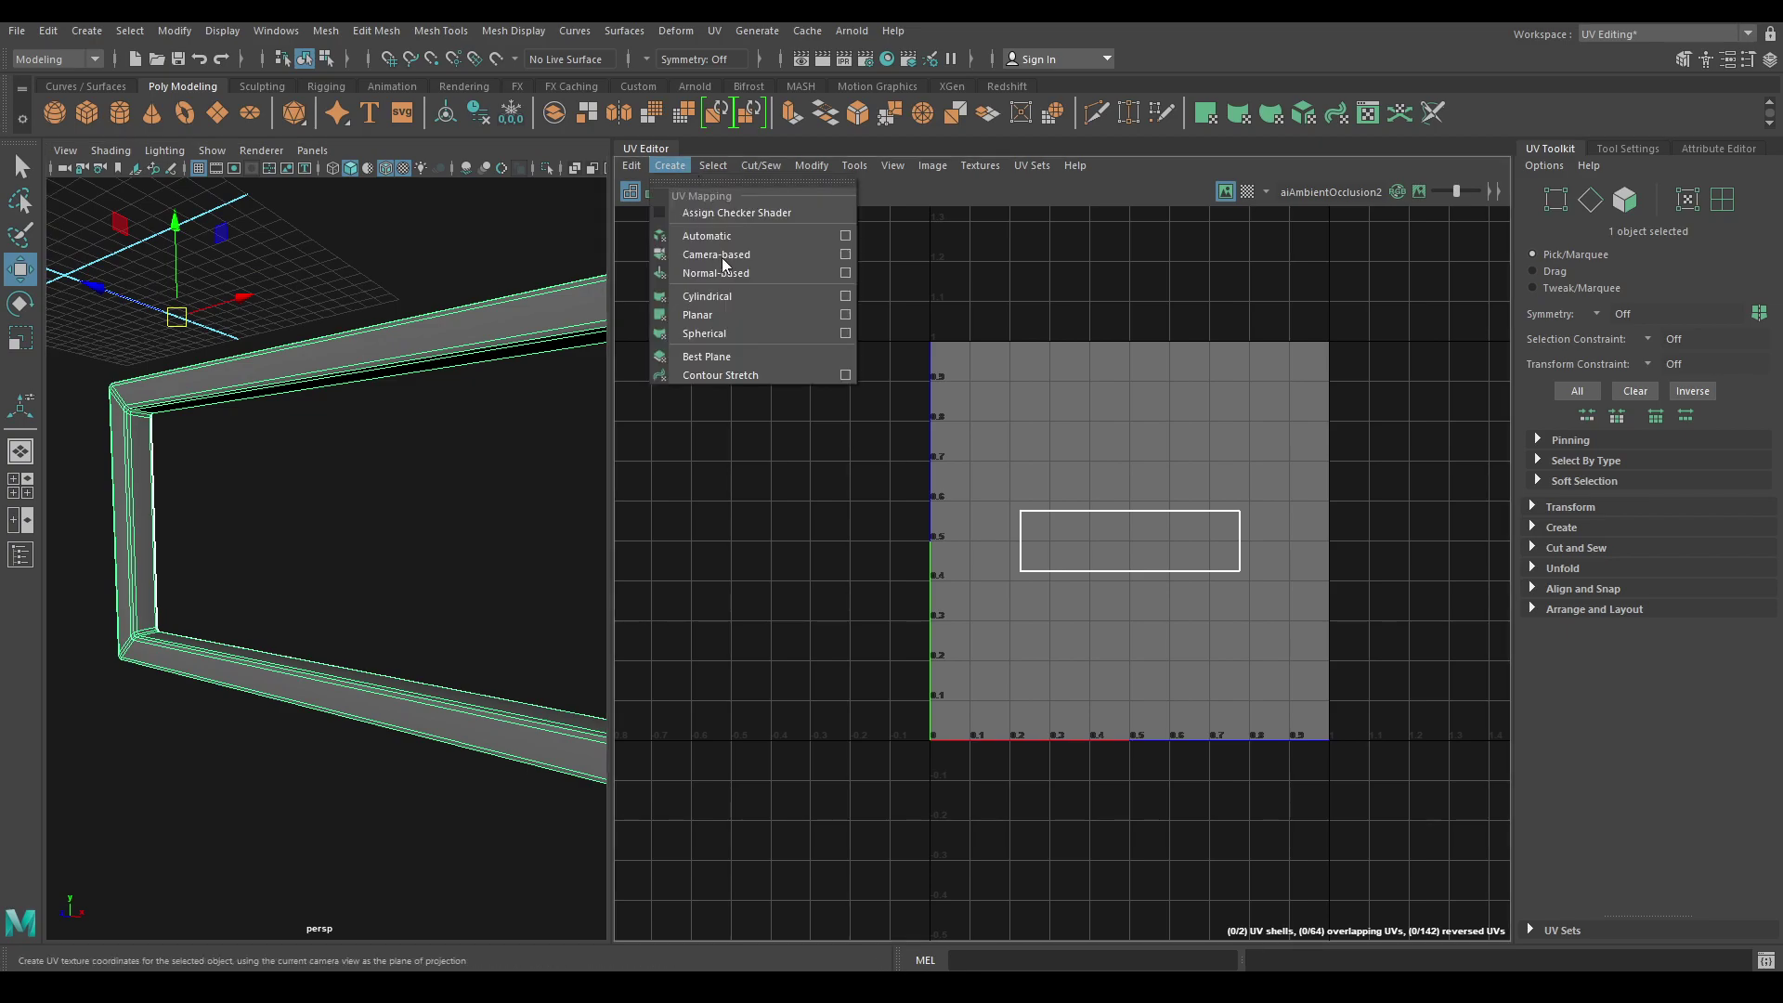
left_click(730, 249)
Select the seam edges at the frame's upper corner and along its inner loop, and cut the UVs there.
right_click_drag(179, 368, 173, 337)
left_click_drag(190, 459, 155, 406, "alt")
right_click_drag(155, 406, 218, 605, "alt")
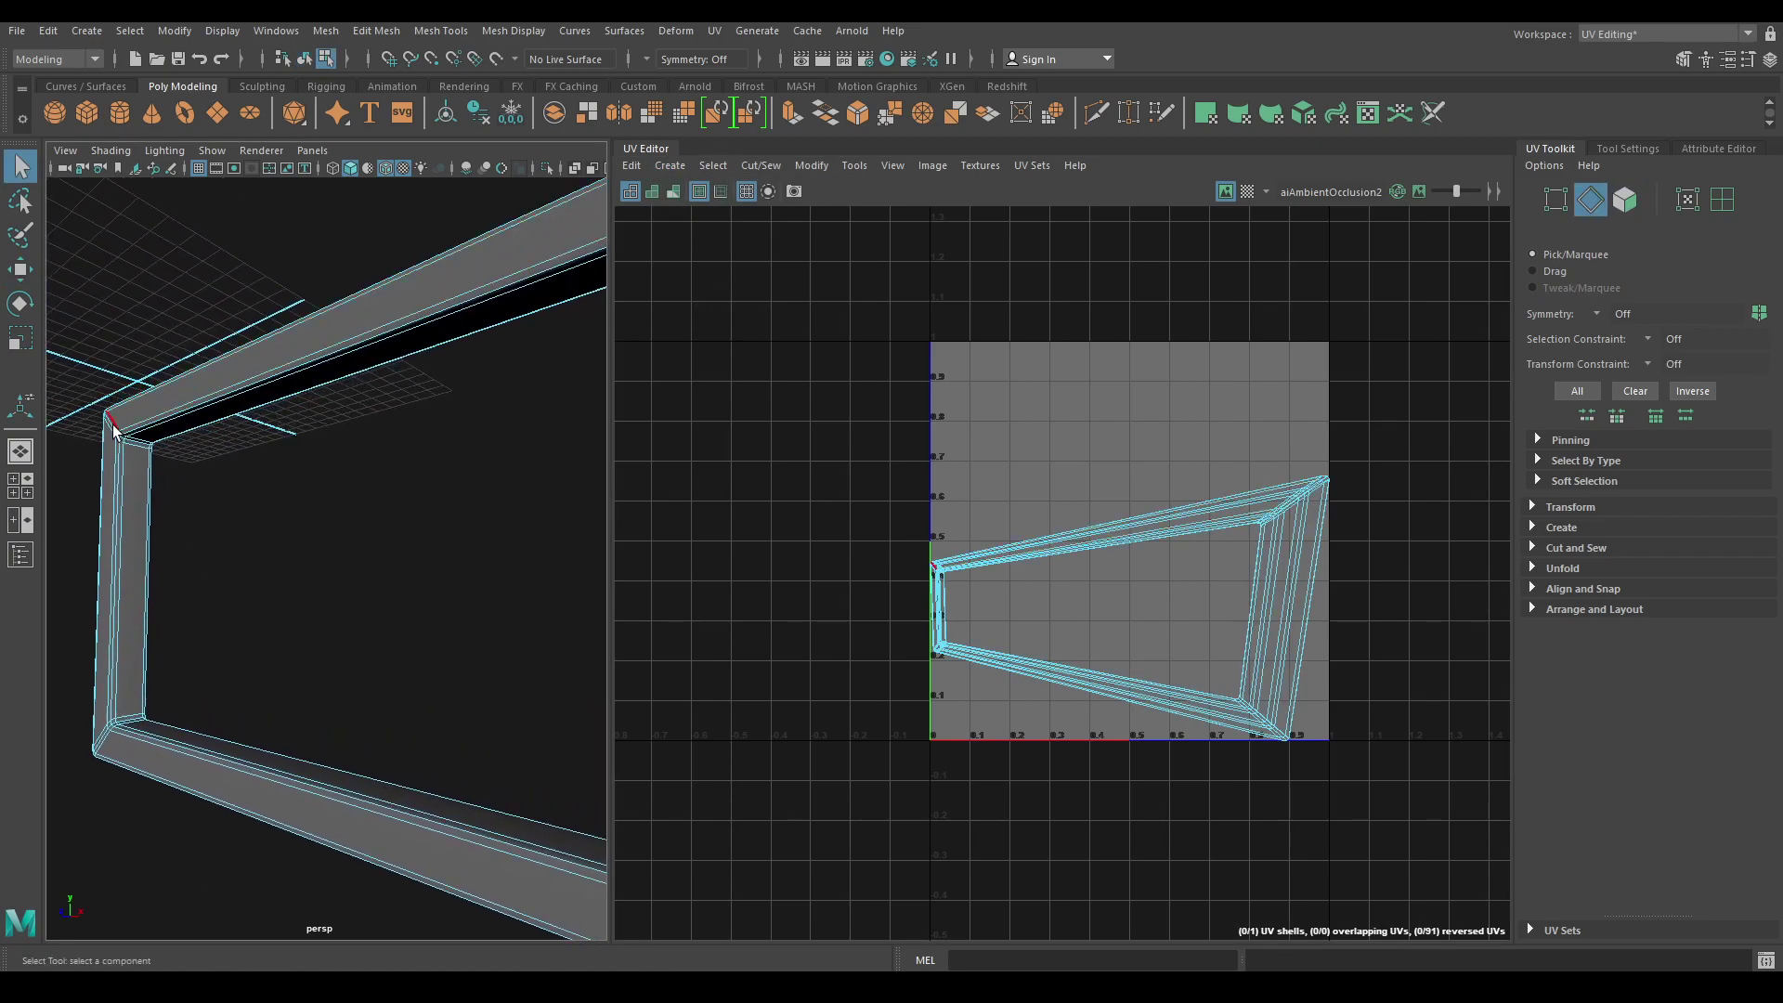
double_click(161, 448, "shift")
left_click_drag(227, 521, 523, 499, "alt")
right_click_drag(1111, 434, 1114, 371)
mouse_move(1184, 280)
right_mouse_down("shift")
mouse_move(1062, 301)
mouse_move(1183, 278)
mouse_move(1118, 311)
mouse_move(1200, 306)
right_mouse_up("shift")
Select all UVs of the door's window frame and unfold them into a strip.
key("w")
left_click_drag(805, 407, 1328, 934)
right_click_drag(1223, 357, 954, 348)
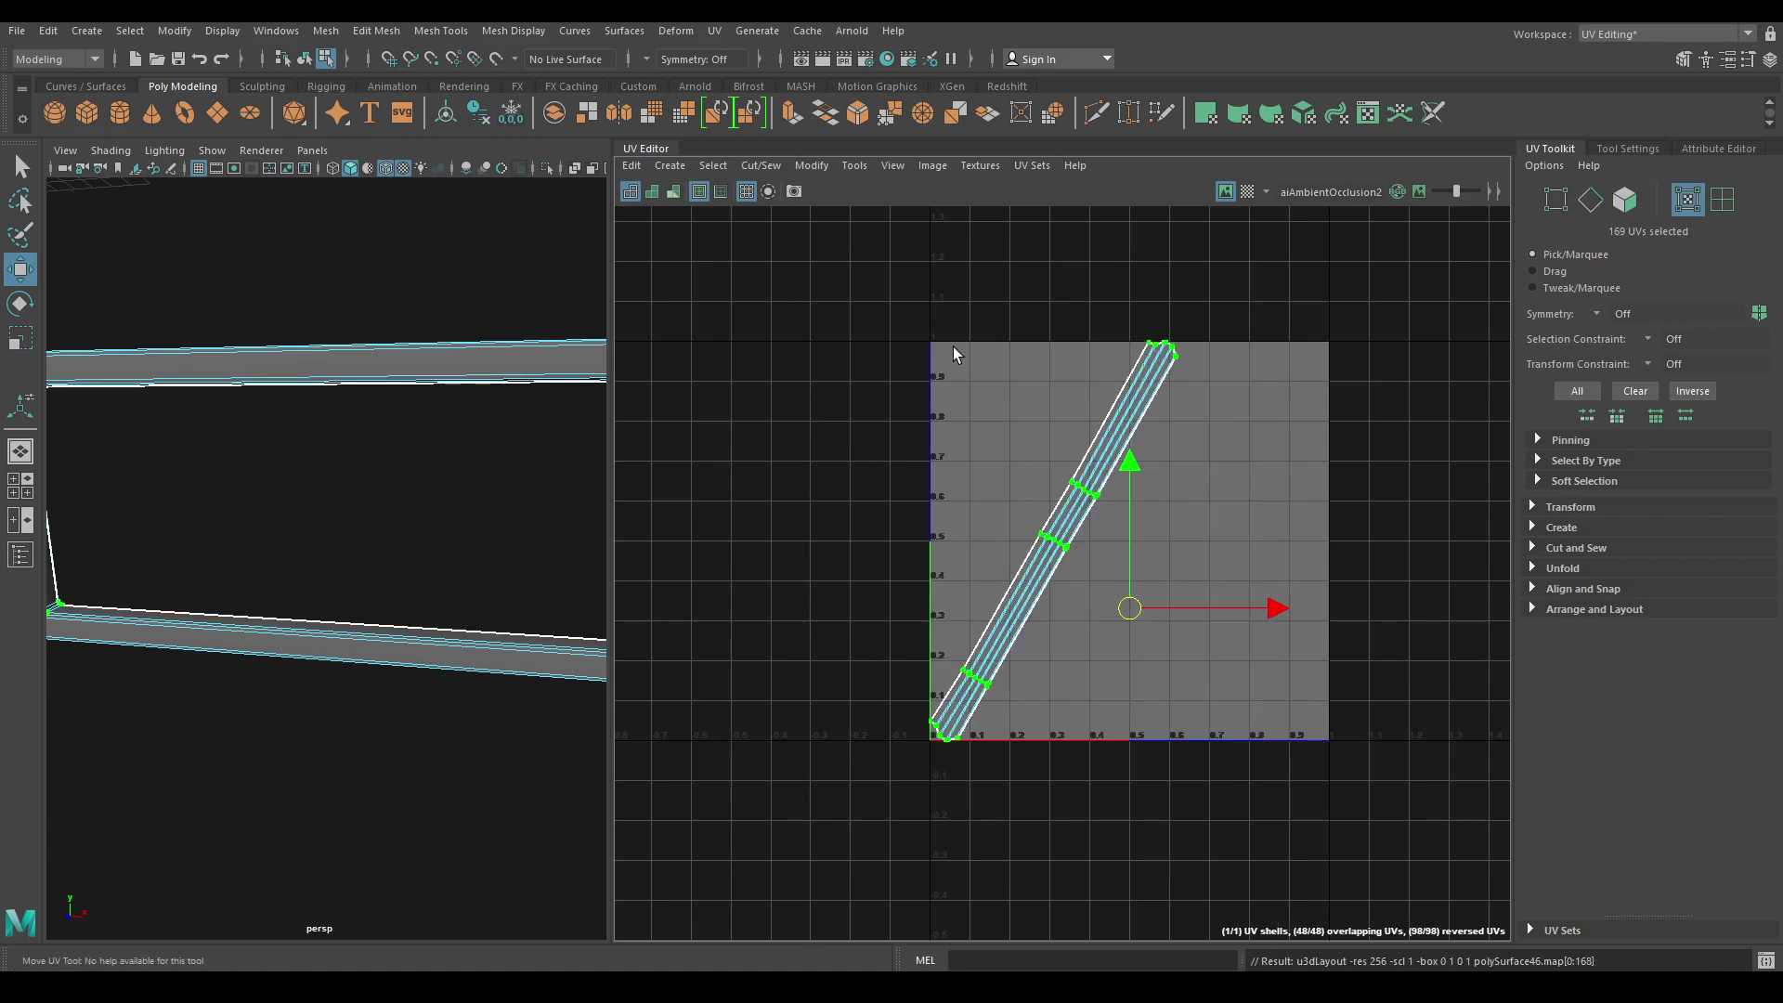
Straighten and lay out the UV shell of the door's window frame, and show the hidden objects again.
key("f")
right_click_drag(1283, 346, 1205, 321)
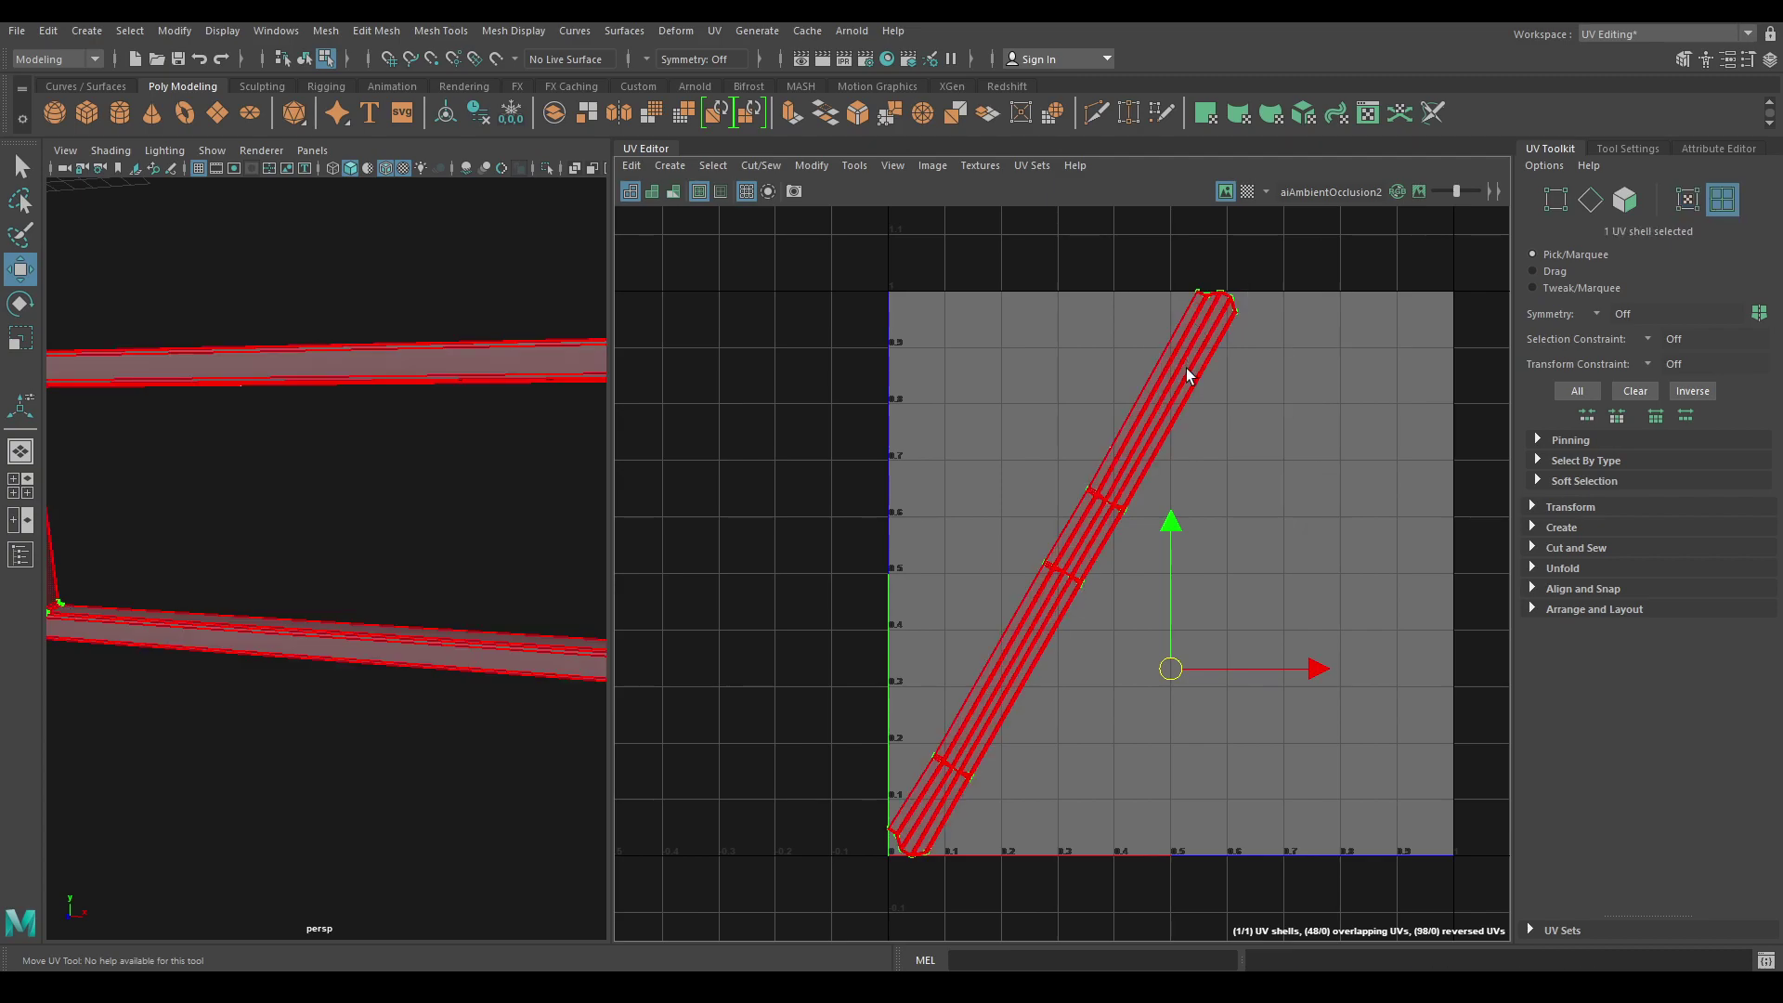
right_click_drag(1245, 244, 1250, 509, "shift")
right_click_drag(1229, 438, 972, 515, "shift")
mouse_move(405, 442)
right_mouse_down()
mouse_move(509, 539)
mouse_move(399, 421)
right_mouse_up()
key("f")
key("ctrl+shift+h")
left_click_drag(399, 422, 390, 591, "alt")
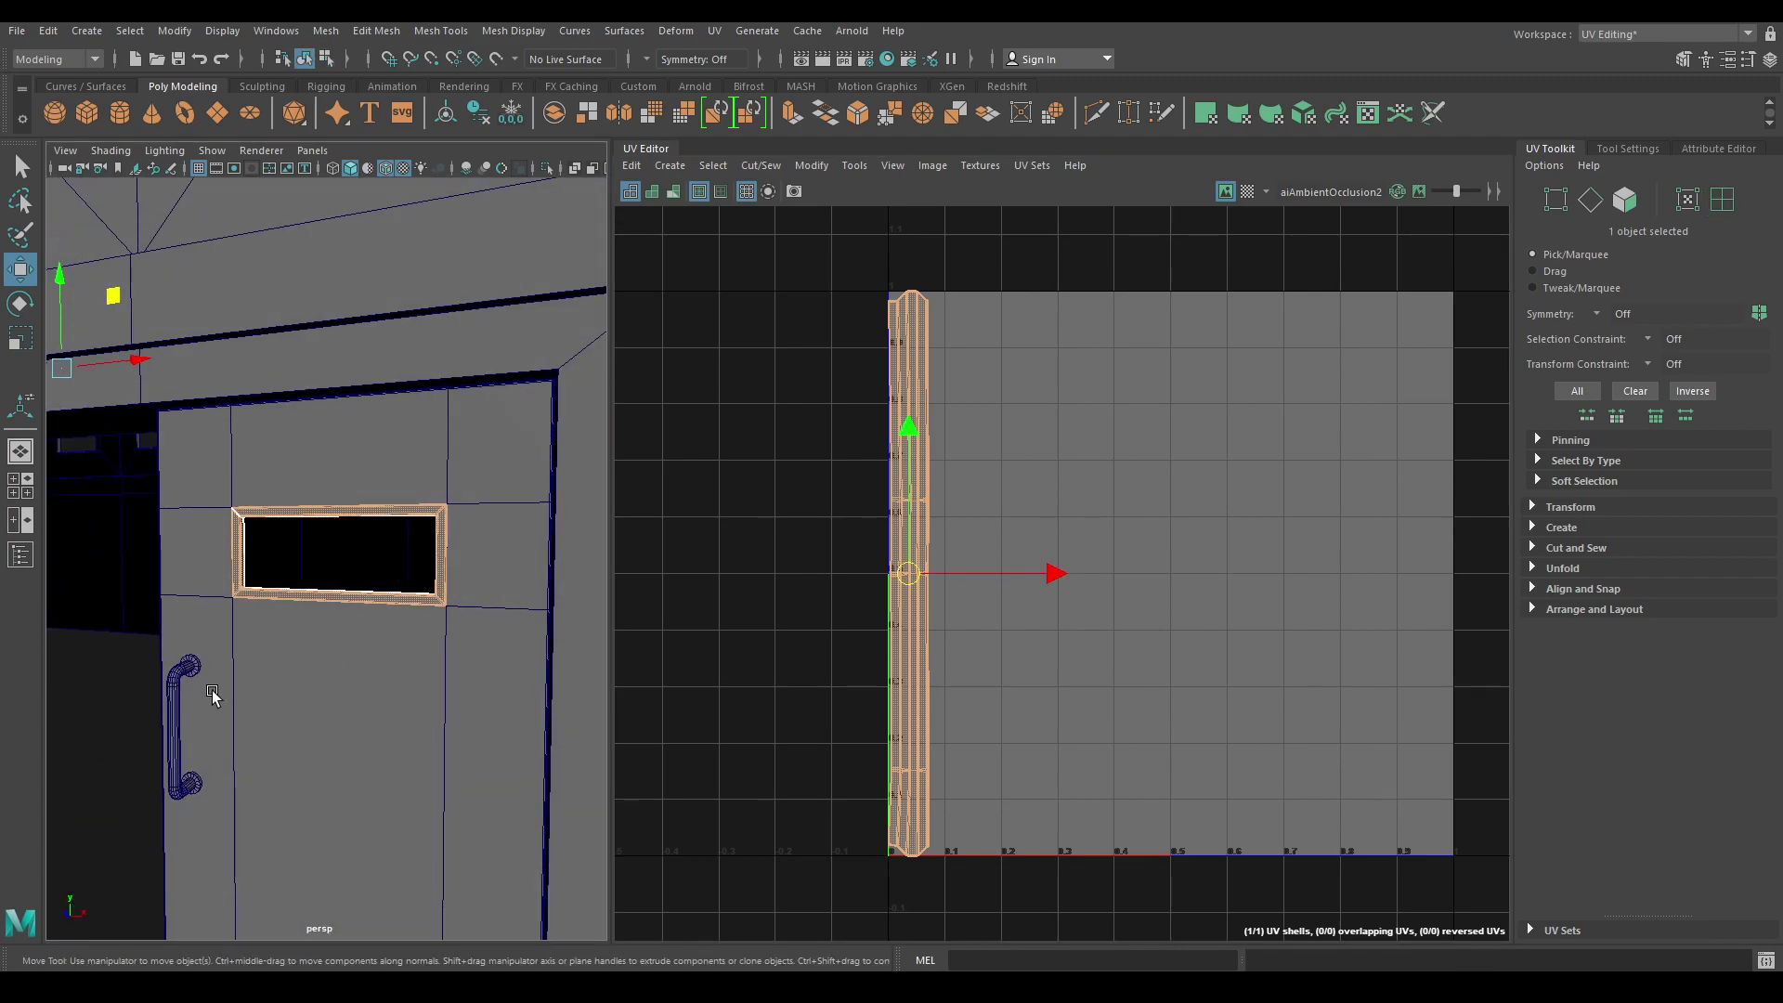
Select the door handle and hide all unselected objects.
left_click(175, 694)
middle_click_drag(259, 634, 295, 573, "alt")
right_click_drag(295, 573, 363, 585, "alt")
mouse_move(362, 585)
left_mouse_down("alt")
mouse_move(235, 605)
mouse_move(303, 738)
mouse_move(386, 571)
left_mouse_up("alt")
key("alt+h")
key("ctrl+1")
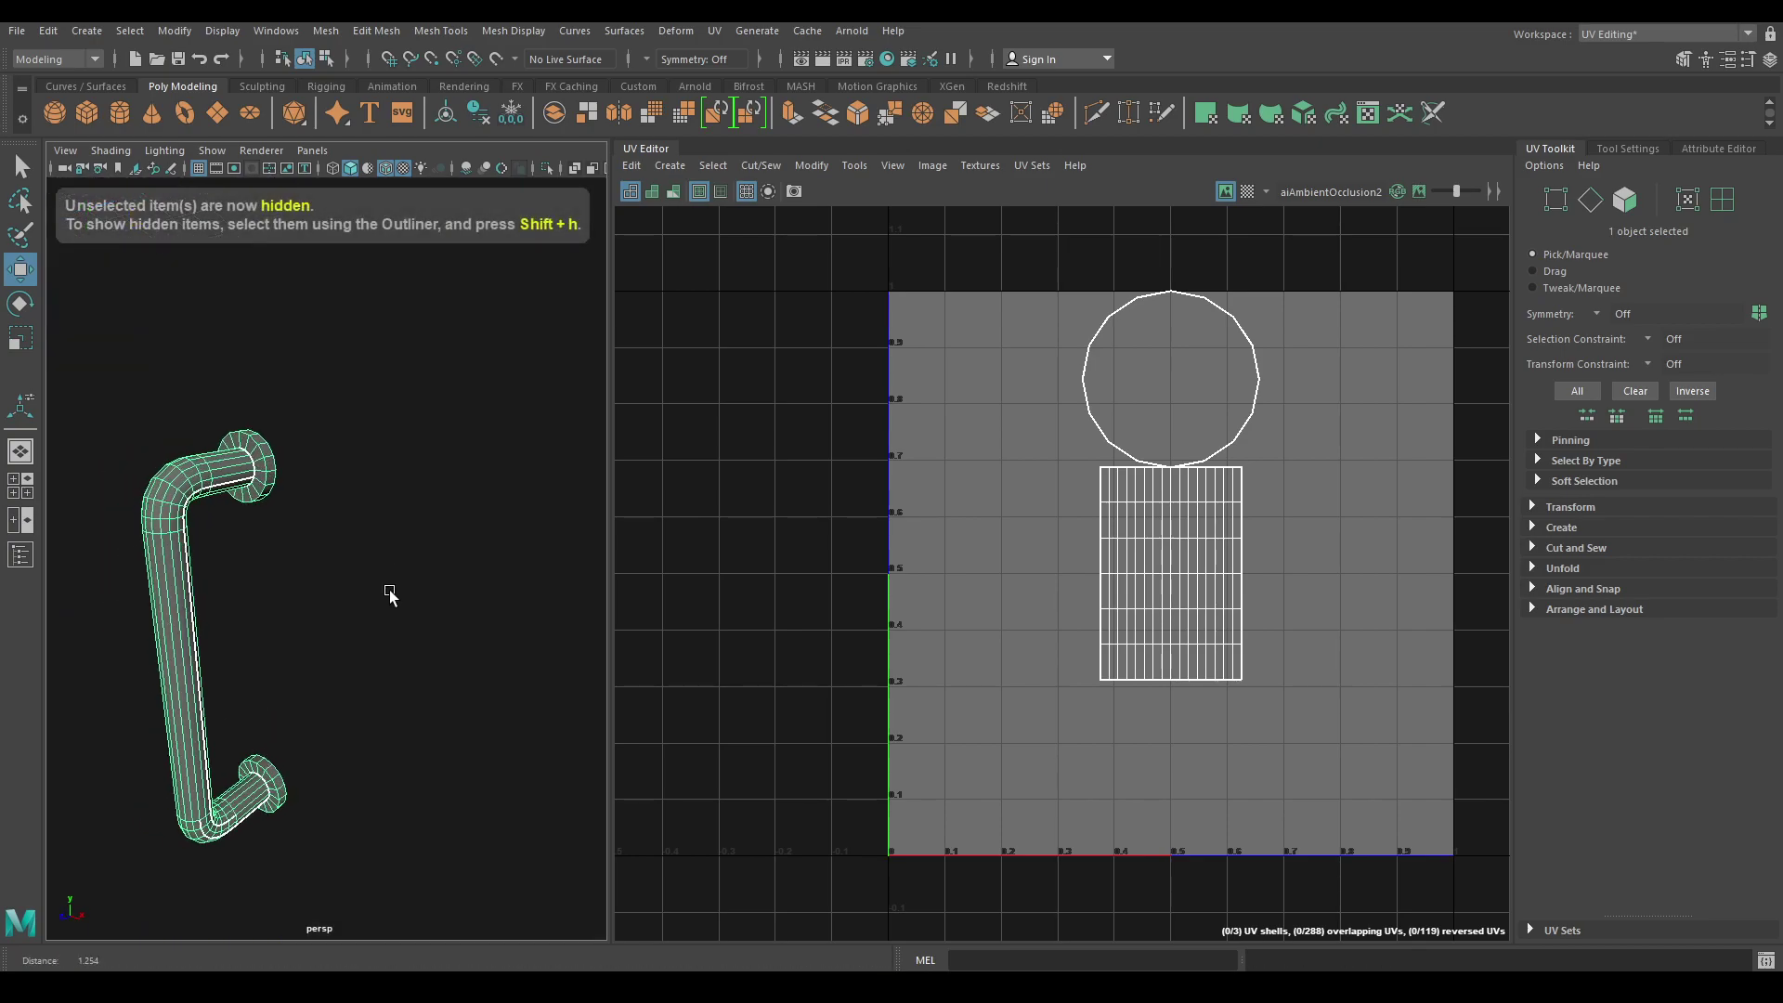
Create a camera-based UV projection for the door handle.
key("f")
left_click(678, 166)
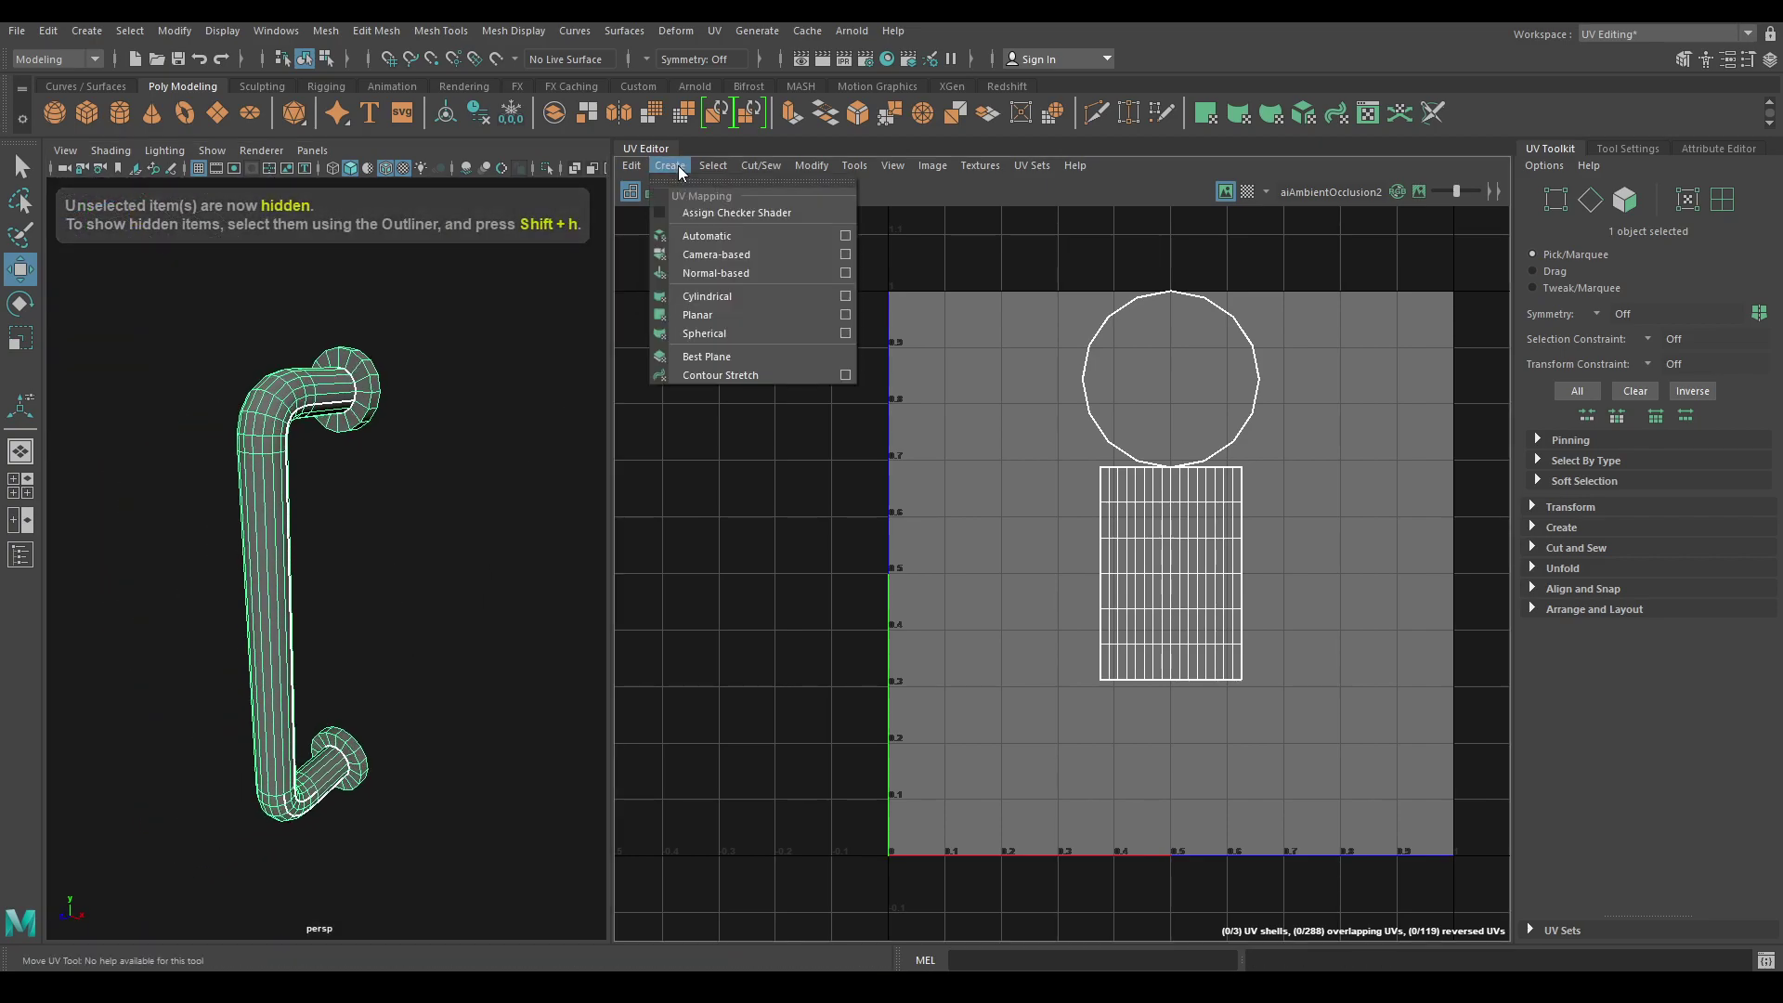
left_click(749, 254)
Select the seam edges on the handle's upper mounting disc: the inner loop, the front rim and the back outline.
right_click_drag(408, 400, 421, 345)
left_click(383, 377)
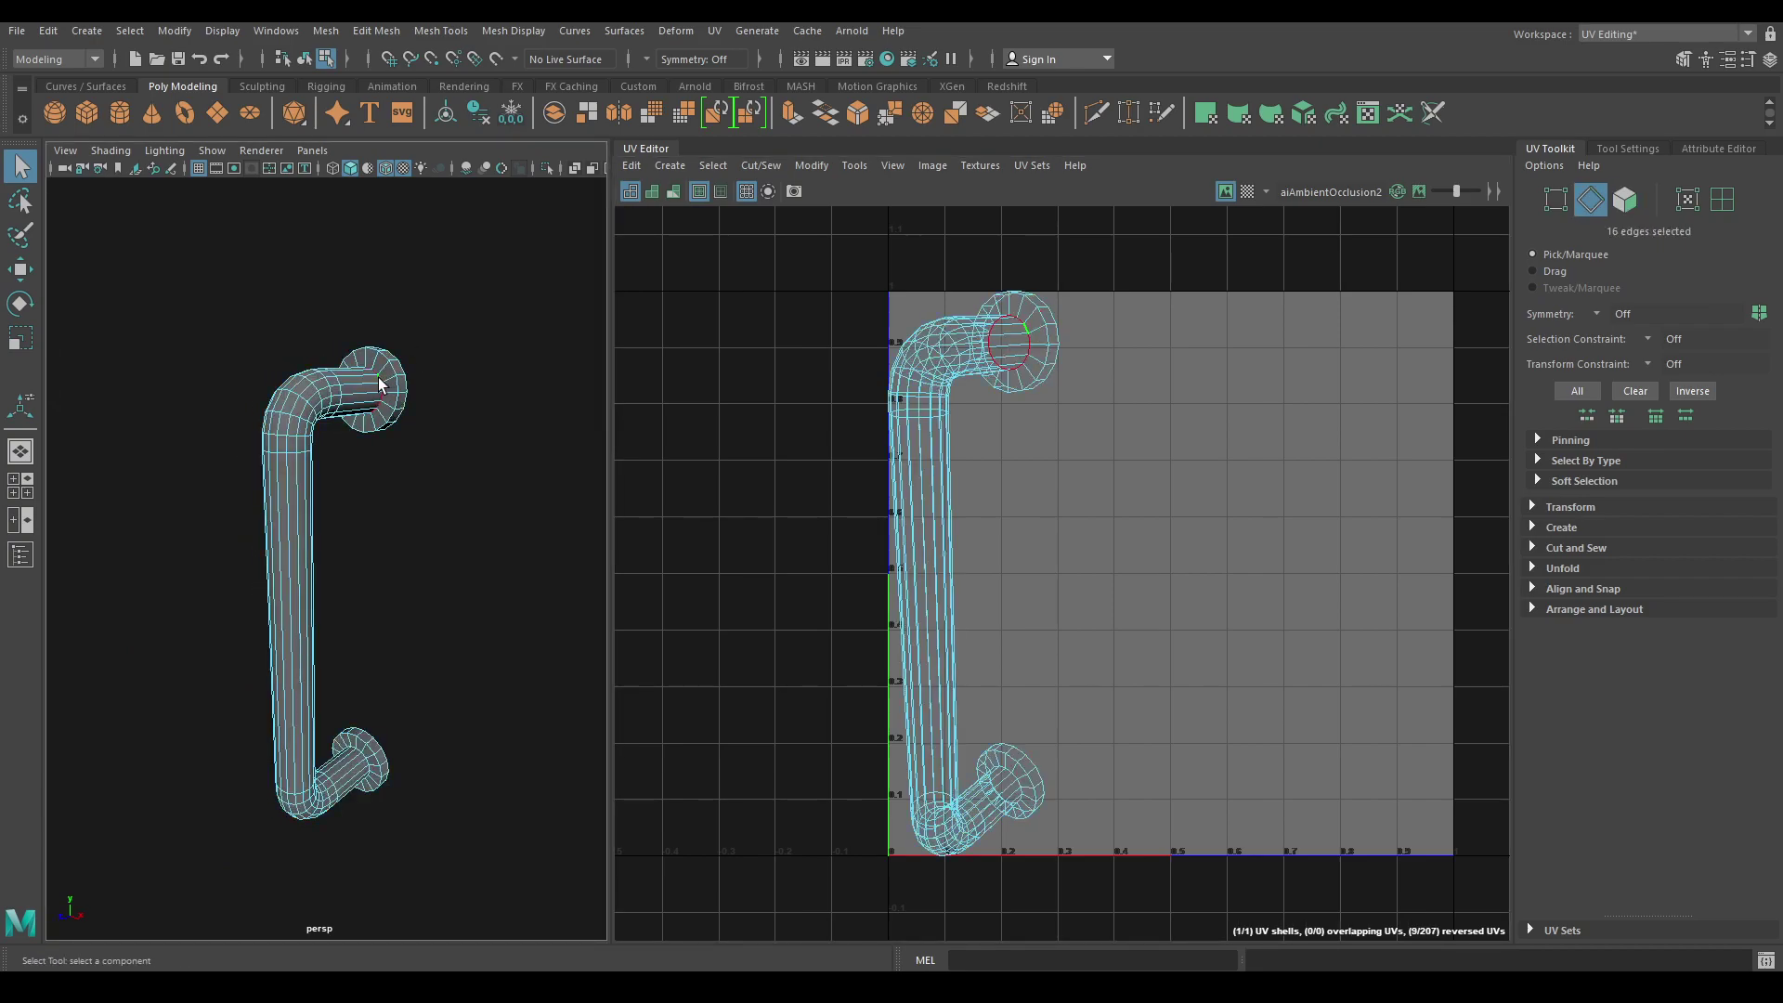
double_click(388, 367)
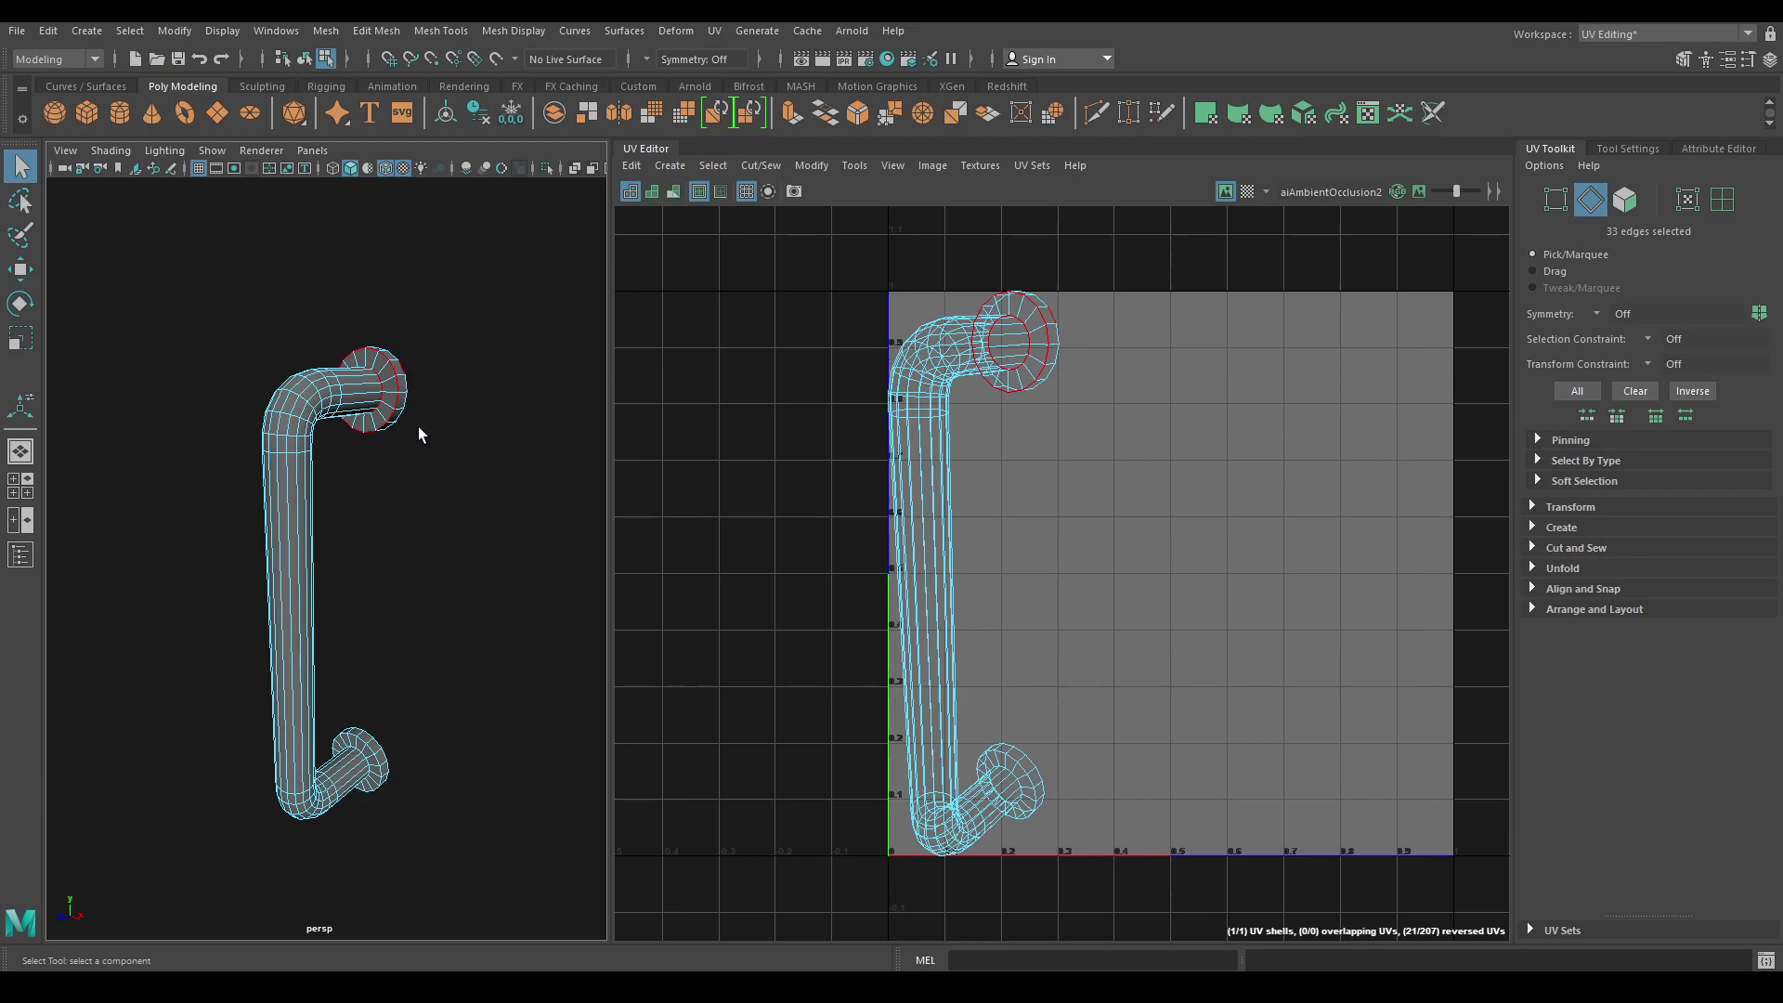
key("space")
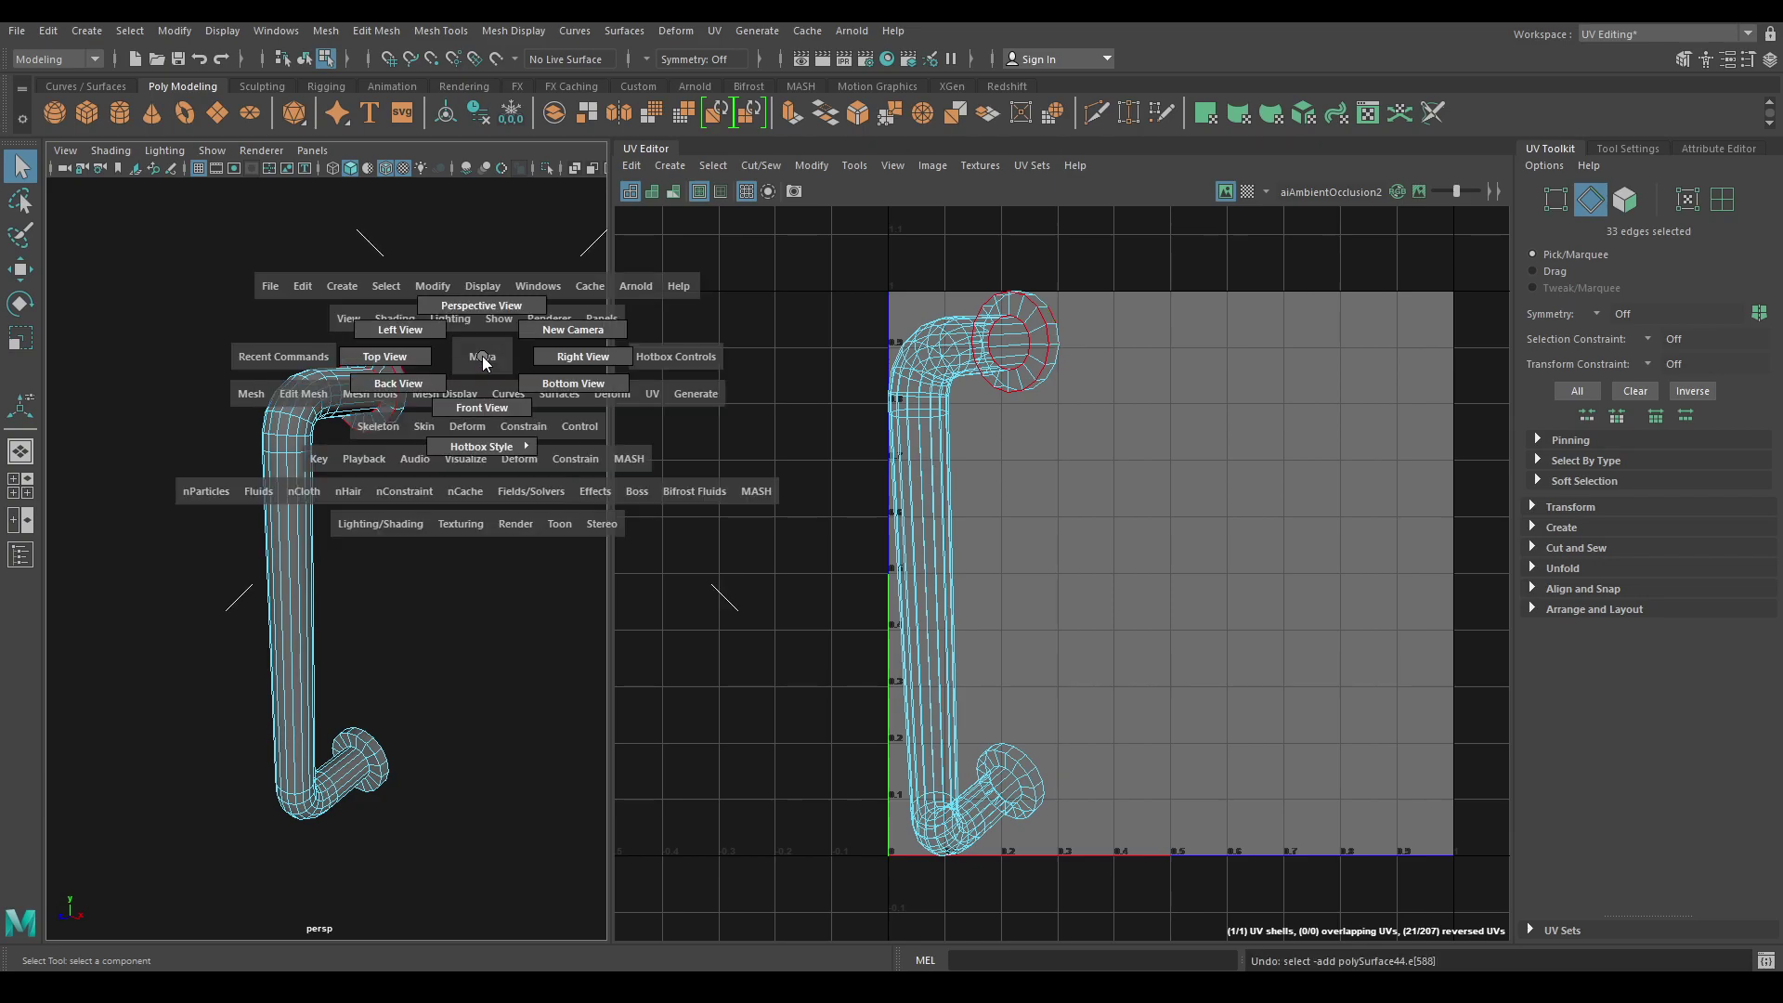
left_click_drag(481, 358, 468, 397, "alt")
key("f")
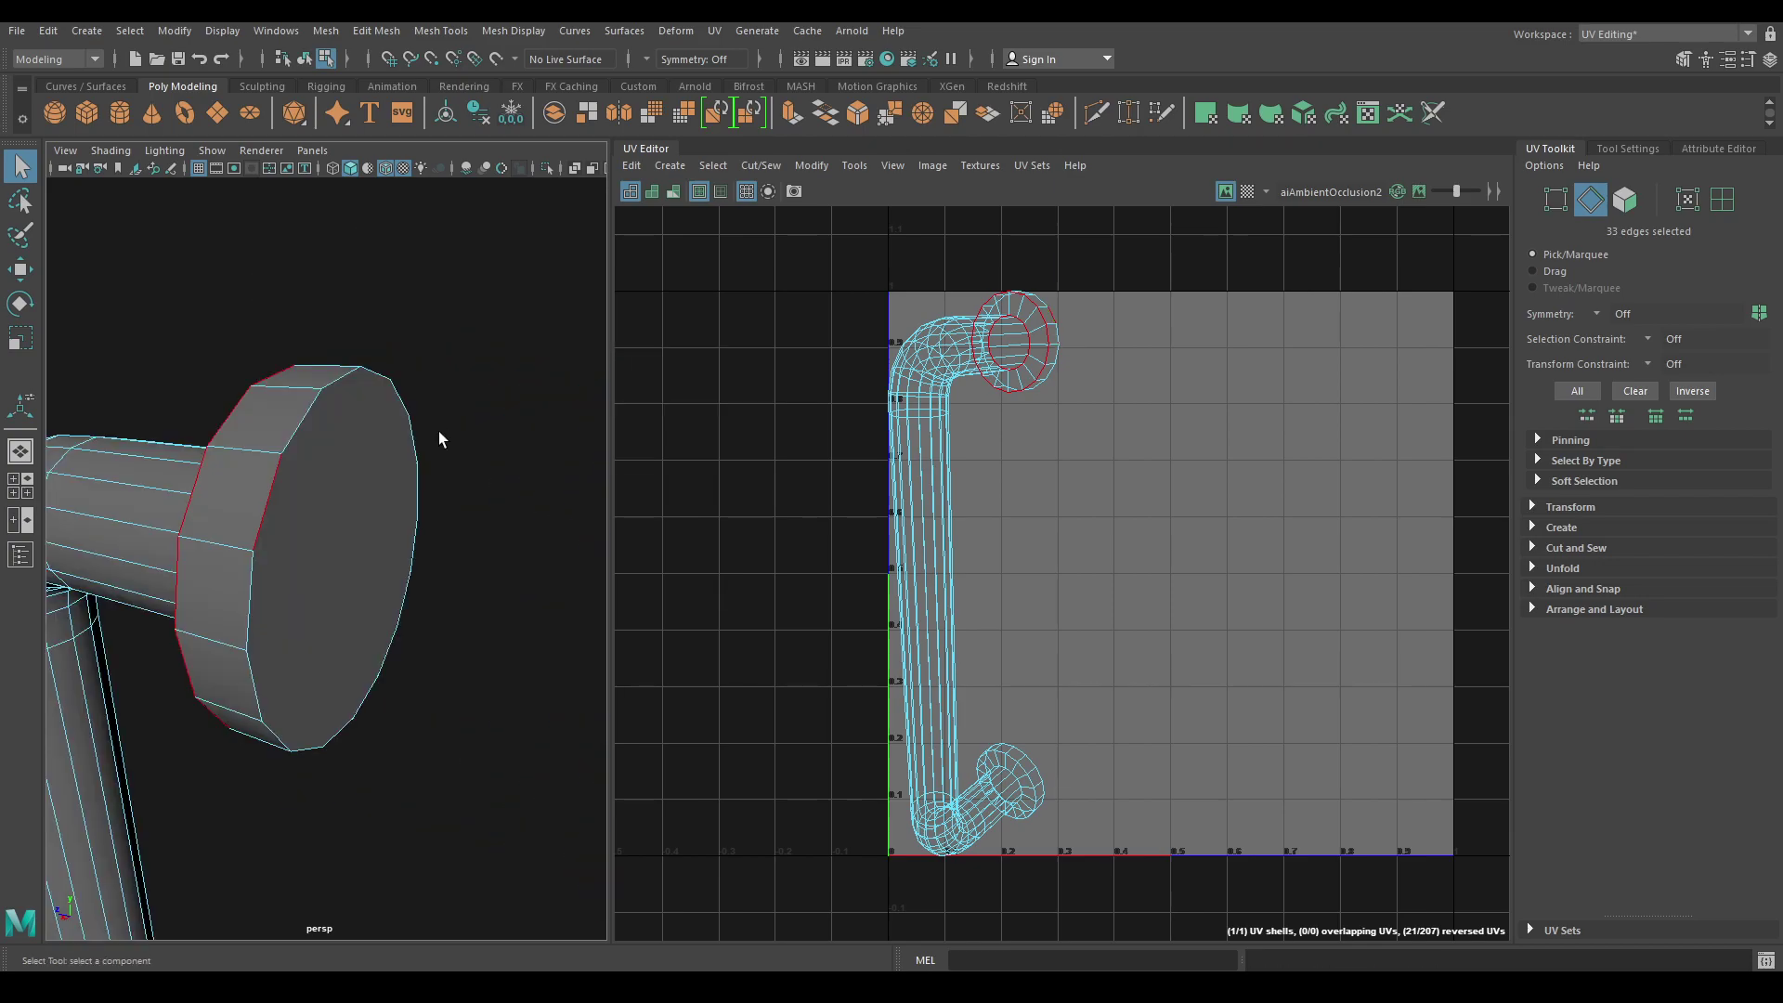
left_click_drag(431, 476, 278, 478, "alt")
left_click(354, 388, "shift")
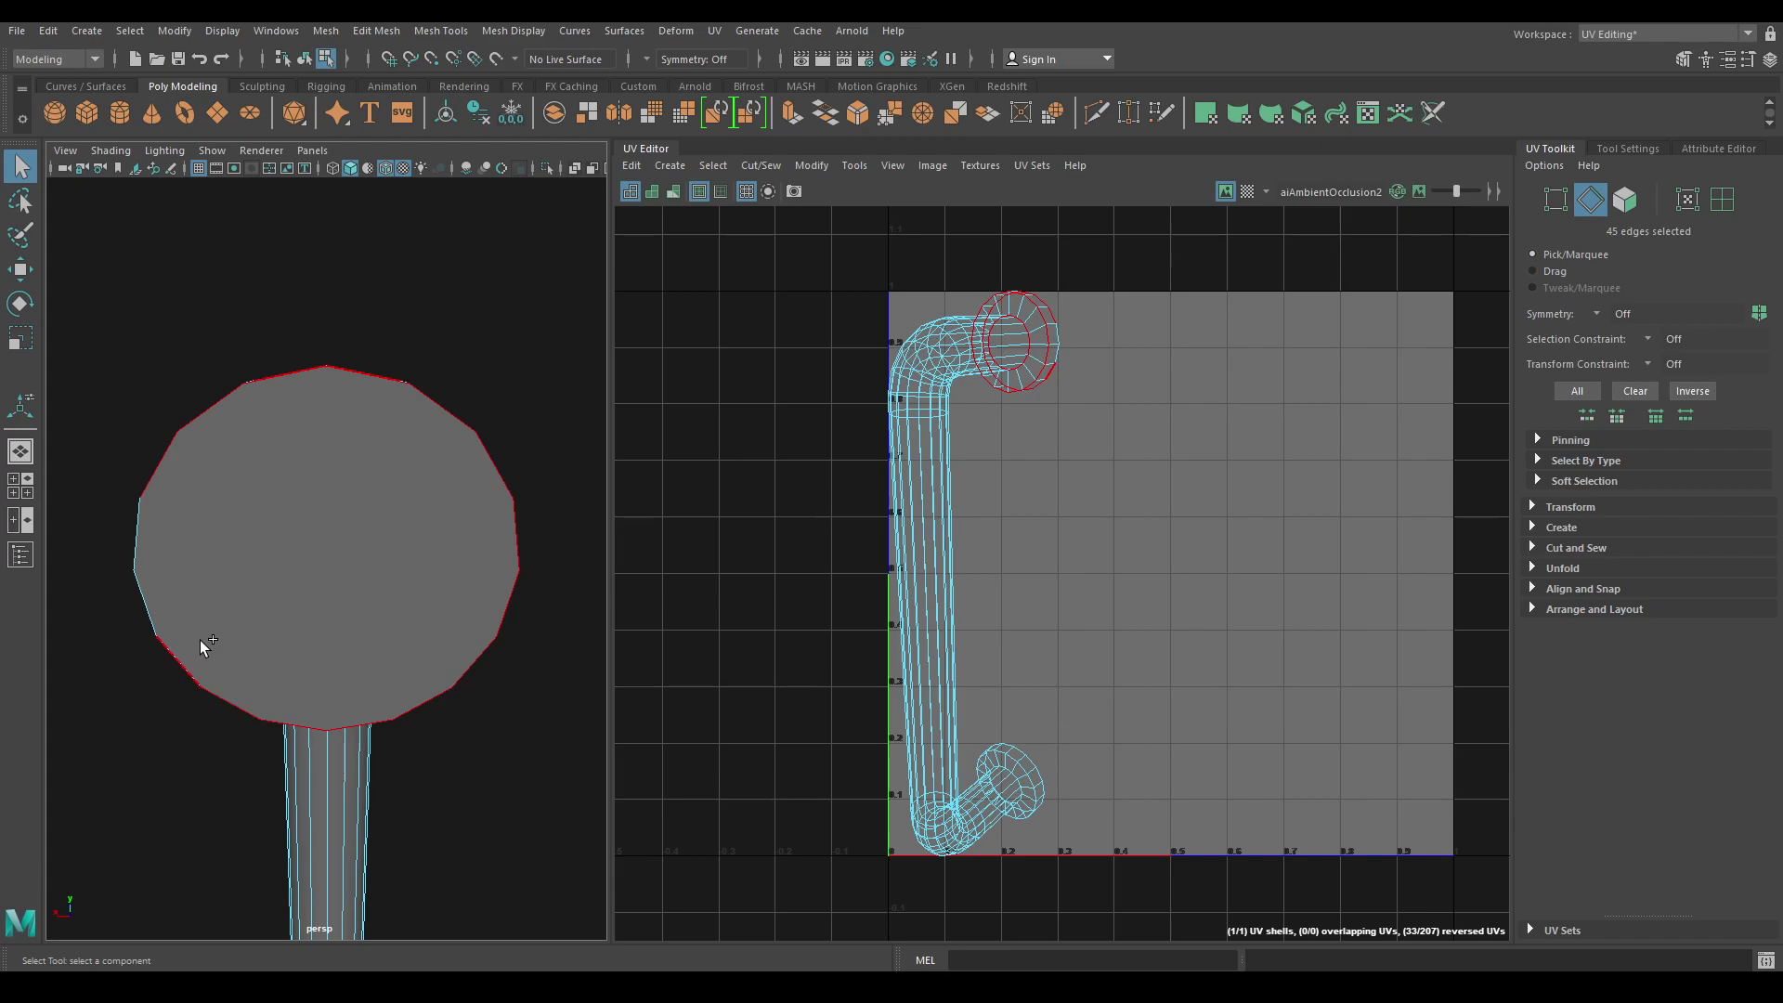
left_click(165, 504, "shift")
scroll(166, 504, "down", 5)
left_click_drag(255, 545, 298, 548, "alt")
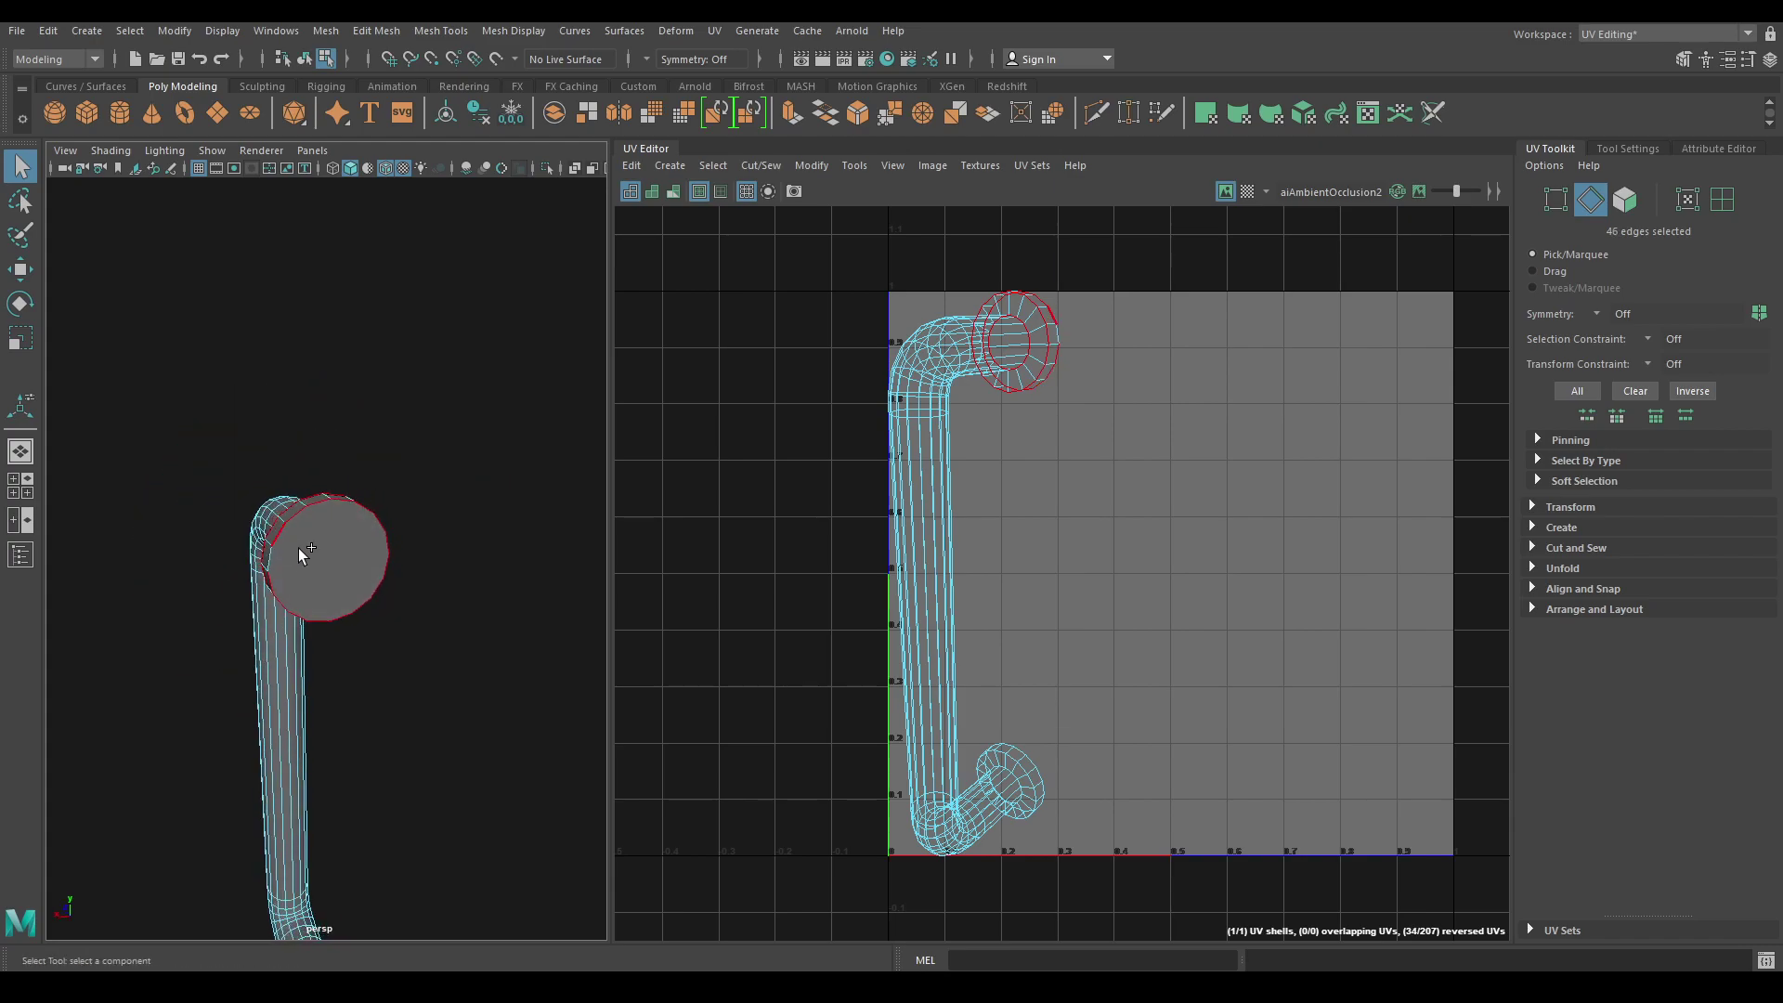
Add the disc's remaining side edge and a lengthwise seam along the inner side of the handle's tube to the selection.
left_click(290, 676, "shift")
left_click_drag(290, 677, 289, 451, "alt")
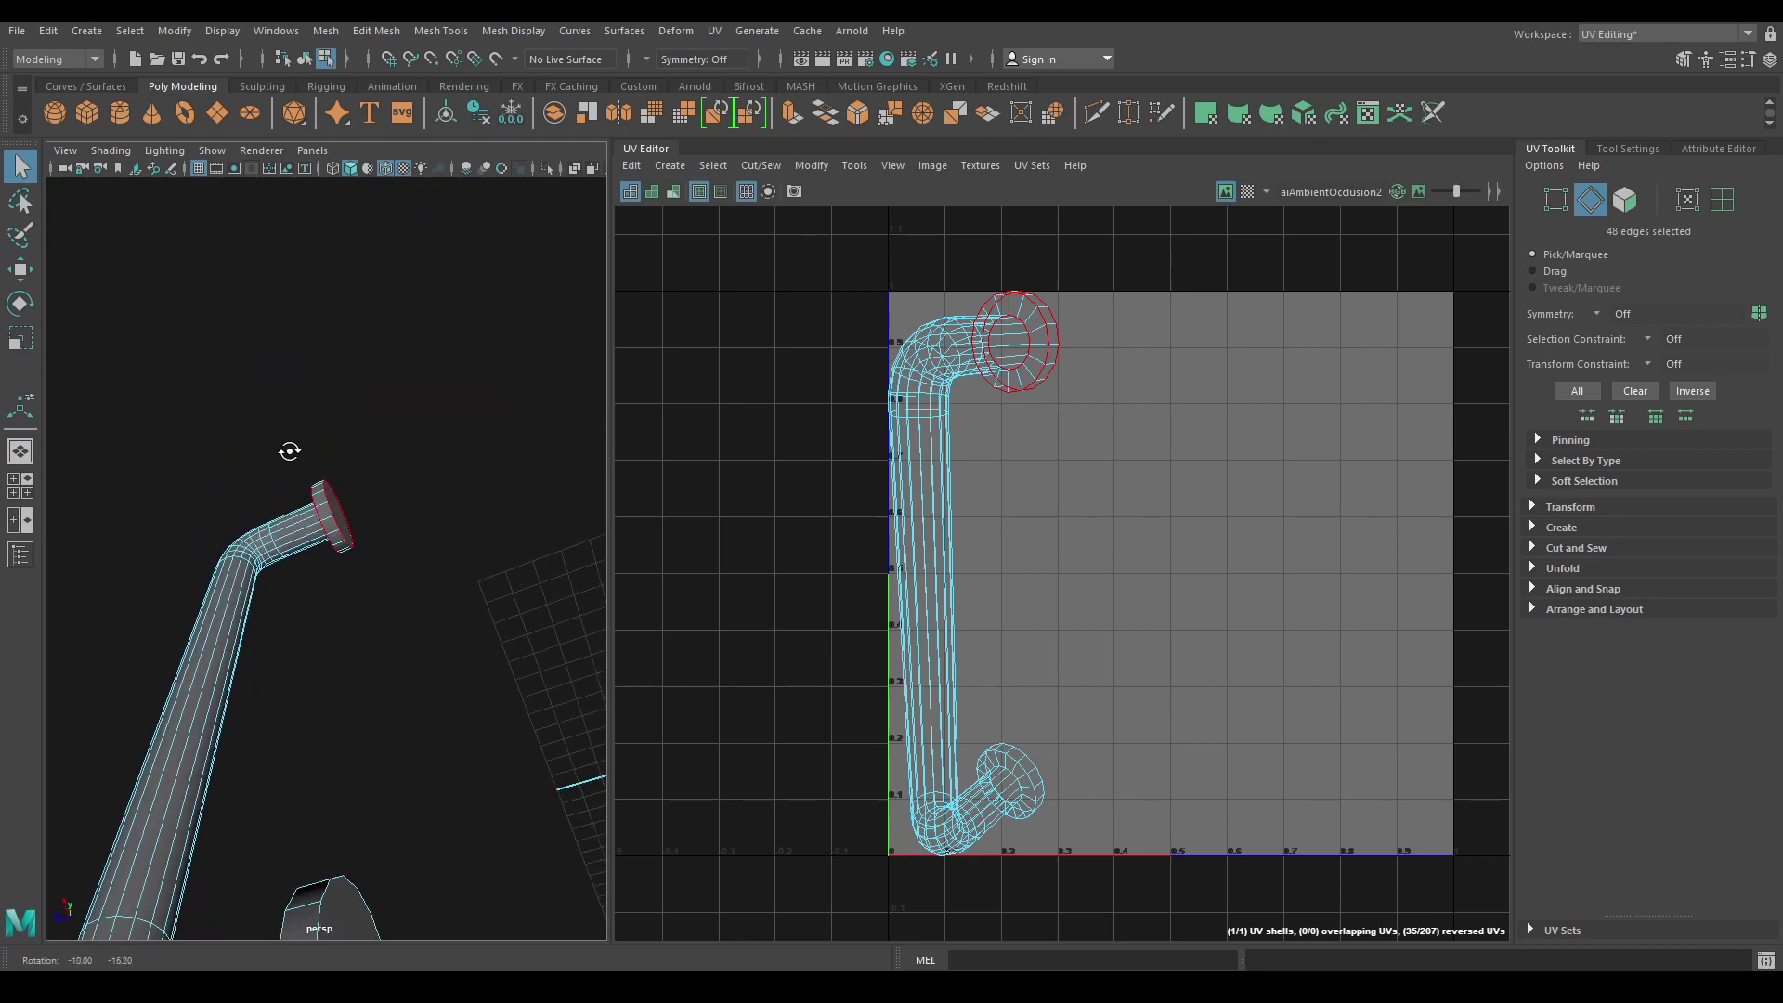
double_click(312, 542, "shift")
left_click_drag(312, 541, 517, 564, "alt")
scroll(517, 564, "up", 5)
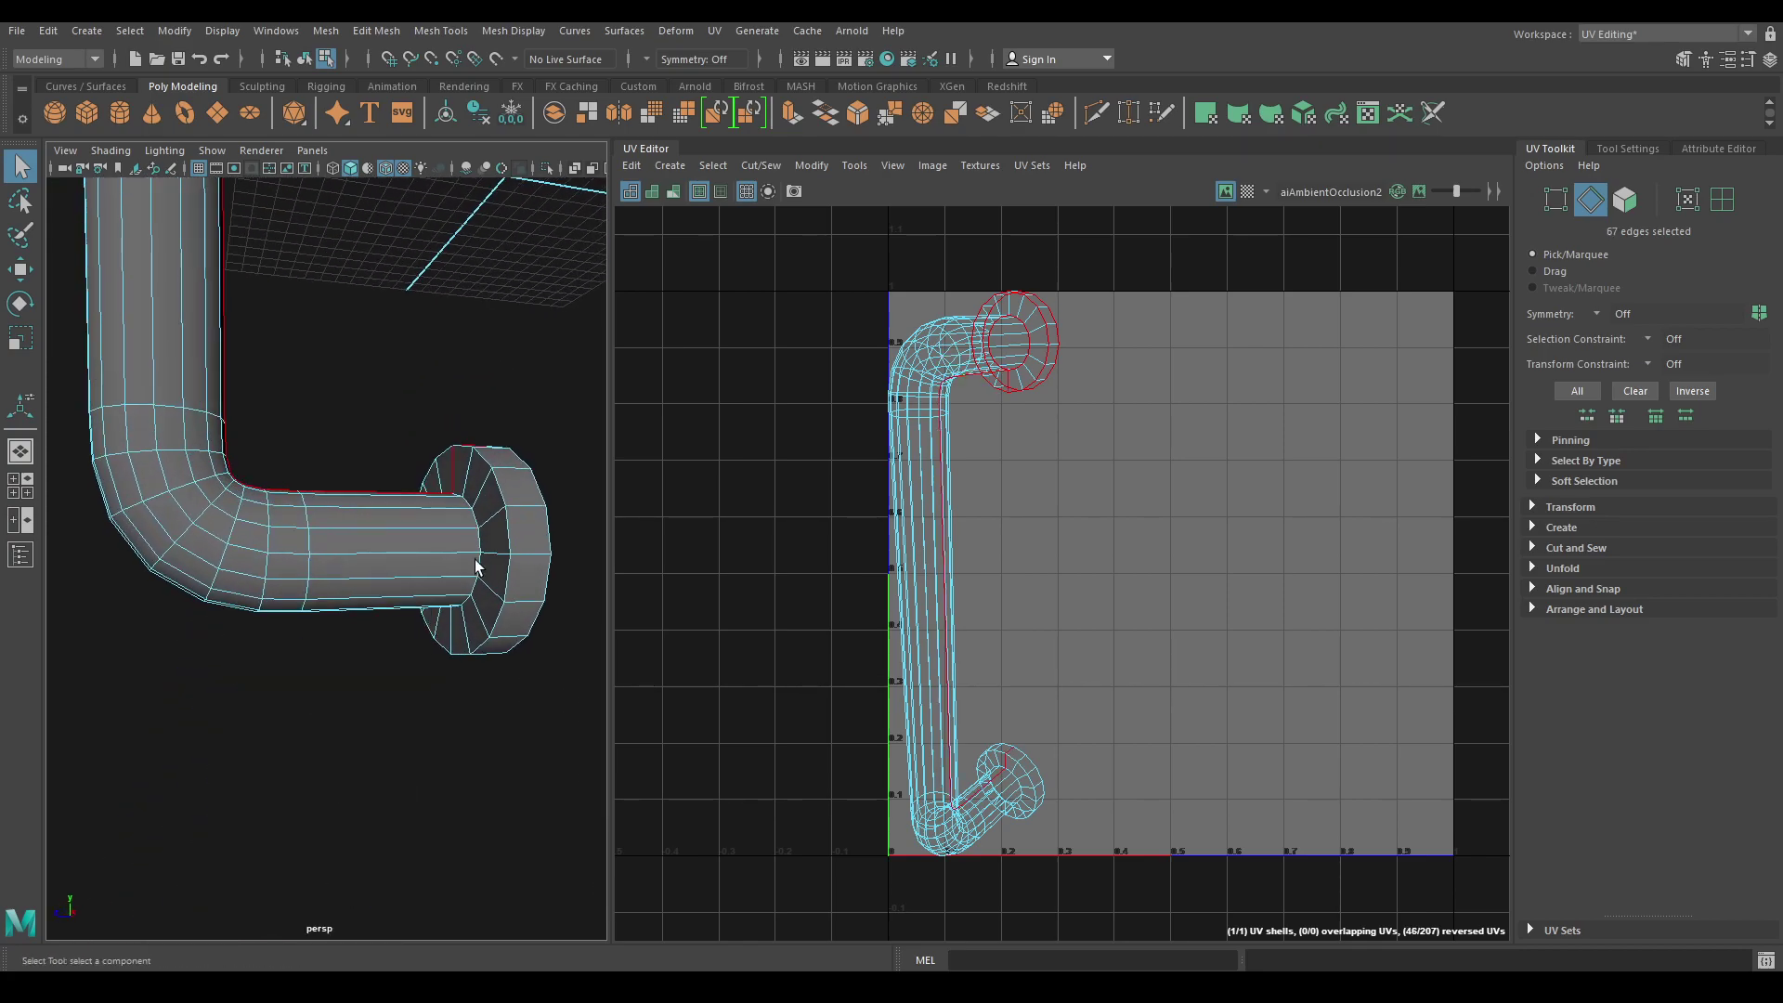
Add the seam edges around the front and back rims of the handle's lower mounting disc to the selection.
double_click(502, 502, "shift")
left_click_drag(536, 492, 410, 582, "alt")
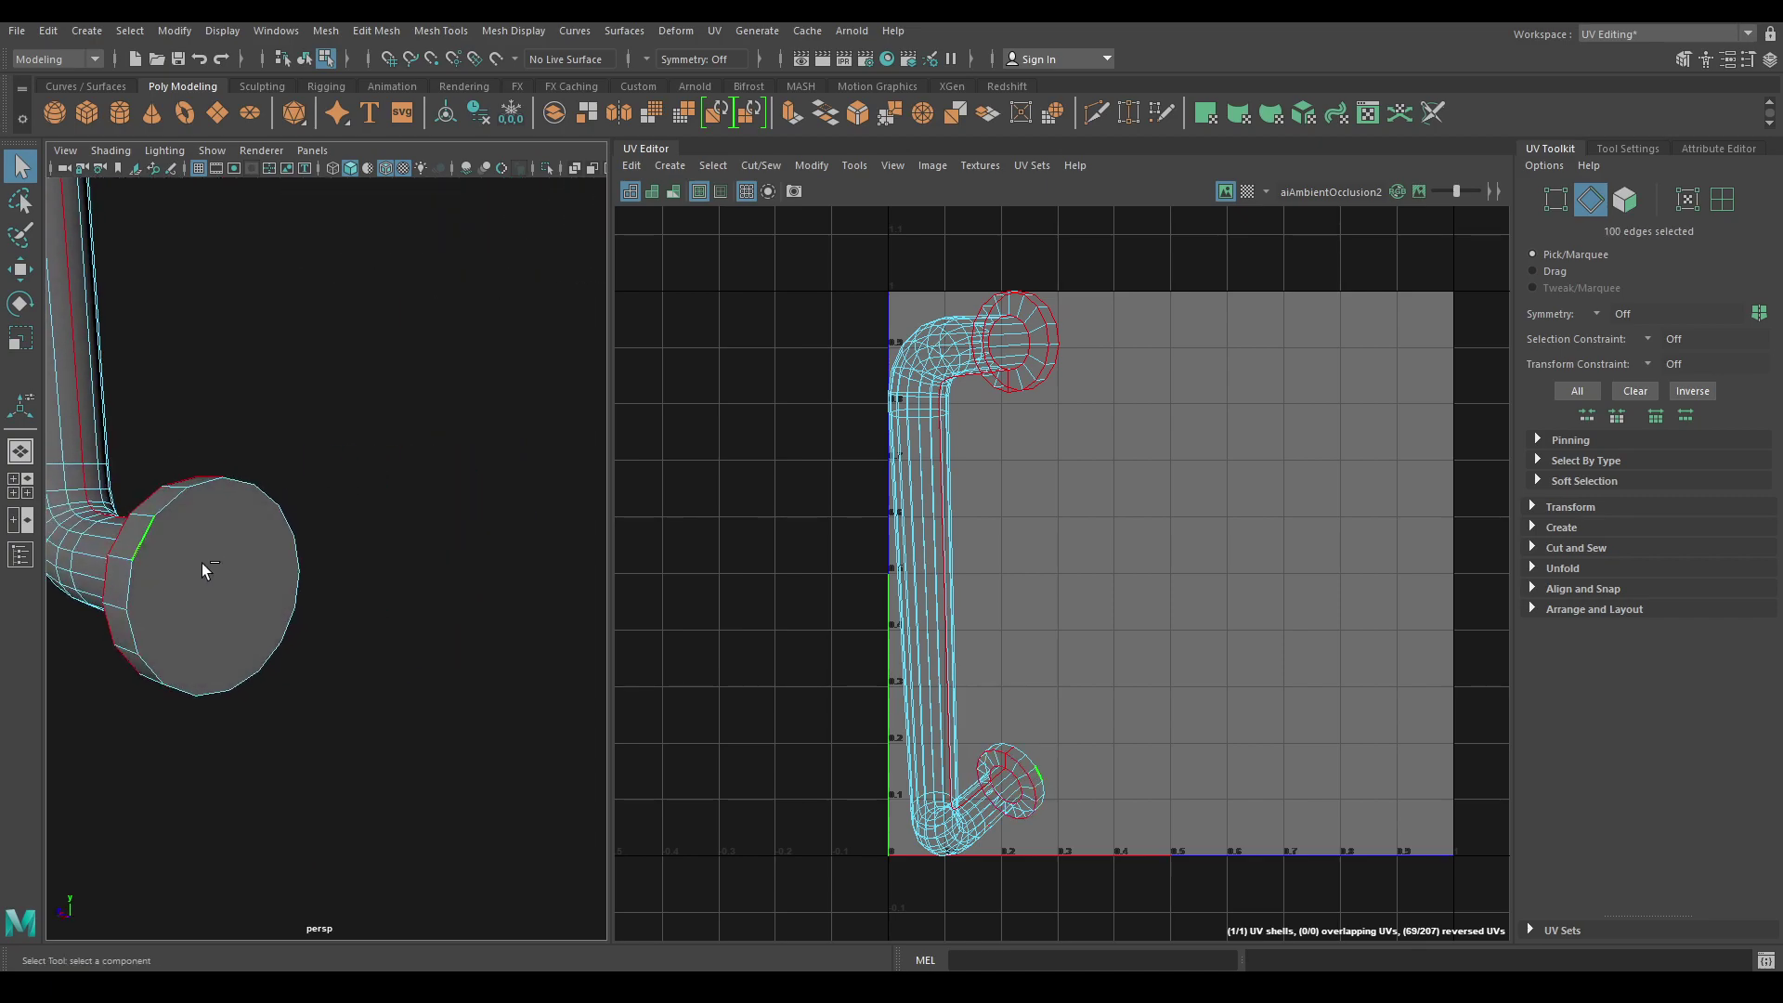
left_click(208, 672, "shift")
left_click(190, 671, "shift")
left_click_drag(390, 713, 471, 611, "alt")
right_click_drag(471, 611, 410, 598, "alt")
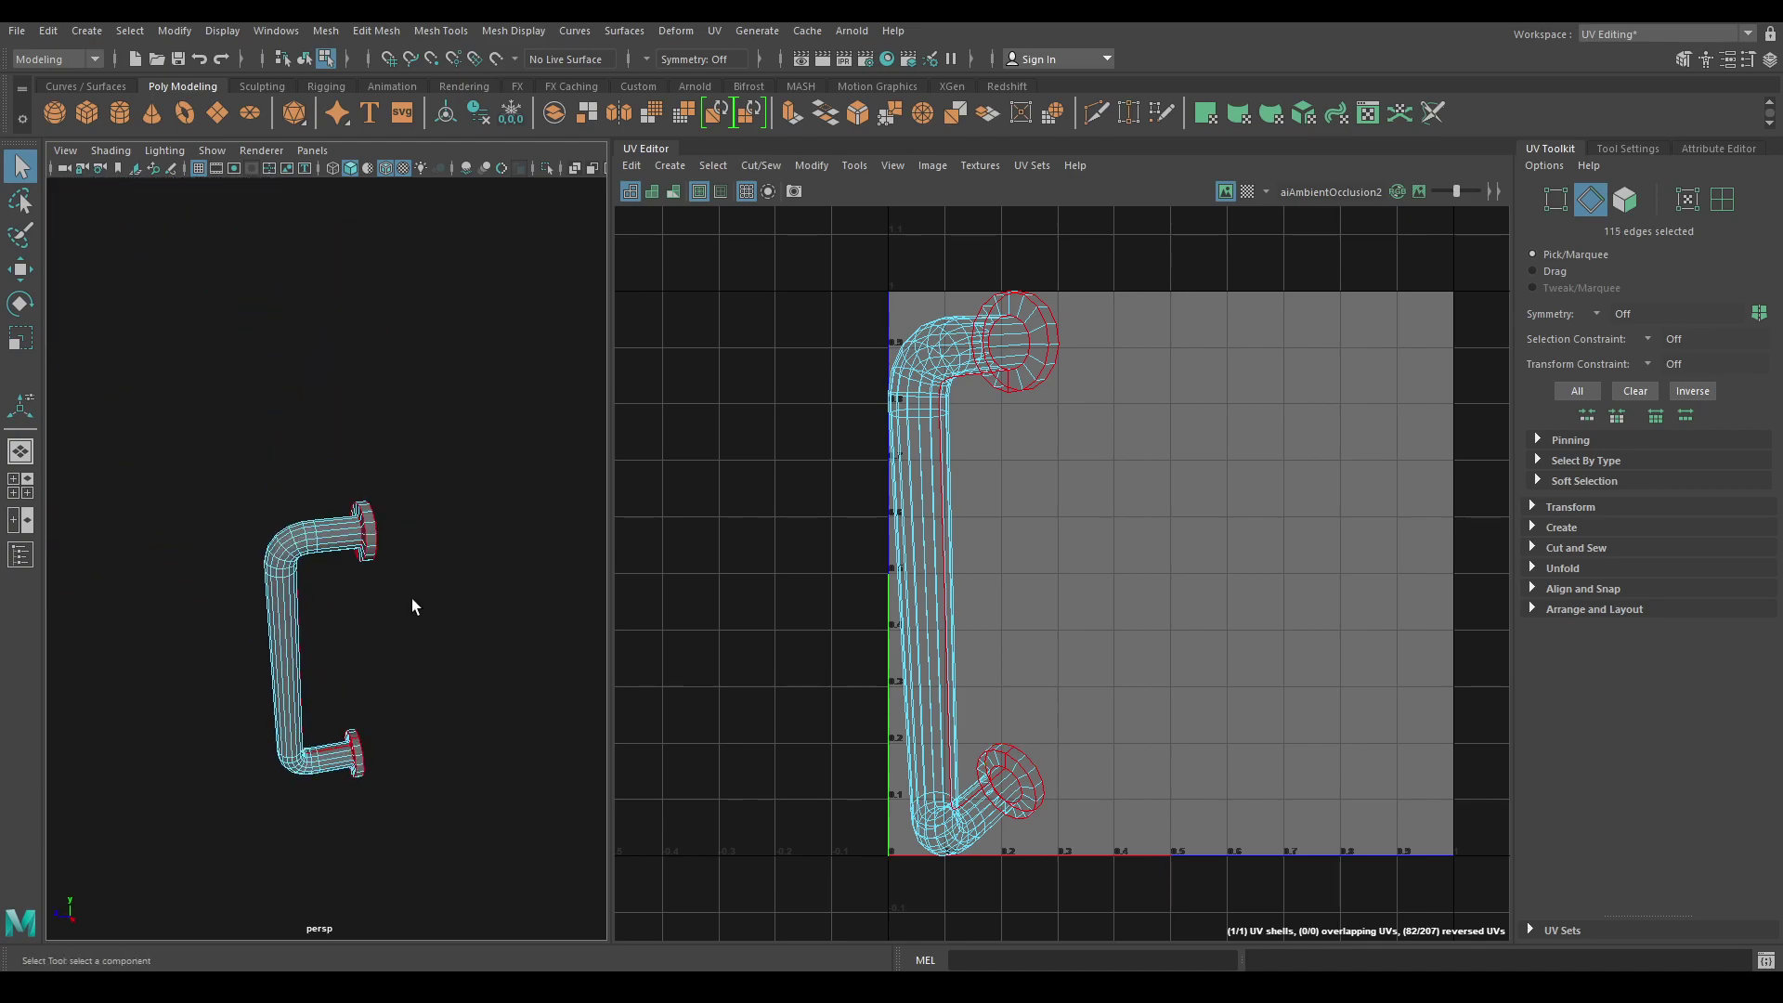
left_click_drag(410, 598, 577, 498, "alt")
Cut the UVs along the selected handle seams, unfold all the handle's UVs and lay out the shells.
right_click(1148, 414)
right_click_drag(1228, 288, 1148, 318, "shift")
key("w")
right_click_drag(1148, 318, 1234, 311)
left_click_drag(1236, 245, 841, 938)
right_click_drag(1266, 465, 1028, 466, "shift")
Rotate the handle's tube shell upright and straighten the slanted rim strip shell.
right_click_drag(1150, 429, 1017, 663)
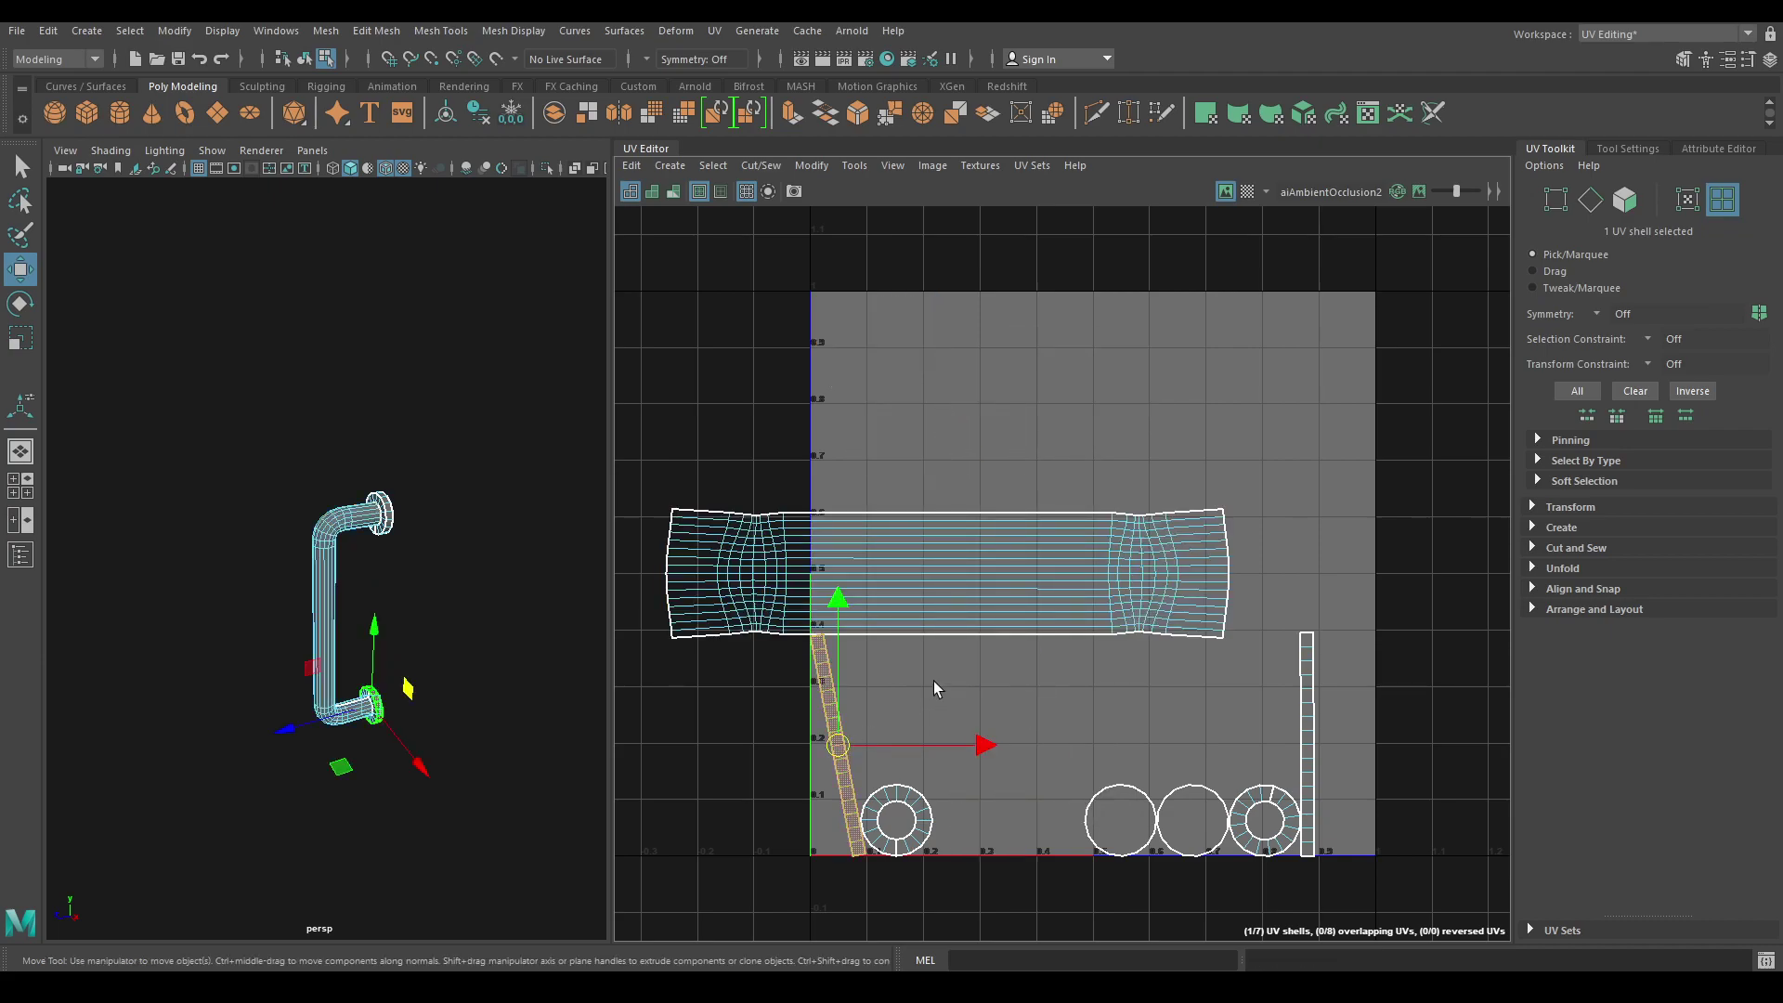
key("e")
left_click_drag(1041, 672, 810, 727)
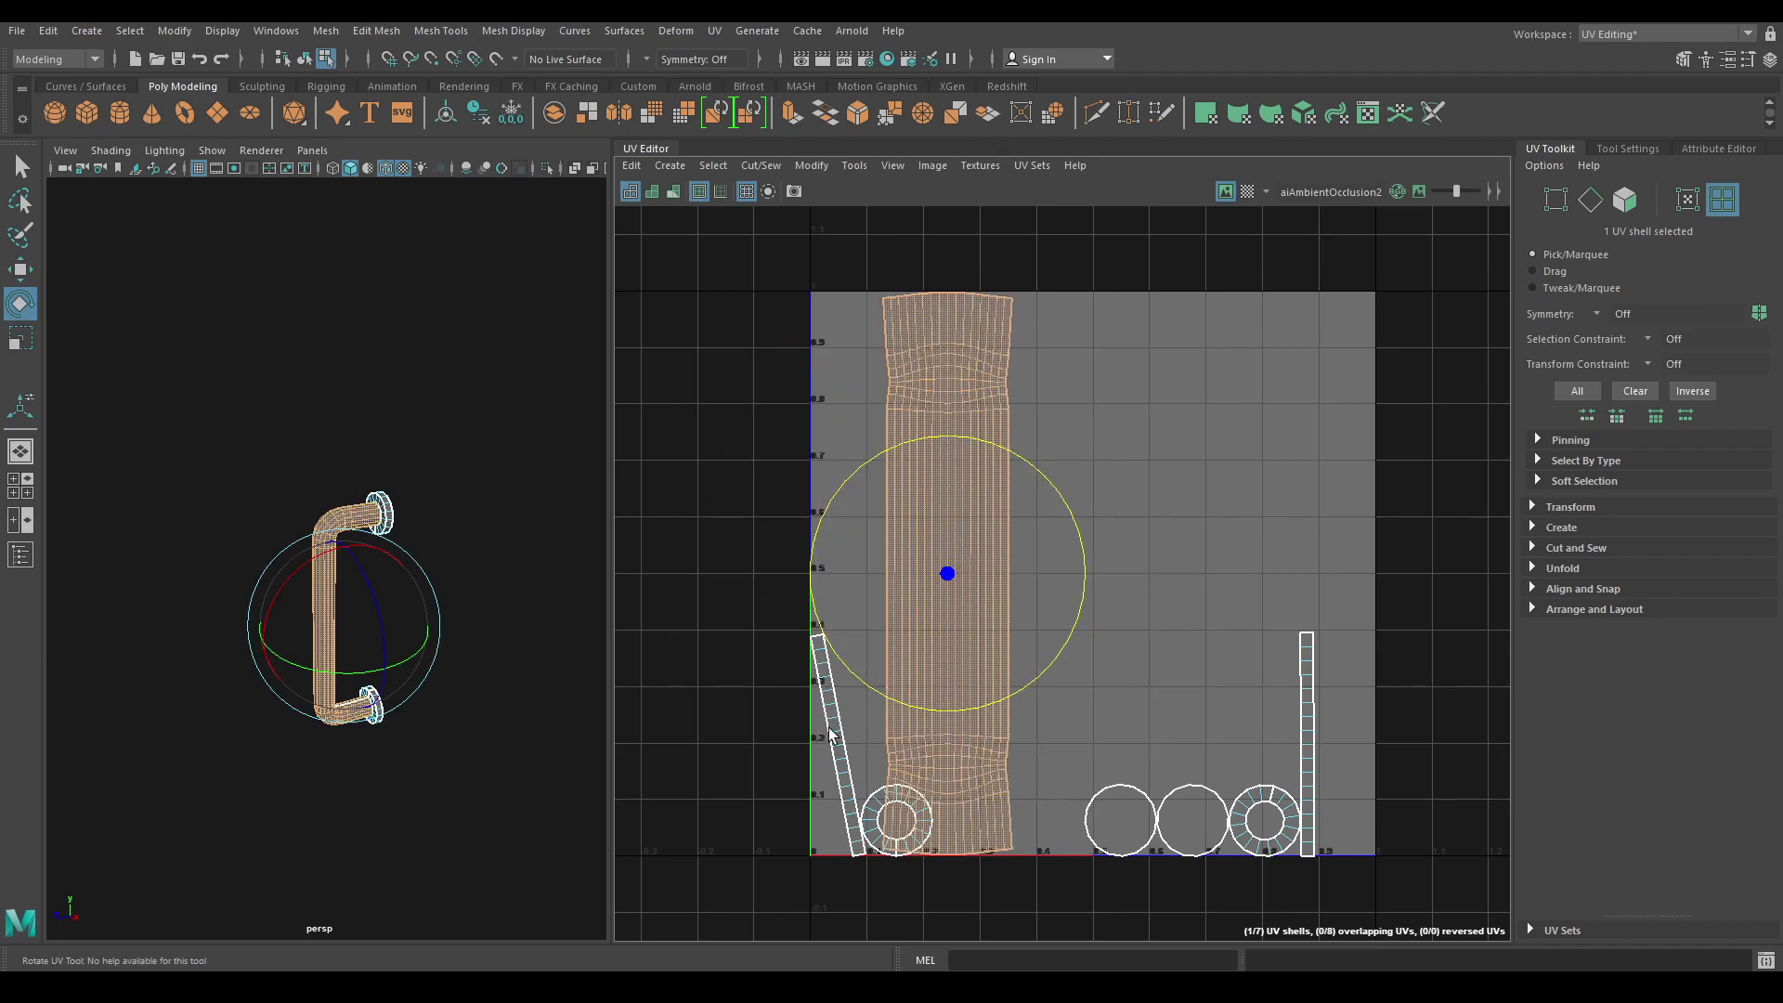
key("w")
left_click(828, 720)
right_click_drag(860, 626, 877, 825, "shift")
key("e")
left_click_drag(900, 860, 598, 901)
Select all UV shells of the door handle and lay them out inside the UV tile.
right_click_drag(1222, 582, 1142, 525)
left_click_drag(697, 381, 1500, 928)
key("w")
right_click_drag(1233, 544, 940, 615, "shift")
Show the hidden building parts again and combine the door, its window frame and the handle into one mesh.
right_click_drag(332, 472, 438, 470)
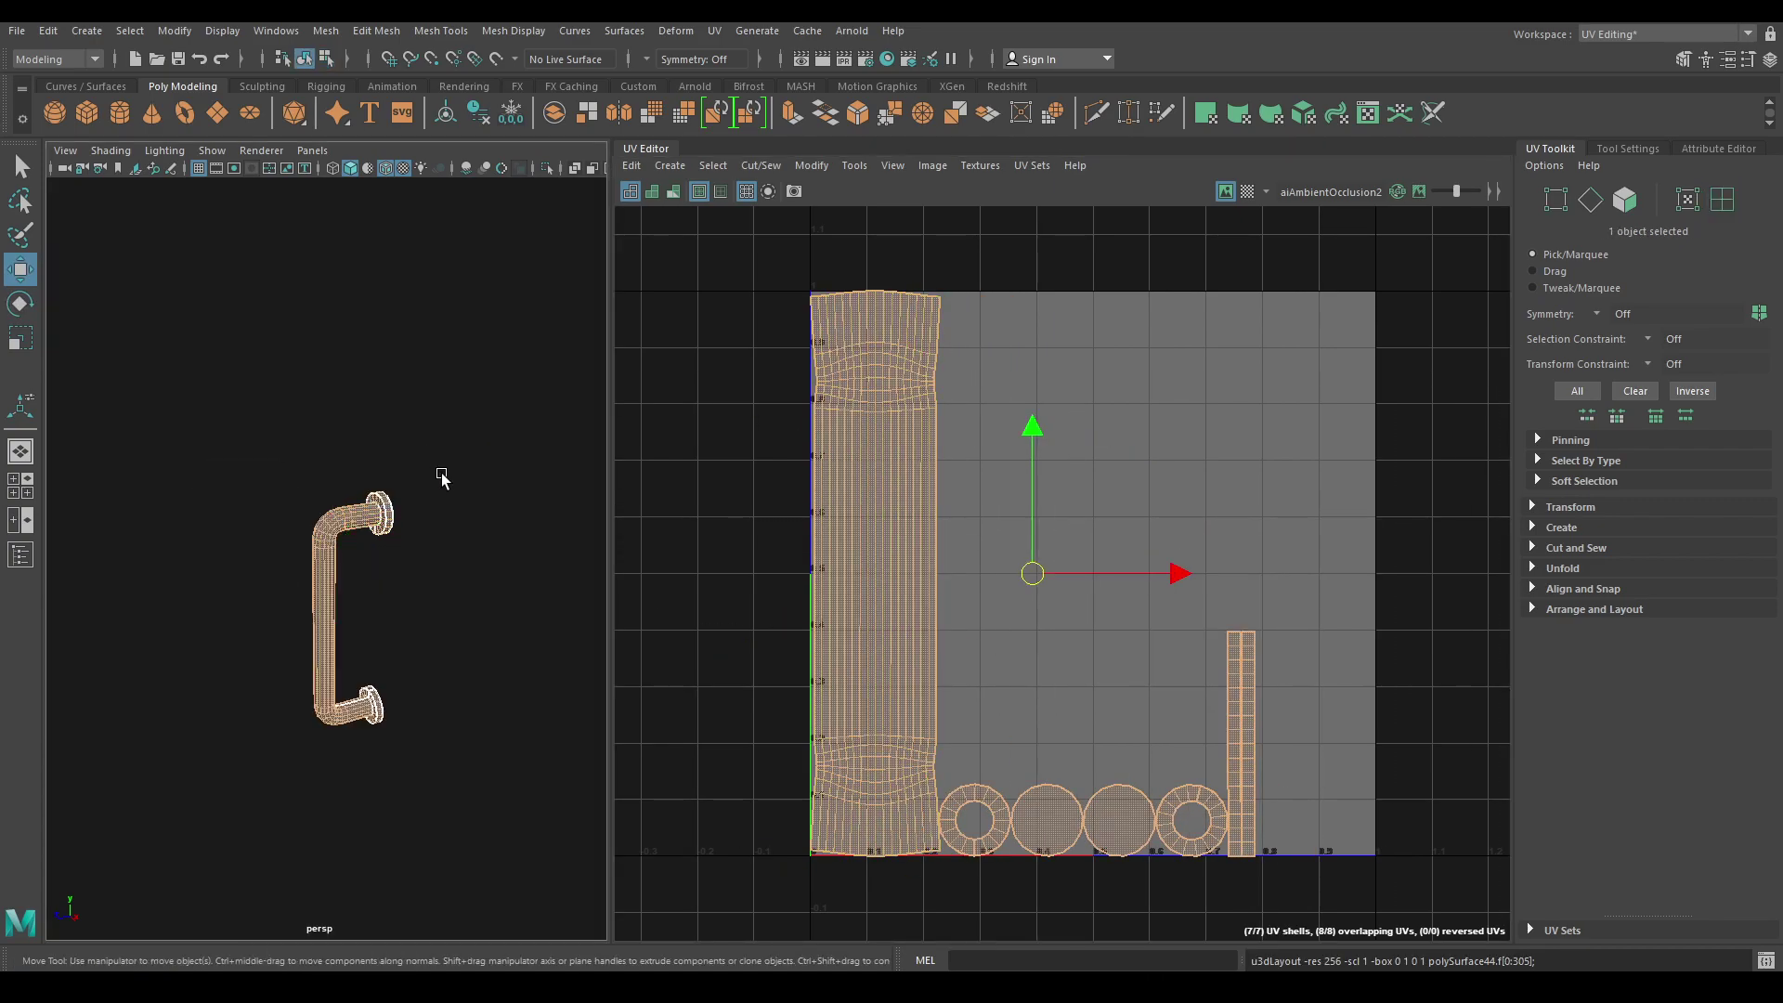
key("ctrl+1")
right_click_drag(446, 534, 415, 402, "alt")
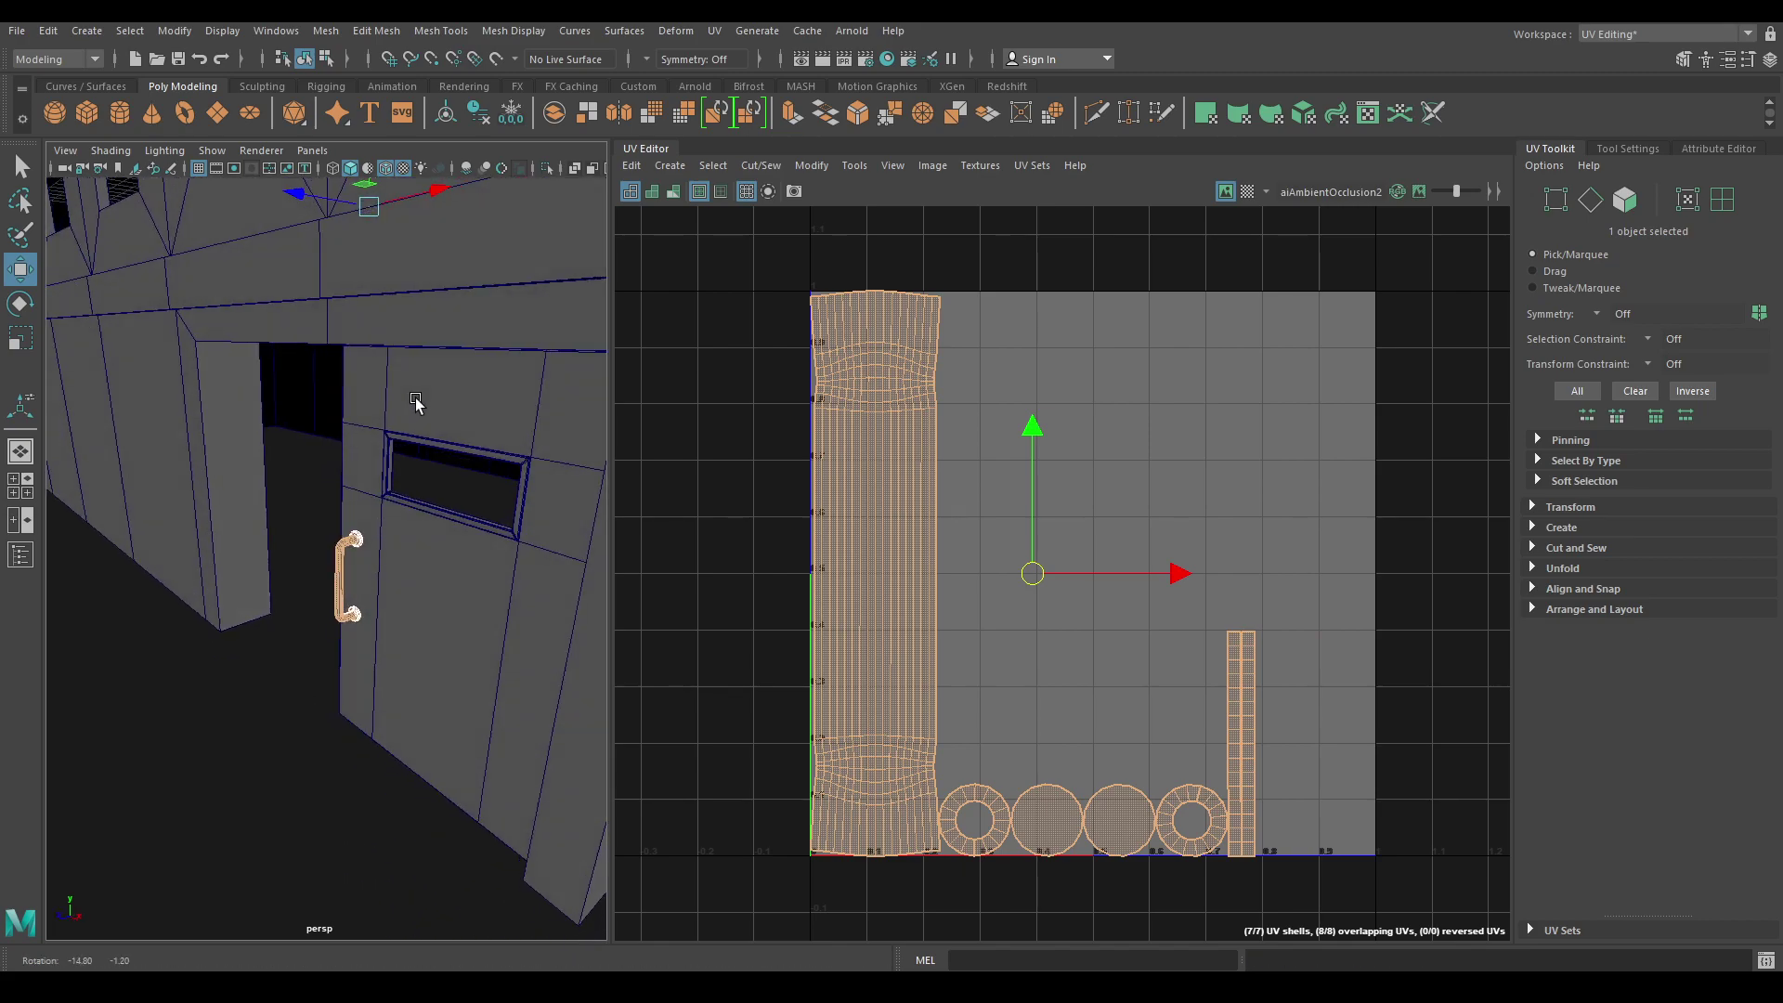
left_click_drag(437, 529, 481, 544, "alt")
left_click(475, 630)
left_click(443, 509, "shift")
left_click(353, 572, "shift")
right_click_drag(374, 491, 342, 879, "shift")
Select all UV shells of the combined door and lay them out together without overlaps.
right_click_drag(1149, 438, 1047, 413)
left_click_drag(764, 269, 1425, 704)
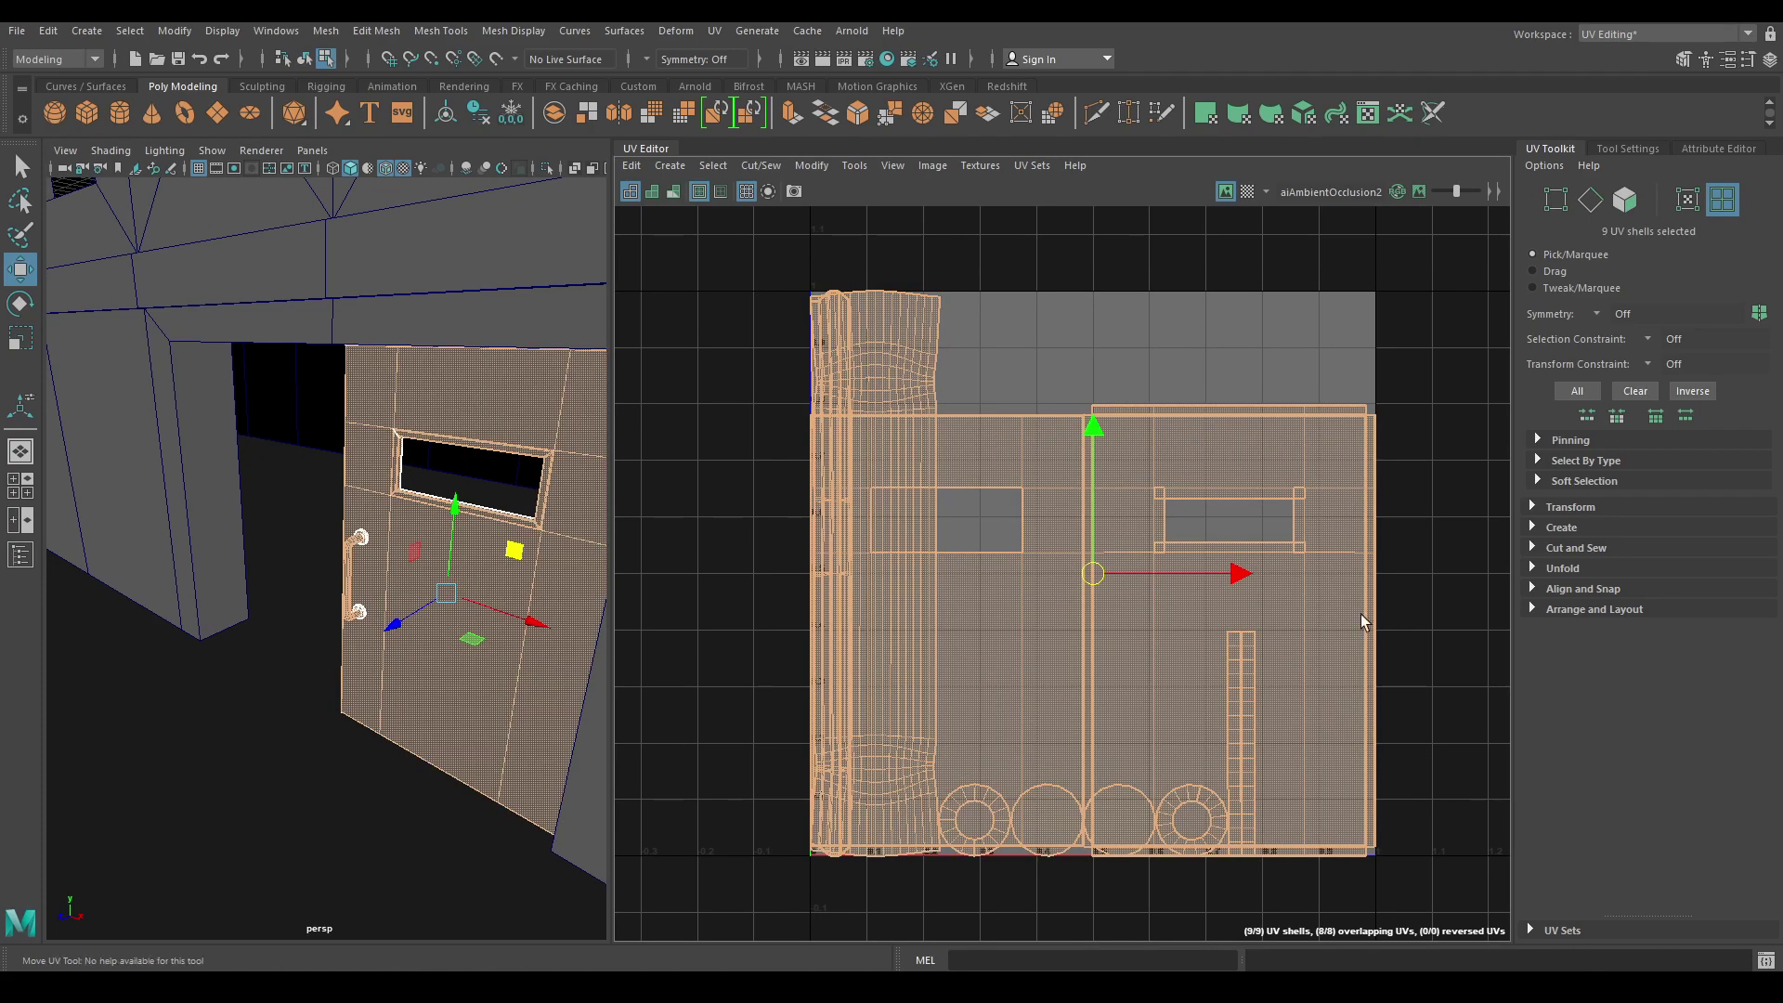
right_click_drag(1212, 336, 973, 420, "shift")
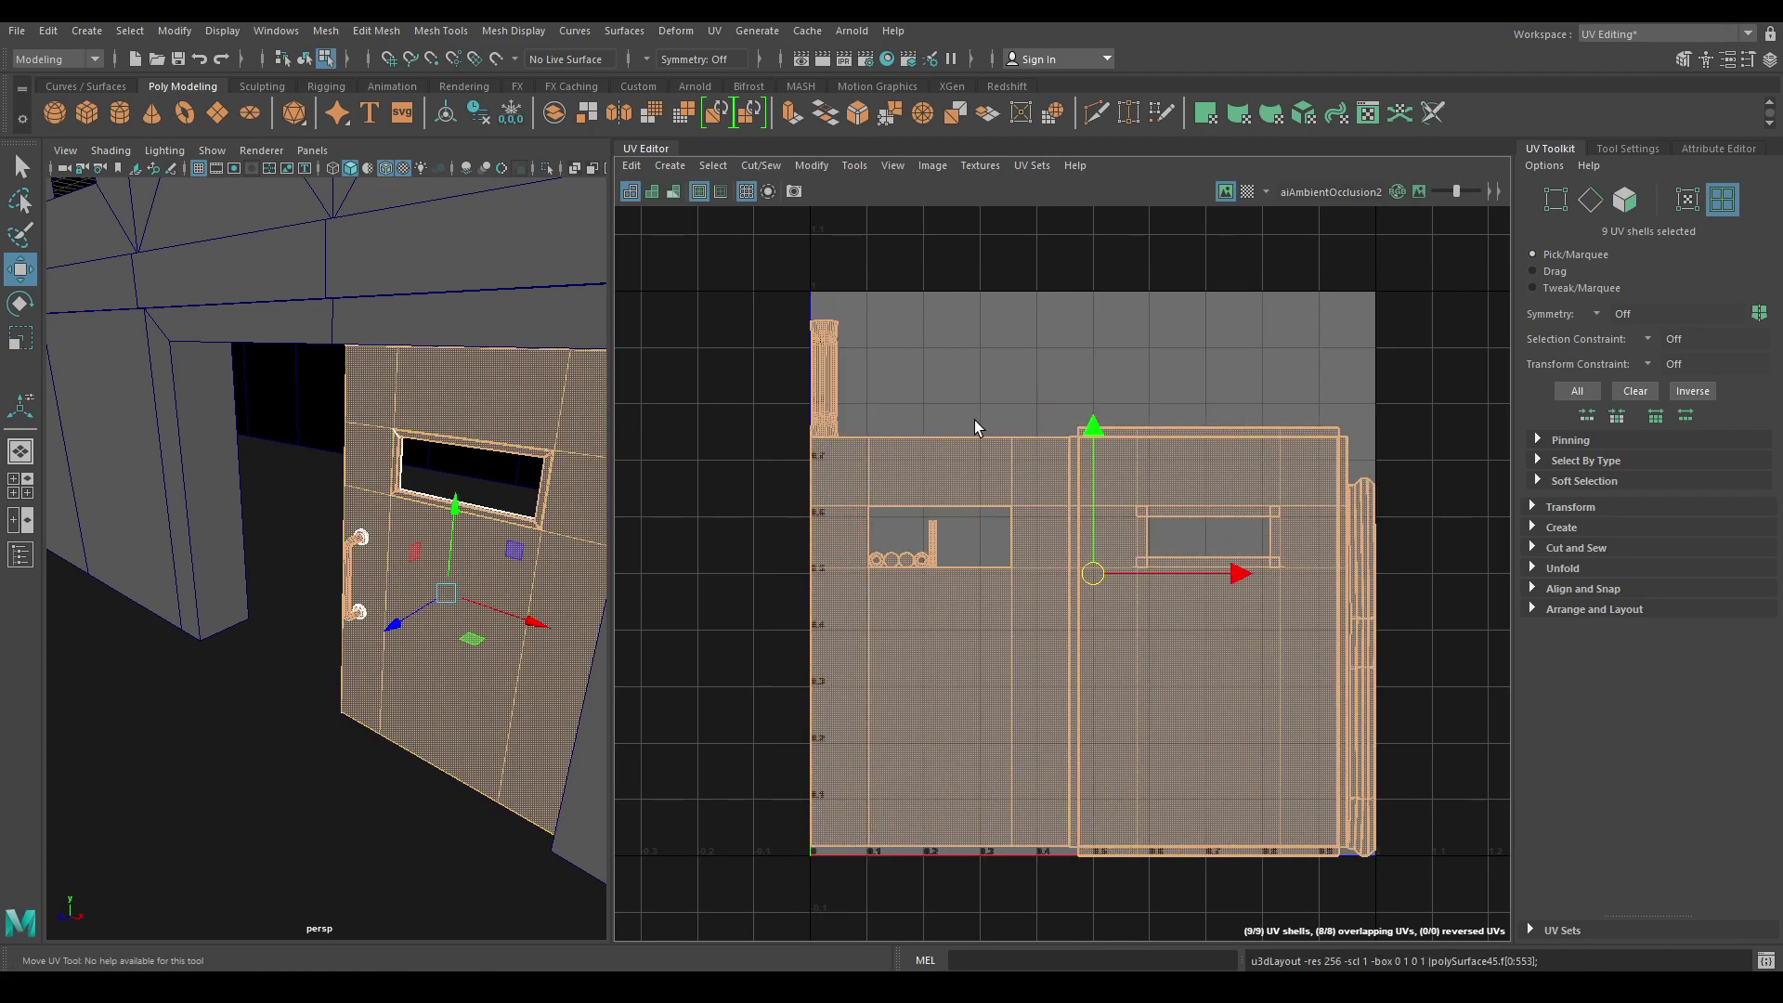
right_click_drag(480, 410, 569, 383)
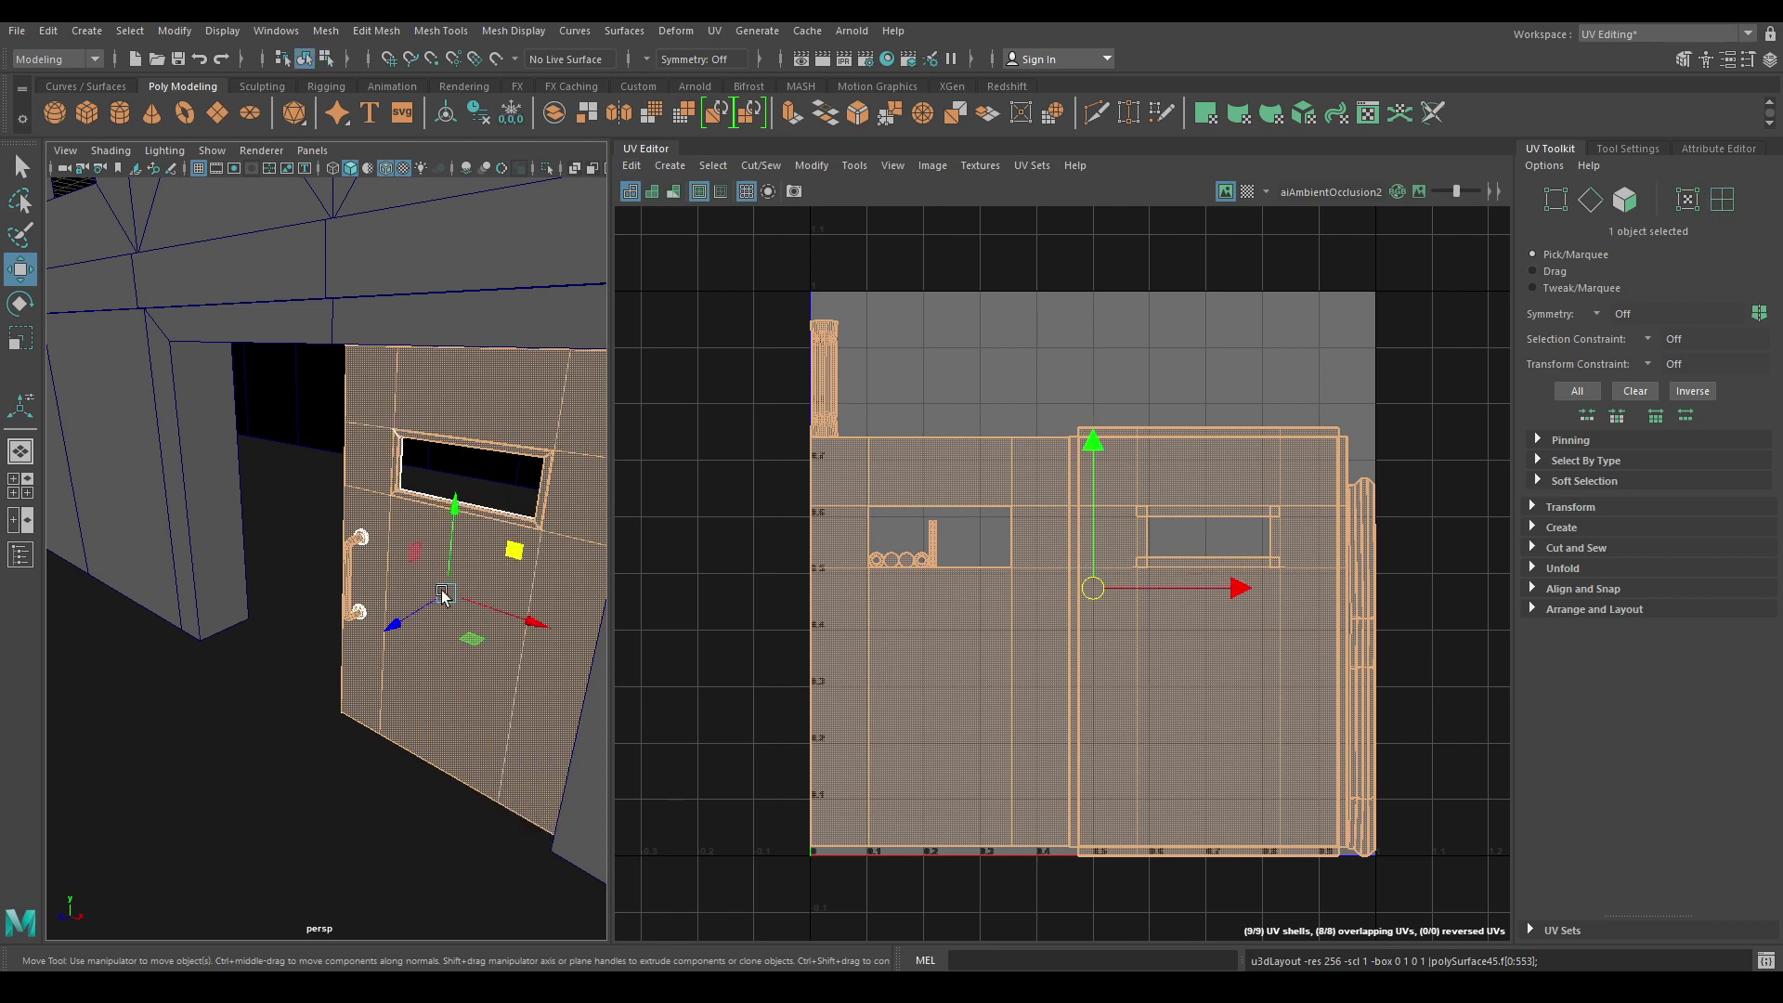
Enlarge the handle's tube shell and place it in the free upper corner above the door panel shell.
left_click(299, 723)
left_click_drag(476, 692, 490, 599, "alt")
left_click(491, 599)
scroll(905, 426, "up", 6)
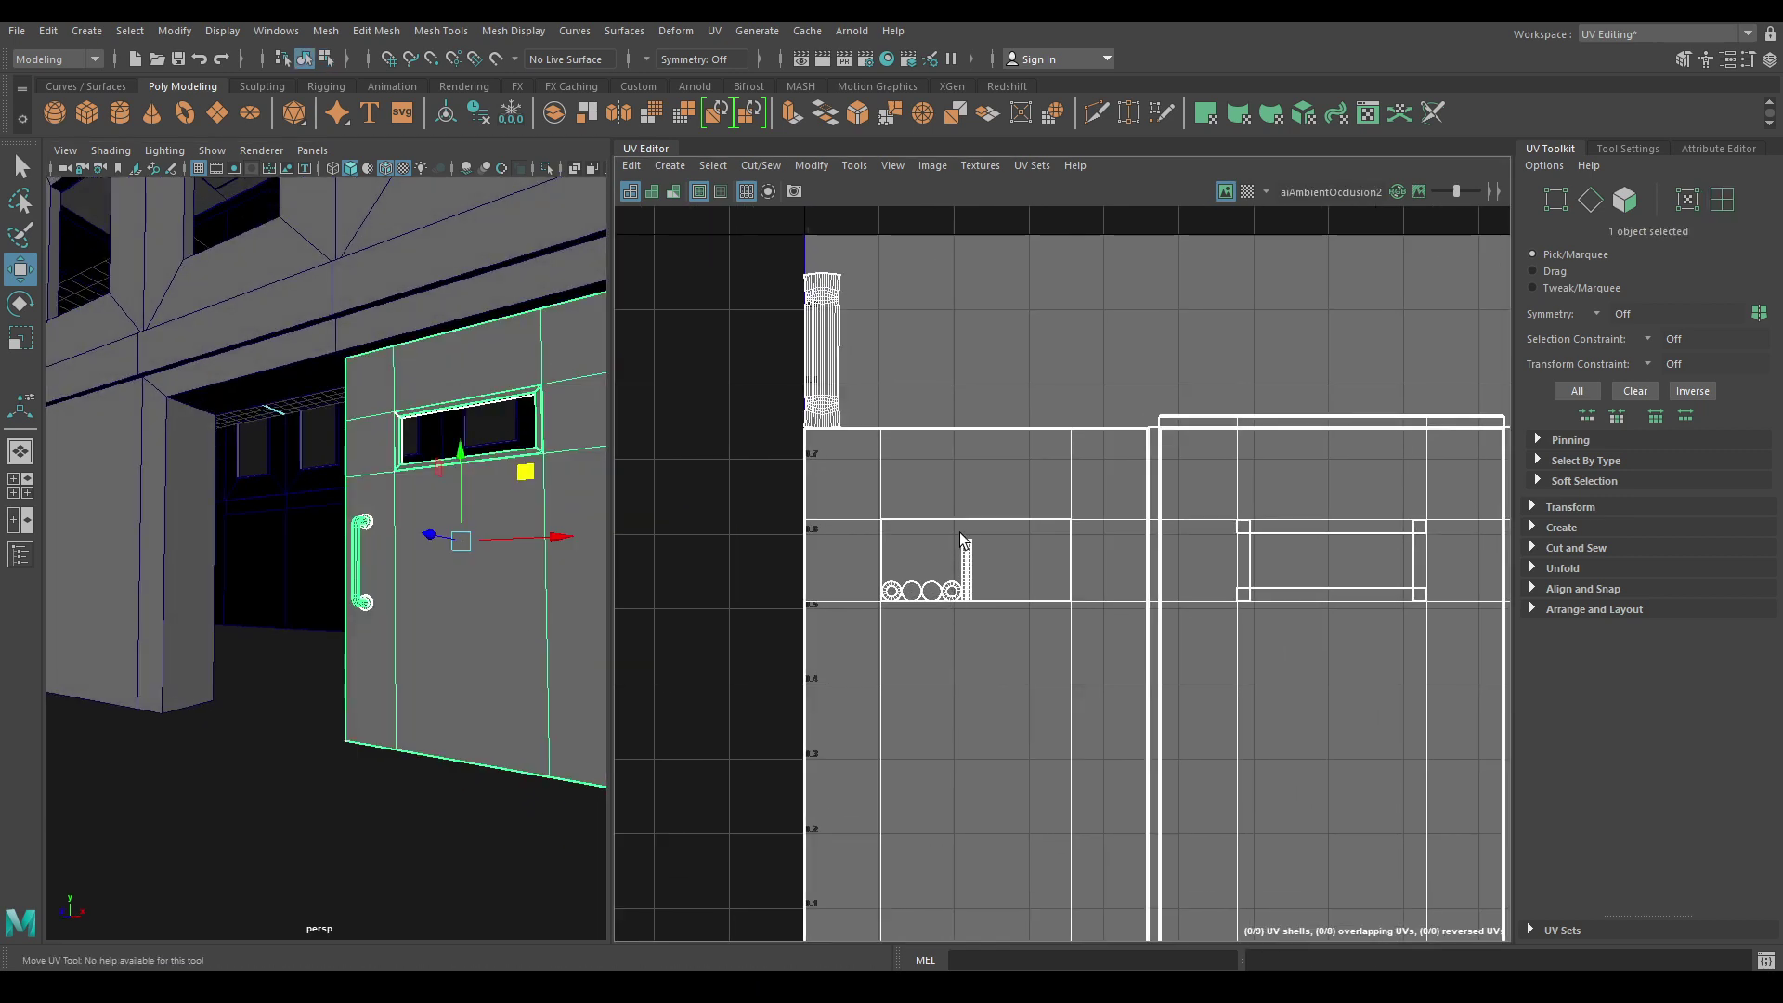
key("r")
left_click(846, 434)
mouse_move(860, 452)
left_mouse_down()
mouse_move(878, 453)
mouse_move(866, 442)
left_mouse_up()
key("w")
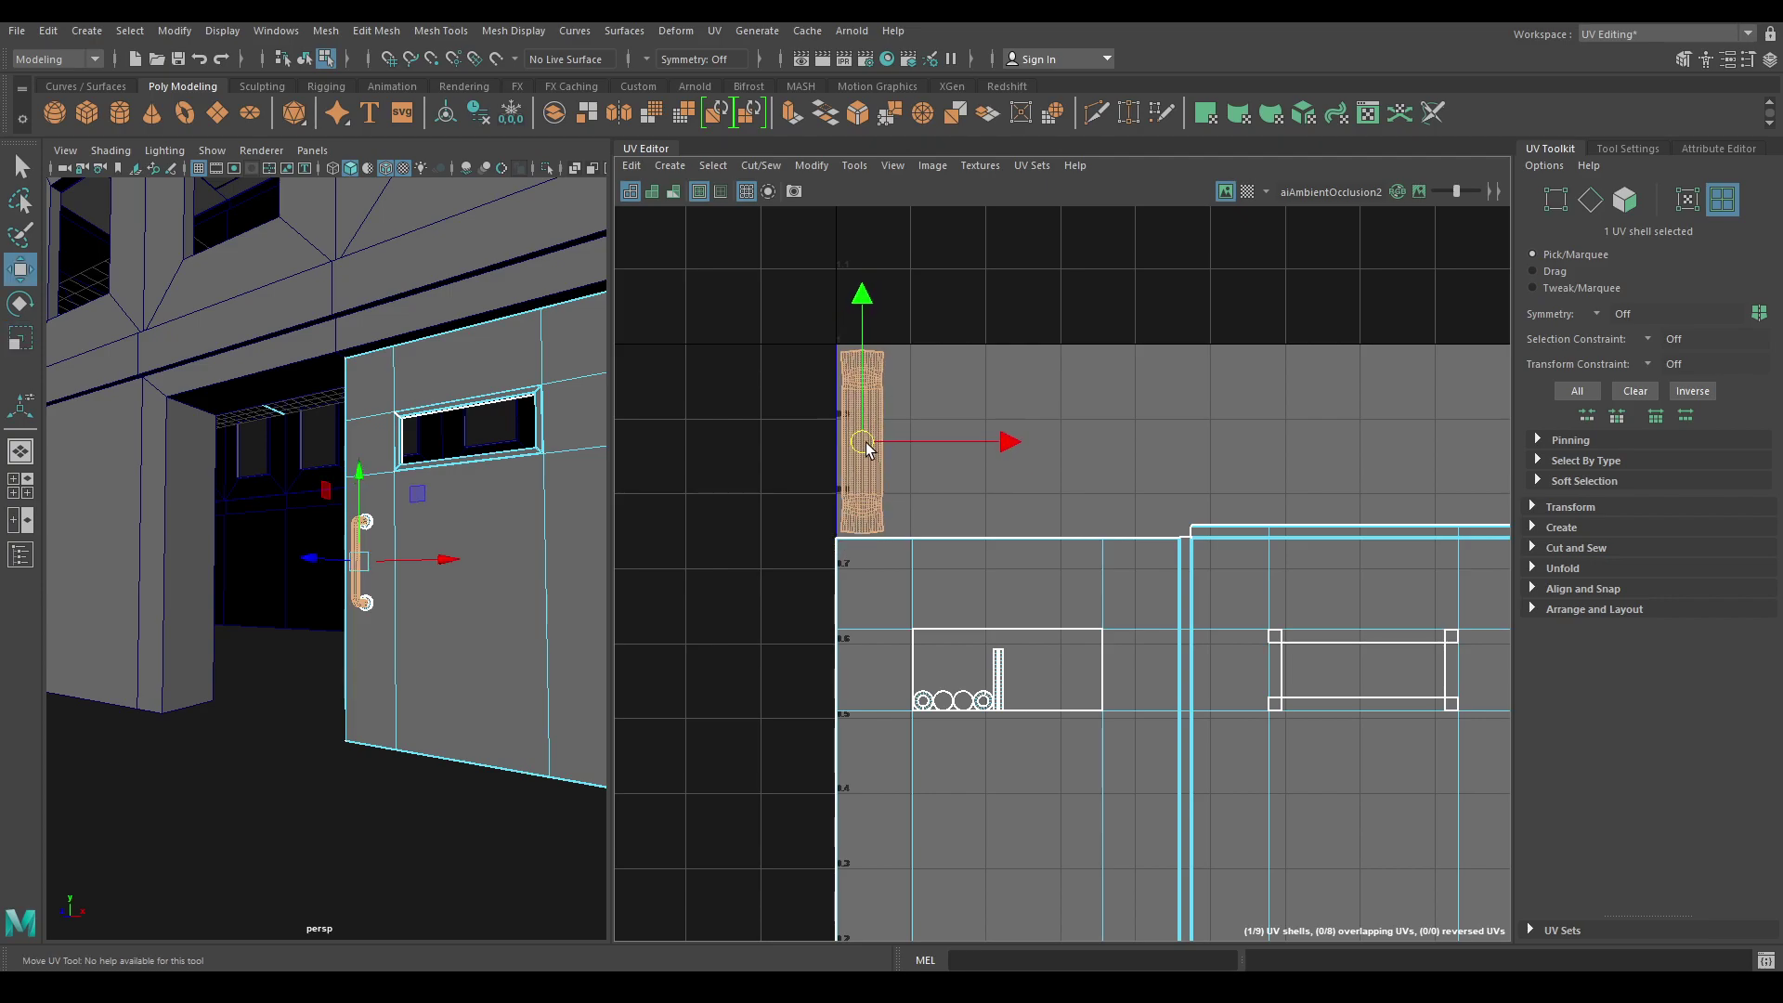
Enlarge the six small handle shells and place them beside the tube shell above the door panel.
key("r")
left_click_drag(924, 698, 968, 490)
key("w")
key("r")
key("w")
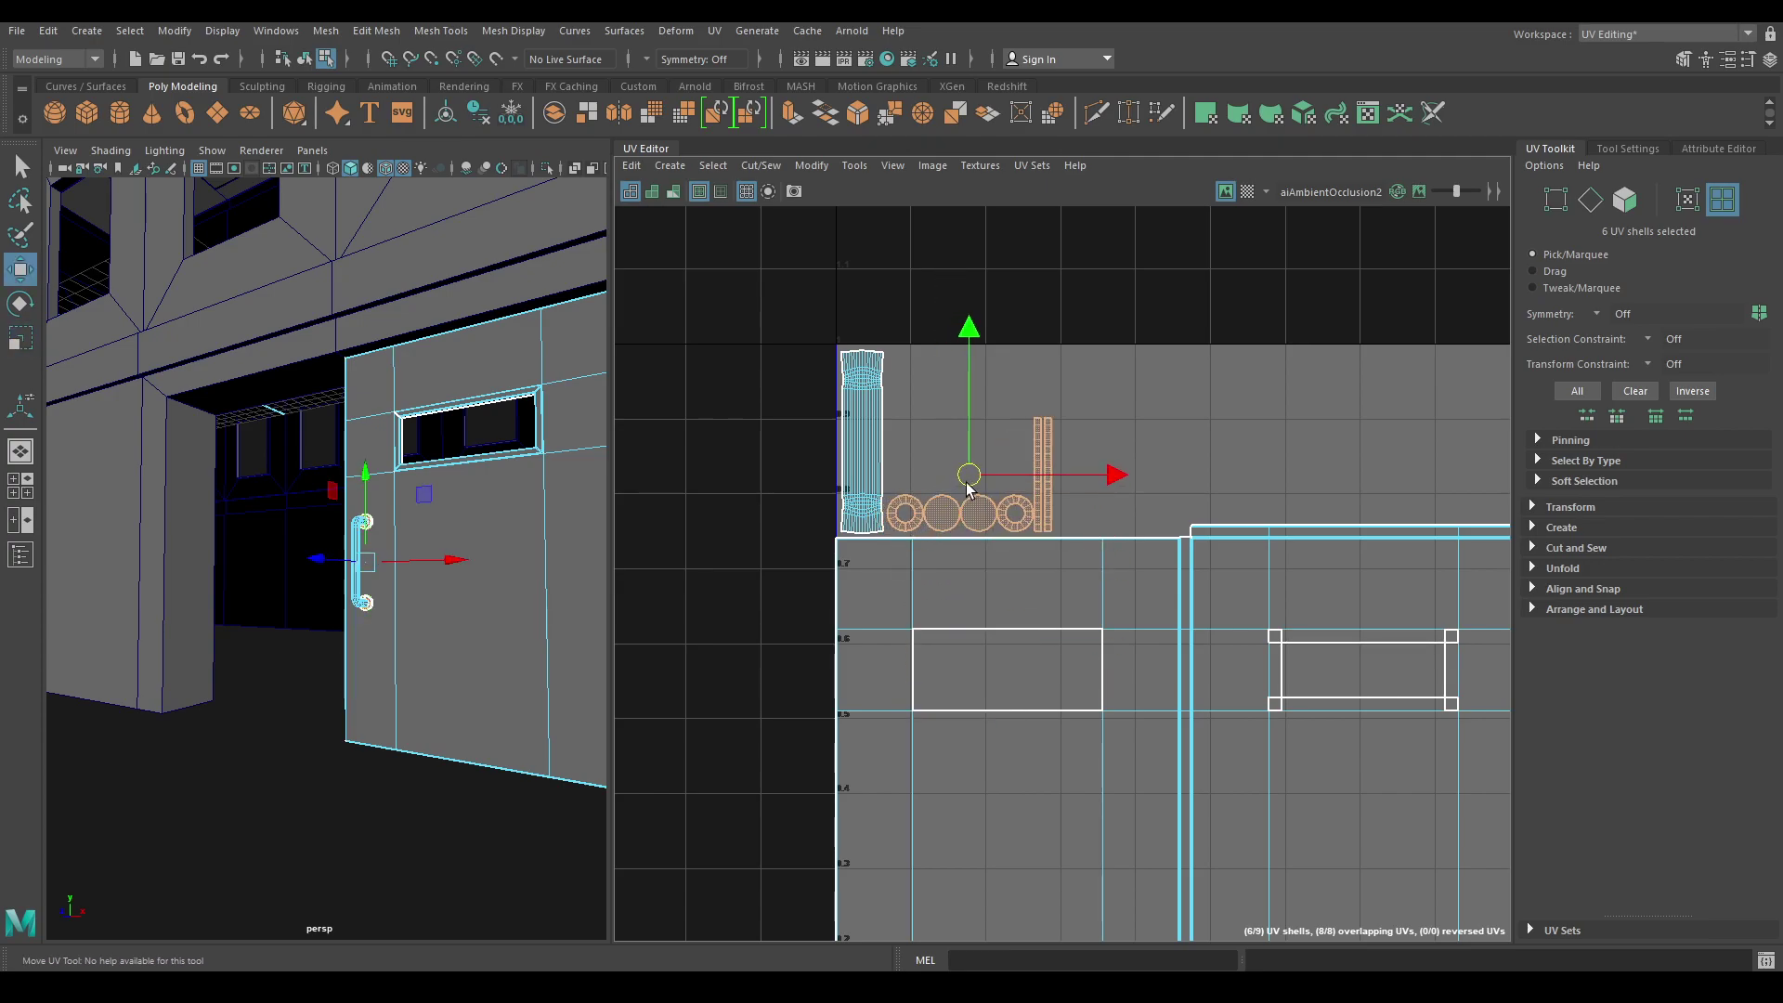
Return to object selection, deselect the door and save the scene.
scroll(1207, 534, "down", 5)
right_click_drag(588, 521, 657, 439)
left_click(415, 811)
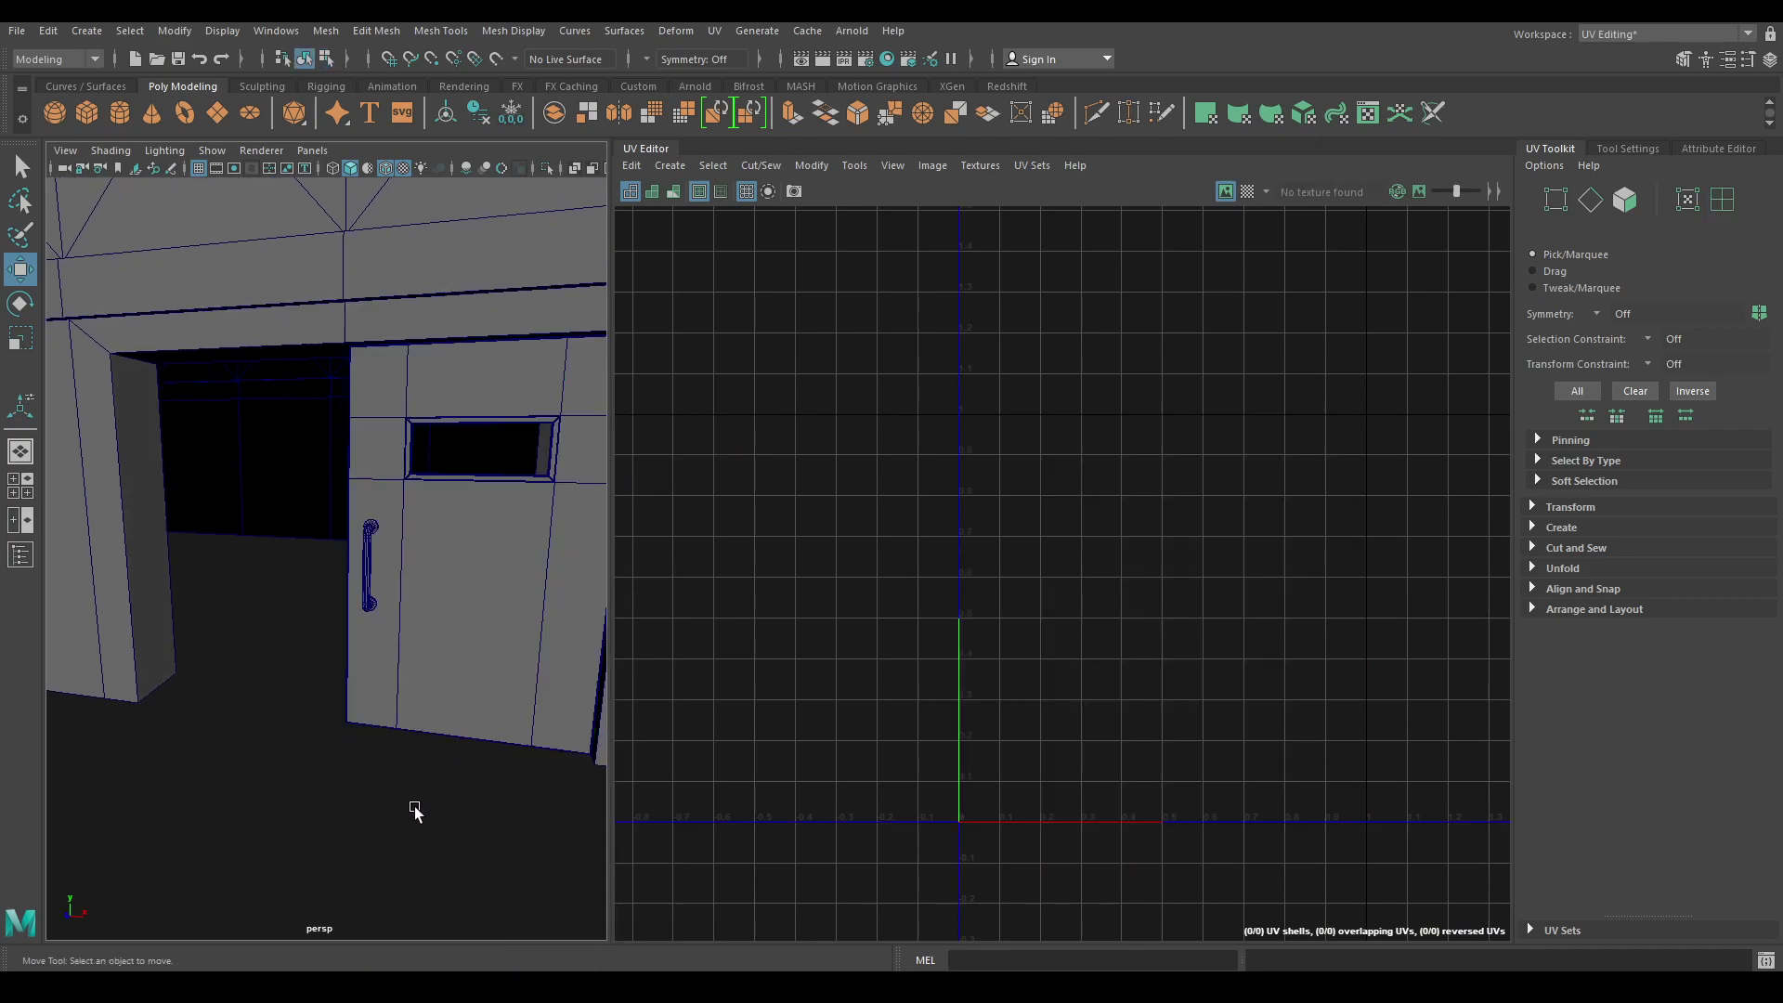
key("ctrl+s")
Isolate the long pipe on the roof and create a camera-based UV projection for it.
right_click_drag(461, 840, 436, 564, "alt")
middle_click_drag(442, 637, 502, 777, "alt")
right_click_drag(502, 776, 408, 604, "alt")
left_click_drag(408, 605, 390, 604, "alt")
right_click_drag(390, 604, 430, 696, "alt")
left_click_drag(430, 697, 513, 749, "alt")
middle_click_drag(325, 483, 375, 716, "alt")
right_click_drag(375, 716, 468, 721, "alt")
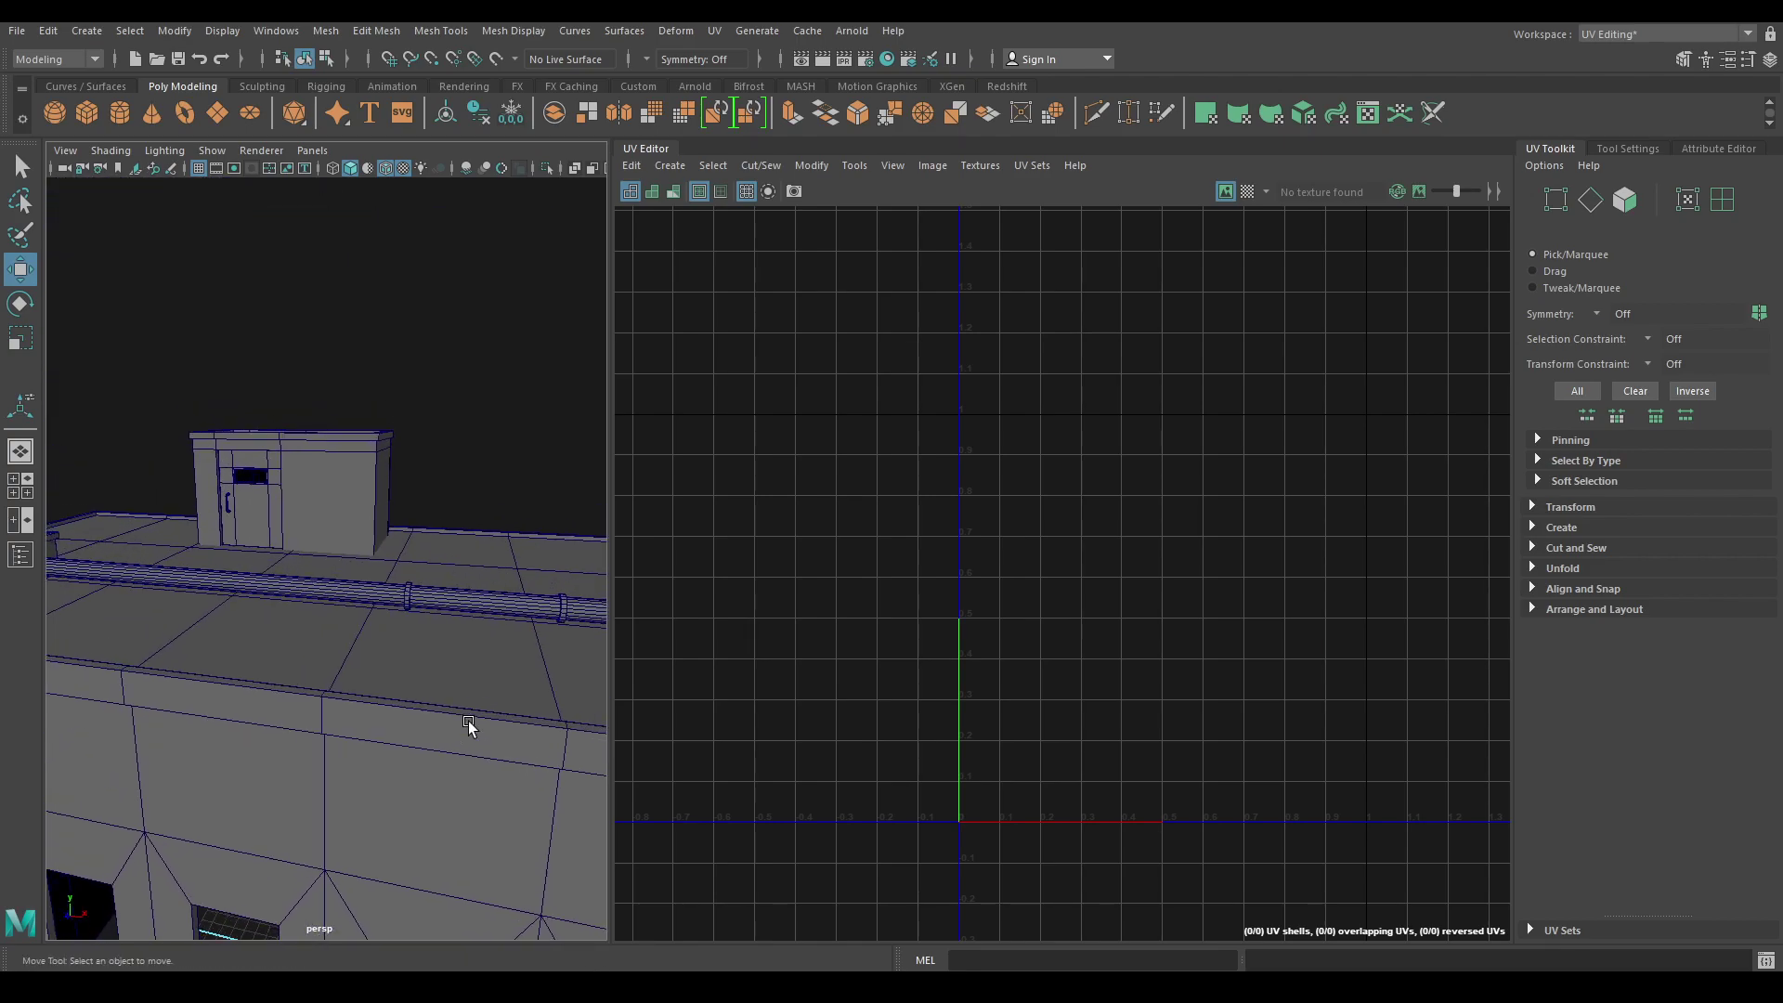
left_click(446, 602)
key("ctrl+1")
key("f")
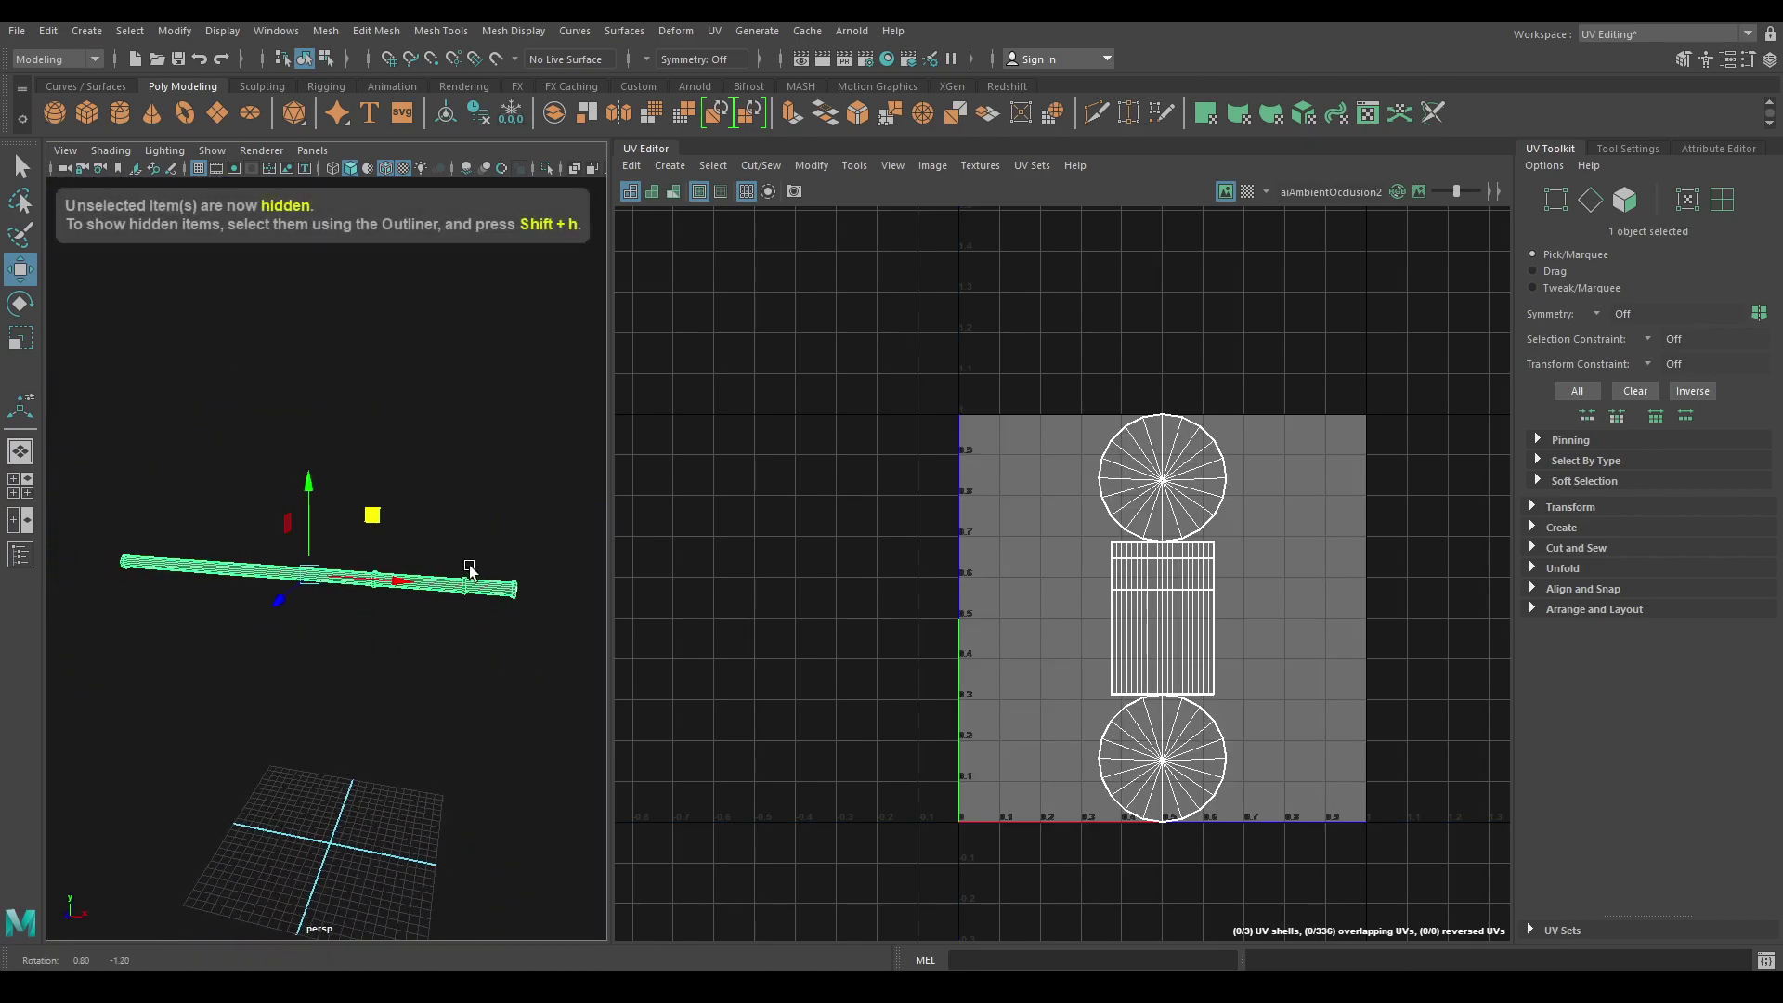
left_click(676, 163)
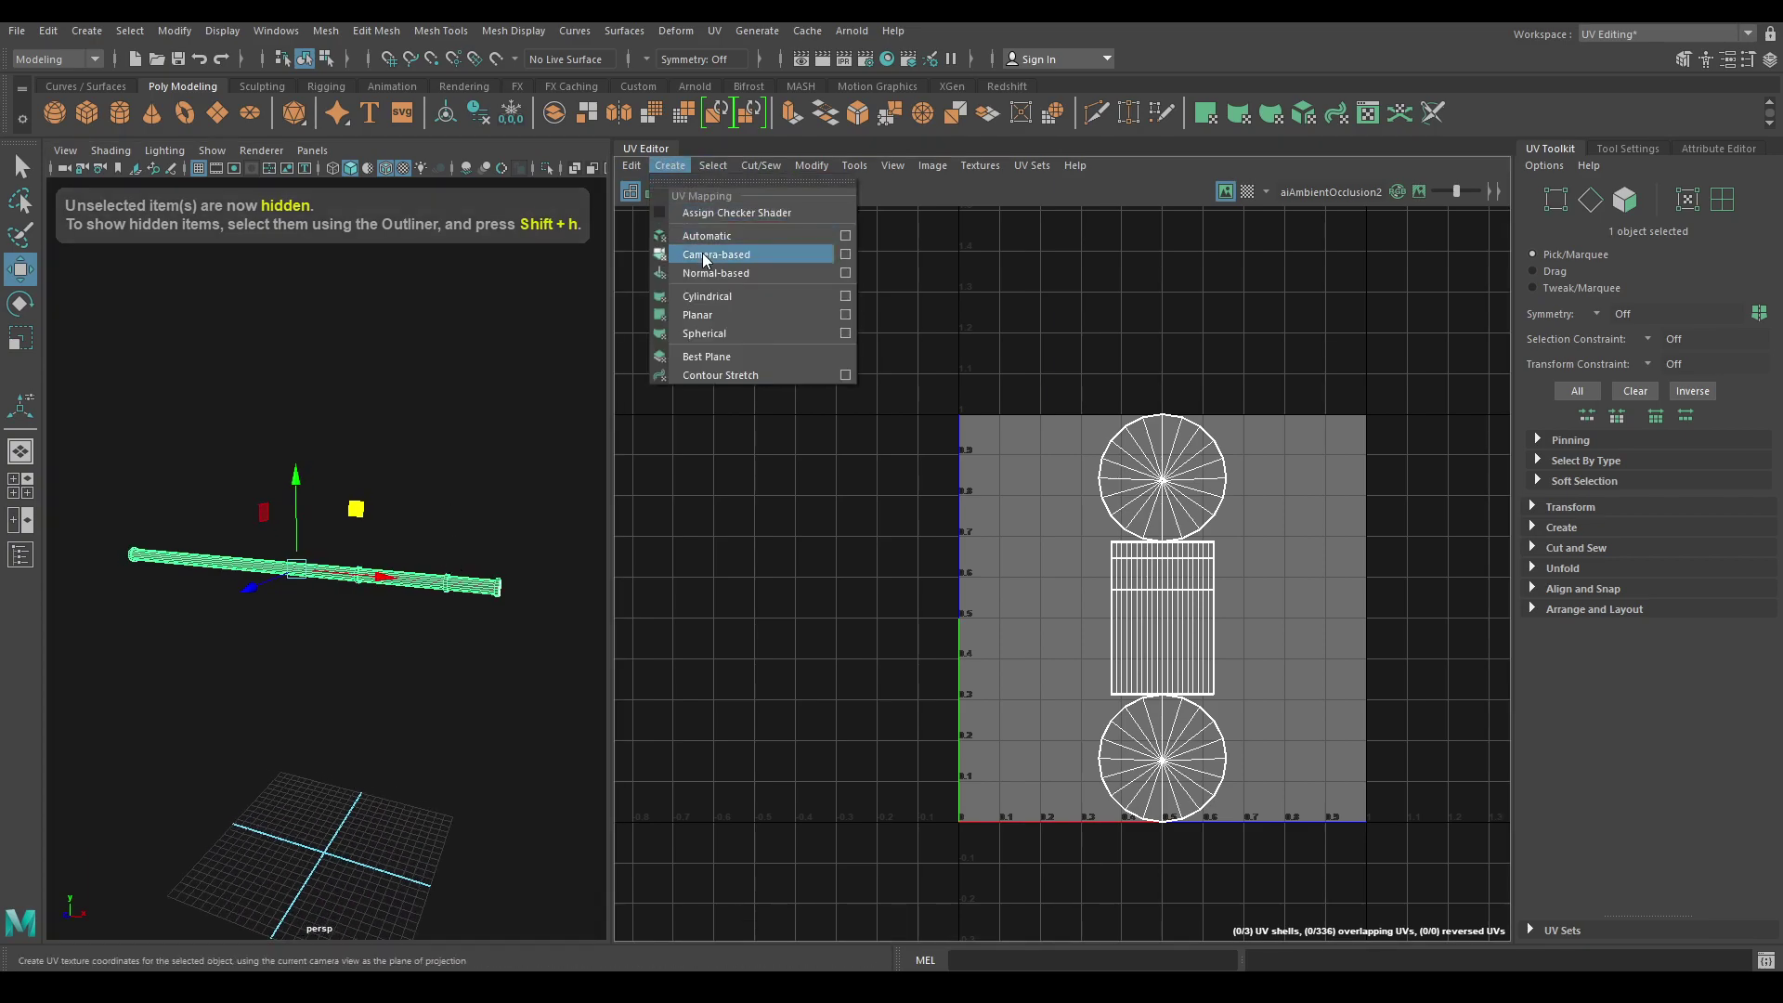
left_click(734, 244)
Select the seam edge loops around the pipe's near end flange and a lengthwise seam along the pipe's underside.
scroll(512, 650, "up", 5)
middle_click_drag(513, 650, 358, 639, "alt")
right_click_drag(417, 589, 393, 431)
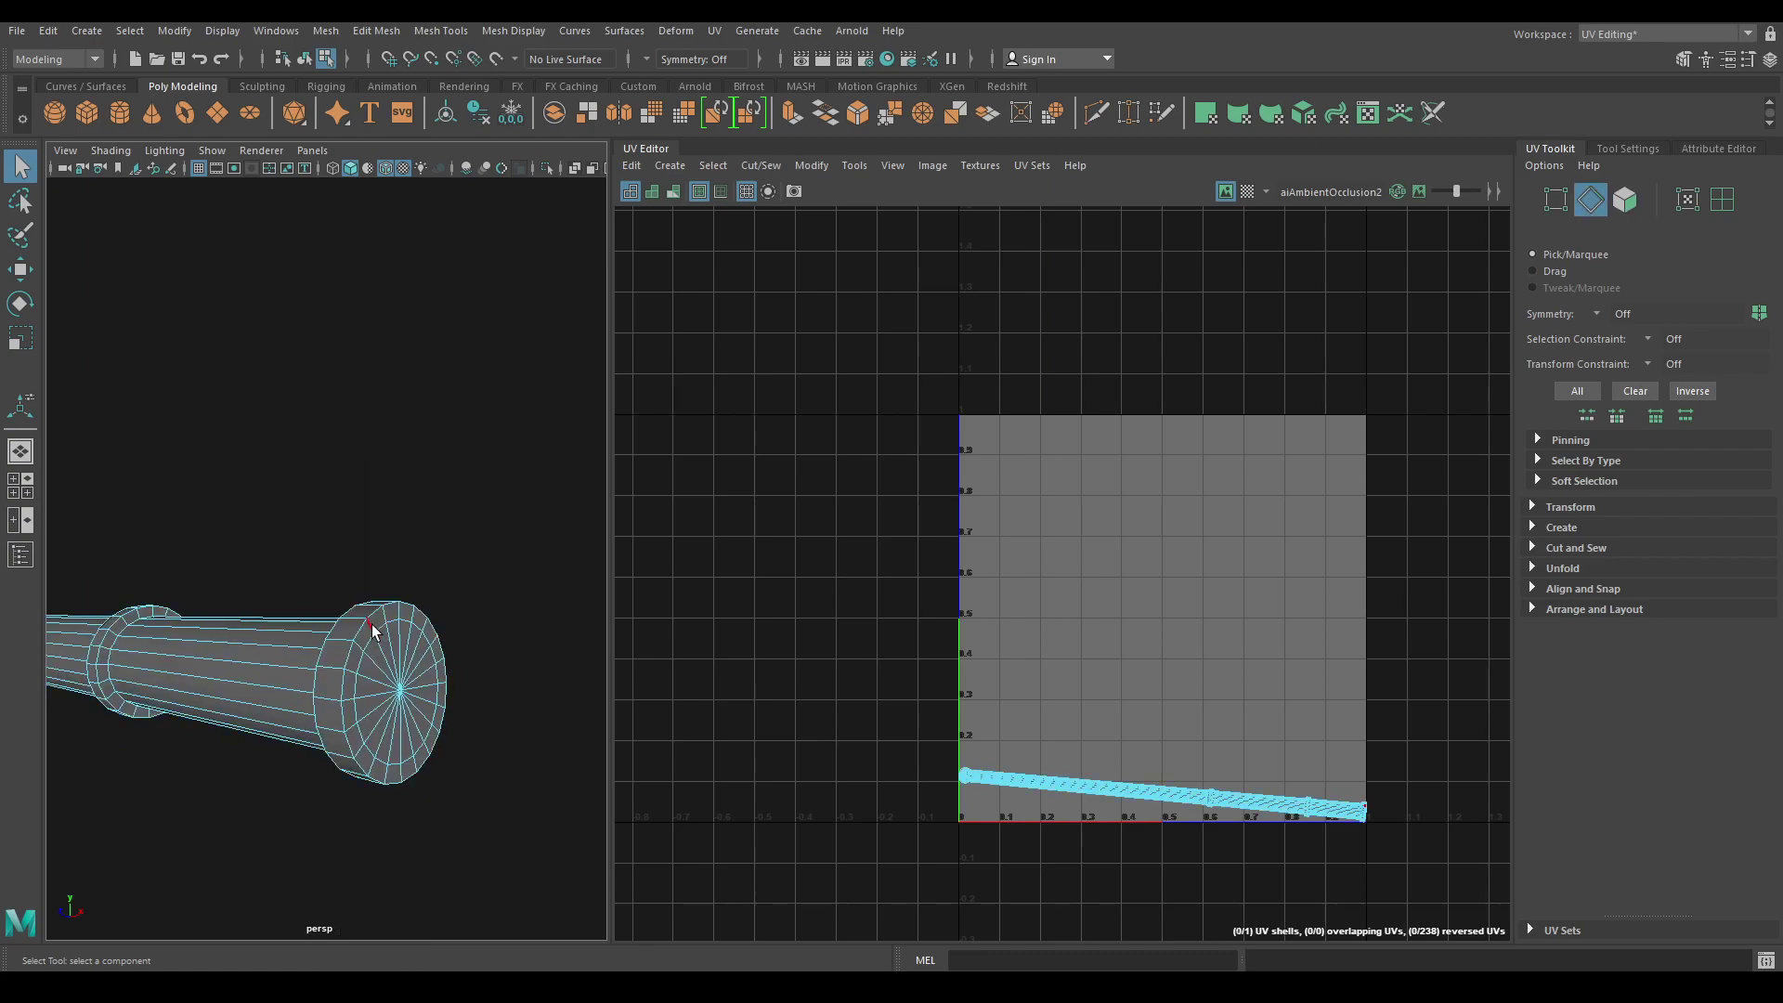
double_click(346, 637)
double_click(329, 621, "shift")
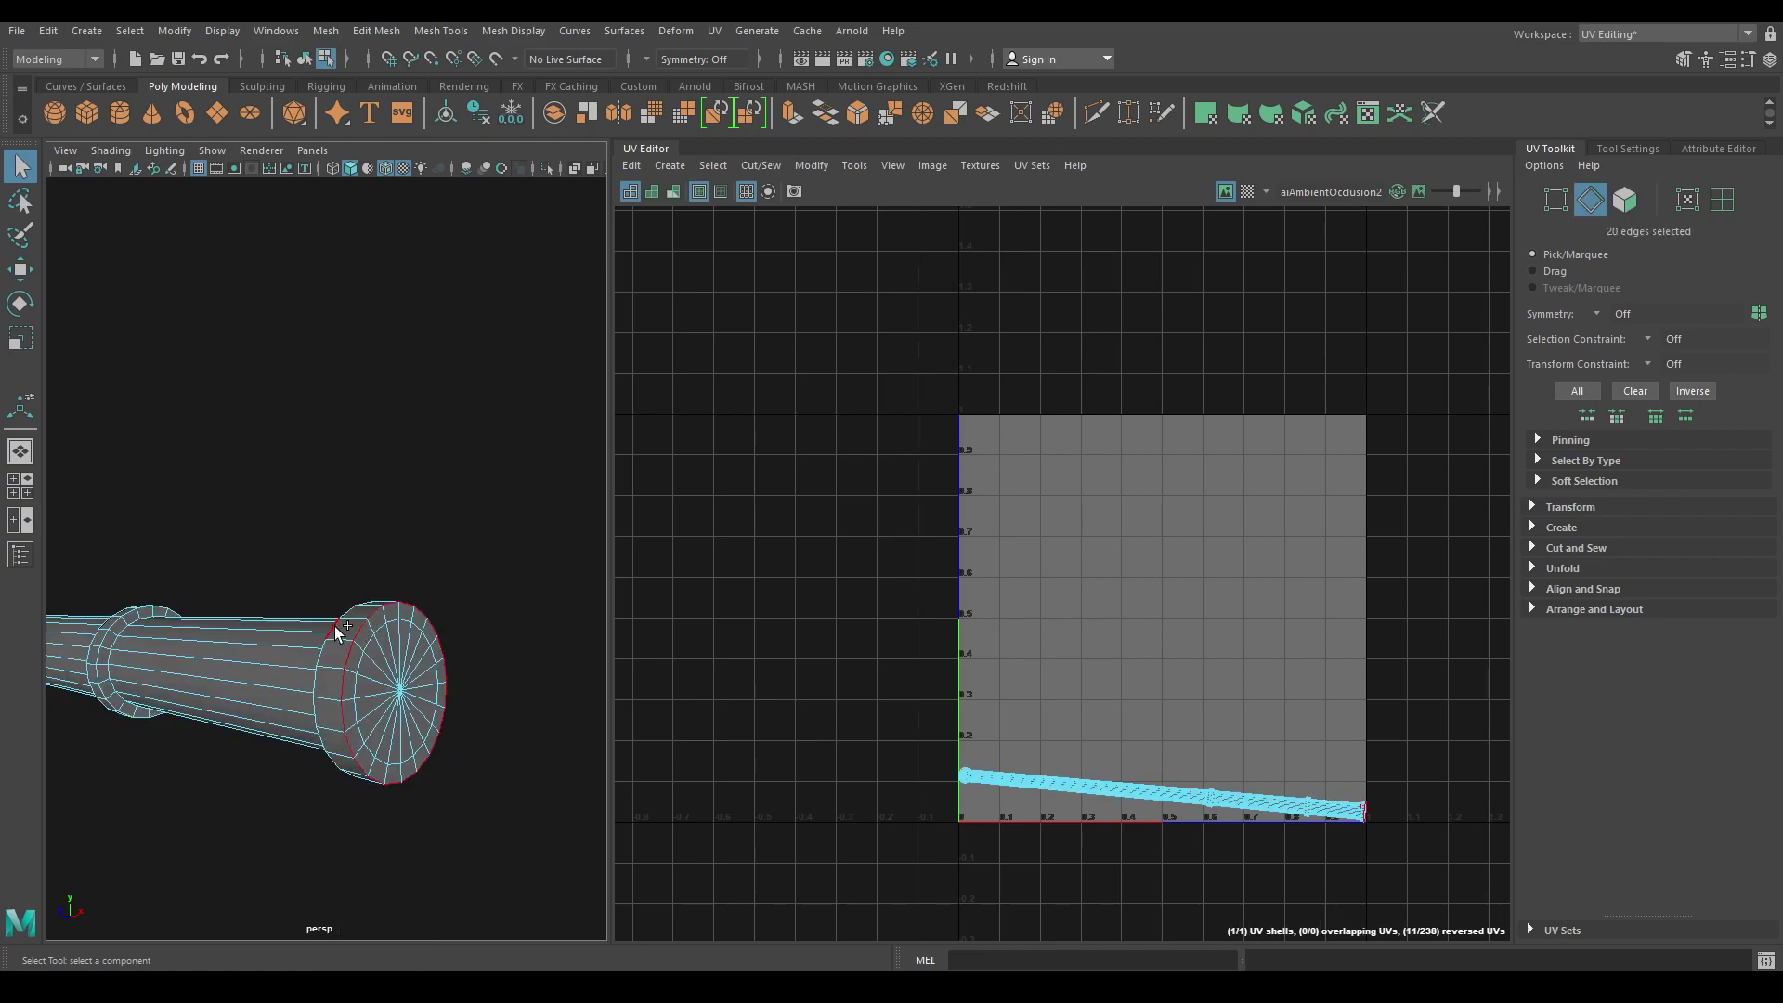
left_click_drag(354, 638, 276, 533, "alt")
double_click(280, 387, "shift")
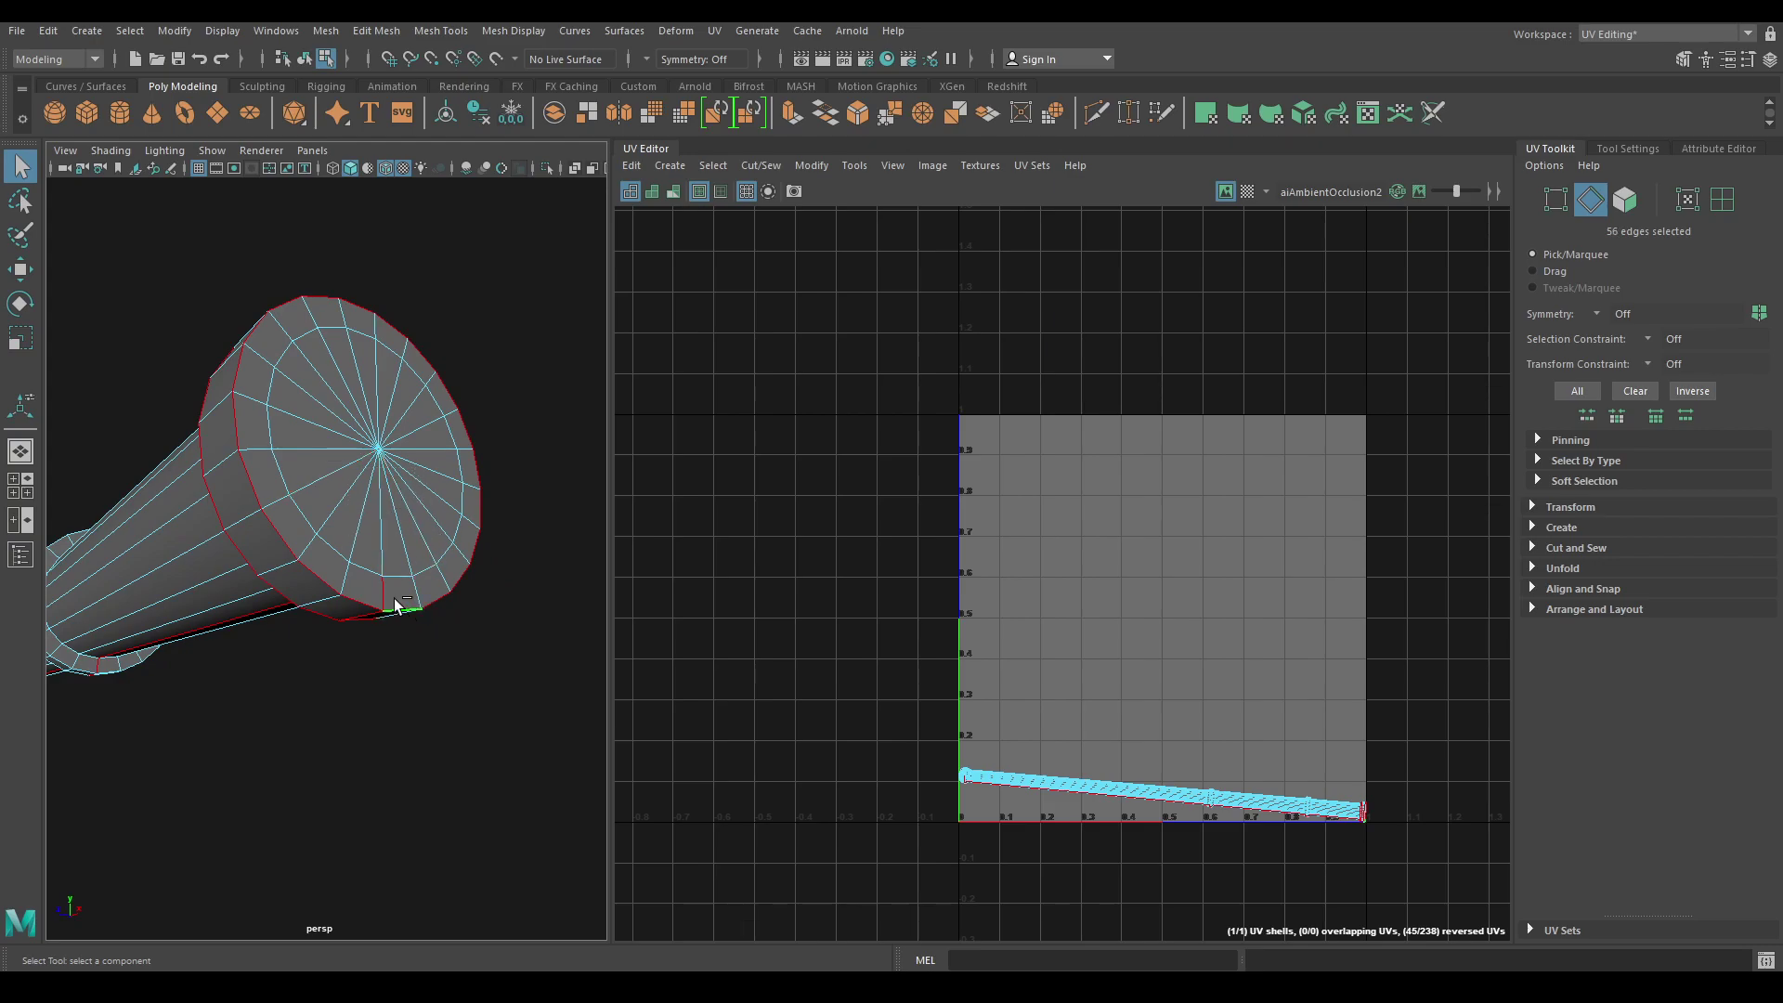
Add the edge loops of the collar nearest the pipe's flanged end to the seam selection.
left_click_drag(356, 627, 396, 597, "alt")
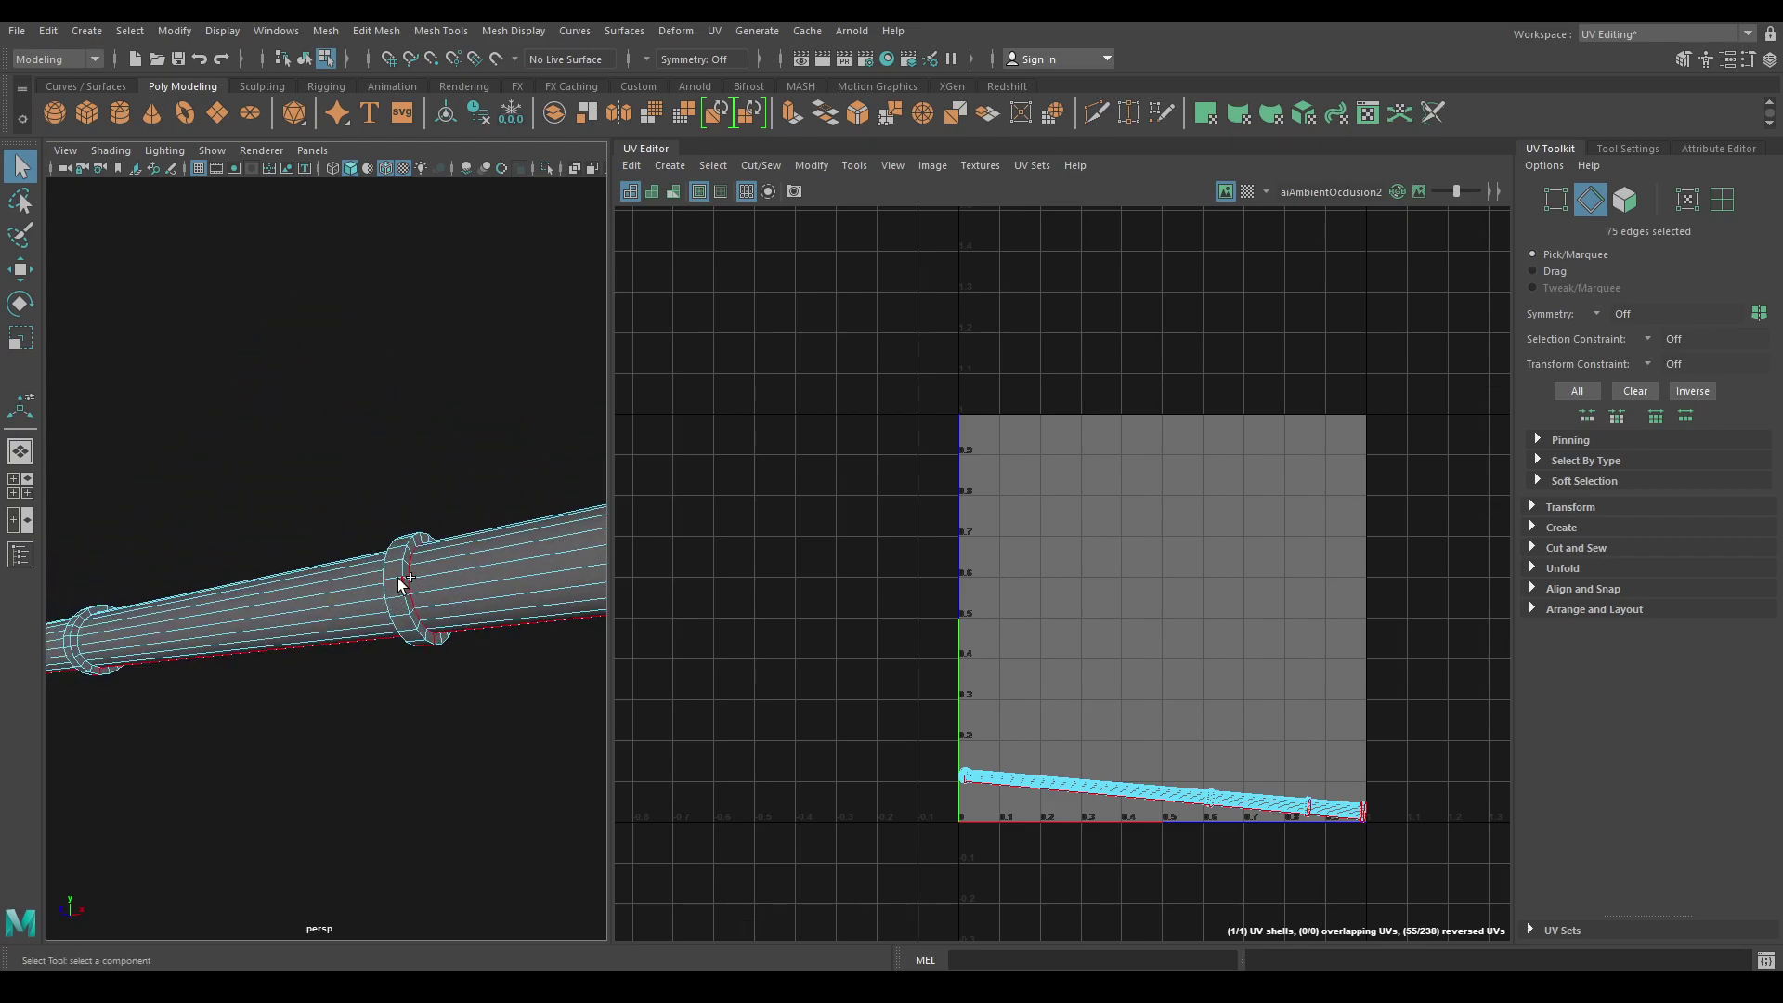
double_click(385, 572, "shift")
left_click_drag(384, 573, 486, 540, "alt")
key("f")
right_click_drag(294, 662, 573, 671, "alt")
left_click_drag(572, 670, 266, 509, "alt")
double_click(156, 477, "shift")
Add the edge loops of the pipe's second collar to the seam selection.
right_click_drag(148, 470, 374, 583, "alt")
double_click(228, 587, "shift")
double_click(253, 582, "shift")
double_click(270, 583, "shift")
left_click_drag(305, 703, 189, 678, "alt")
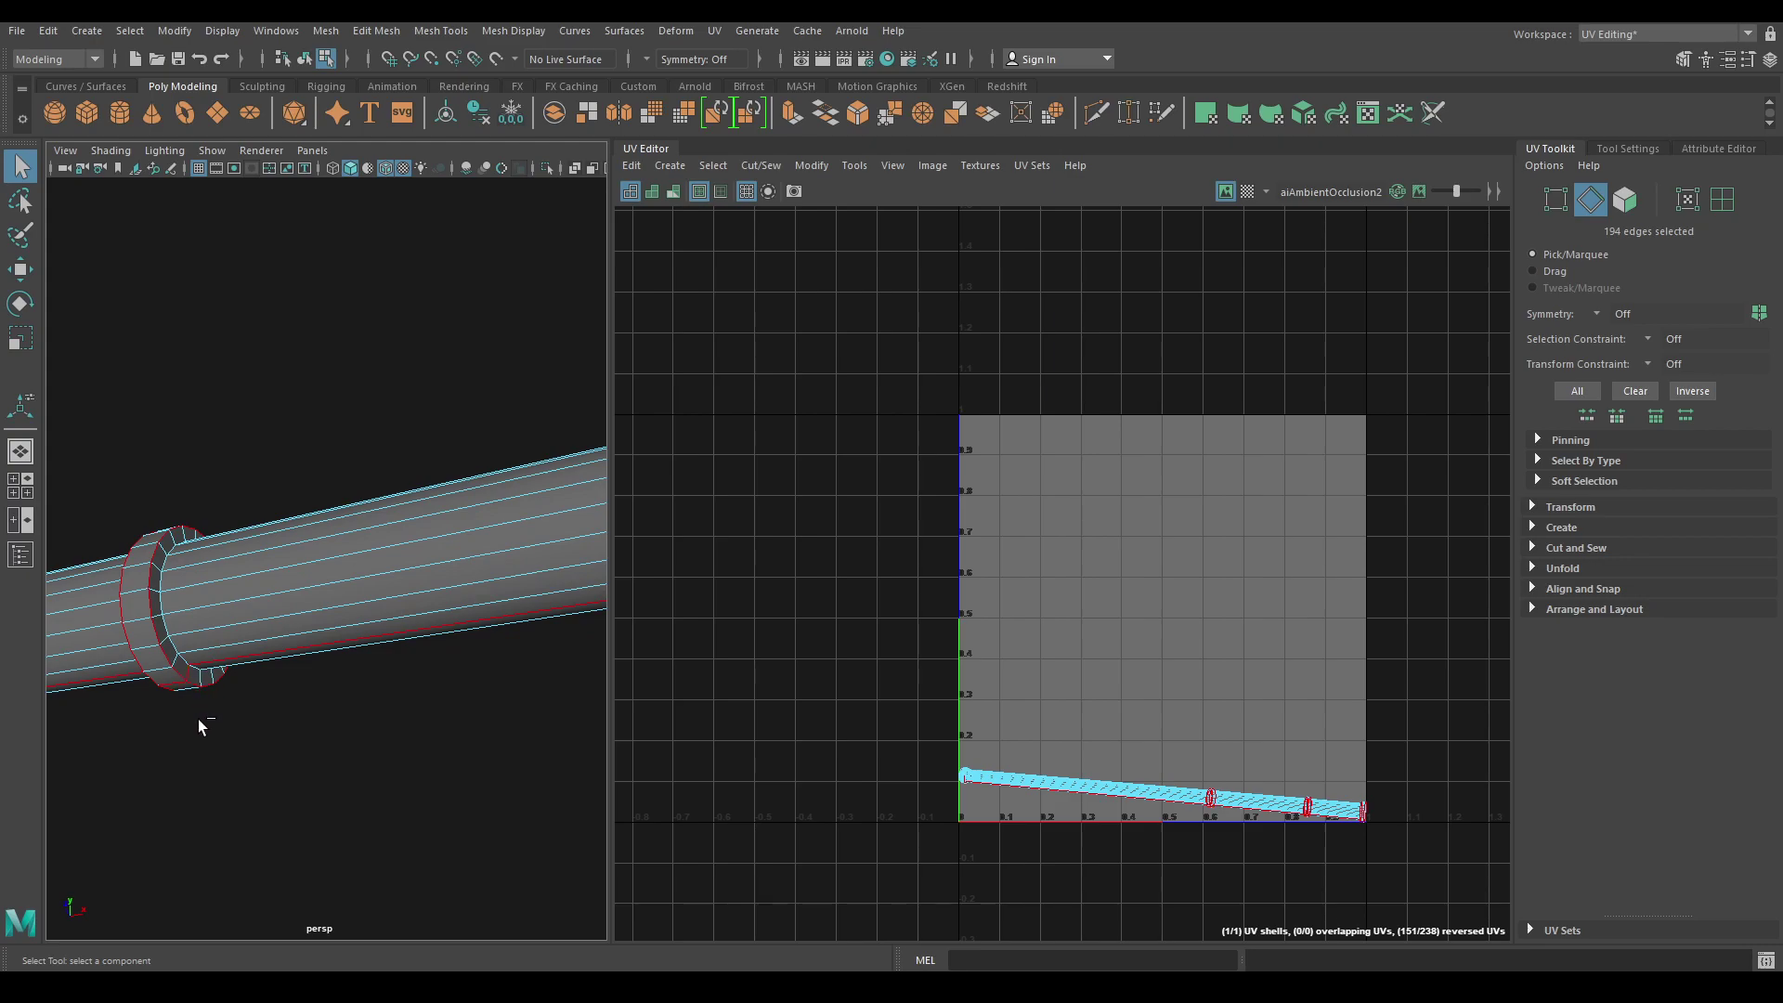
left_click(189, 669, "shift")
left_click_drag(213, 701, 215, 646, "alt")
Deselect the stray edges around the pipe's collars from the seam selection.
left_click_drag(263, 850, 539, 626, "alt")
right_click_drag(539, 626, 531, 760, "alt")
middle_click_drag(532, 753, 464, 714, "alt")
left_click(508, 738, "ctrl")
left_click_drag(487, 724, 421, 506, "alt")
left_click(510, 454, "ctrl")
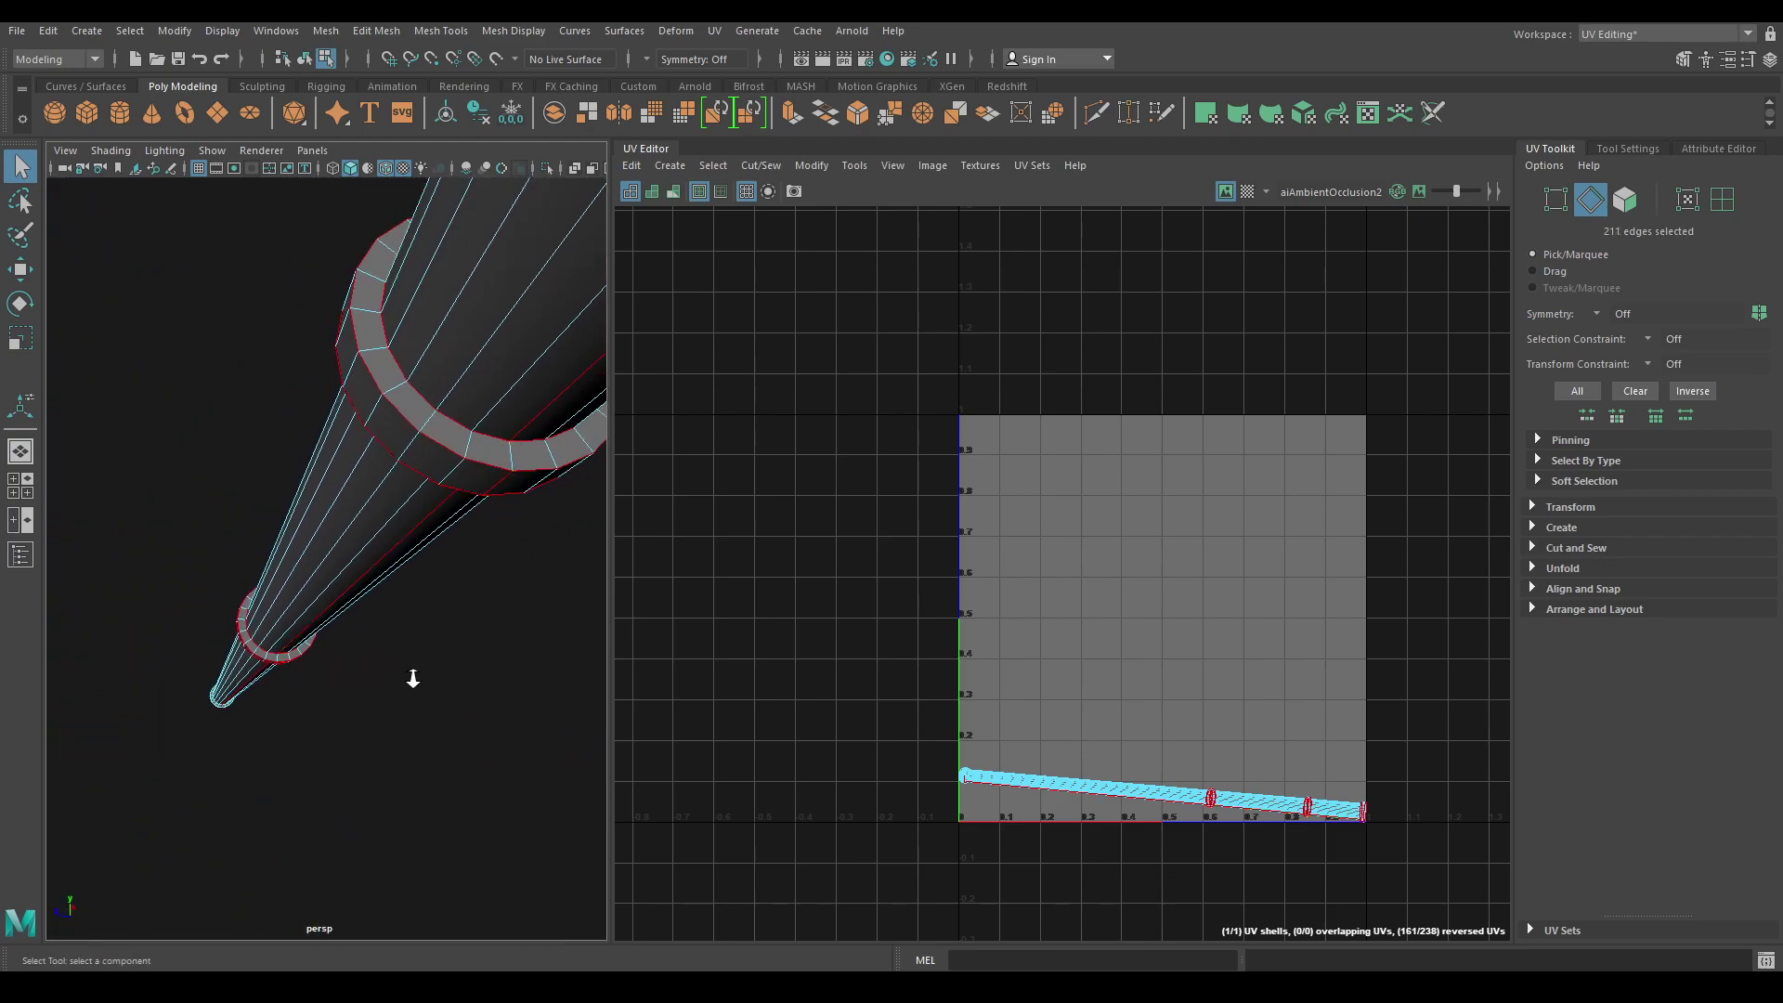
Add the edge loops of the pipe's far end flange to the seam selection.
right_click_drag(414, 676, 342, 577, "alt")
left_click_drag(343, 577, 157, 606, "alt")
middle_click_drag(157, 607, 571, 641, "alt")
right_click_drag(571, 641, 396, 561, "alt")
middle_click_drag(396, 562, 337, 610, "alt")
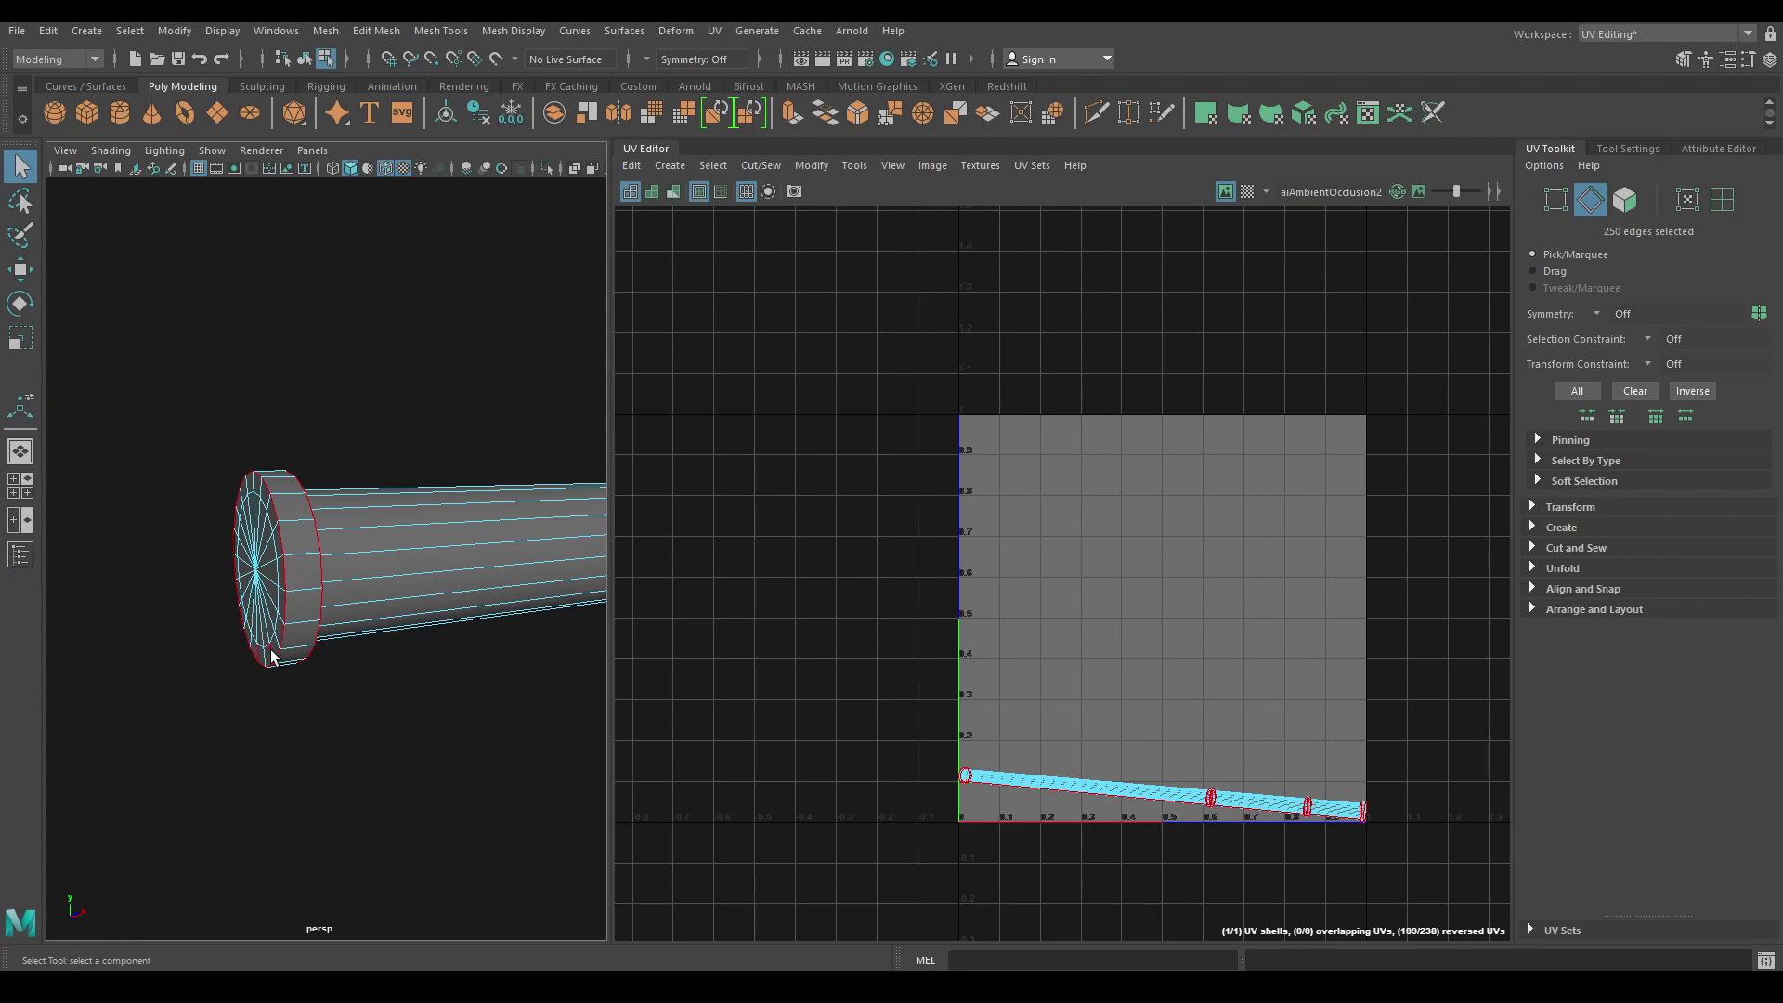
Deselect the stray edges around the pipe's far end flange from the seam selection.
left_click_drag(270, 656, 291, 628, "alt")
left_click(539, 496, "ctrl")
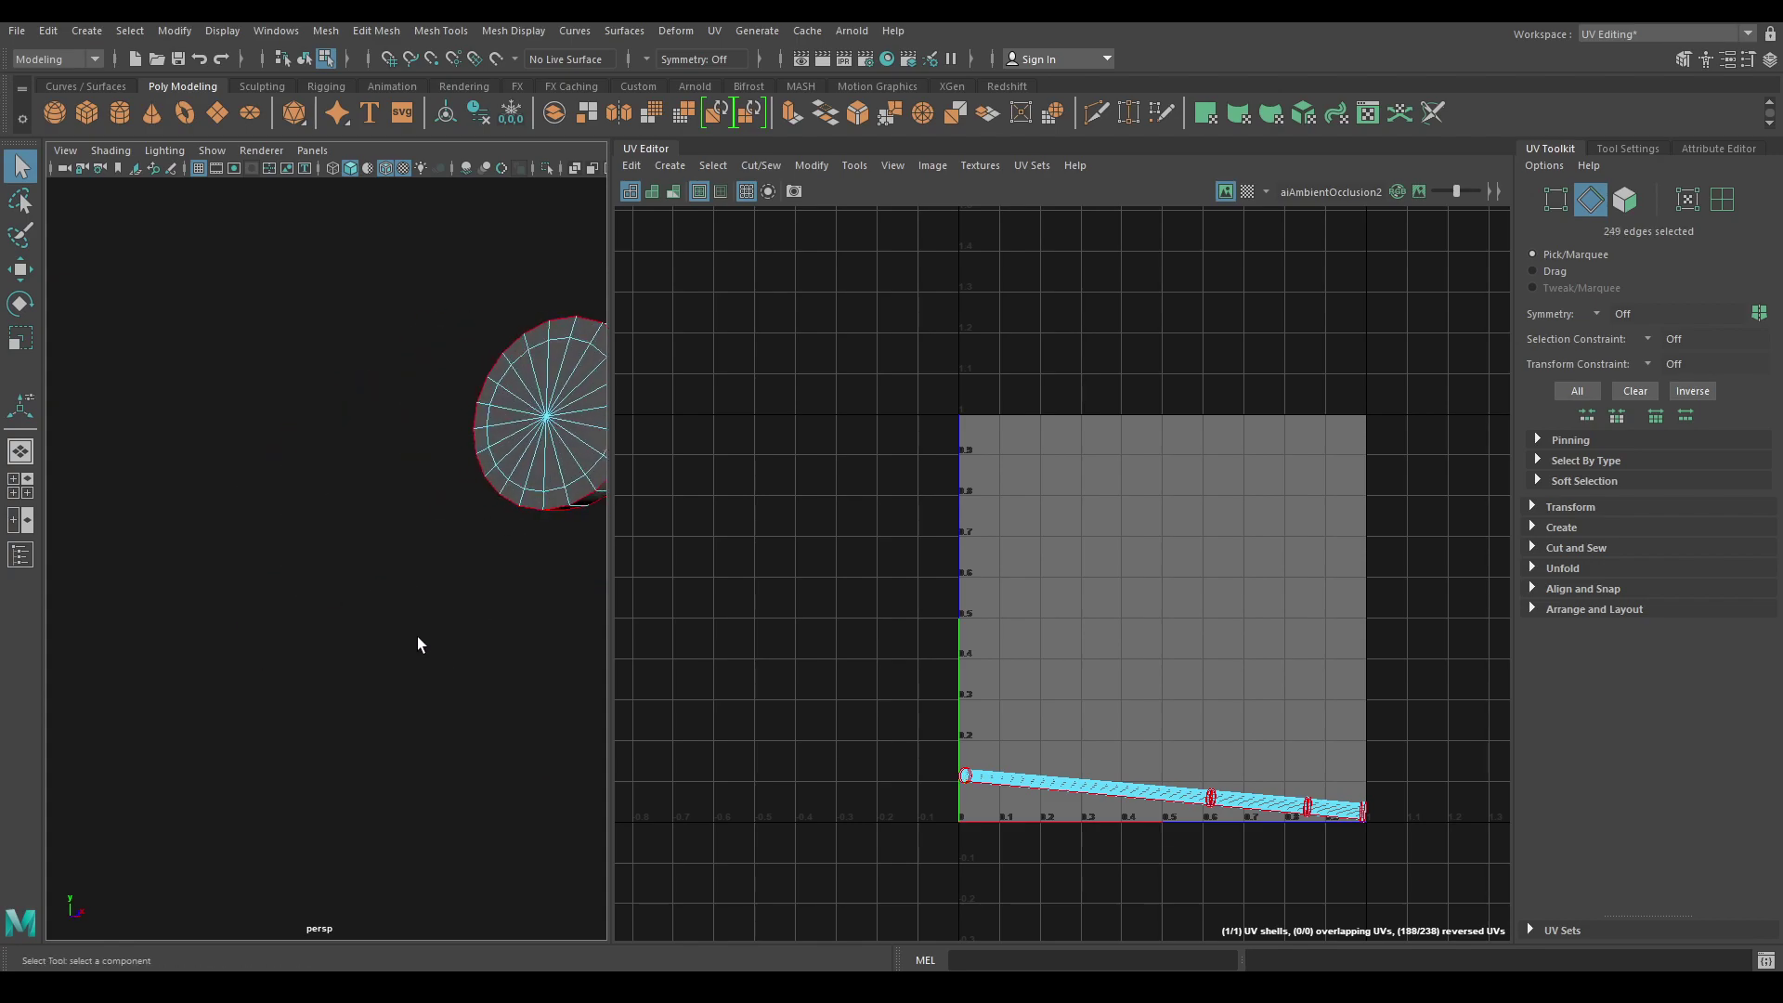
left_click_drag(416, 638, 298, 589, "alt")
middle_click_drag(298, 589, 247, 752, "alt")
scroll(247, 753, "up", 5)
left_click_drag(247, 752, 430, 622, "alt")
middle_click_drag(430, 622, 399, 641, "alt")
left_click_drag(399, 641, 331, 566, "alt")
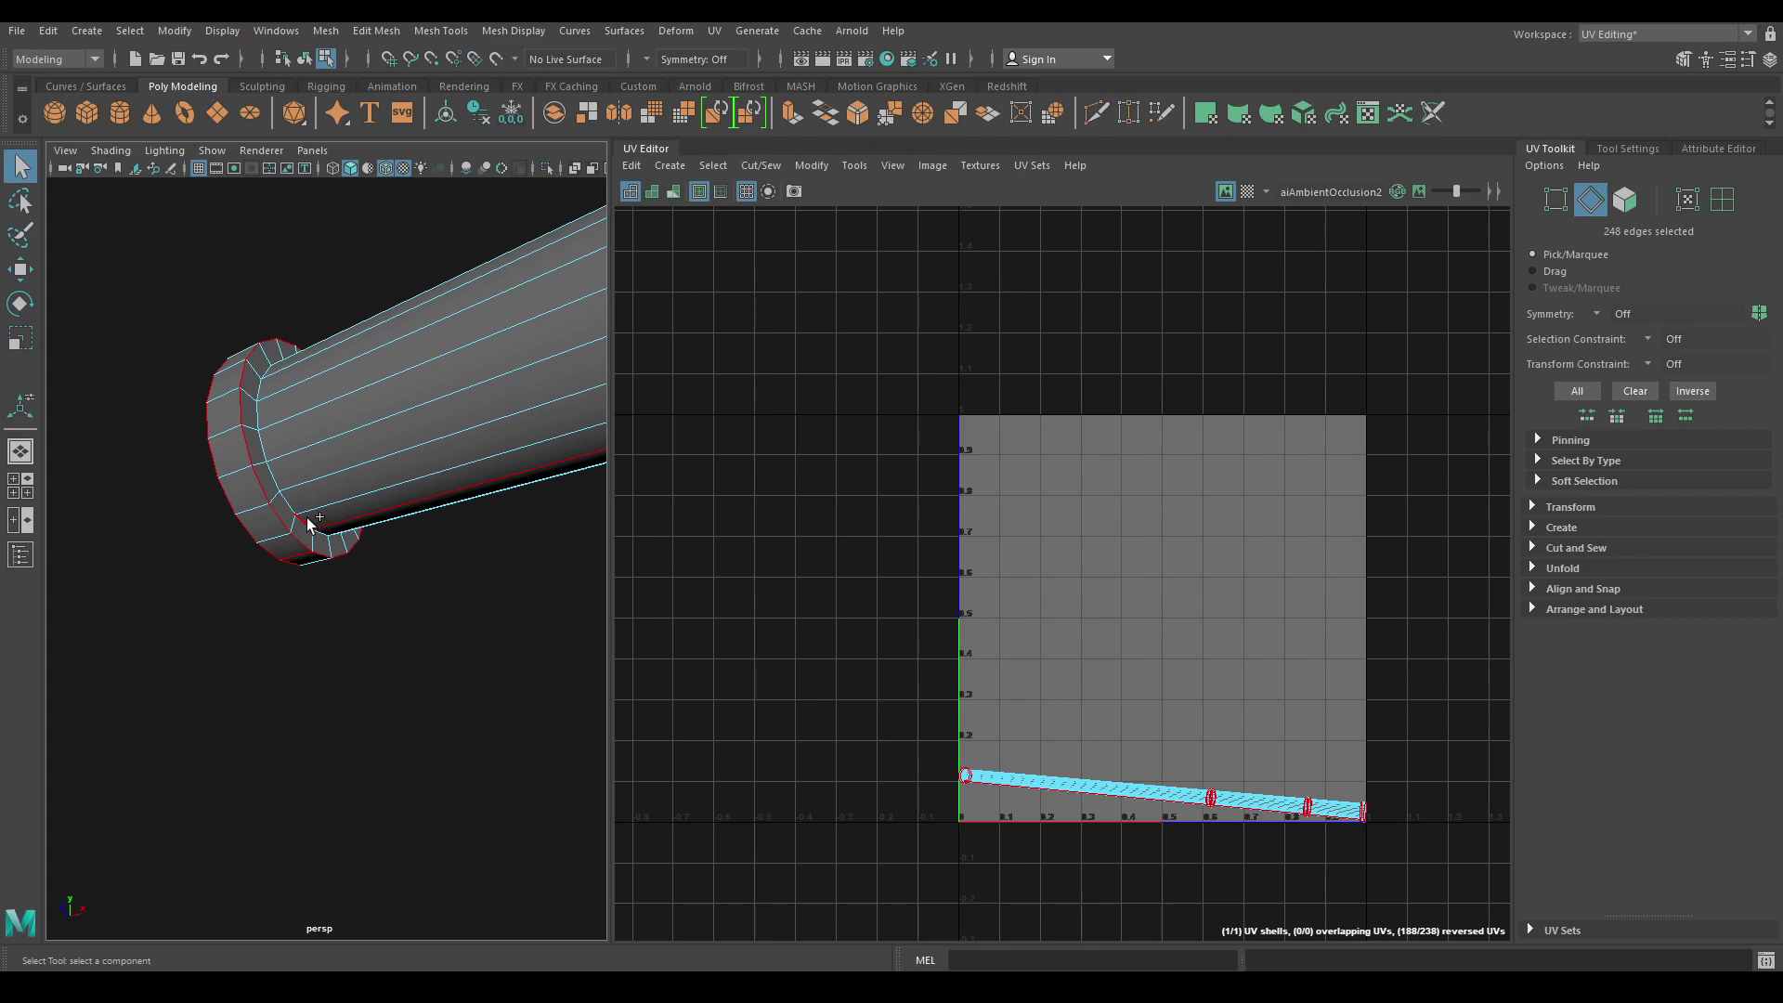
left_click_drag(326, 558, 333, 684, "alt")
Cut the pipe's UVs along the selected seams, then unfold and lay out all resulting shells.
right_click_drag(332, 684, 297, 483, "alt")
key("f")
right_click_drag(1051, 481, 1036, 409)
right_click_drag(1110, 336, 1152, 426, "shift")
key("w")
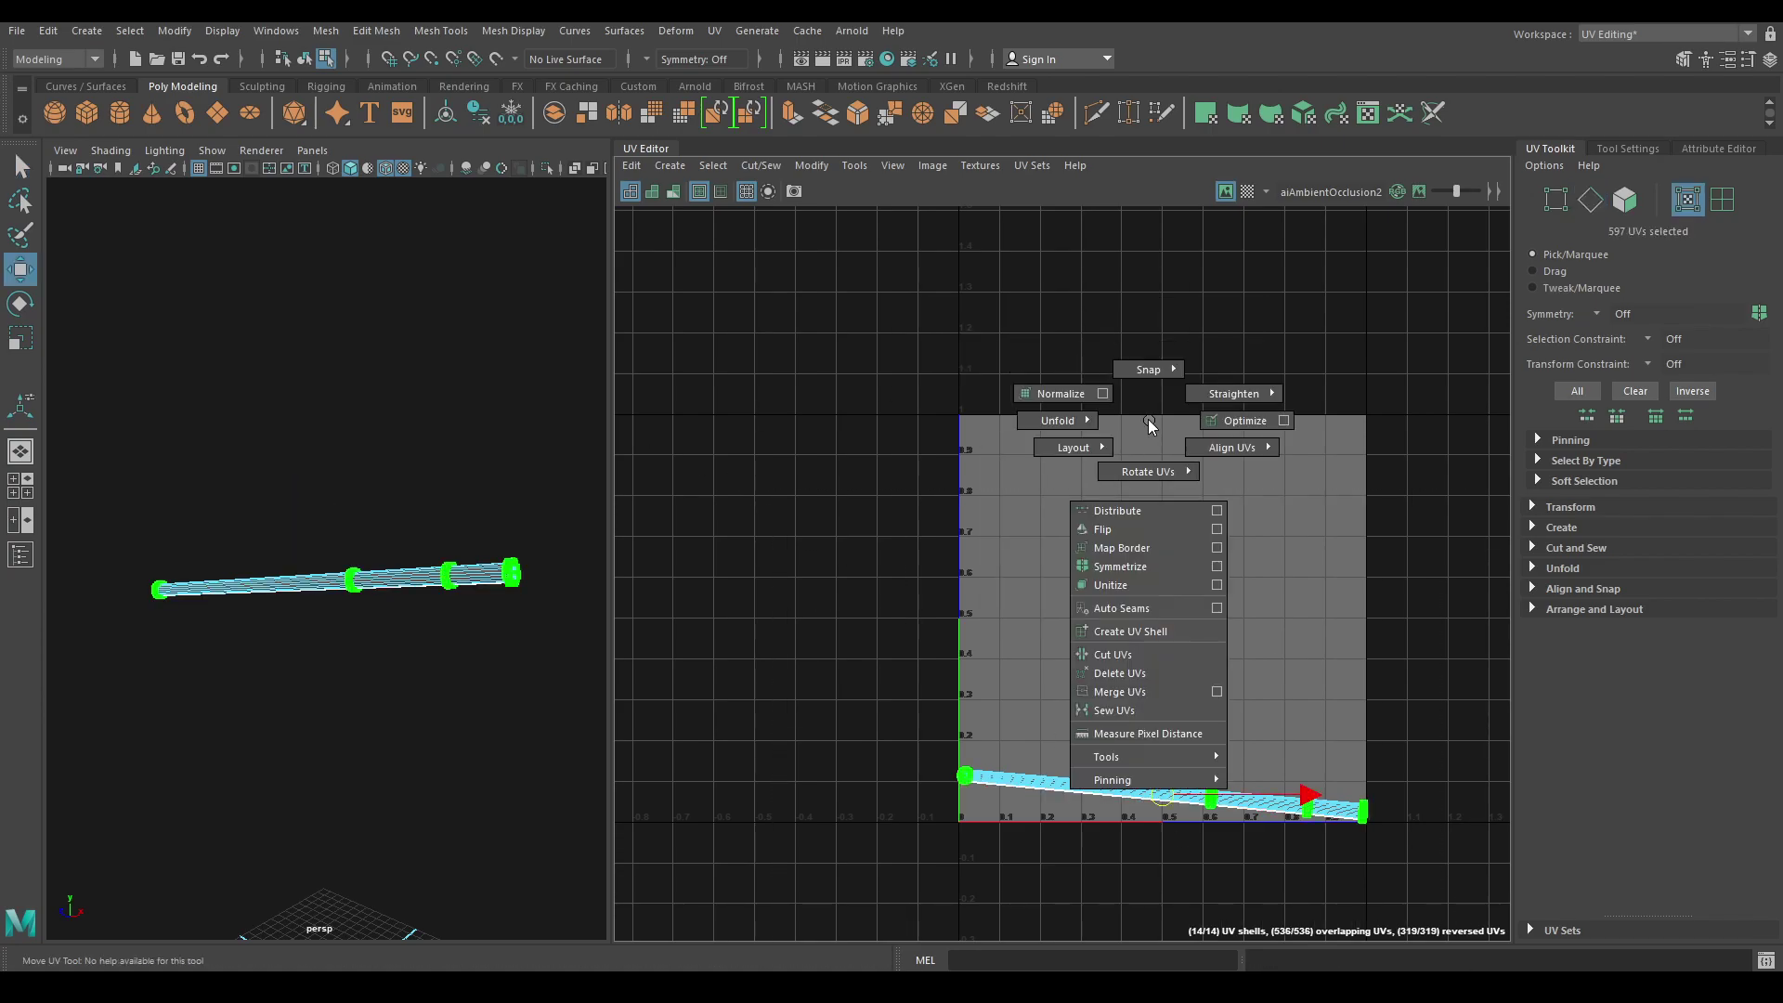
right_click_drag(961, 427, 790, 430, "shift")
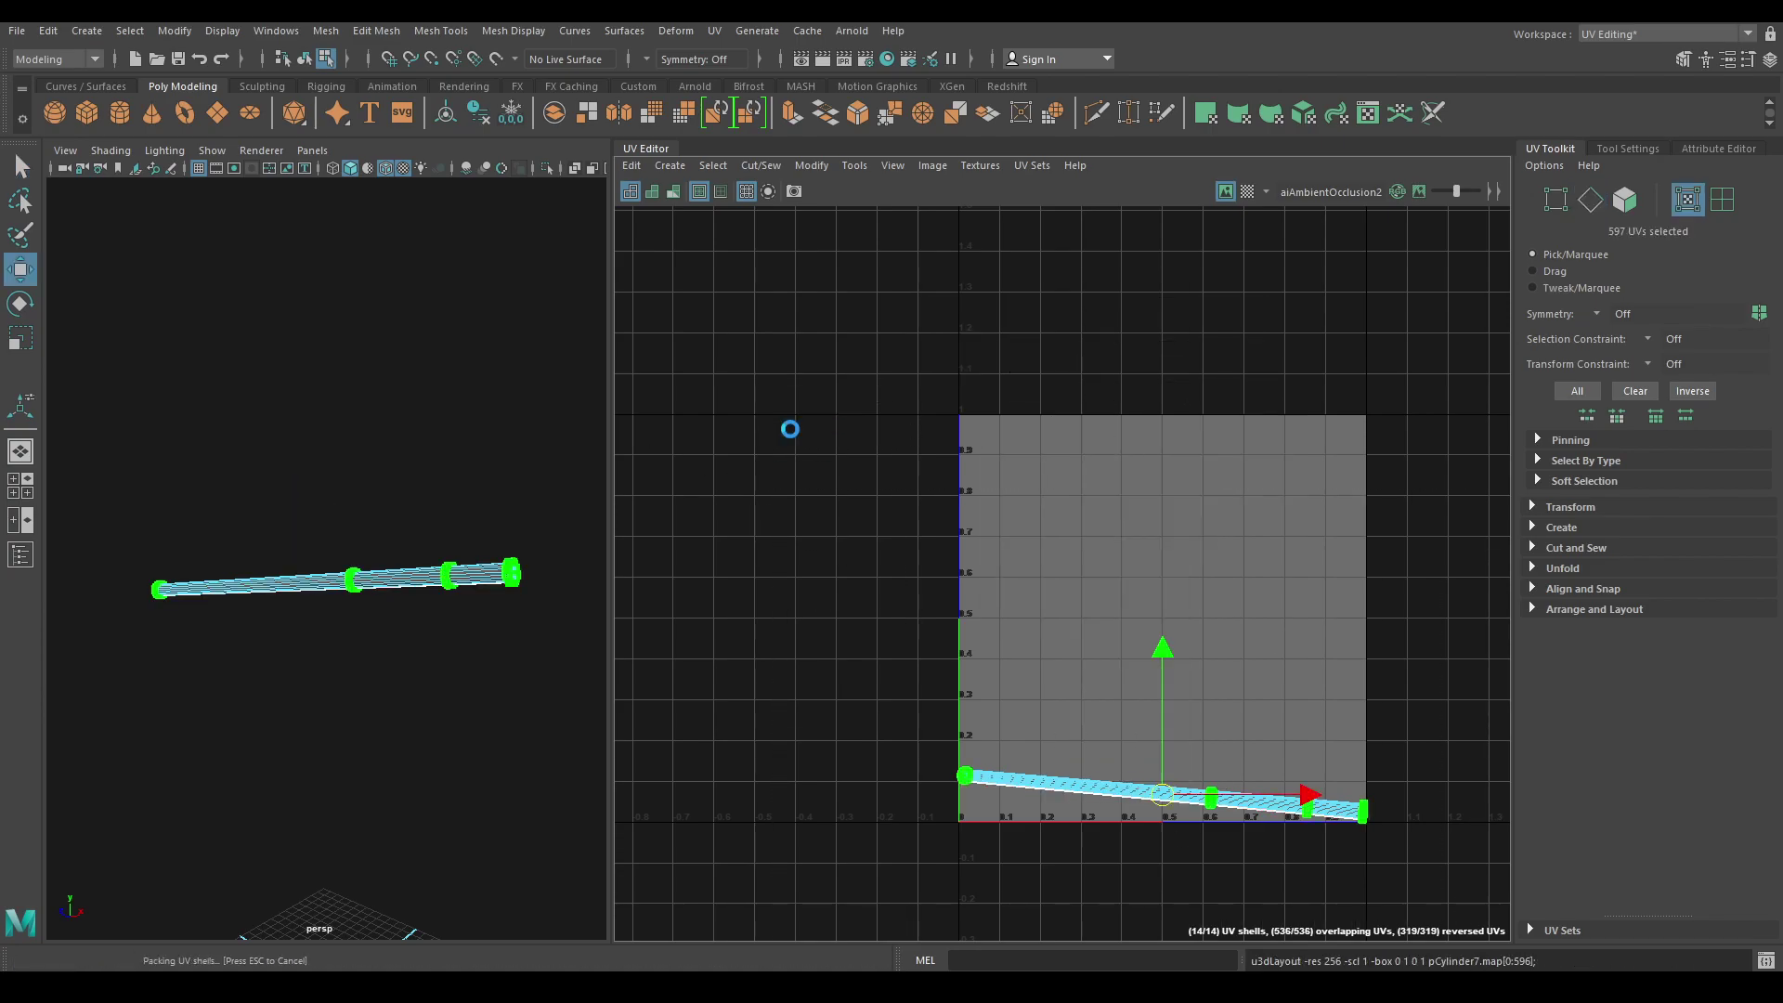
key("f")
Orient the pipe's tube shells and the slanted strip shells straight to the UV axes.
right_click_drag(834, 321, 737, 279)
left_click(827, 515)
right_click_drag(815, 385, 790, 652, "shift")
left_click(1412, 450)
right_click_drag(1328, 327, 1291, 583, "shift")
left_click(1110, 436)
right_click_drag(1193, 360, 1177, 624, "shift")
left_click(1165, 426)
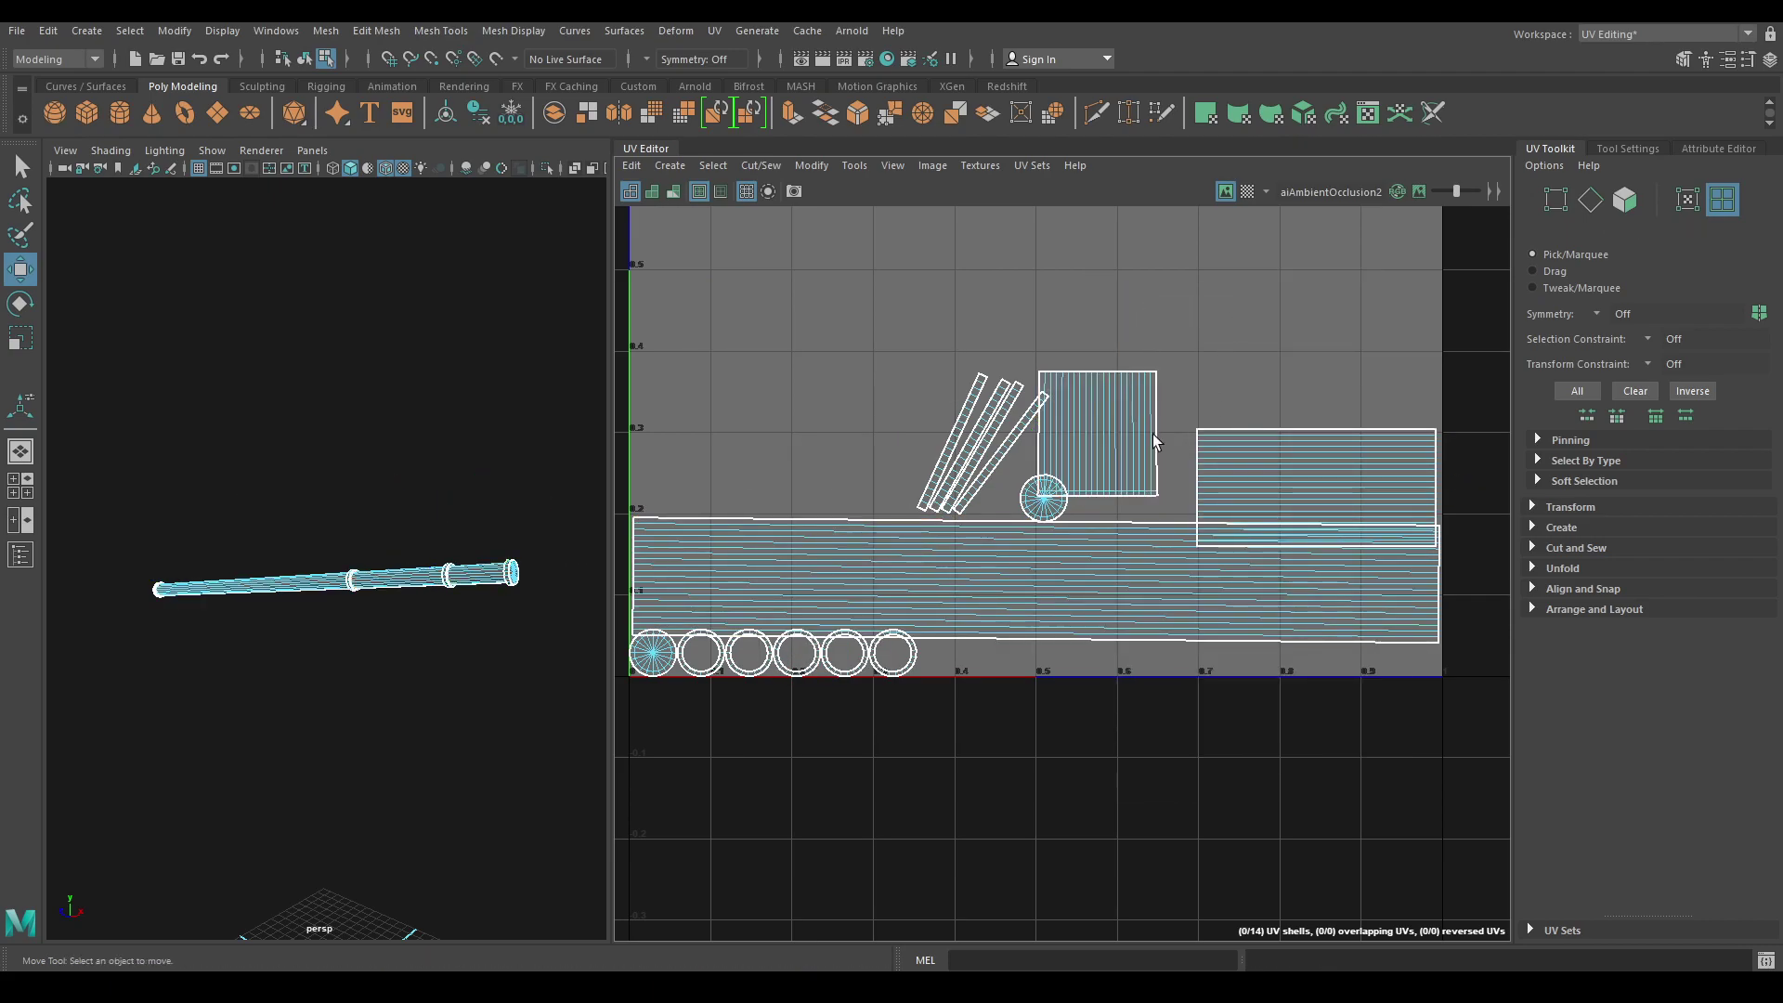
left_click_drag(1002, 446, 1017, 443)
right_click_drag(976, 350, 935, 620, "shift")
Select all of the pipe's UV shells and lay them out in the UV tile.
right_click_drag(860, 411, 767, 381)
left_click(767, 380)
scroll(821, 409, "down", 2)
left_click_drag(713, 385, 1413, 630)
right_click_drag(1192, 310, 984, 391, "shift")
Return to object selection and unhide the rest of the building around the pipe.
right_click_drag(252, 444, 371, 407)
left_click(454, 394)
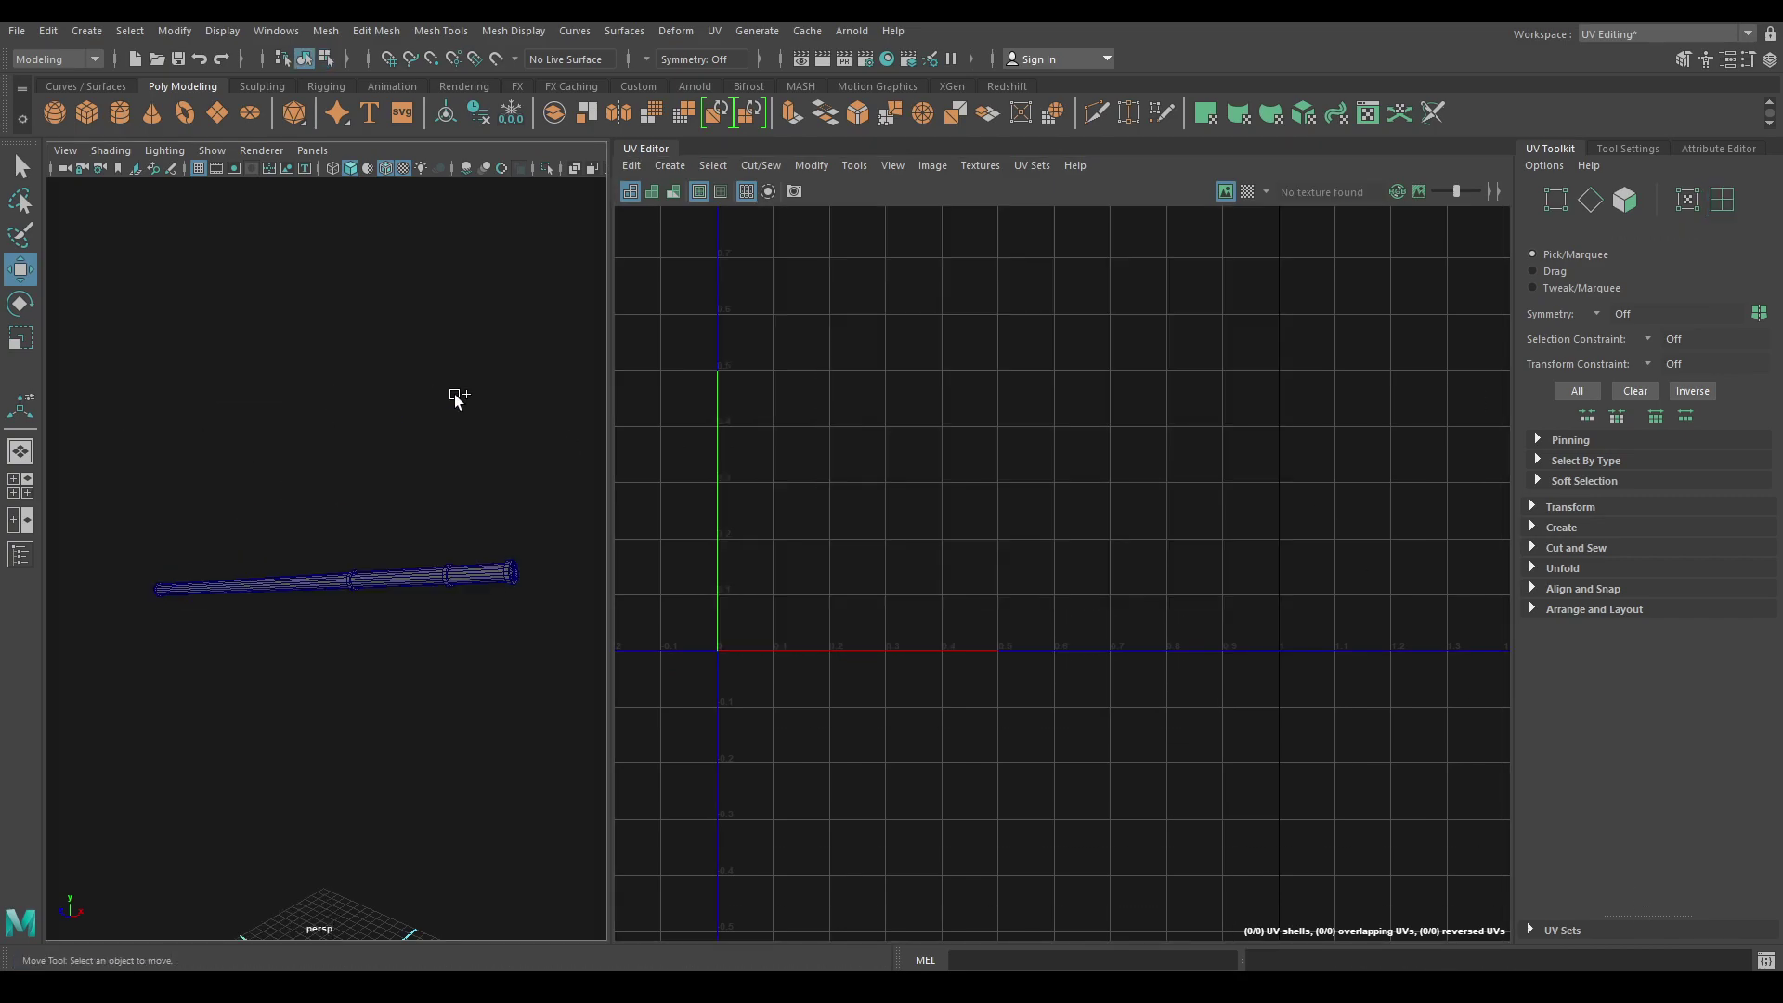
key("ctrl+shift+h")
scroll(446, 534, "down", 3)
left_click_drag(442, 568, 310, 570, "alt")
right_click_drag(310, 571, 503, 614, "alt")
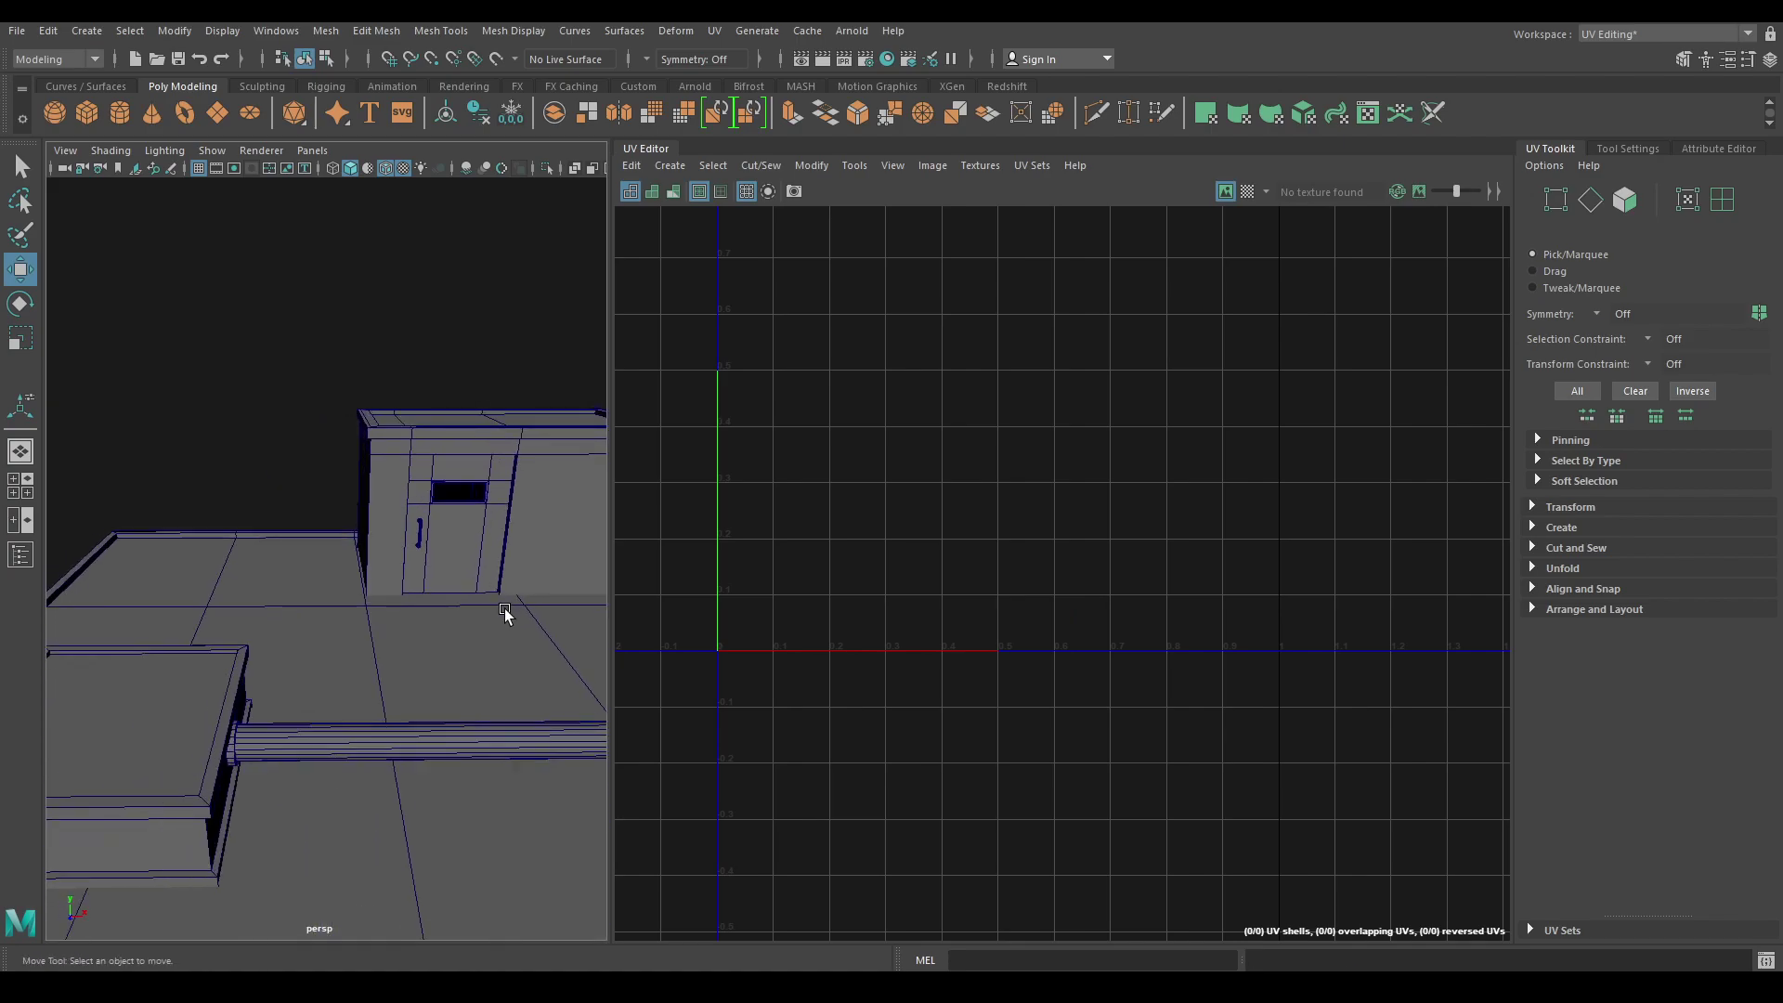
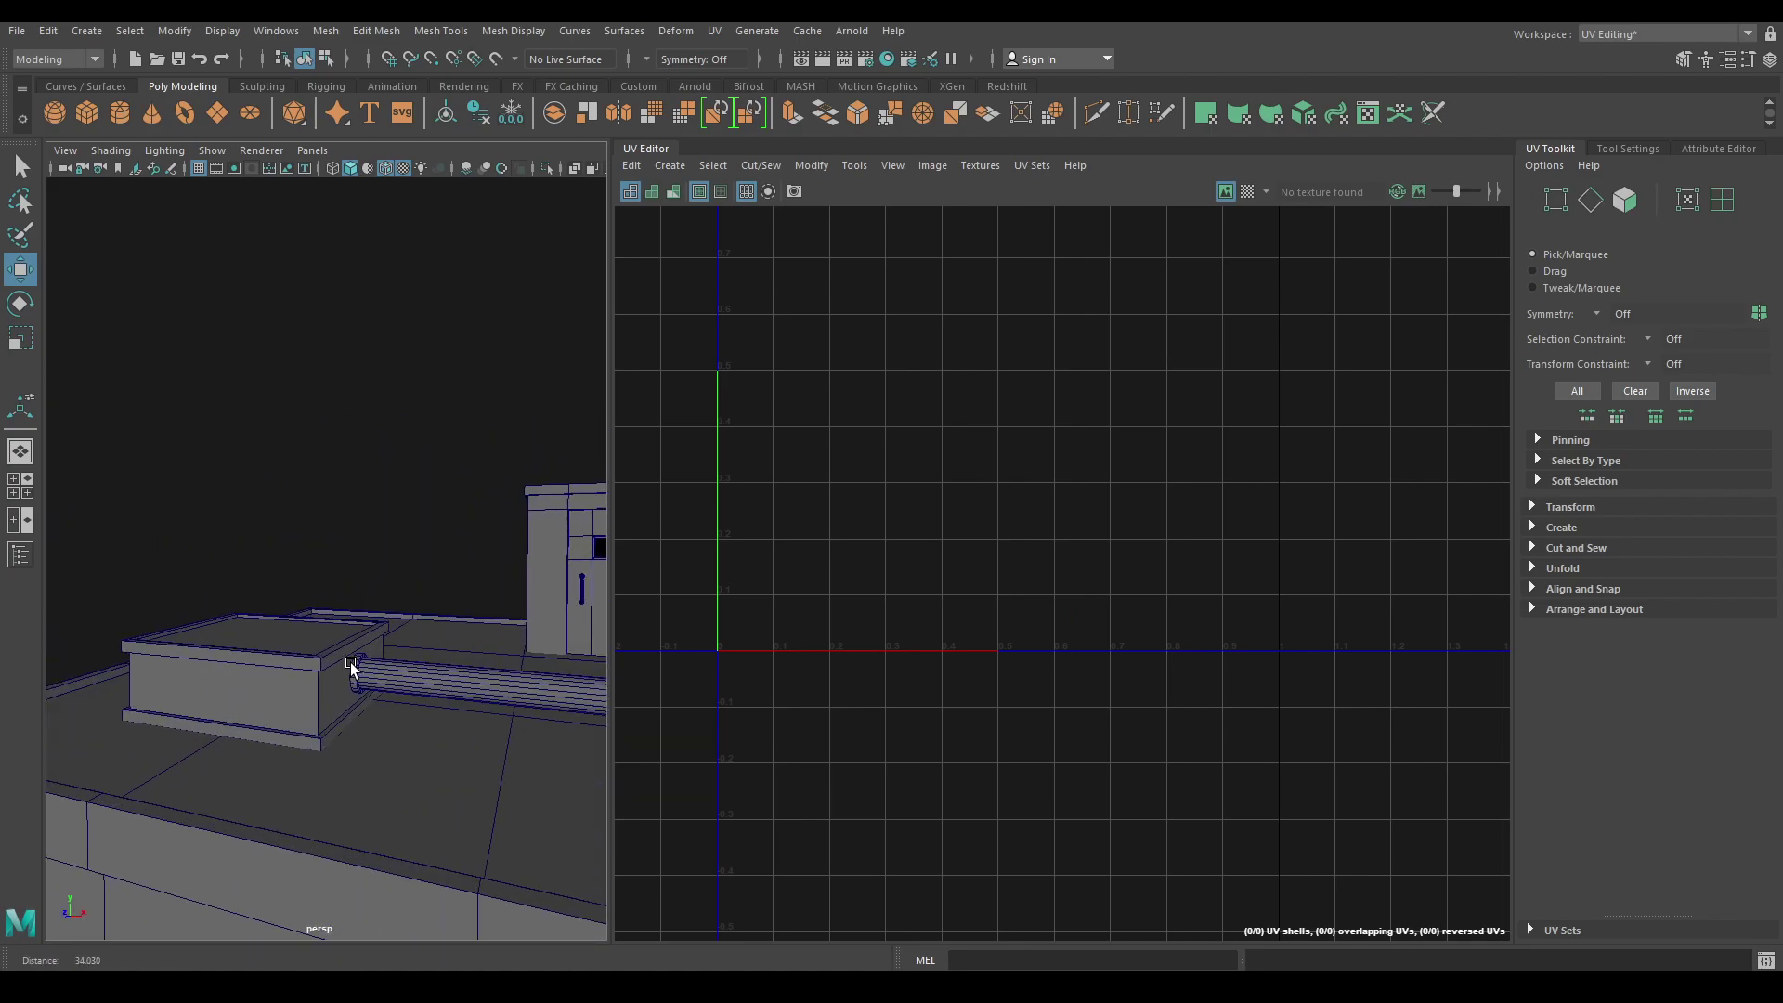
Apply automatic UV mapping to the rooftop box at the end of the pipe.
left_click(314, 683)
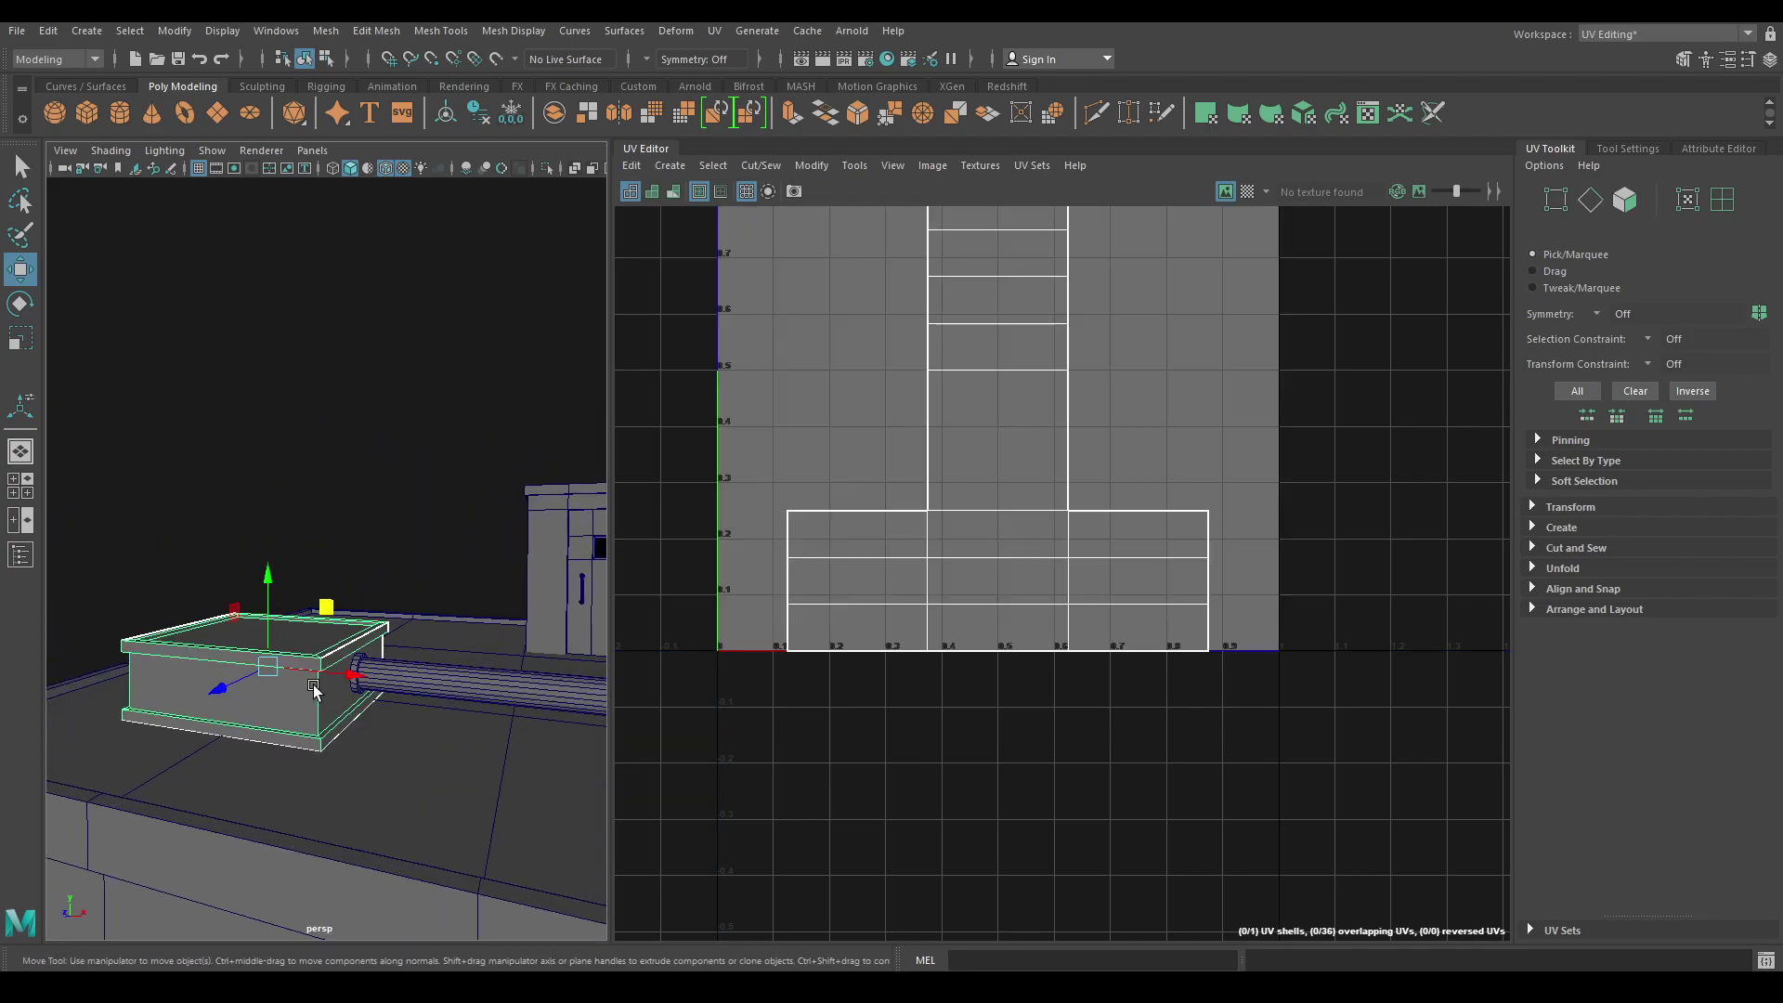
left_click(677, 167)
left_click(723, 229)
Move and sew the four narrow strips onto the edges of the box's recessed top face.
right_click_drag(1141, 433, 1023, 335)
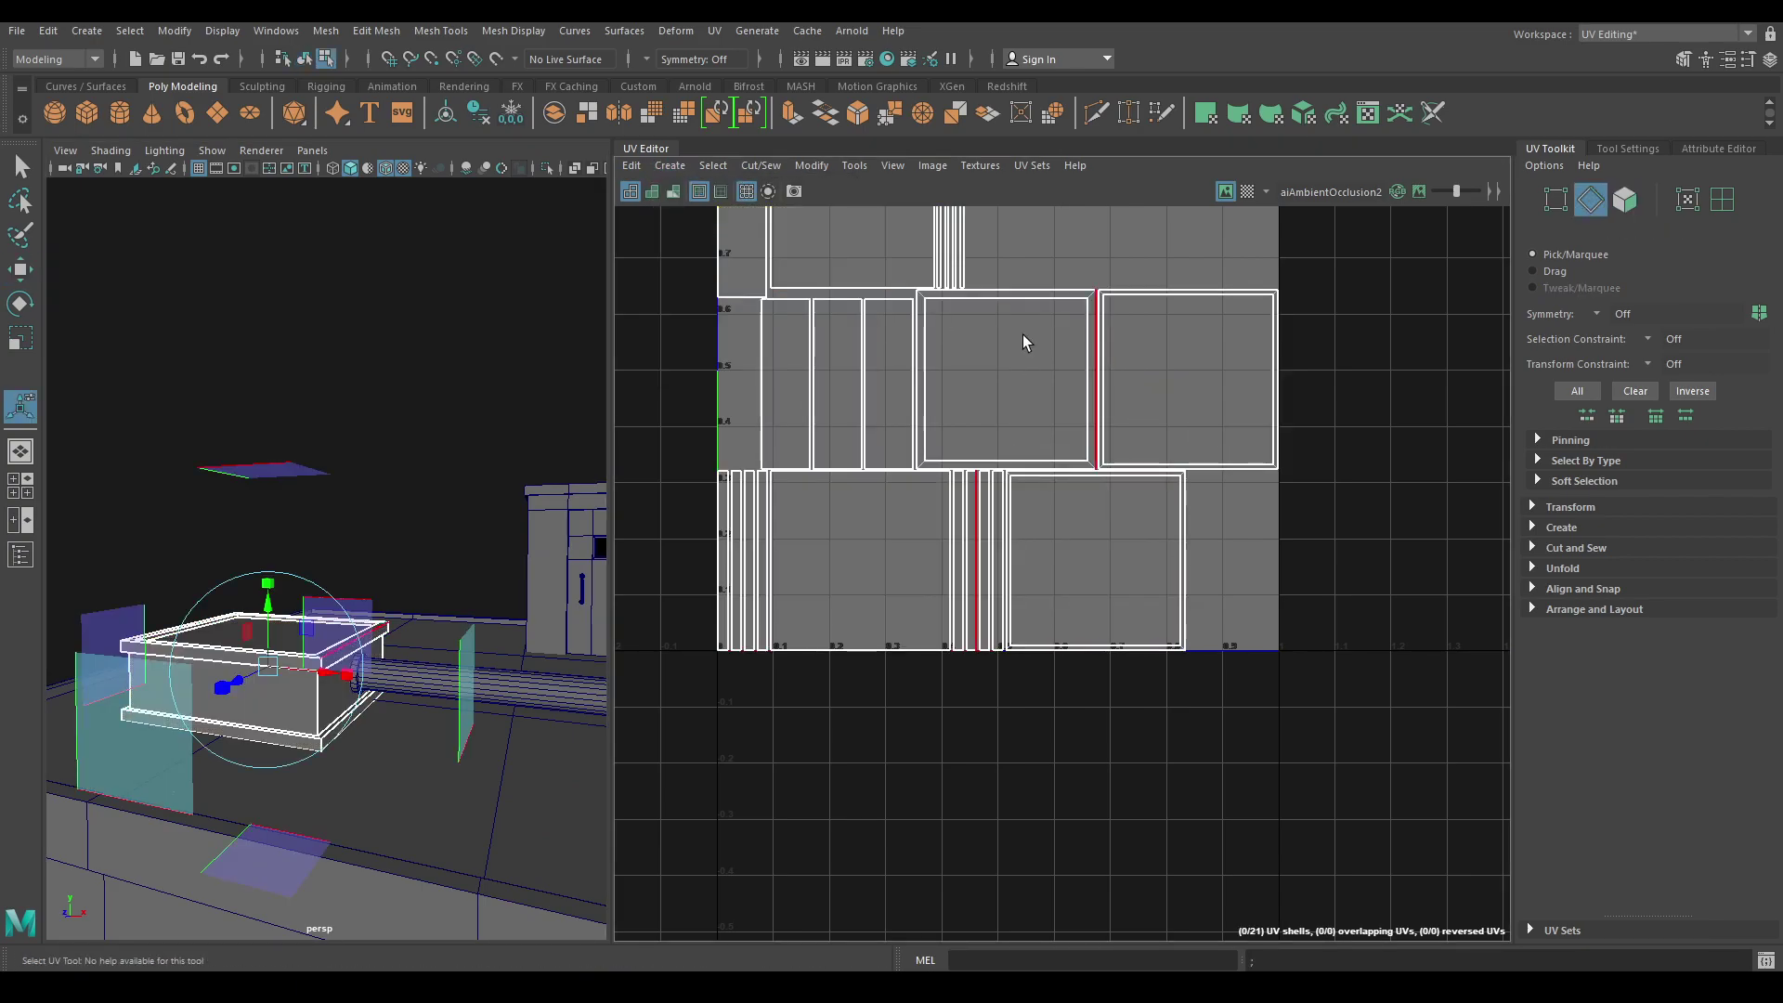
middle_click_drag(1022, 342, 1150, 484, "alt")
double_click(996, 287)
right_click(986, 340)
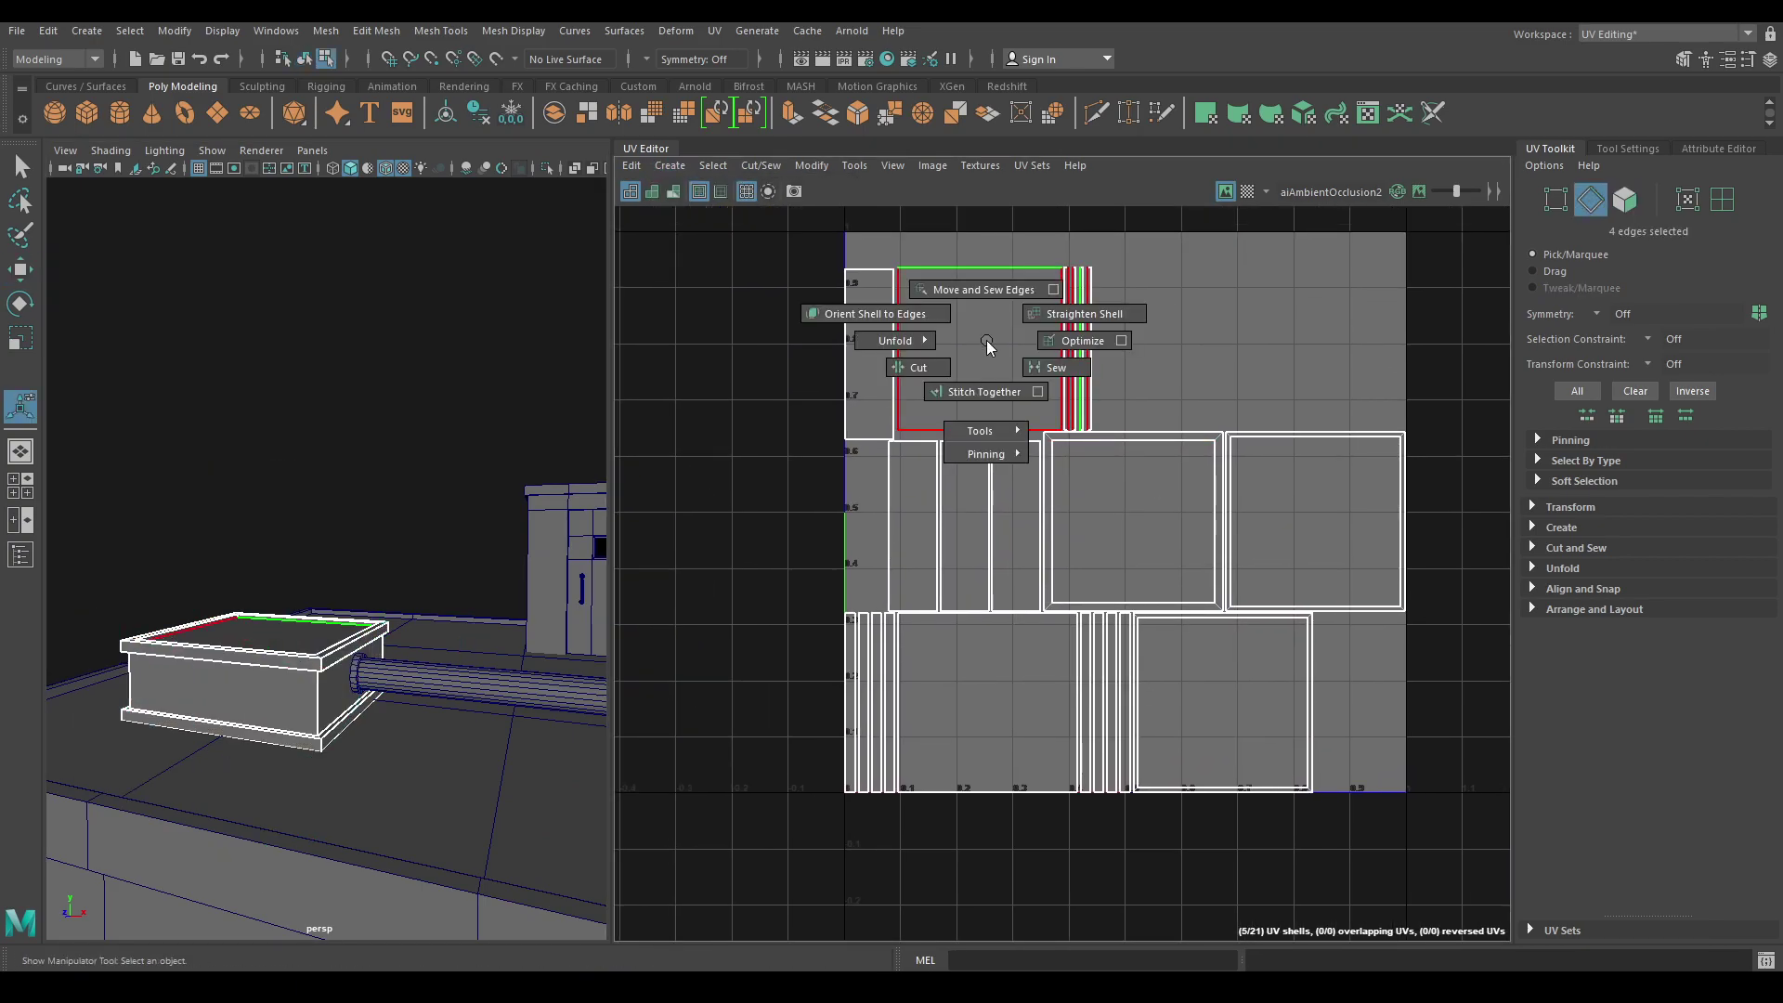
right_click_drag(986, 340, 981, 277, "shift")
middle_click_drag(1178, 286, 1125, 243, "alt")
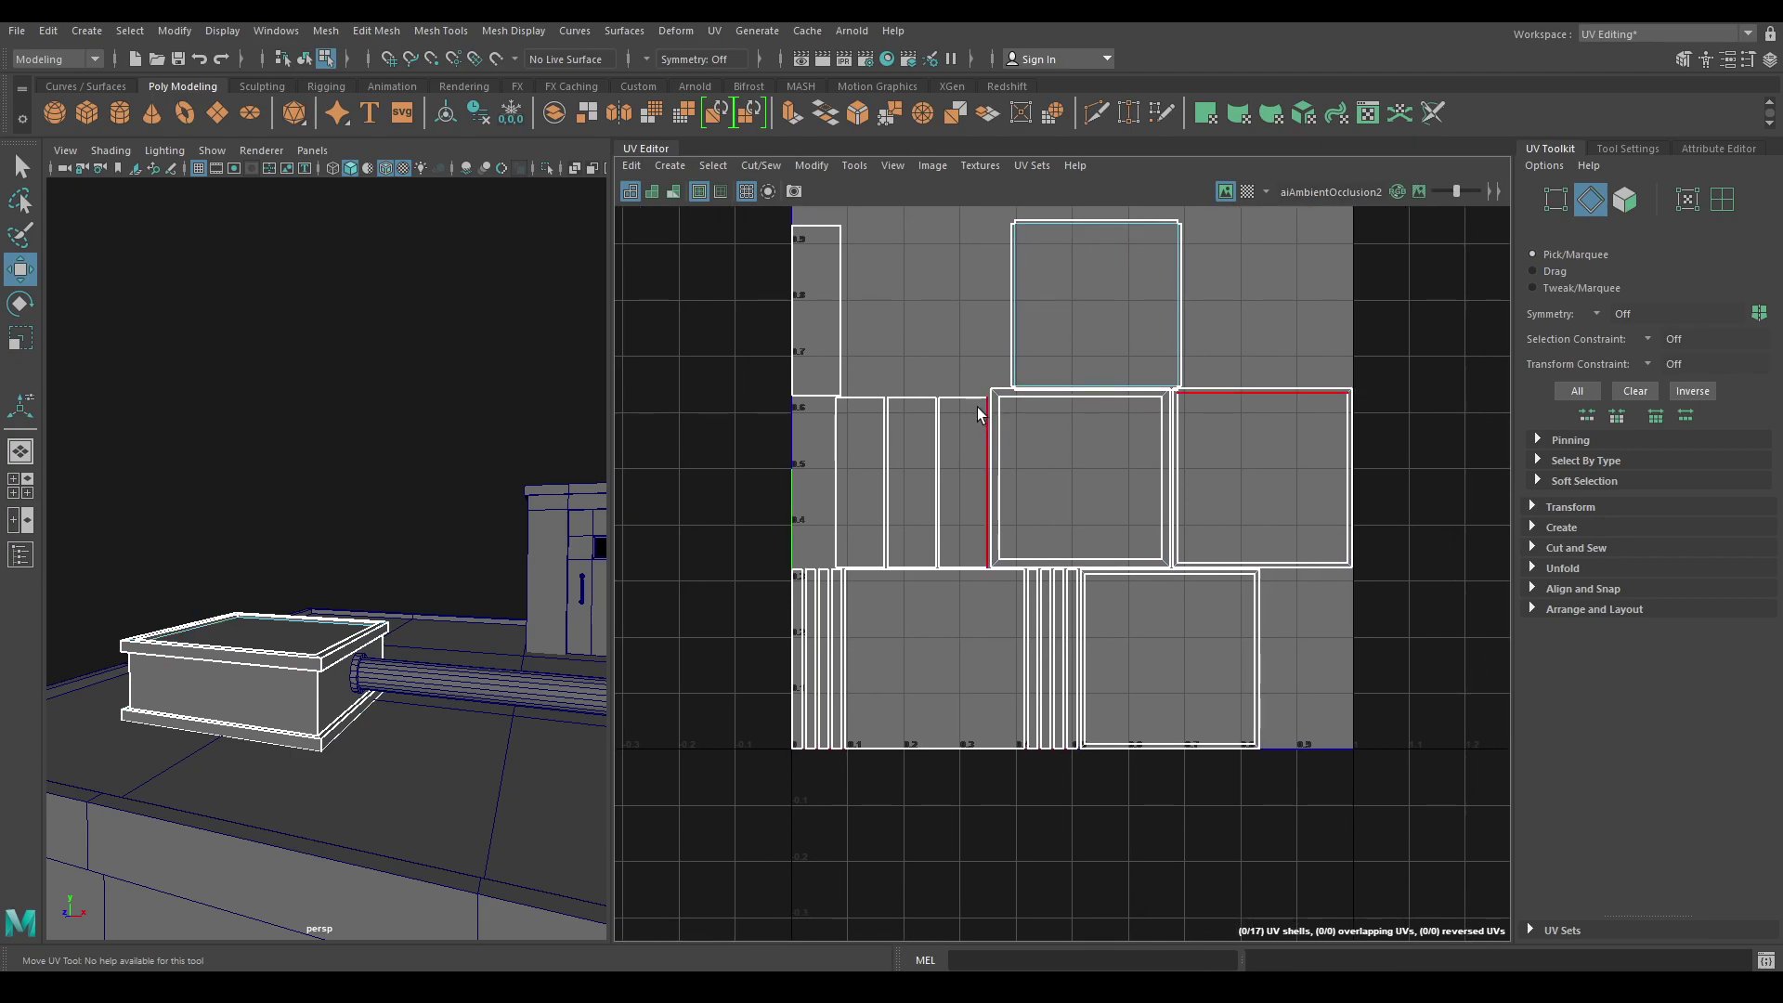
left_click(888, 409)
right_click_drag(929, 408, 933, 349, "shift")
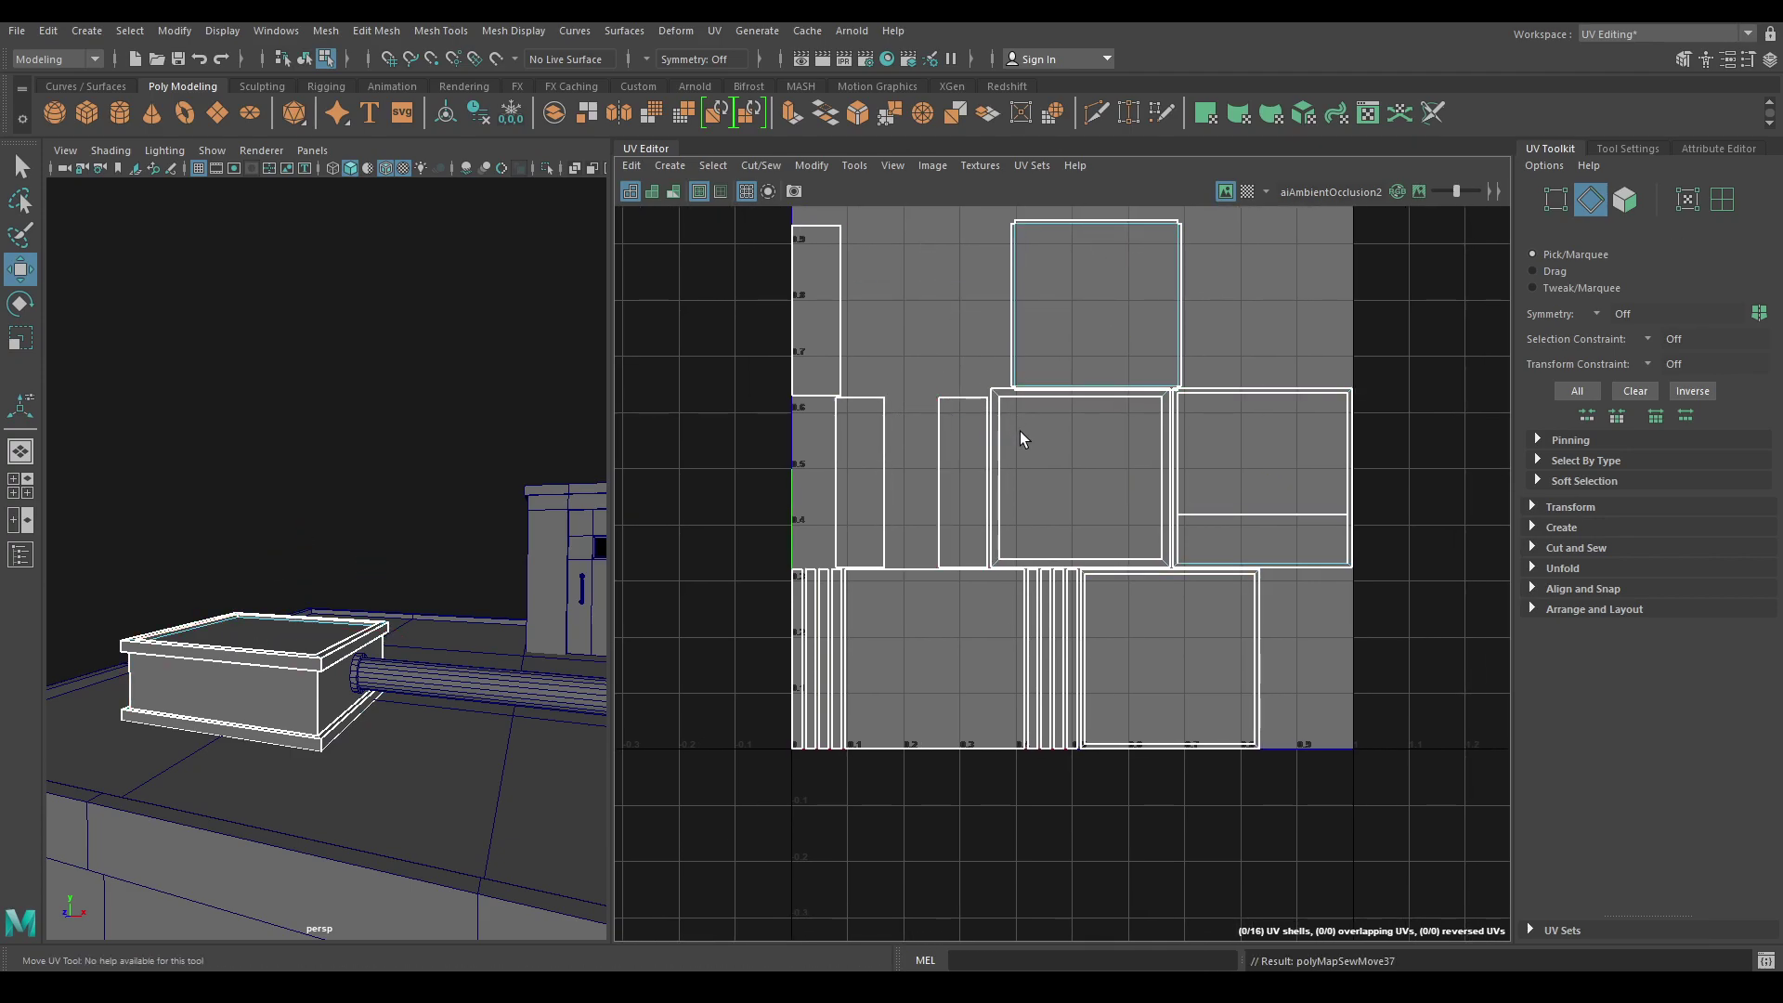
key("ctrl+z")
key("ctrl+z")
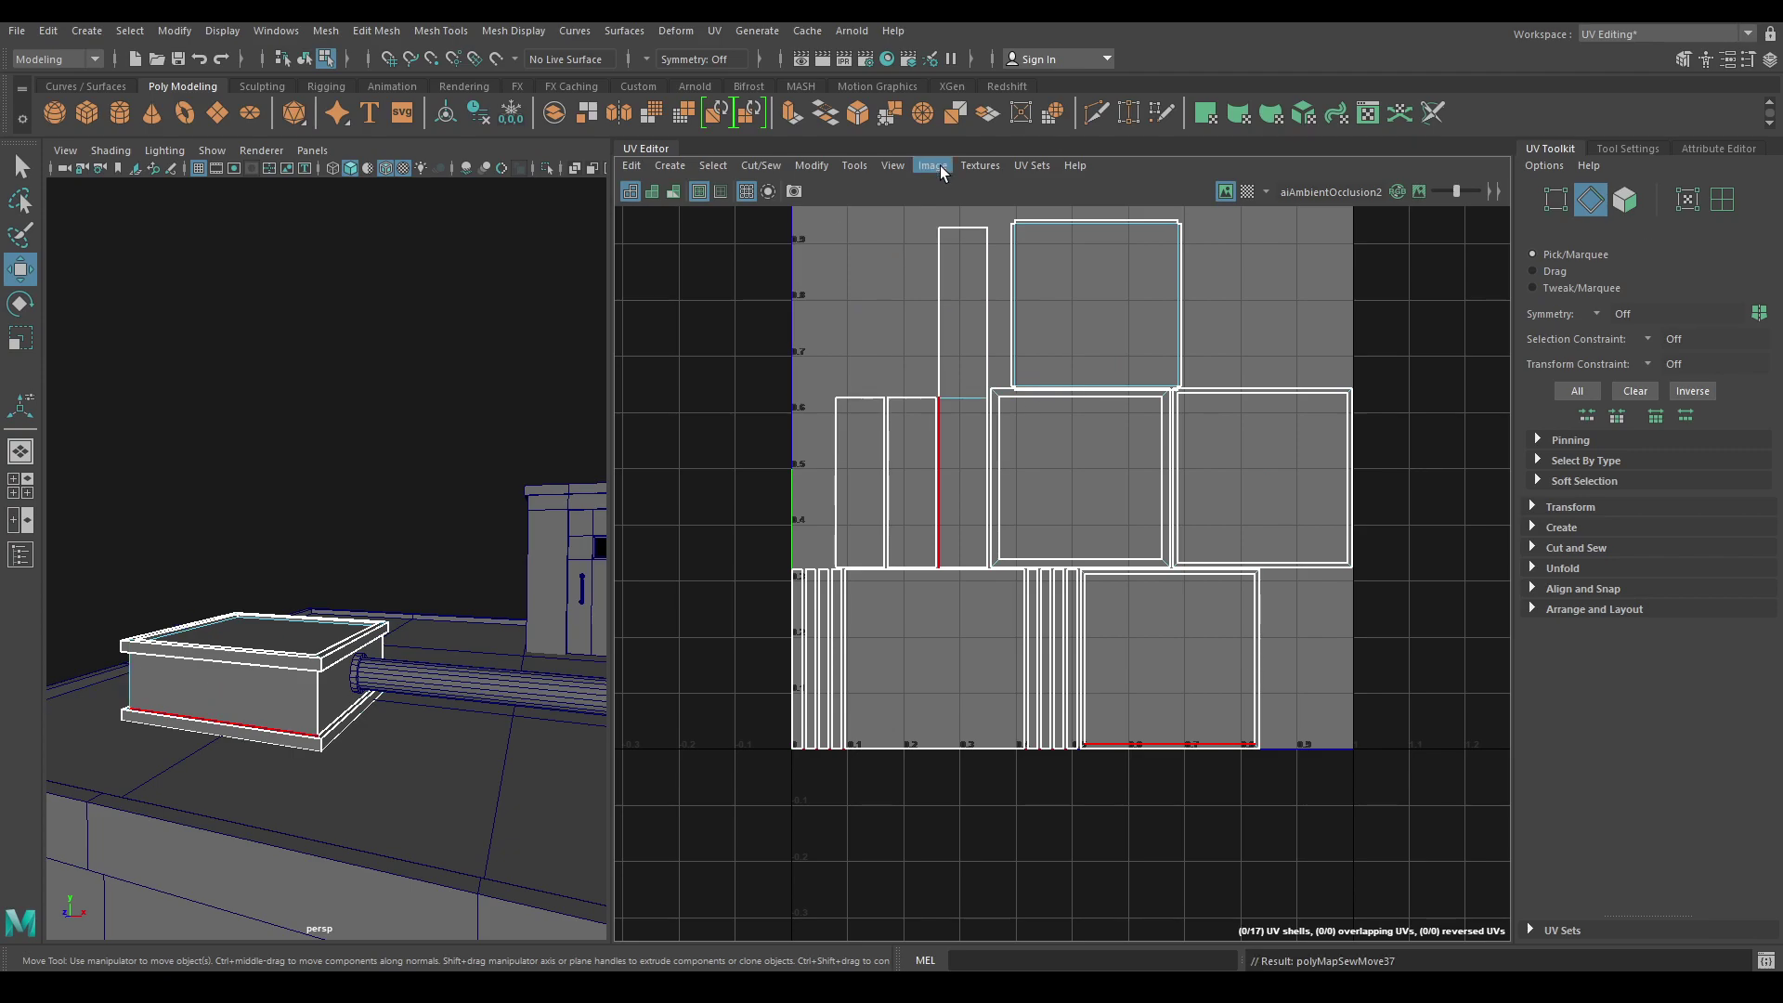
Move and sew the box's side walls end to end into one long strip shell.
left_click(957, 234)
right_click_drag(972, 352, 975, 296, "shift")
middle_click_drag(977, 297, 976, 517, "alt")
left_click(955, 272)
right_click_drag(953, 409, 949, 344, "shift")
Move and sew the four thin outer strips onto the edges of the box's base shell.
middle_click_drag(973, 769, 920, 500, "alt")
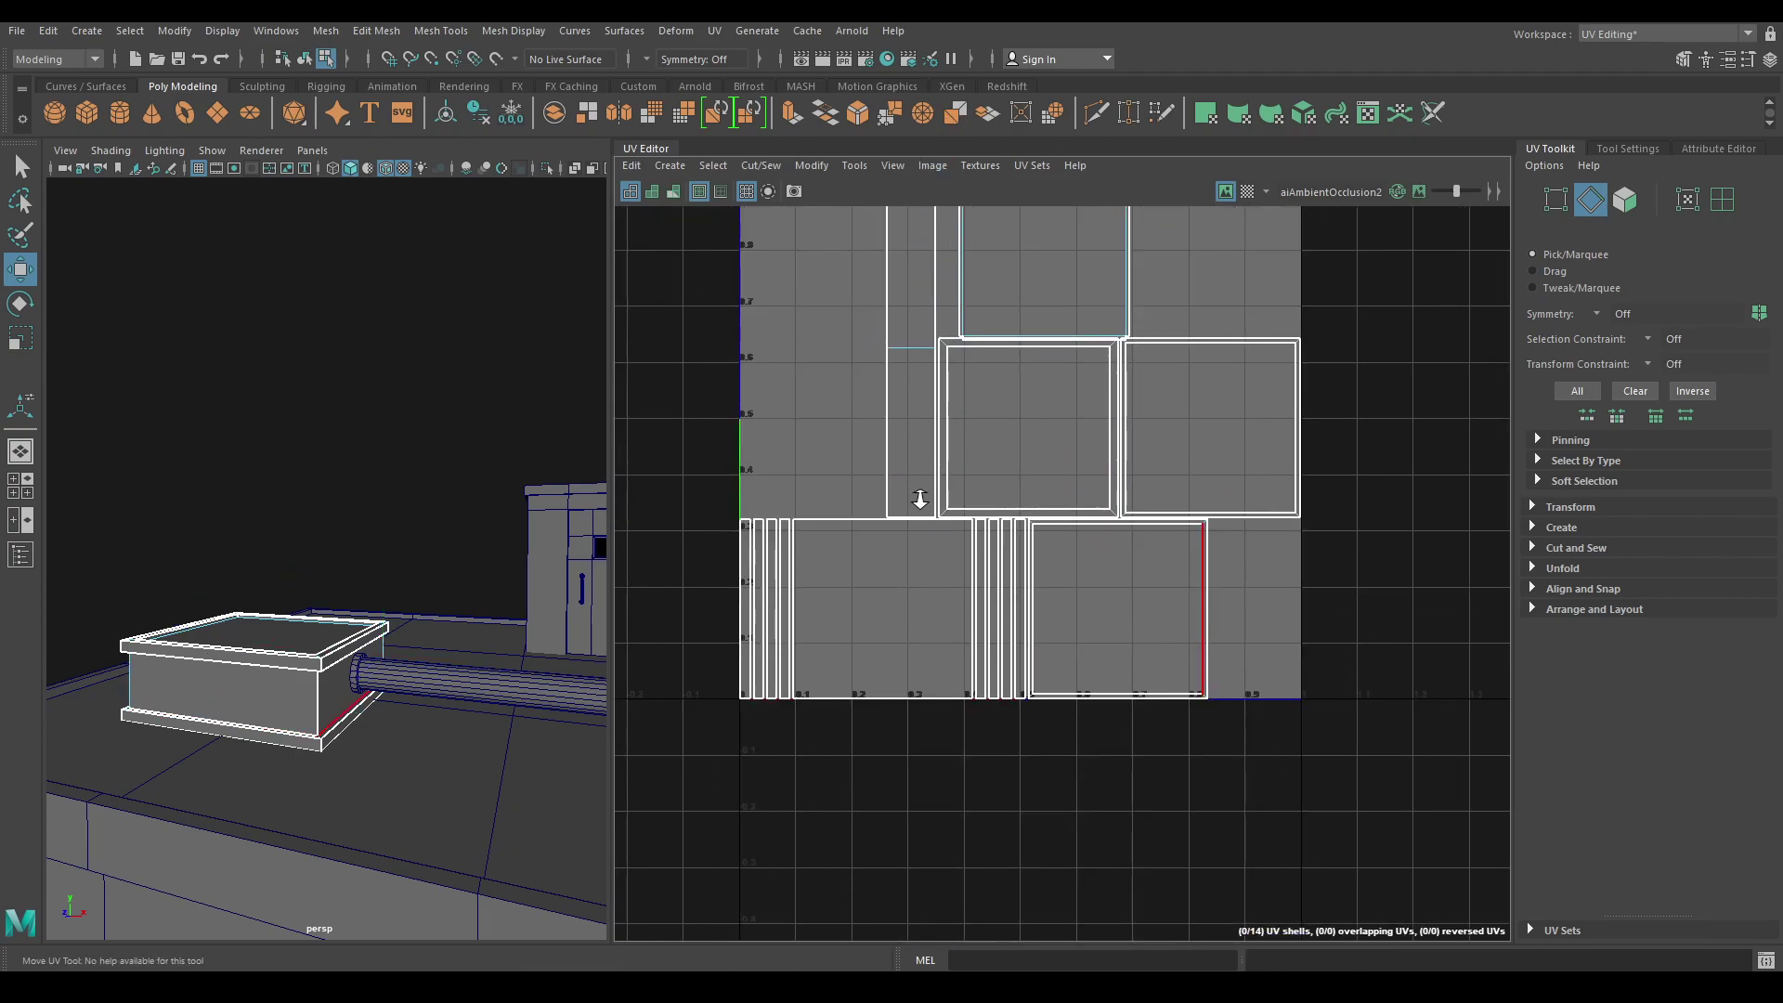
right_click_drag(920, 499, 864, 514, "alt")
double_click(865, 519)
right_click_drag(867, 604, 850, 485, "shift")
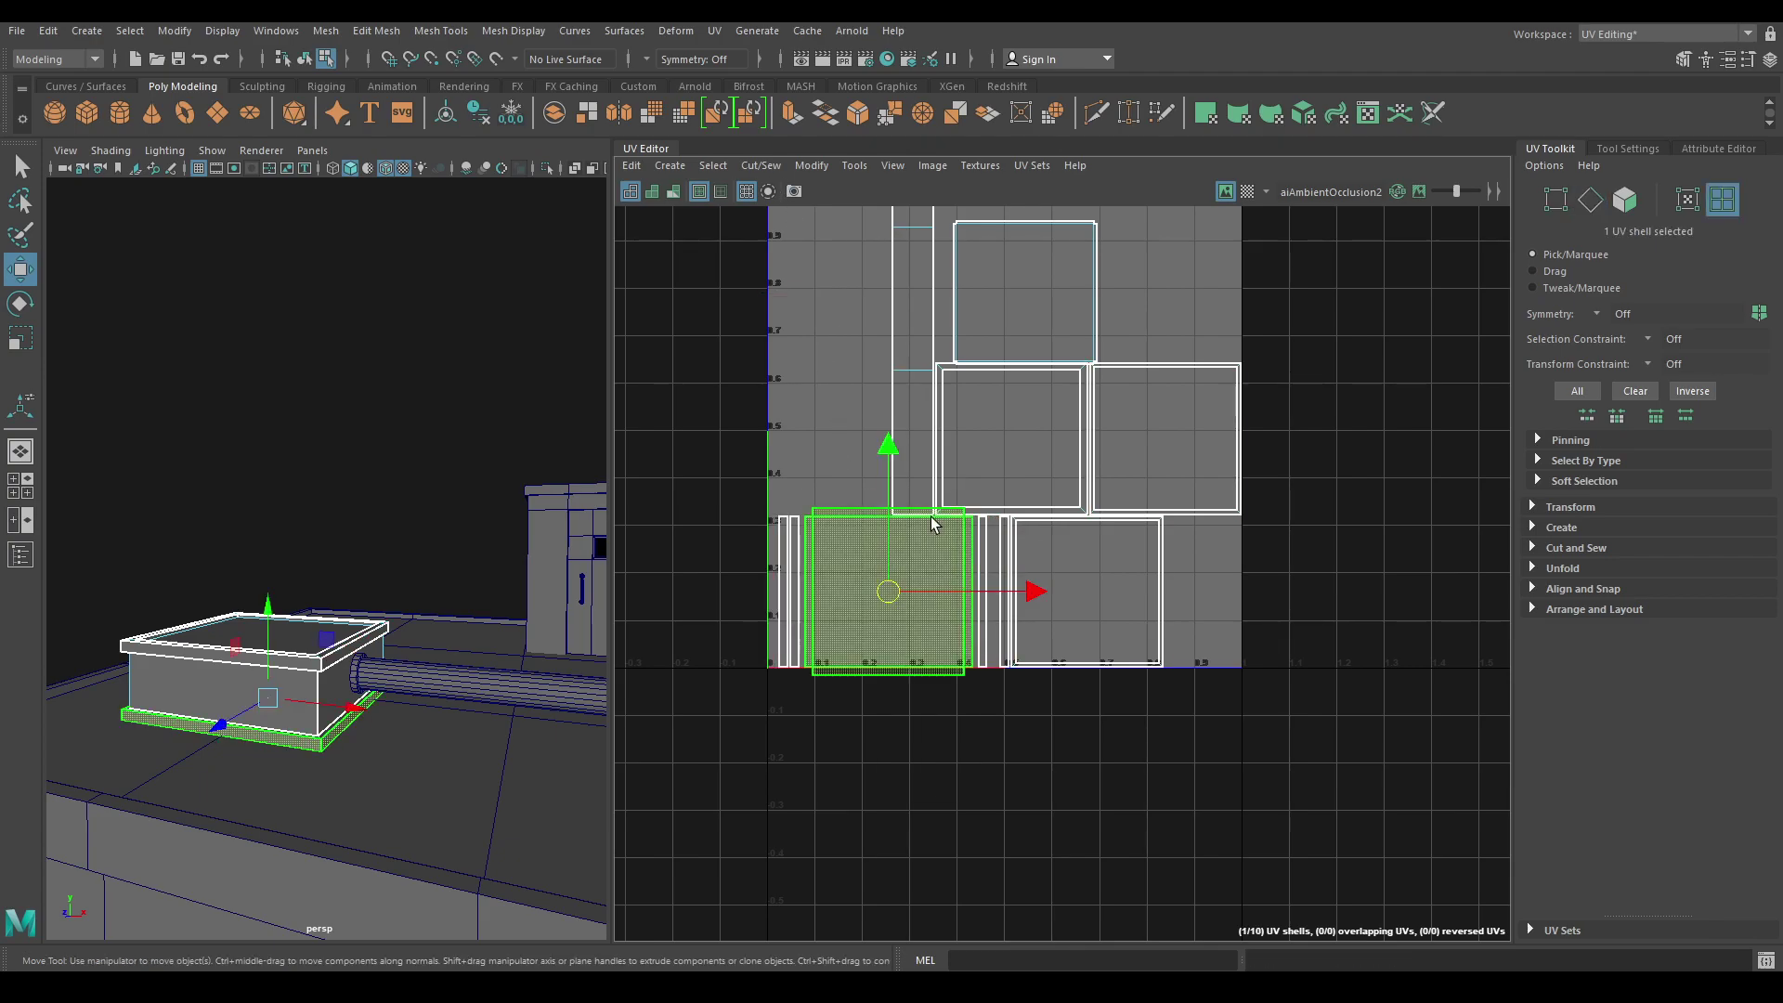
Add the recessed top and side wall shells to the base shell selection and move all three beside the UV tile.
left_click(1006, 307, "shift")
left_click(910, 309, "shift")
middle_click_drag(908, 318, 528, 362)
middle_click_drag(807, 431, 982, 410, "alt")
Move and sew the remaining thin outer strips onto the edges of the box's upper rim shell.
right_click_drag(947, 409, 944, 293)
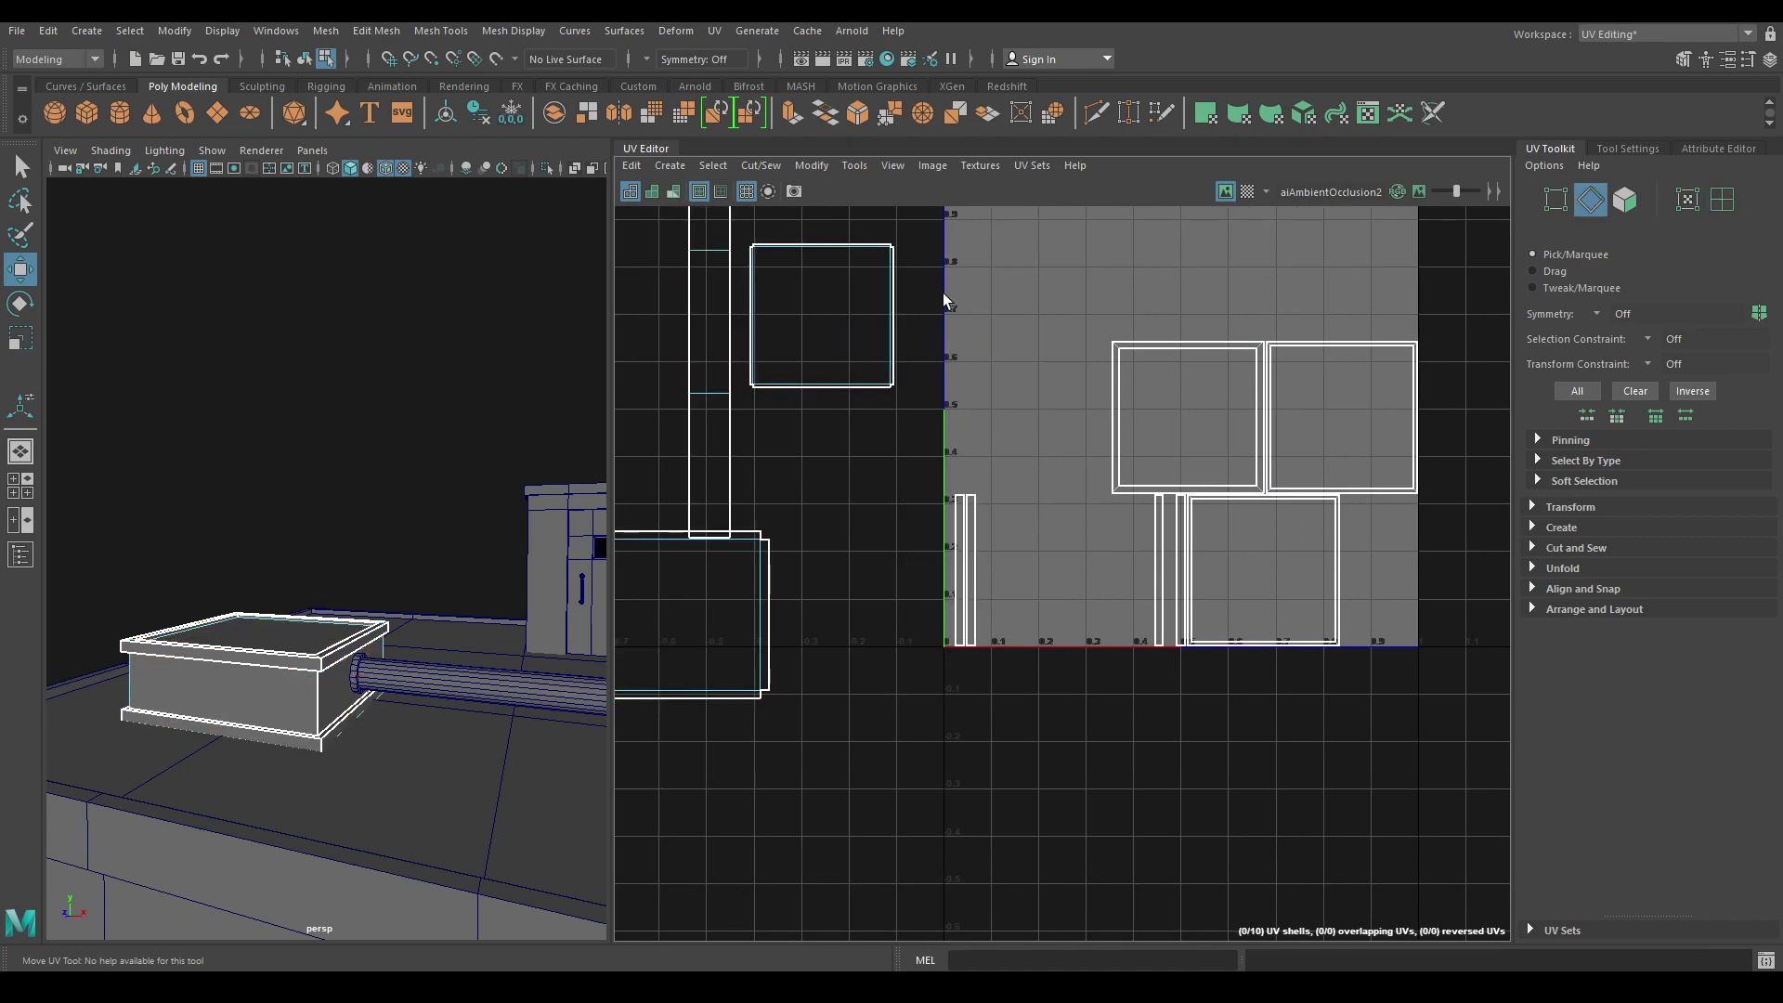
left_click(985, 518)
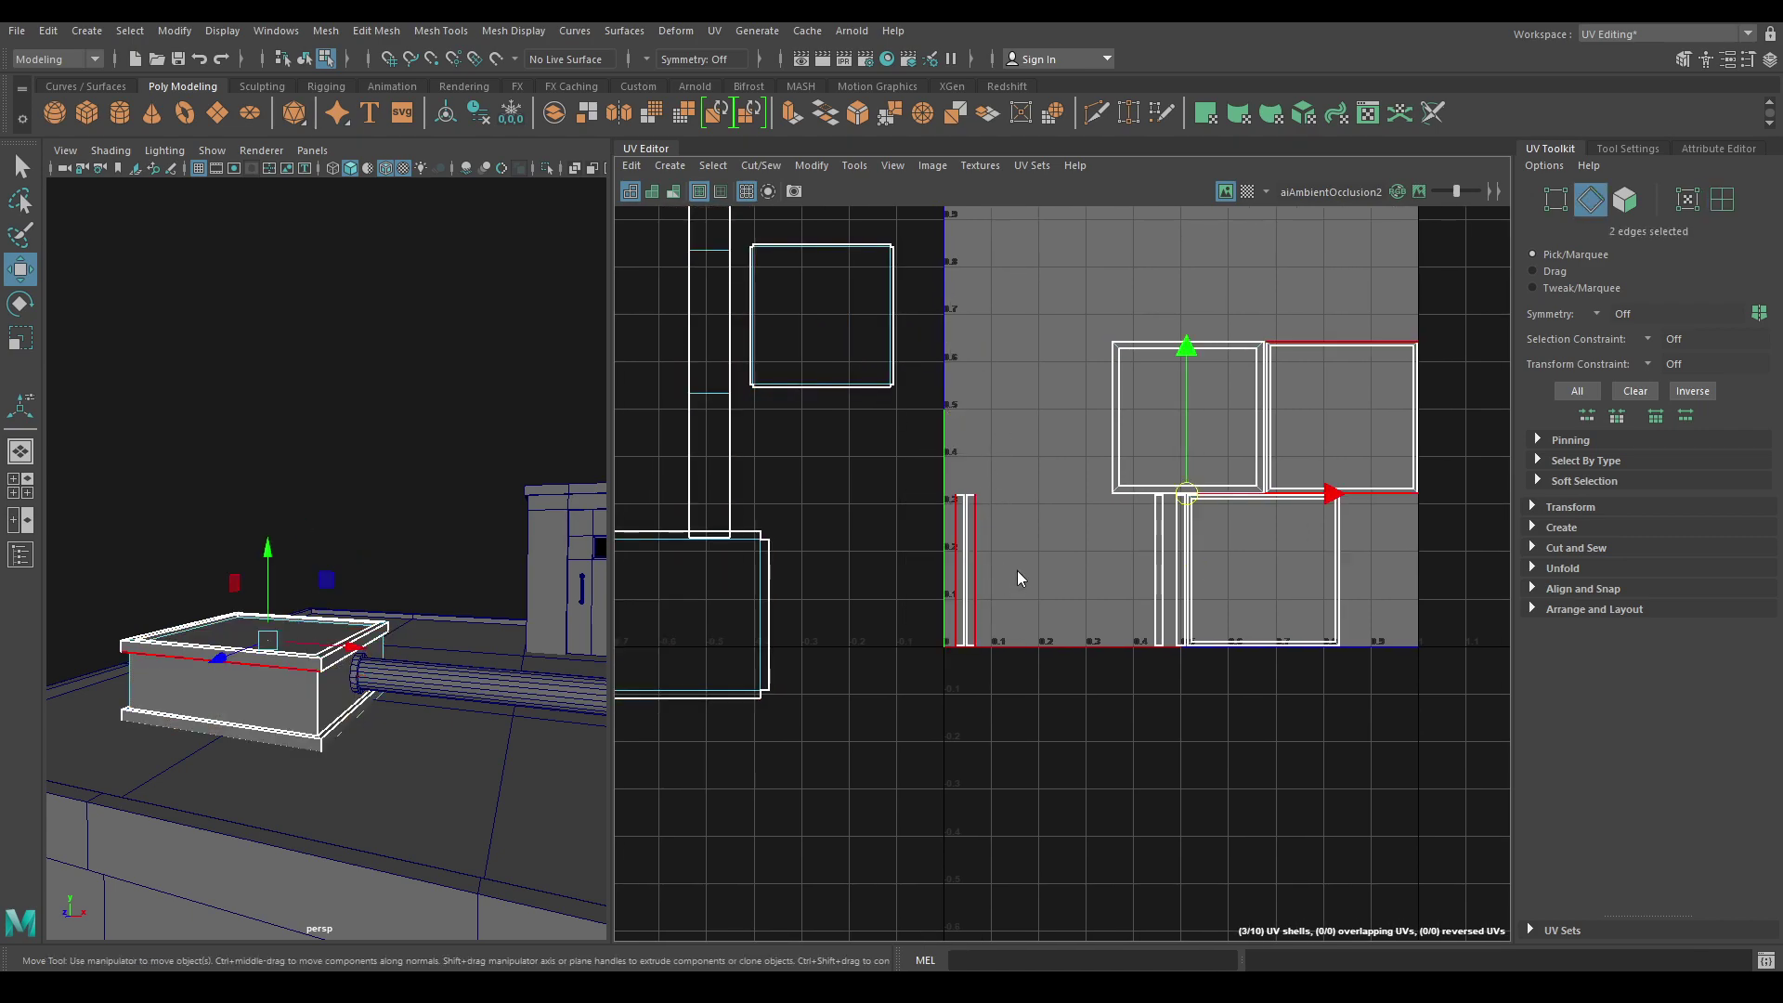
key("g")
left_click(1141, 545)
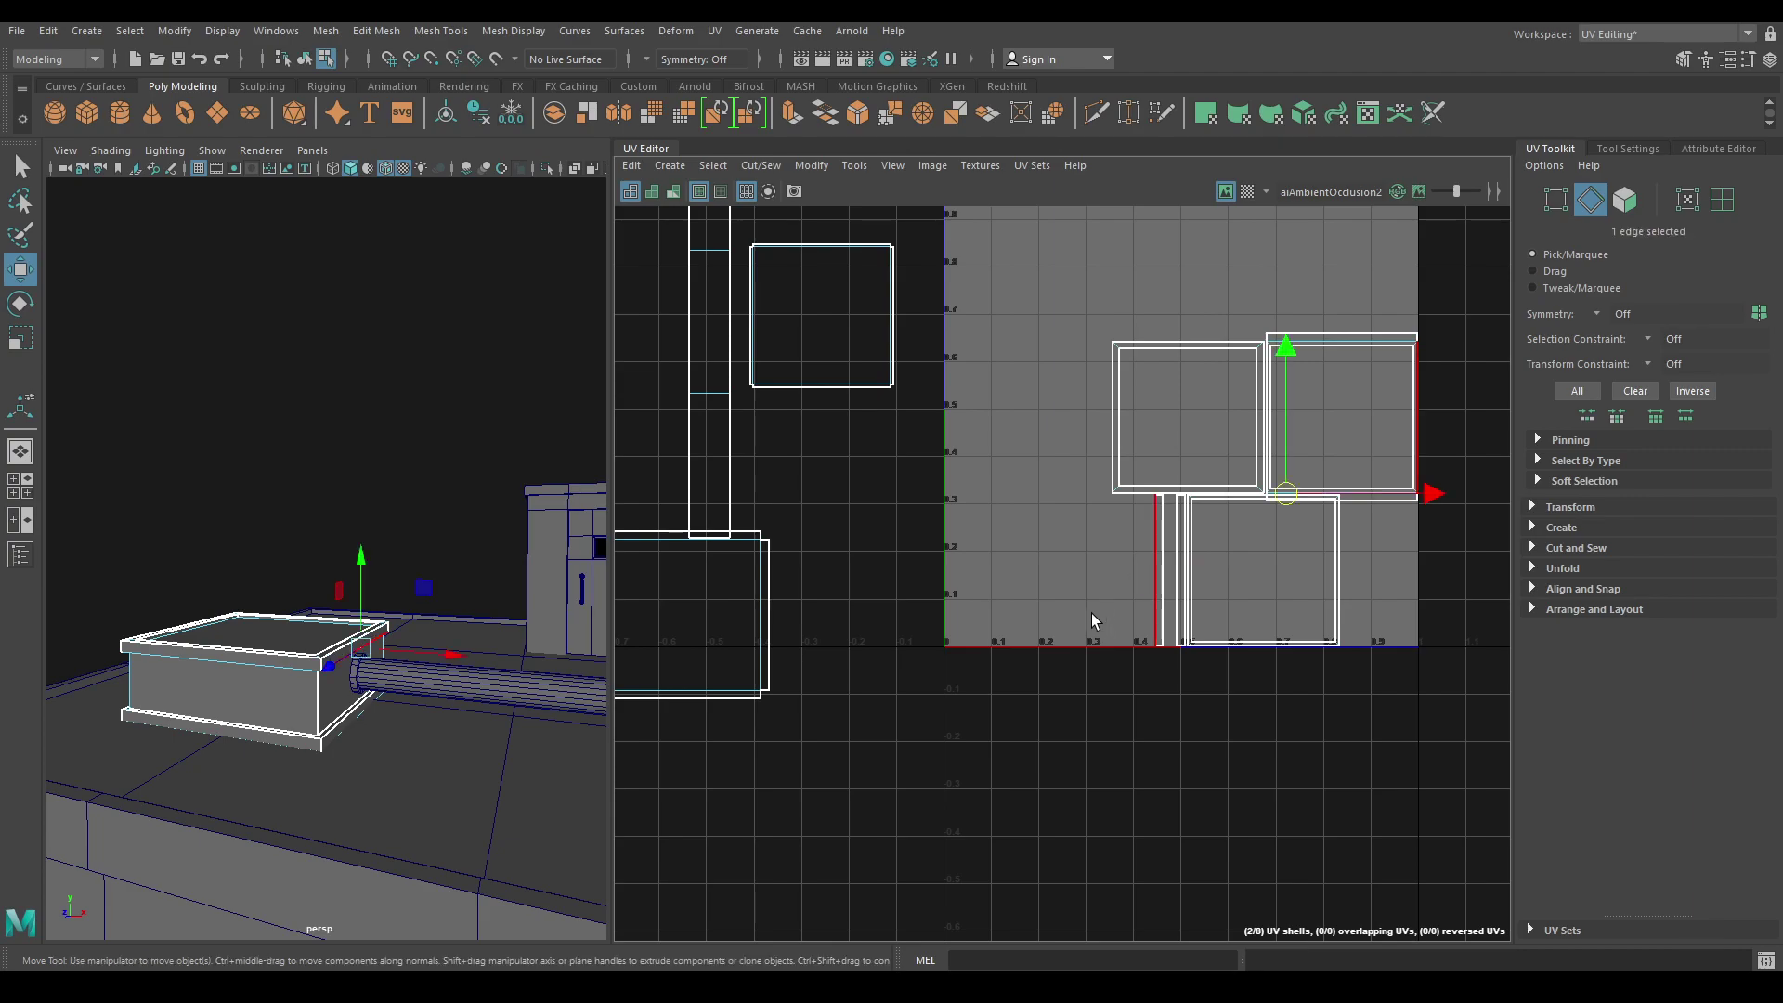
key("g")
left_click(1163, 538)
scroll(1077, 437, "down", 2)
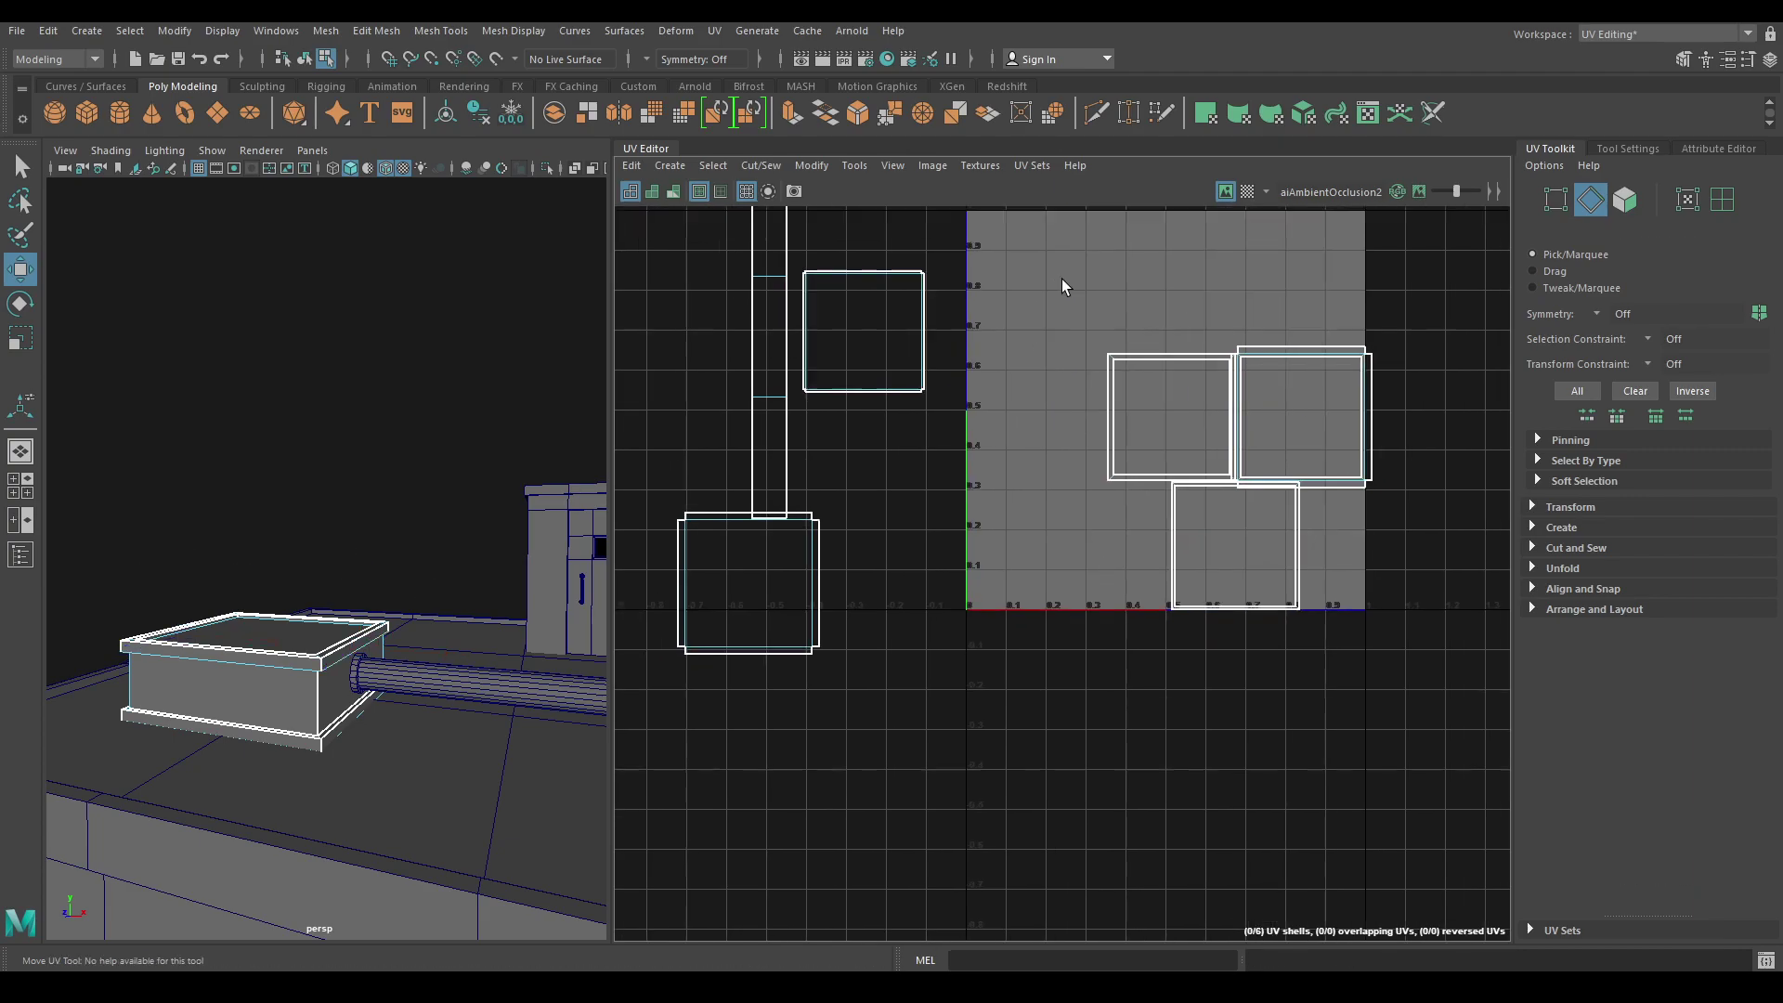
Move and sew the two remaining square frame shells to the adjoining upper rim and base shells.
left_click(1109, 401)
right_click_drag(1072, 316, 1108, 429, "shift")
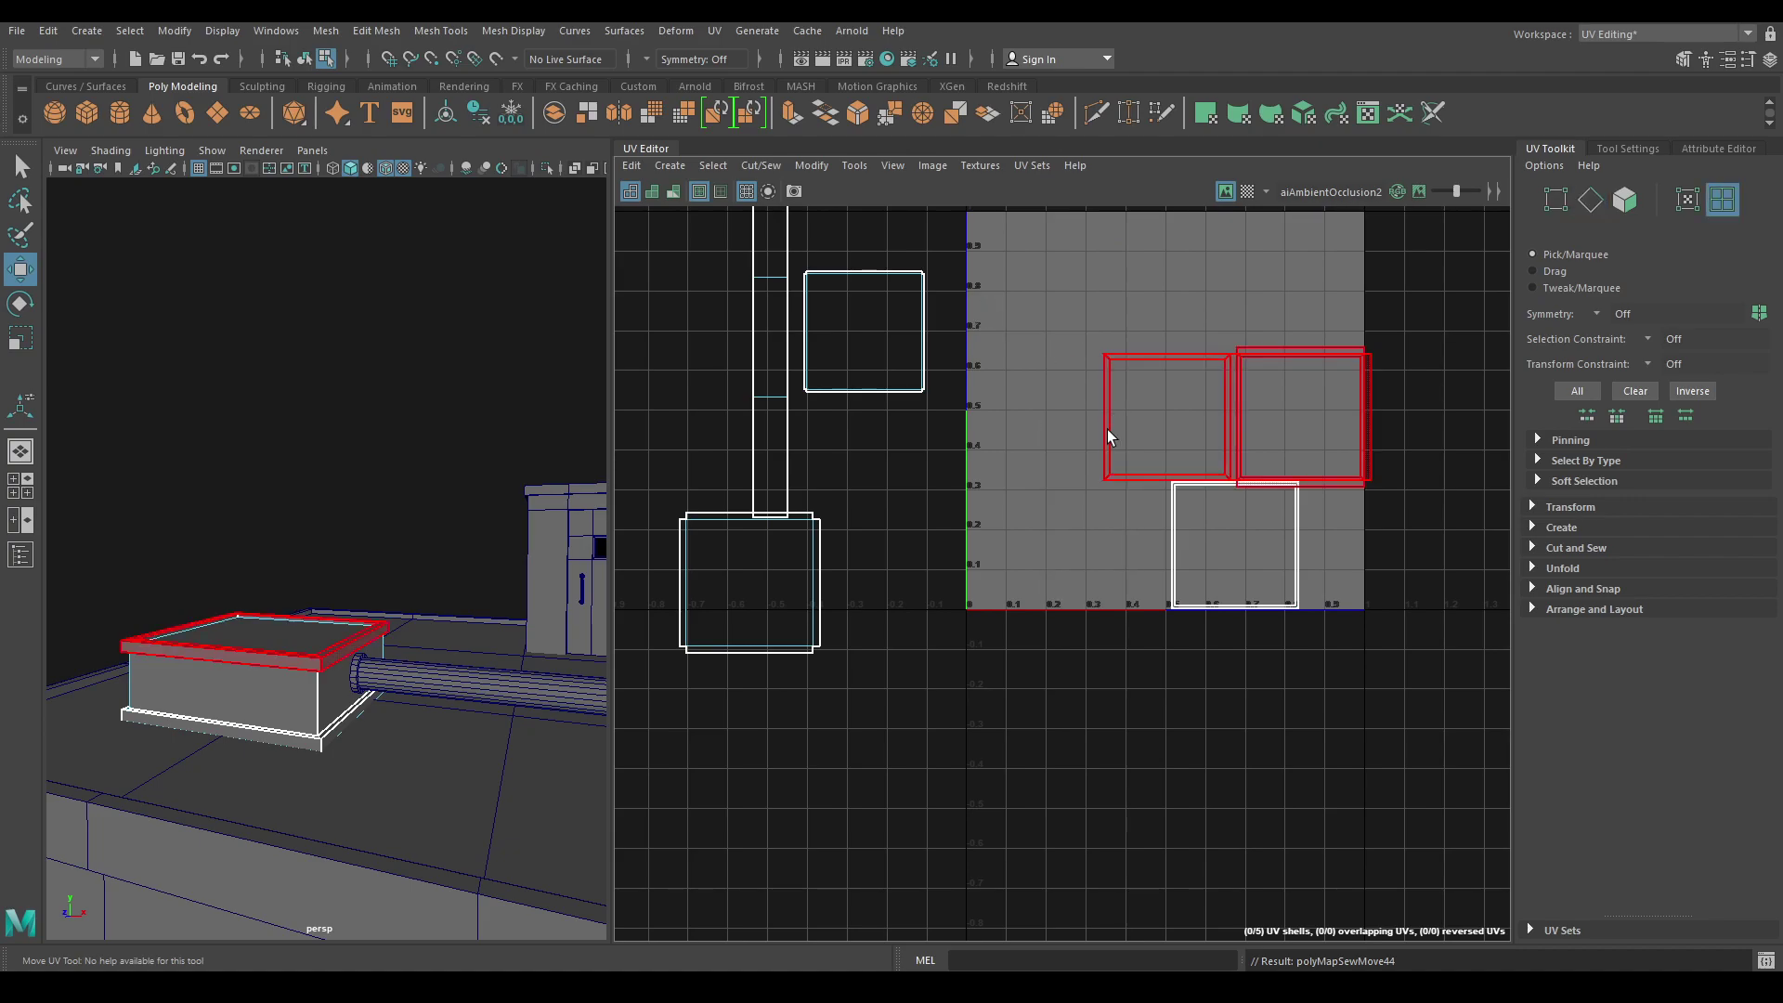
left_click(1159, 545)
right_click_drag(1080, 314, 1152, 546, "shift")
Select all four of the rooftop box's UV shells and lay them out in the UV tile.
scroll(1151, 545, "down", 3)
right_click_drag(1088, 431, 1008, 404)
left_click_drag(724, 279, 1236, 576)
right_click_drag(1136, 288, 1010, 340, "shift")
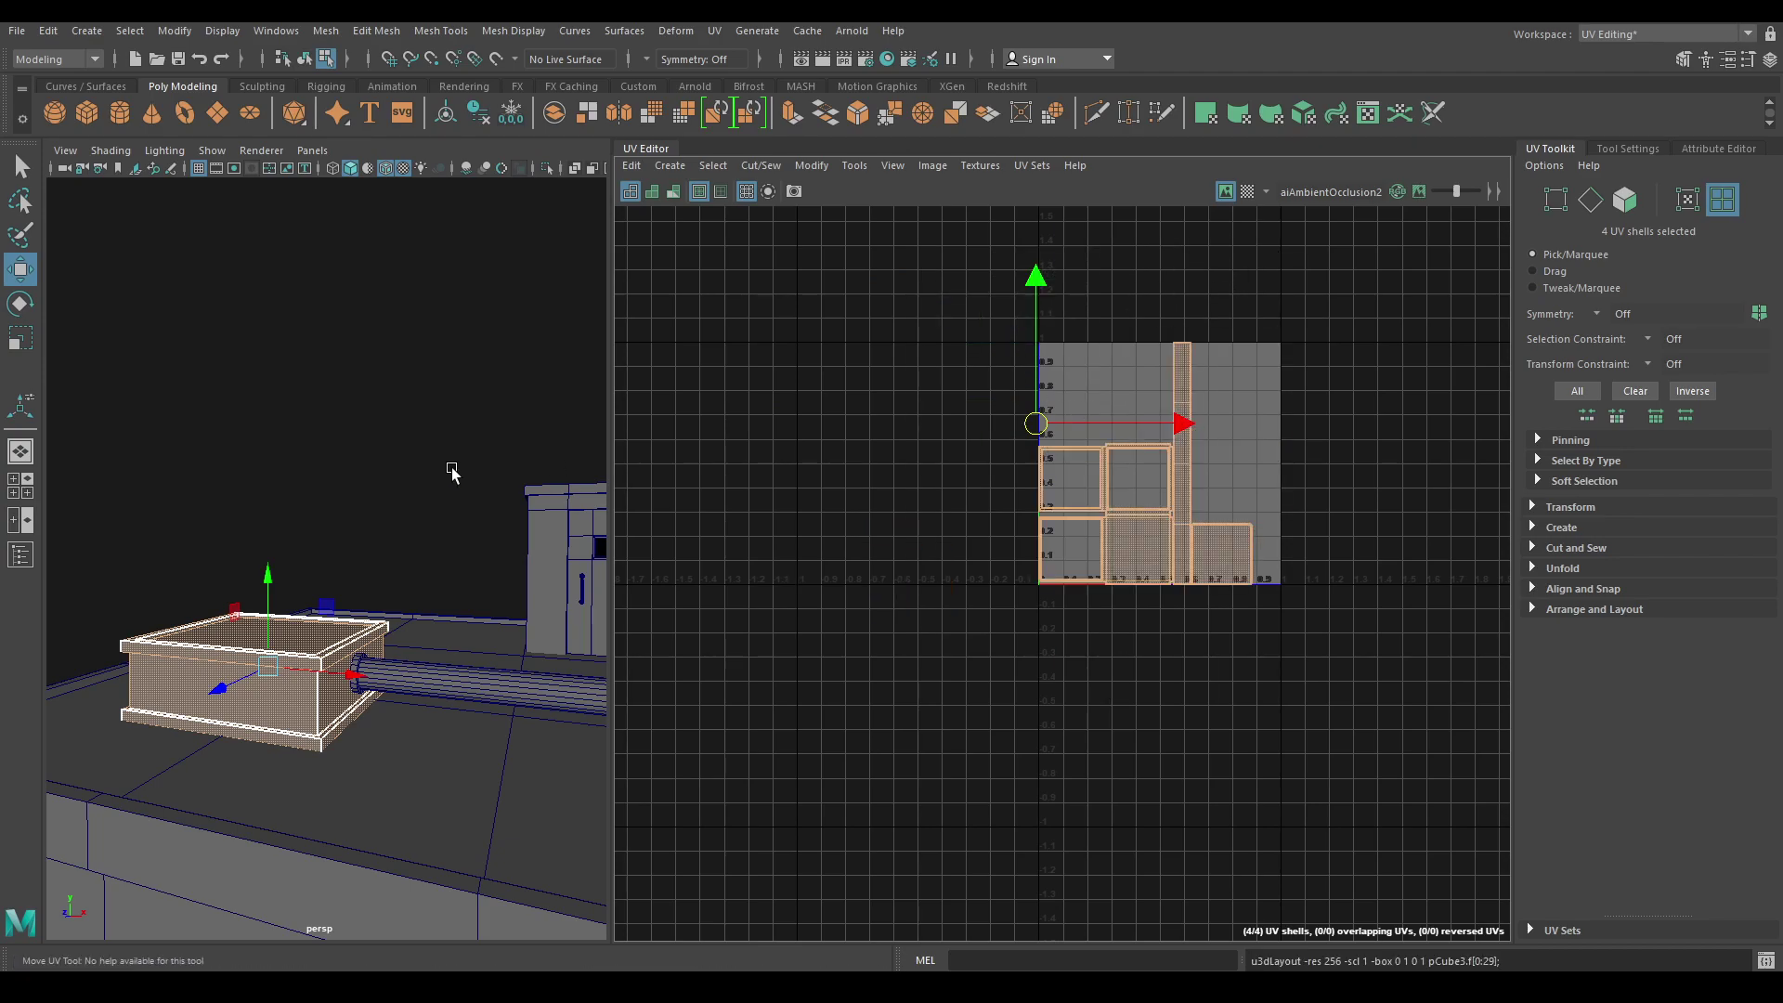
Turn on the checker map and examine the rooftop box's texture distribution from several sides.
right_click_drag(335, 472, 399, 442)
left_click(1247, 192)
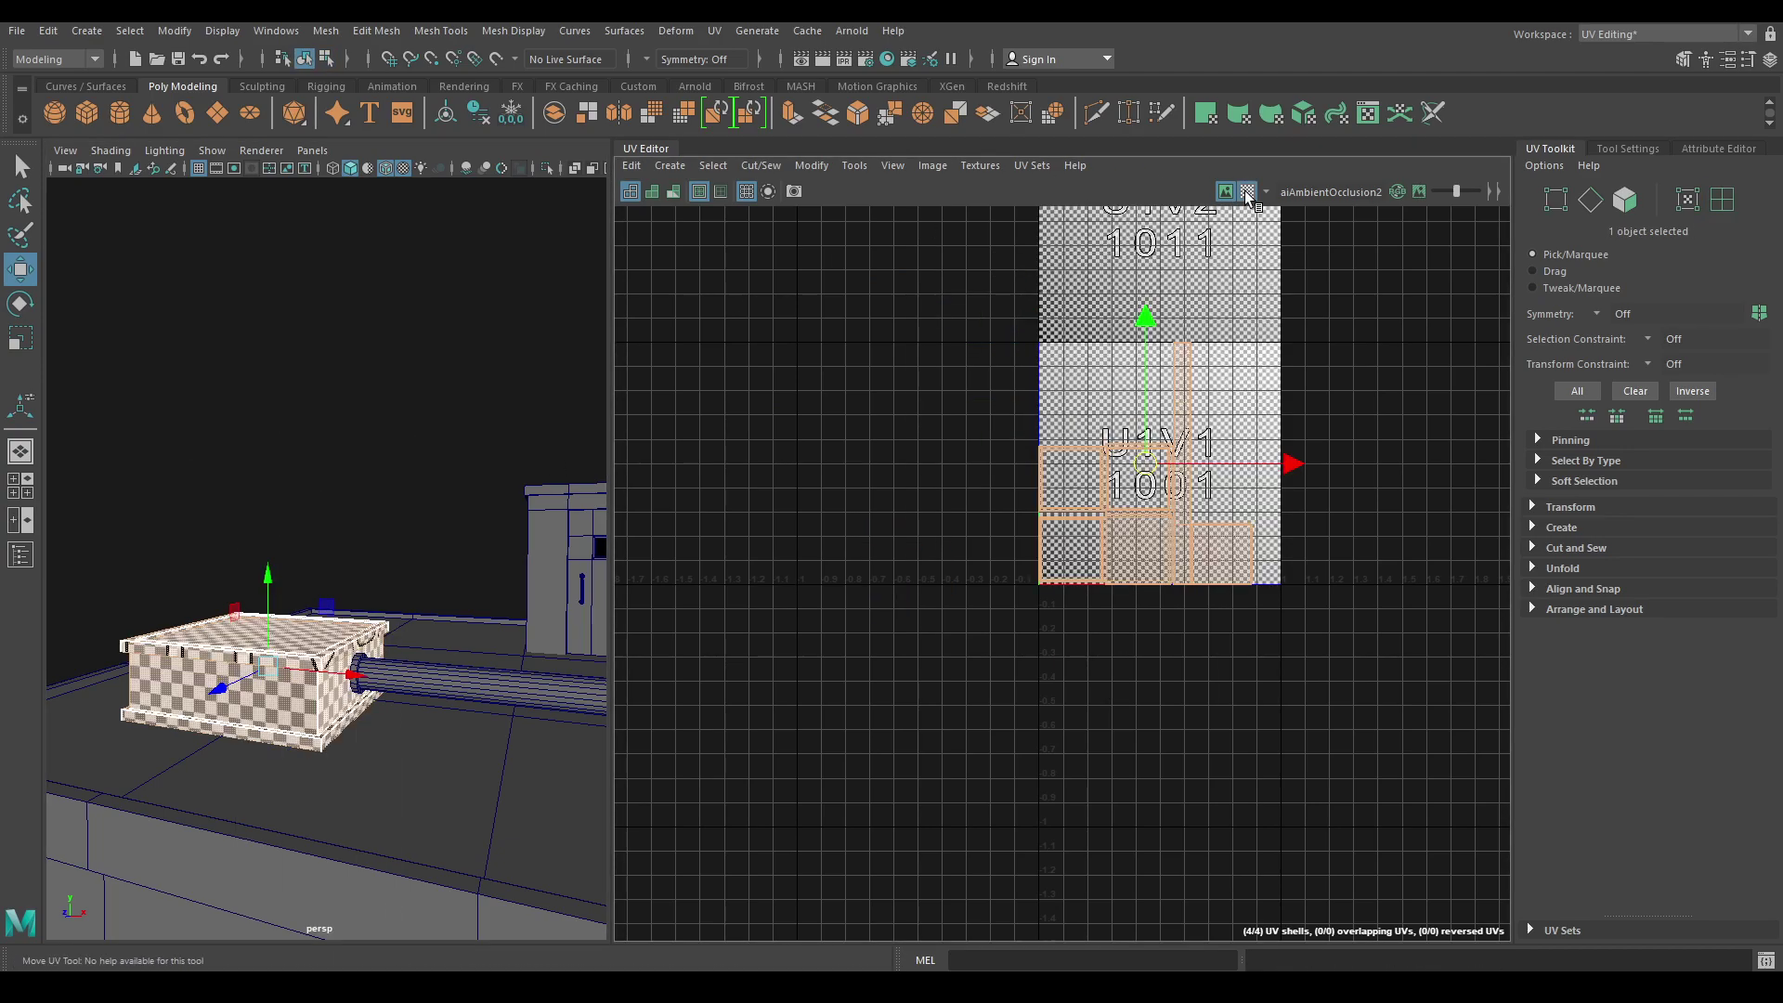
mouse_move(429, 485)
left_mouse_down("alt")
mouse_move(418, 465)
mouse_move(406, 478)
left_mouse_up("alt")
left_click(404, 457)
scroll(376, 578, "up", 4)
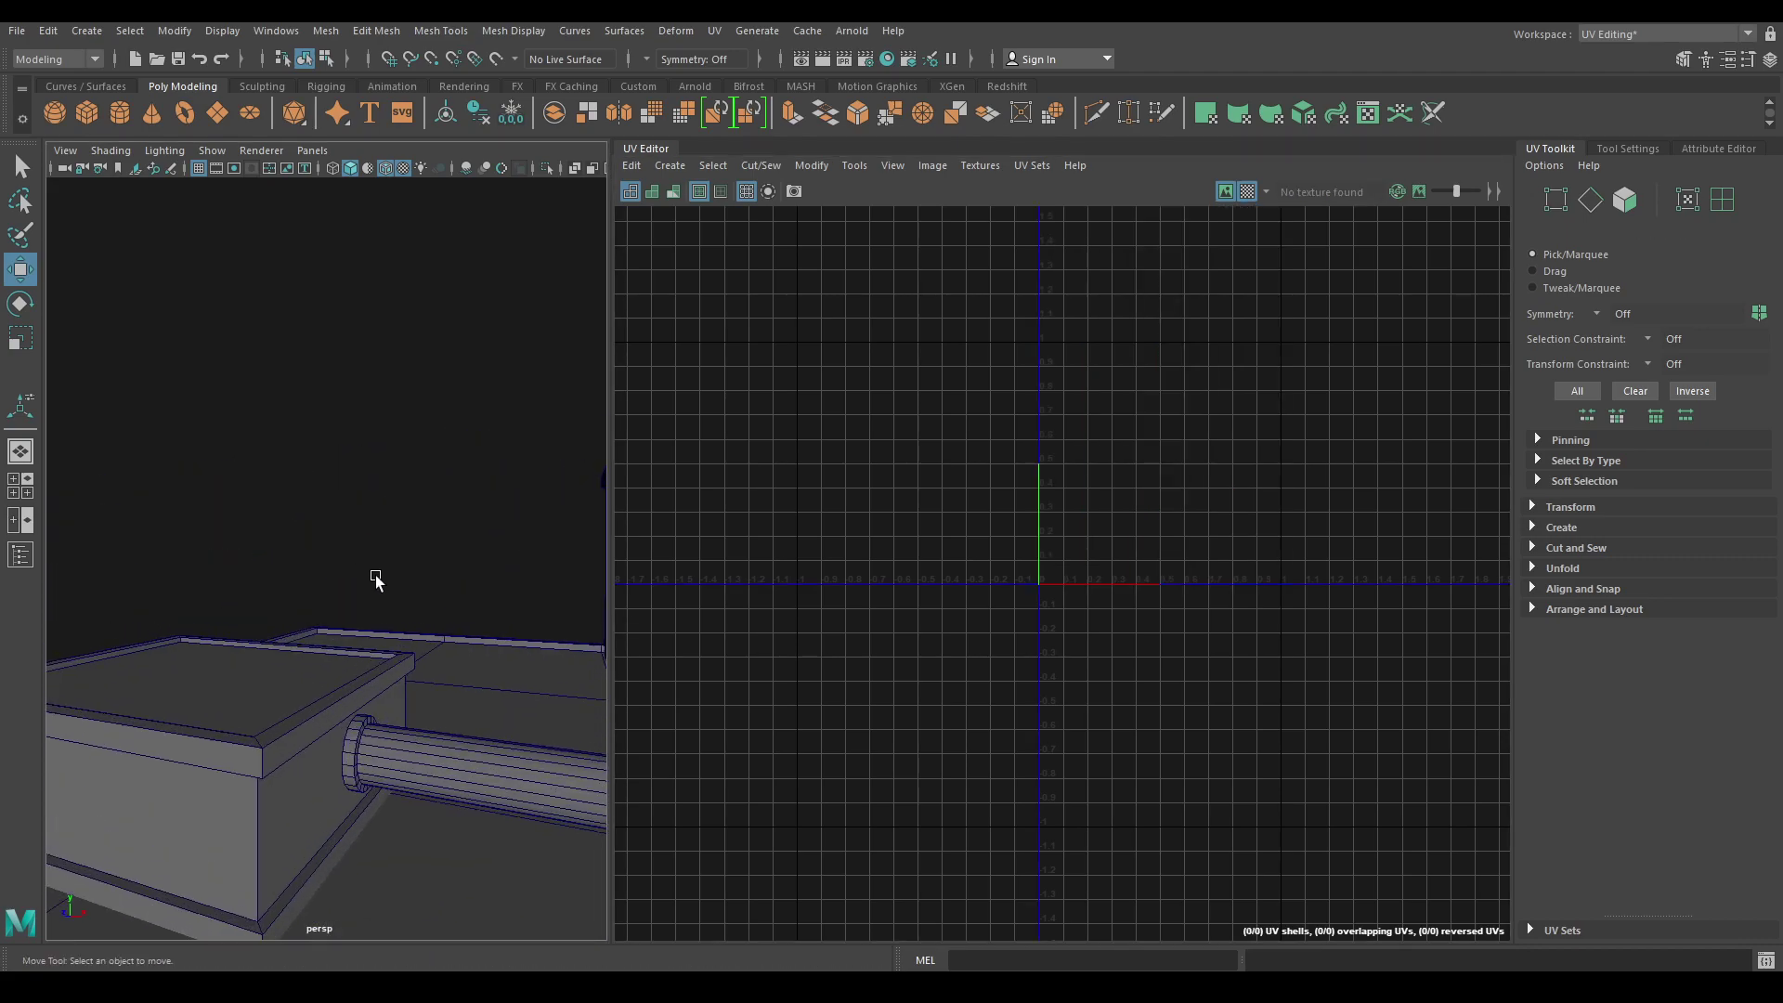
left_click_drag(357, 568, 430, 492, "alt")
left_click(380, 532)
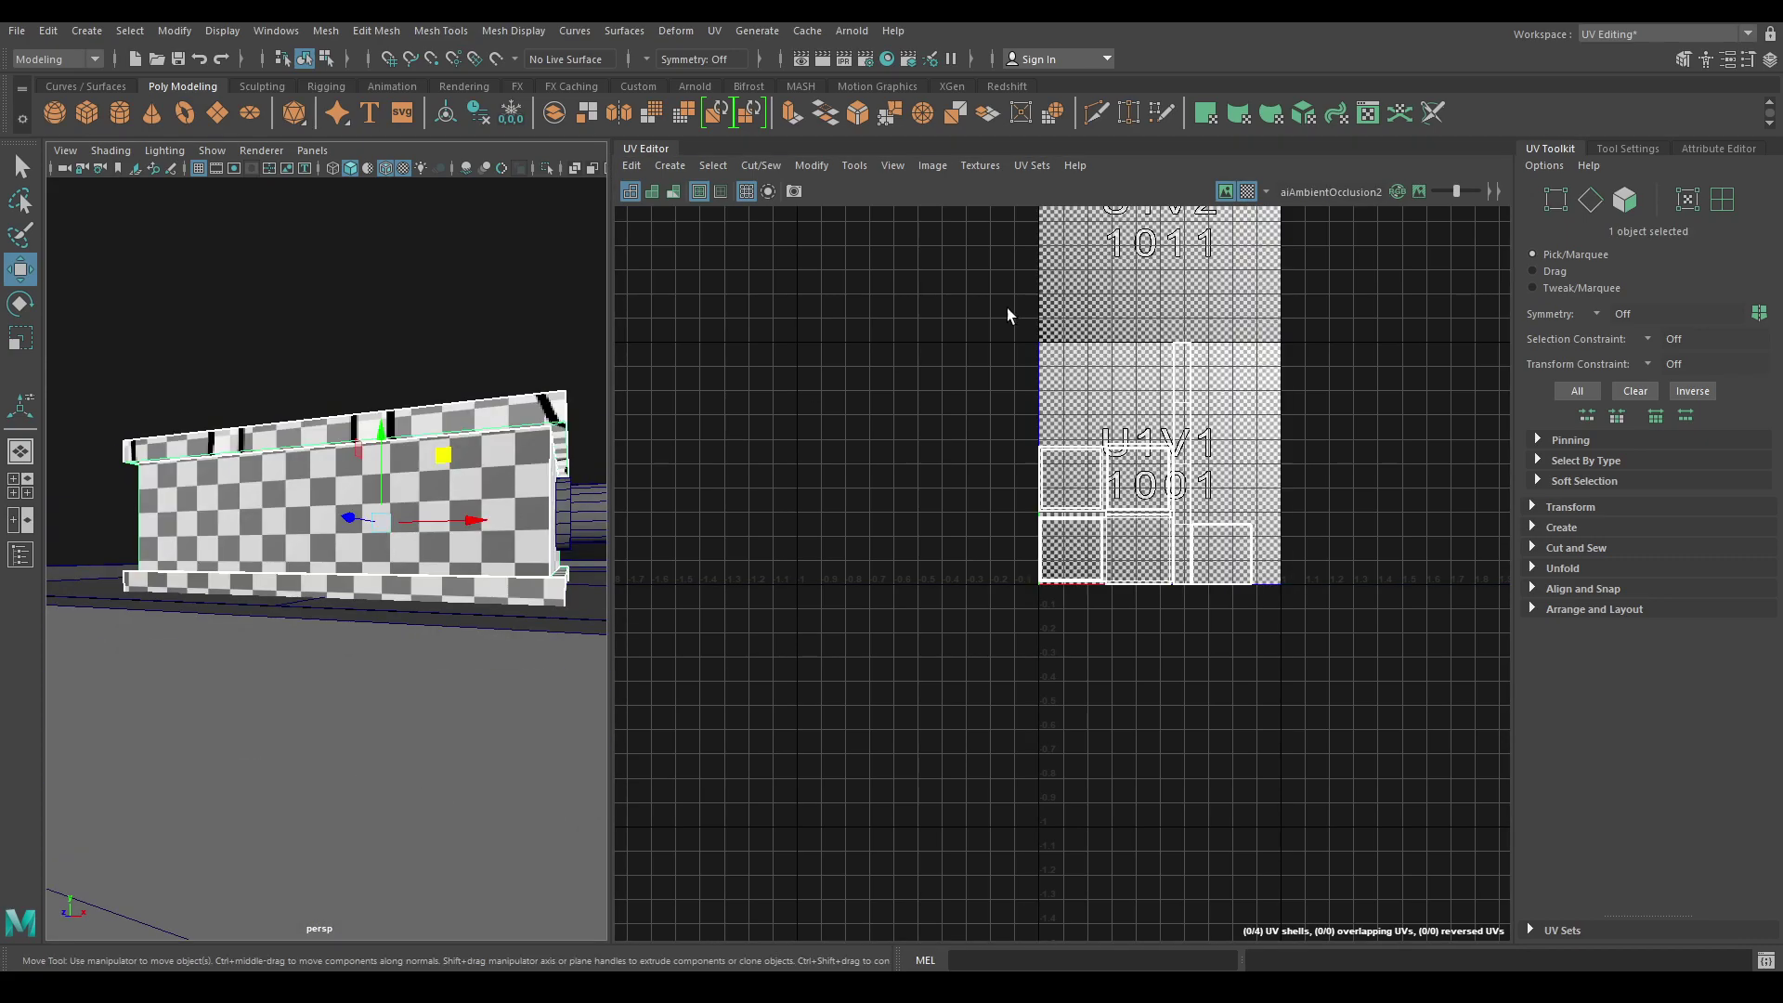
Turn off the checker map and save the scene.
left_click(1250, 191)
left_click_drag(346, 420, 232, 474, "alt")
key("ctrl+s")
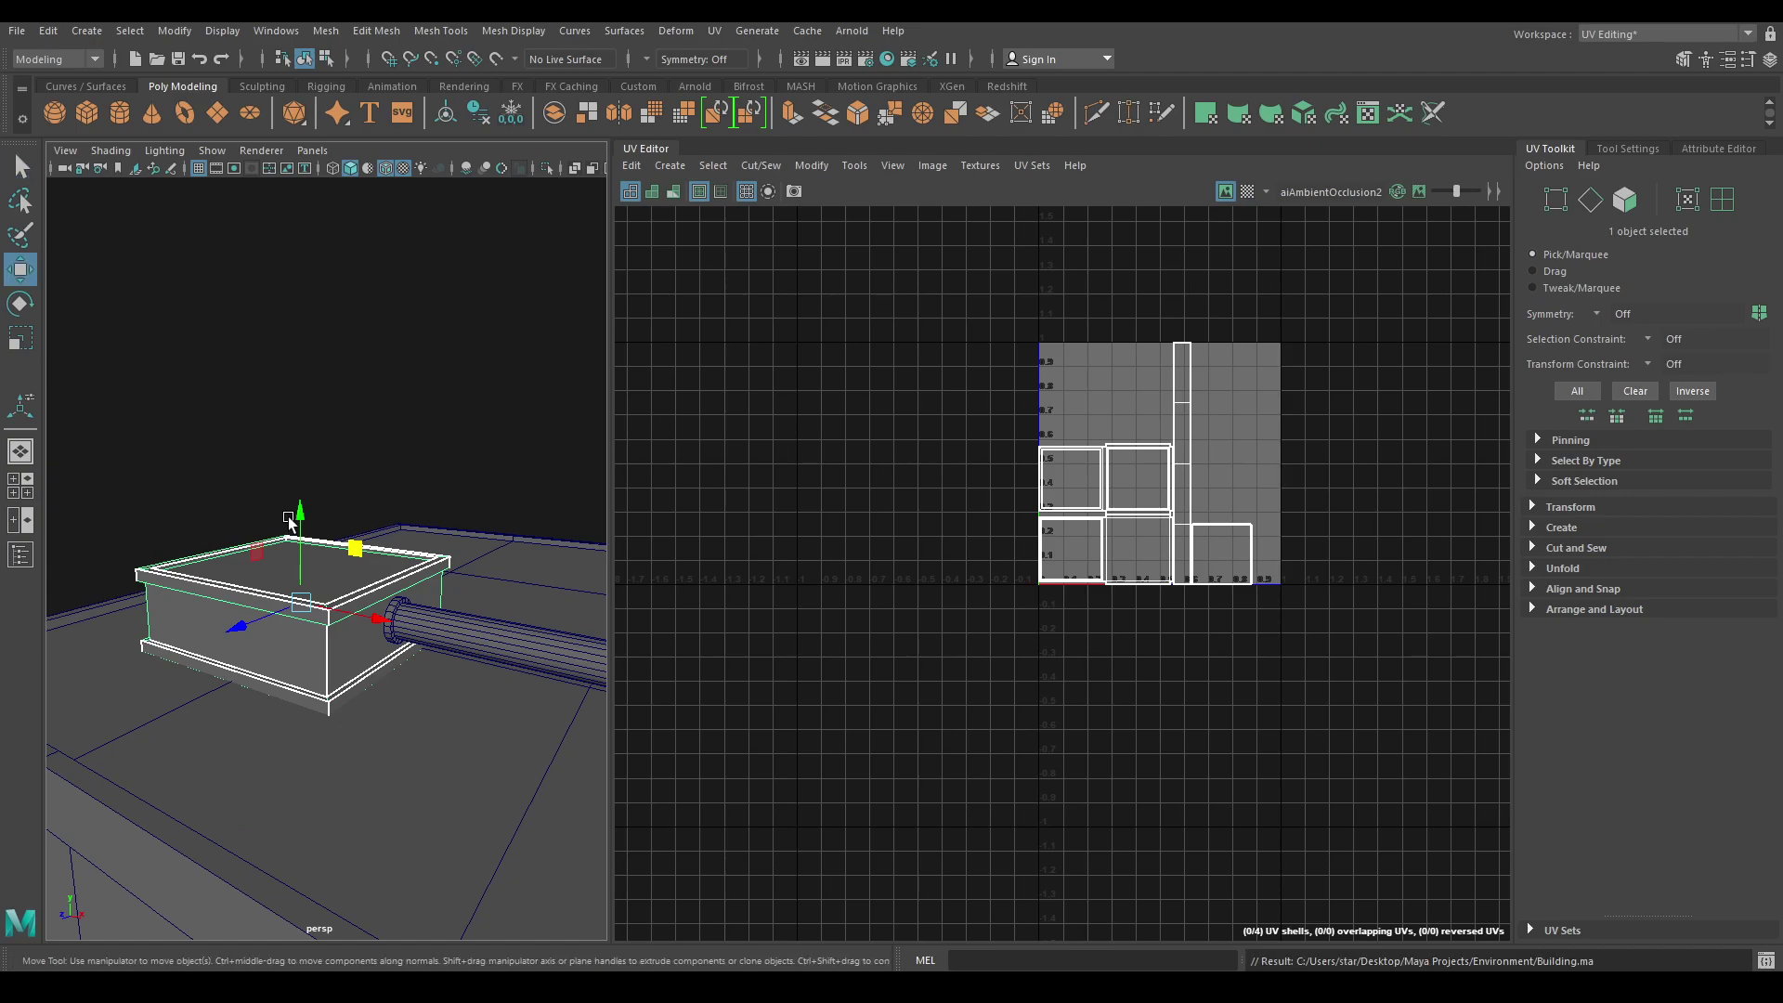
Select the entrance door panel and apply automatic UV mapping to it.
scroll(288, 518, "down", 4)
middle_click_drag(402, 514, 204, 521, "alt")
left_click_drag(204, 521, 318, 533, "alt")
scroll(308, 570, "up", 3)
middle_click_drag(319, 533, 348, 667, "alt")
scroll(241, 558, "up", 3)
left_click(241, 557)
scroll(241, 557, "up", 1)
scroll(375, 669, "up", 6)
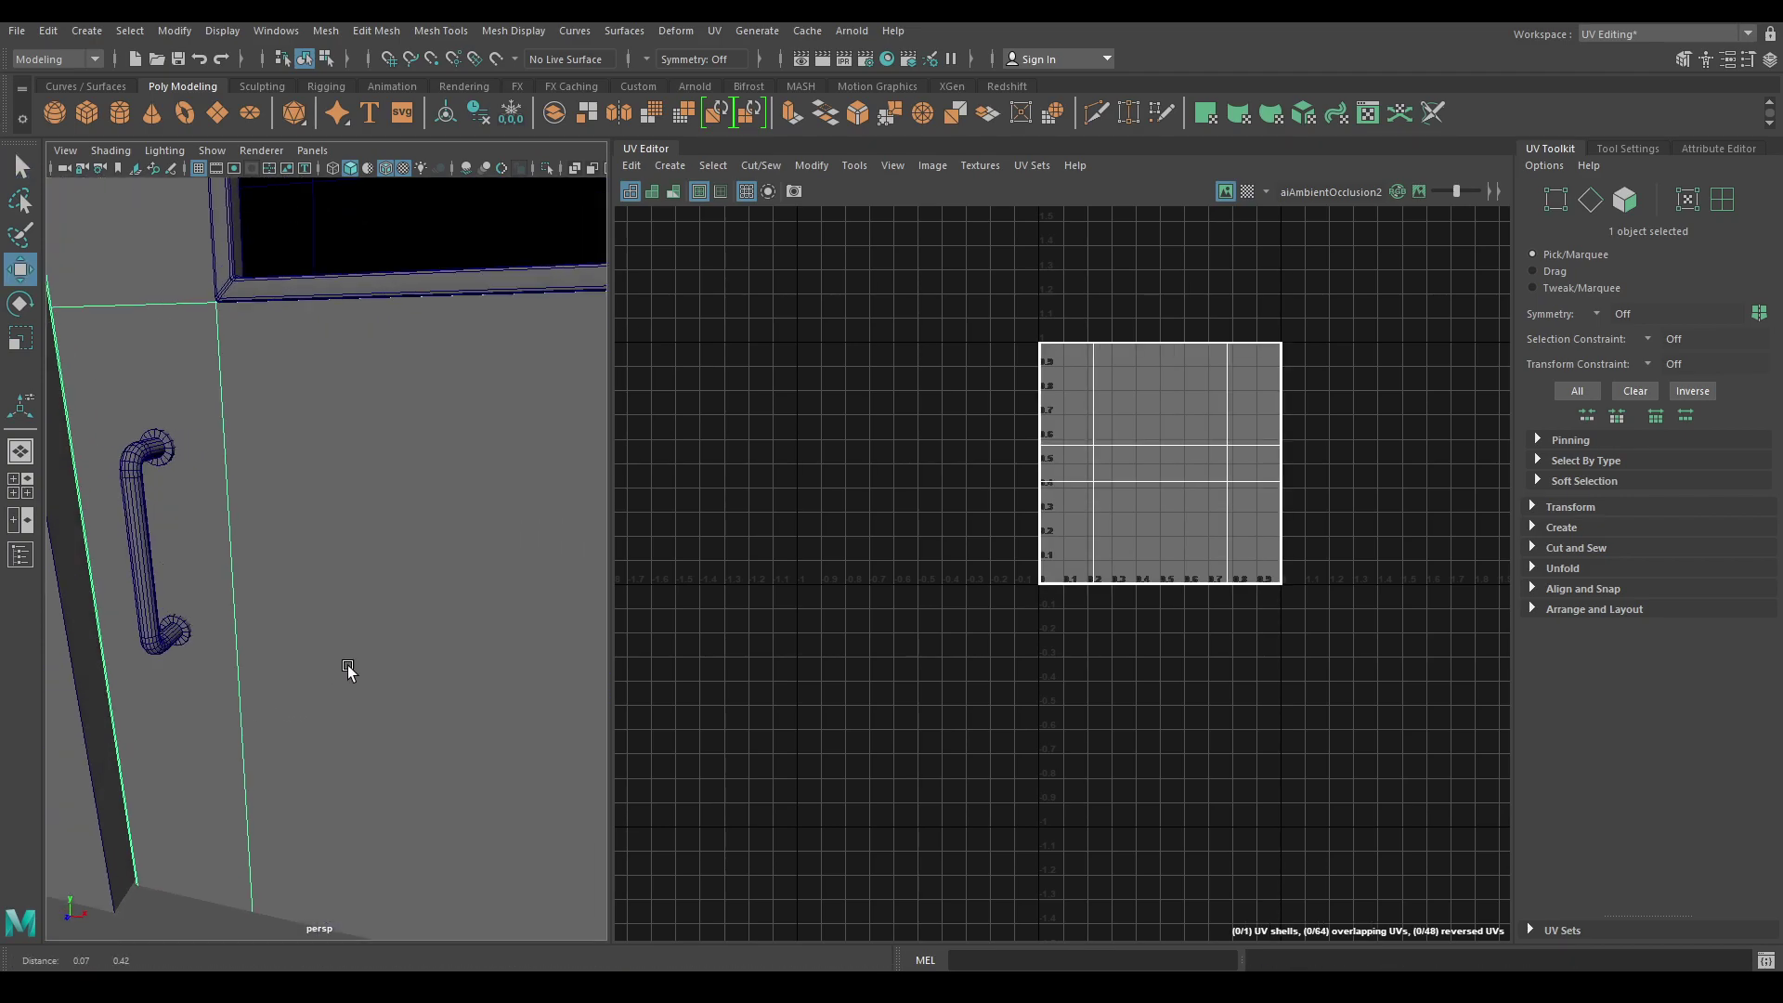
right_click_drag(348, 671, 307, 593, "alt")
left_click_drag(306, 594, 346, 568, "alt")
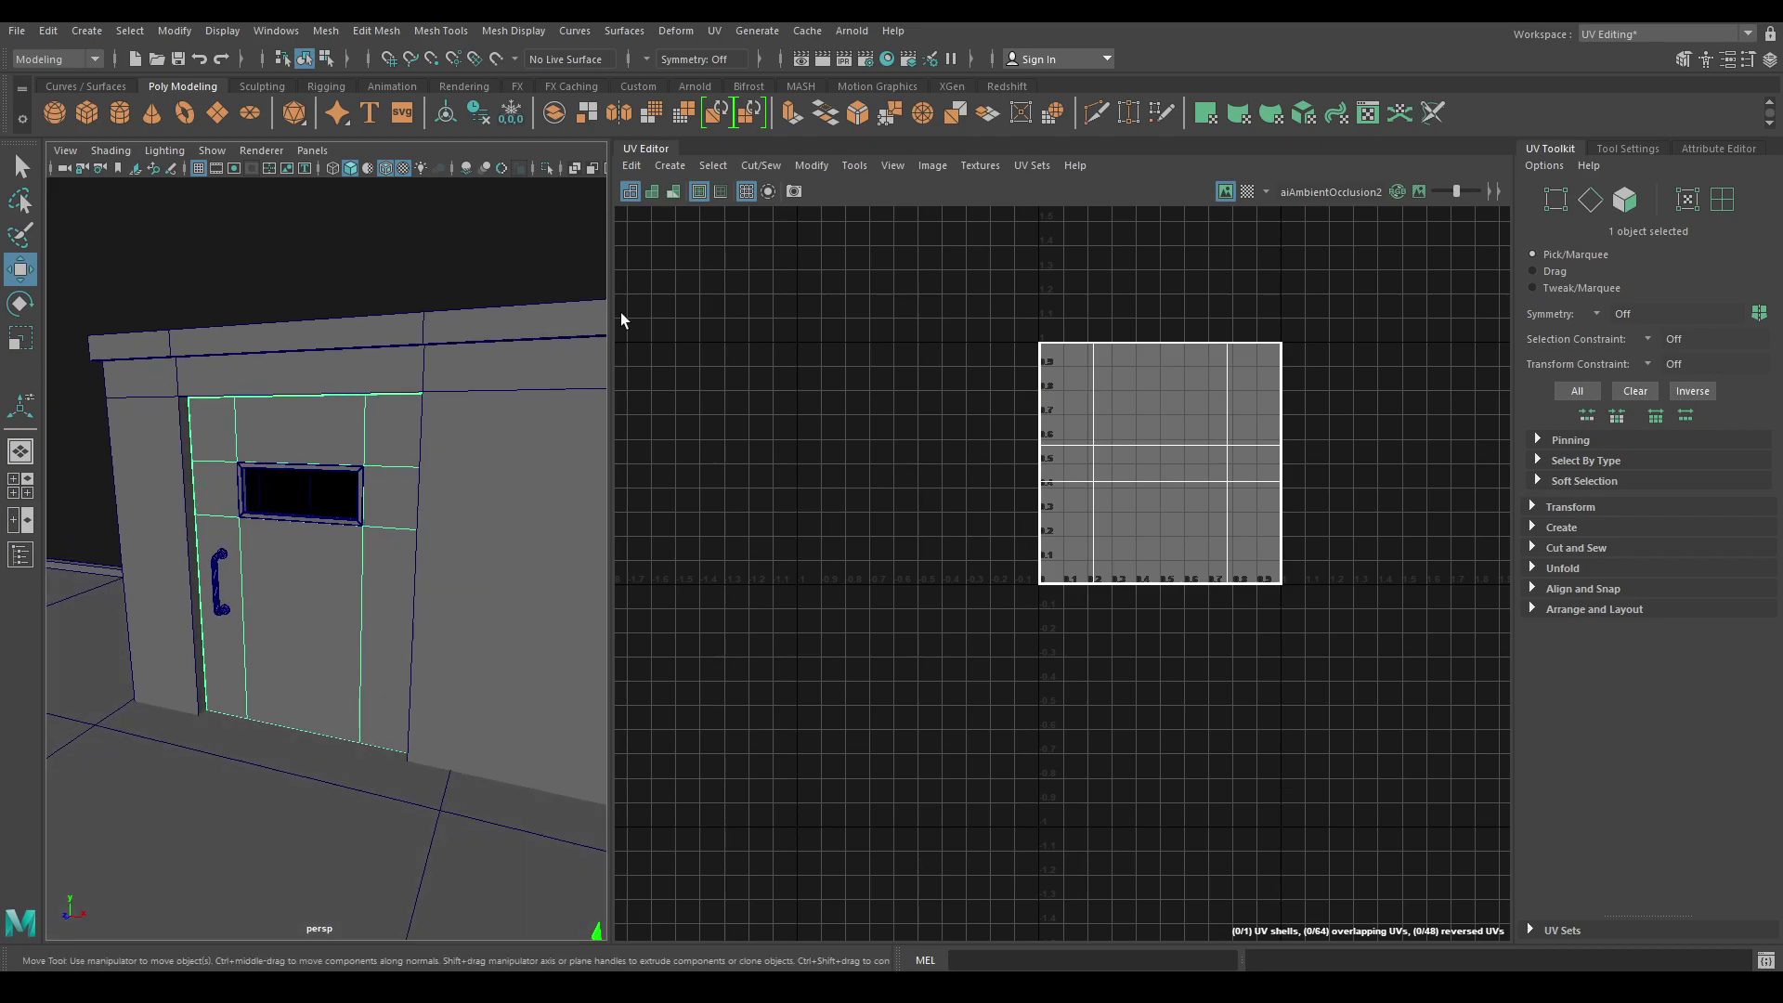
left_click(669, 166)
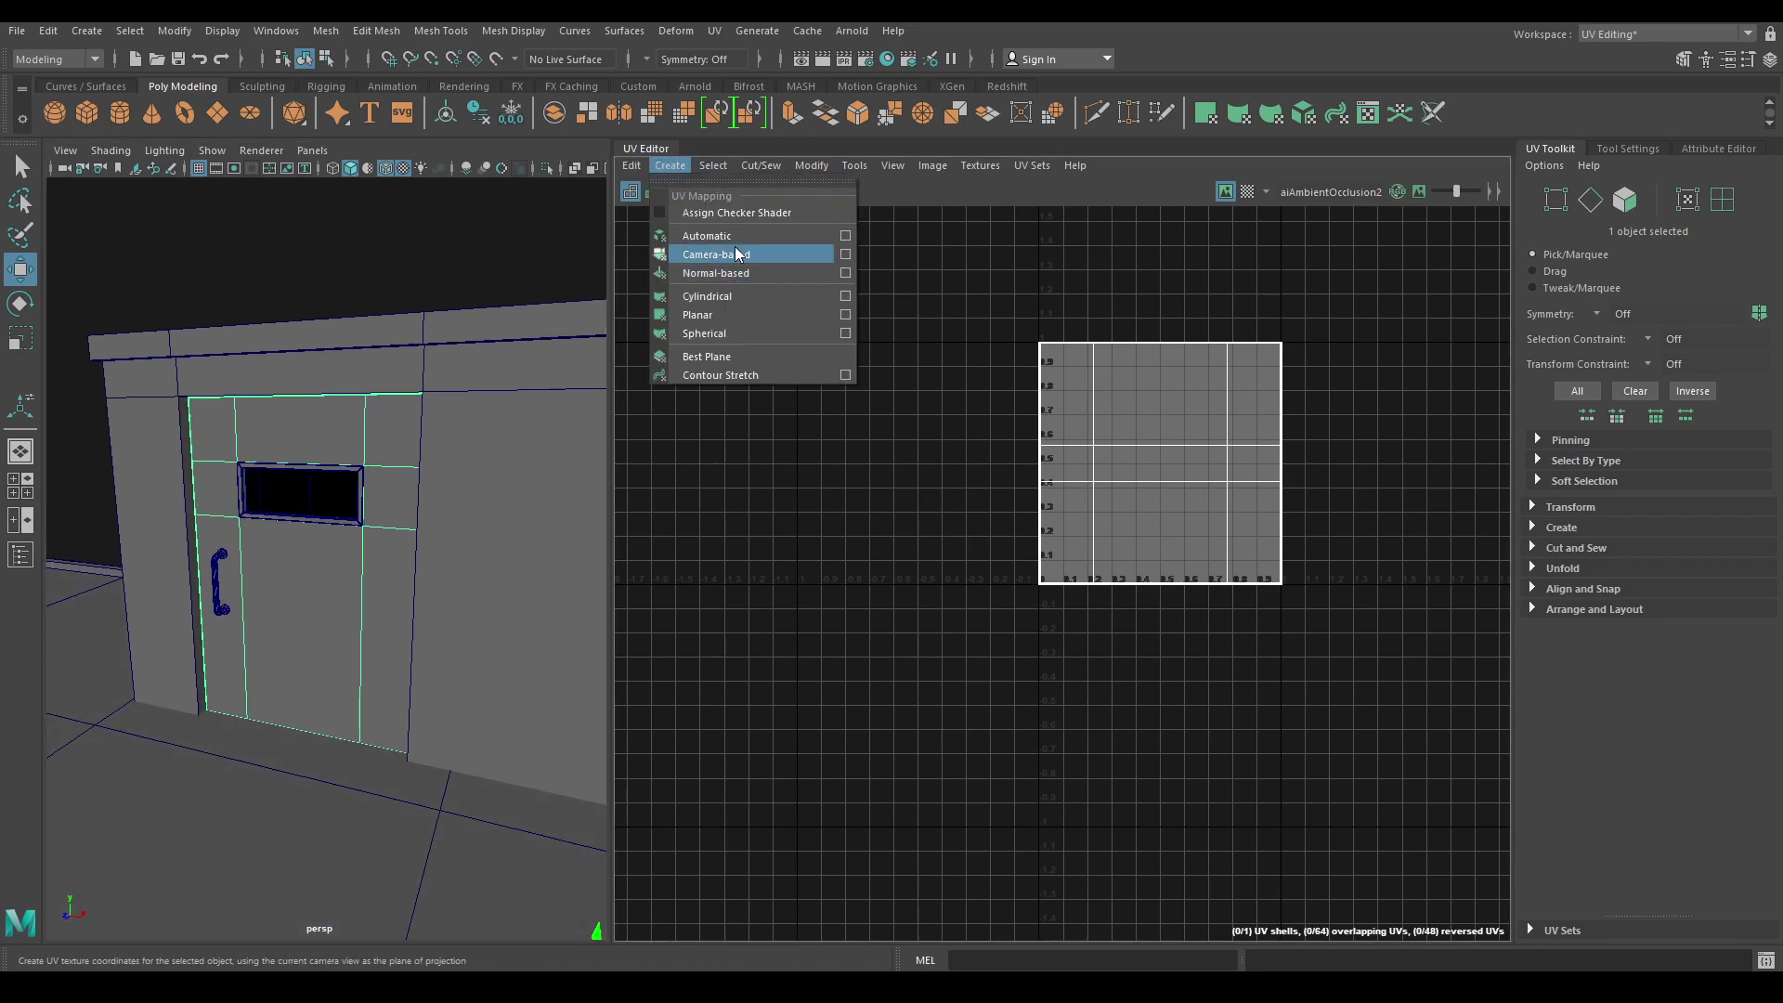
left_click(736, 243)
Move and sew the thin strips onto the upper and lower edges of the door shell with the high window opening.
right_click_drag(1324, 370, 1325, 307)
scroll(1131, 370, "up", 4)
left_click(1040, 502)
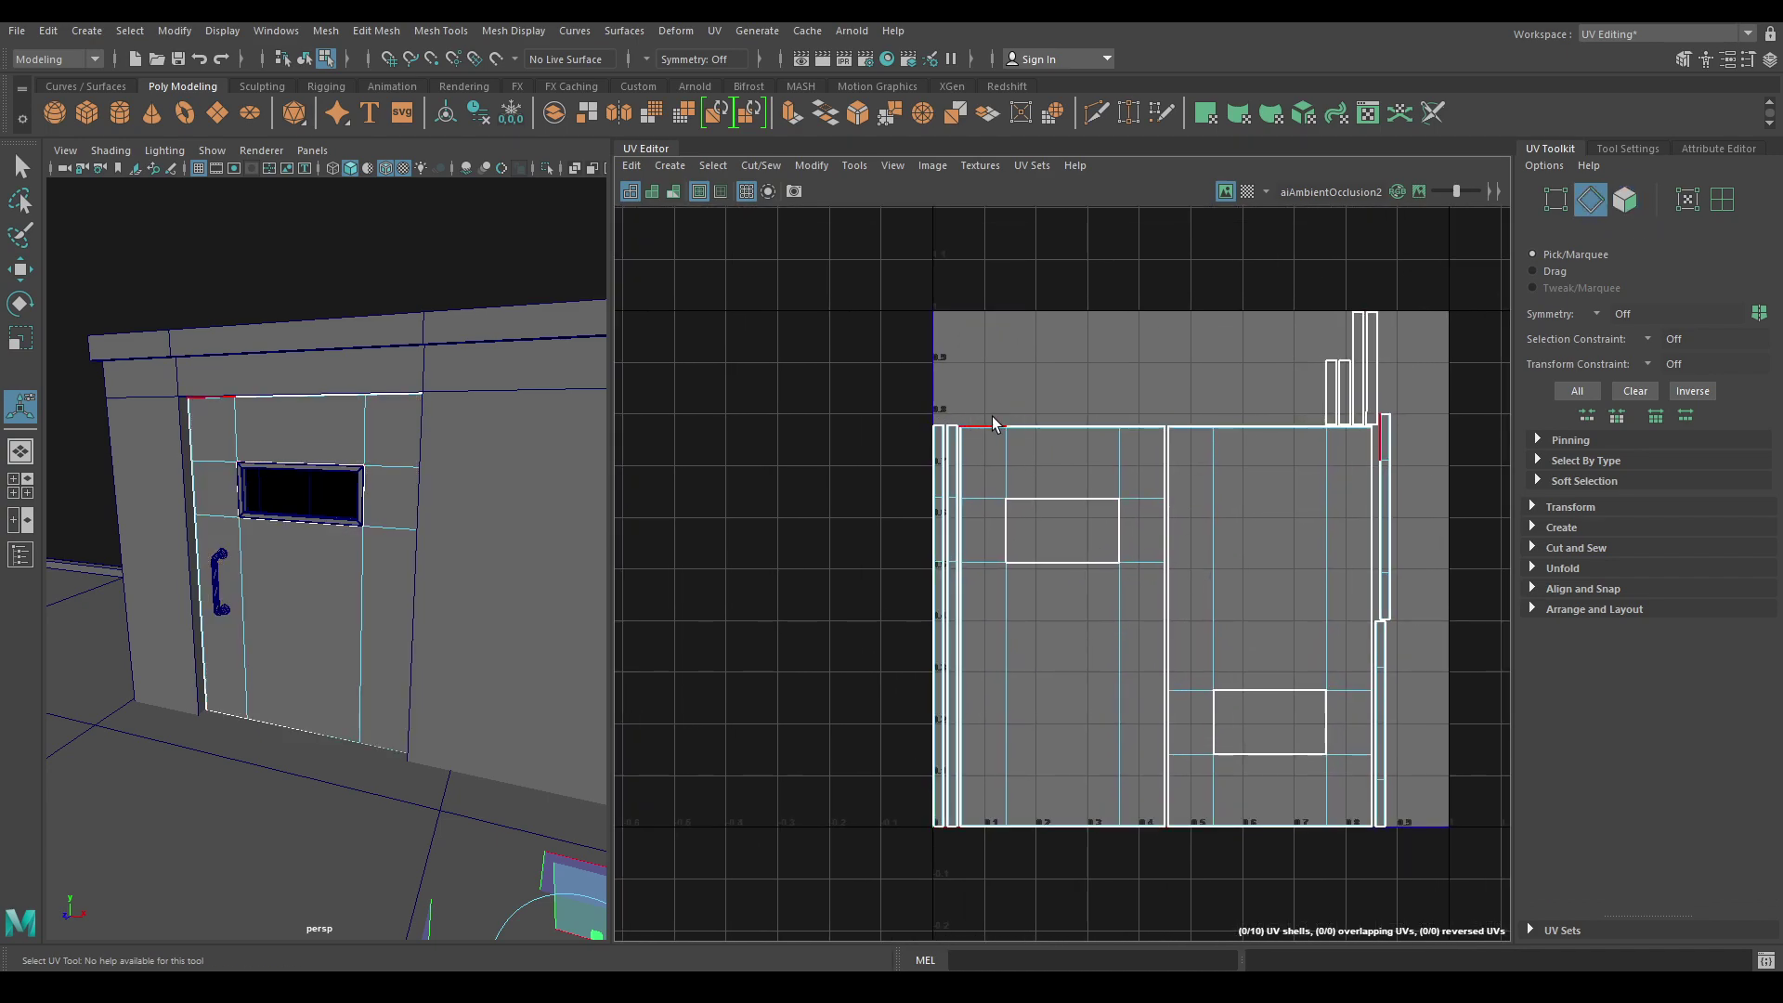
left_click(1101, 427)
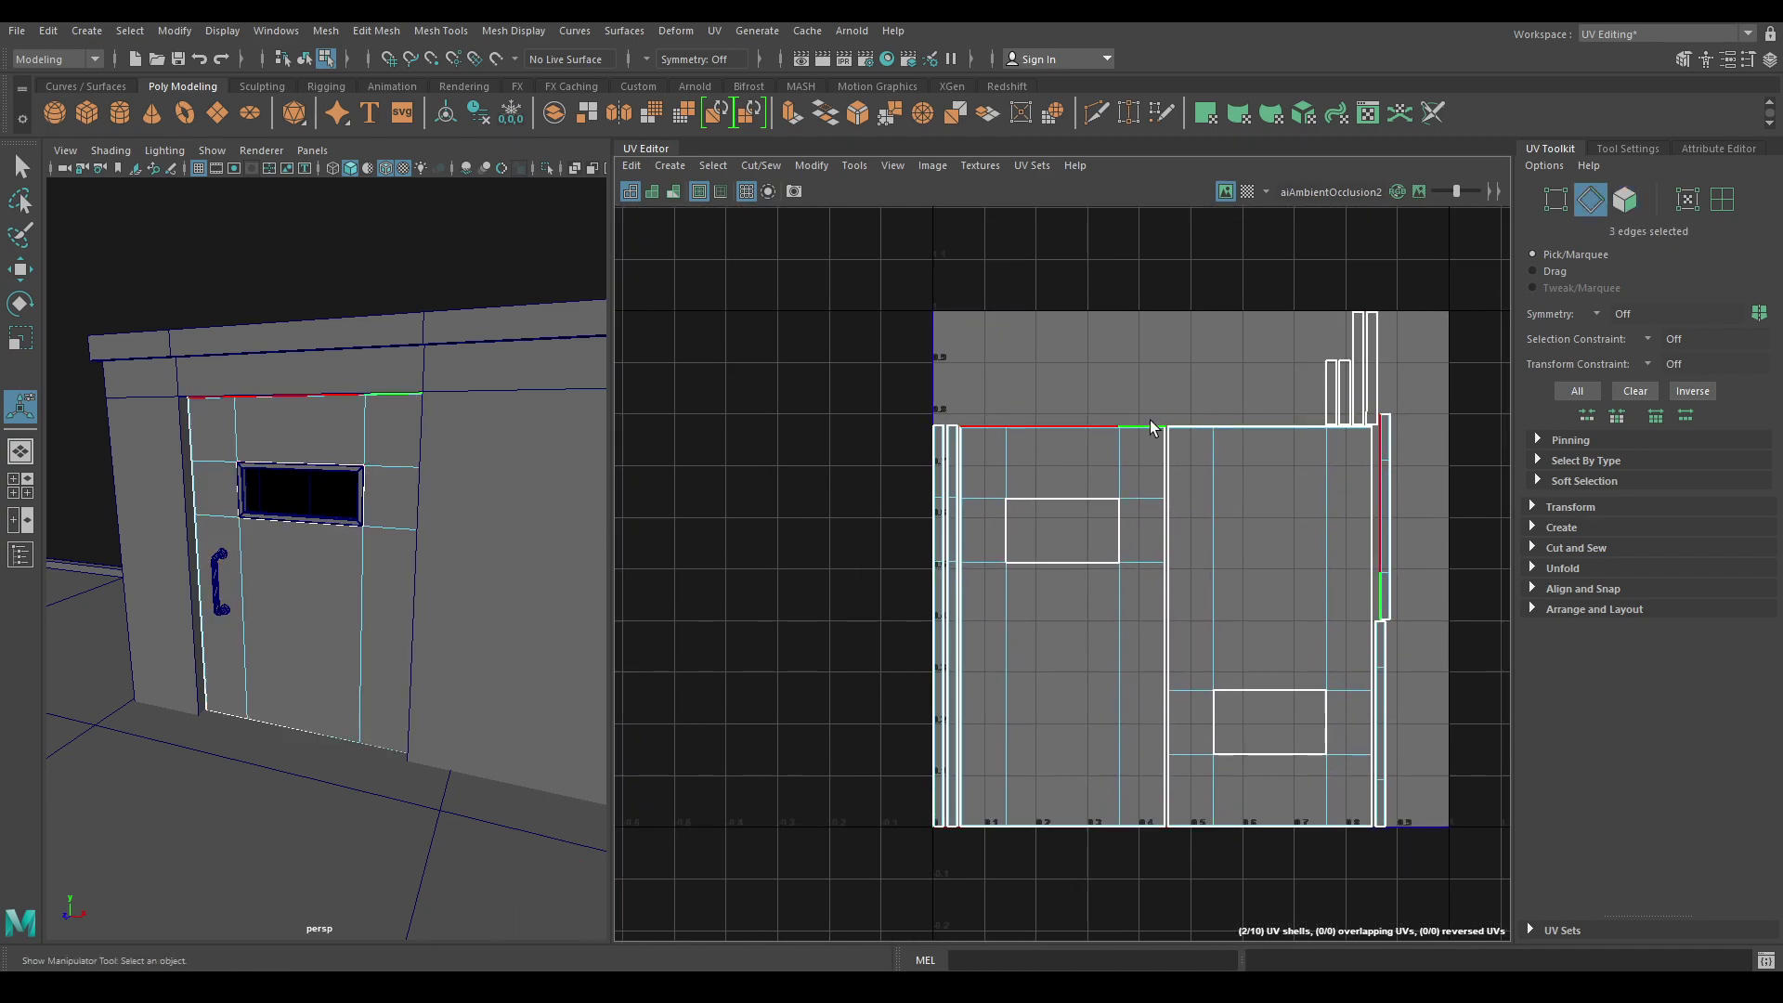
right_click_drag(1077, 511, 1040, 582, "shift")
left_click(1148, 836)
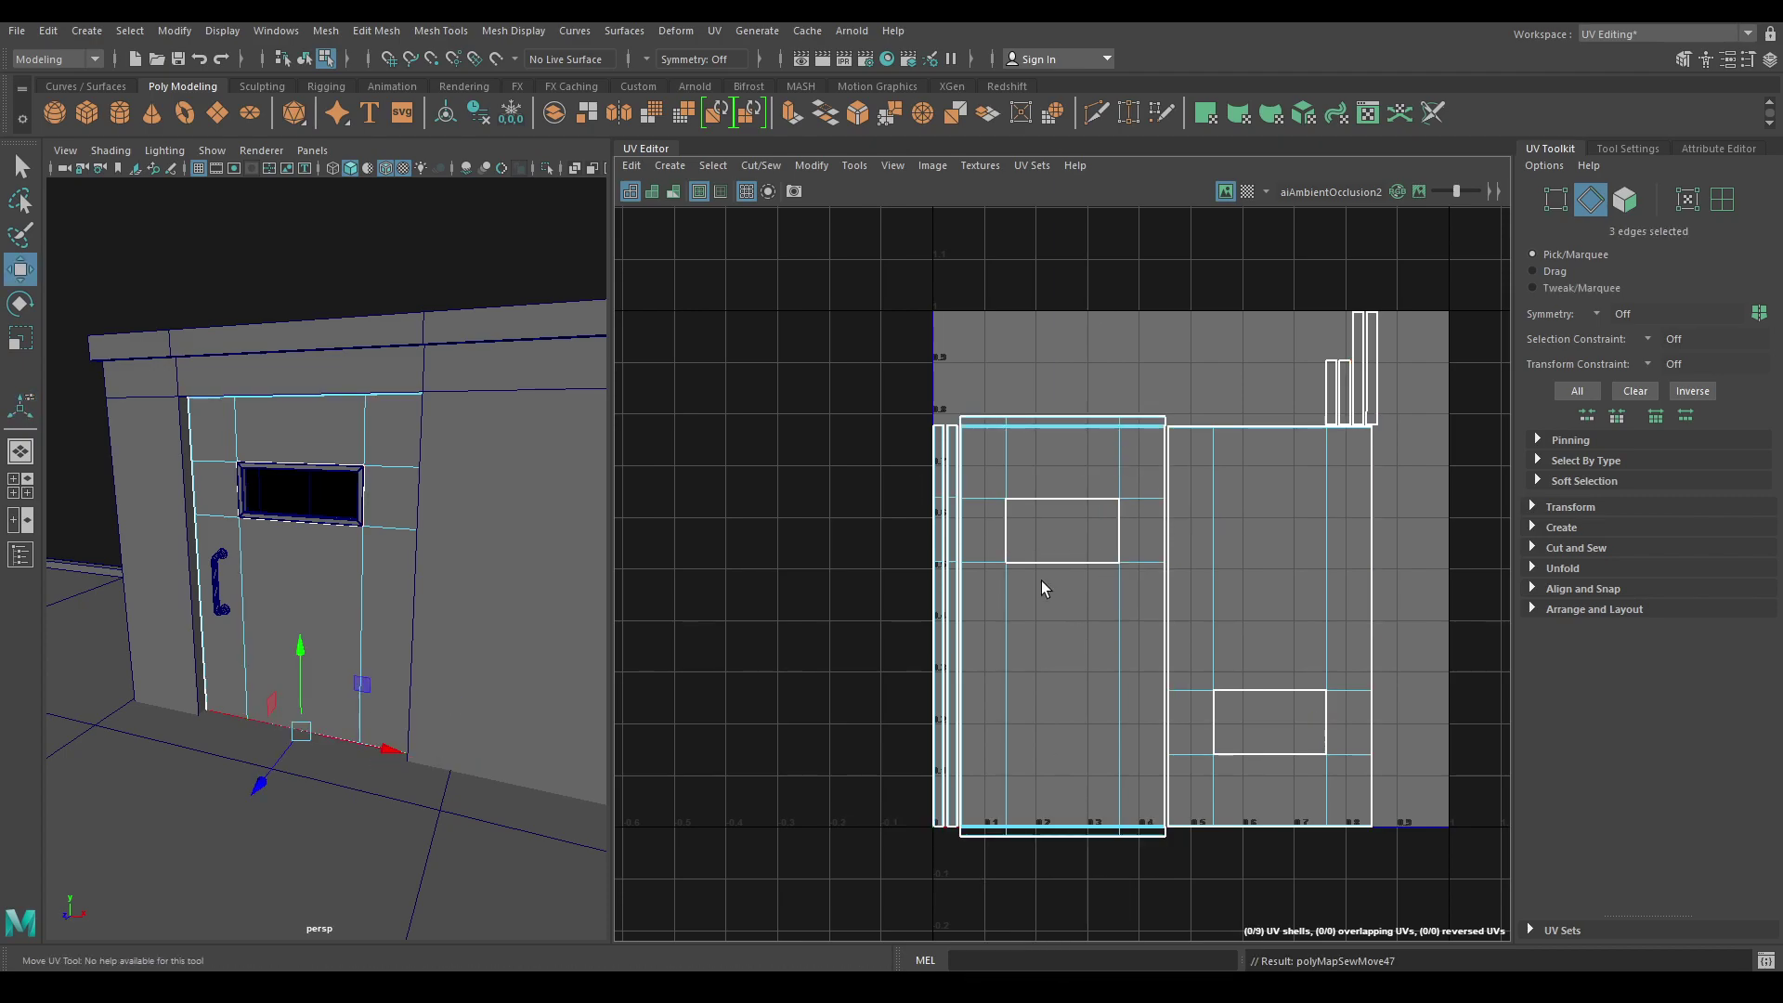
Move and sew the door's thin vertical side strip to the shared long edge between the two large door shells.
left_click(1167, 457)
left_click(1167, 780, "shift")
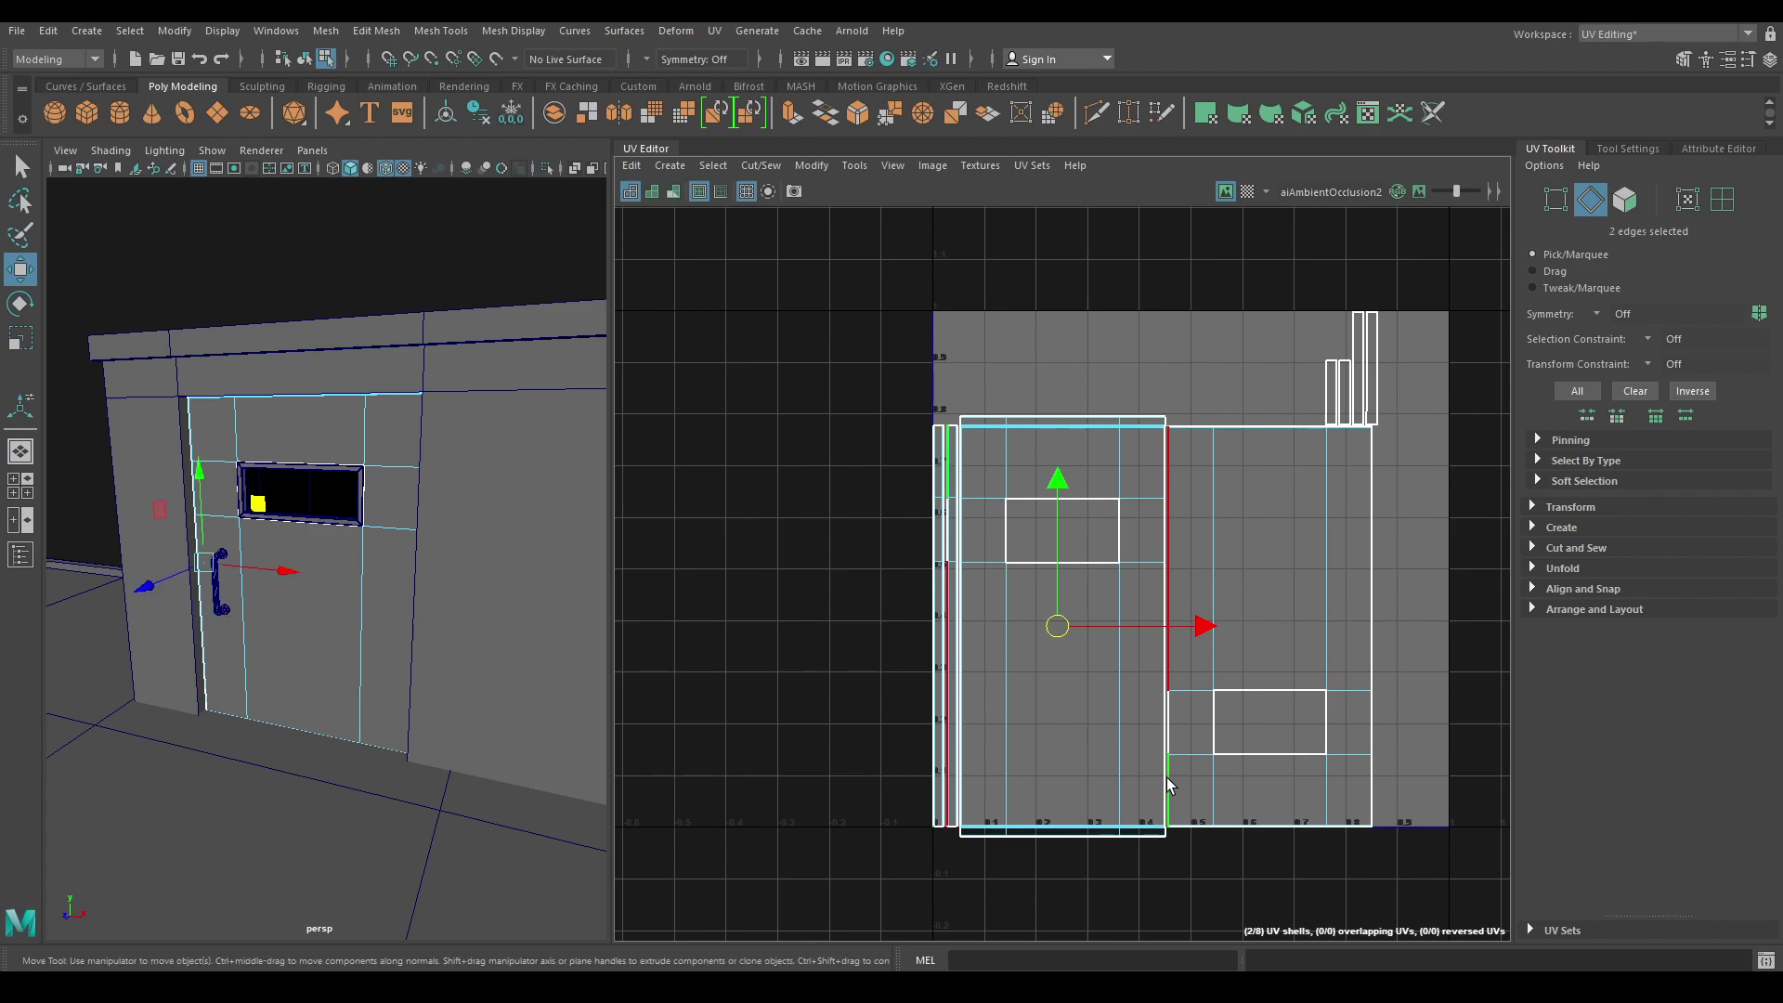
right_click_drag(1169, 853, 1161, 782, "shift")
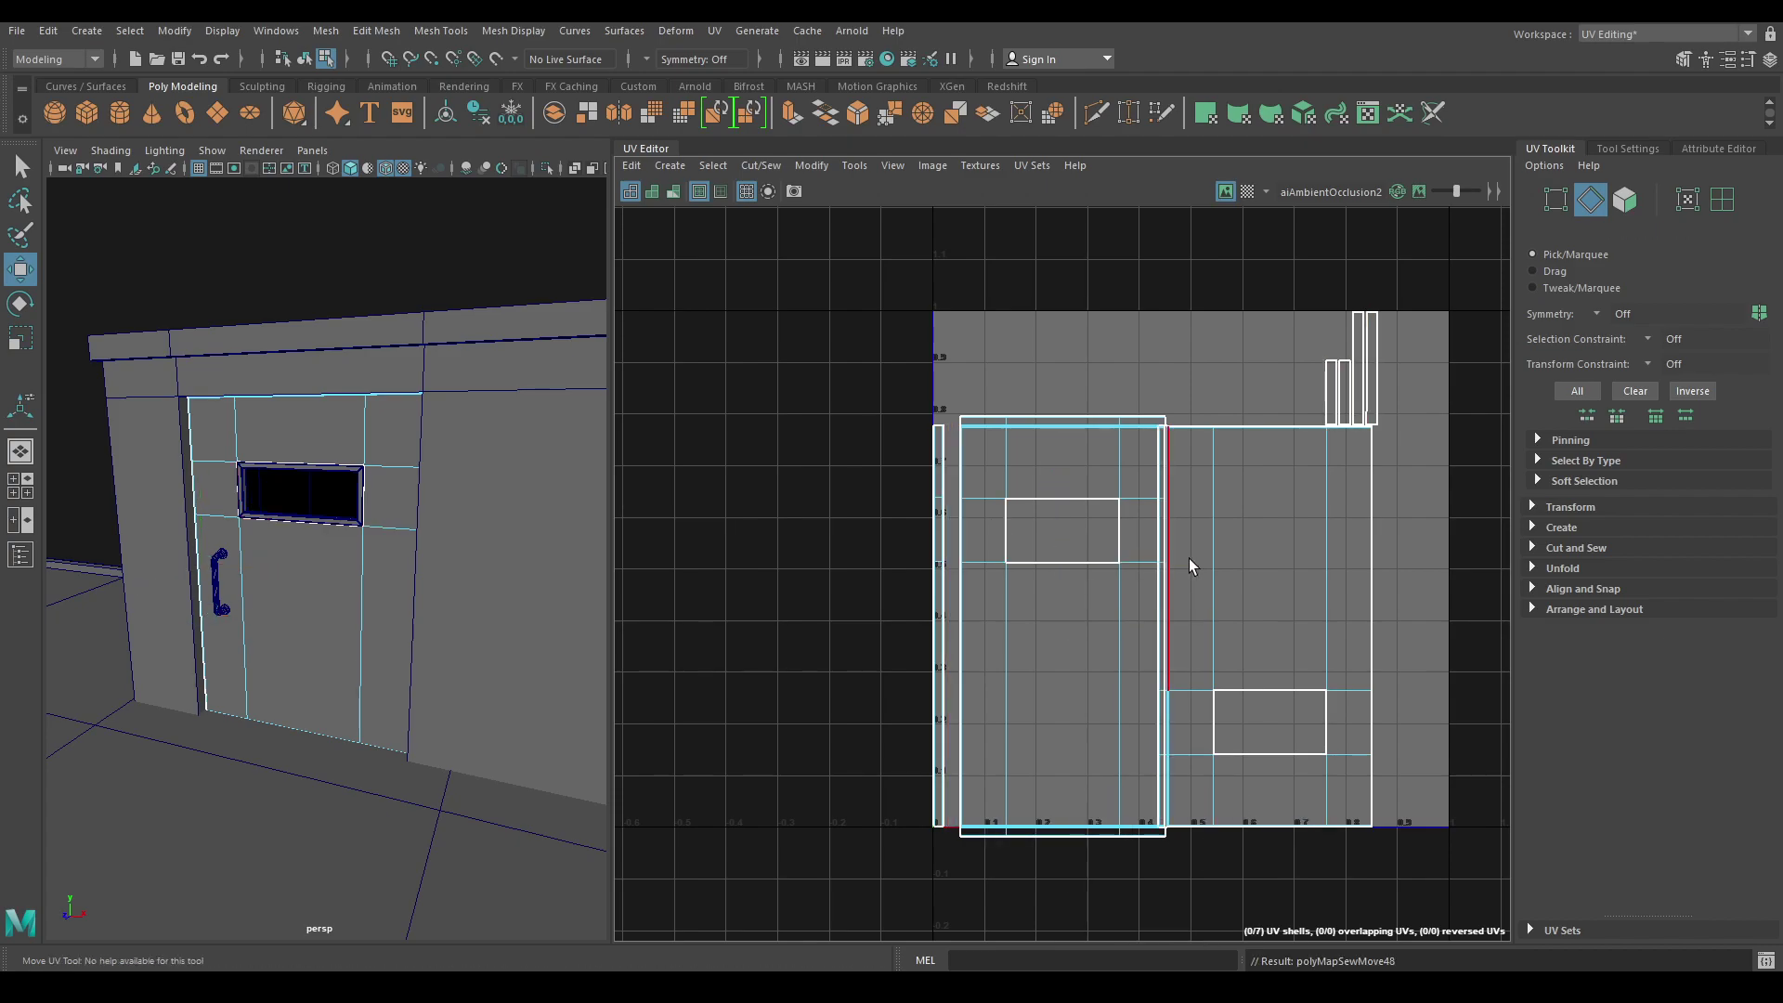
Undo and repeat the side-strip sewing, and move the door shell with the high window opening outside the UV tile.
key("ctrl+z")
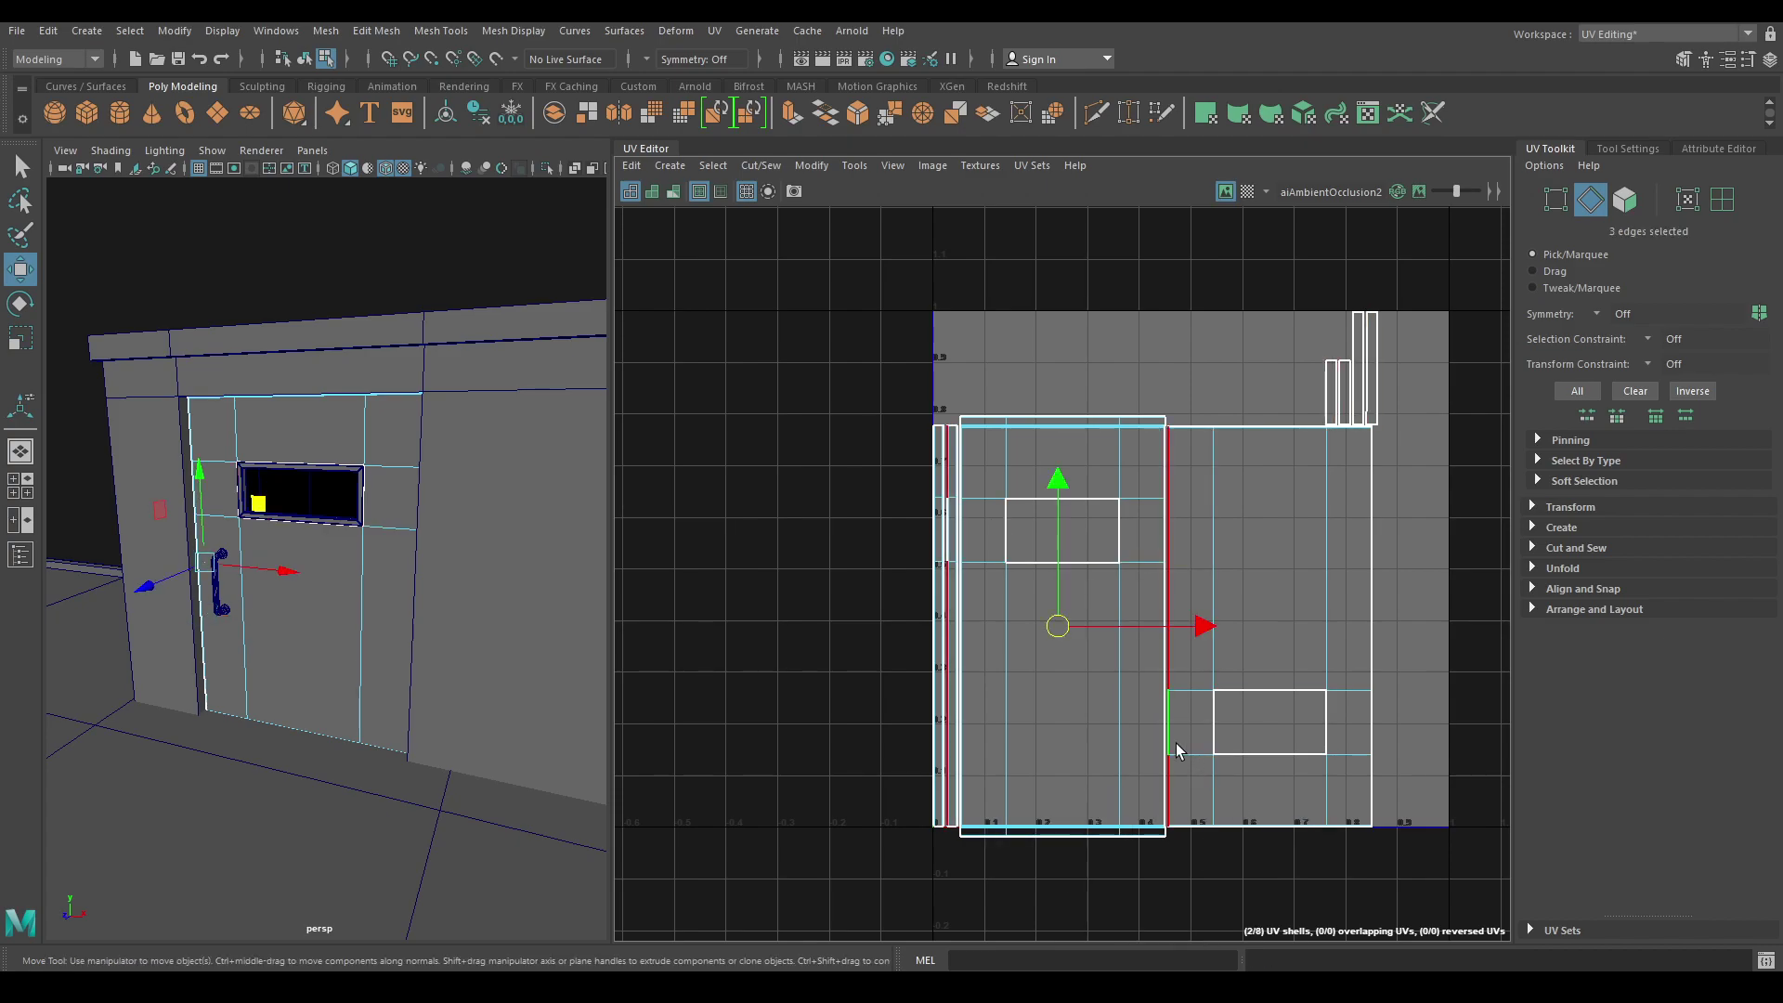
right_click_drag(1176, 743, 1181, 651, "shift")
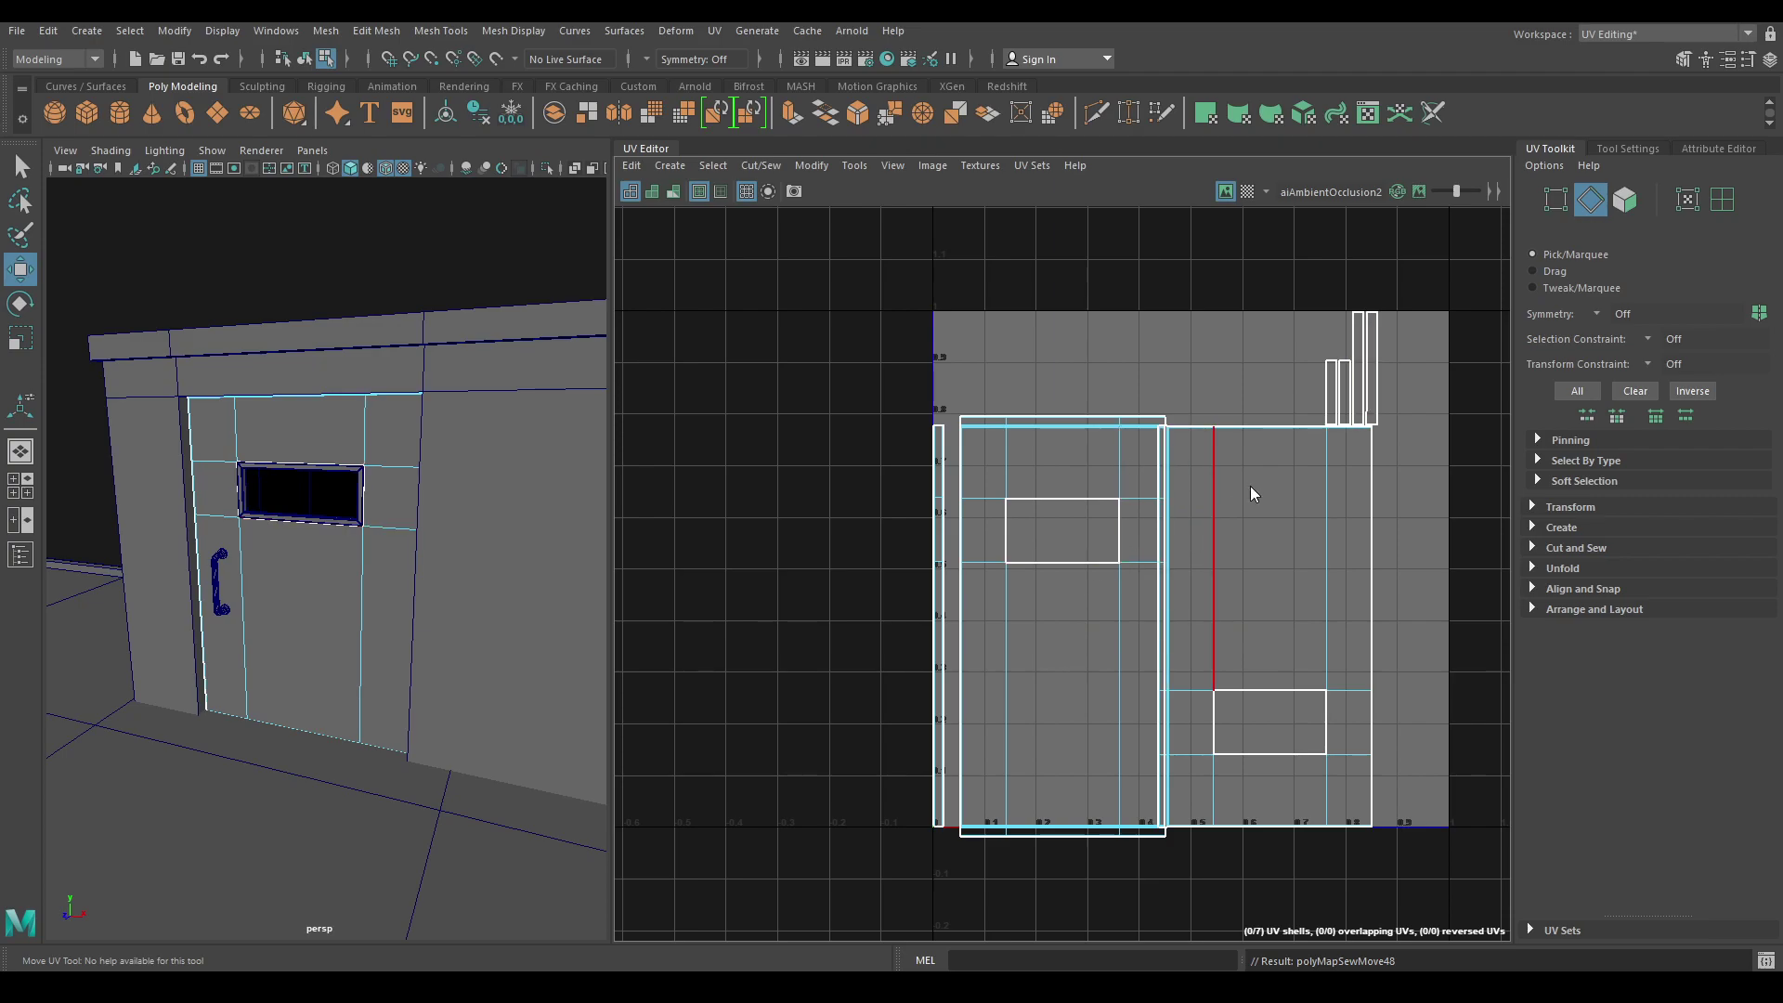
right_click_drag(1250, 486, 1111, 524)
left_click(1111, 523)
left_click_drag(1195, 630, 911, 625)
Move and sew the remaining thin vertical strip onto the free long edge of the moved door shell.
right_click_drag(899, 464, 894, 399)
left_click(877, 431)
right_click_drag(872, 757, 857, 465, "shift")
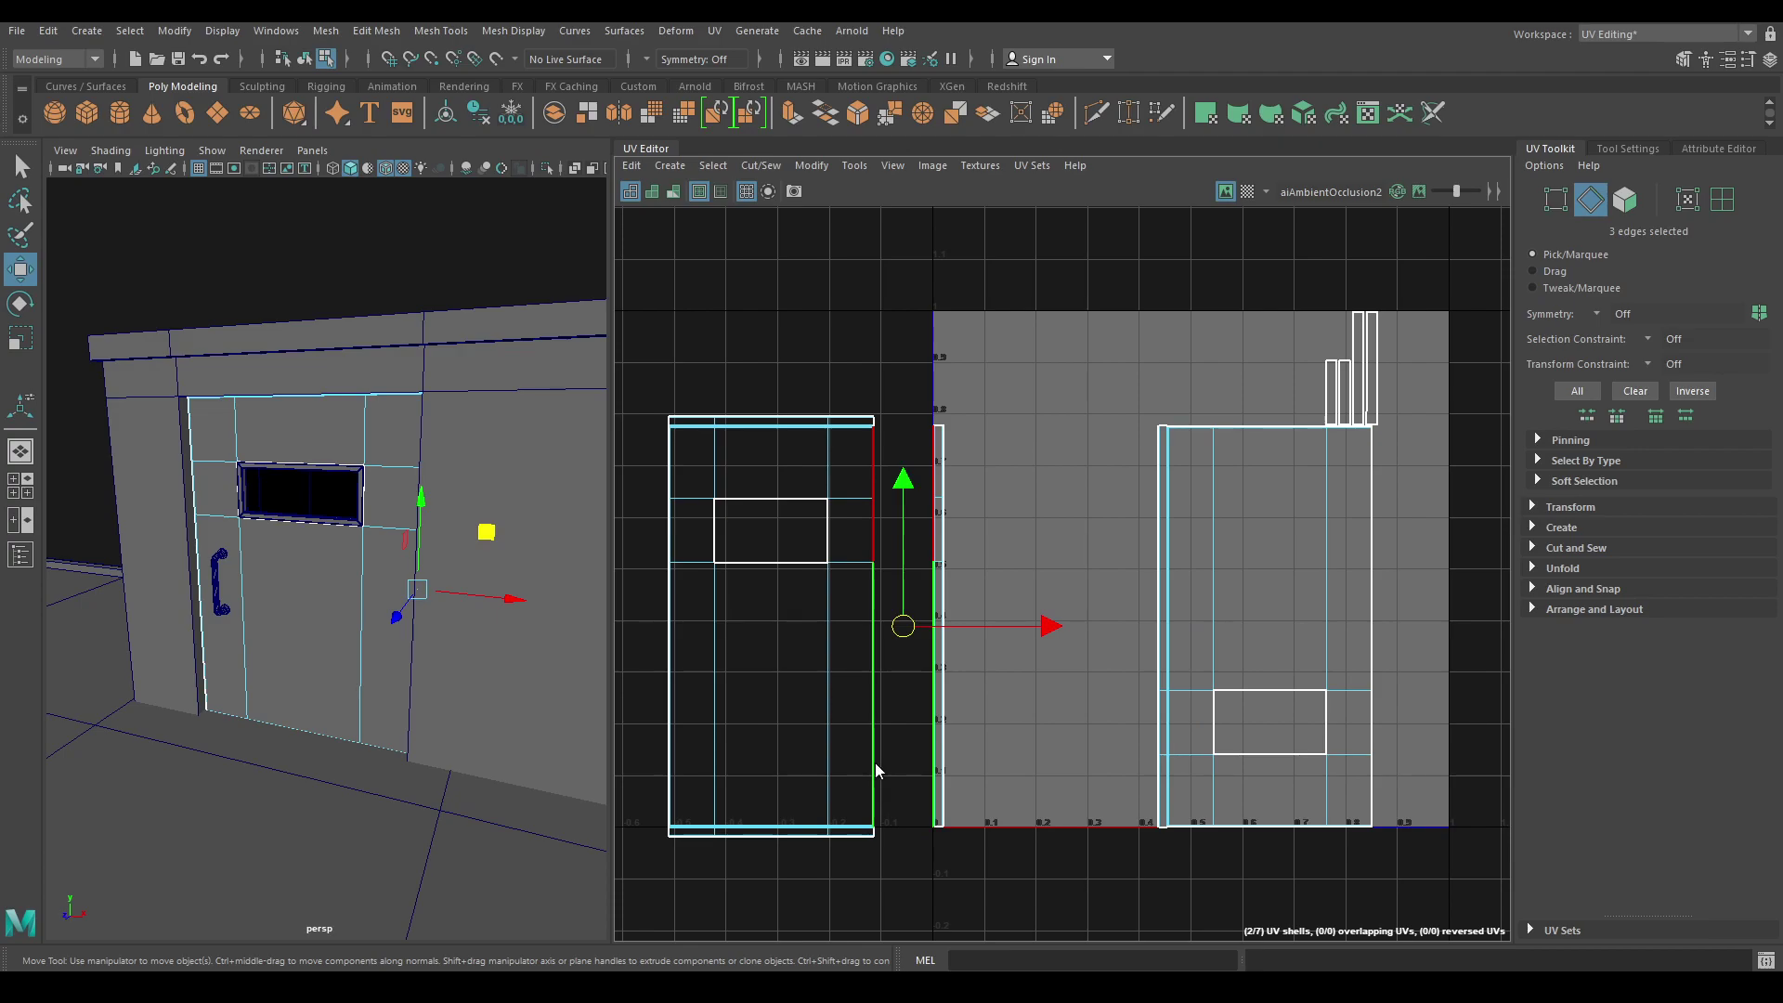
Try to move and sew the whole border of the large door shells together, and undo that sew.
left_click(662, 452)
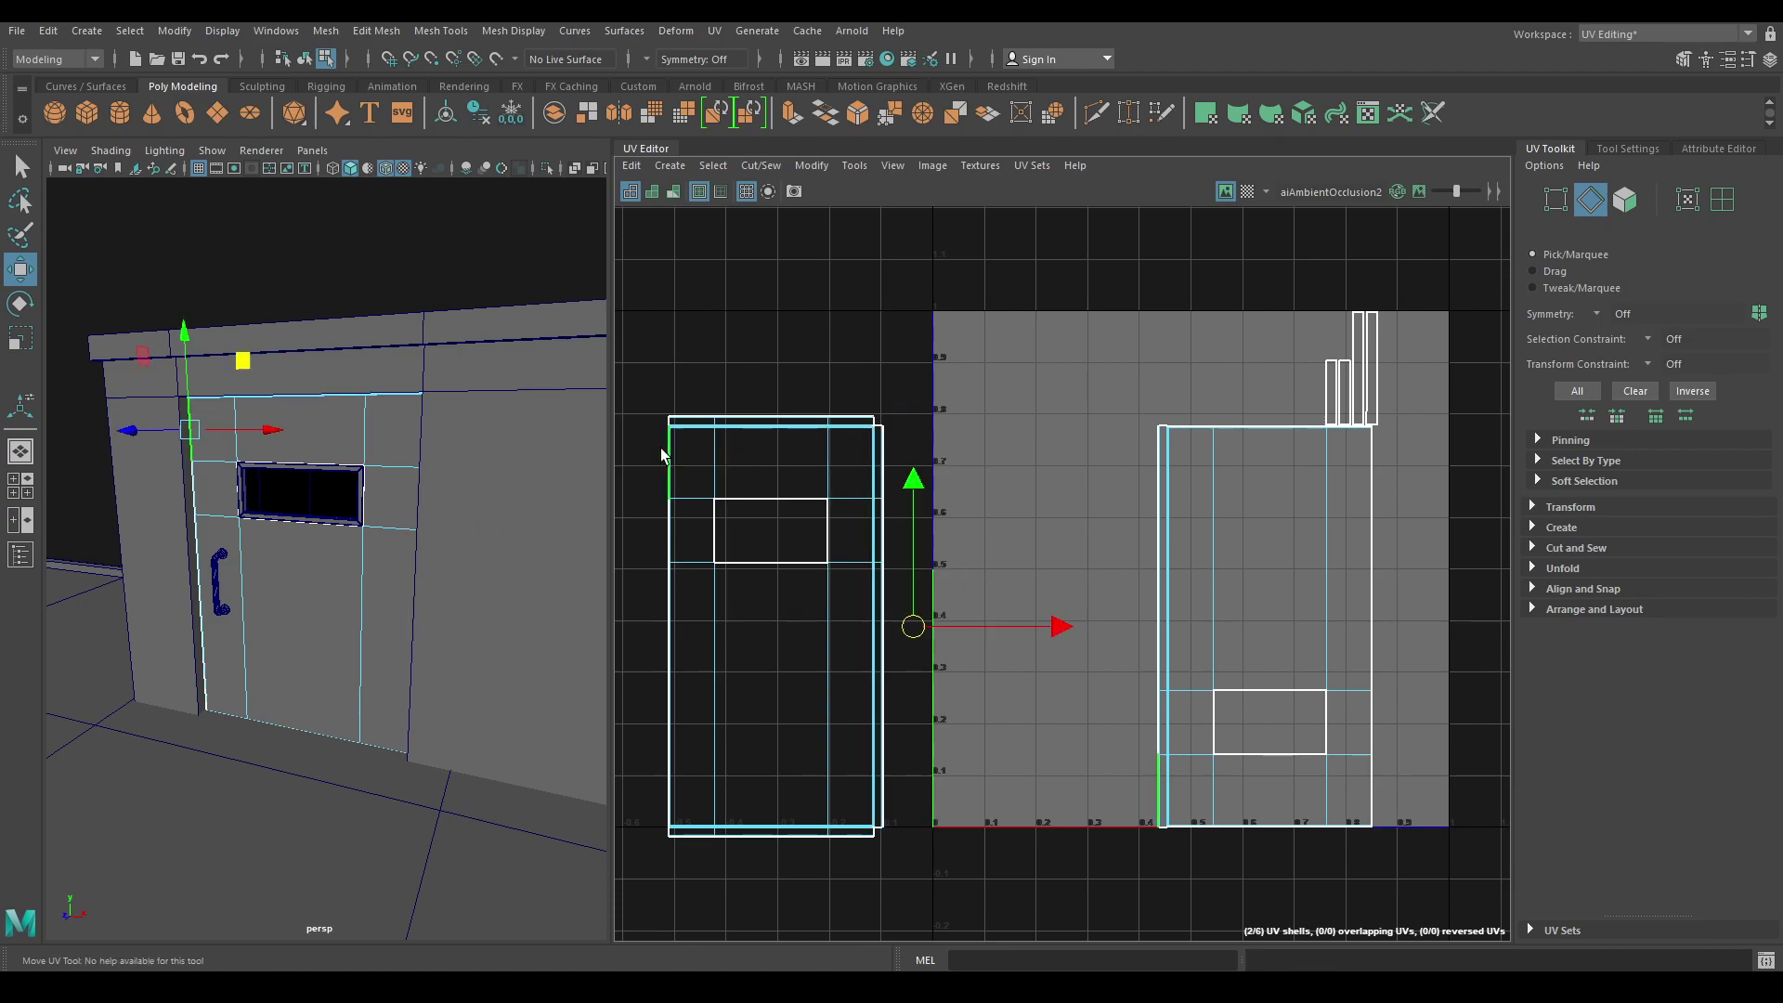
double_click(656, 771)
right_click_drag(655, 772, 687, 475, "shift")
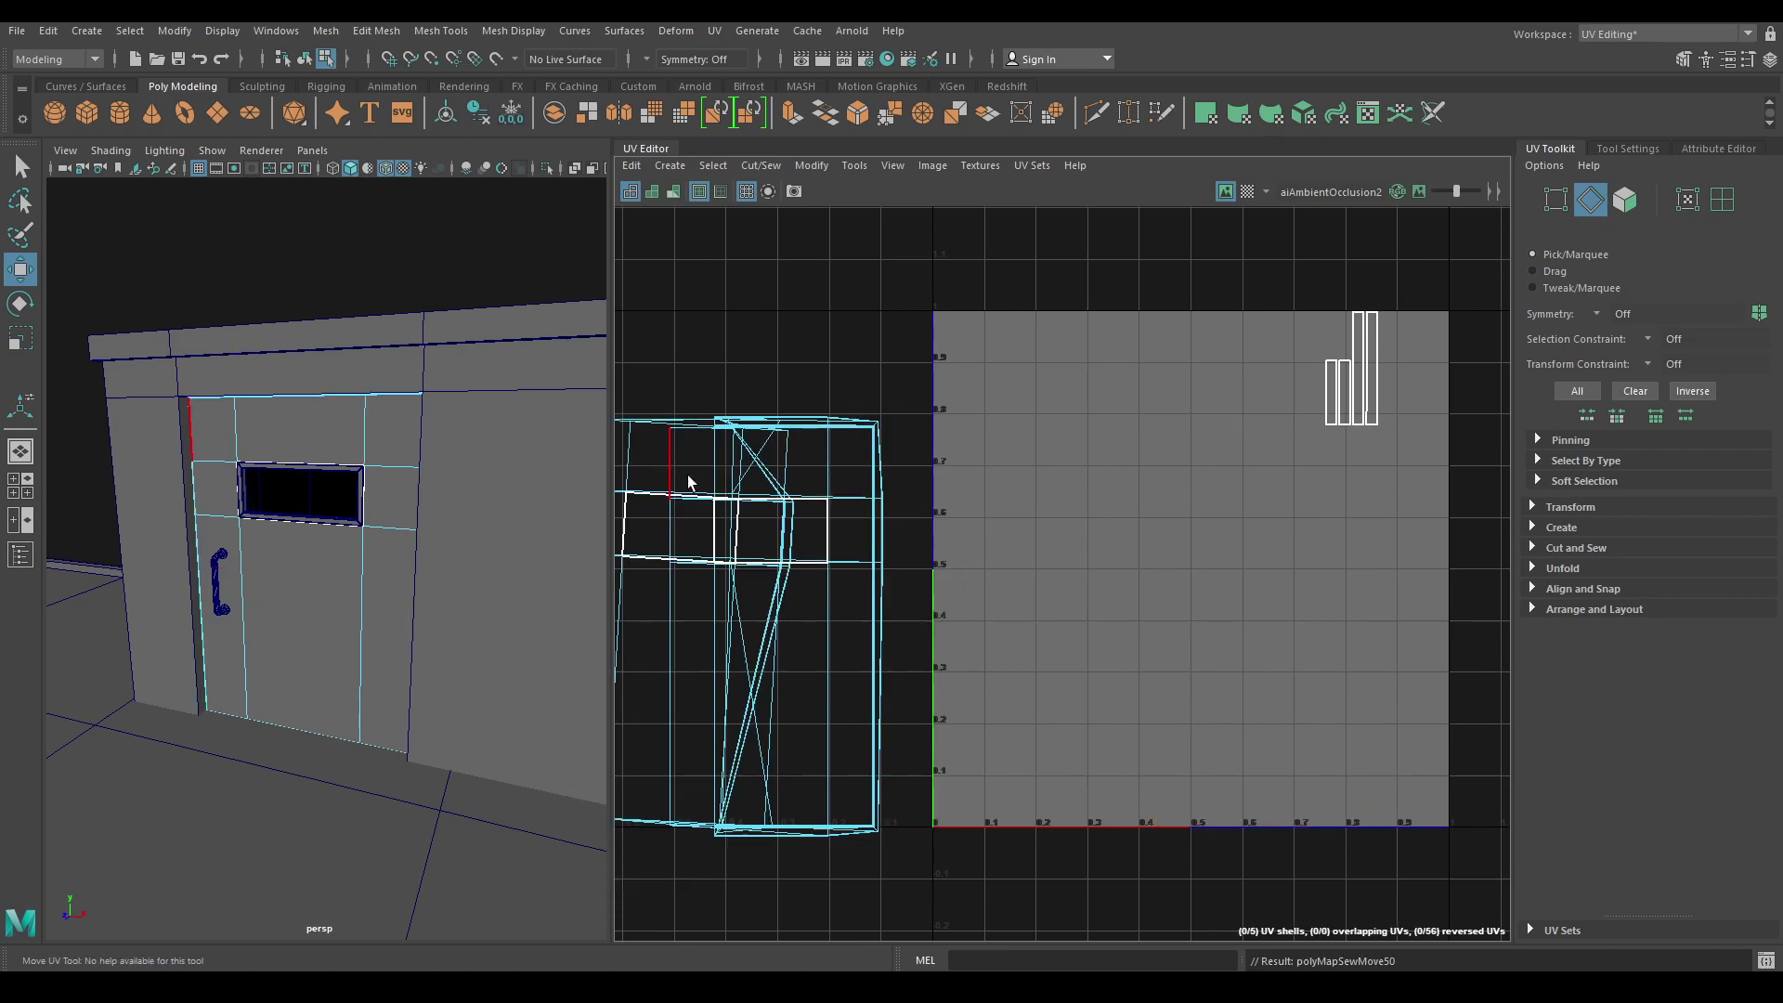
key("ctrl+z")
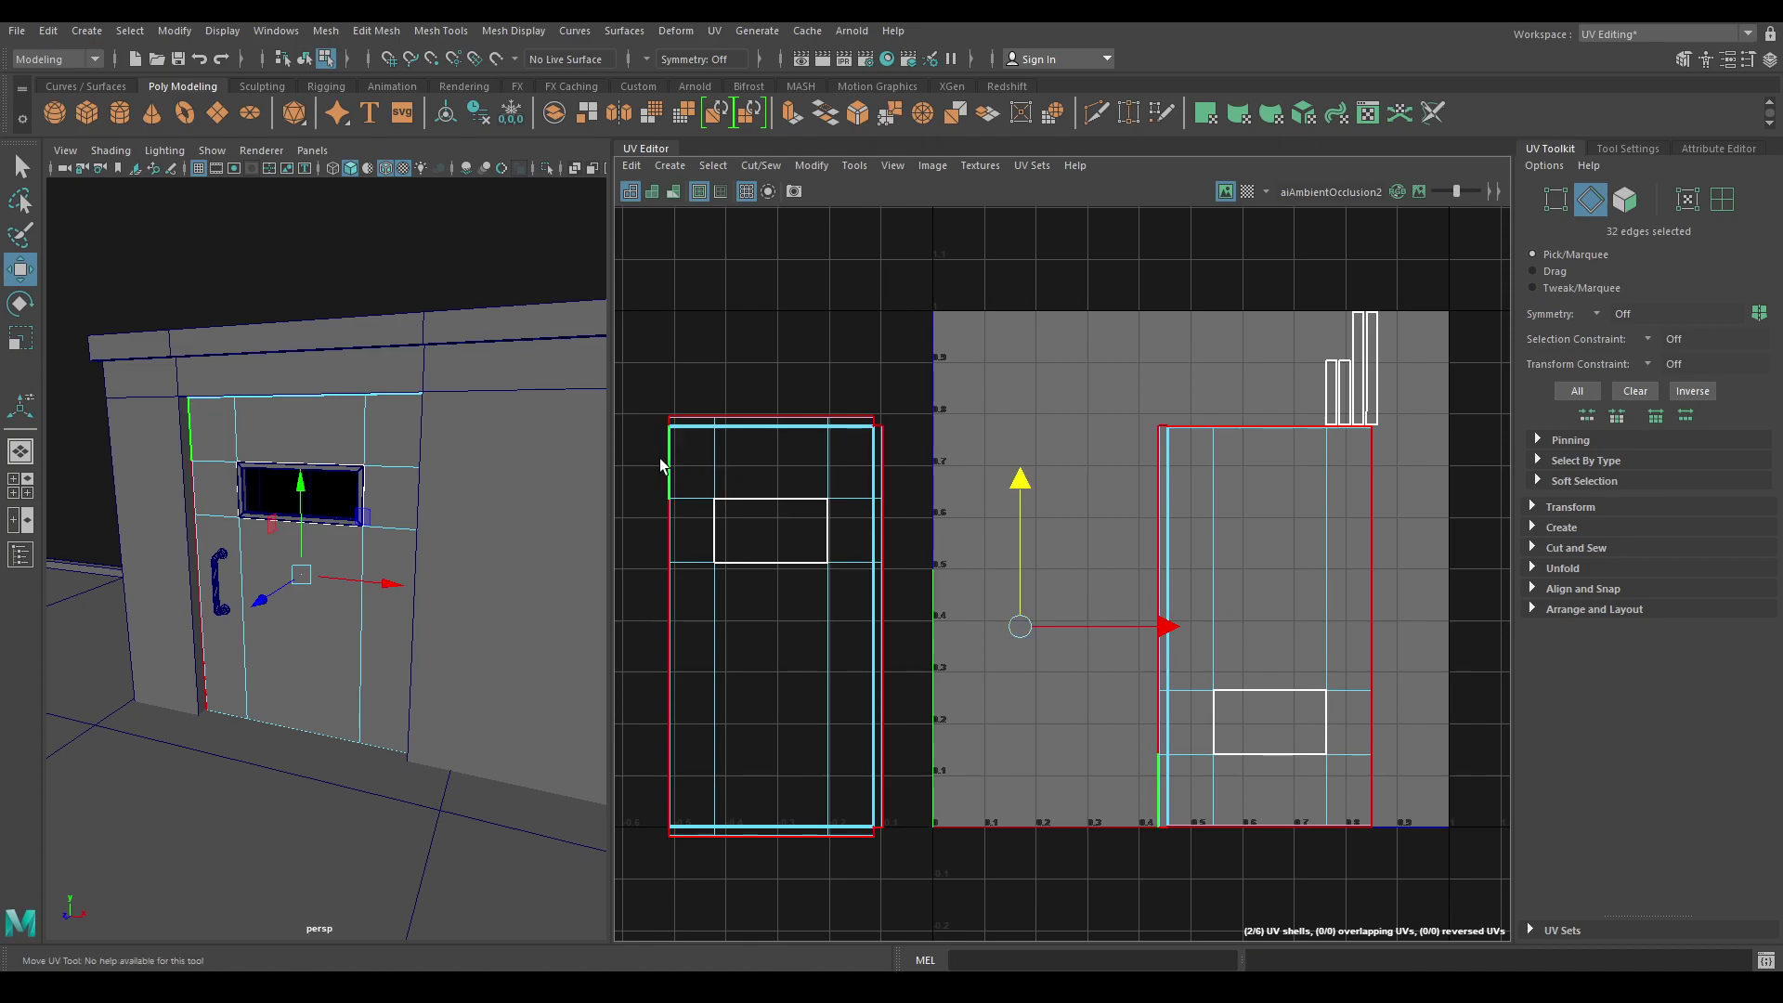
Select only the moved door shell's outer long edge and move and sew the other large door shell onto it.
left_click(649, 758)
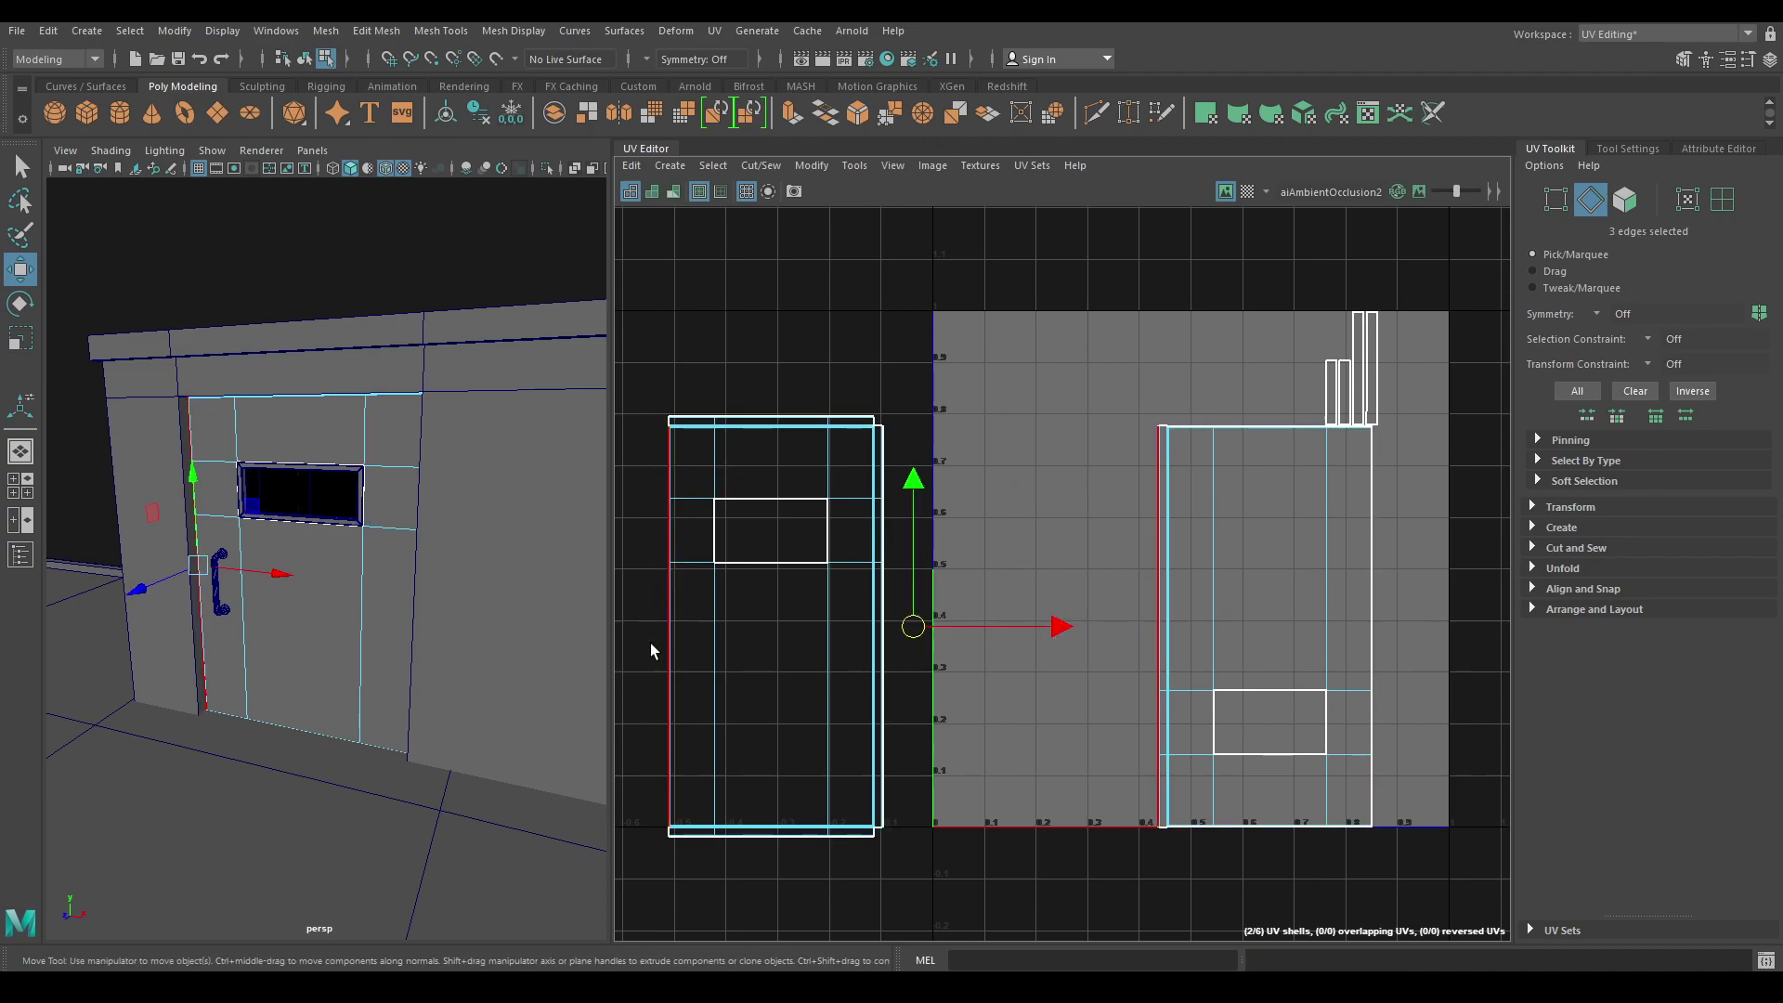
right_click_drag(651, 643, 716, 455, "shift")
middle_click_drag(818, 571, 957, 525, "alt")
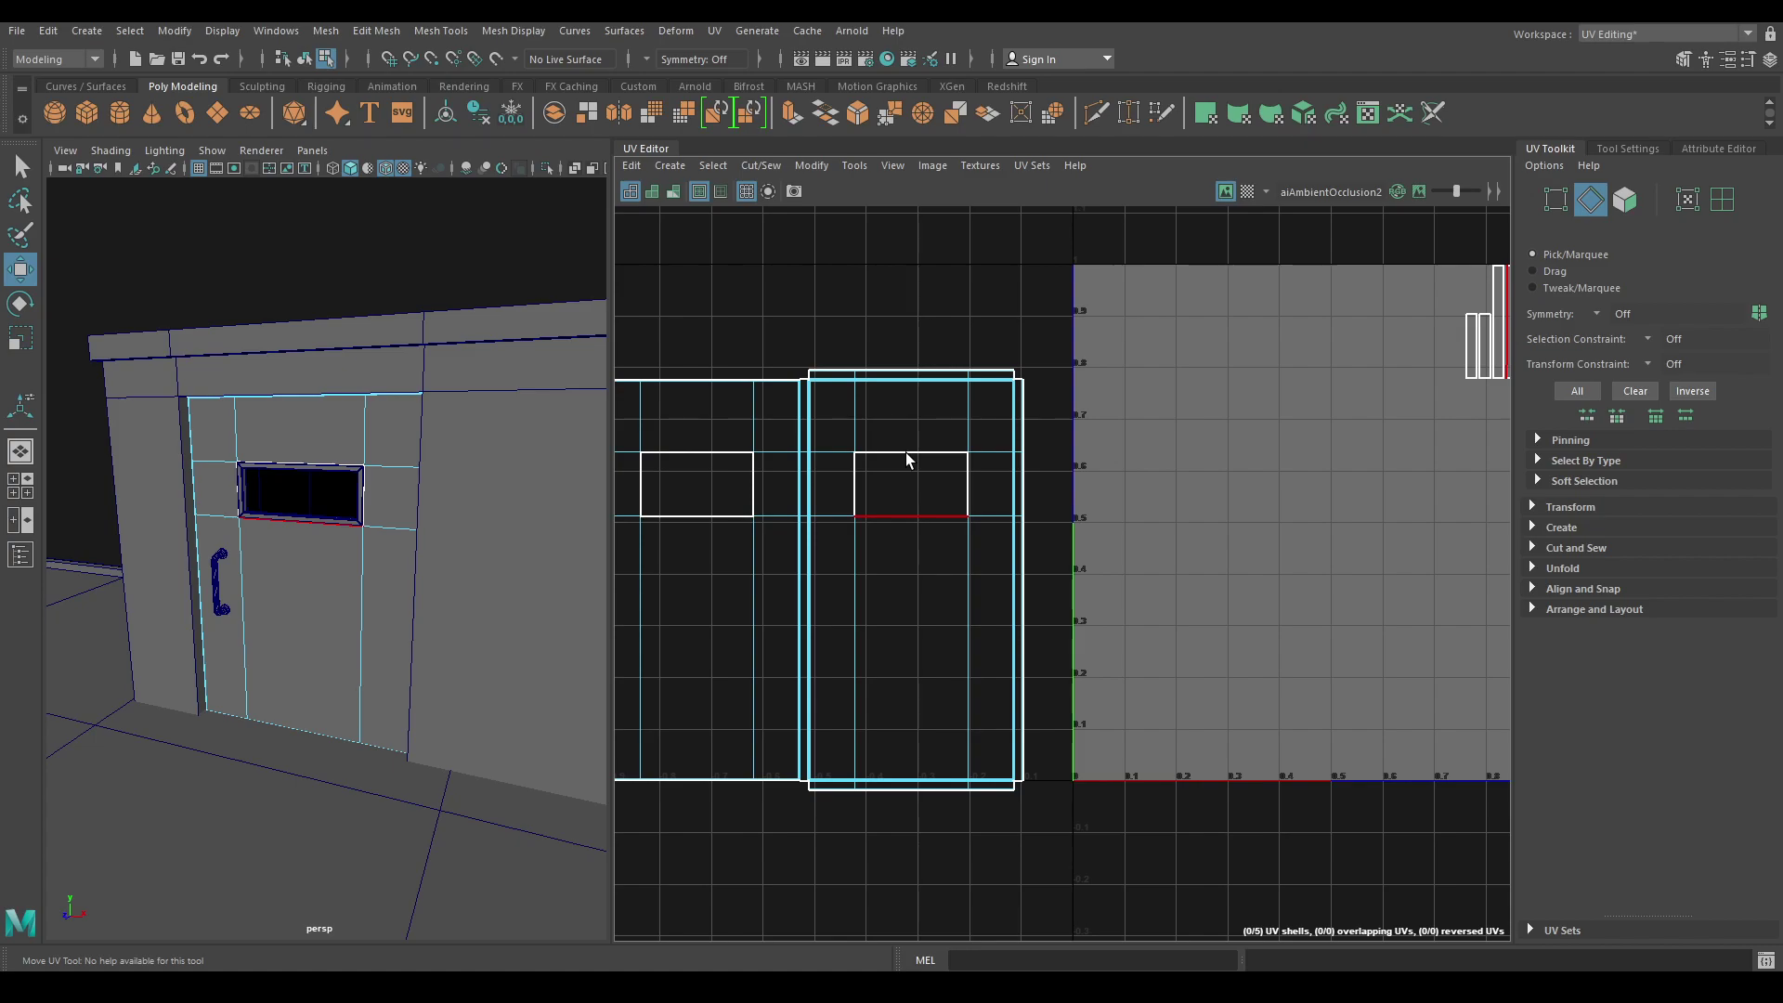
right_click_drag(952, 486, 979, 410, "alt")
middle_click_drag(979, 410, 1049, 377, "alt")
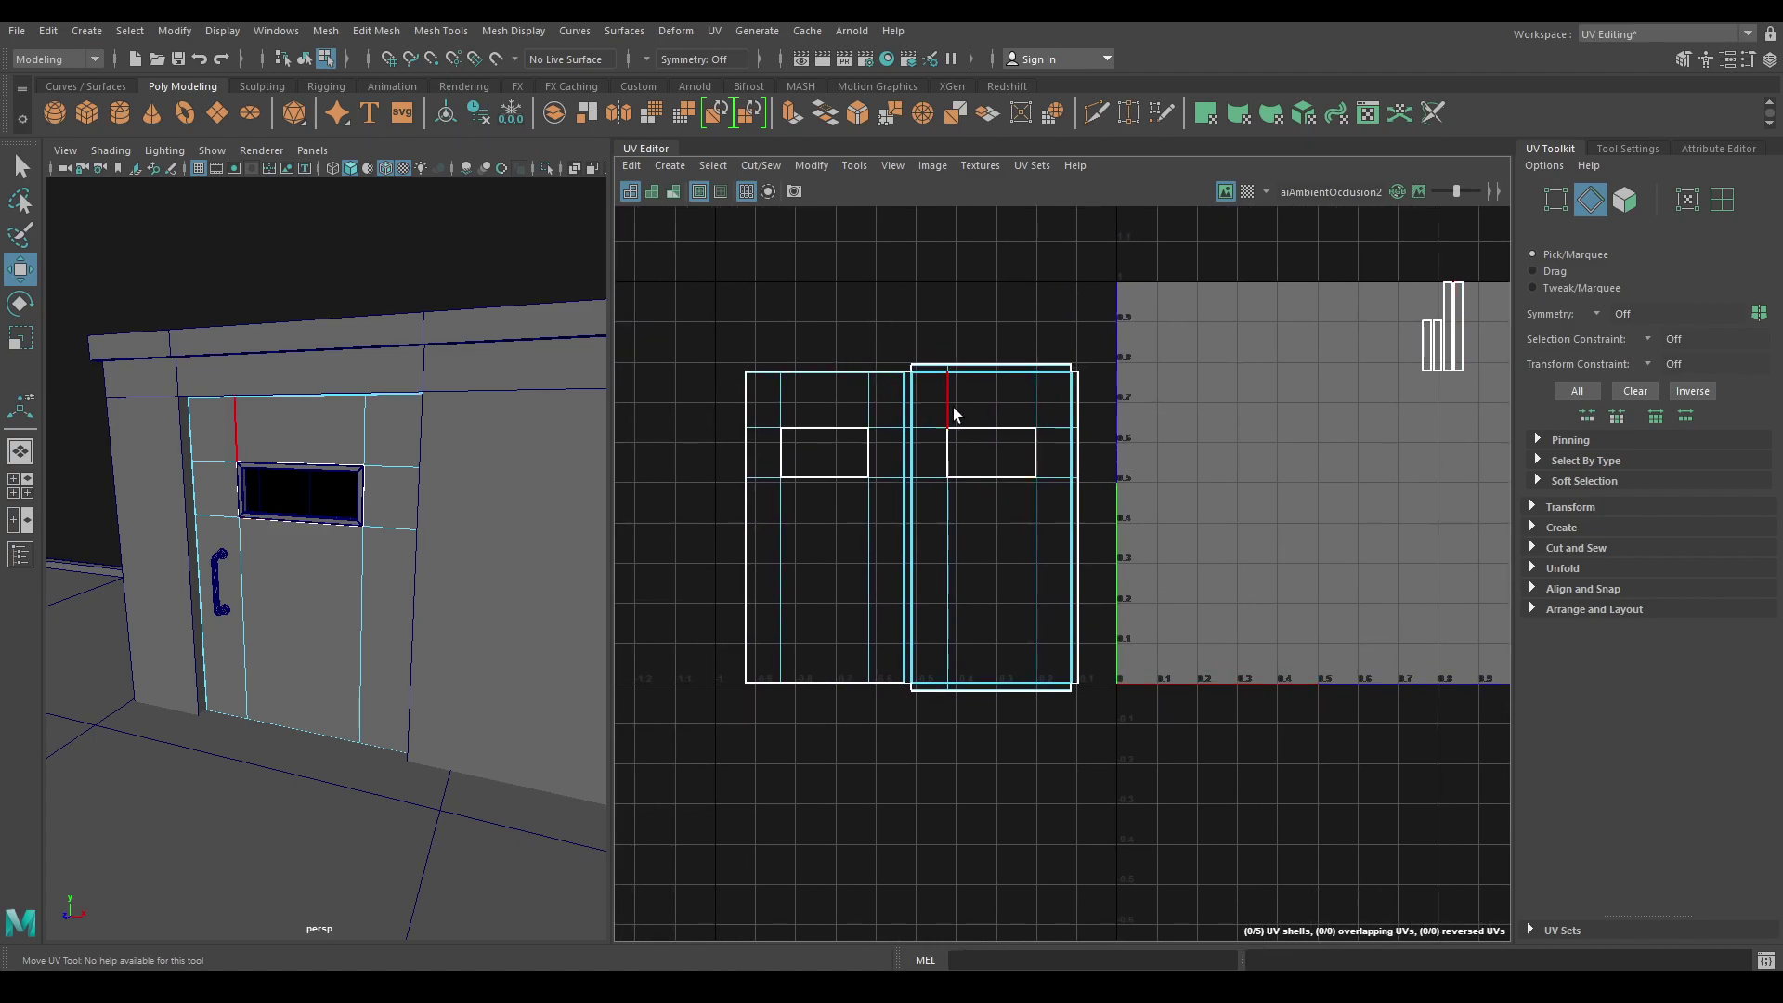
Move and sew the small strips along the door's window opening border, and lay out the joined door shell.
double_click(971, 426)
key("g")
right_click_drag(980, 362, 872, 338)
left_click(966, 390)
right_click_drag(977, 298, 688, 385, "shift")
Isolate the frame of the door's window and apply camera-based UV mapping to it.
right_click_drag(342, 460, 449, 411)
left_click(324, 516)
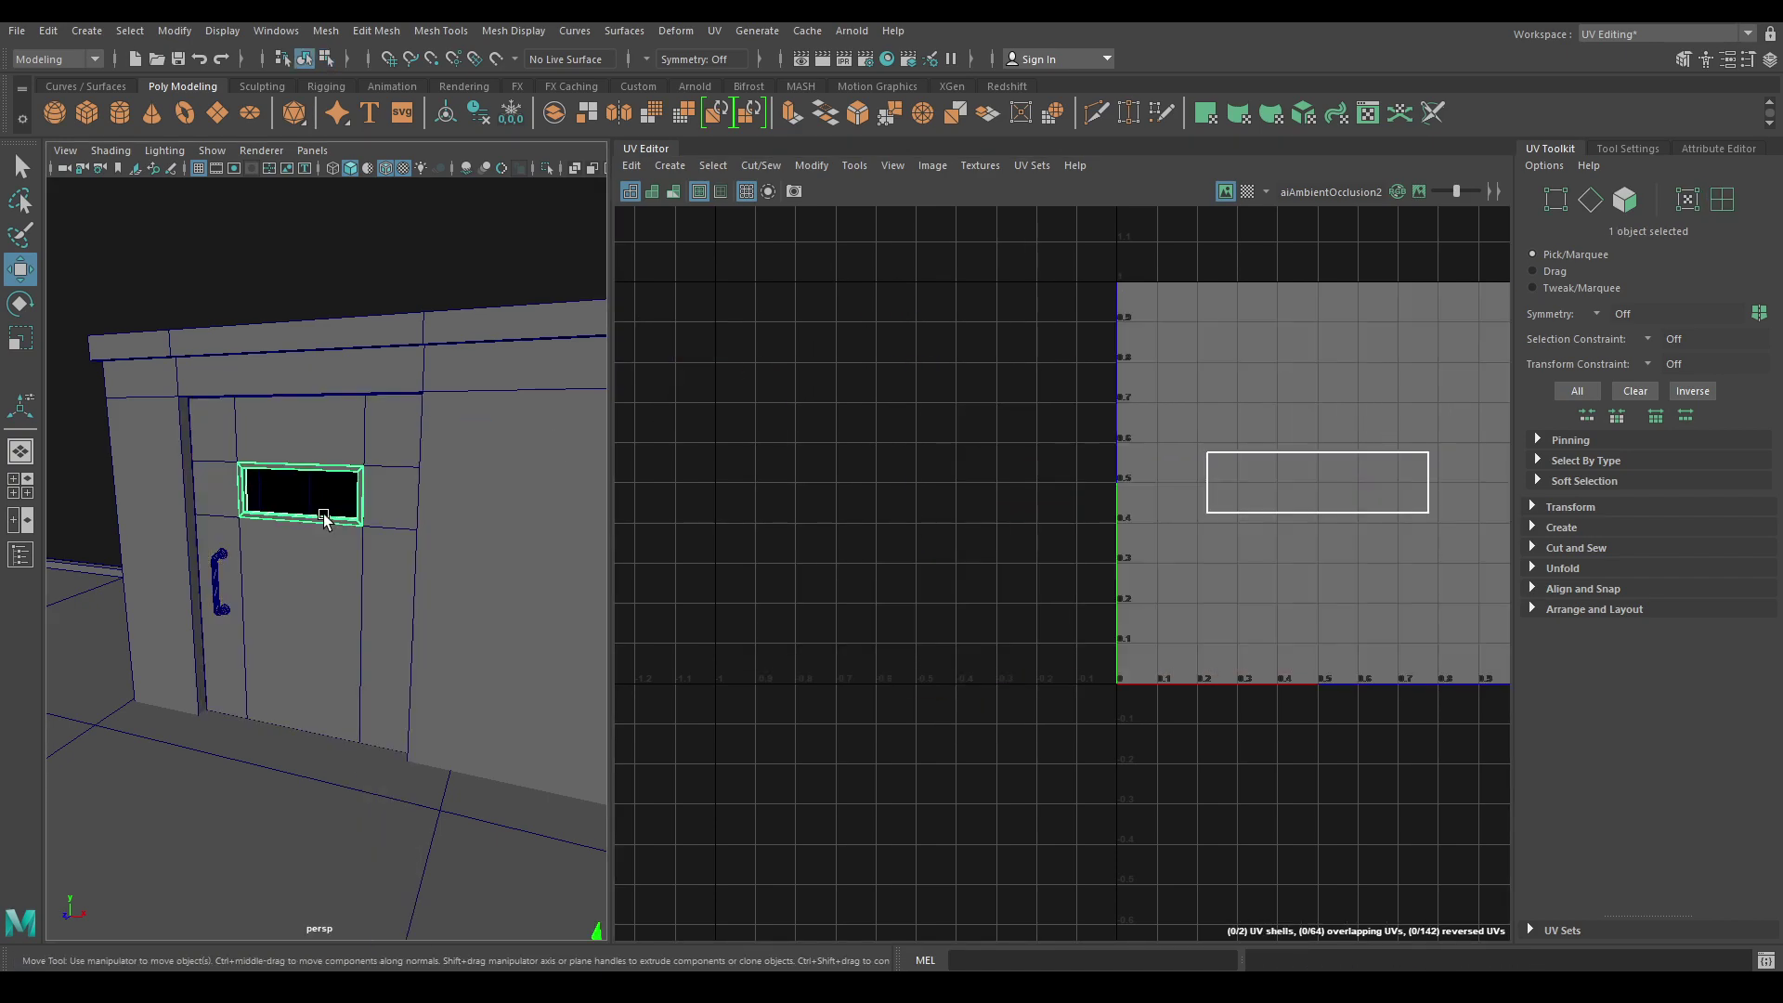
right_click_drag(364, 531, 418, 522, "alt")
key("alt+h")
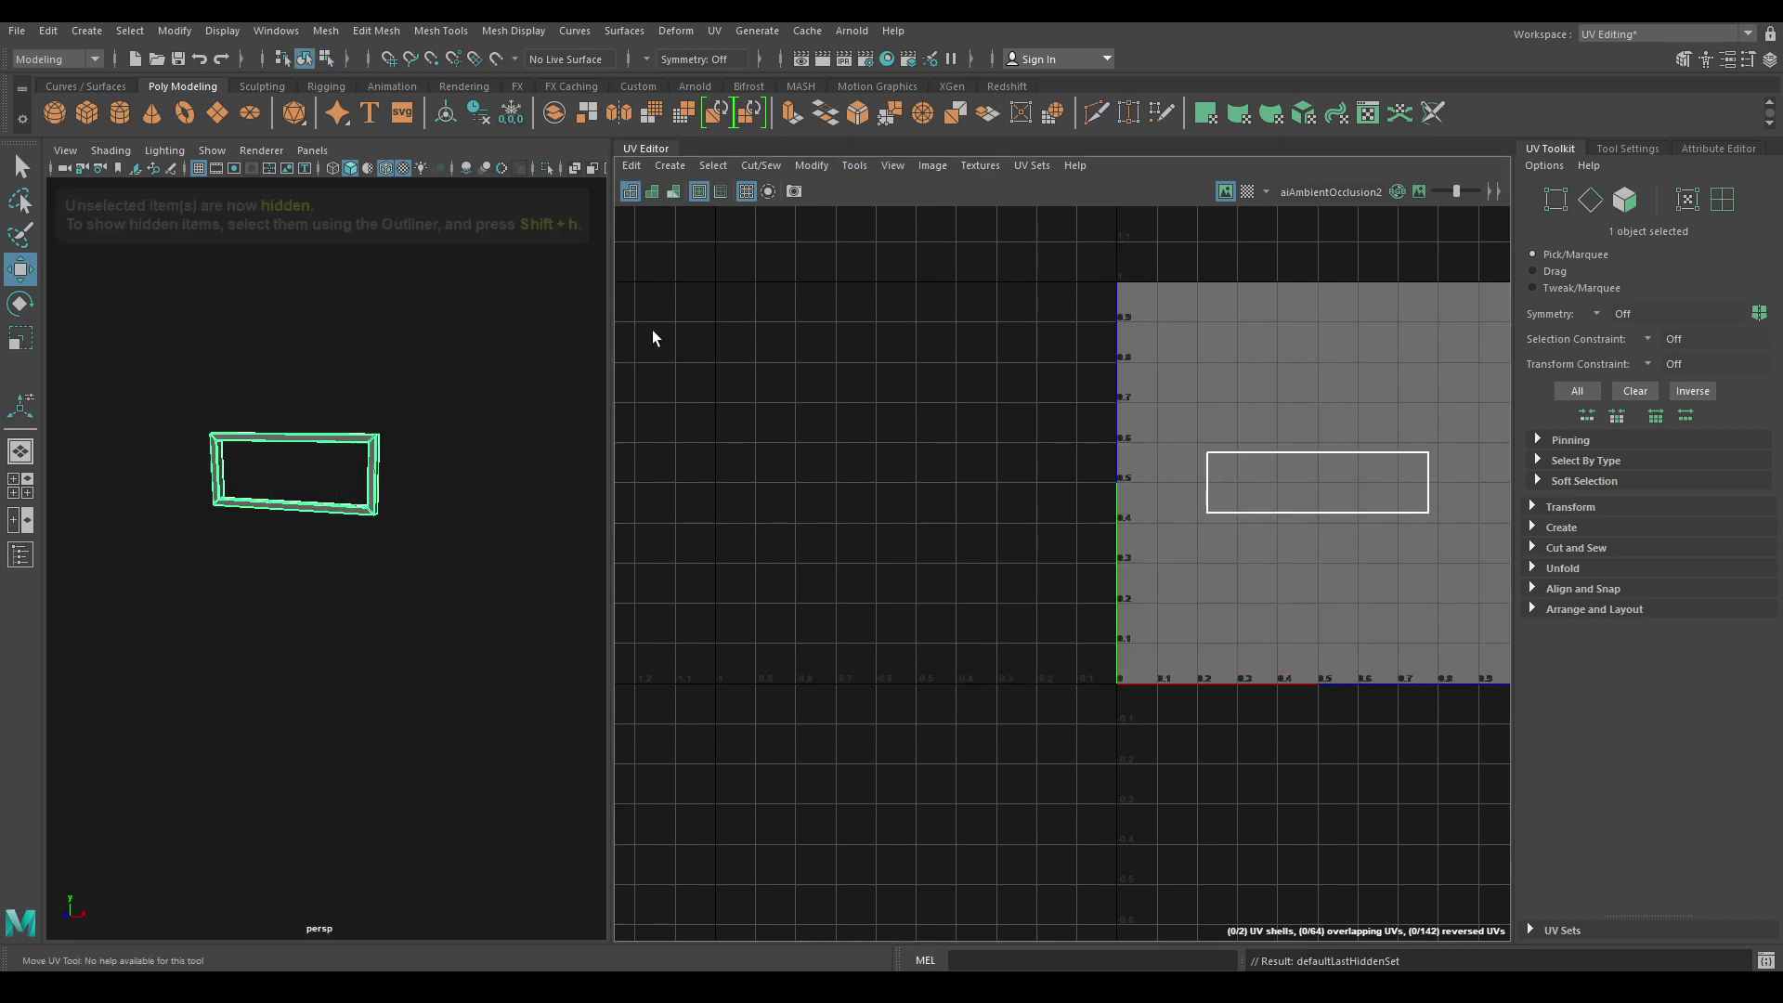
left_click_drag(370, 437, 513, 669, "alt")
key("f")
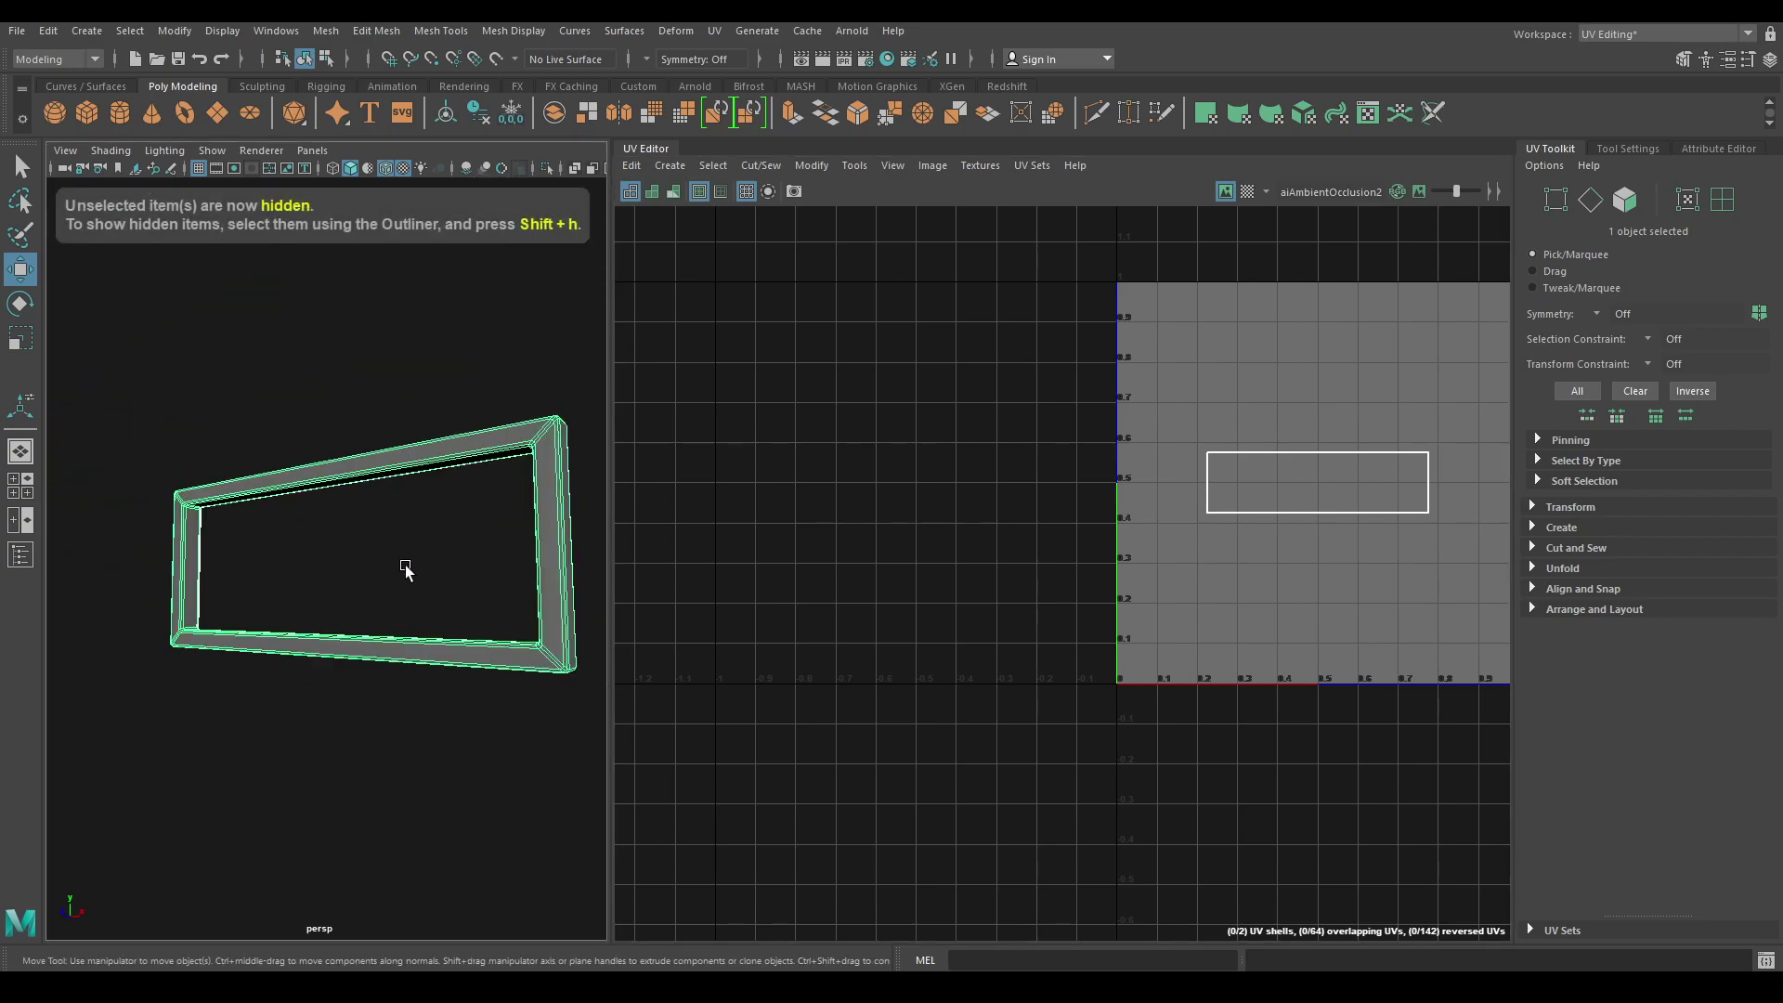
right_click_drag(293, 528, 329, 619, "alt")
left_click(669, 166)
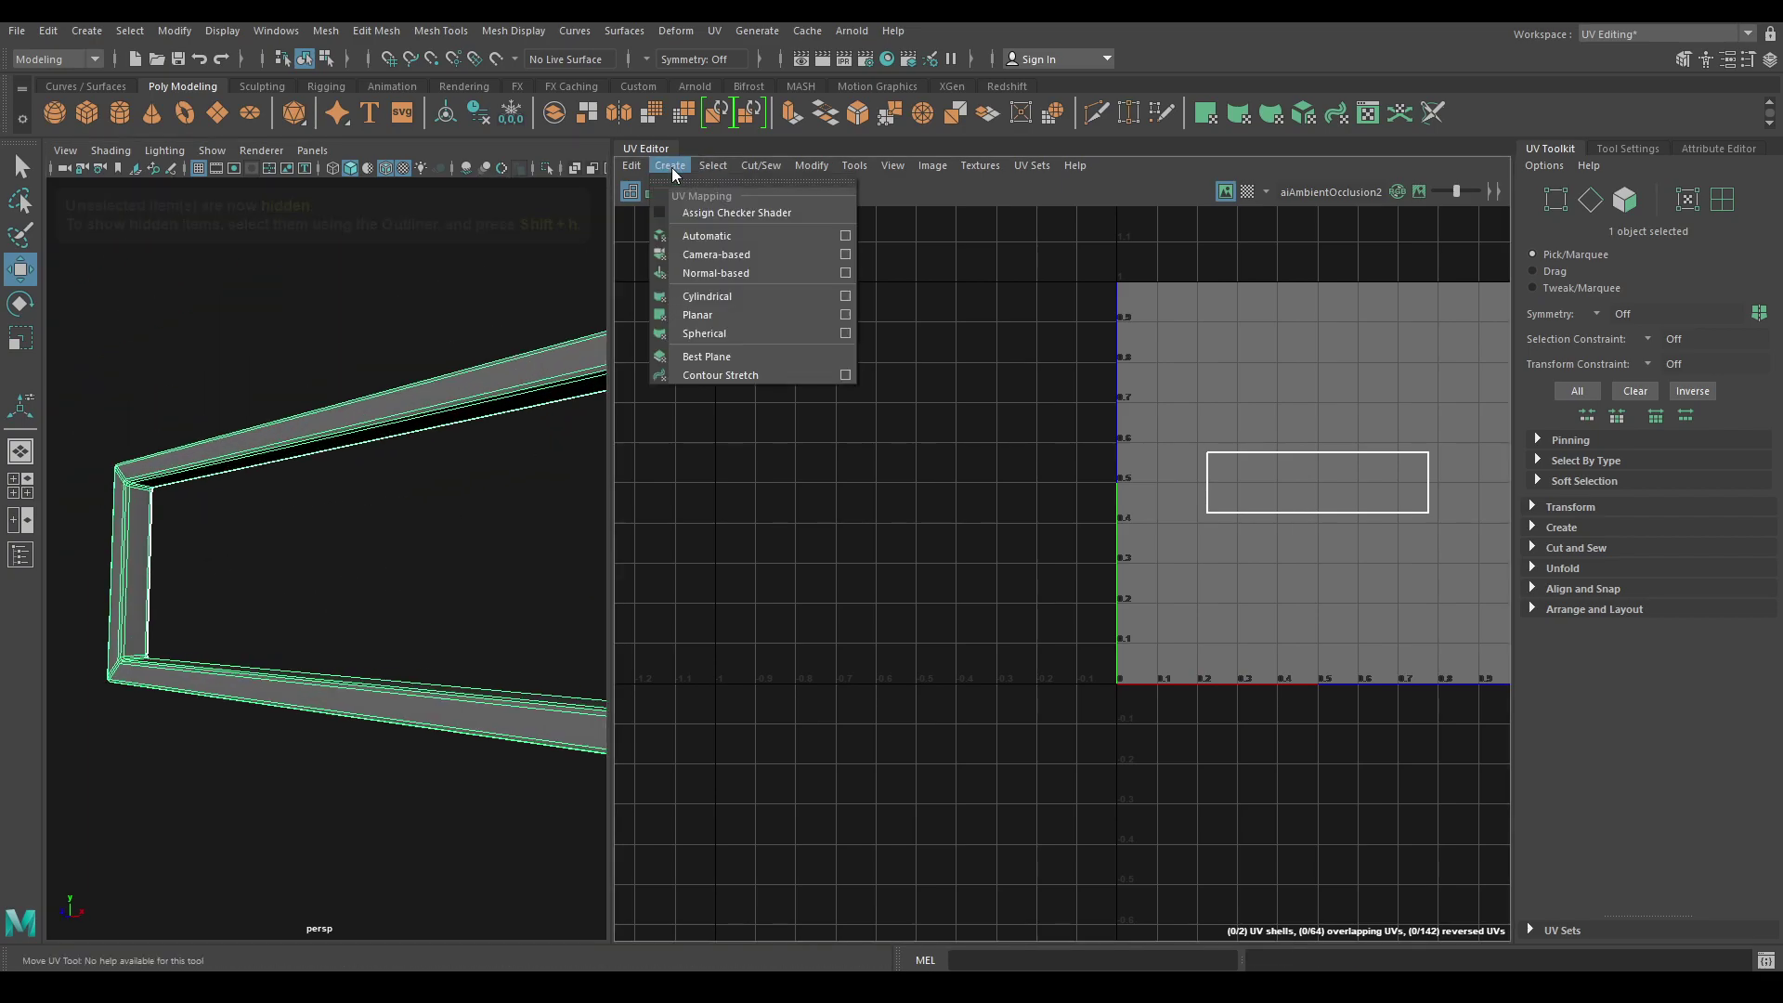
left_click(722, 253)
Cut the window frame's UVs along one corner edge loop and the inner rim edge loop.
right_click_drag(243, 444, 236, 373)
left_click_drag(235, 373, 115, 416, "alt")
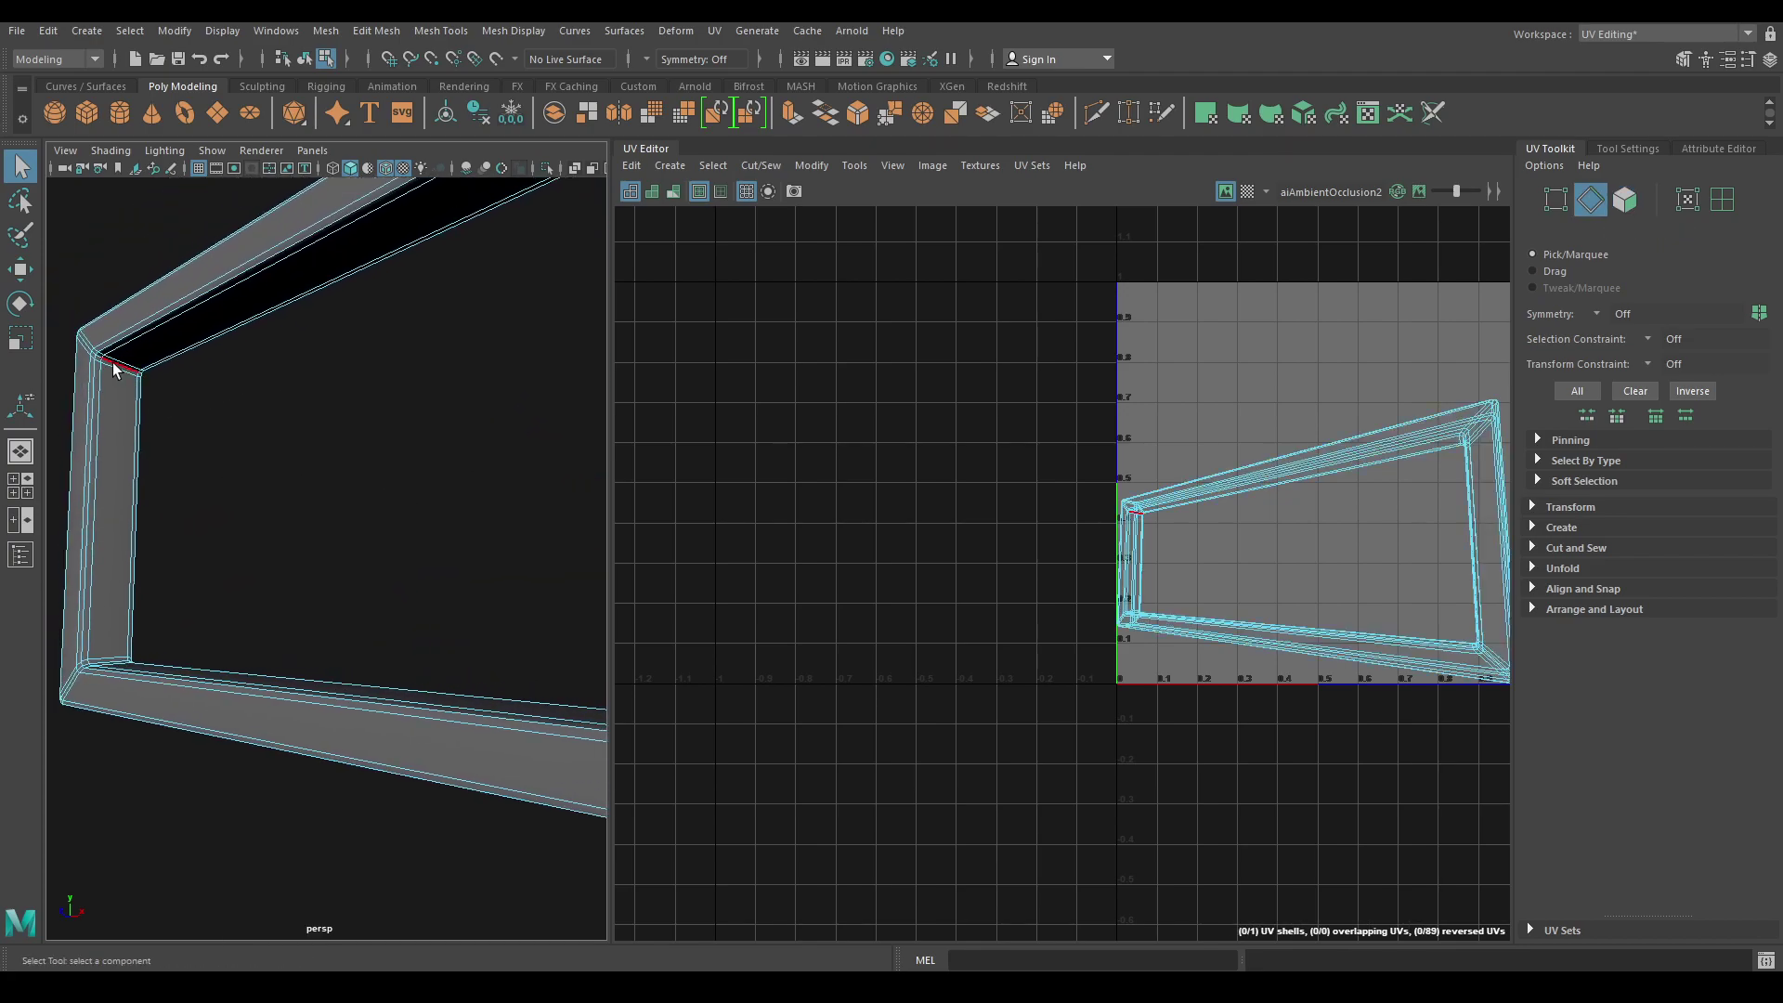
left_click(164, 364)
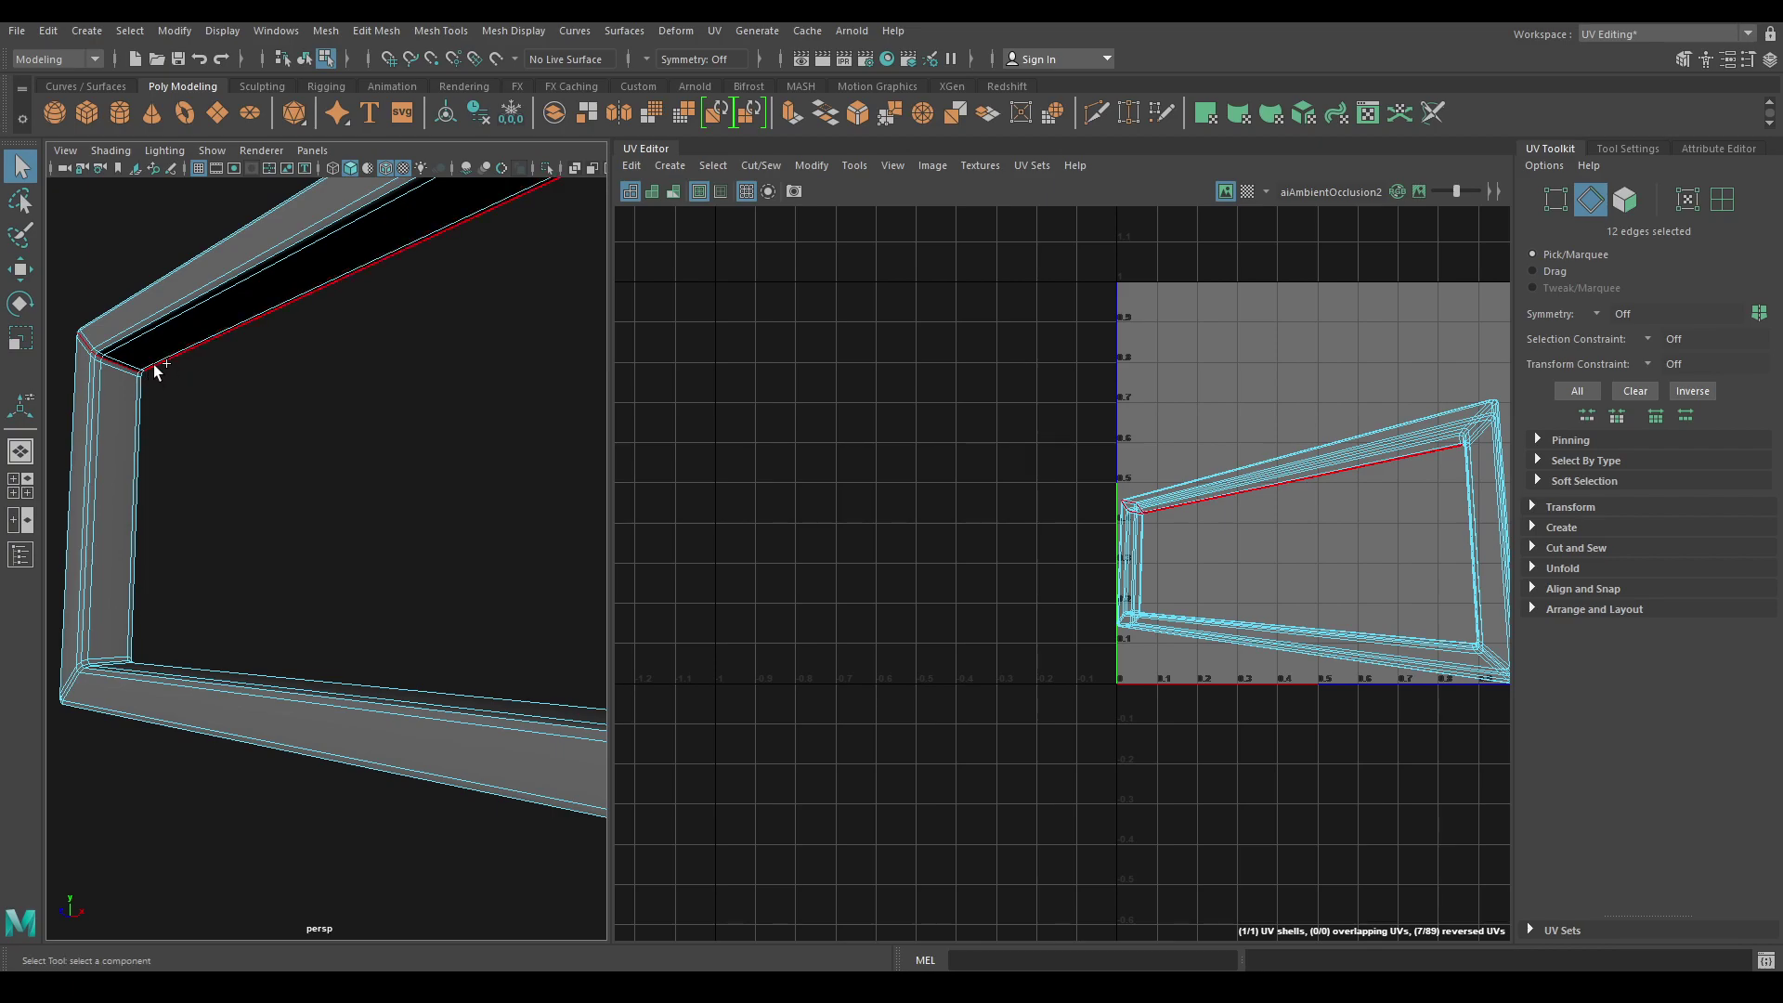
double_click(154, 364, "shift")
right_click_drag(1115, 479, 1099, 398)
right_click_drag(1254, 315, 1254, 315, "shift")
key("w")
right_click_drag(1150, 348, 1222, 346, "shift")
Unfold all of the window frame's UVs and lay out the resulting shell upright in the UV tile.
left_click_drag(957, 337, 1510, 934)
right_click_drag(1173, 409, 1005, 337, "shift")
key("f")
left_click_drag(1005, 337, 1163, 314)
right_click_drag(1163, 314, 1105, 587, "shift")
Show the hidden objects again, select the door handle and isolate it.
left_click_drag(405, 685, 390, 535, "alt")
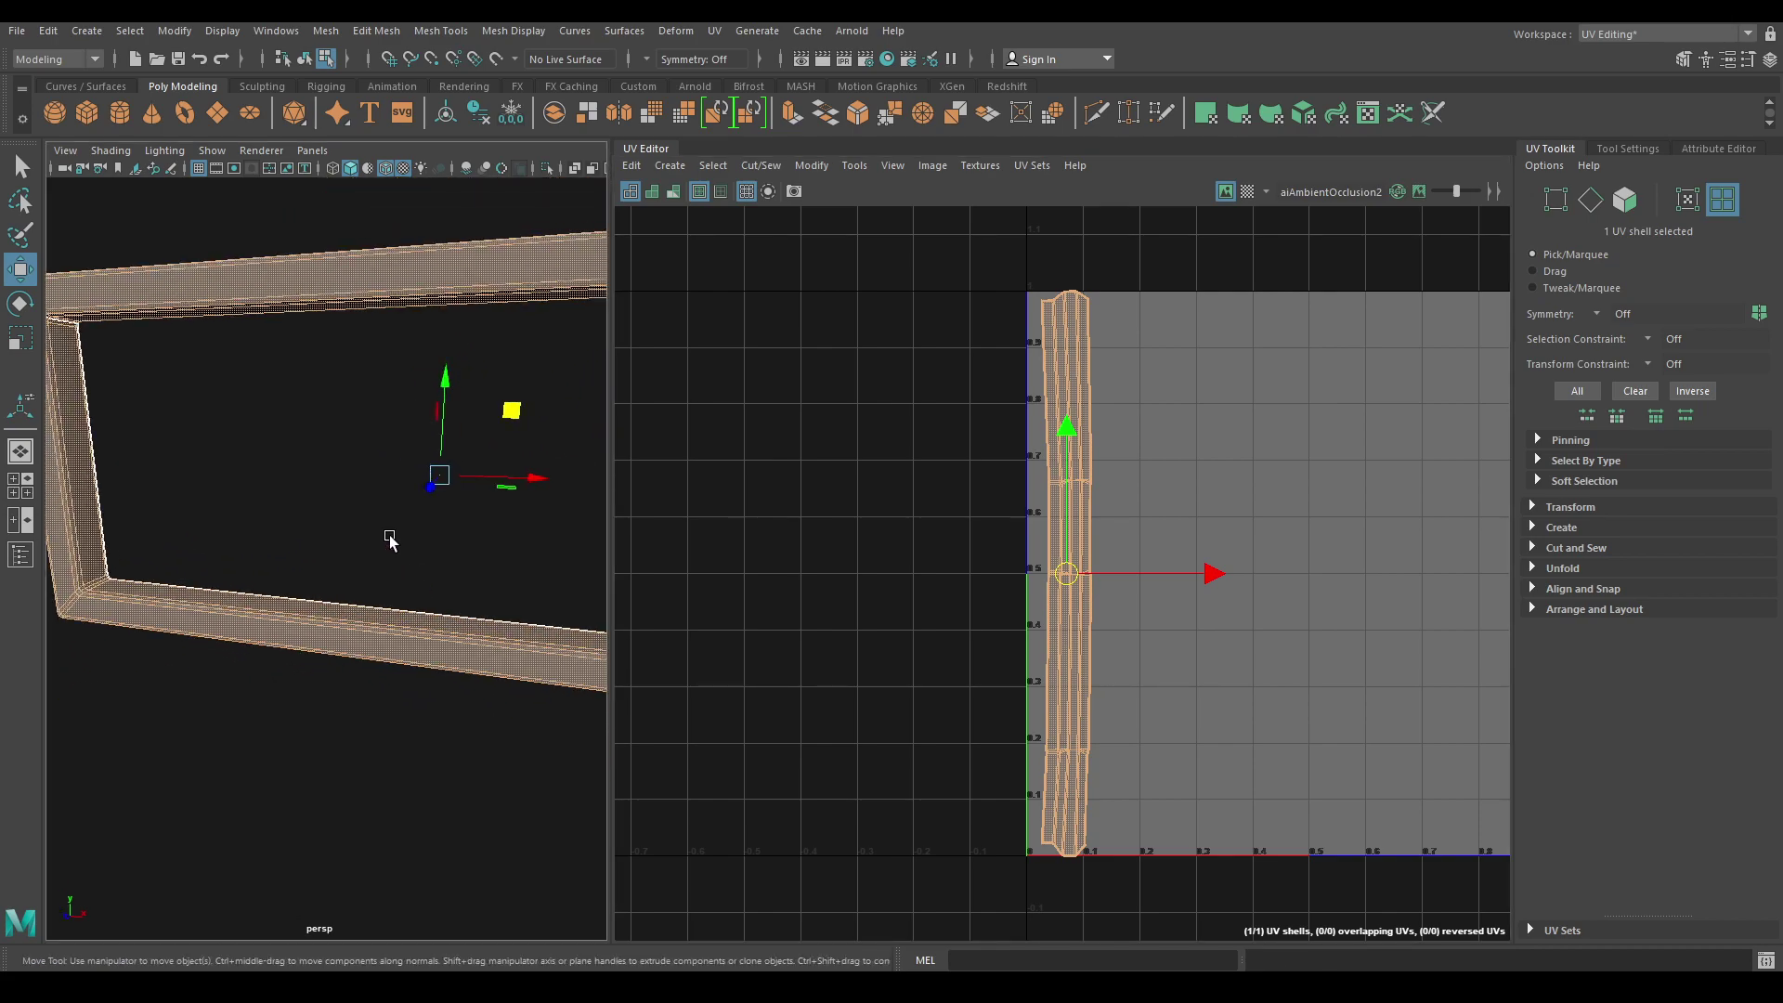
right_click_drag(388, 471, 485, 443)
key("ctrl+shift+h")
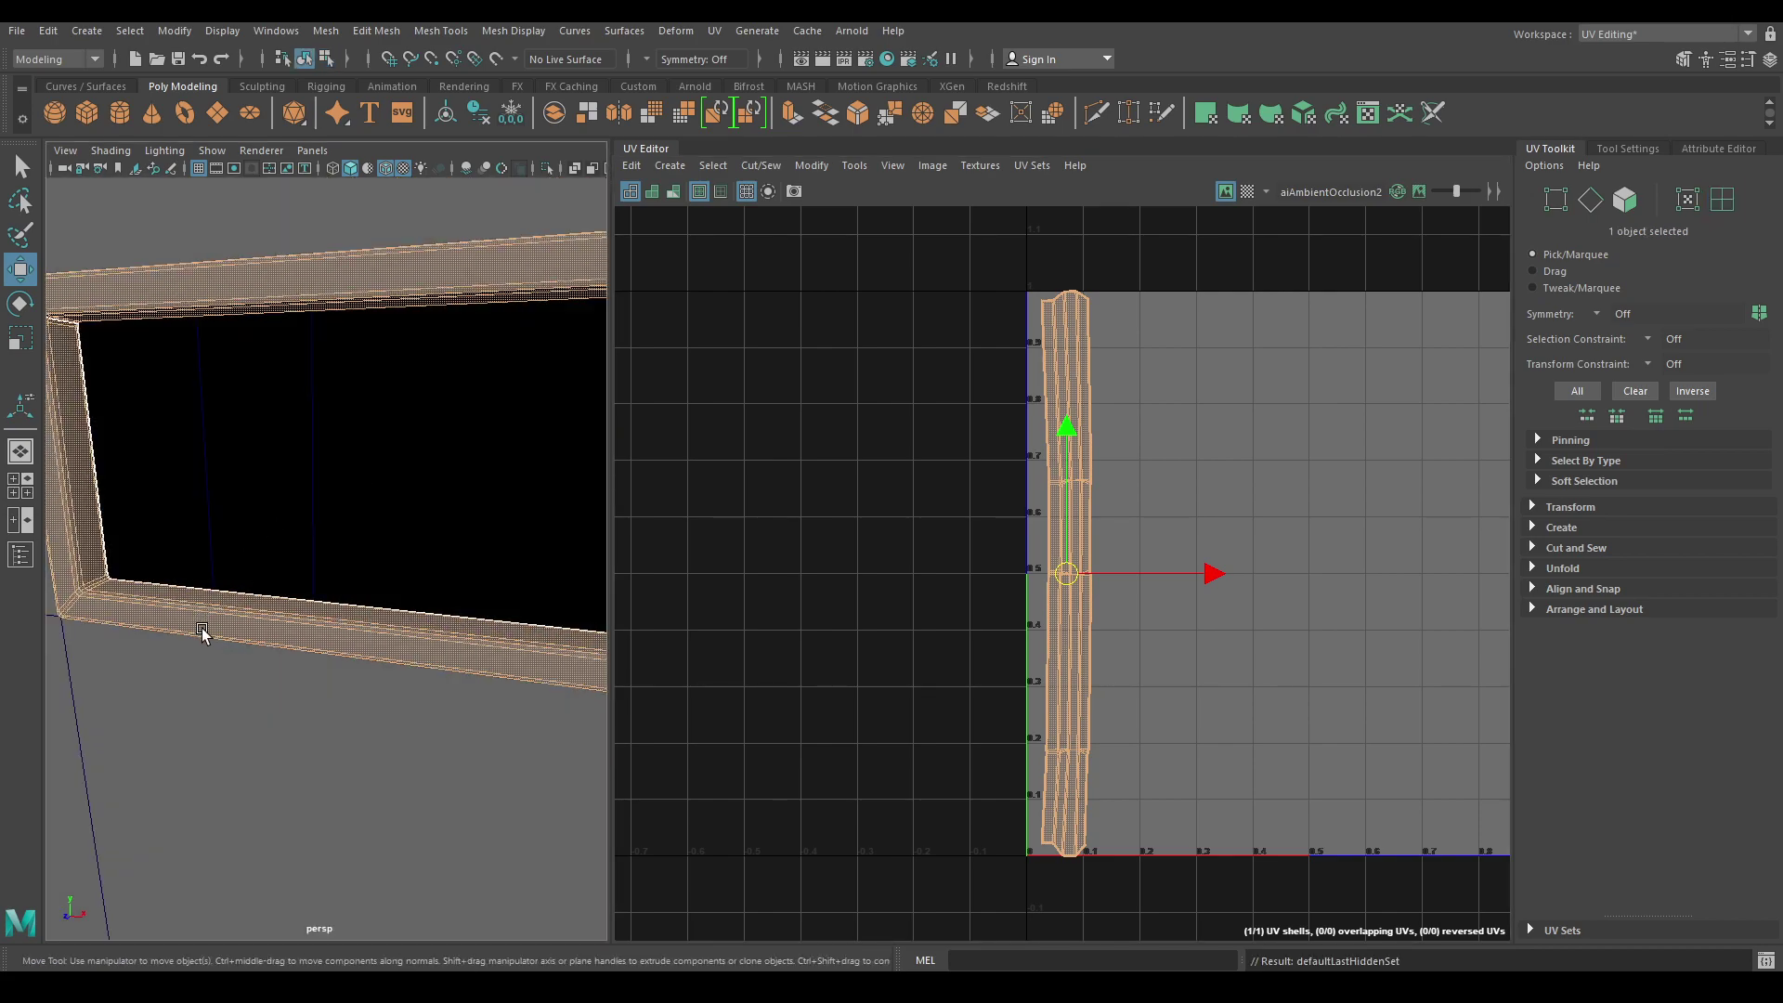
right_click_drag(202, 632, 124, 482, "alt")
left_click_drag(124, 482, 341, 321, "alt")
left_click(271, 632)
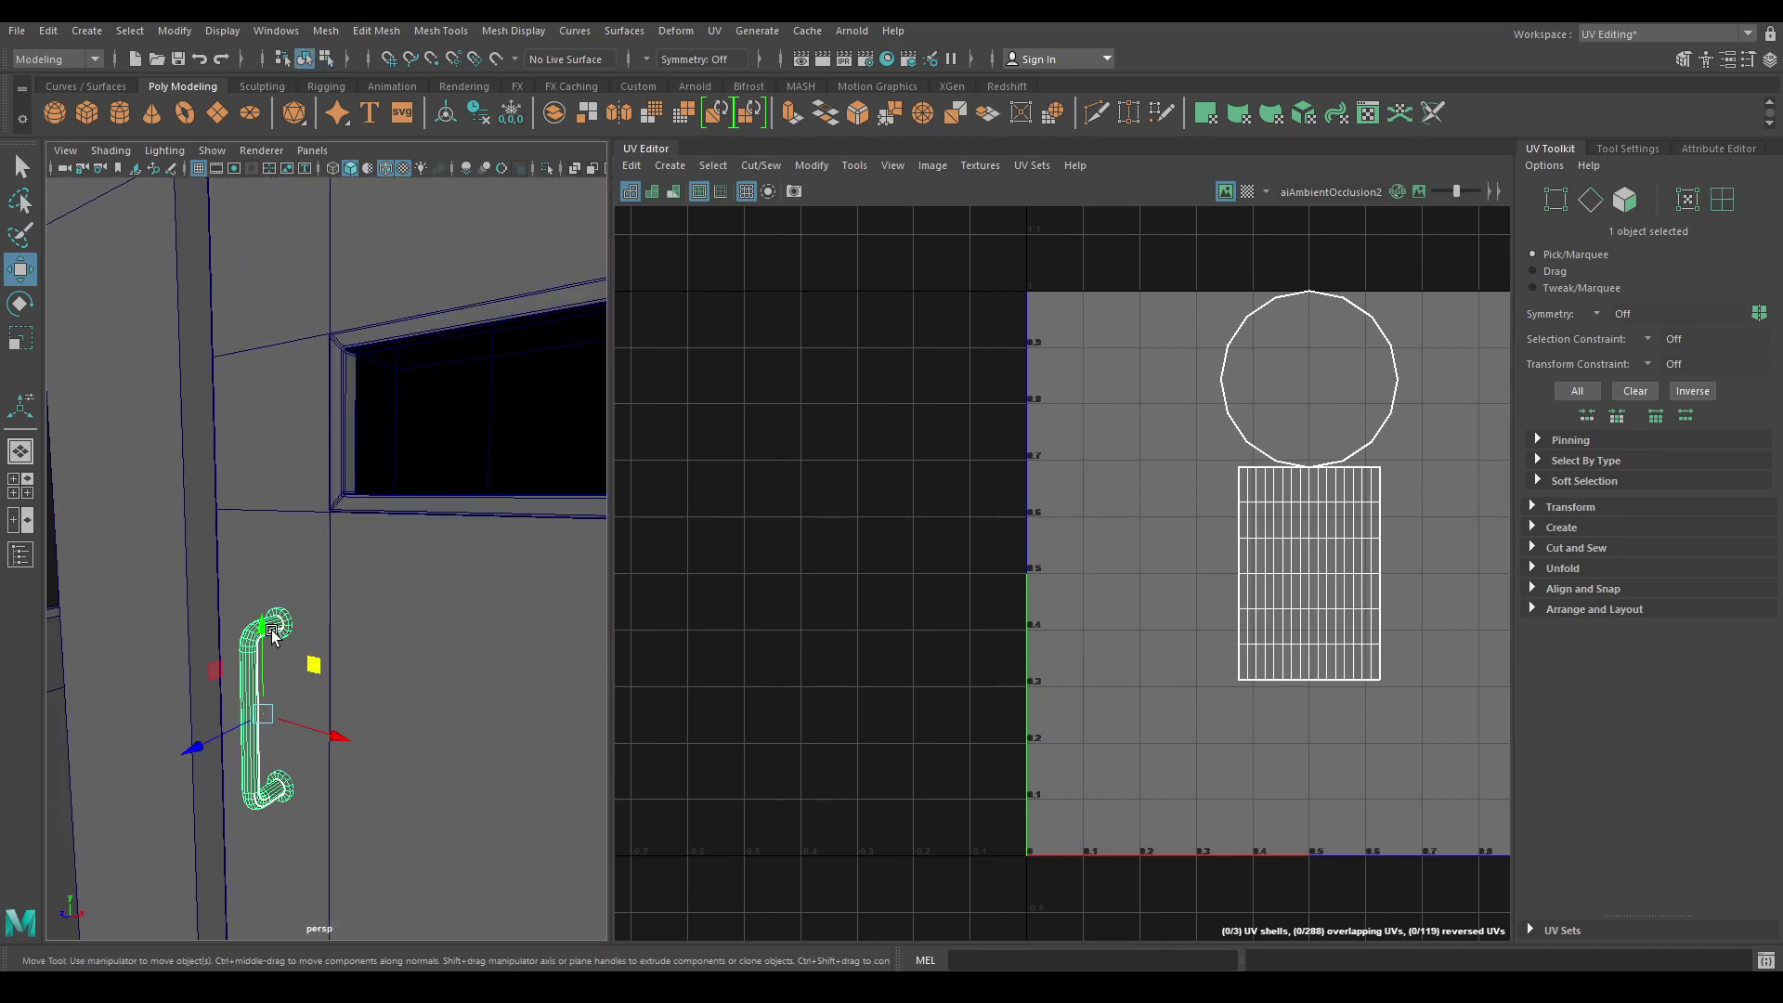
key("alt+h")
In the top view, select the back rim edges of both handle flanges, leaving out the edges across their thickness.
left_click_drag(272, 631, 349, 509, "alt")
key("space")
key("f")
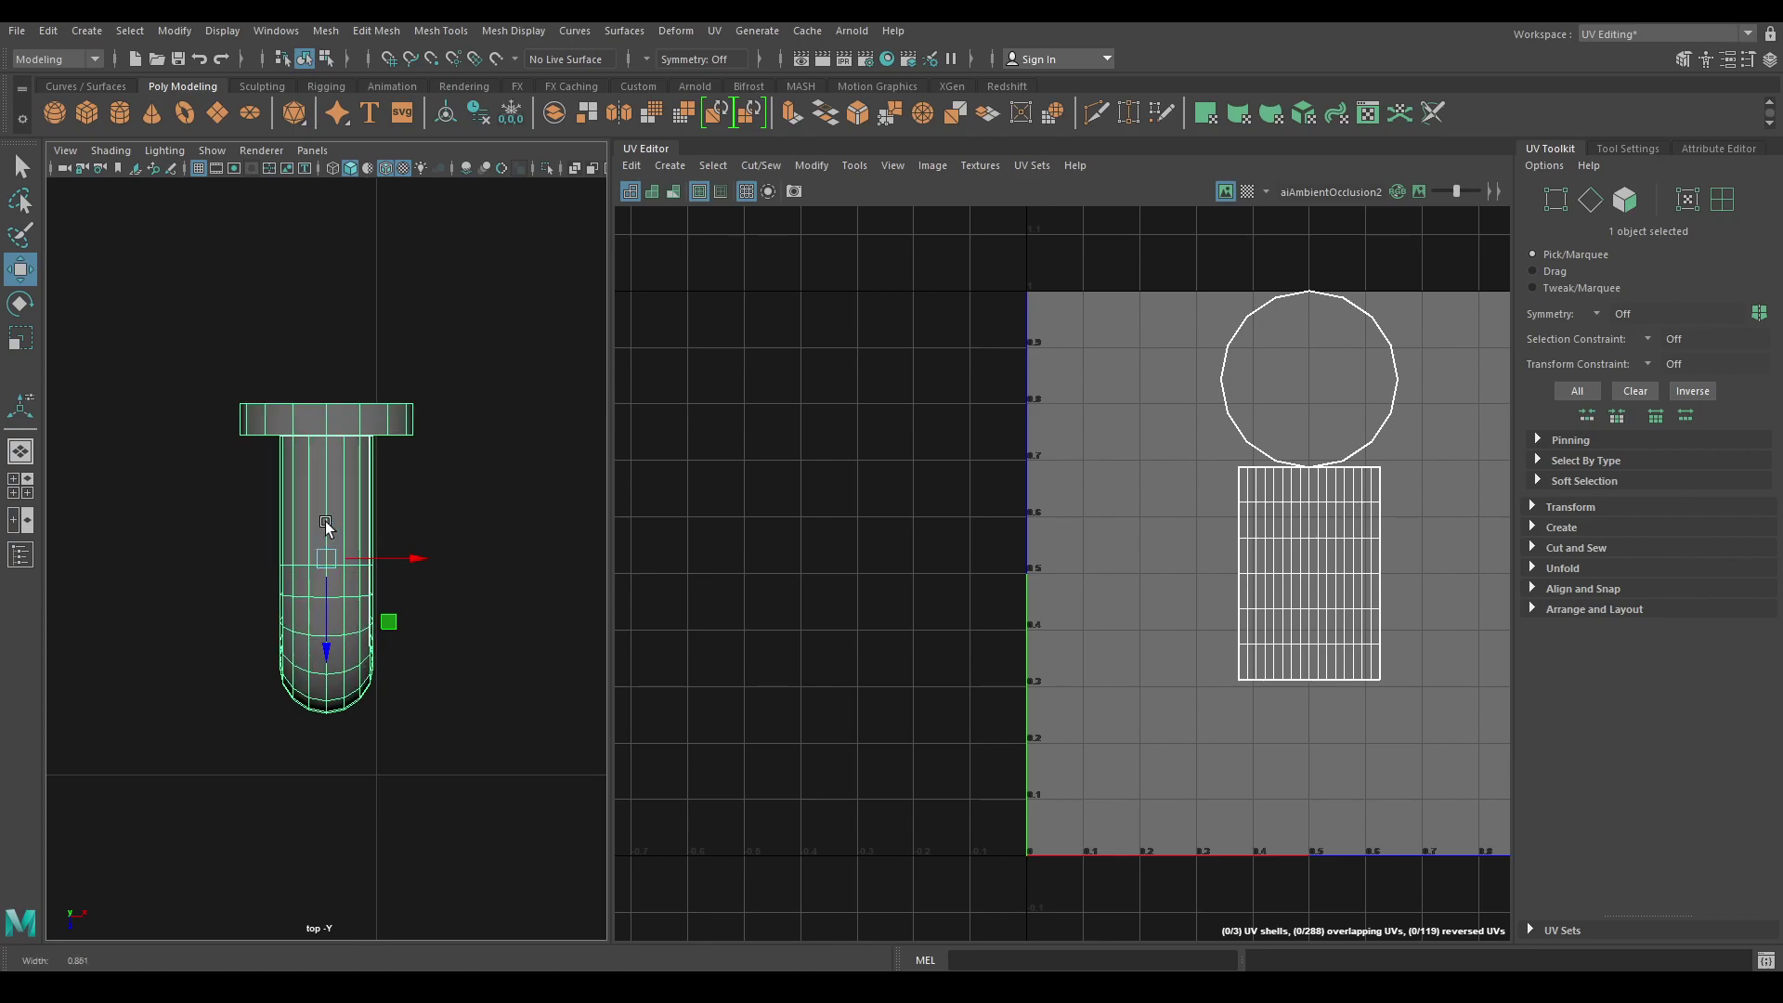
right_click(325, 521)
left_click(325, 206)
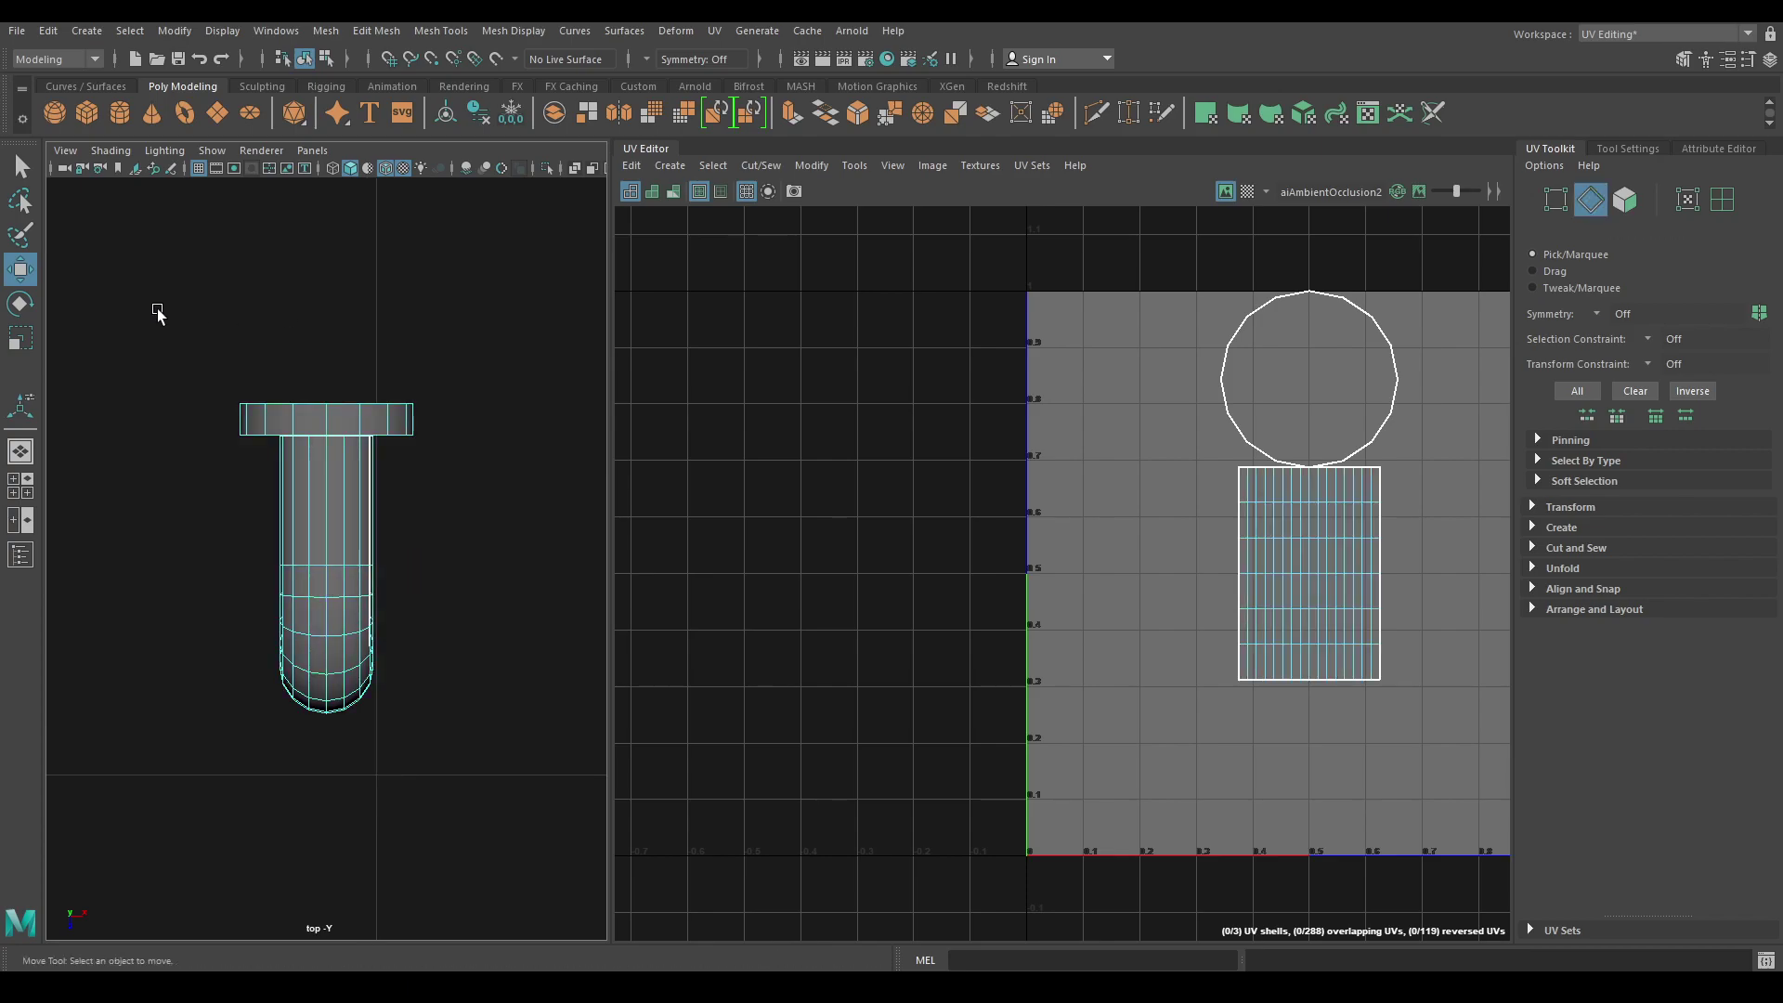
left_click_drag(133, 307, 534, 425)
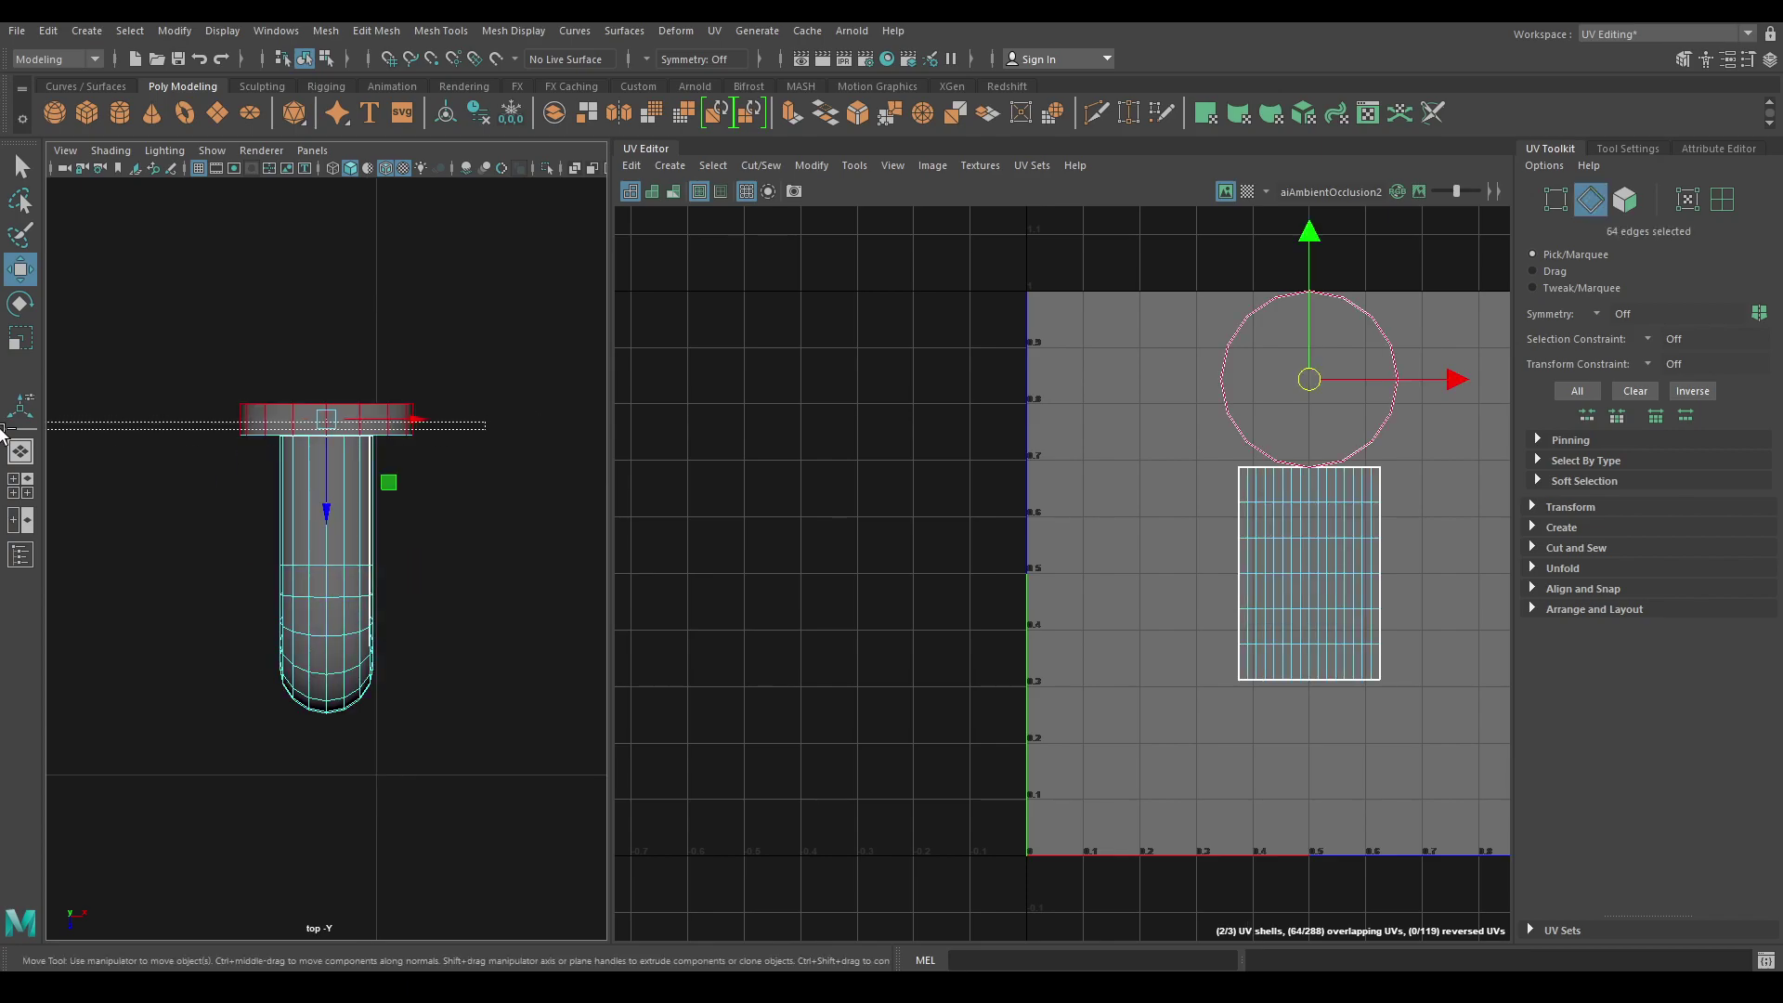
left_click_drag(2, 427, 2, 429, "ctrl")
In the perspective view, add the front rim loops and the tube joint loops of both handle flanges to the selection.
key("space")
left_click_drag(334, 403, 334, 286)
right_click_drag(340, 371, 414, 570, "alt")
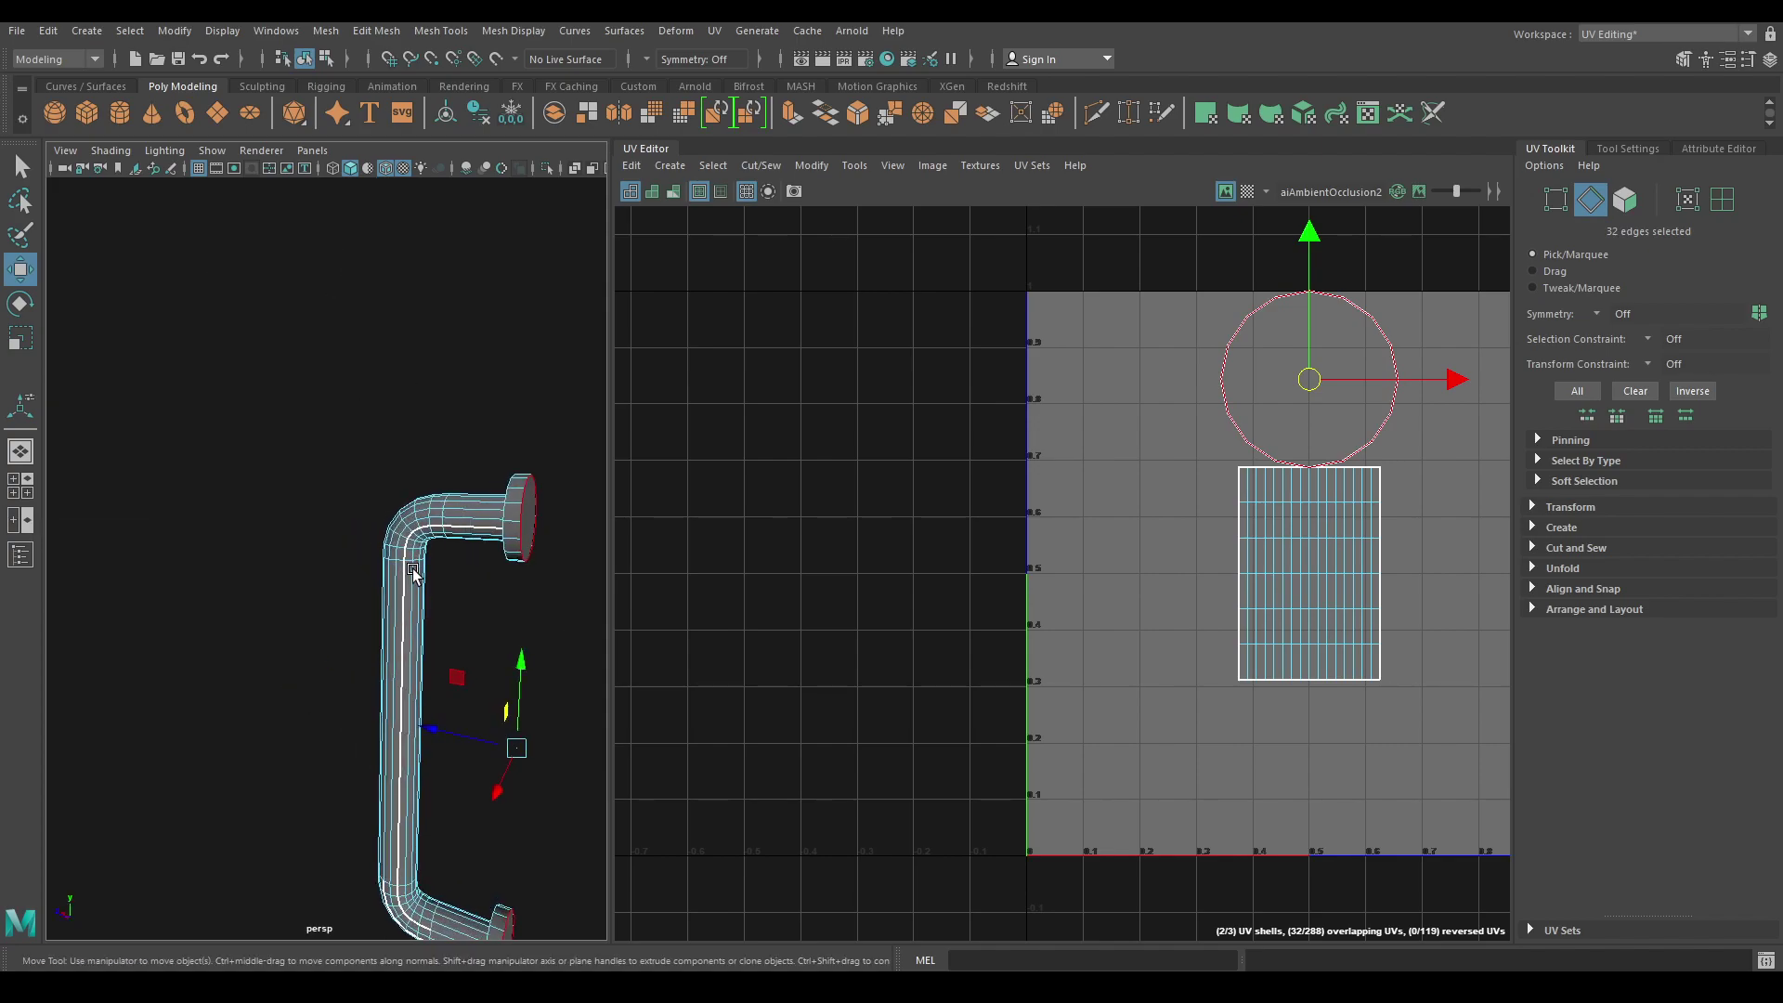
left_click_drag(414, 574, 467, 589, "alt")
double_click(450, 340, "shift")
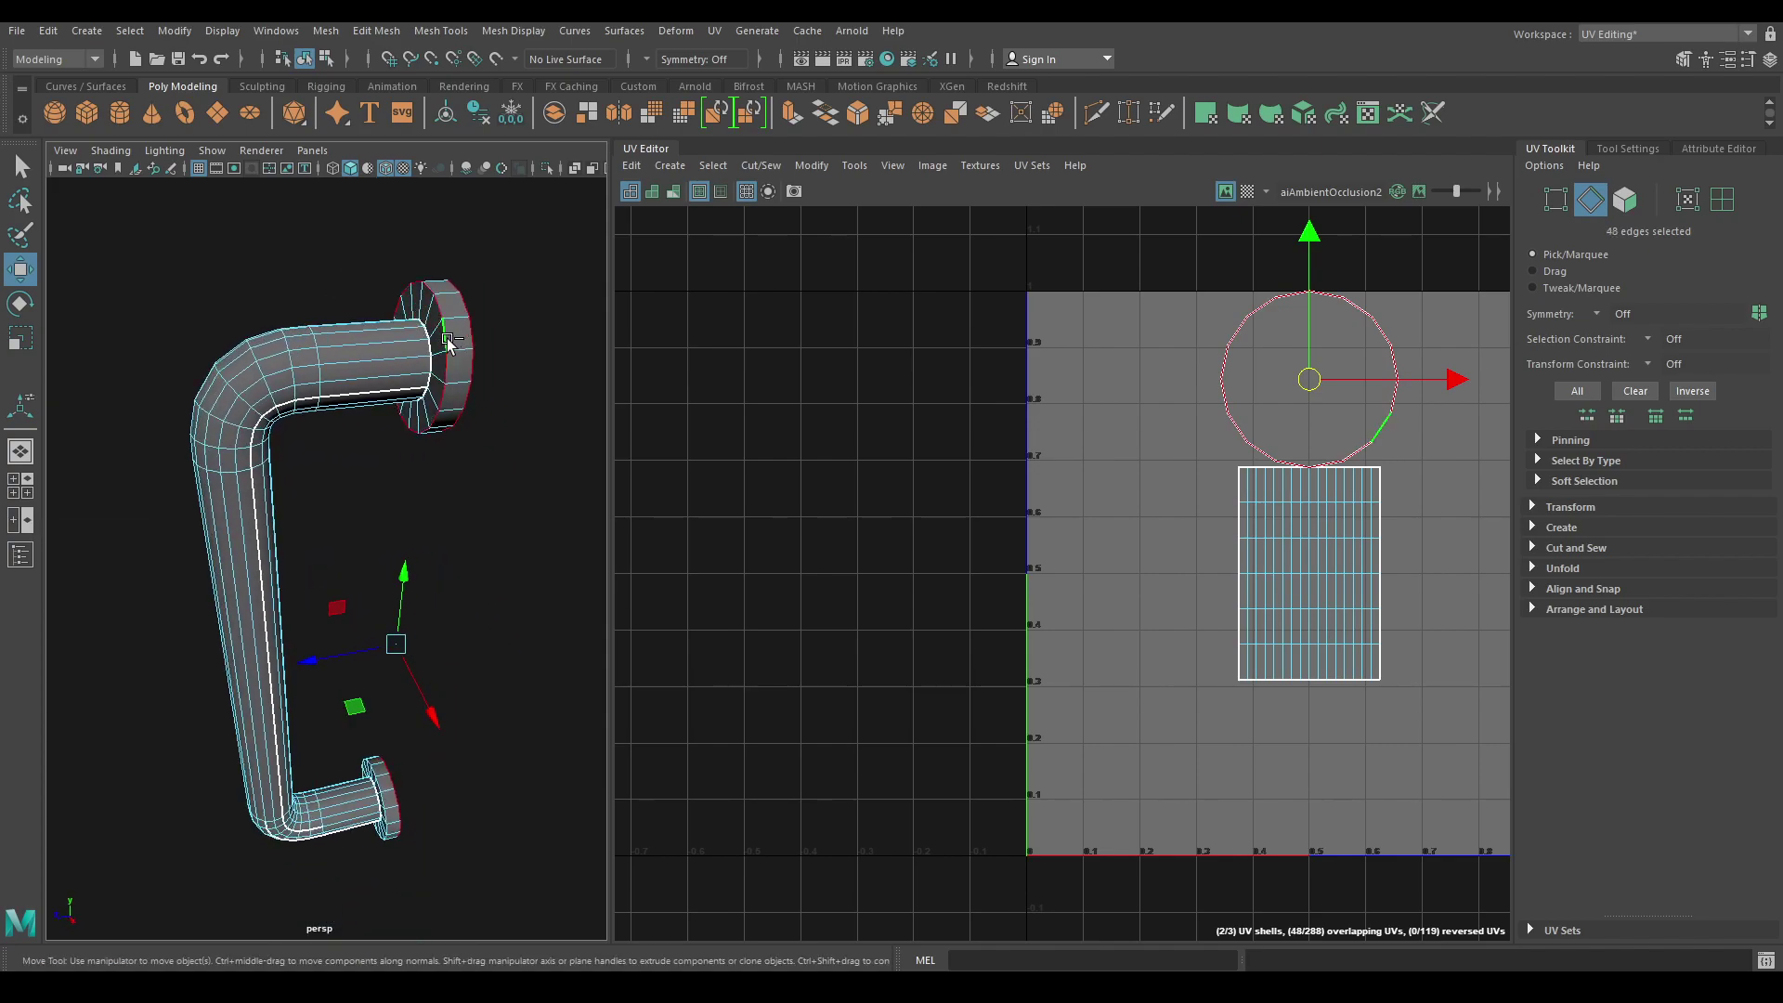
middle_click_drag(459, 585, 394, 292, "alt")
left_click_drag(381, 632, 338, 577, "alt")
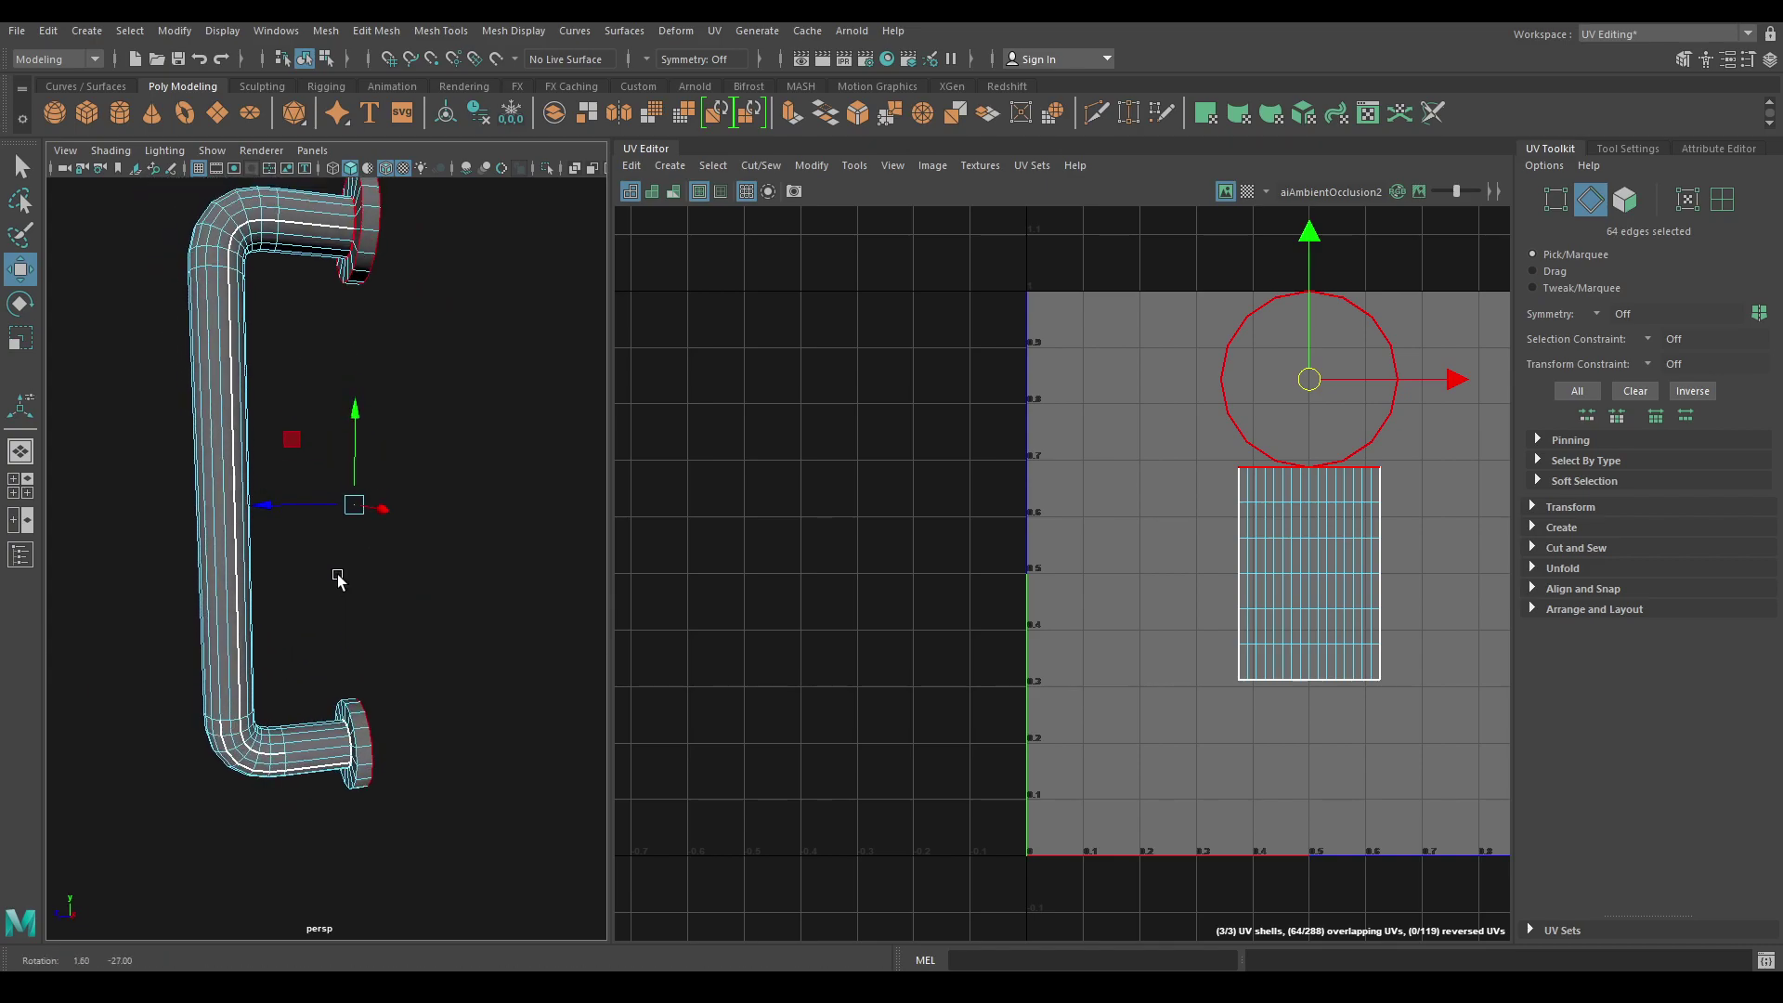
middle_click_drag(338, 577, 337, 401, "alt")
right_click_drag(336, 402, 418, 687, "alt")
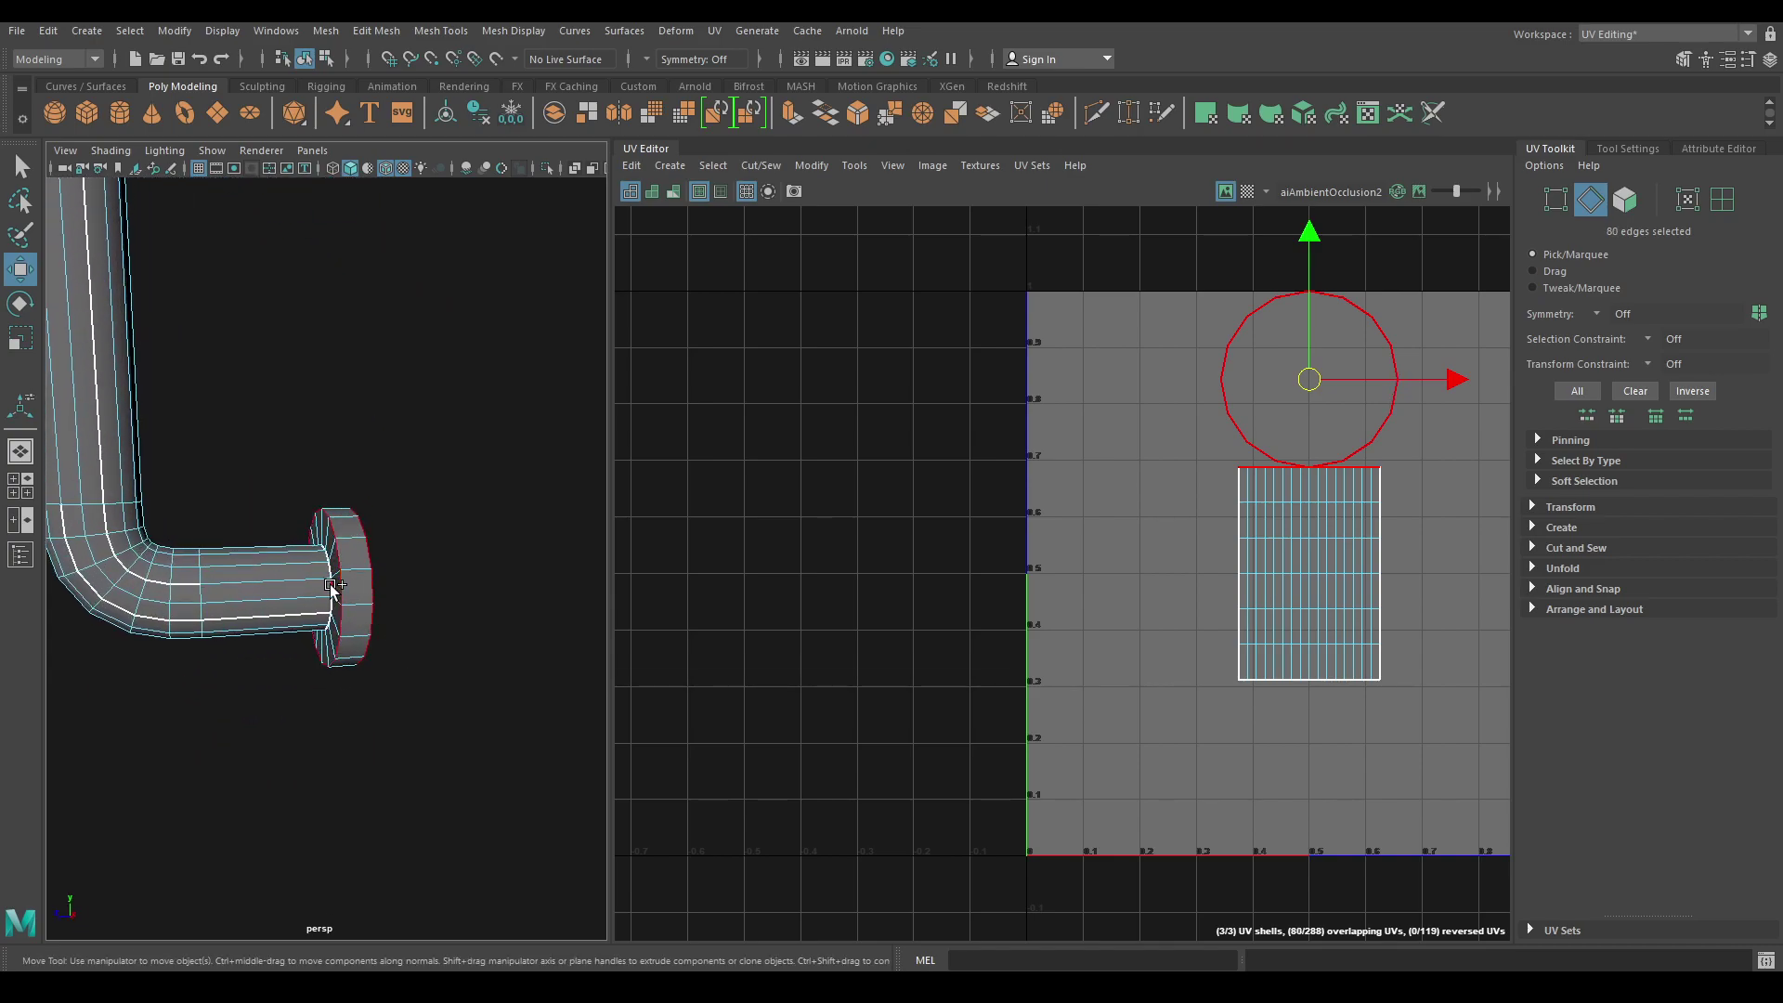
double_click(327, 583, "shift")
Add lengthwise edge loops along the handle's tube to the selection and cut the UVs along all selected edges.
left_click_drag(330, 585, 202, 585, "alt")
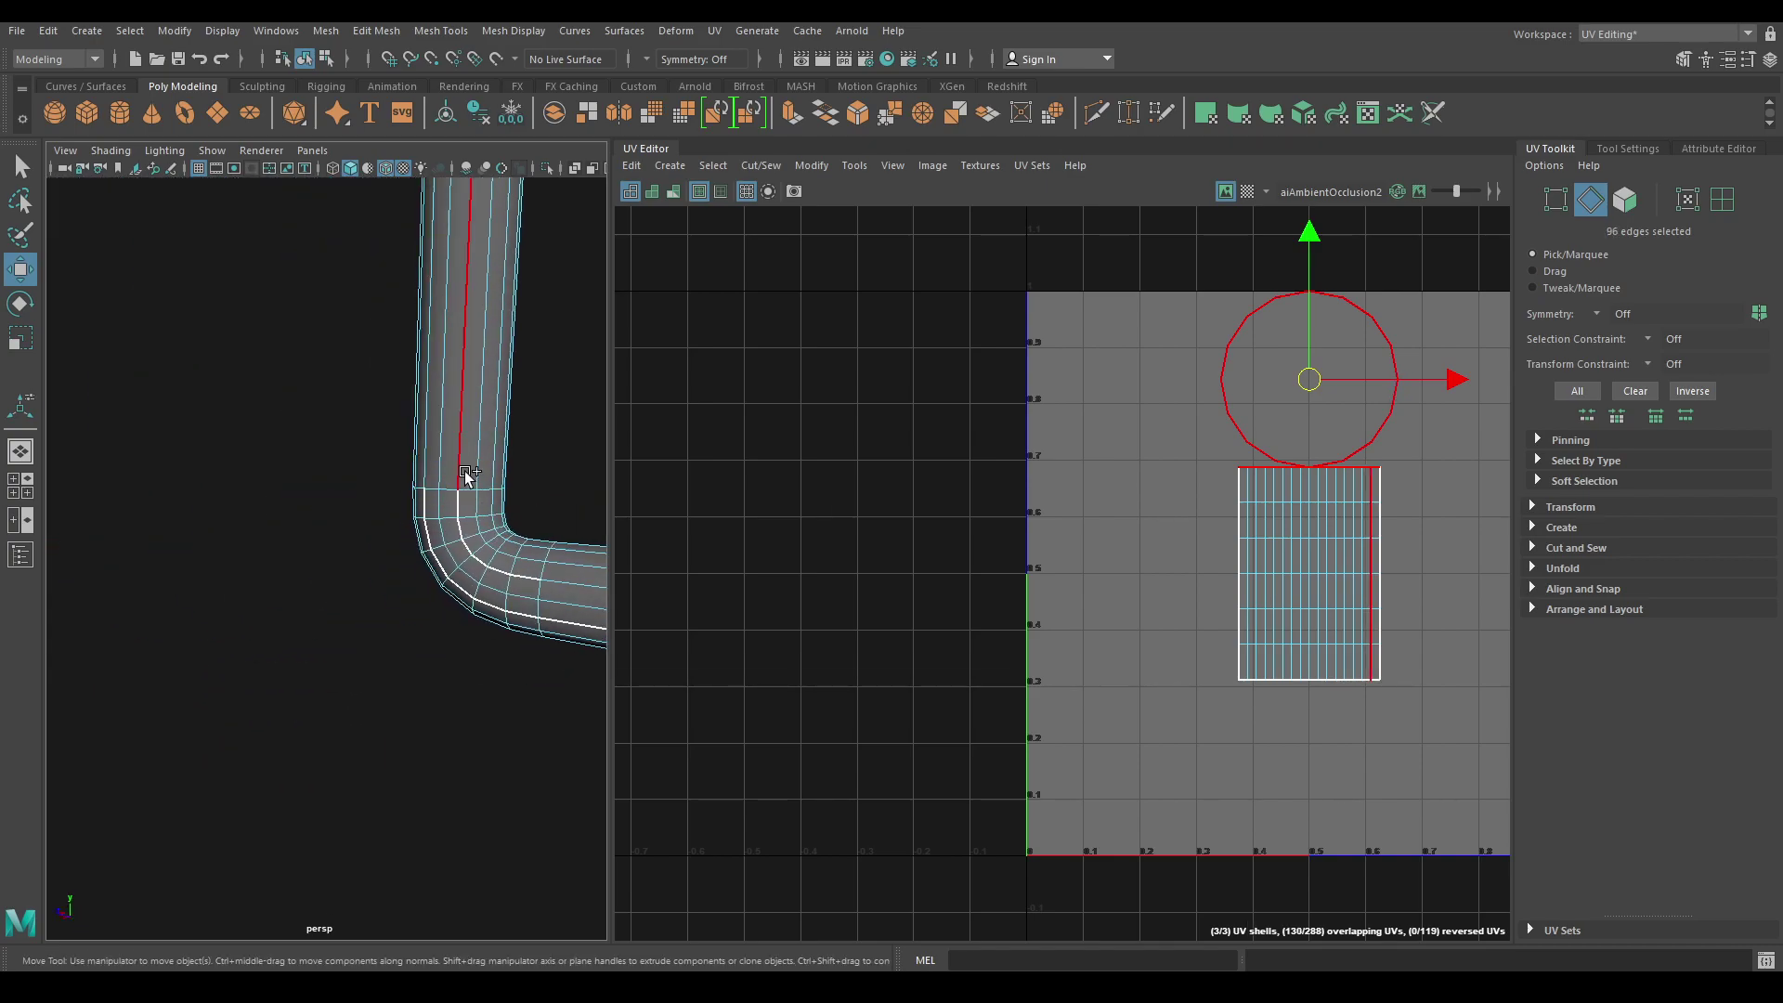
left_click_drag(466, 476, 279, 441, "alt")
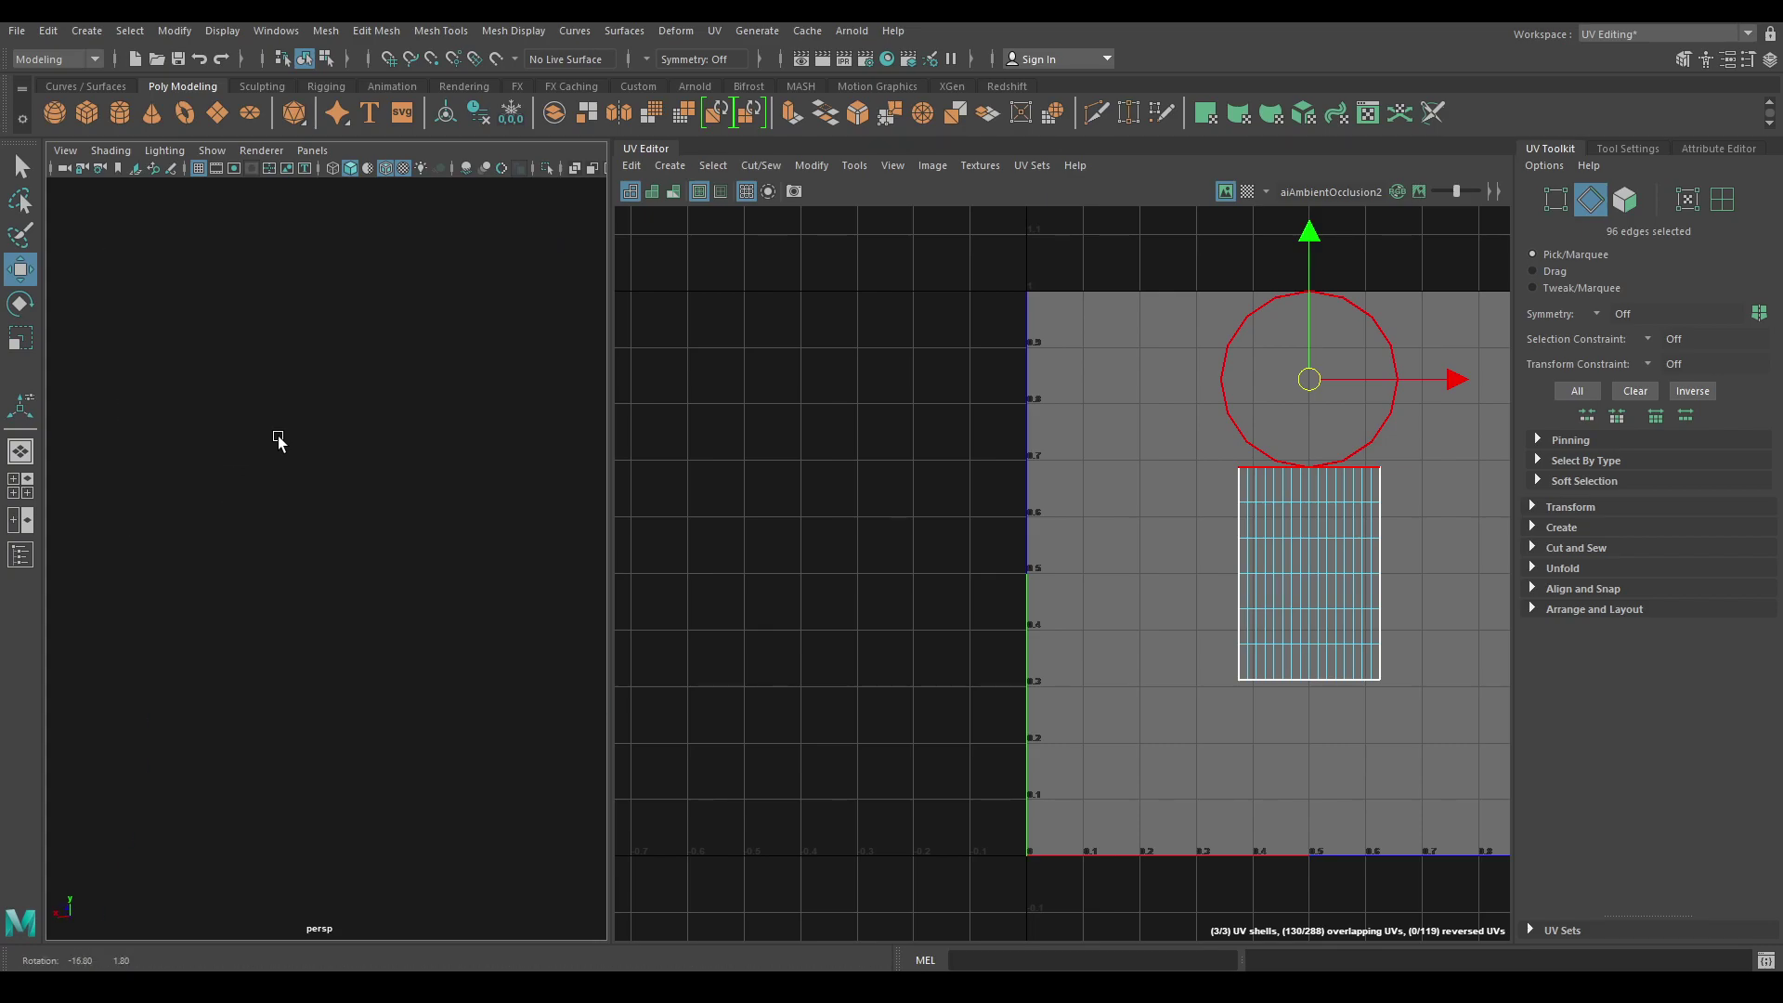
key("f")
right_click_drag(284, 444, 345, 557, "alt")
left_click(286, 343, "shift")
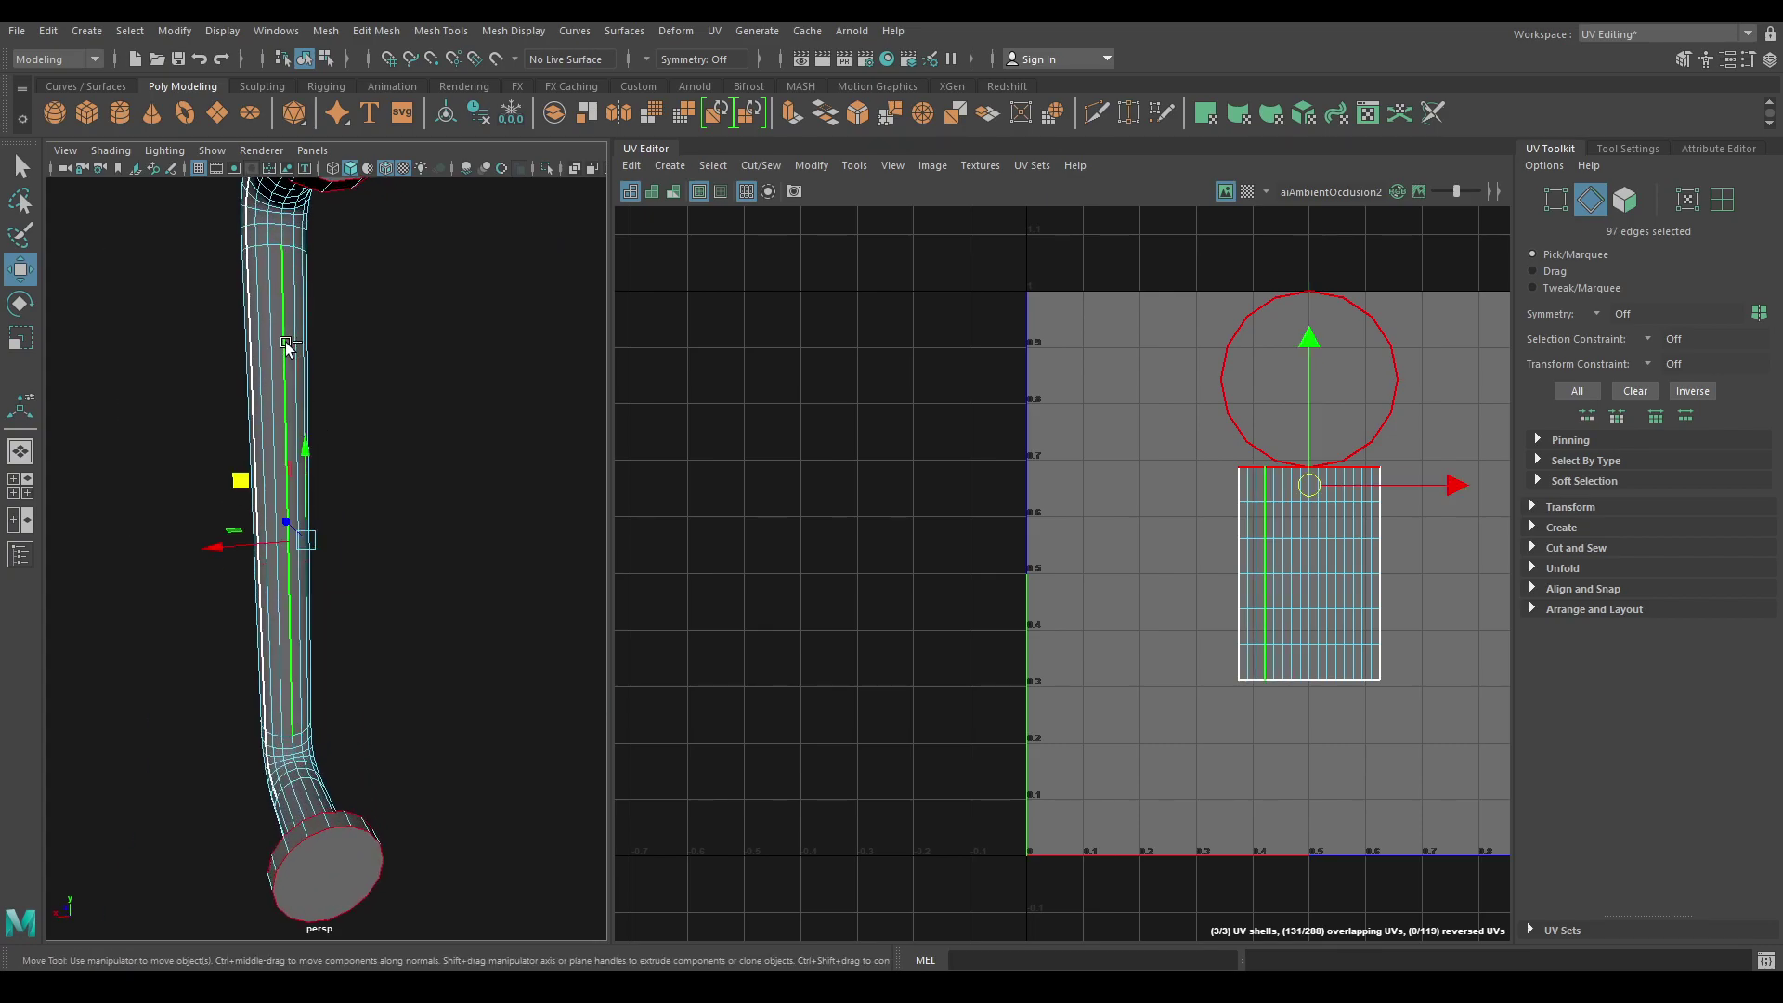
double_click(286, 345, "shift")
key("f")
right_click(1037, 440)
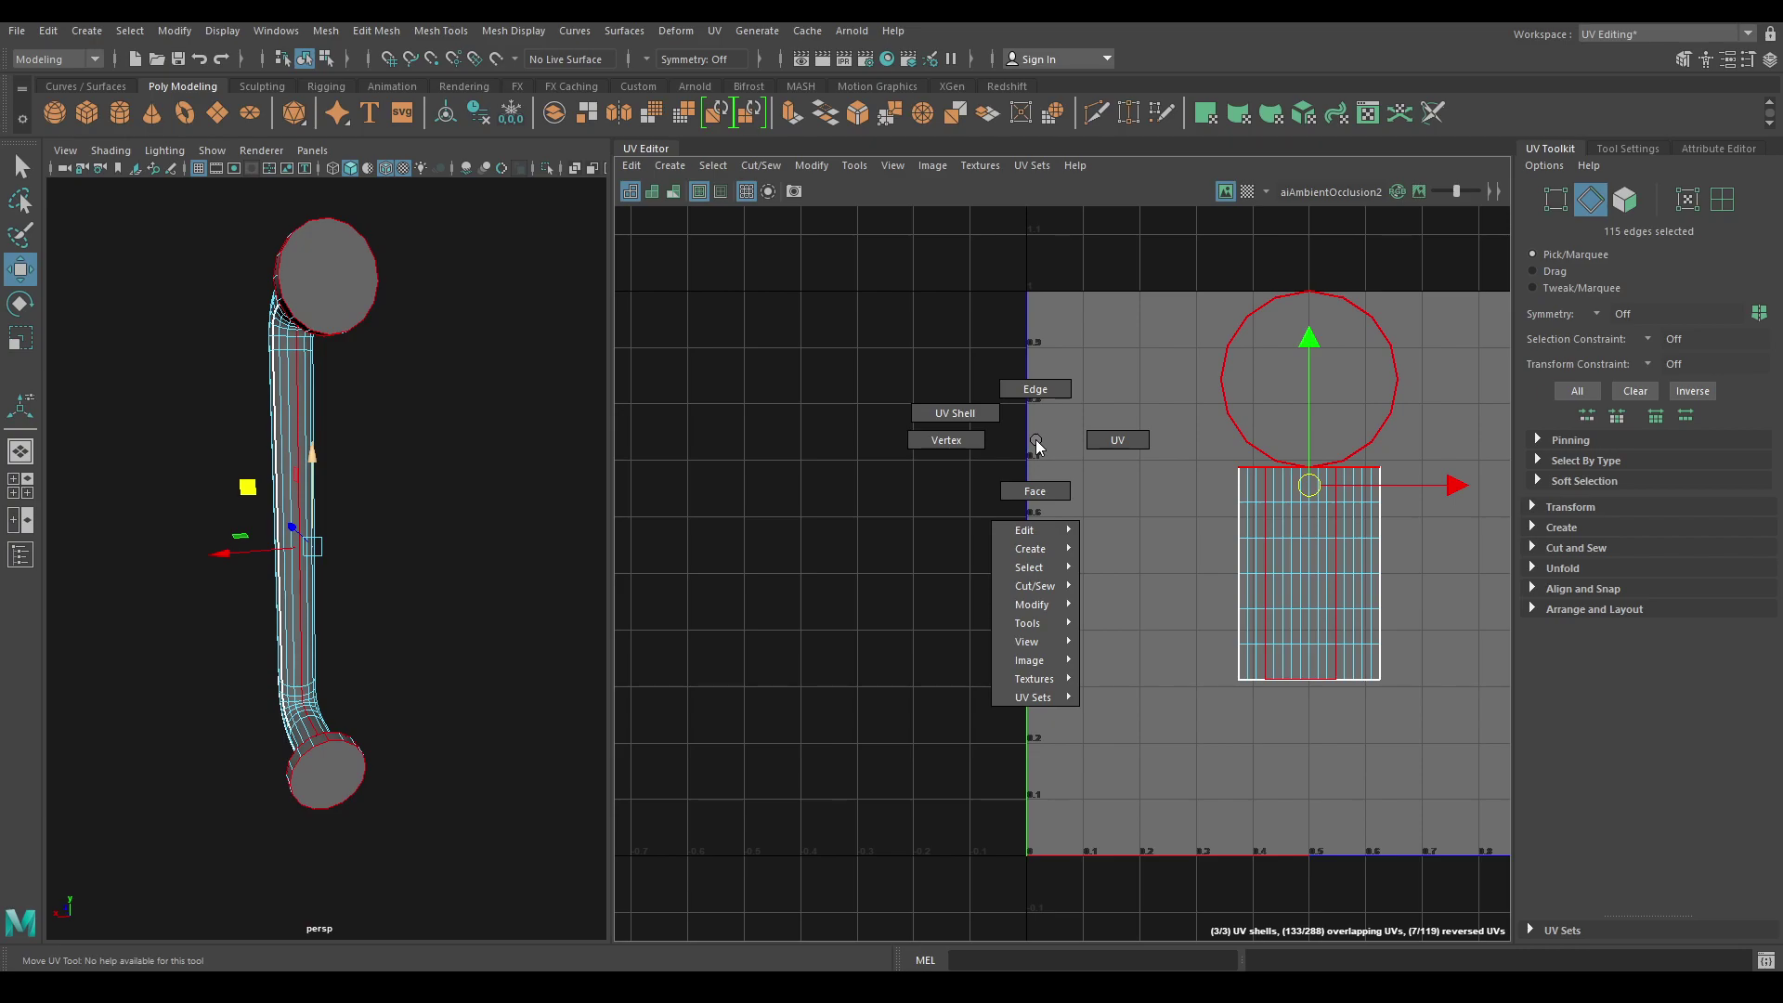
right_click_drag(1031, 401, 1033, 391)
right_click_drag(1210, 288, 1131, 318, "shift")
Select all of the door handle's UVs, unfold them and lay out the shells in the UV tile.
right_click(1131, 318)
left_click(1208, 317)
right_click_drag(1304, 317, 1201, 318, "shift")
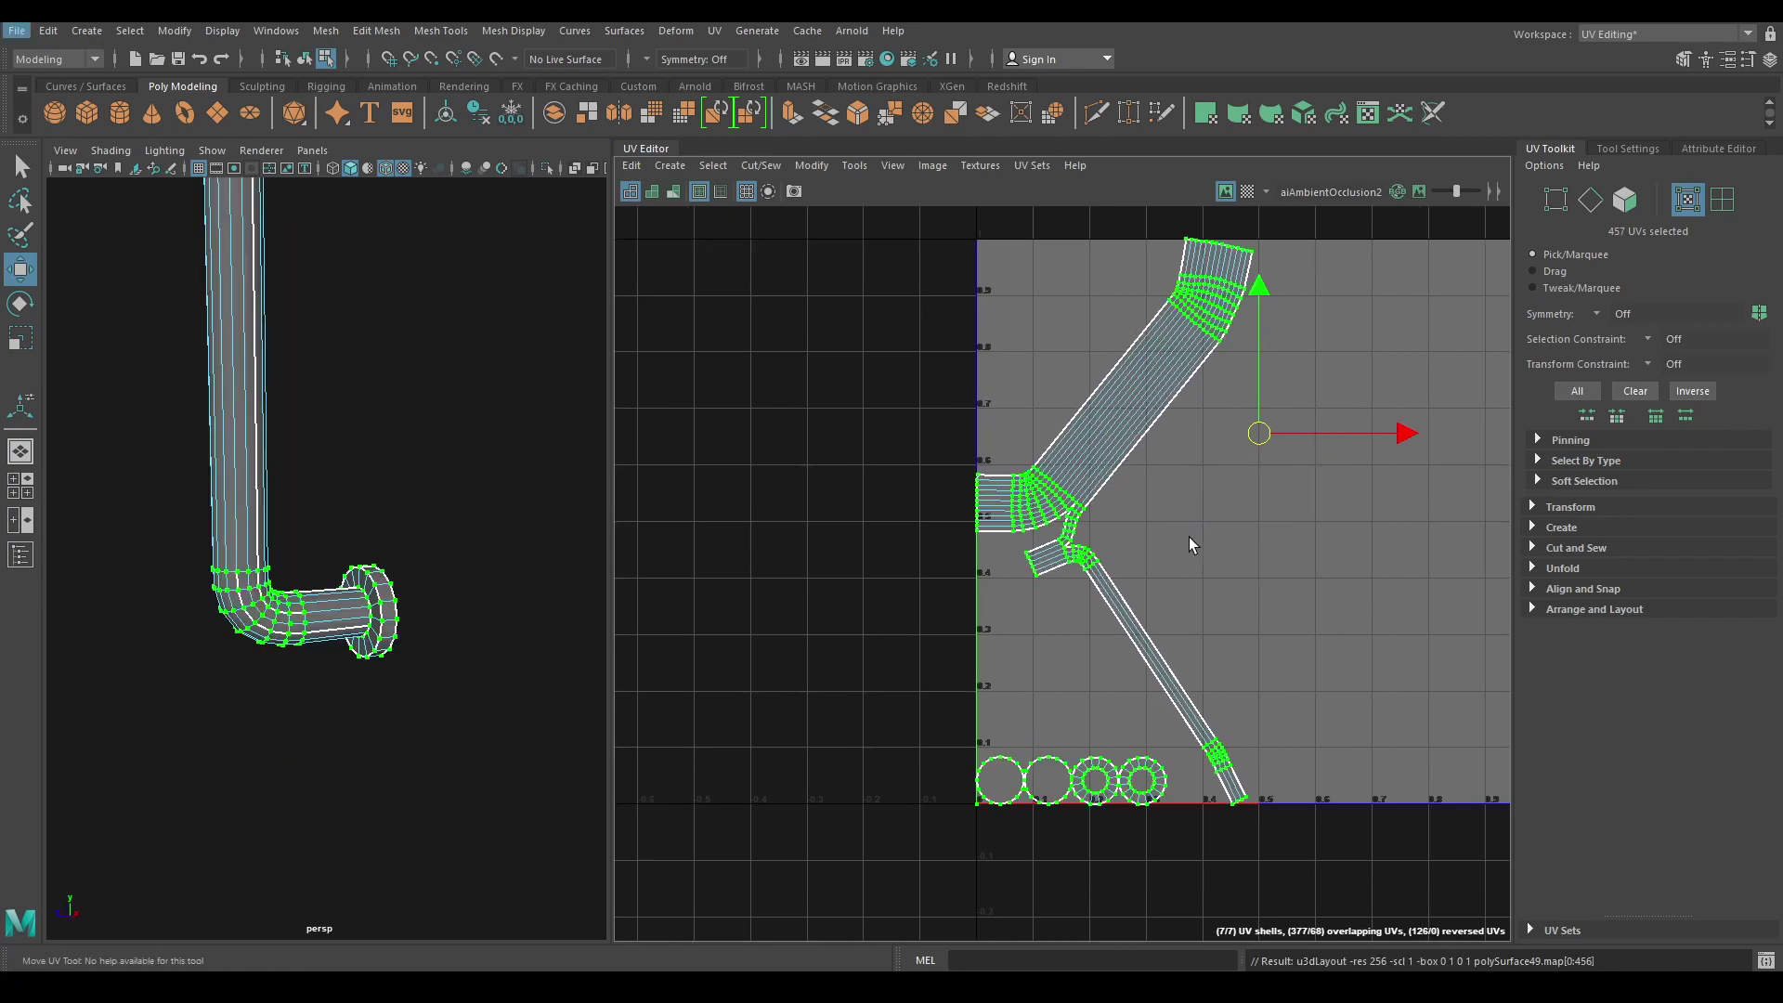
Move and sew the narrow tube strip to the wide tube shell along the strip's long border edges.
right_click(1189, 537)
left_click(1179, 481)
left_click(1381, 444)
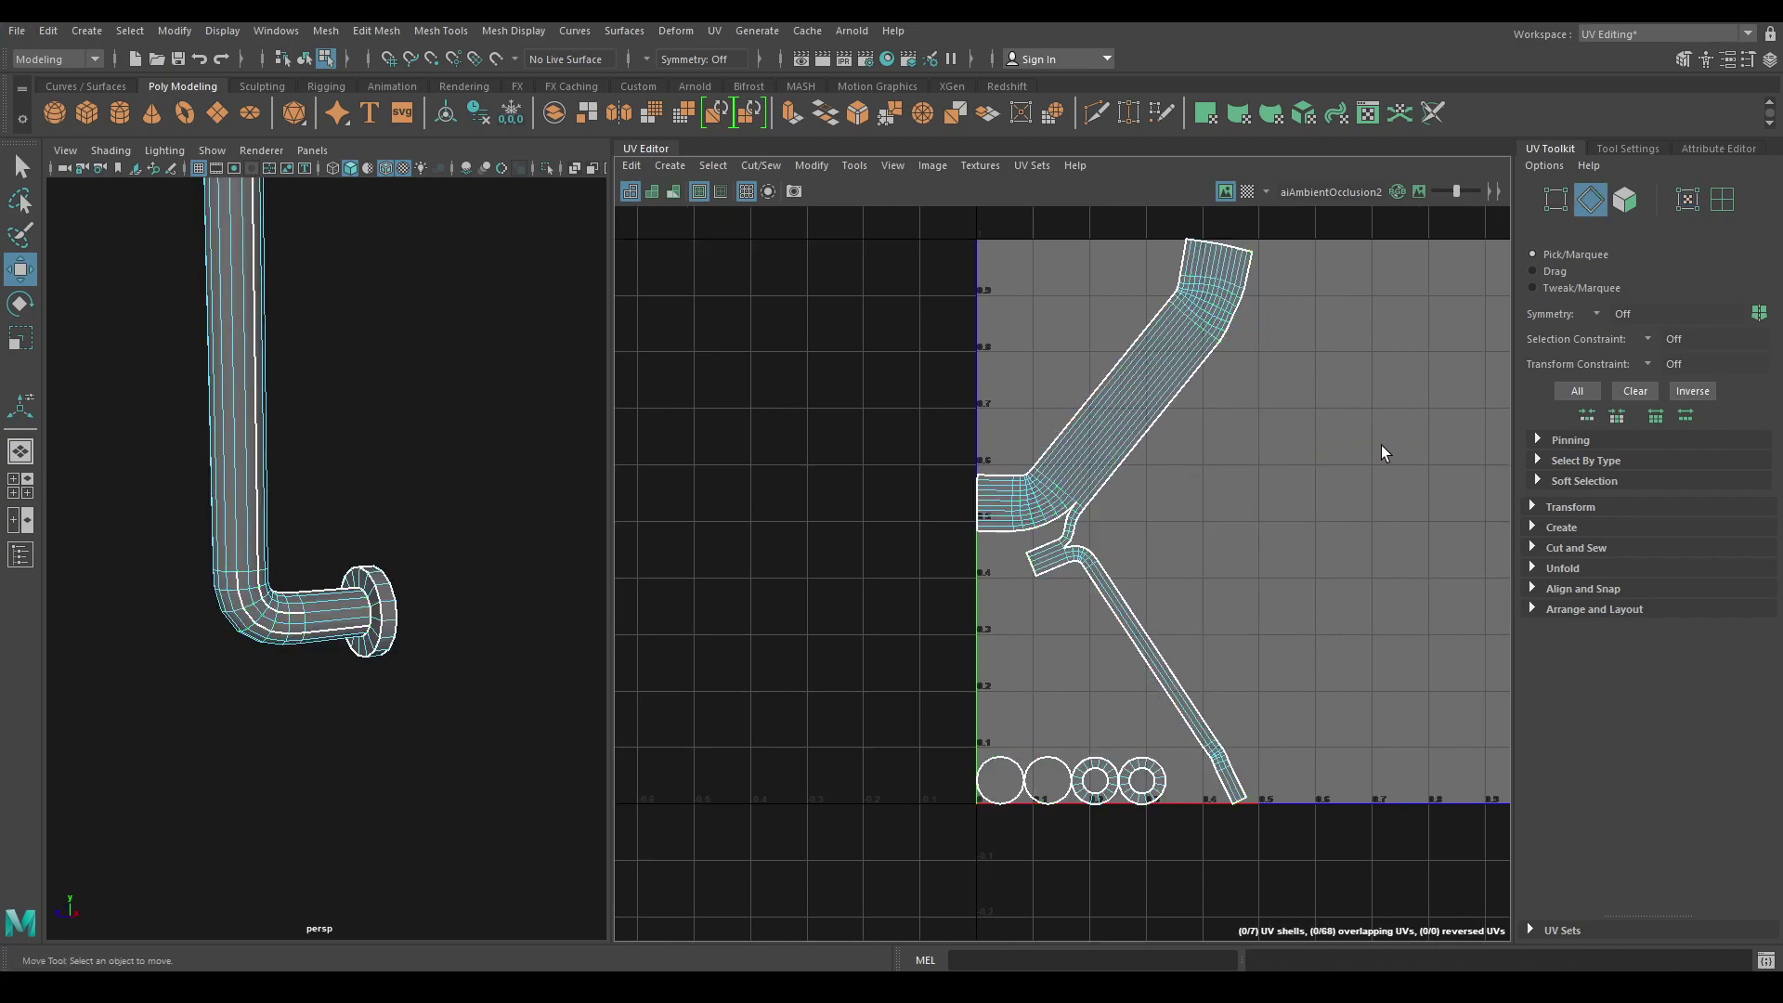
left_click(1071, 548)
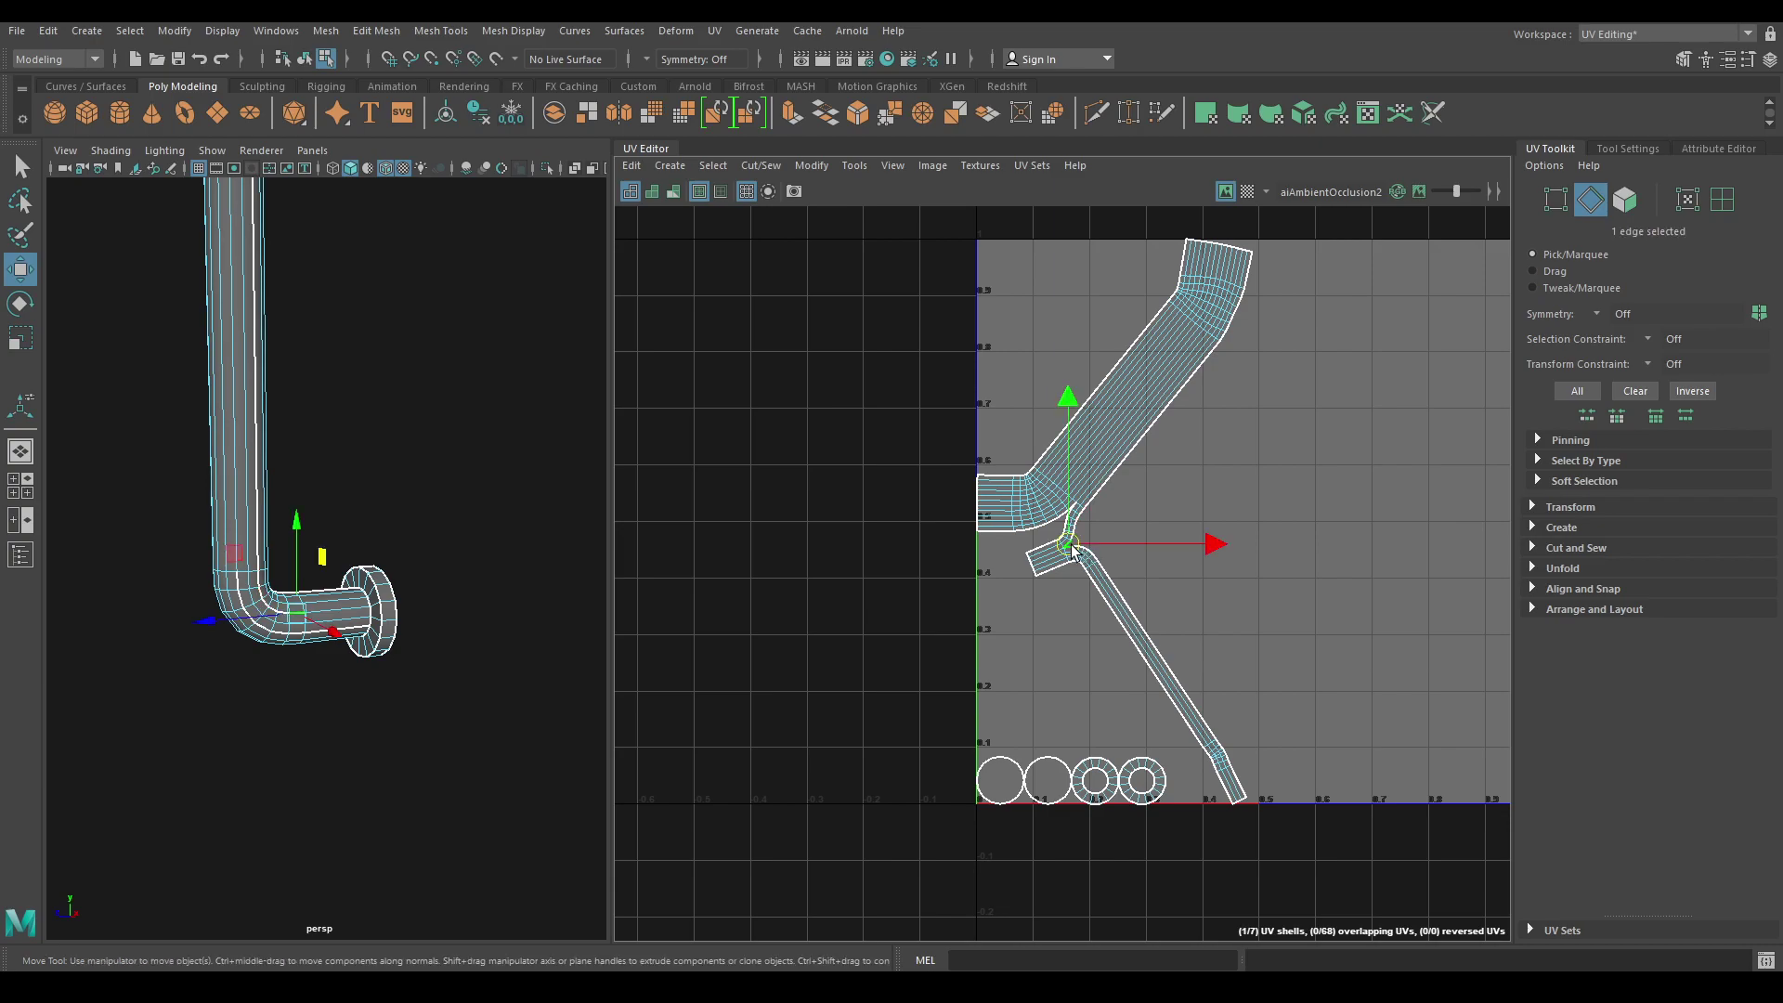
double_click(1245, 788, "shift")
right_click_drag(1308, 684, 1318, 321, "shift")
Select the joined handle tube shell, unfold it and lay it out in the UV tile.
right_click_drag(1258, 377, 1074, 297)
left_click(1168, 351)
right_click_drag(918, 299, 920, 302, "shift")
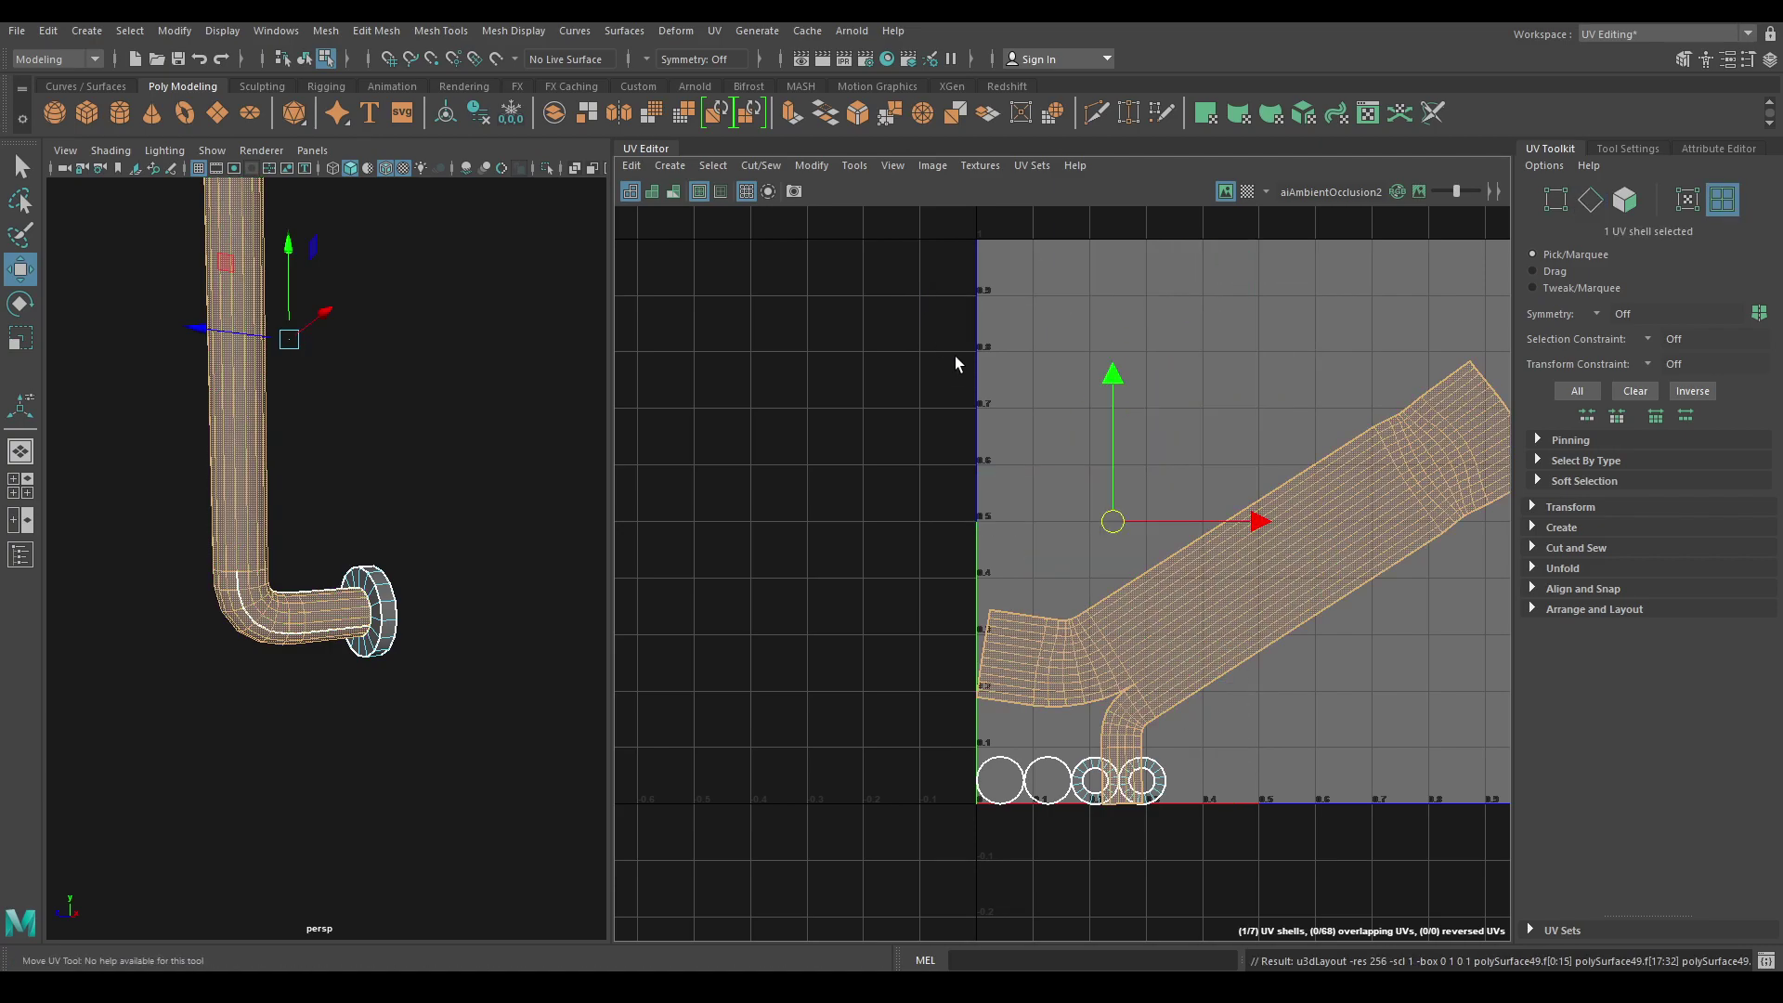
Move and sew the border edges between the tube shell's lower bend and its small side branch.
middle_click_drag(1183, 542, 1159, 328, "alt")
right_click_drag(1096, 368, 1096, 318)
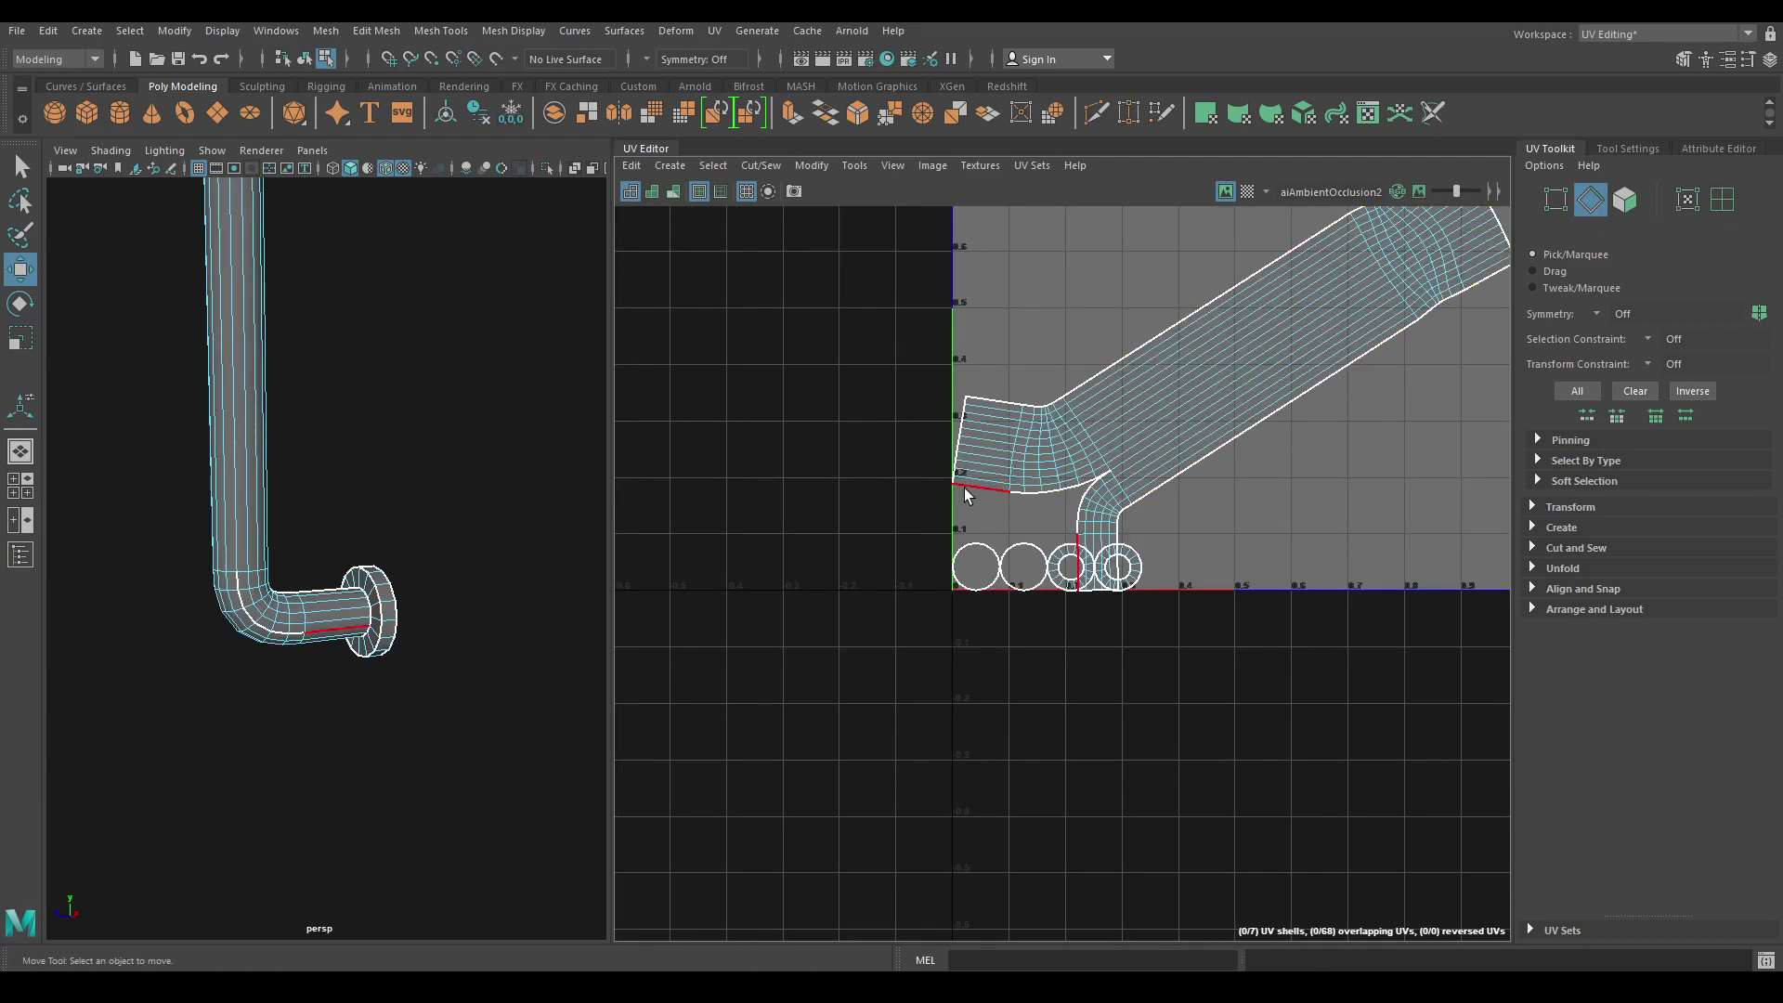
left_click(966, 493)
double_click(1092, 485, "shift")
key("shift+s")
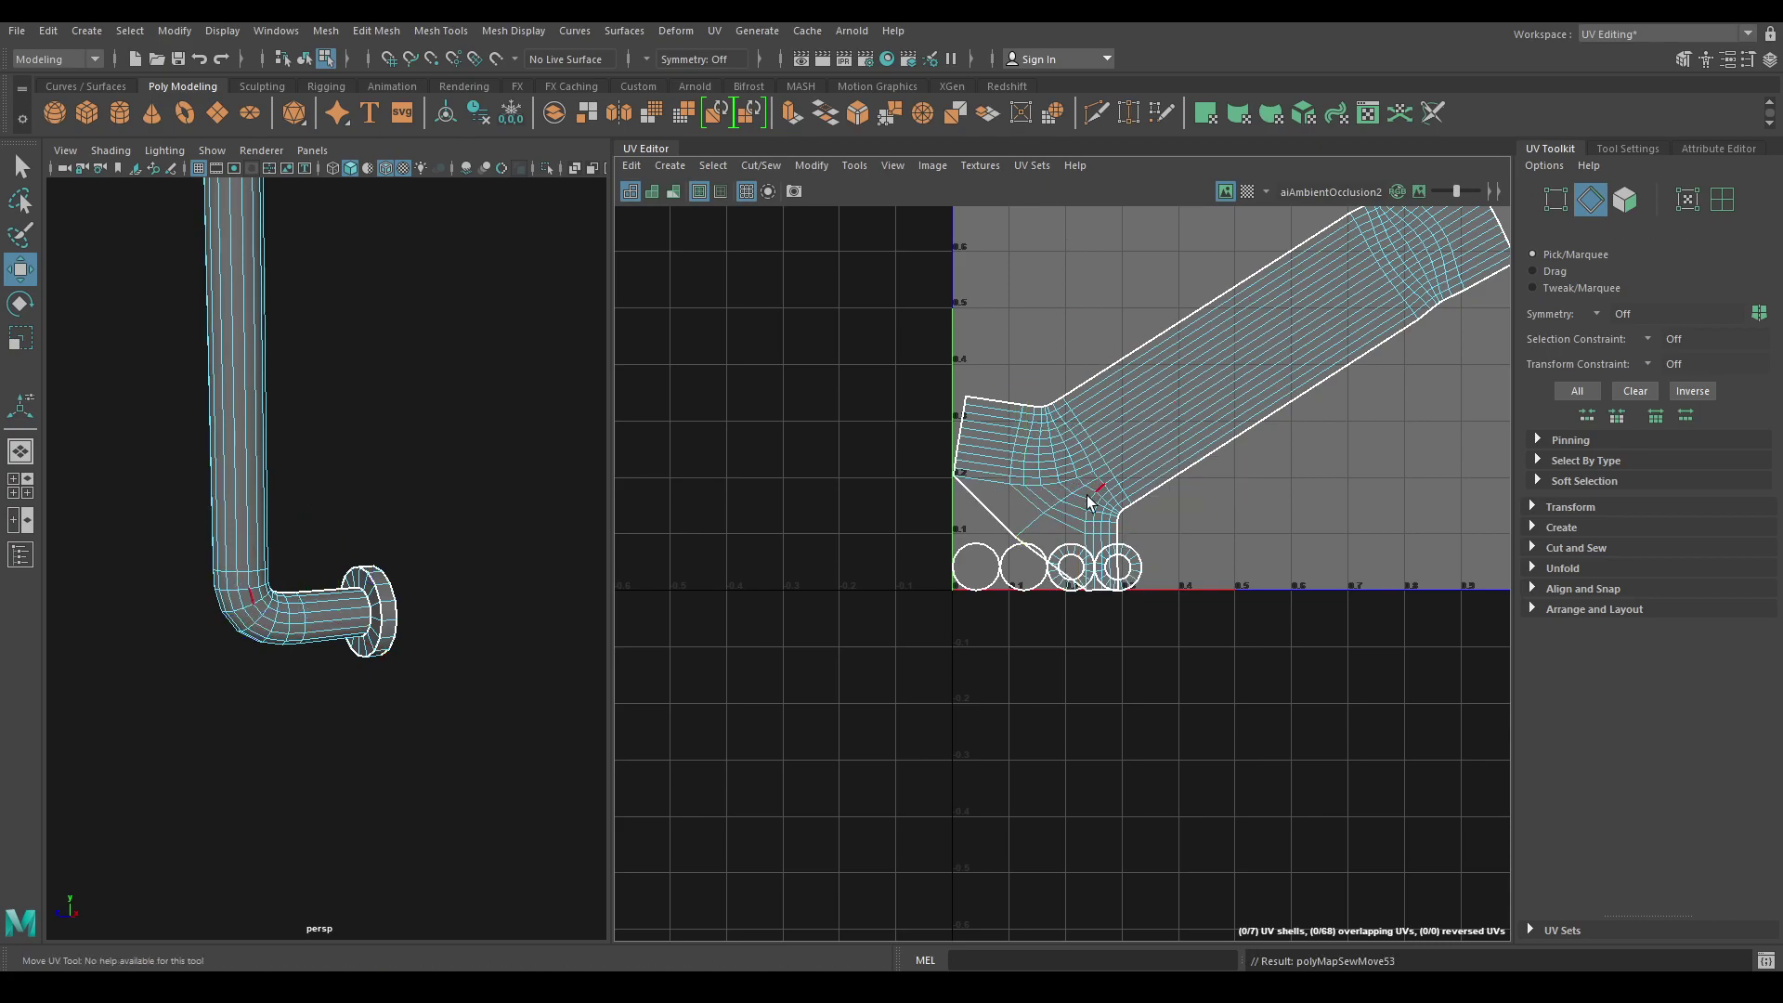
Unfold the joined handle tube shell and orient it upright in the UV tile.
right_click_drag(1046, 424, 974, 395)
left_click(974, 400)
right_click_drag(1178, 320, 1137, 537, "shift")
left_click(1202, 382)
right_click_drag(1202, 382, 1156, 641, "shift")
Select all of the handle's UV shells, lay them out in the UV tile and save the scene in object mode.
right_click_drag(1027, 406, 942, 381)
left_click_drag(908, 338, 1319, 654)
right_click_drag(1323, 291, 1103, 330, "shift")
right_click_drag(451, 501, 556, 479)
key("ctrl+s")
scroll(425, 472, "down", 5)
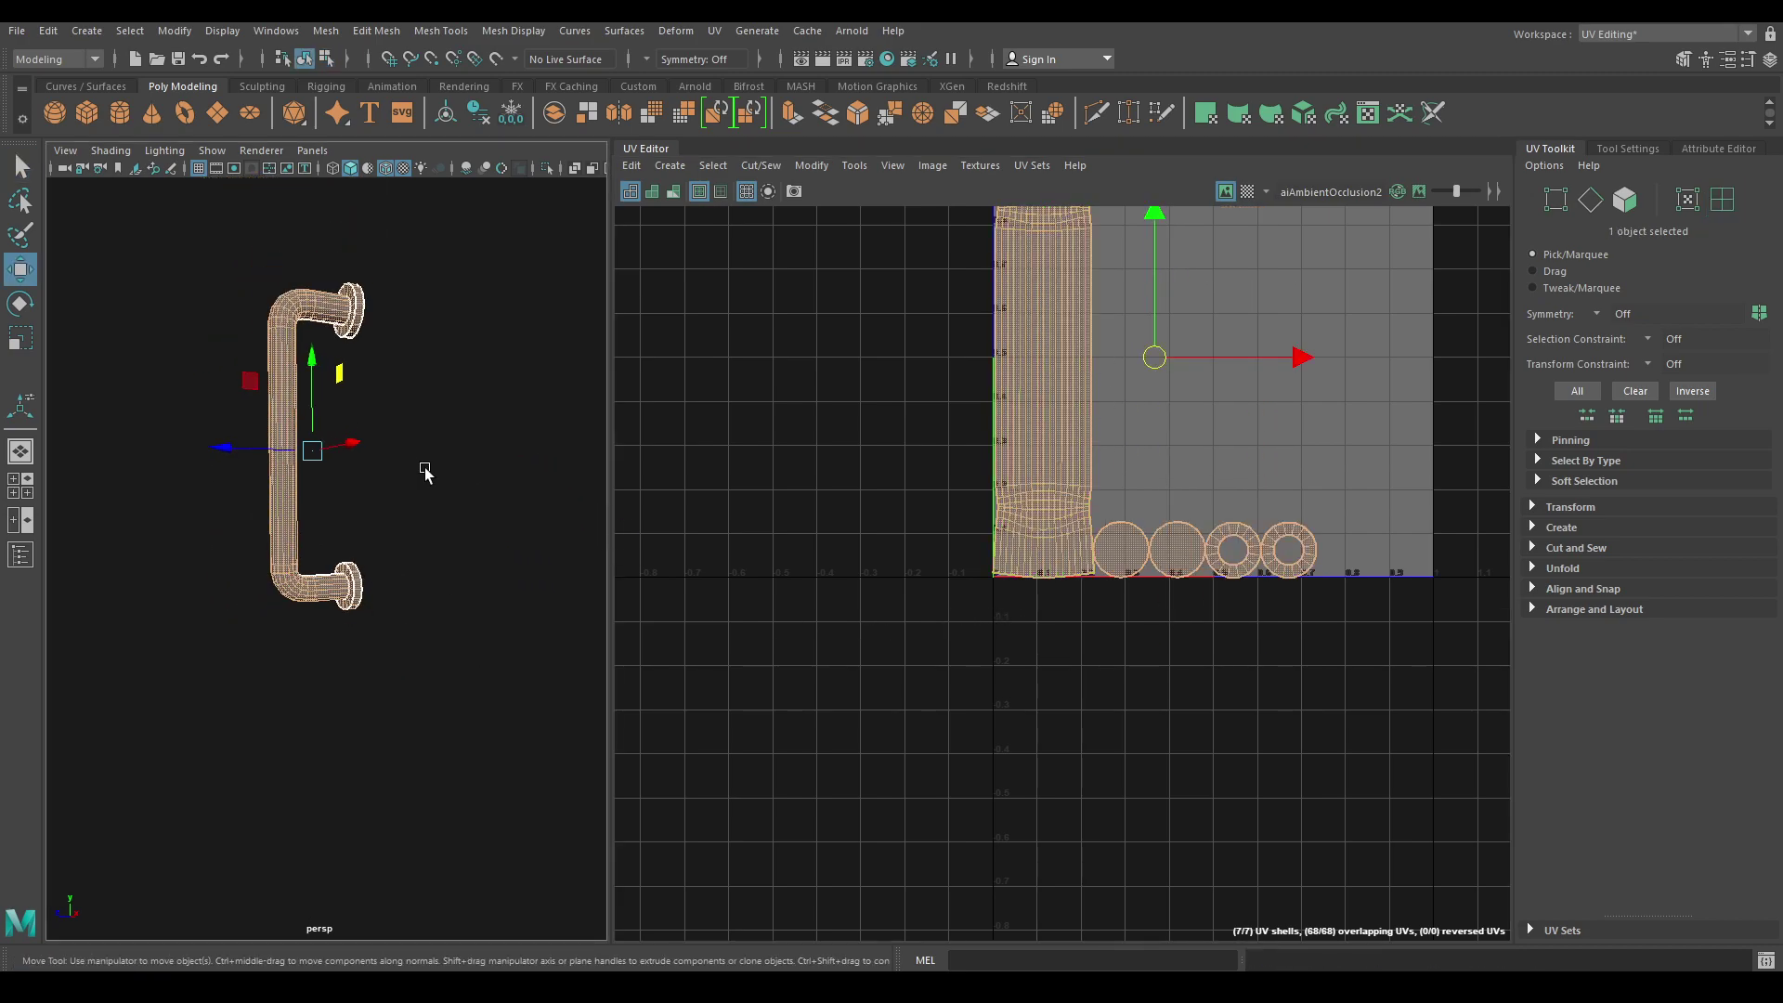
Exit the handle's isolated view and combine the door, its window frame and the handle into one mesh.
key("ctrl+1")
scroll(437, 468, "down", 5)
left_click_drag(446, 466, 497, 457, "alt")
scroll(497, 457, "down", 3)
left_click(464, 486)
left_click(432, 423, "shift")
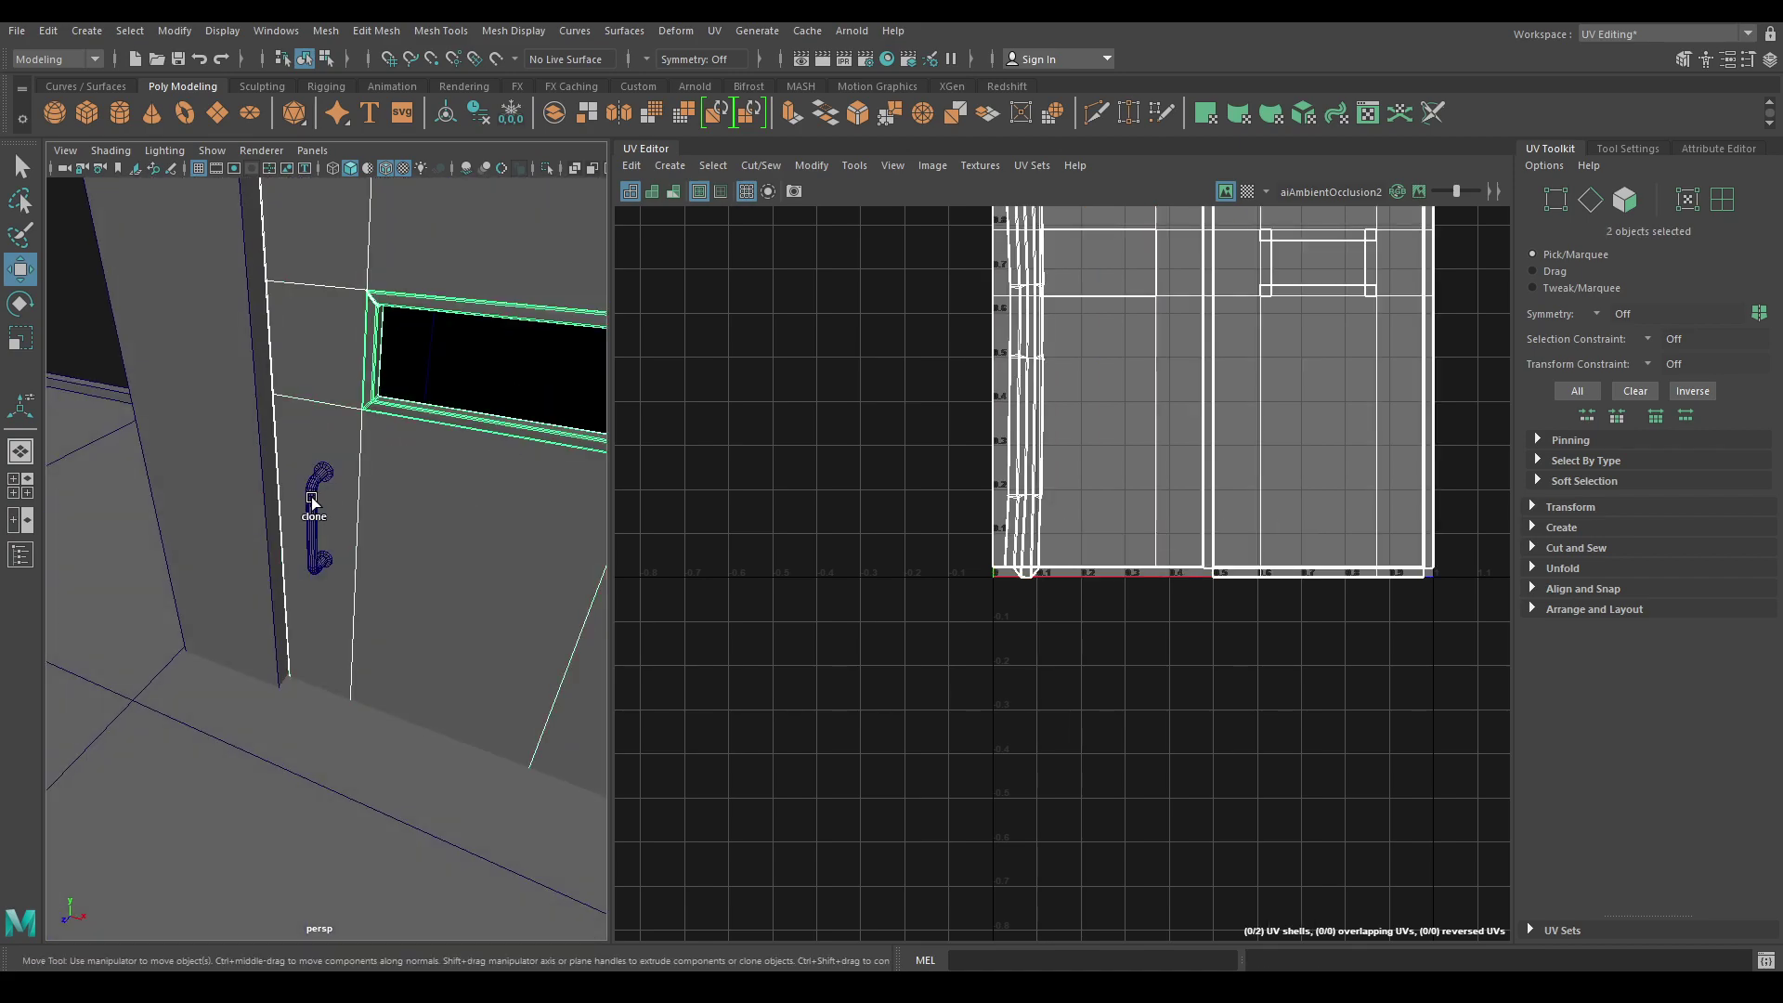
left_click(313, 502, "shift")
right_click_drag(316, 506, 319, 767, "shift")
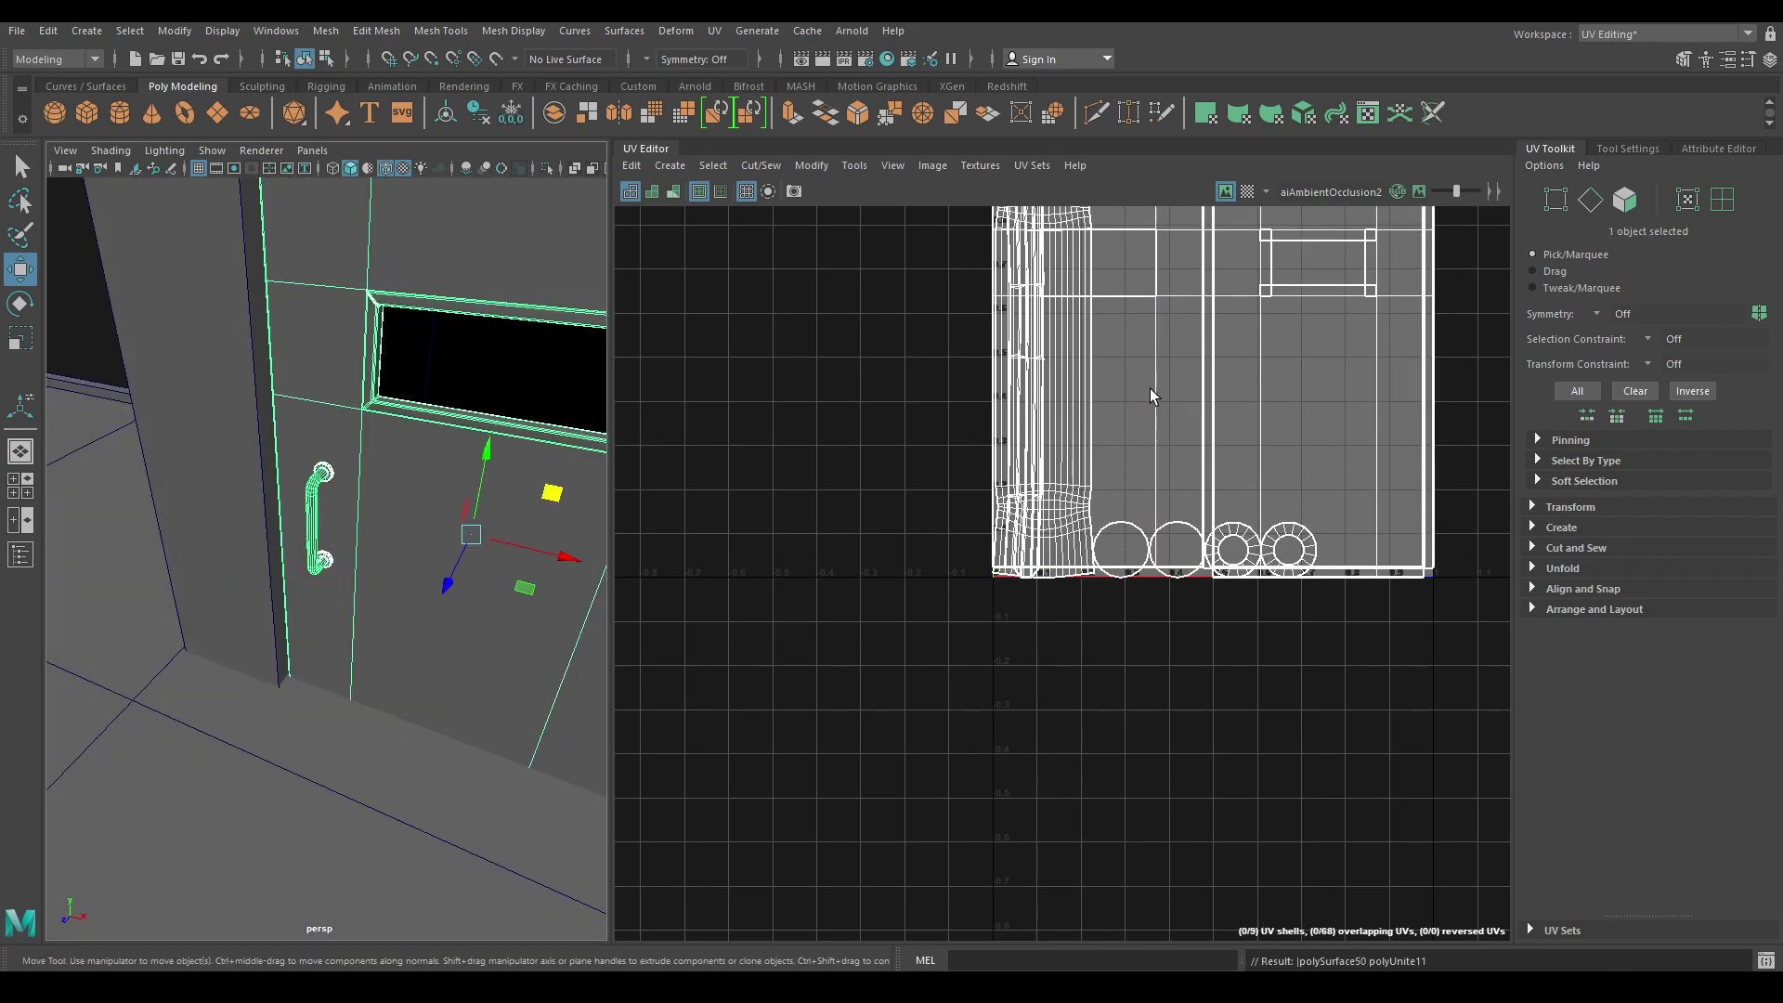
Lay out all UV shells of the combined door mesh, leave component mode, clear the selection and save the scene.
right_click_drag(1150, 389, 1053, 360)
left_click_drag(902, 325, 1565, 771)
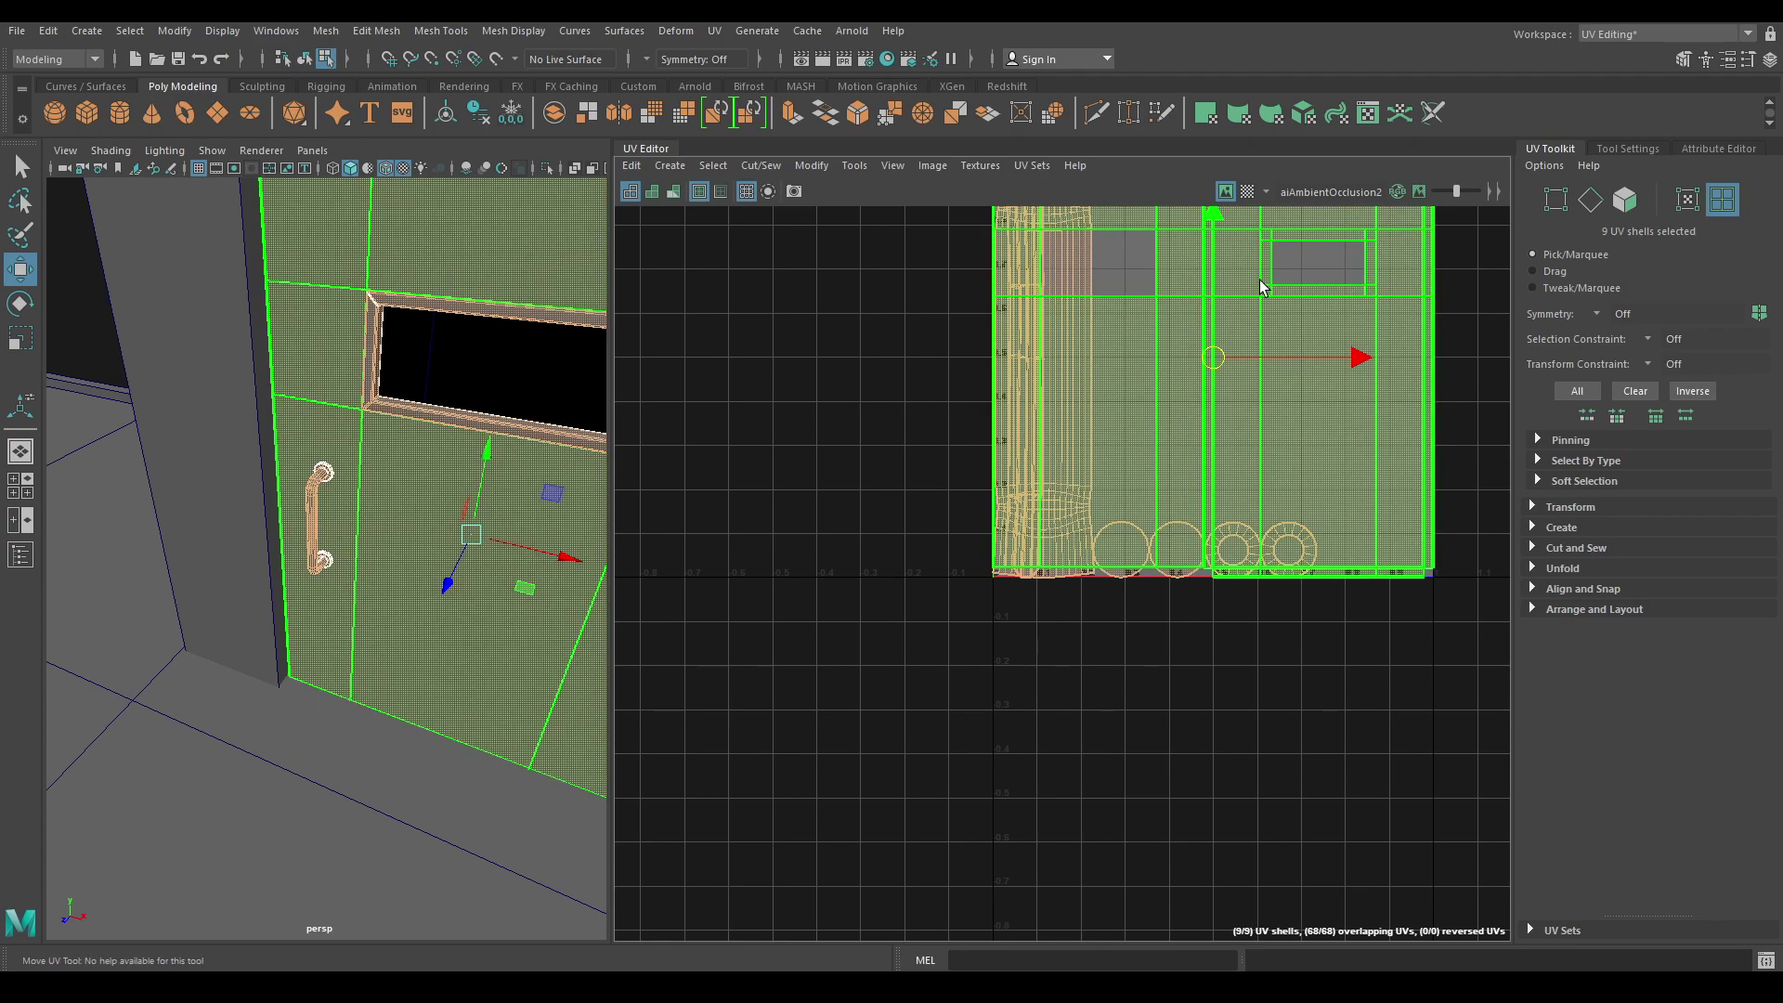
right_click_drag(1260, 286, 1078, 327, "shift")
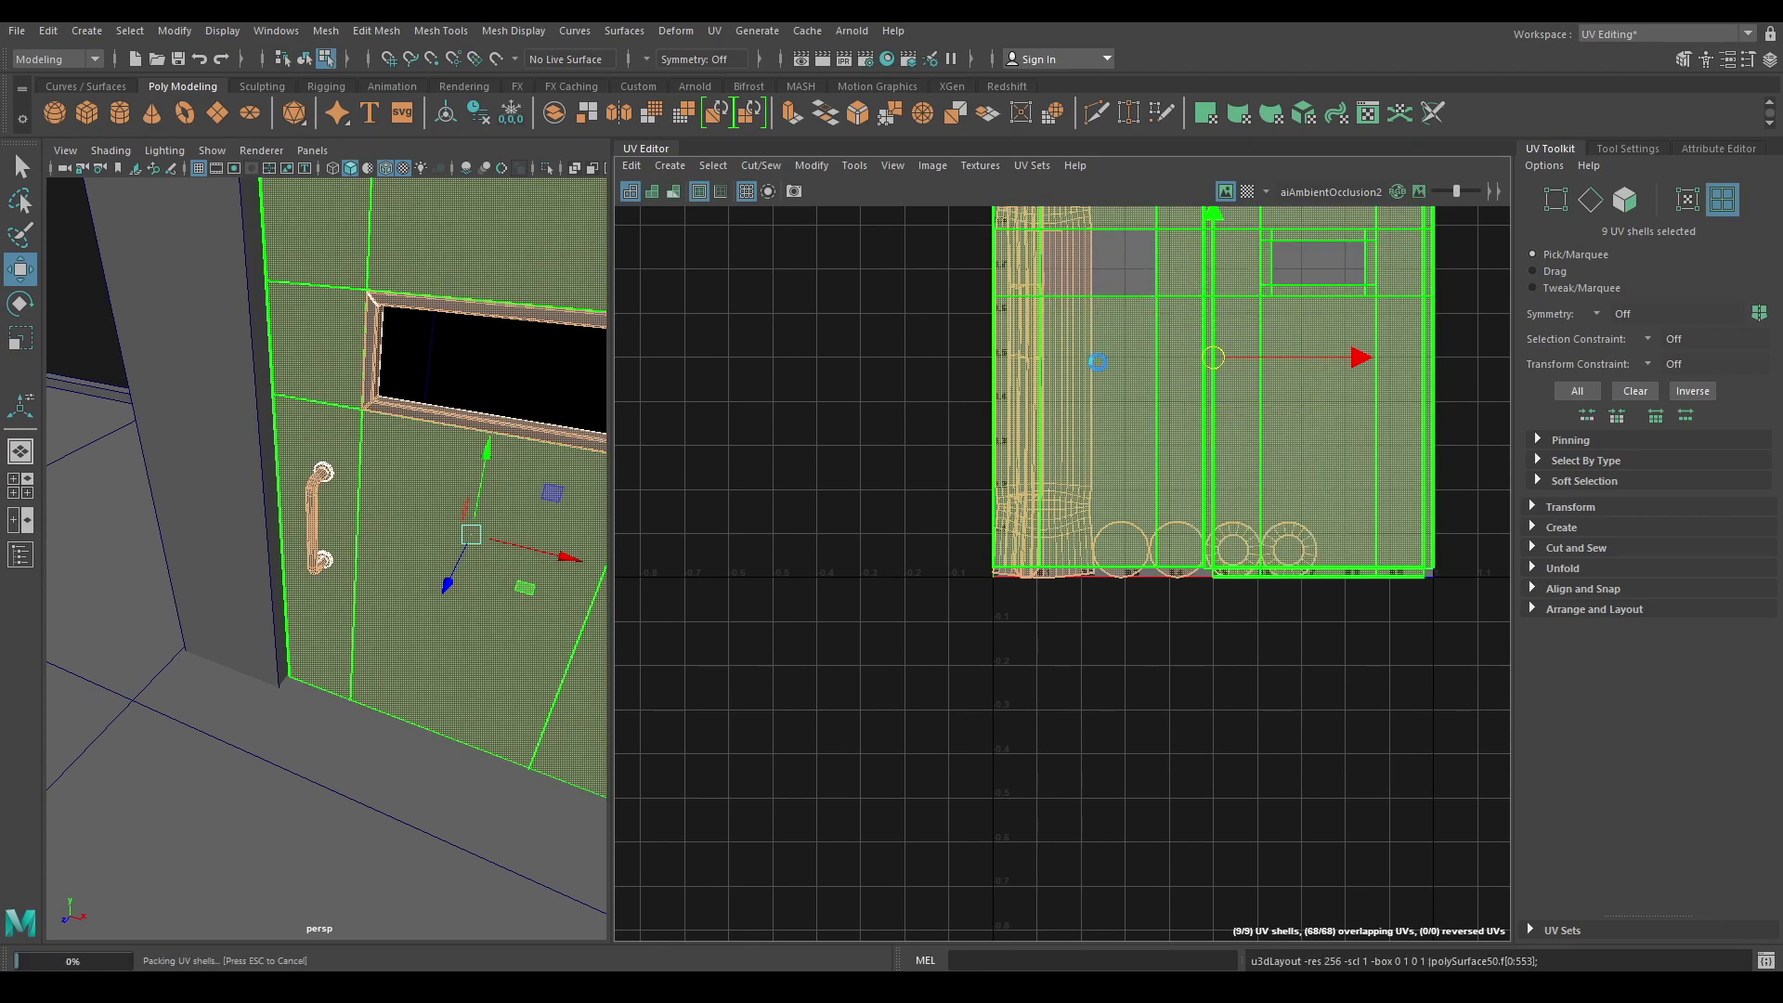
scroll(1306, 615, "down", 2)
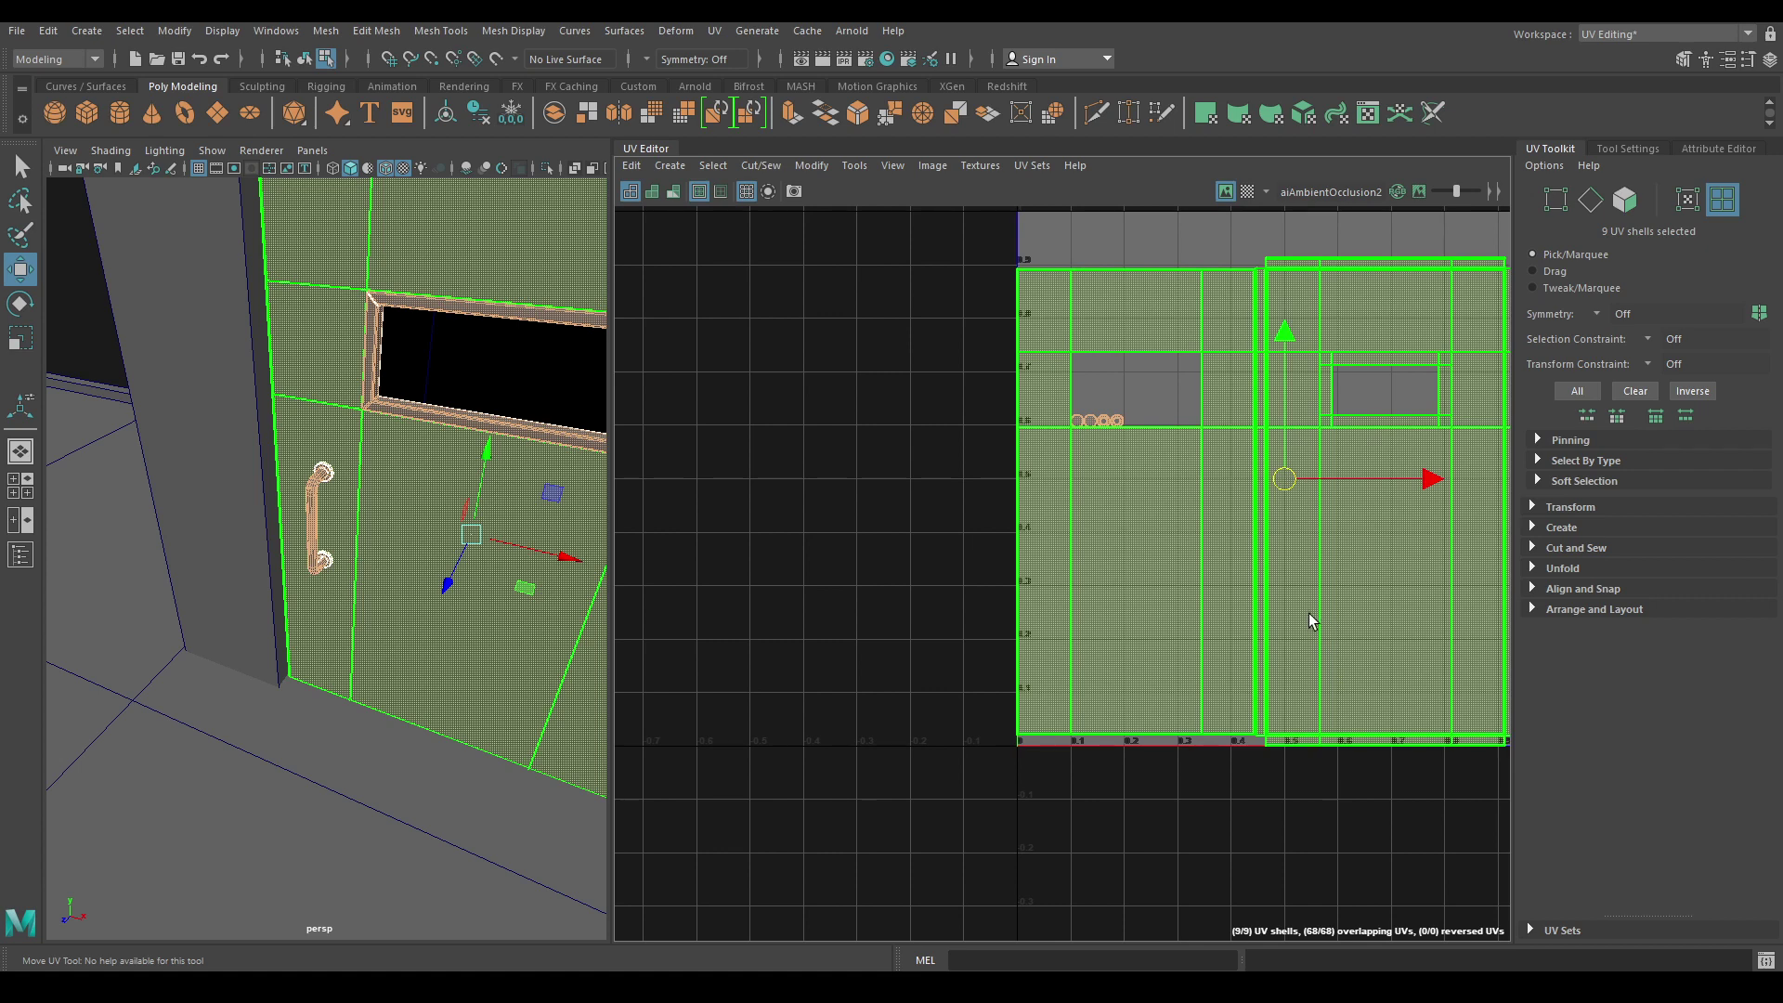
right_click_drag(343, 449, 438, 427)
scroll(433, 427, "down", 6)
left_click_drag(431, 426, 399, 358, "alt")
left_click(354, 296)
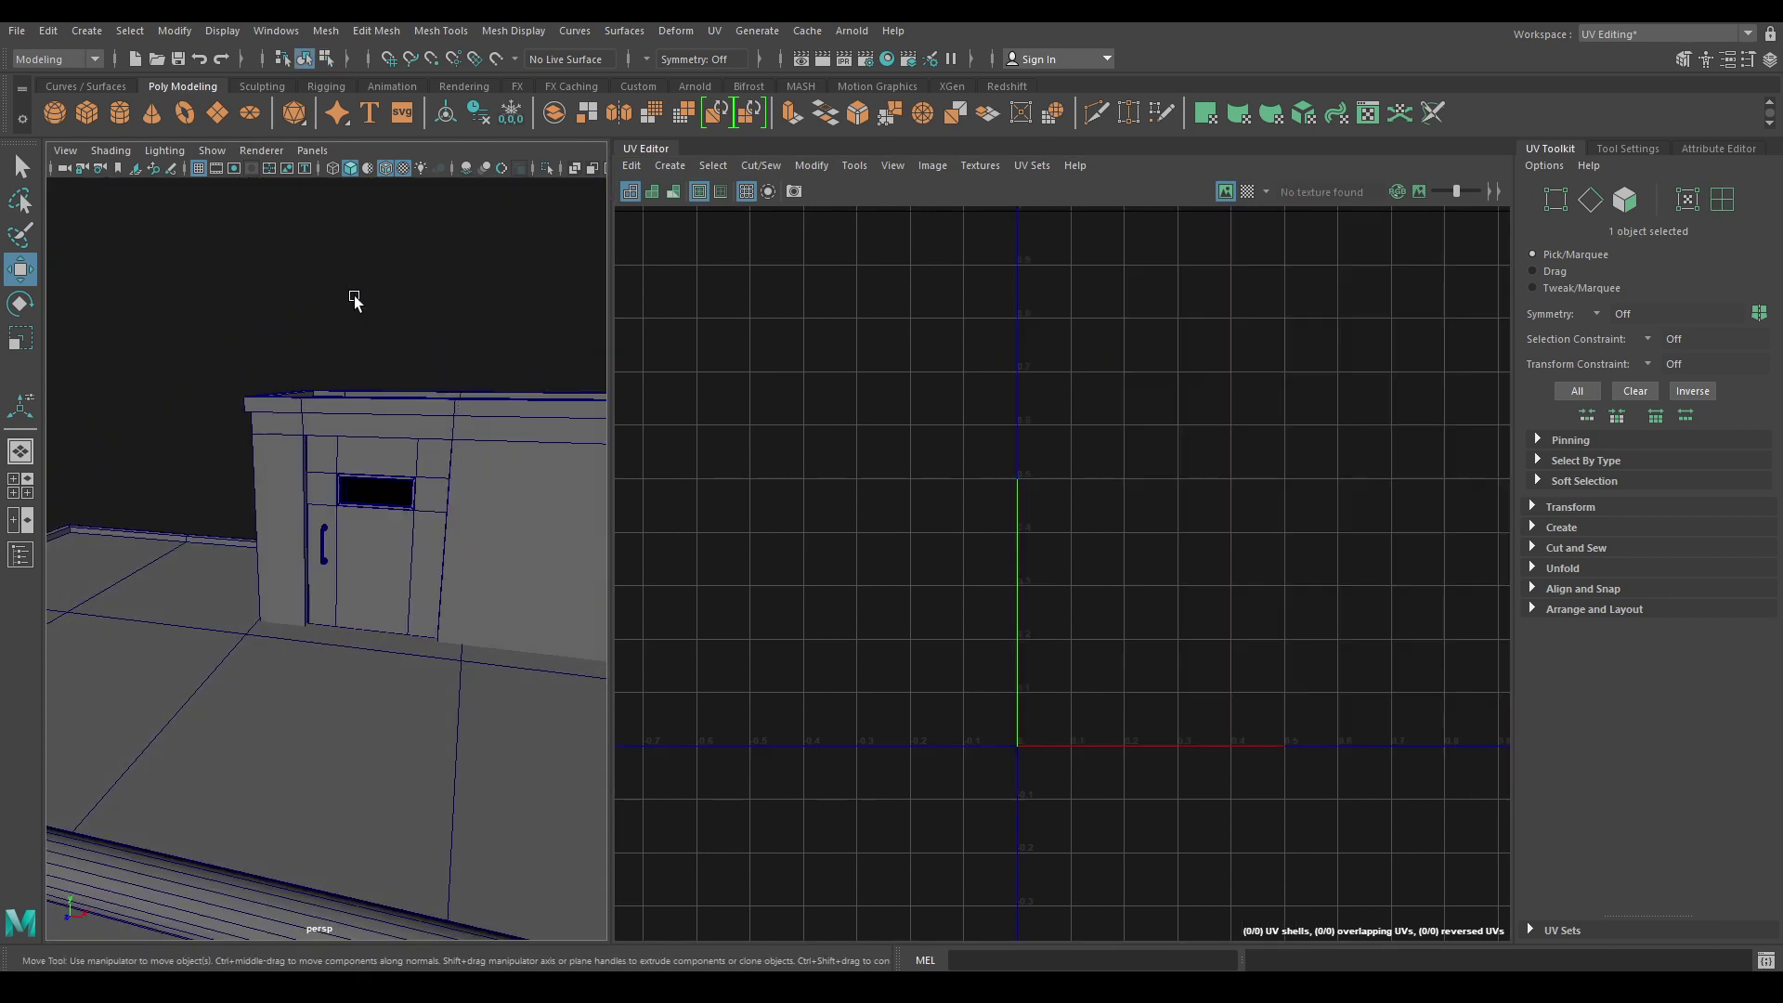
key("ctrl+s")
Select the rooftop box that surrounds the door and hide all unselected objects.
scroll(426, 557, "down", 5)
left_click_drag(426, 557, 298, 414, "alt")
scroll(298, 414, "up", 4)
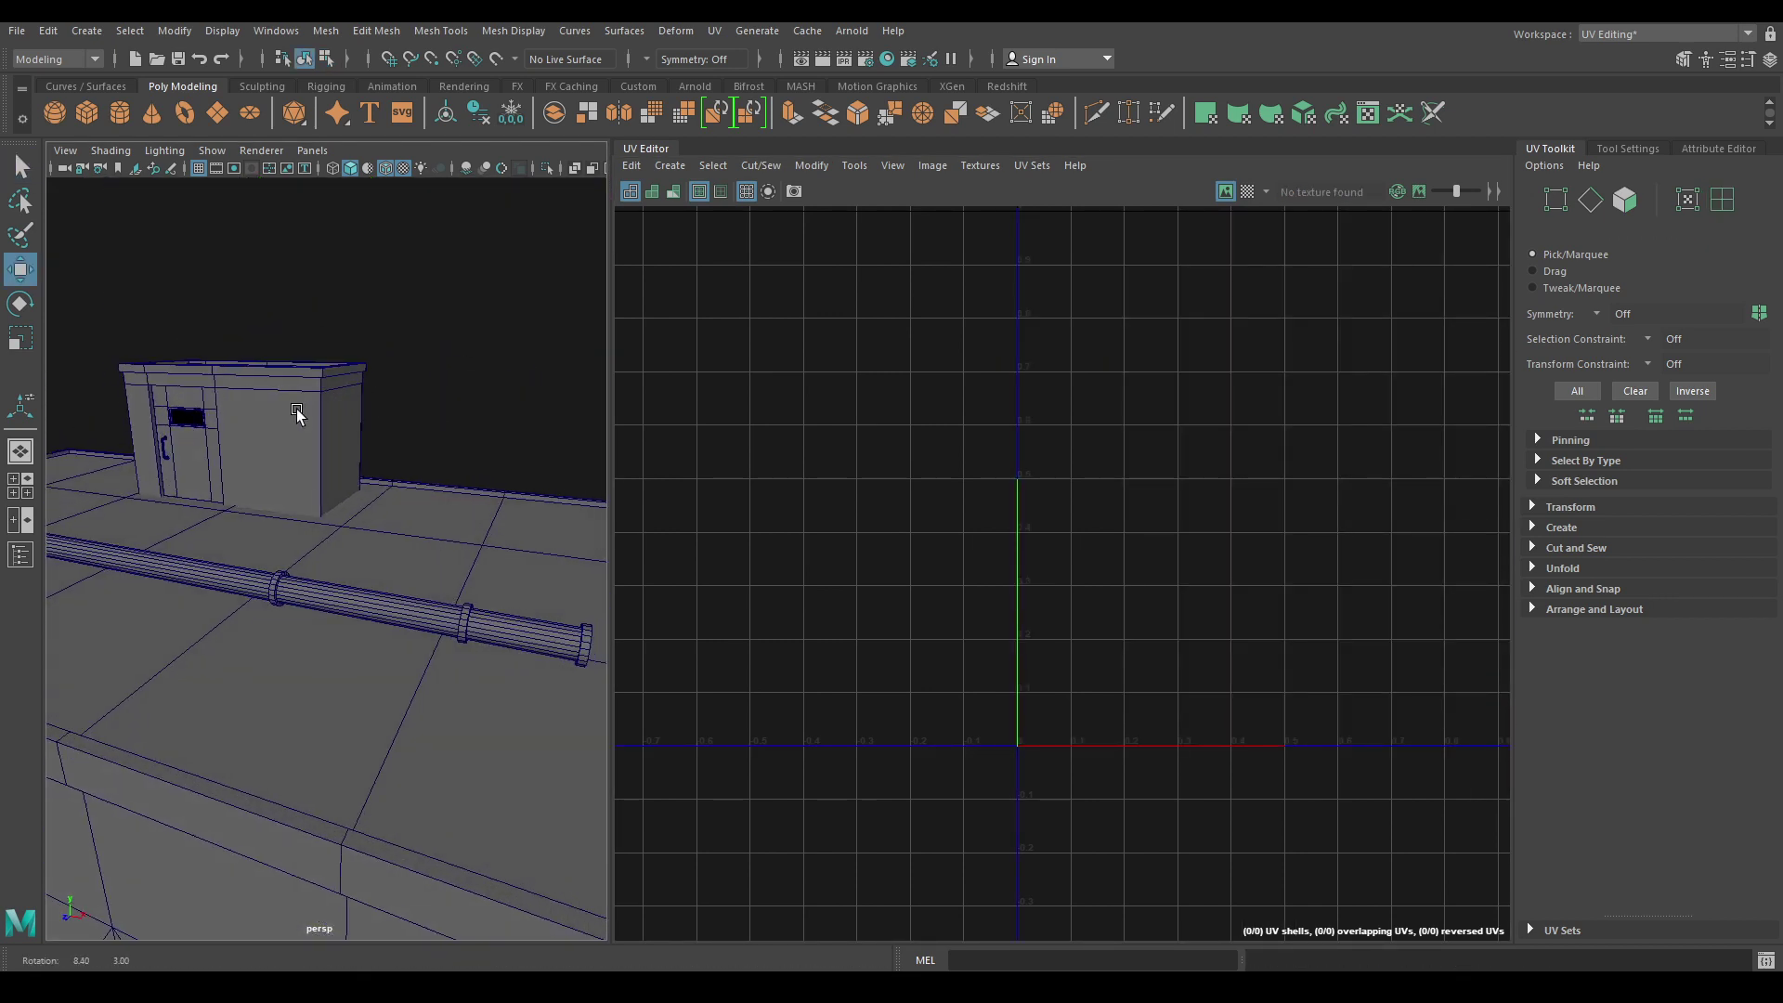
left_click(293, 415)
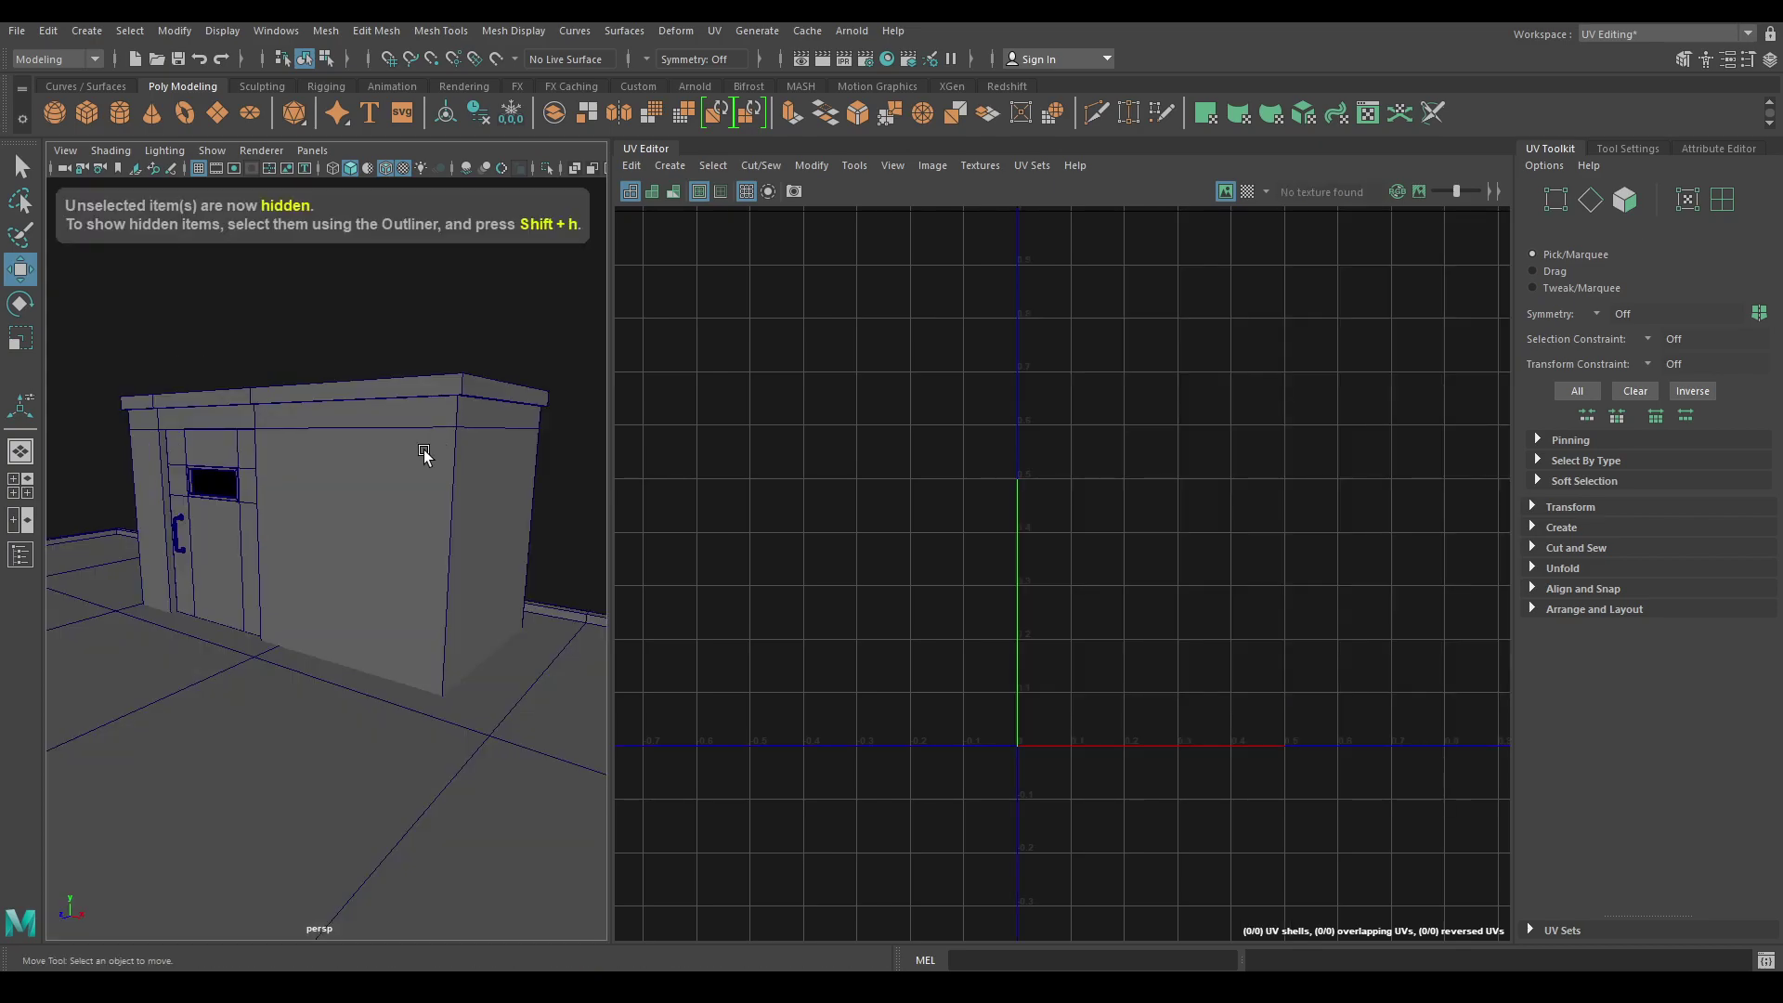
left_click(425, 452)
left_click_drag(425, 453, 434, 524, "alt")
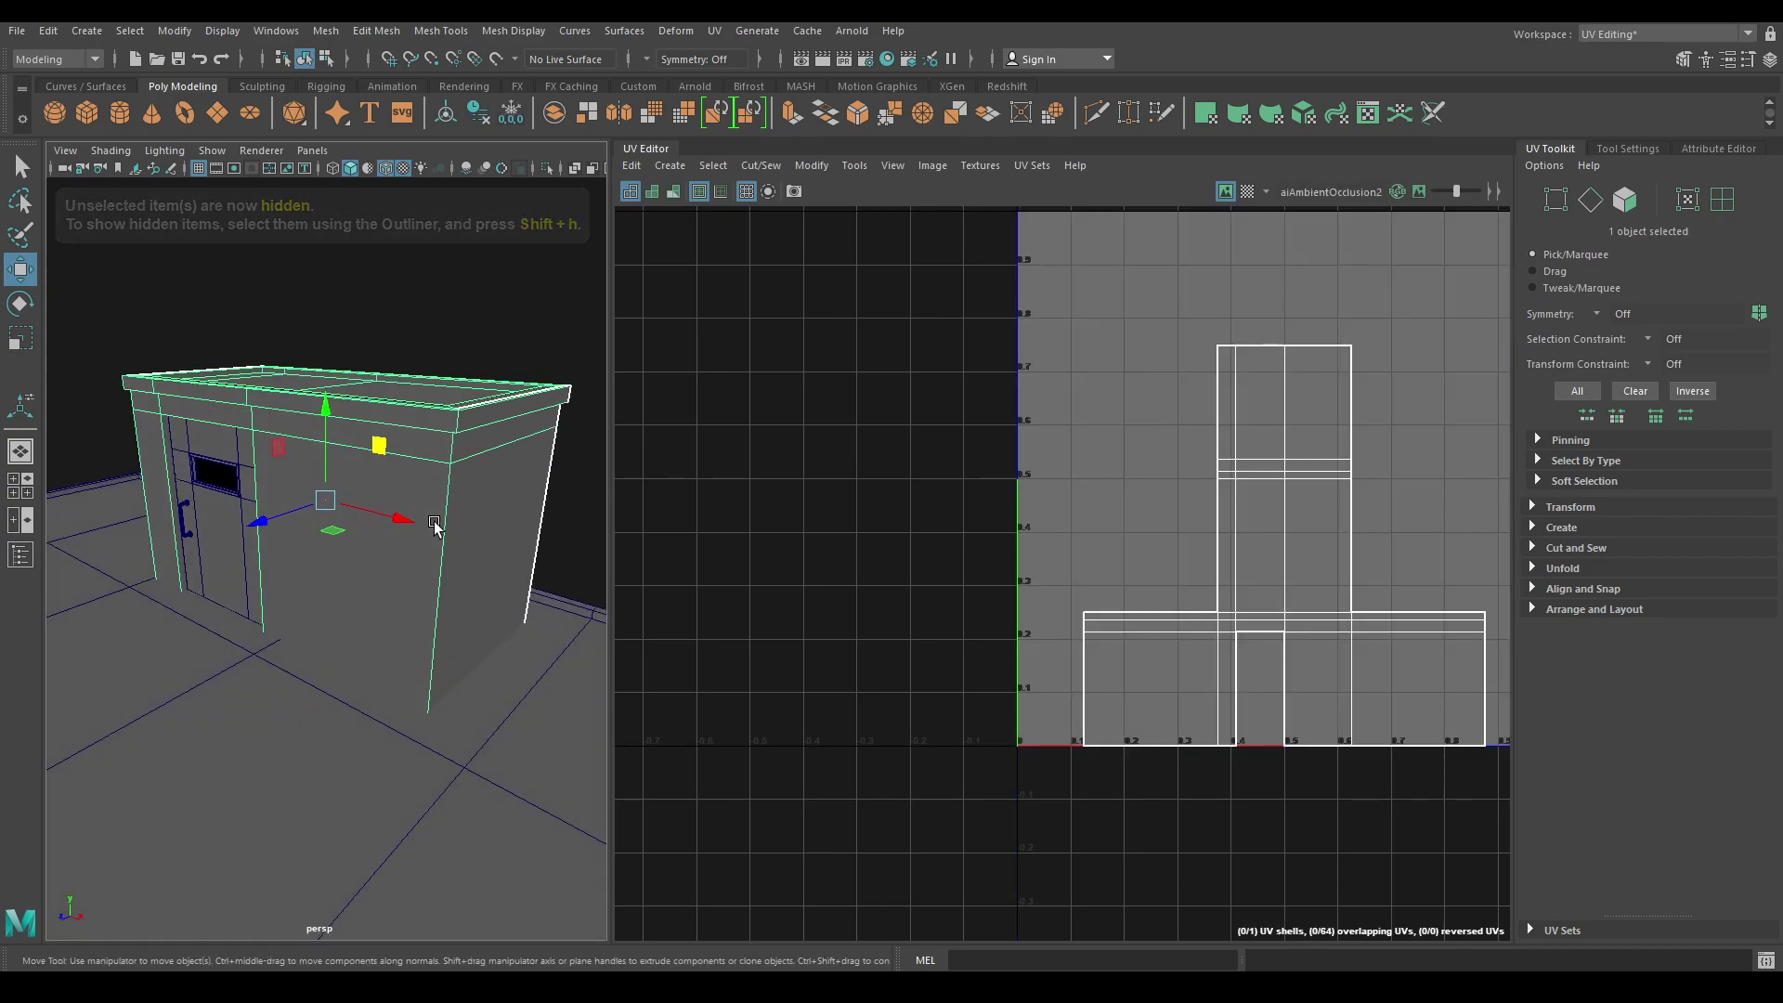
key("alt+h")
Apply a camera-based UV projection to the rooftop box, viewed from its door opening side.
left_click_drag(370, 417, 434, 430, "alt")
middle_click_drag(434, 430, 535, 450, "alt")
left_click_drag(215, 517, 298, 459, "alt")
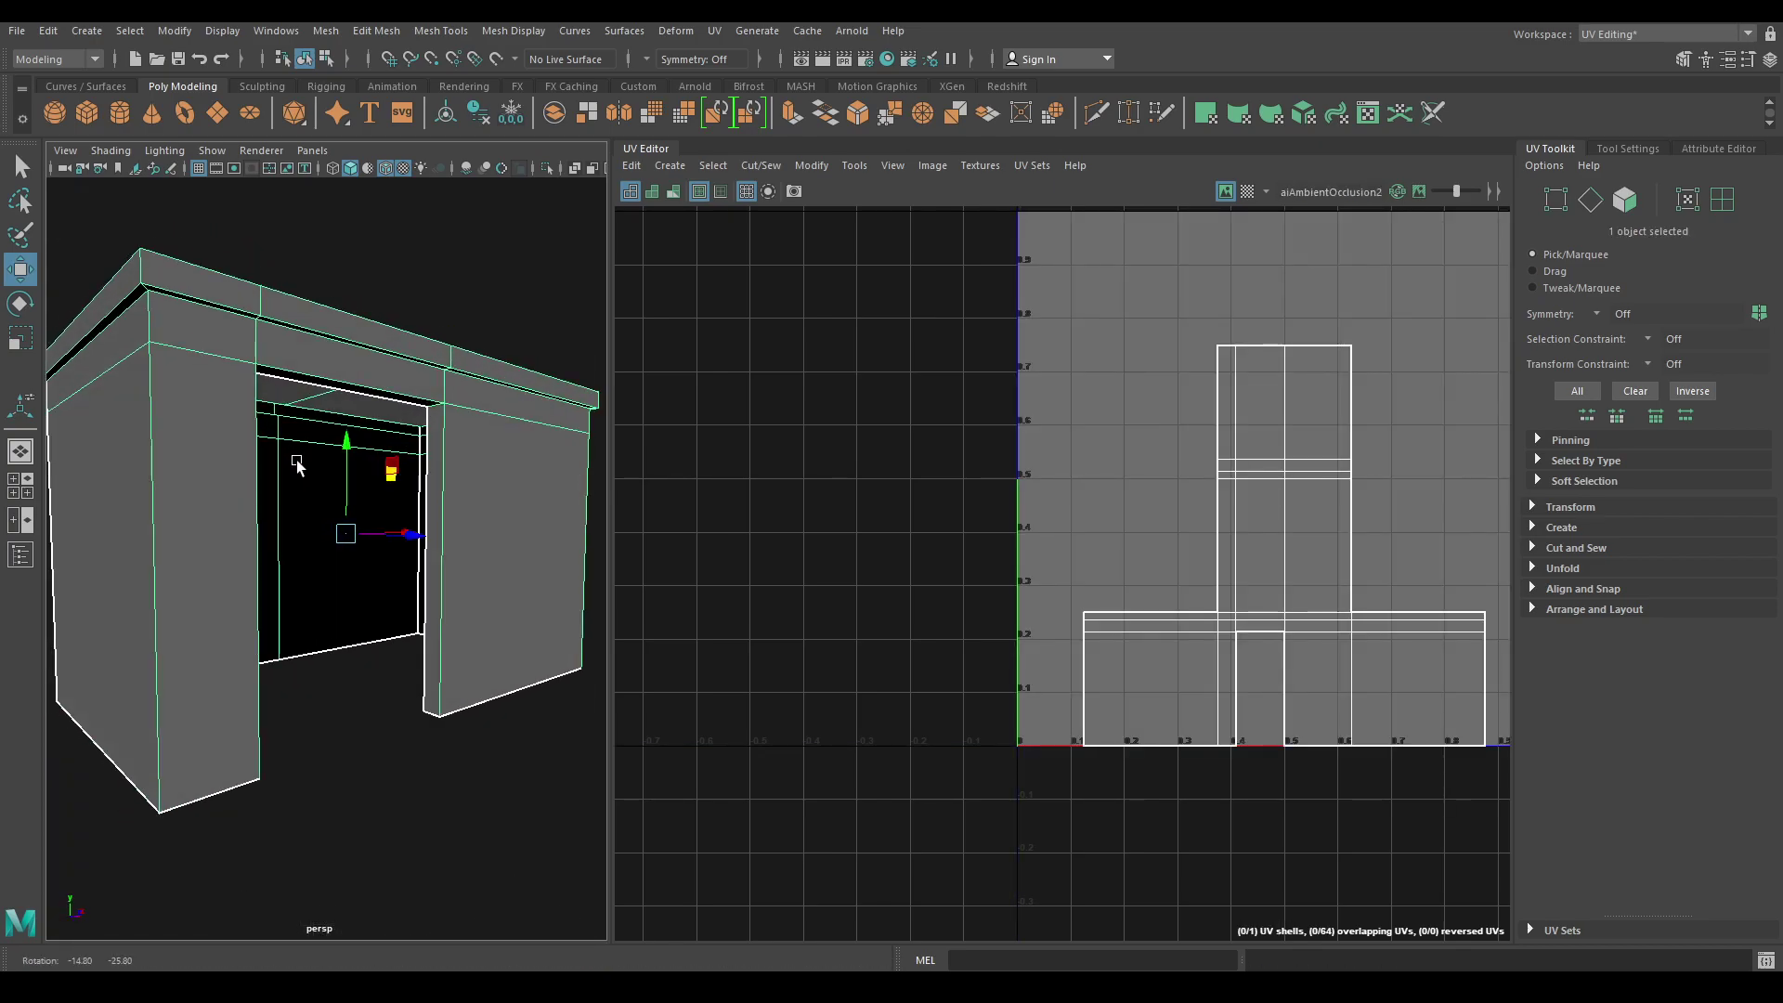
left_click(670, 164)
left_click(717, 251)
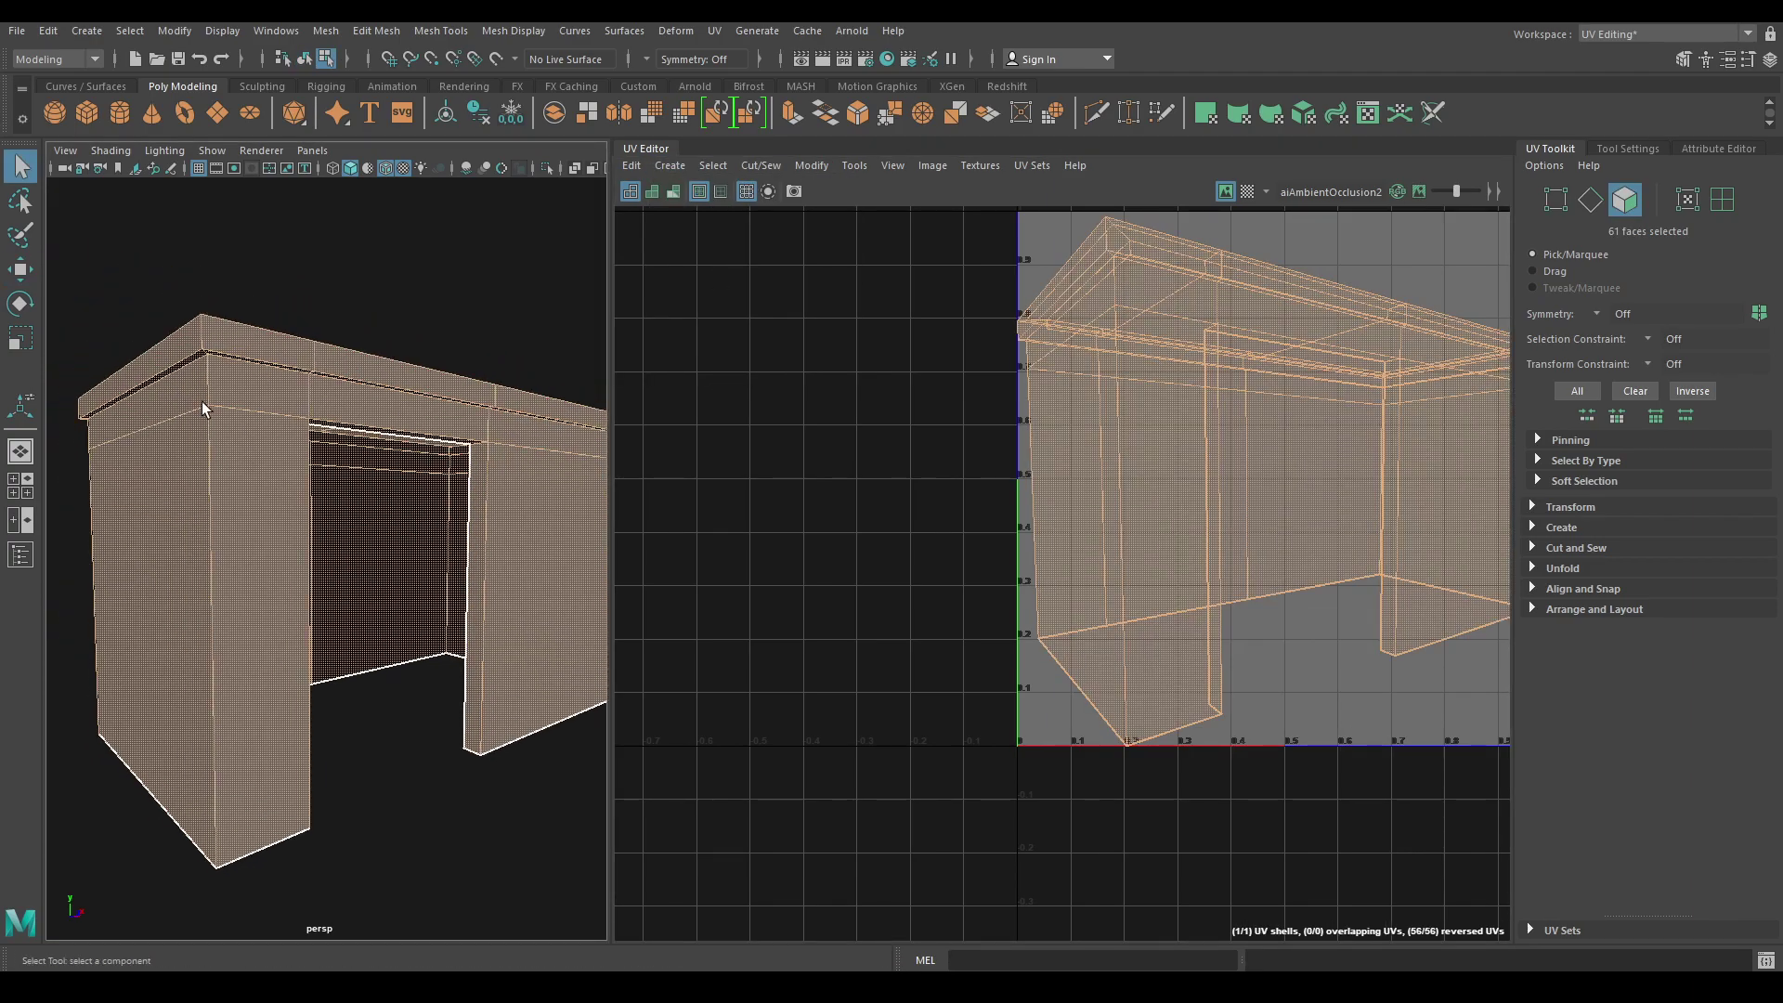
Select seam edges on the rooftop box: the loop under the roof overhang, the inner roof loop and one vertical wall corner.
right_click_drag(203, 401, 205, 349)
mouse_move(254, 377)
left_mouse_down("alt")
mouse_move(254, 336)
mouse_move(225, 397)
left_mouse_up("alt")
double_click(250, 322)
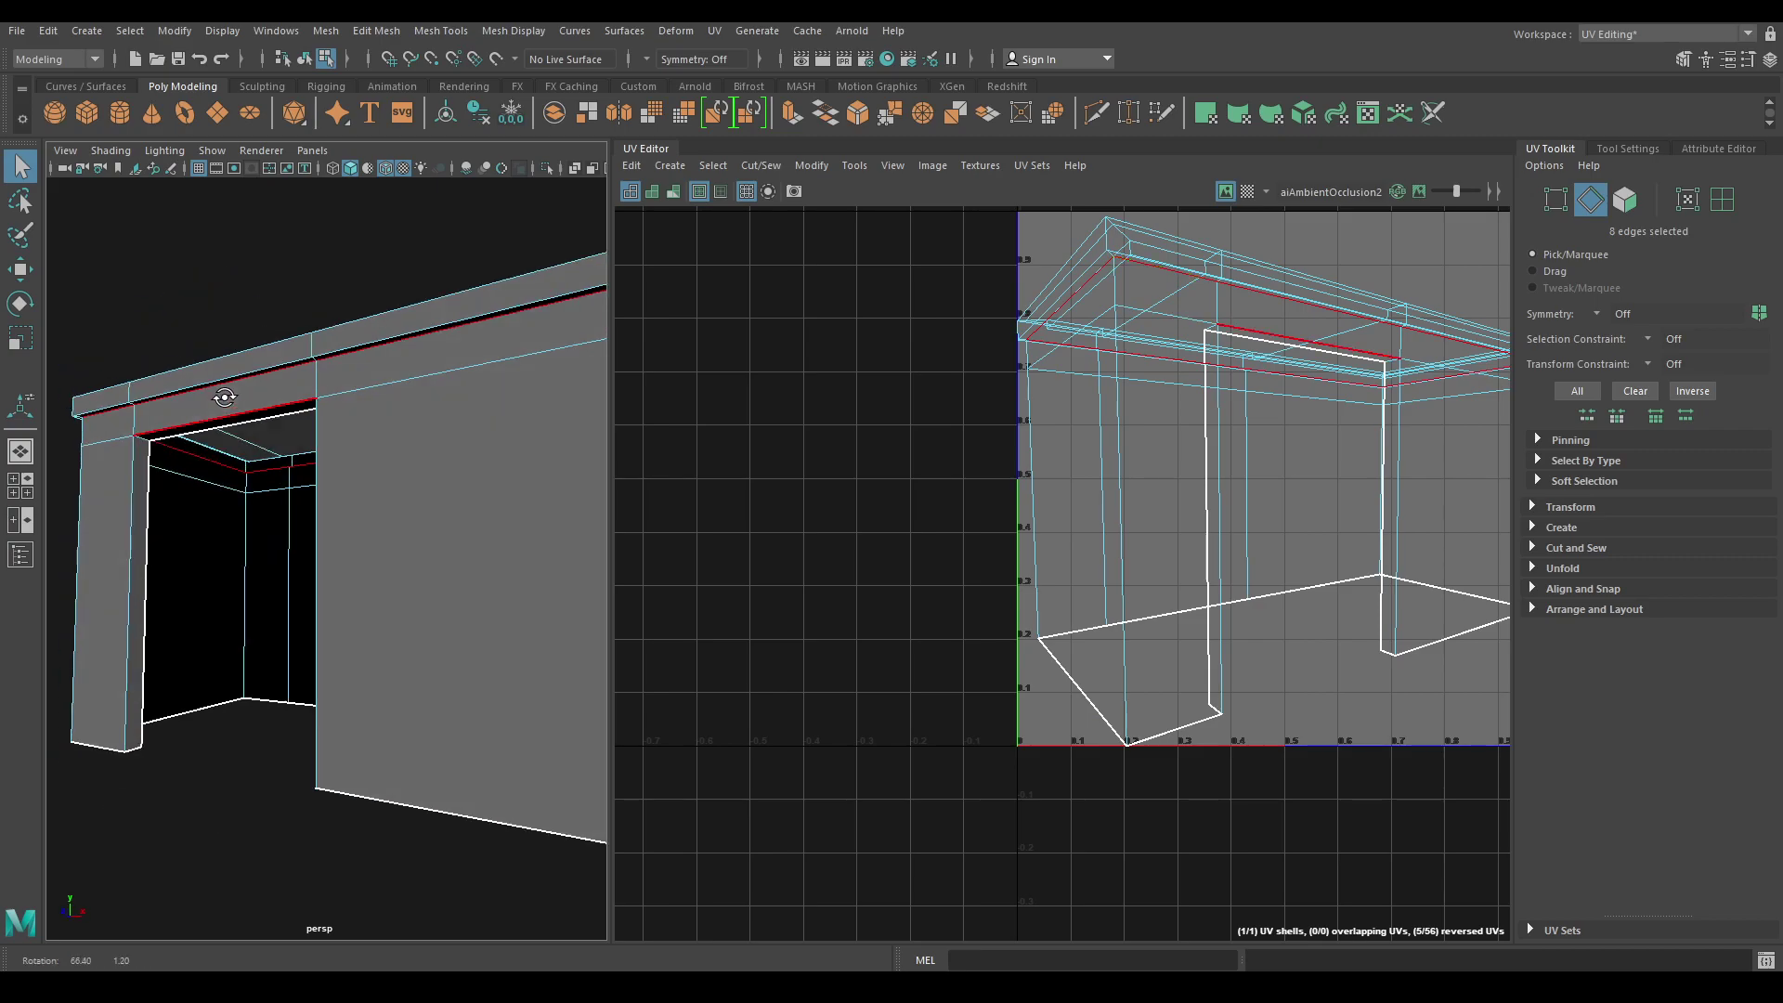
left_click_drag(271, 439, 149, 470, "alt")
scroll(189, 489, "down", 6)
scroll(251, 557, "up", 2)
middle_click_drag(254, 578, 281, 660, "alt")
double_click(285, 659, "shift")
left_click_drag(342, 572, 348, 624, "alt")
scroll(324, 506, "up", 3)
left_click_drag(301, 545, 193, 433, "alt")
left_click(192, 421, "shift")
left_click(269, 427, "shift")
left_click_drag(279, 501, 445, 550, "alt")
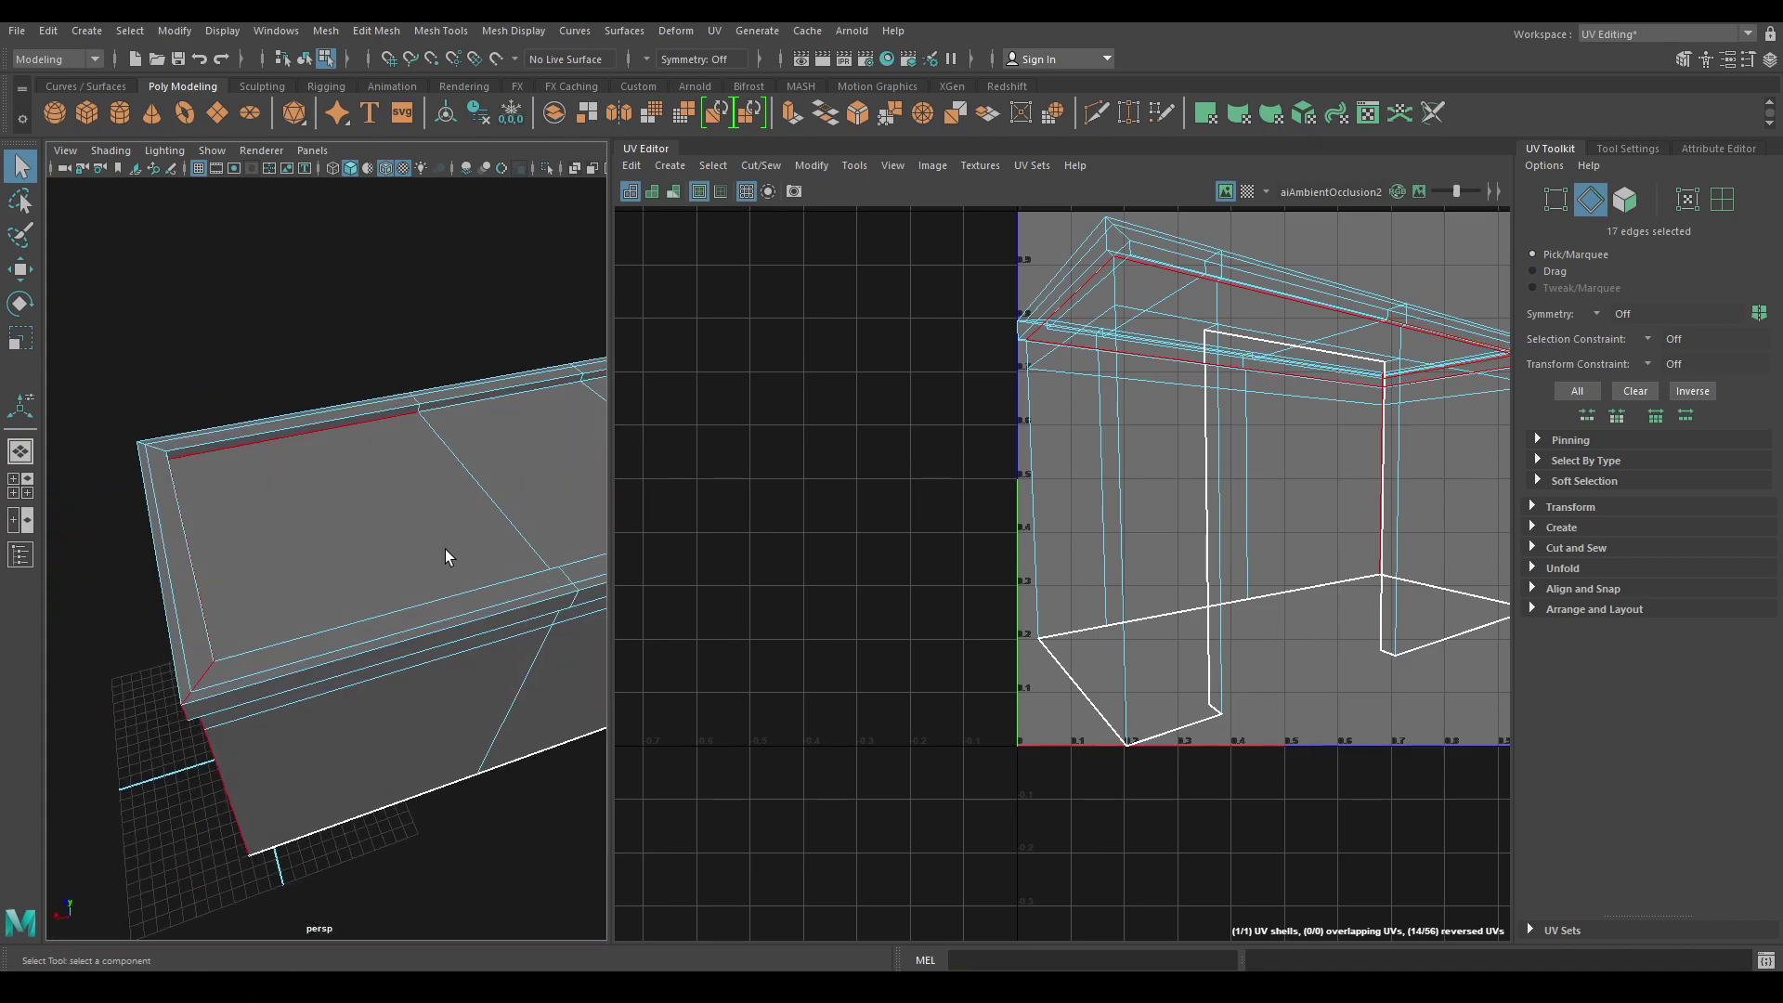
Add the short corner edges and the outer edges of the roof rim to the seam selection.
left_click(492, 409, "shift")
left_click_drag(492, 409, 319, 427, "alt")
left_click(412, 394, "shift")
left_click_drag(431, 455, 271, 595, "alt")
left_click(454, 414, "shift")
left_click(368, 361, "shift")
left_click(425, 402, "shift")
left_click(307, 588, "shift")
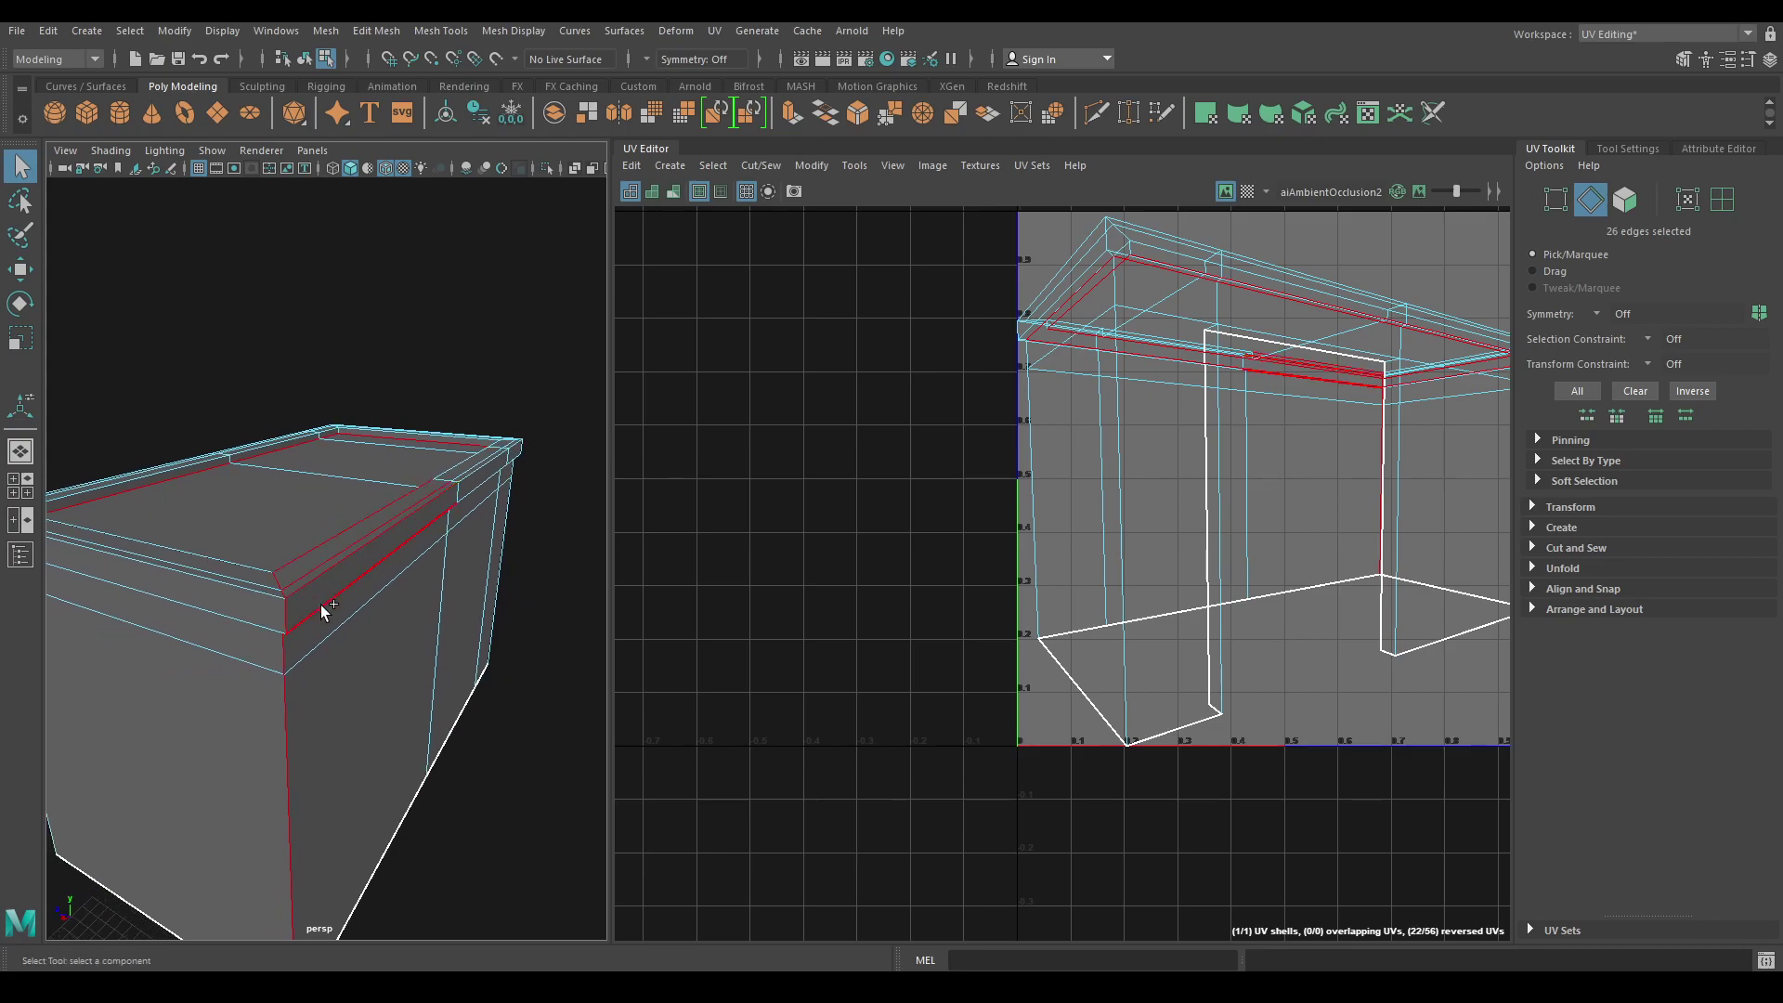
double_click(321, 604, "shift")
key("ctrl+z")
key("ctrl+z")
left_click(315, 583, "shift")
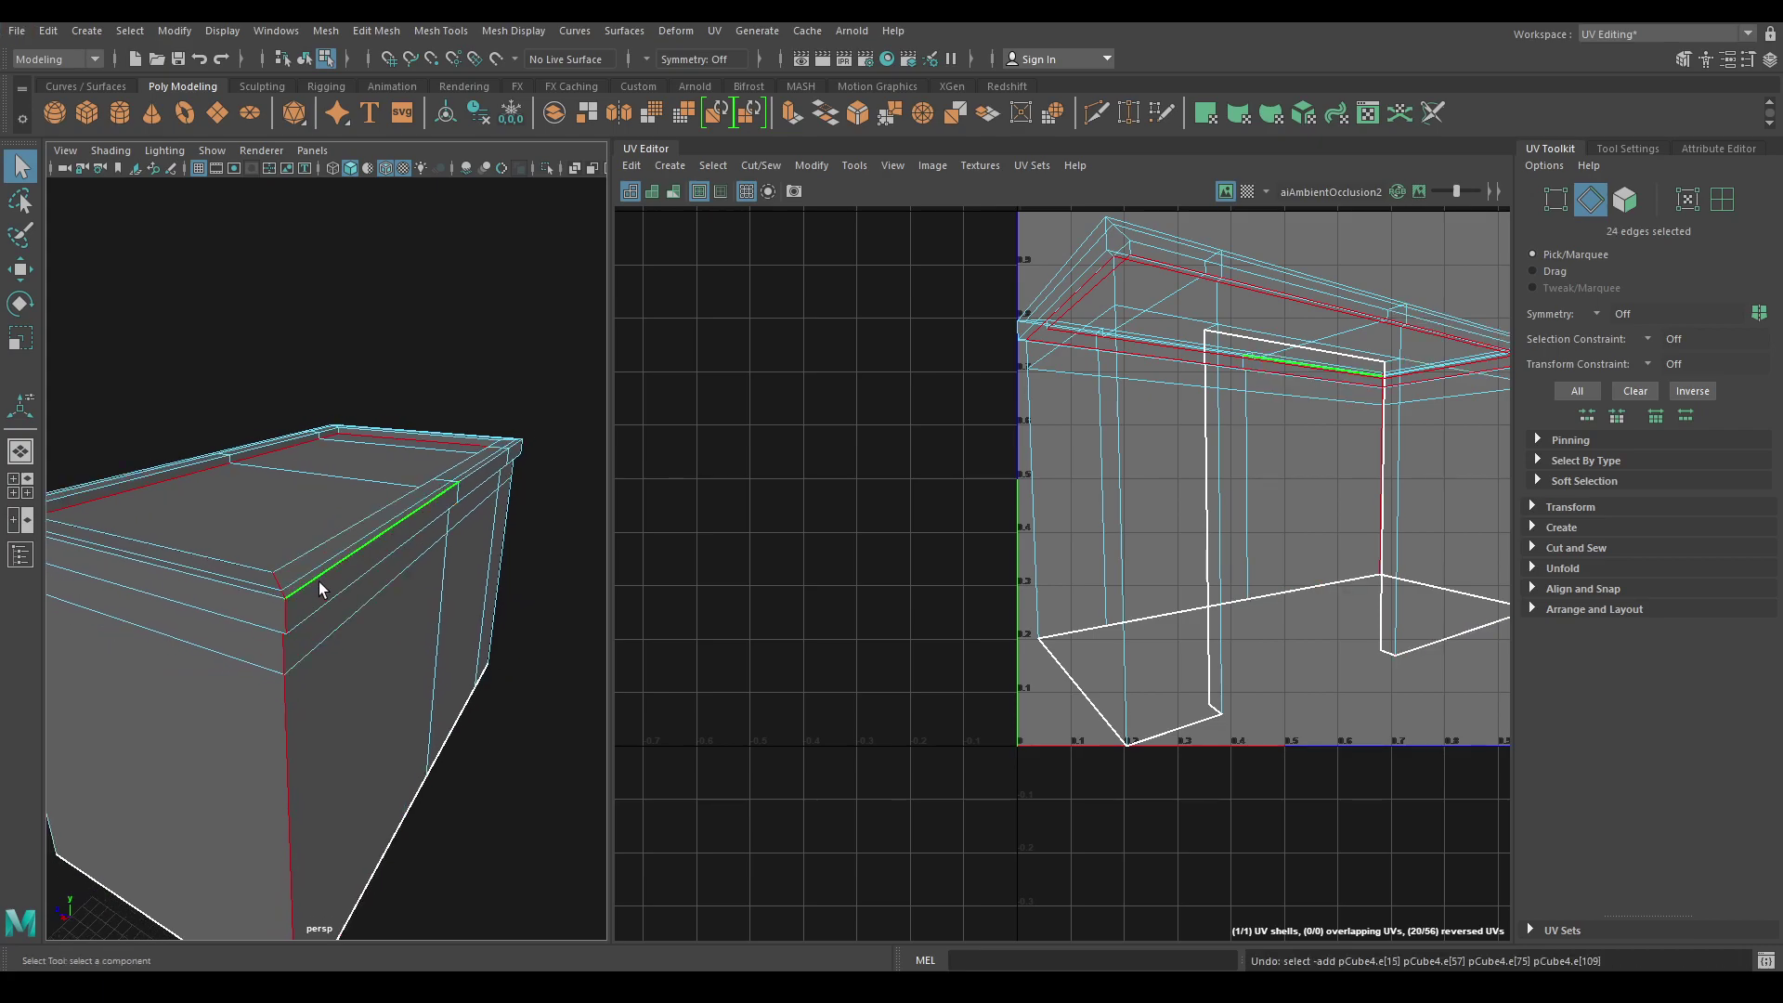
key("ctrl+z")
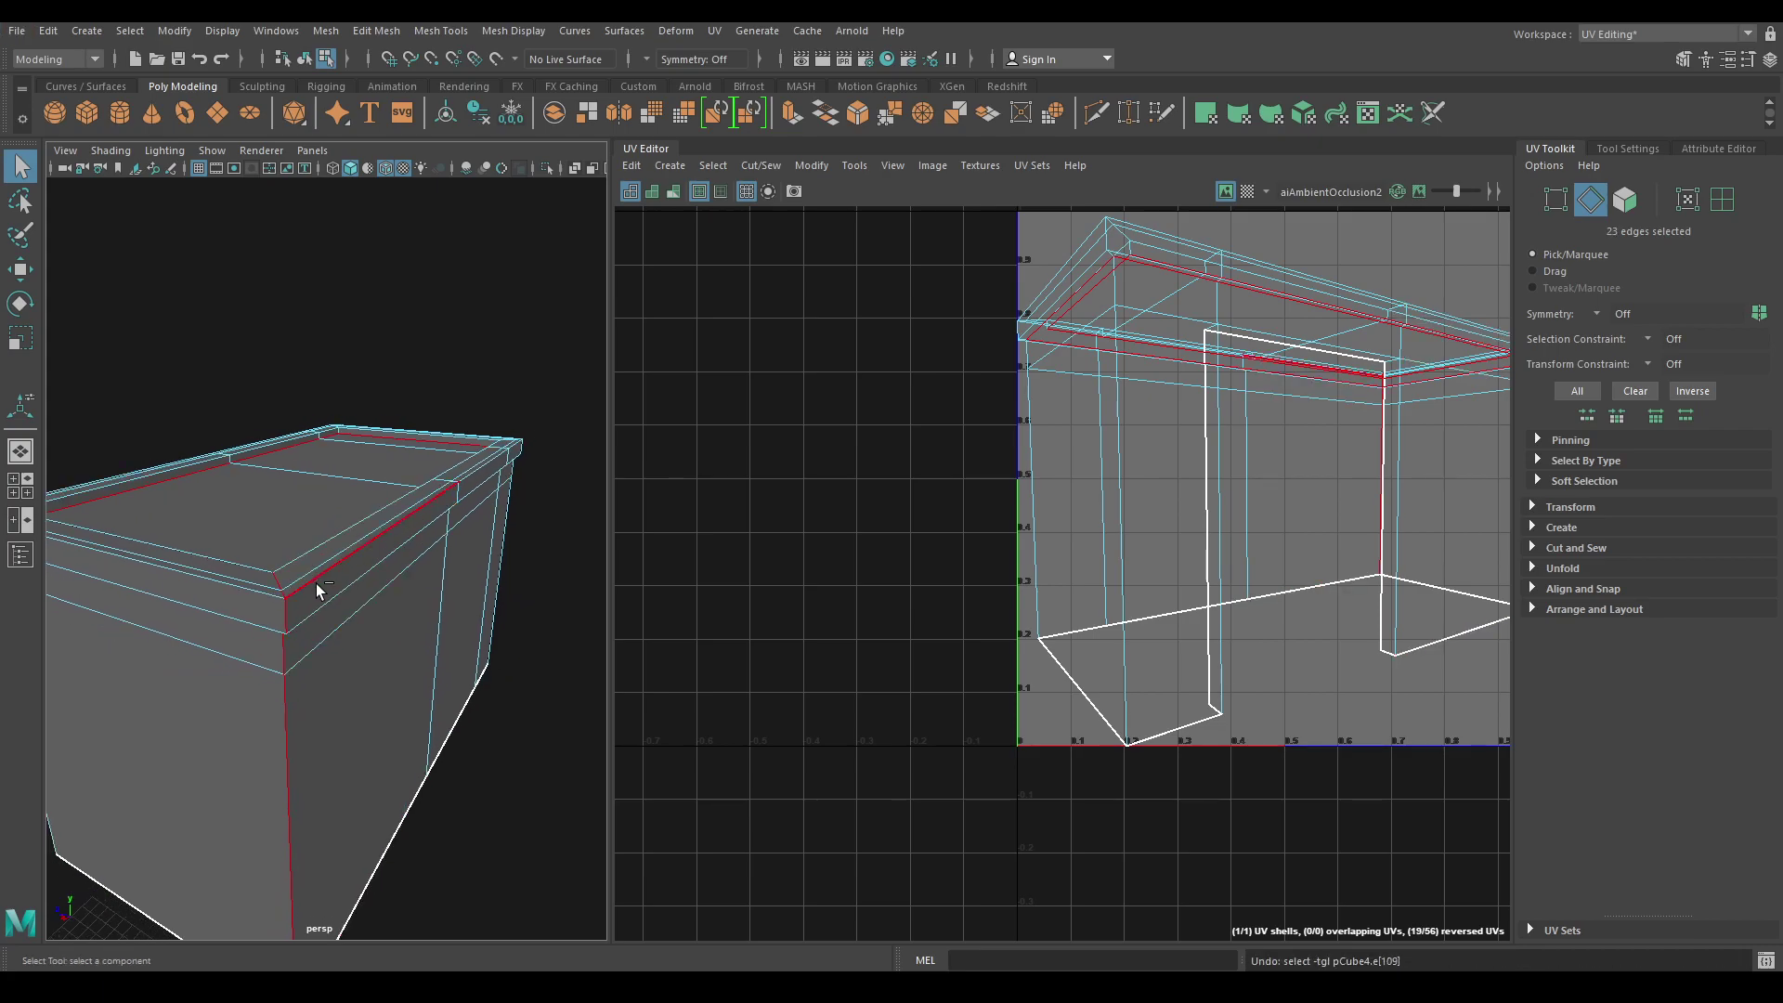
Add the roof rim's remaining edge loops and the door opening's top and side edges to the seam selection.
double_click(444, 506, "shift")
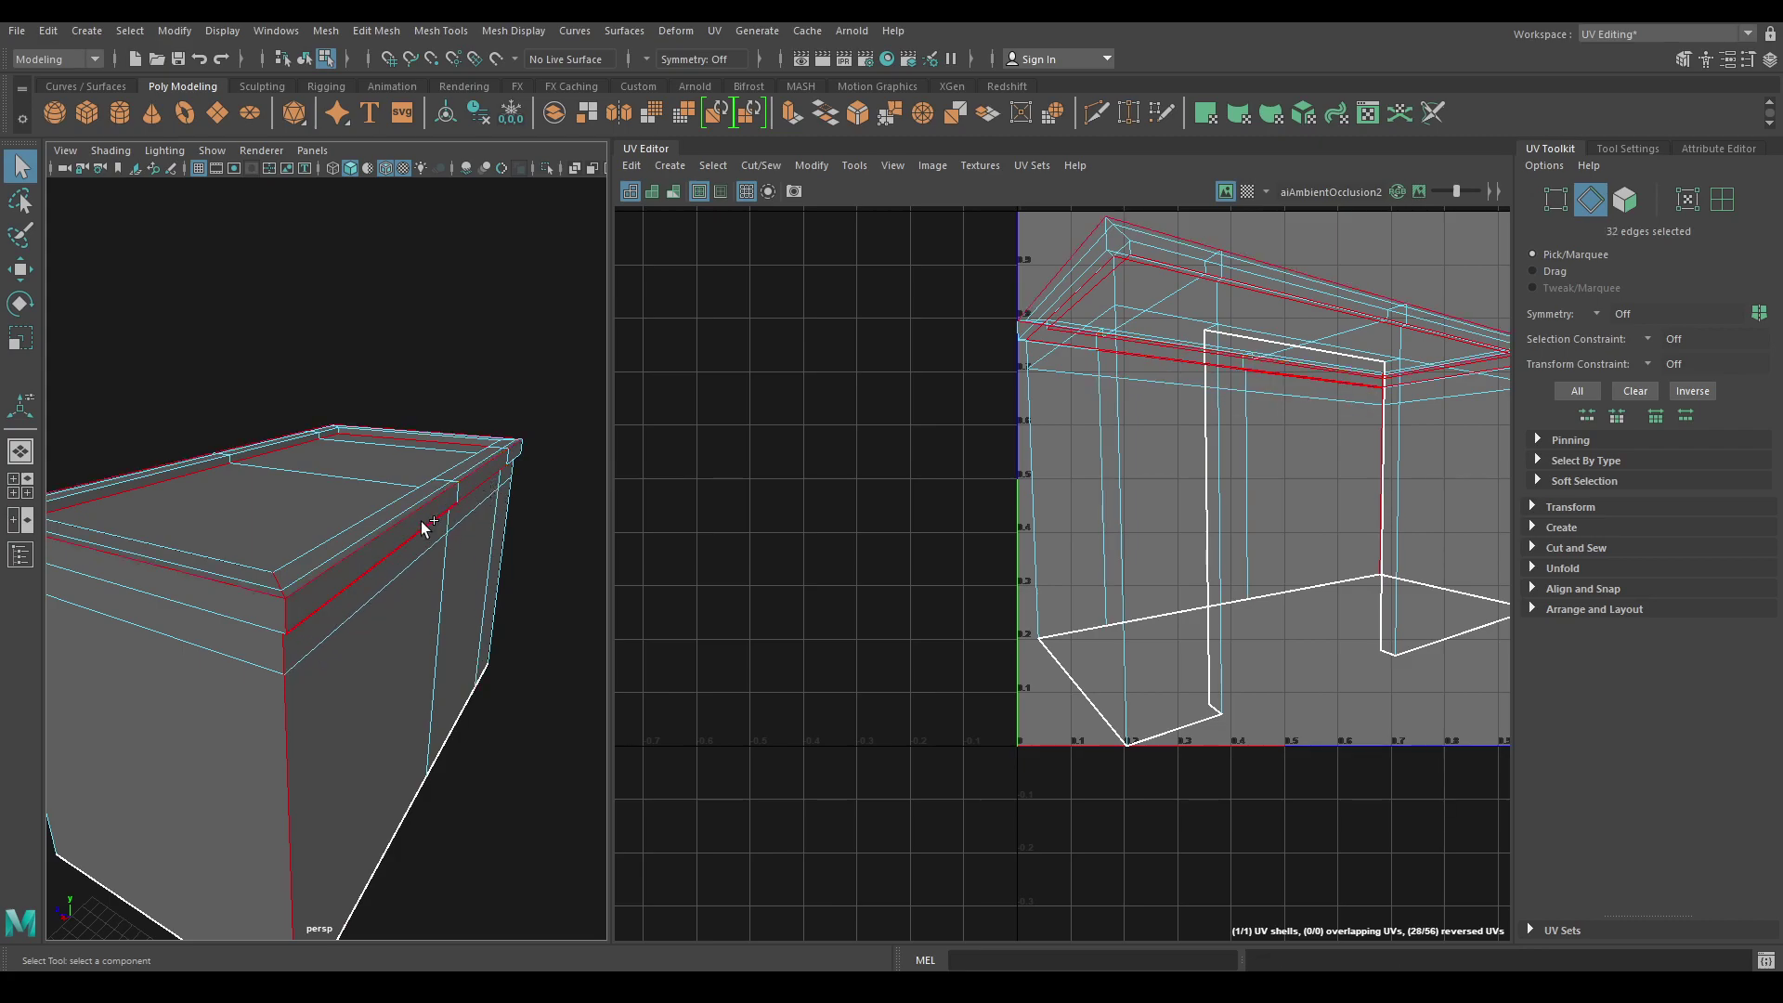
left_click_drag(437, 553, 364, 489, "alt")
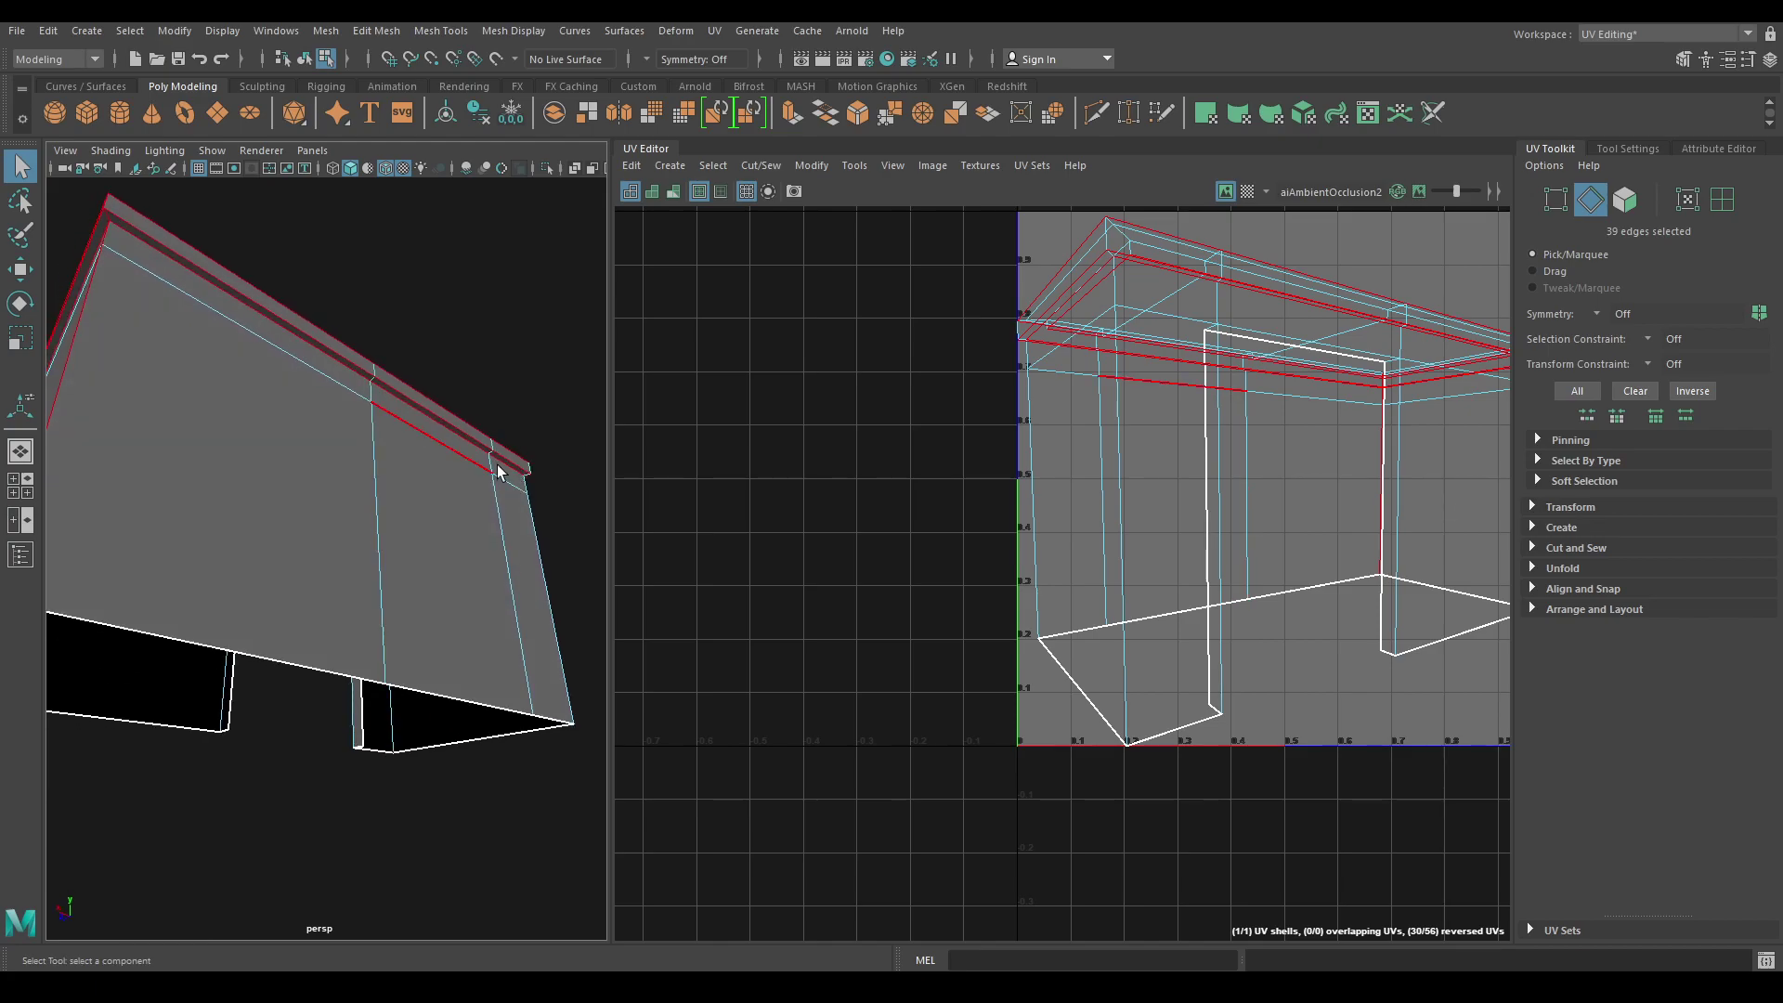
left_click_drag(498, 472, 291, 504, "alt")
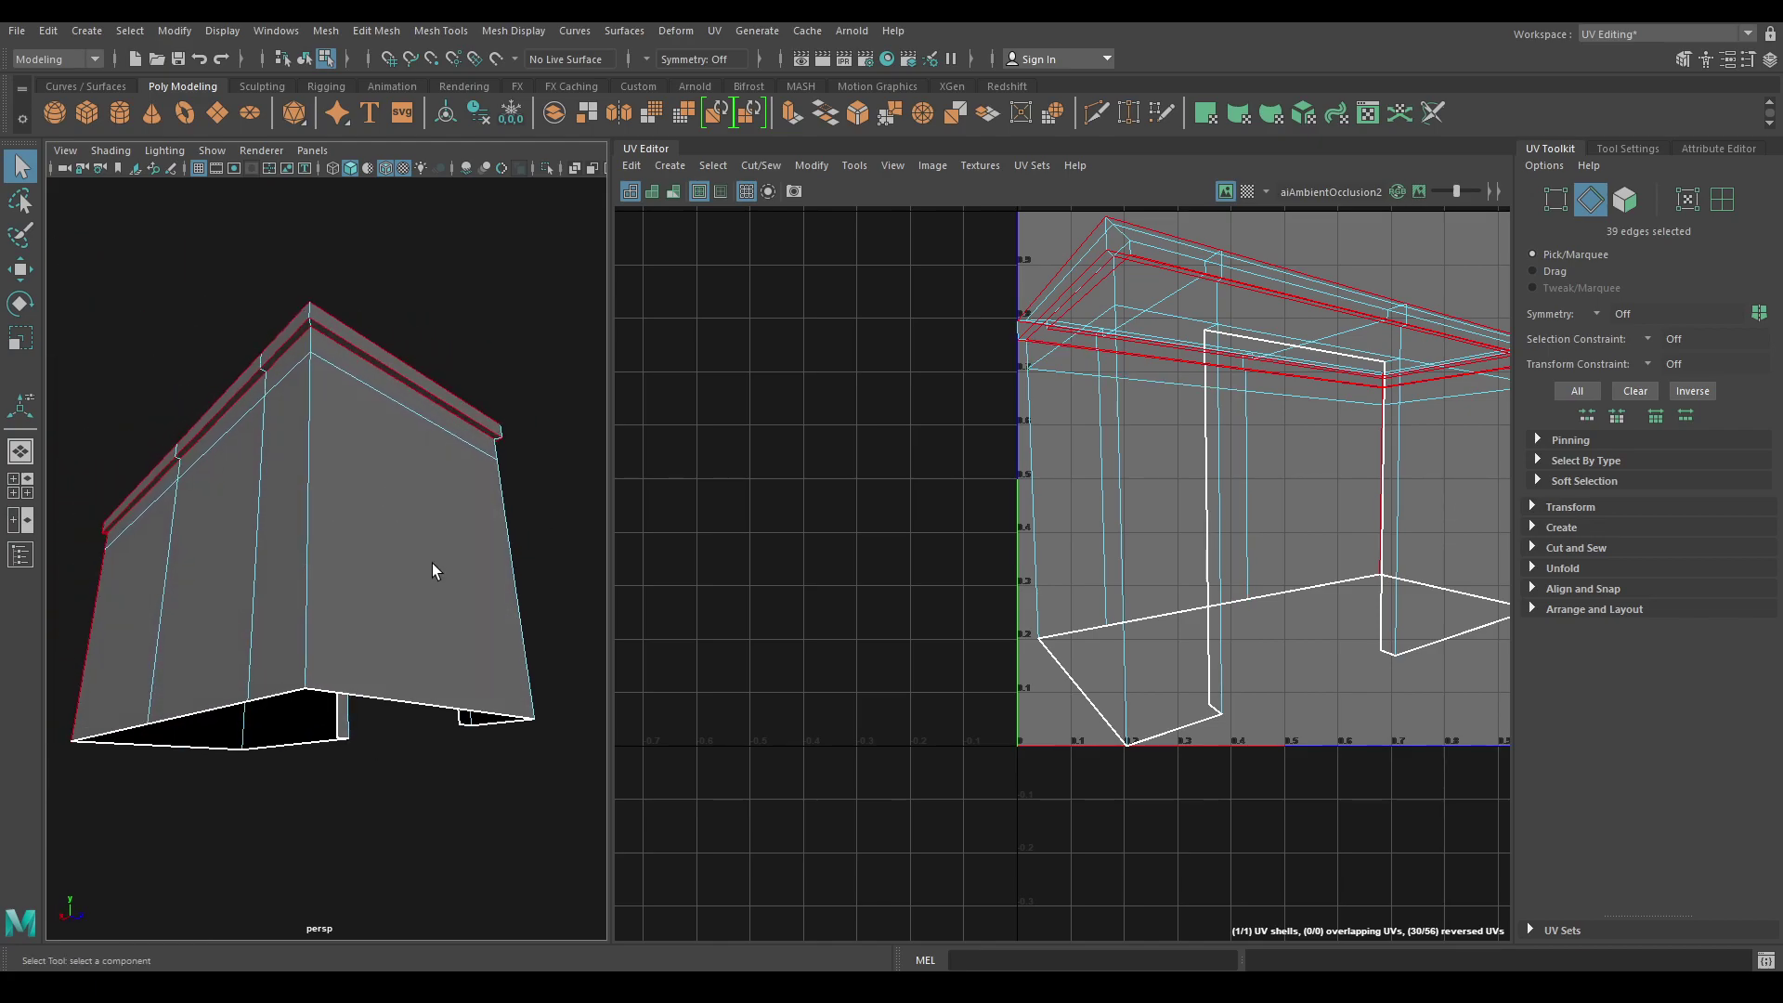
left_click_drag(431, 563, 167, 539, "alt")
right_click_drag(186, 548, 338, 579, "alt")
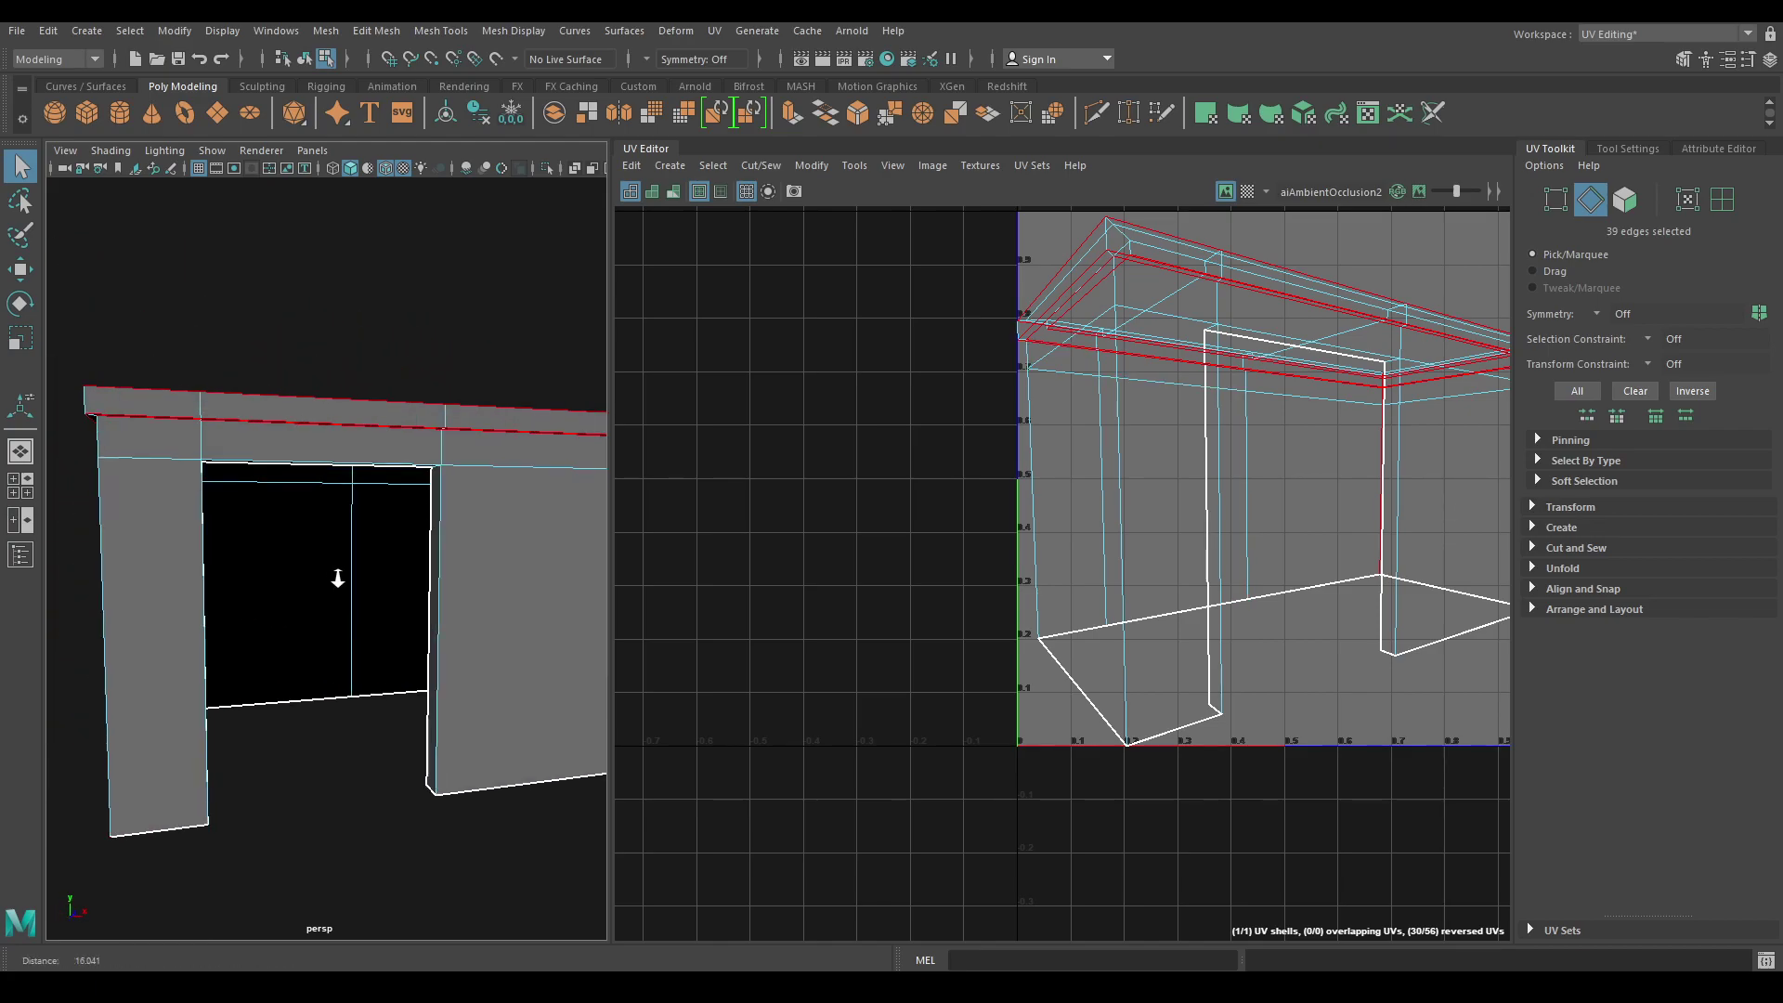
left_click_drag(337, 579, 159, 450, "alt")
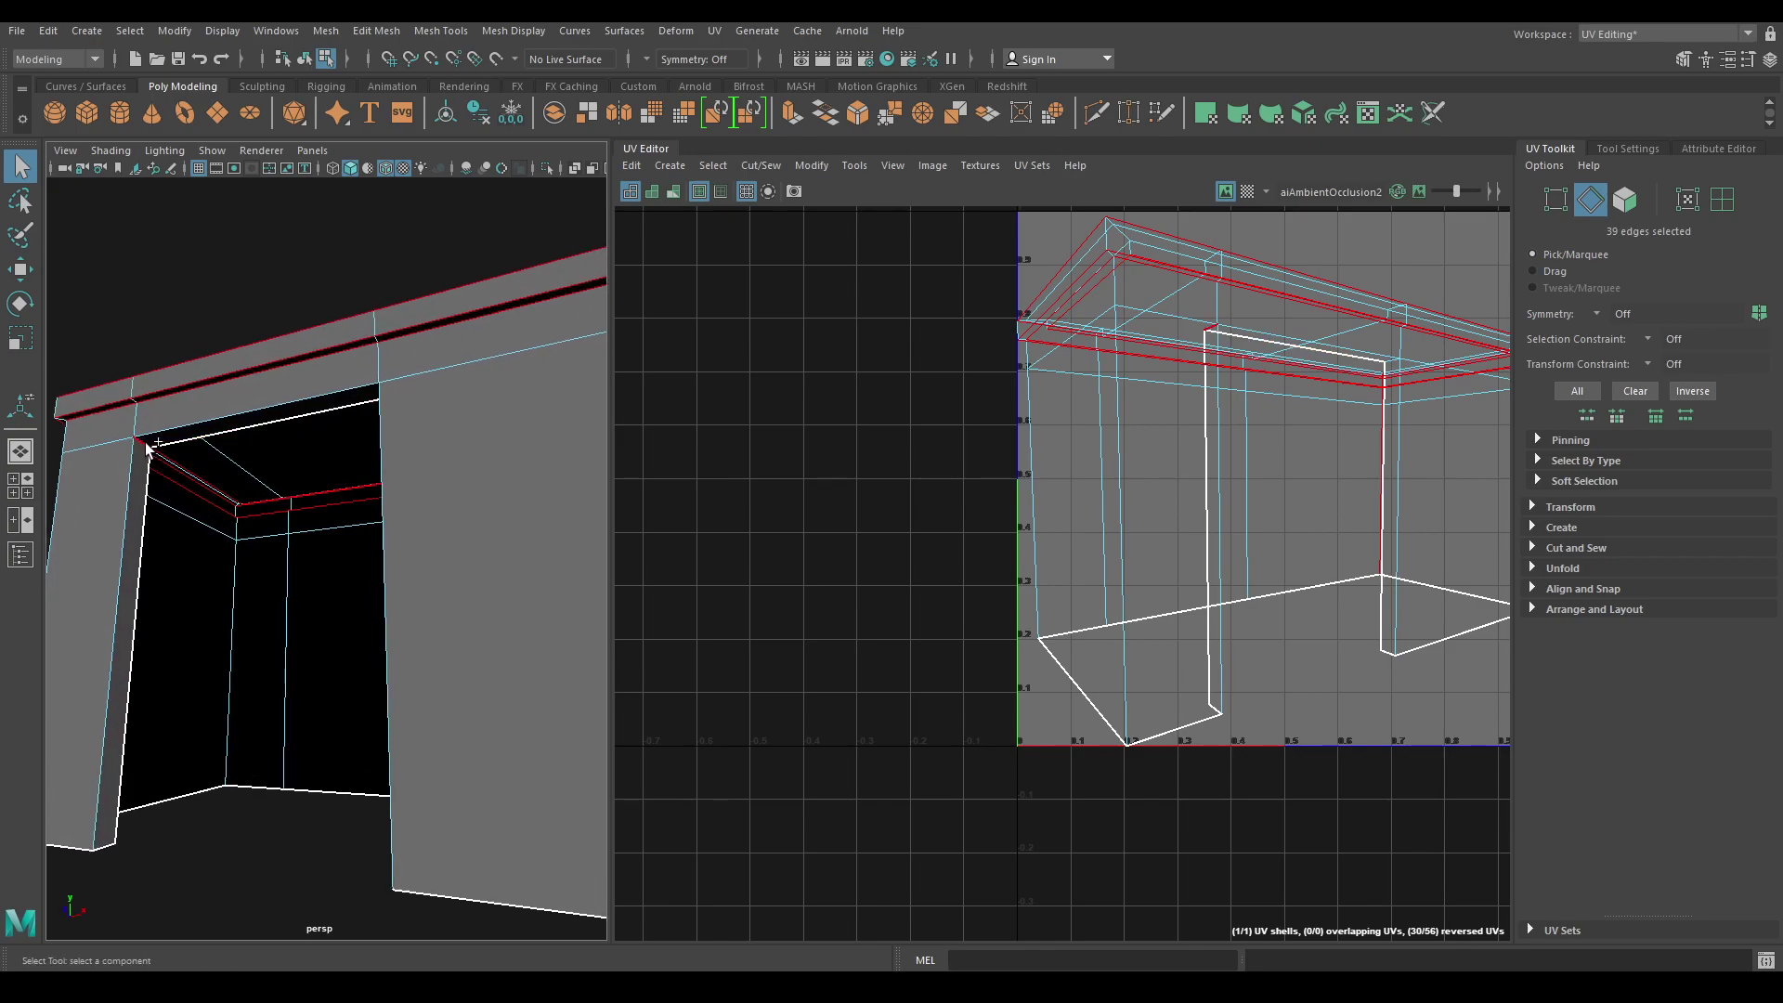
left_click(393, 462, "shift")
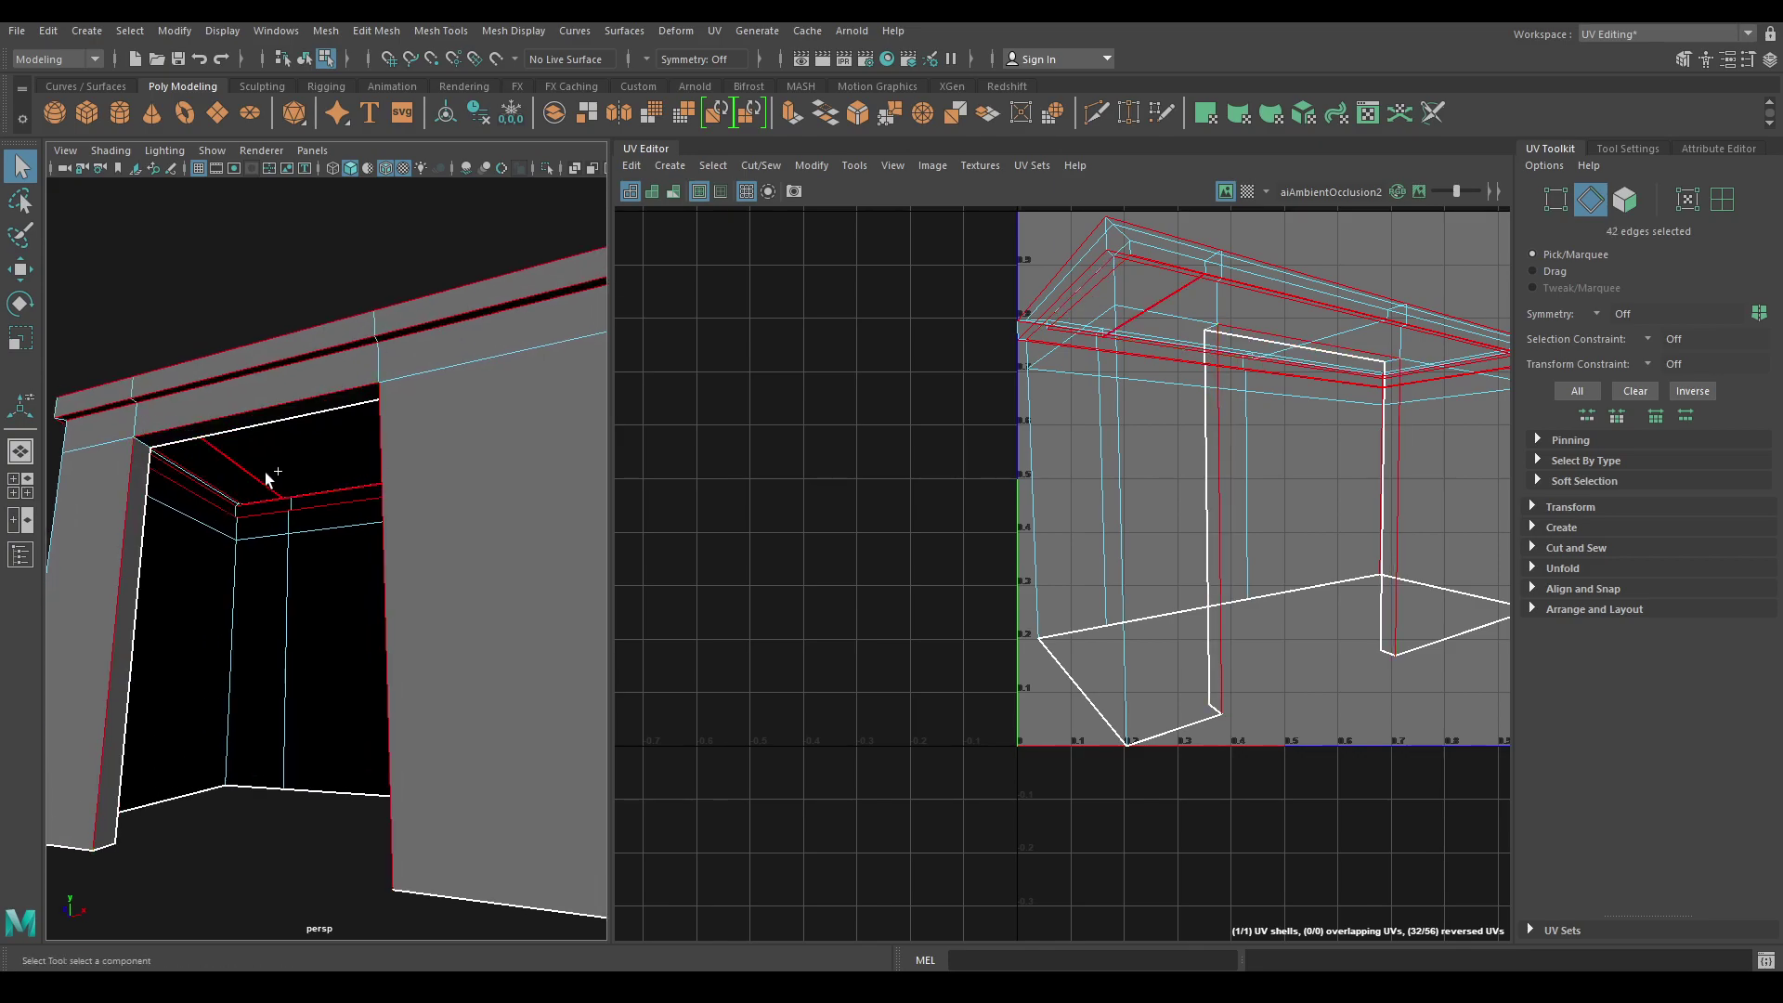
left_click_drag(222, 557, 568, 661, "alt")
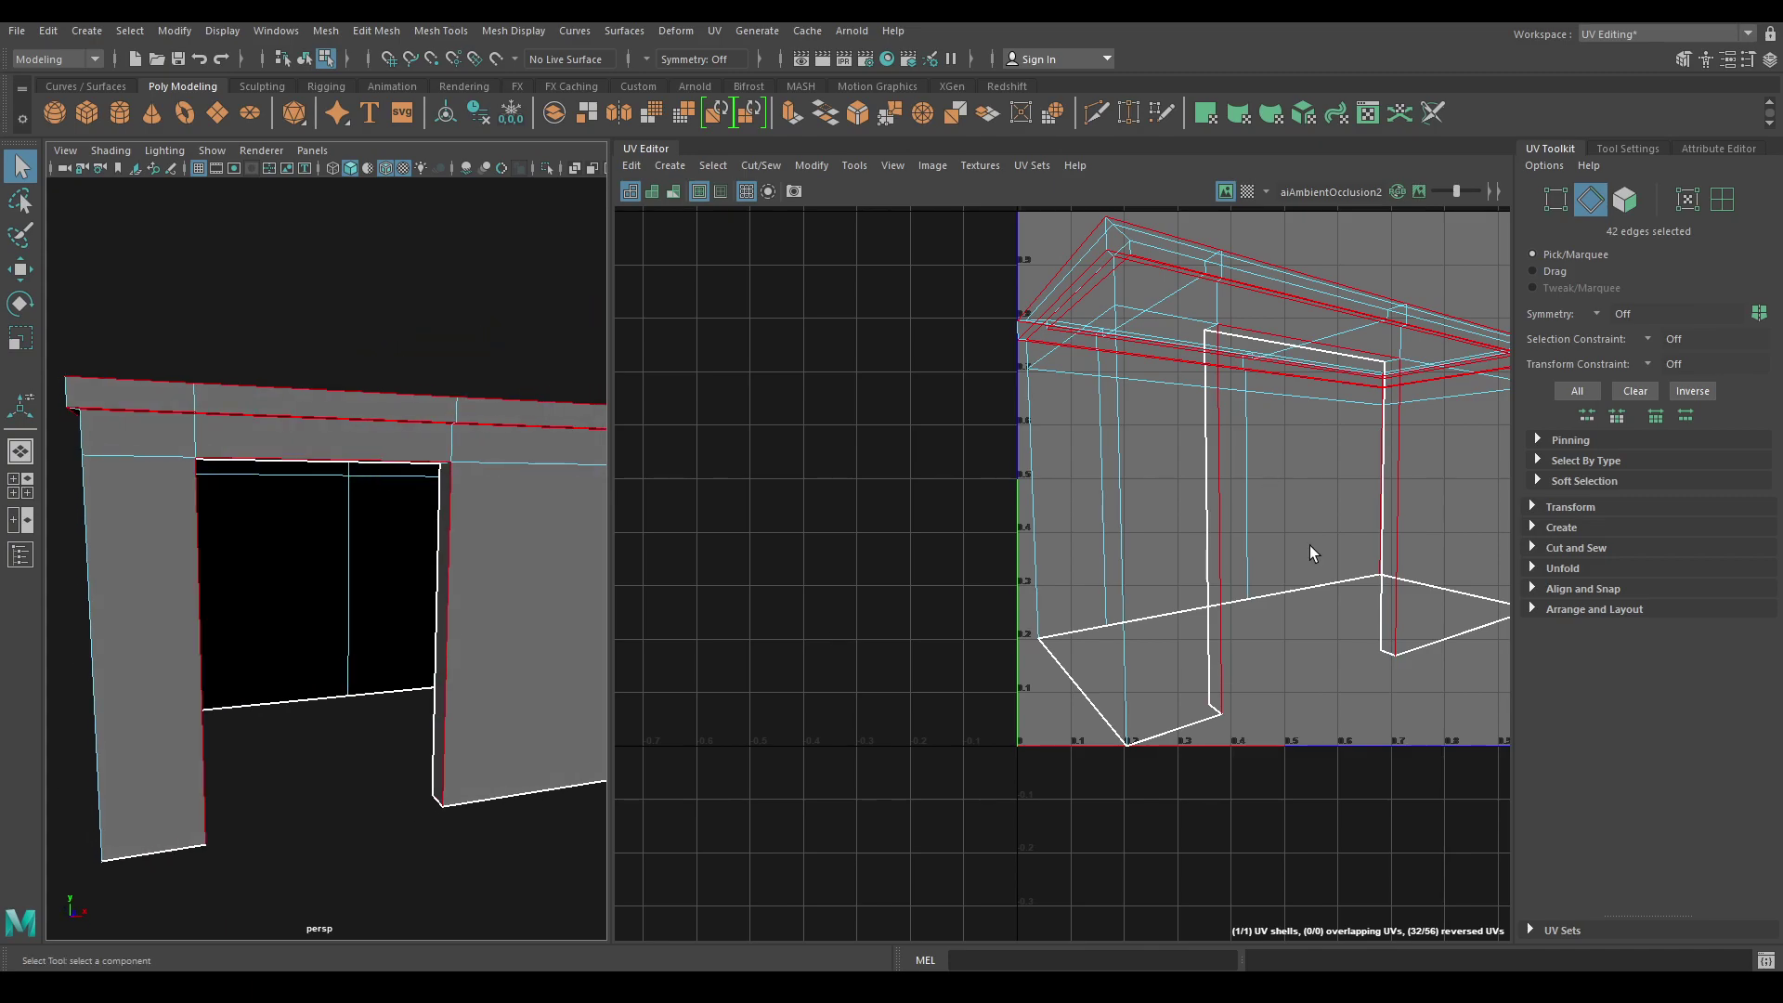
Cut the rooftop box's UVs along the selected seam edges.
scroll(1226, 494, "down", 1)
middle_click_drag(1226, 494, 1050, 611, "alt")
right_click_drag(1083, 416, 1066, 358)
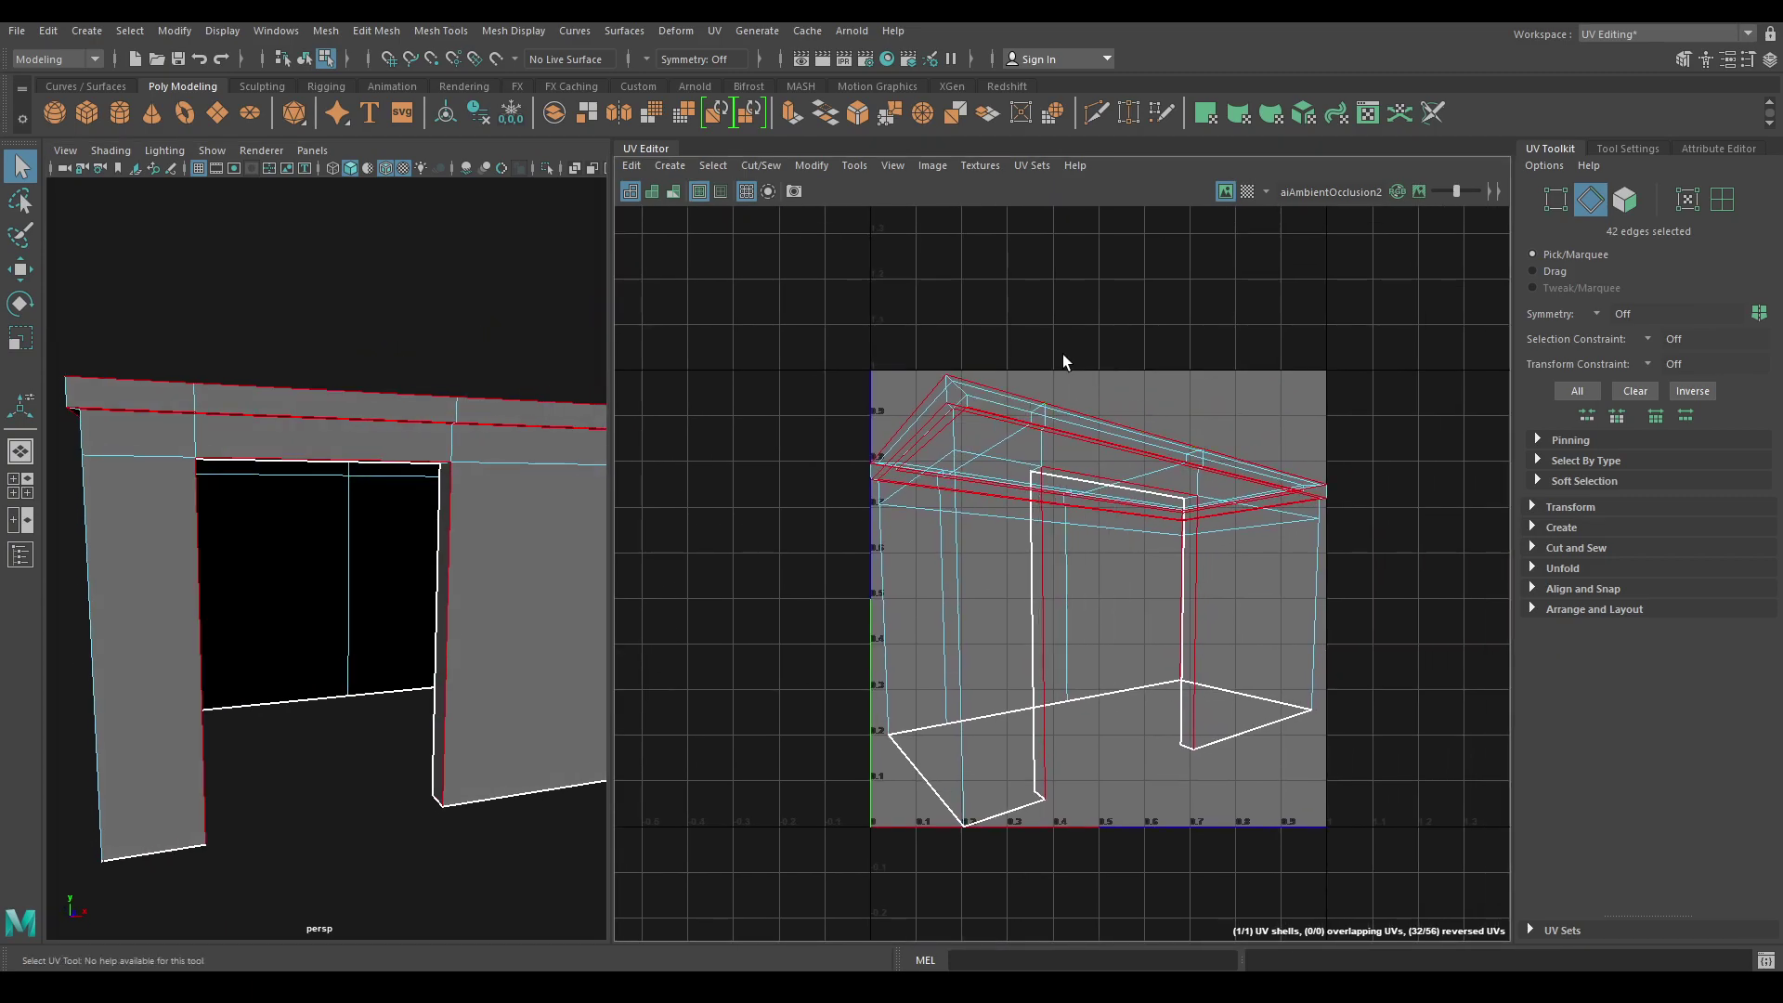
right_click_drag(1172, 270, 1070, 310, "shift")
Select all UVs of the rooftop box, unfold them and lay out the resulting shells.
key("w")
right_click_drag(1070, 309, 1164, 299)
left_click_drag(754, 269, 1506, 938)
right_click_drag(1257, 342, 1054, 338, "shift")
key("f")
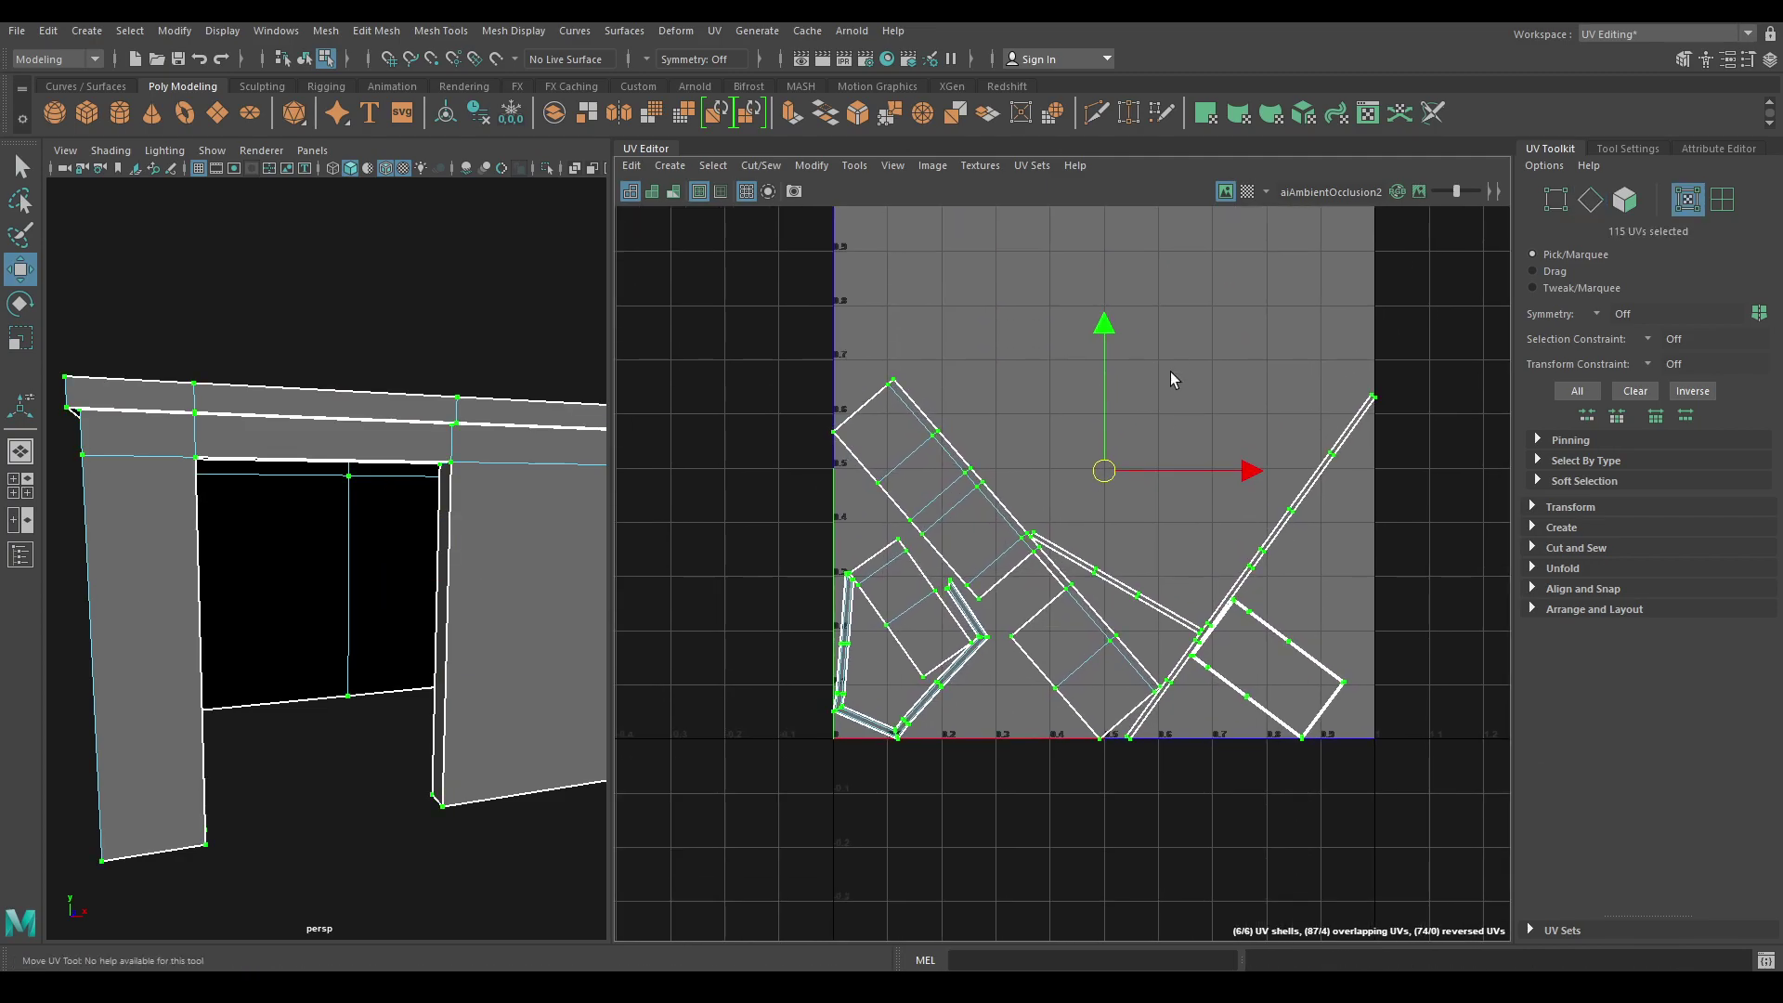
Orient the large wall shell horizontally and move it clear above the remaining shells.
right_click_drag(1170, 372, 1033, 588)
left_click(1018, 561)
key("e")
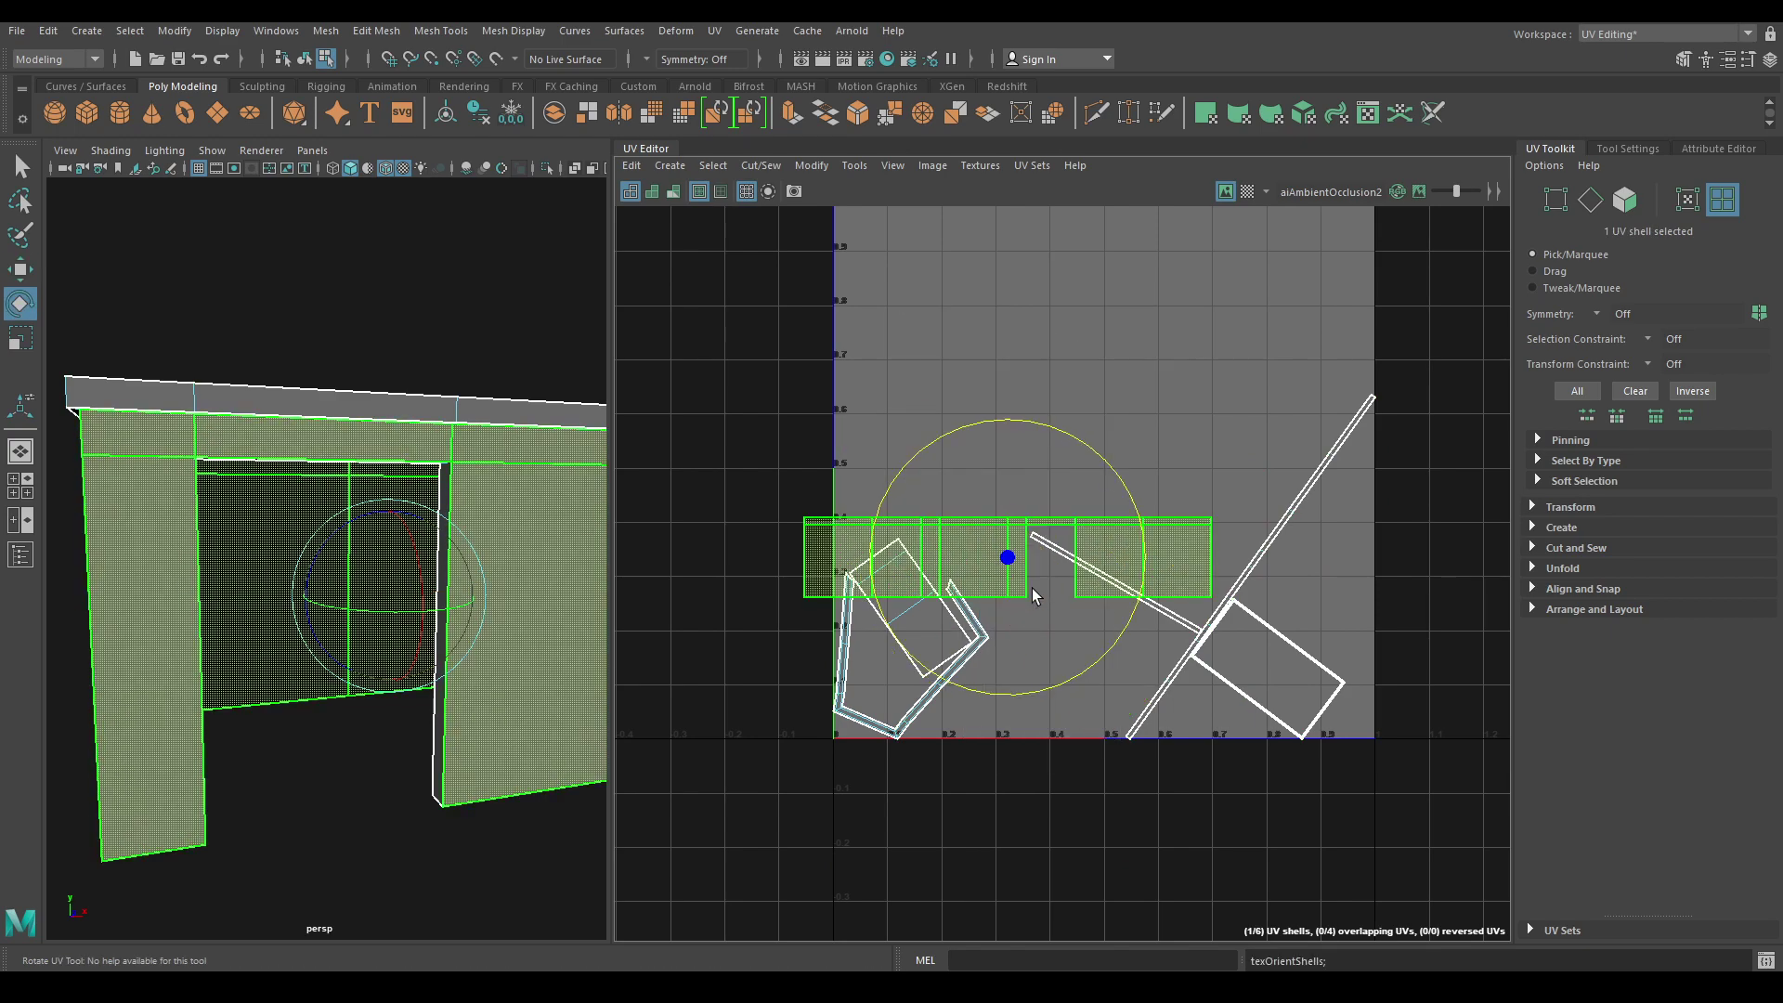
key("w")
left_click_drag(1033, 570, 1056, 409)
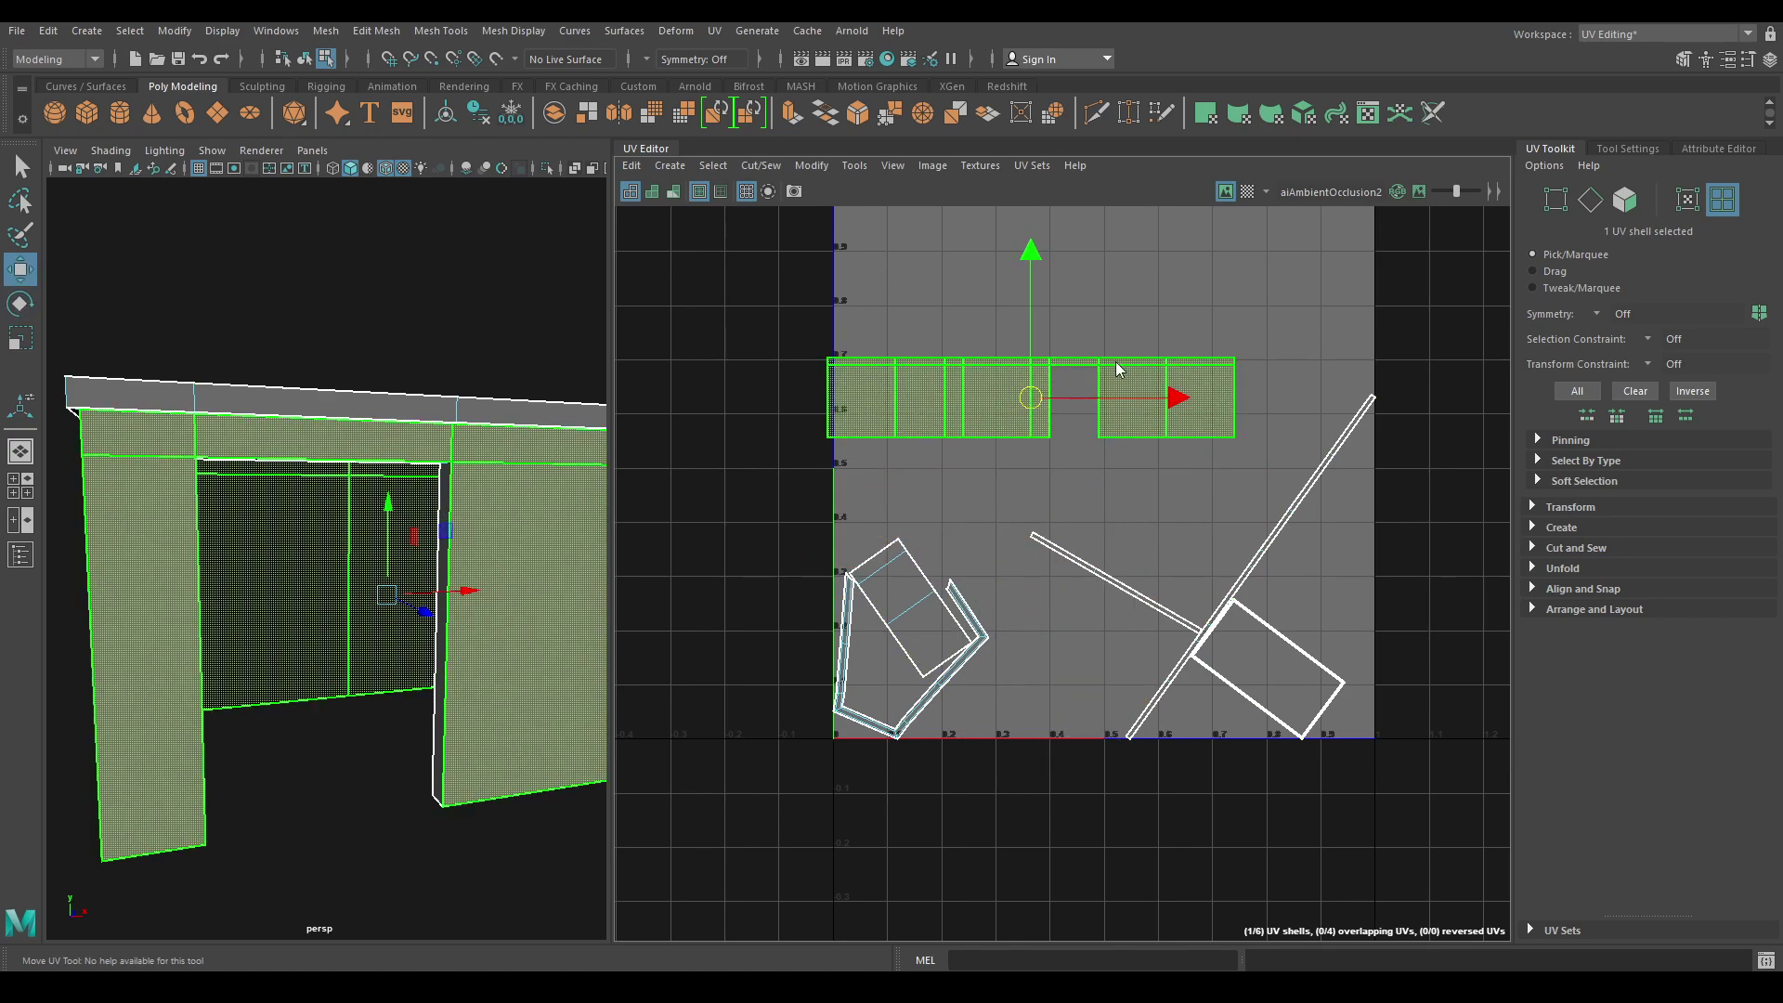
Move the flat roof surface shell above the wall shell and orient it horizontally.
right_click_drag(1119, 368, 1113, 308)
left_click(904, 607)
left_click_drag(924, 623, 1087, 262)
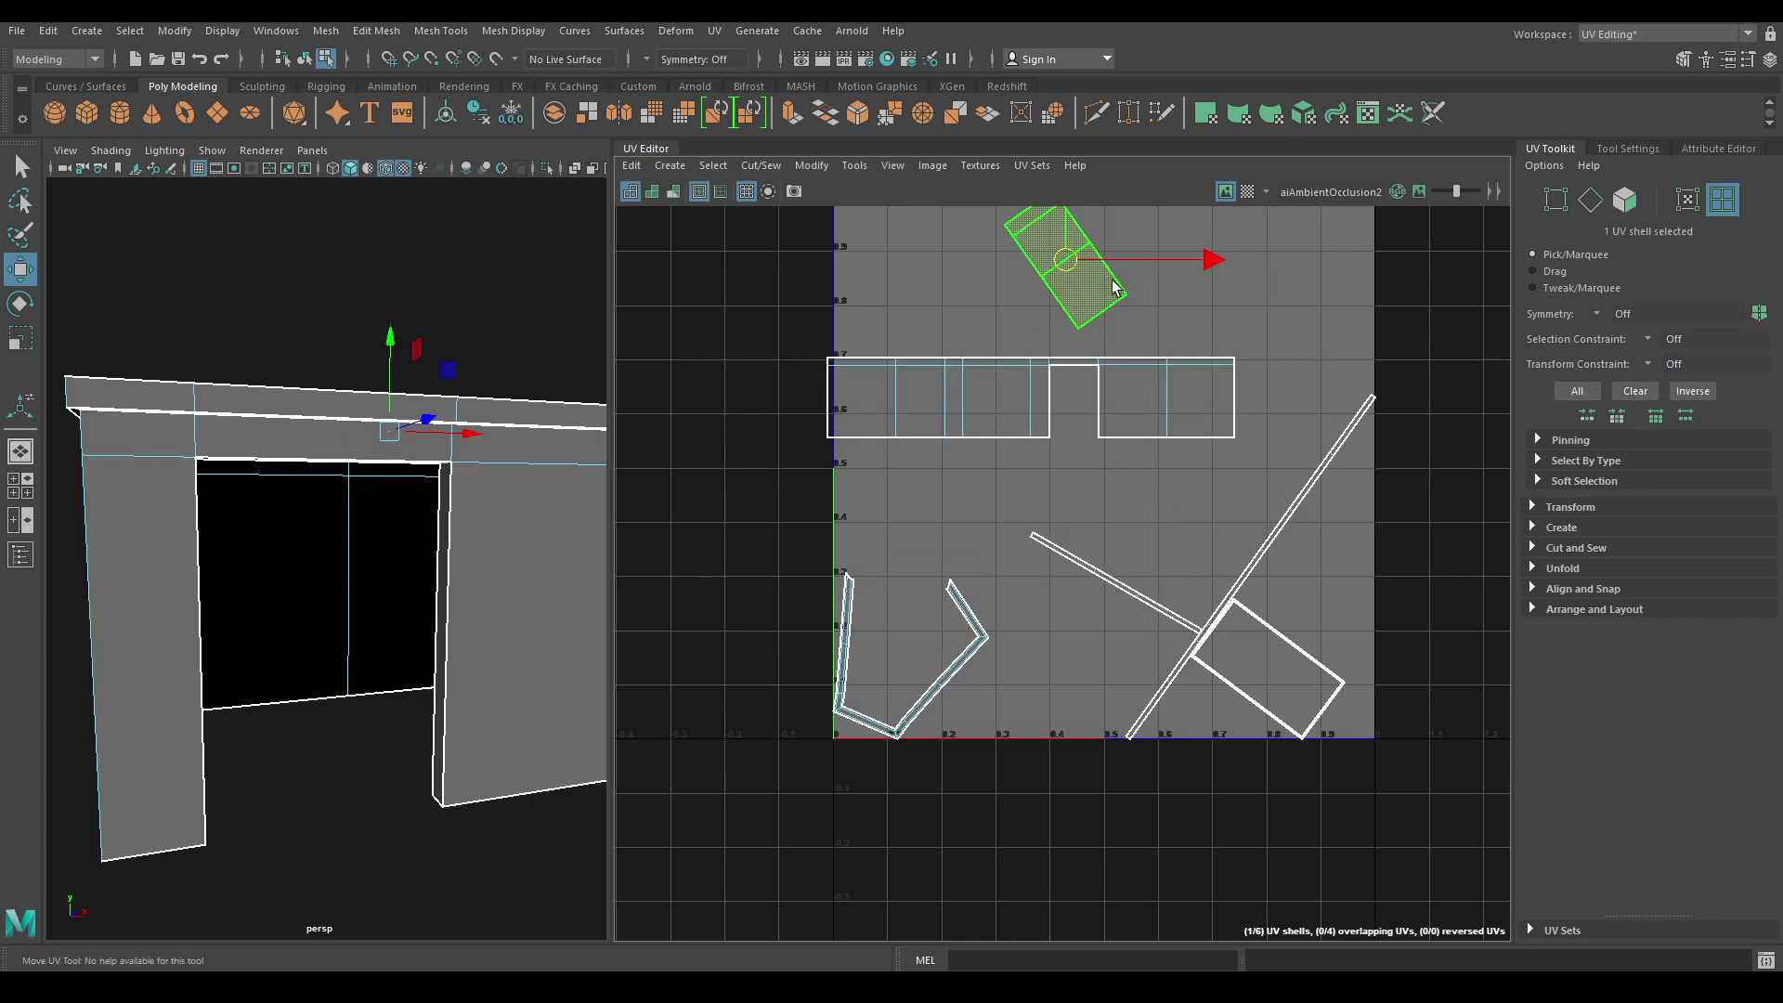
right_click_drag(1113, 282, 1113, 457, "shift")
right_click_drag(1101, 548, 1103, 546, "shift")
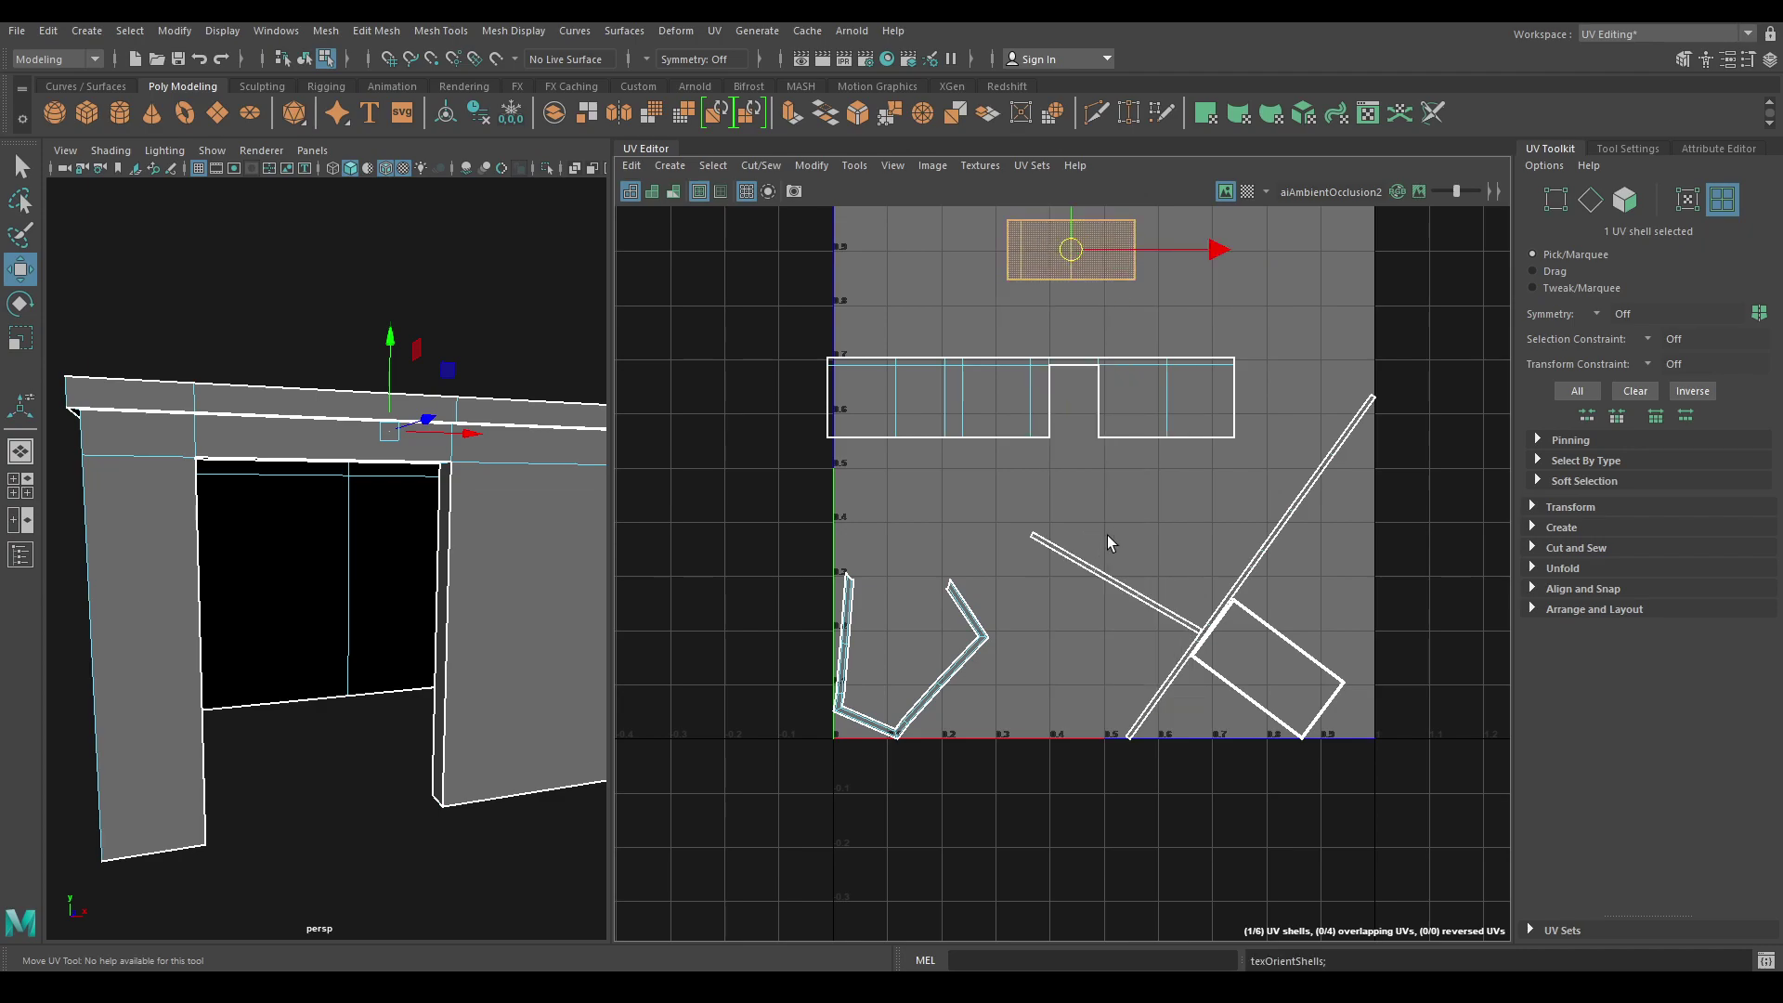
Move and sew the matching end edges of the open roof rim shell to close it into a frame.
left_click(947, 661)
left_click_drag(418, 521, 294, 548, "alt")
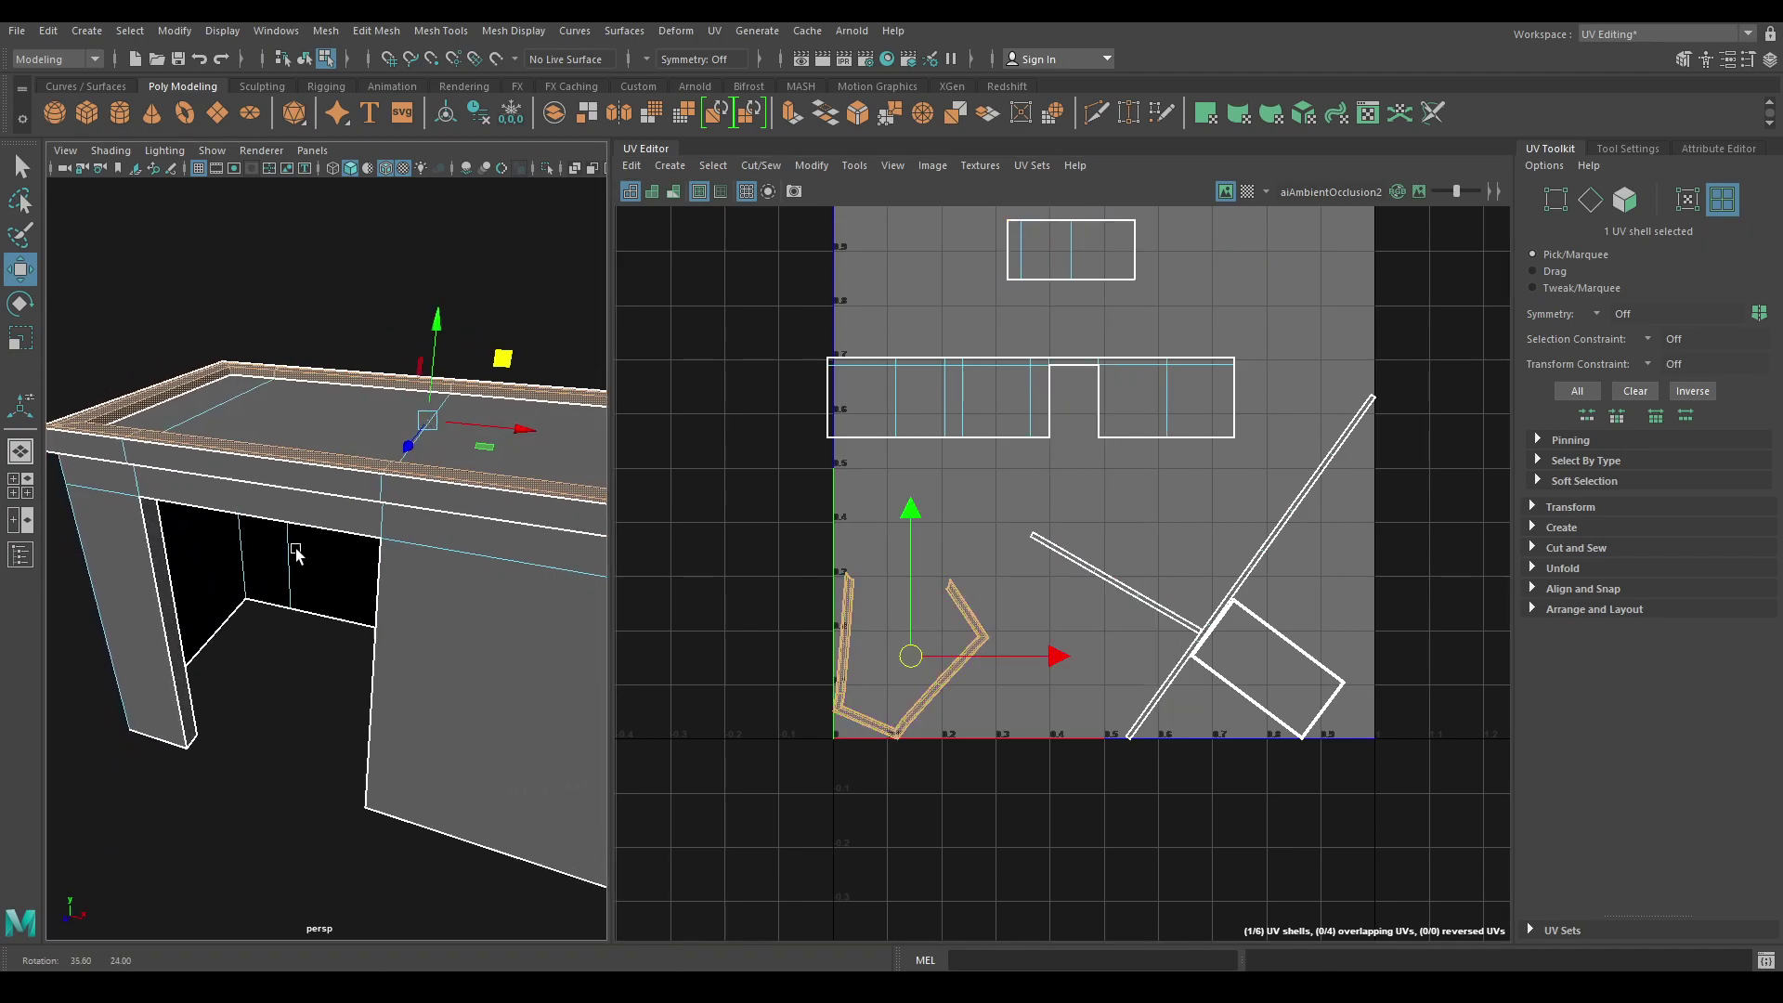
middle_click_drag(470, 526, 463, 448, "alt")
scroll(1029, 590, "up", 2)
middle_click_drag(1106, 707, 1056, 568, "alt")
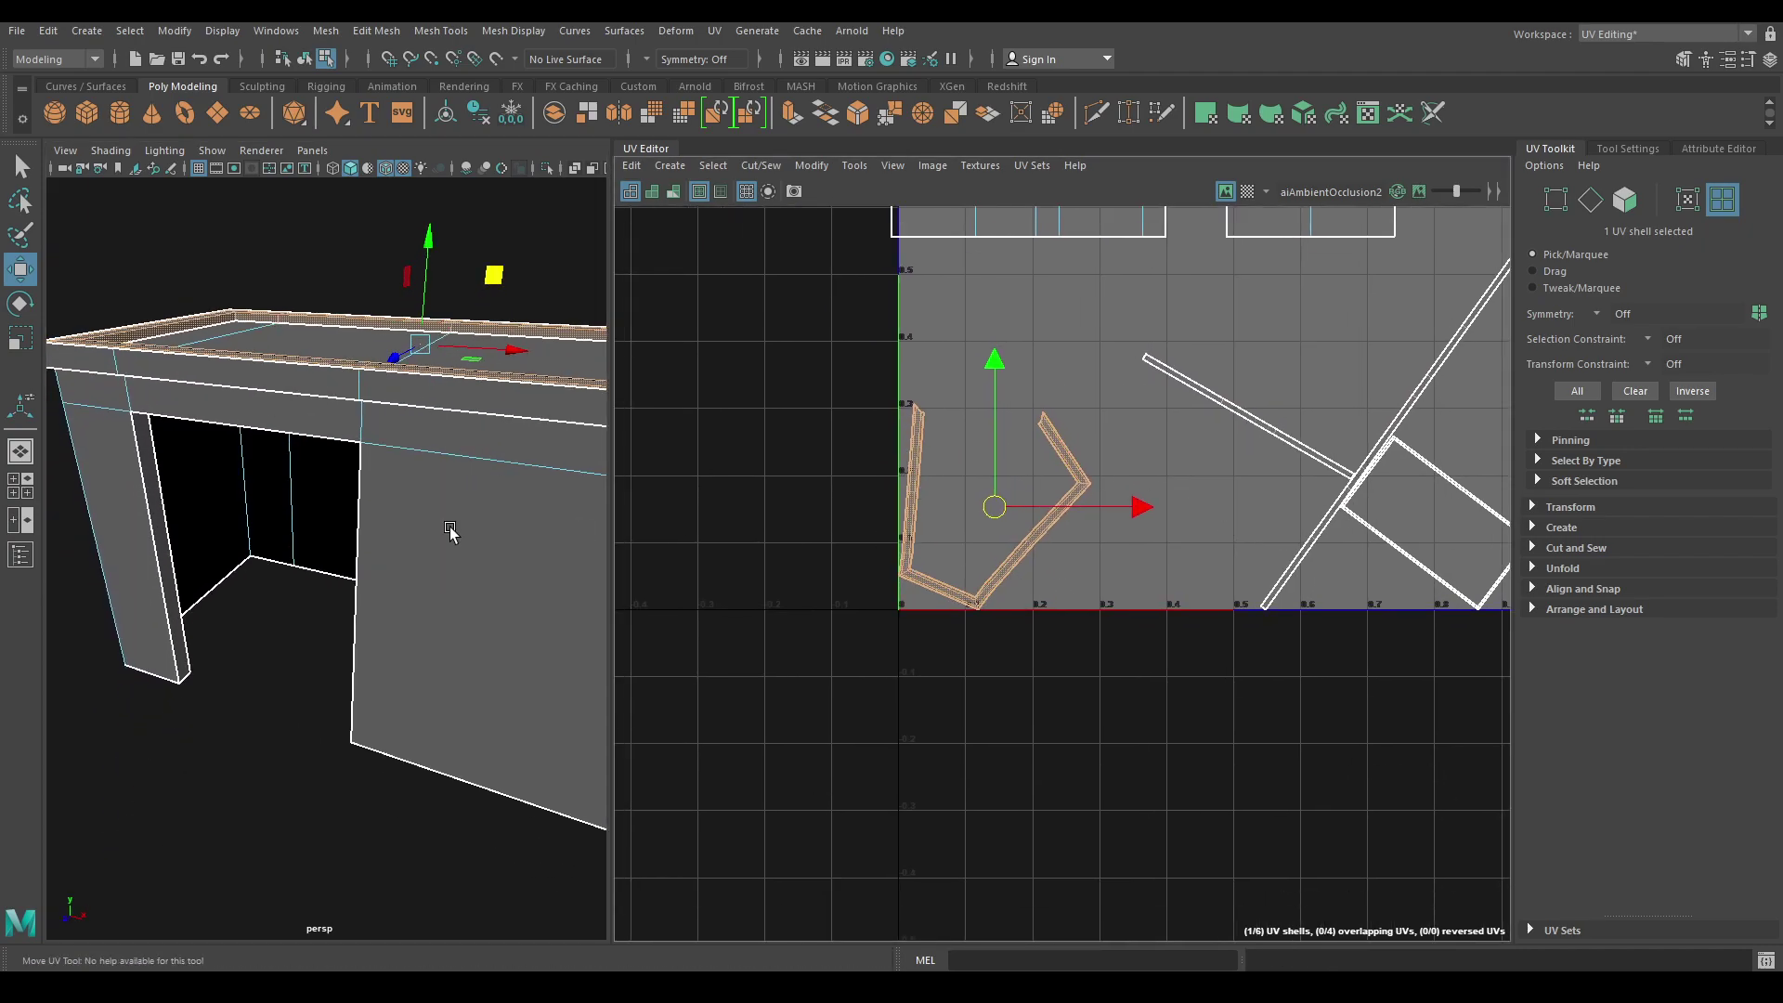
left_click_drag(451, 528, 283, 546, "alt")
scroll(995, 509, "up", 2)
middle_click_drag(995, 509, 1056, 566, "alt")
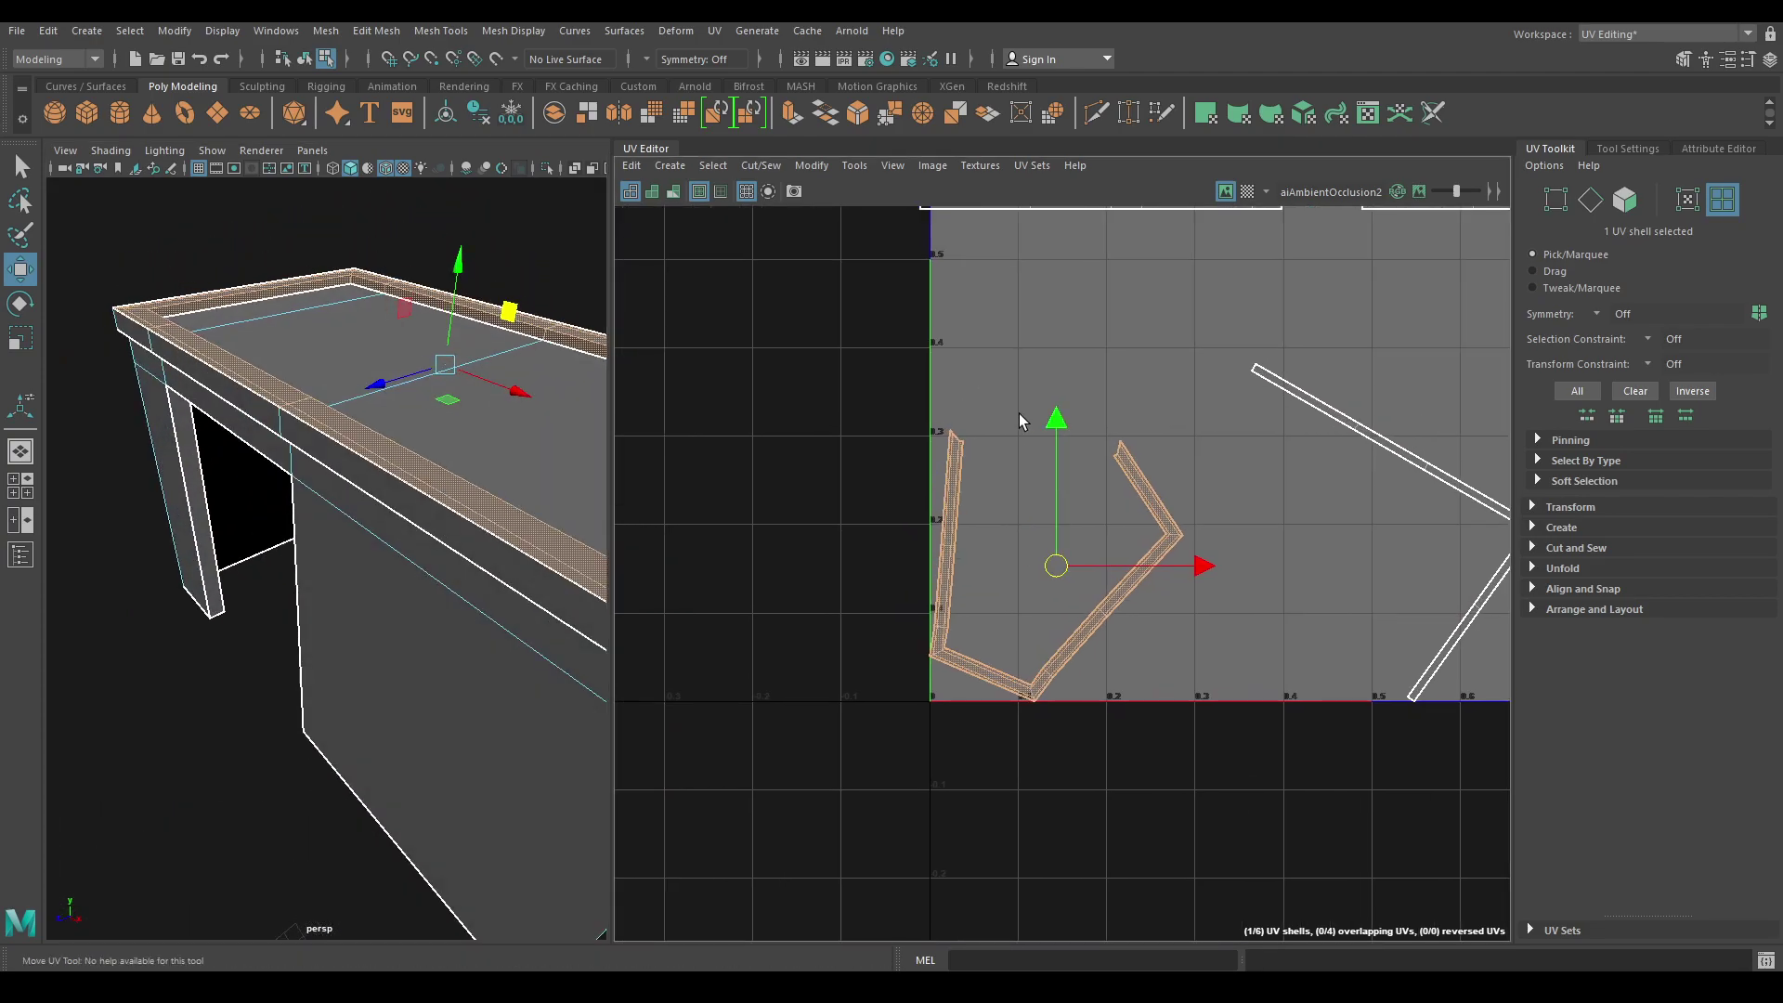
right_click_drag(1018, 415, 1017, 360)
scroll(1017, 360, "up", 3)
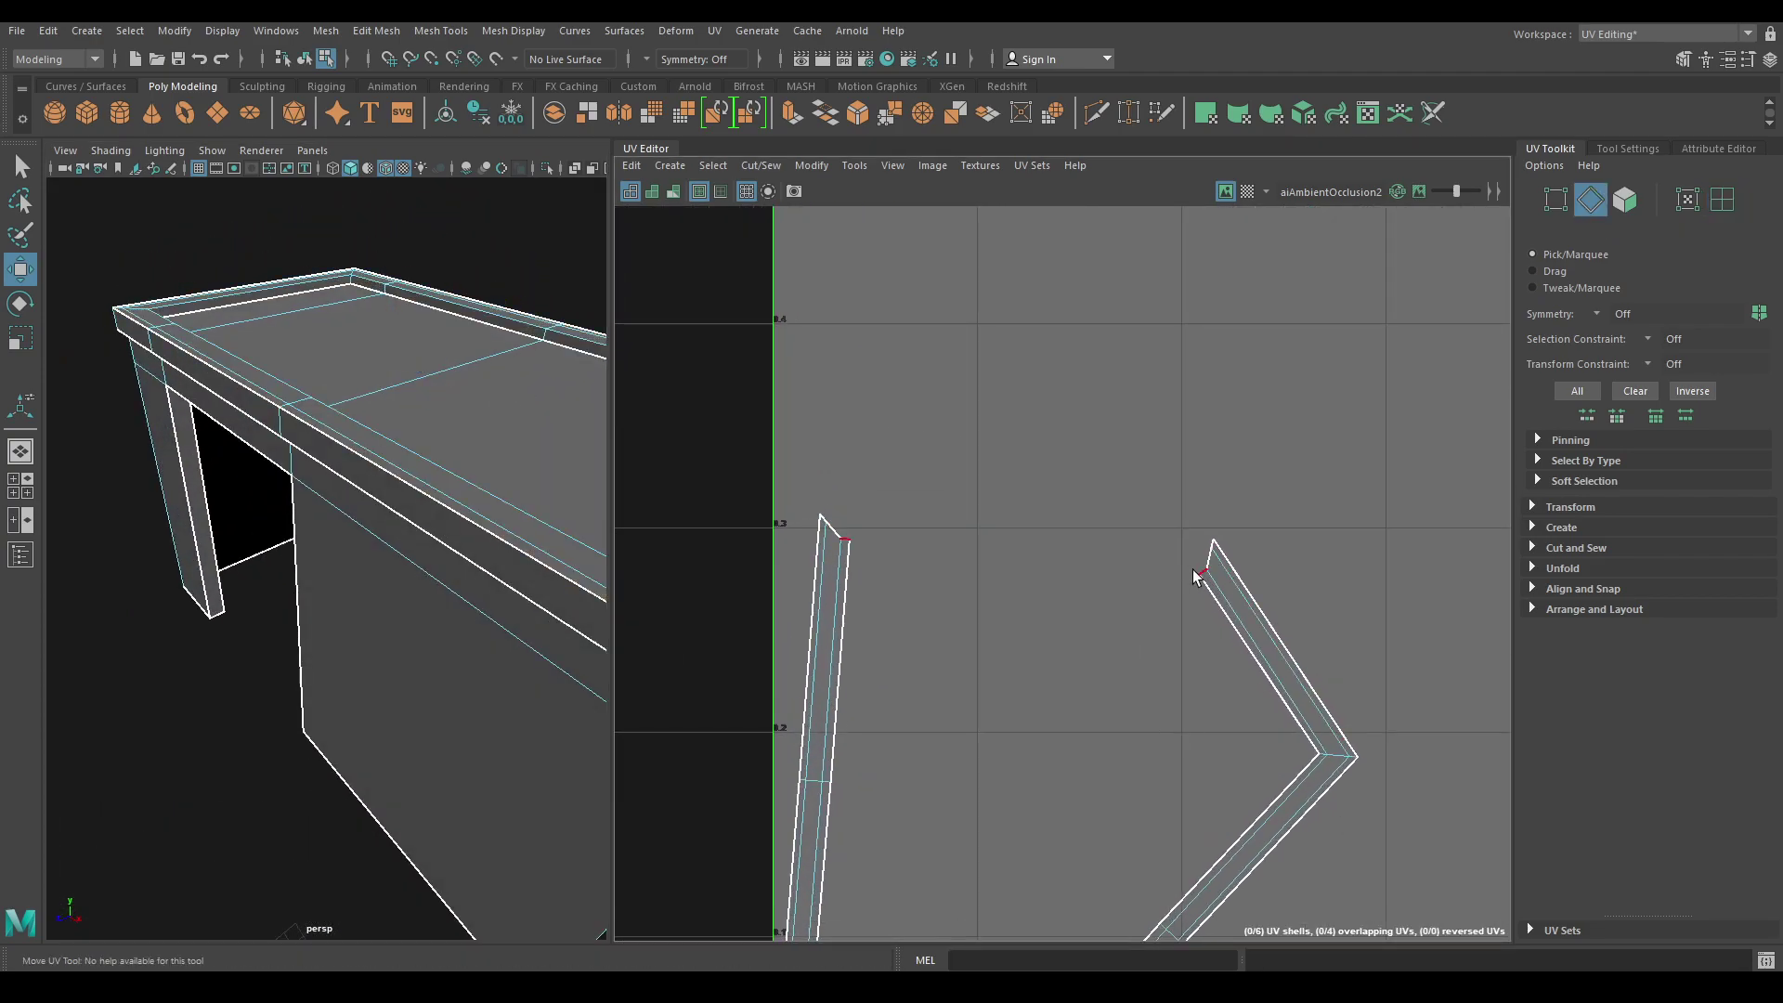
right_click_drag(1173, 621, 1169, 570, "shift")
scroll(1215, 696, "down", 2)
middle_click_drag(1250, 661, 1213, 441, "alt")
right_click_drag(1213, 440, 1125, 416)
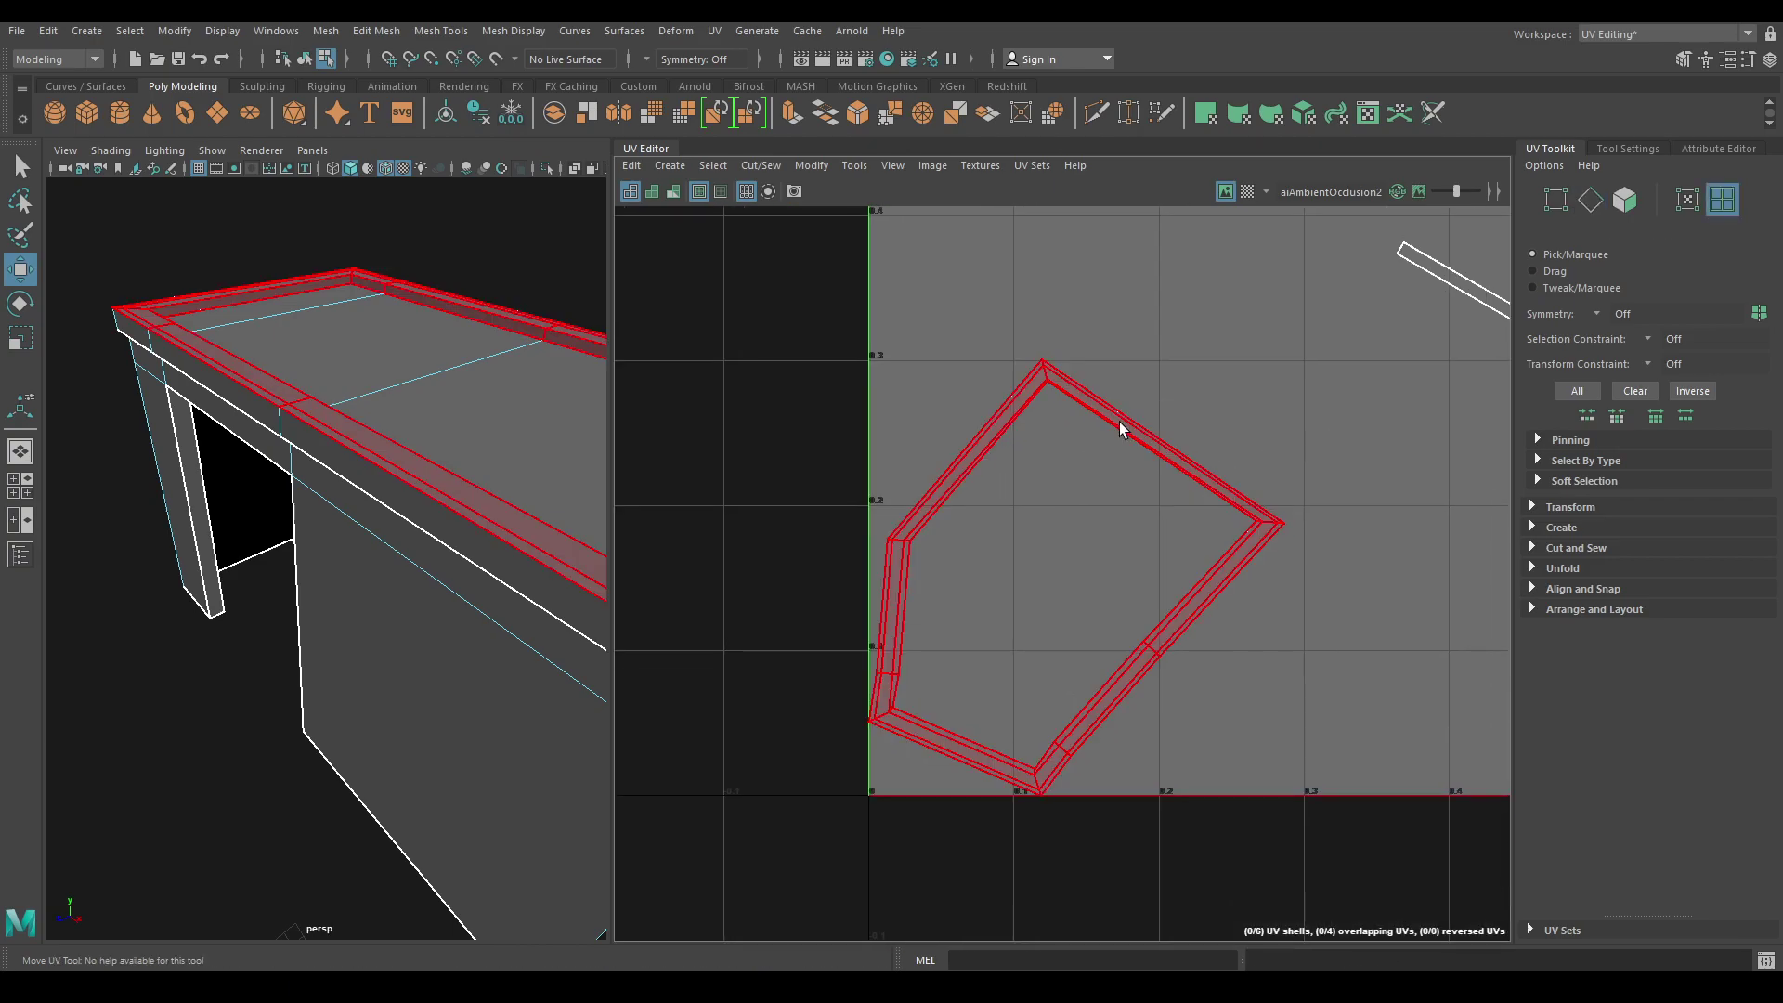
Unfold the closed roof rim shell.
left_click(1122, 422)
right_click_drag(1152, 332, 848, 325, "shift")
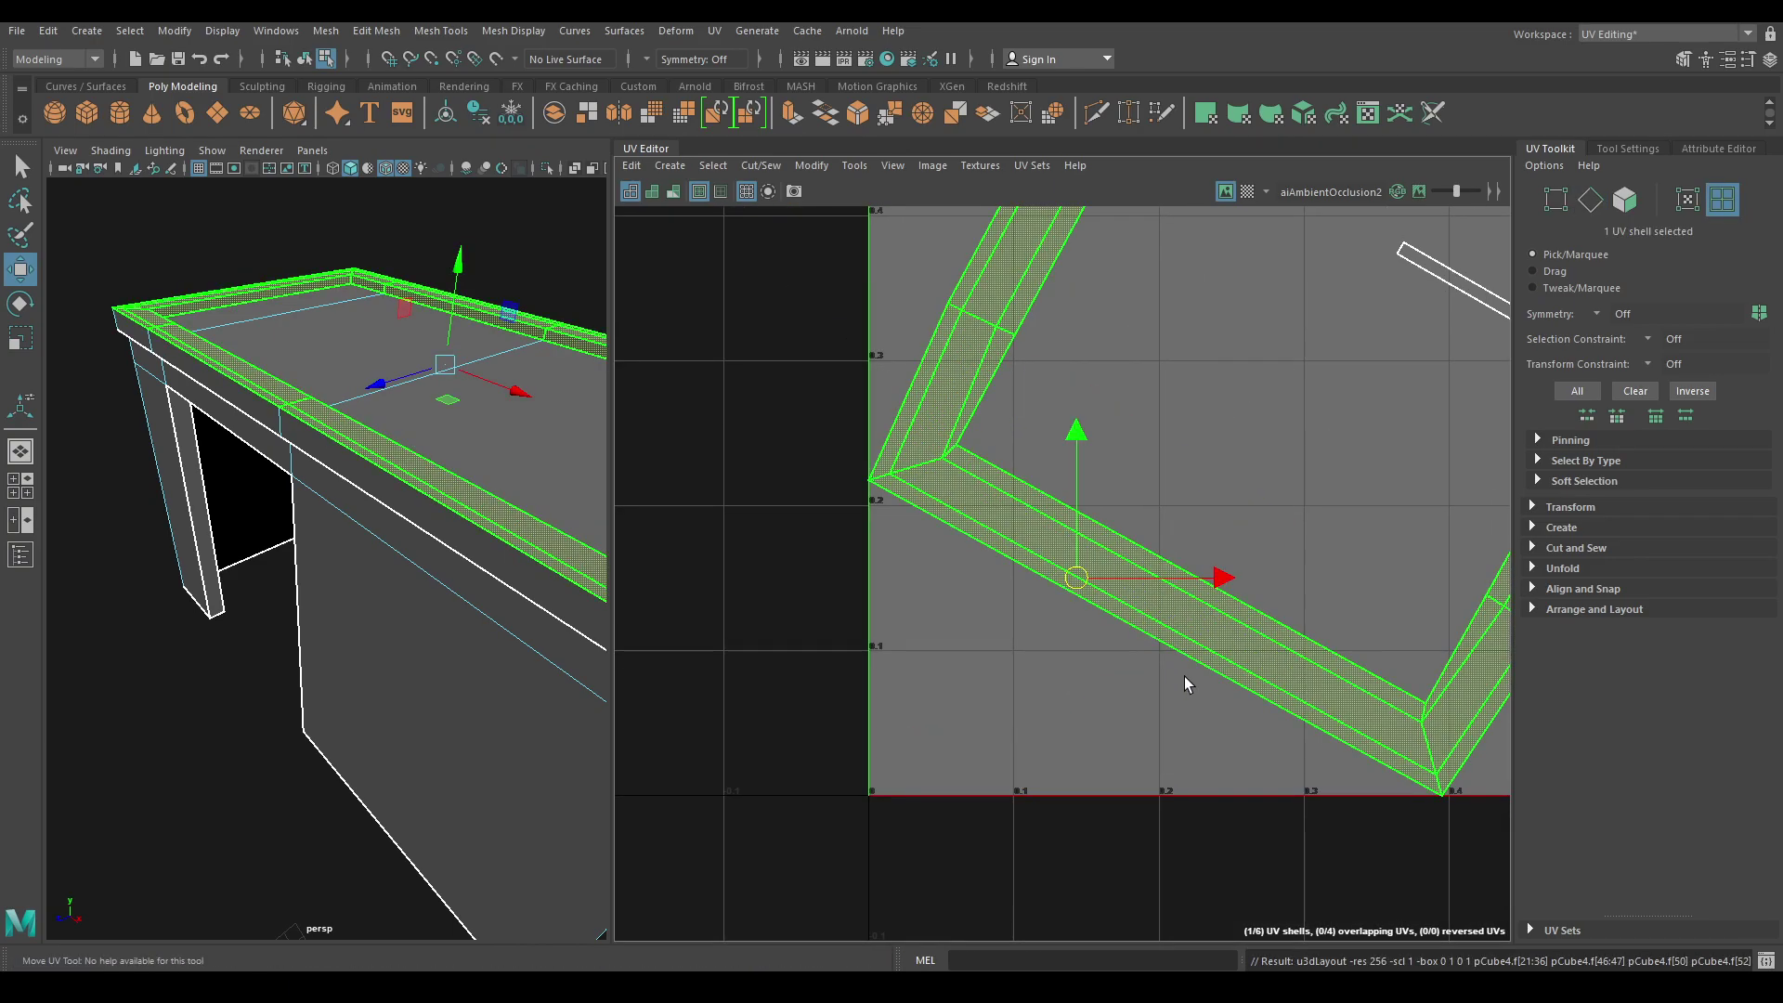
right_click_drag(1232, 682, 1194, 403, "alt")
middle_click_drag(1194, 403, 1084, 471, "alt")
middle_click_drag(1406, 633, 1226, 592, "alt")
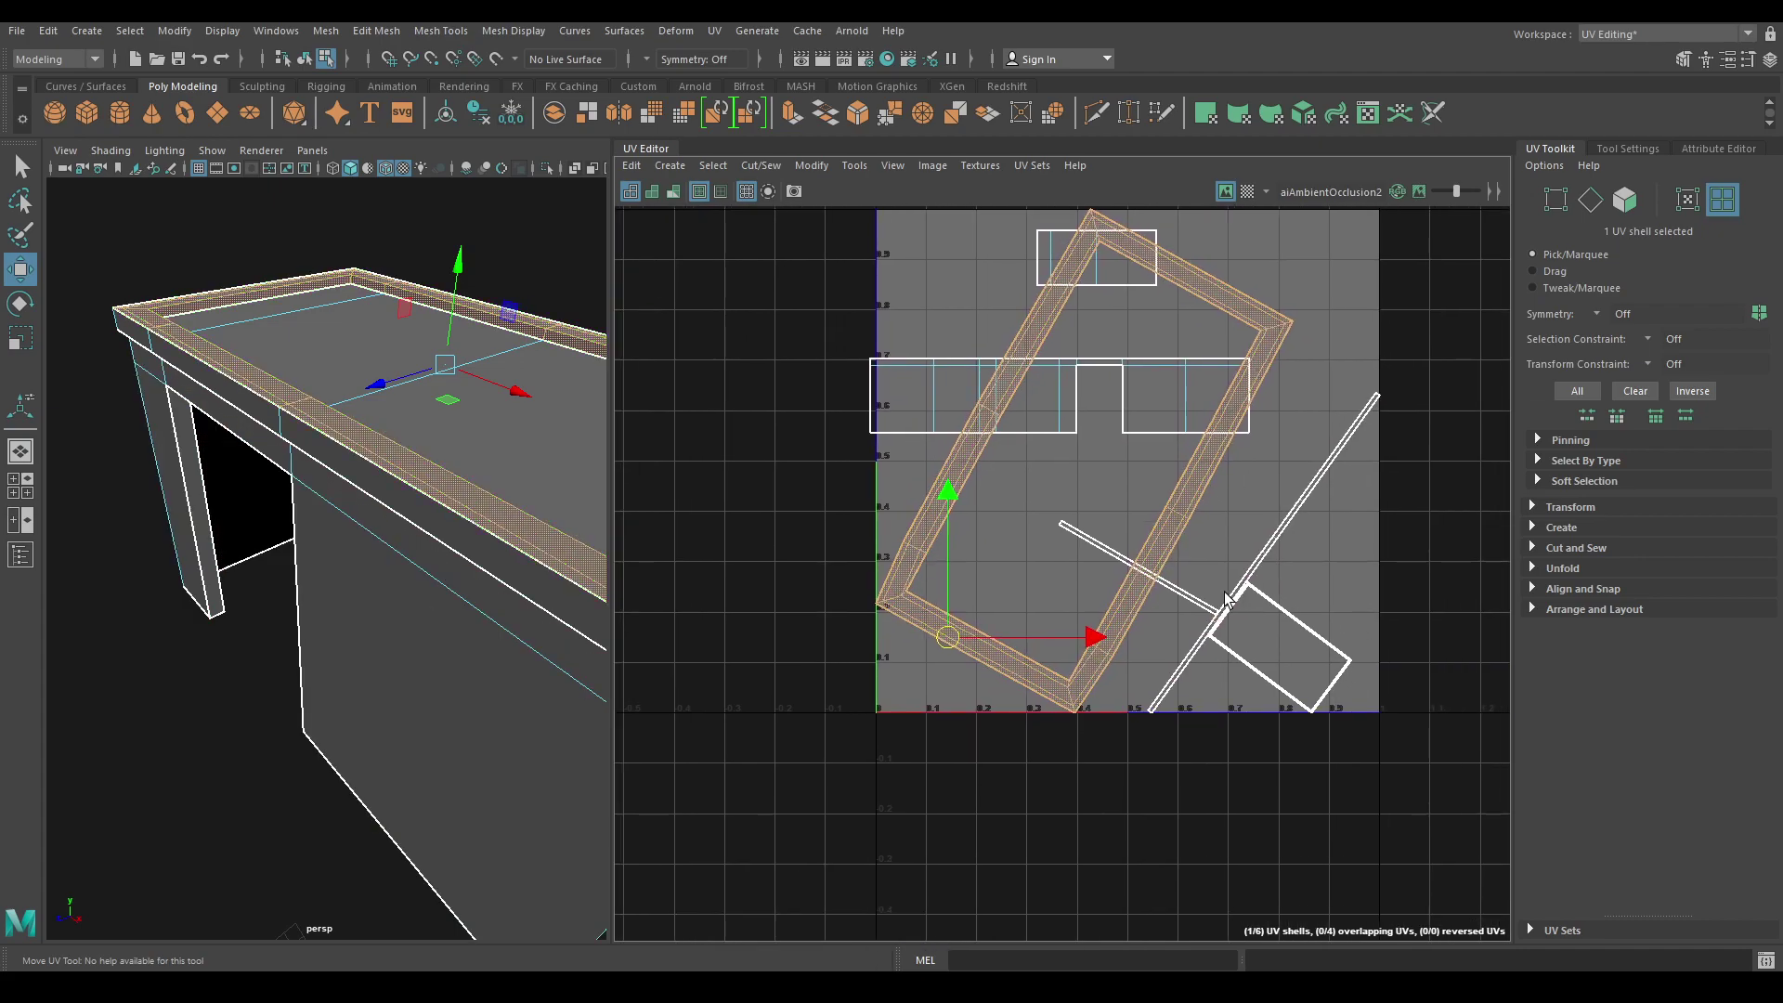
Select all UV shells of the rooftop box and unfold them together.
left_click(1196, 595)
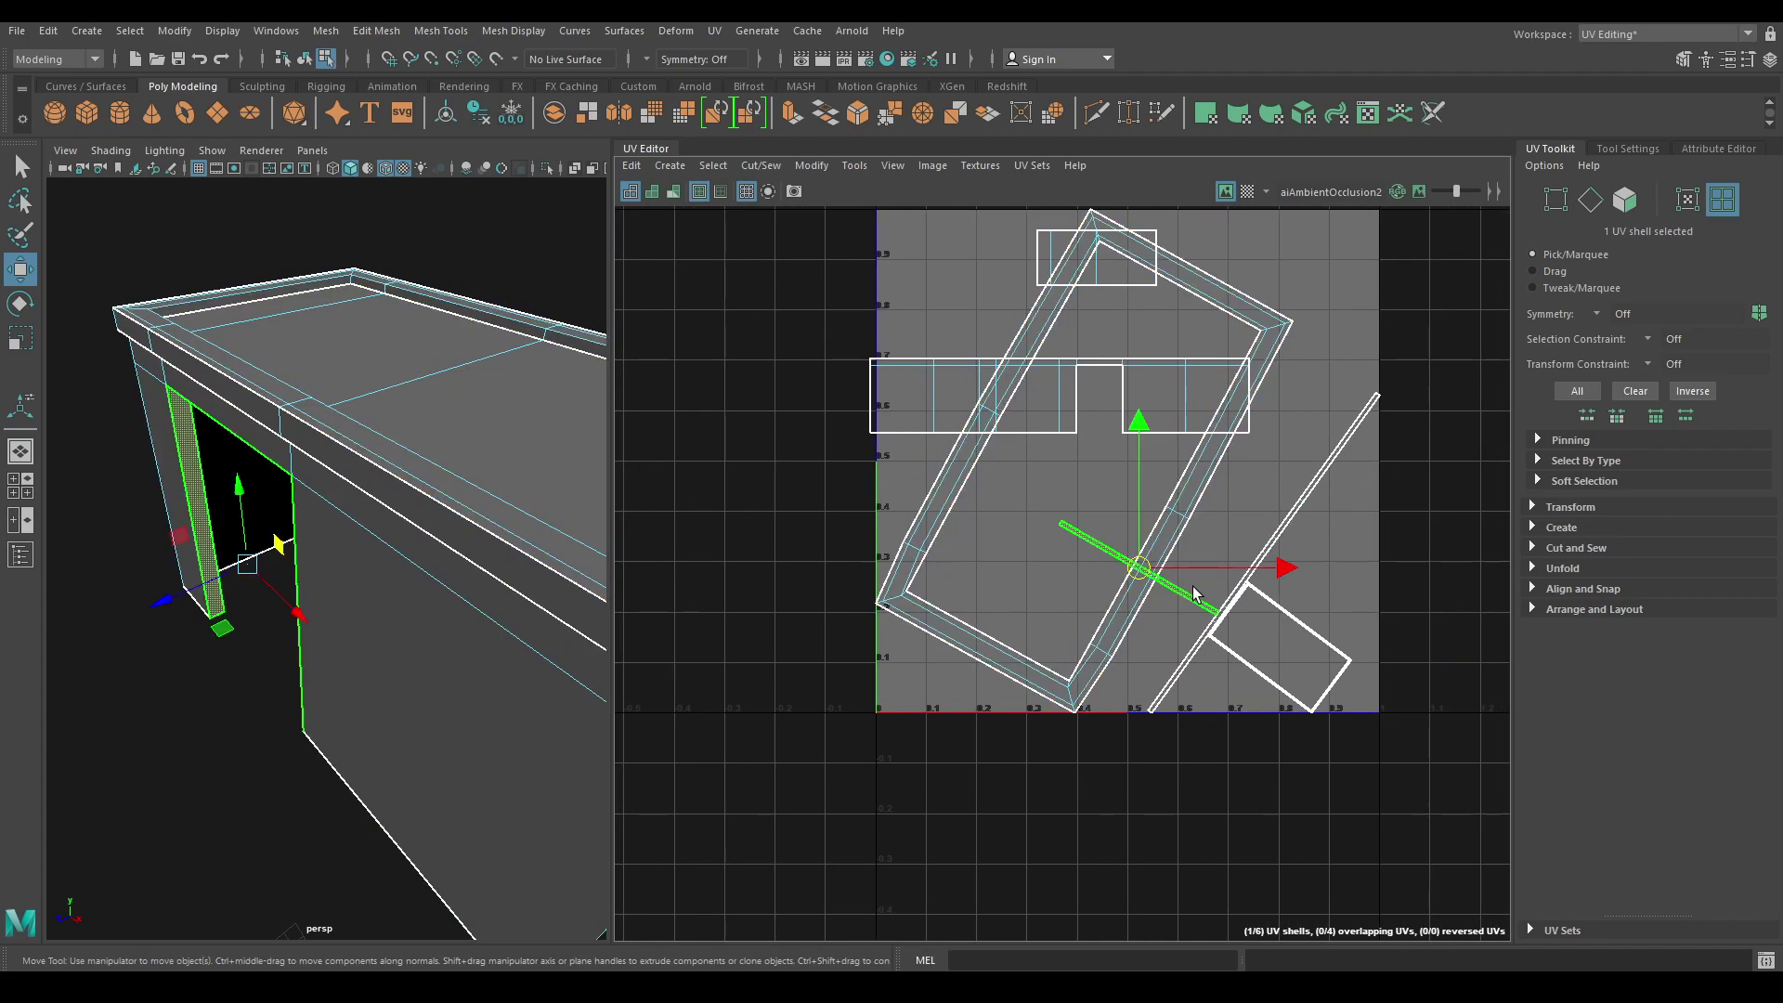
left_click(1243, 604)
left_click(1333, 648)
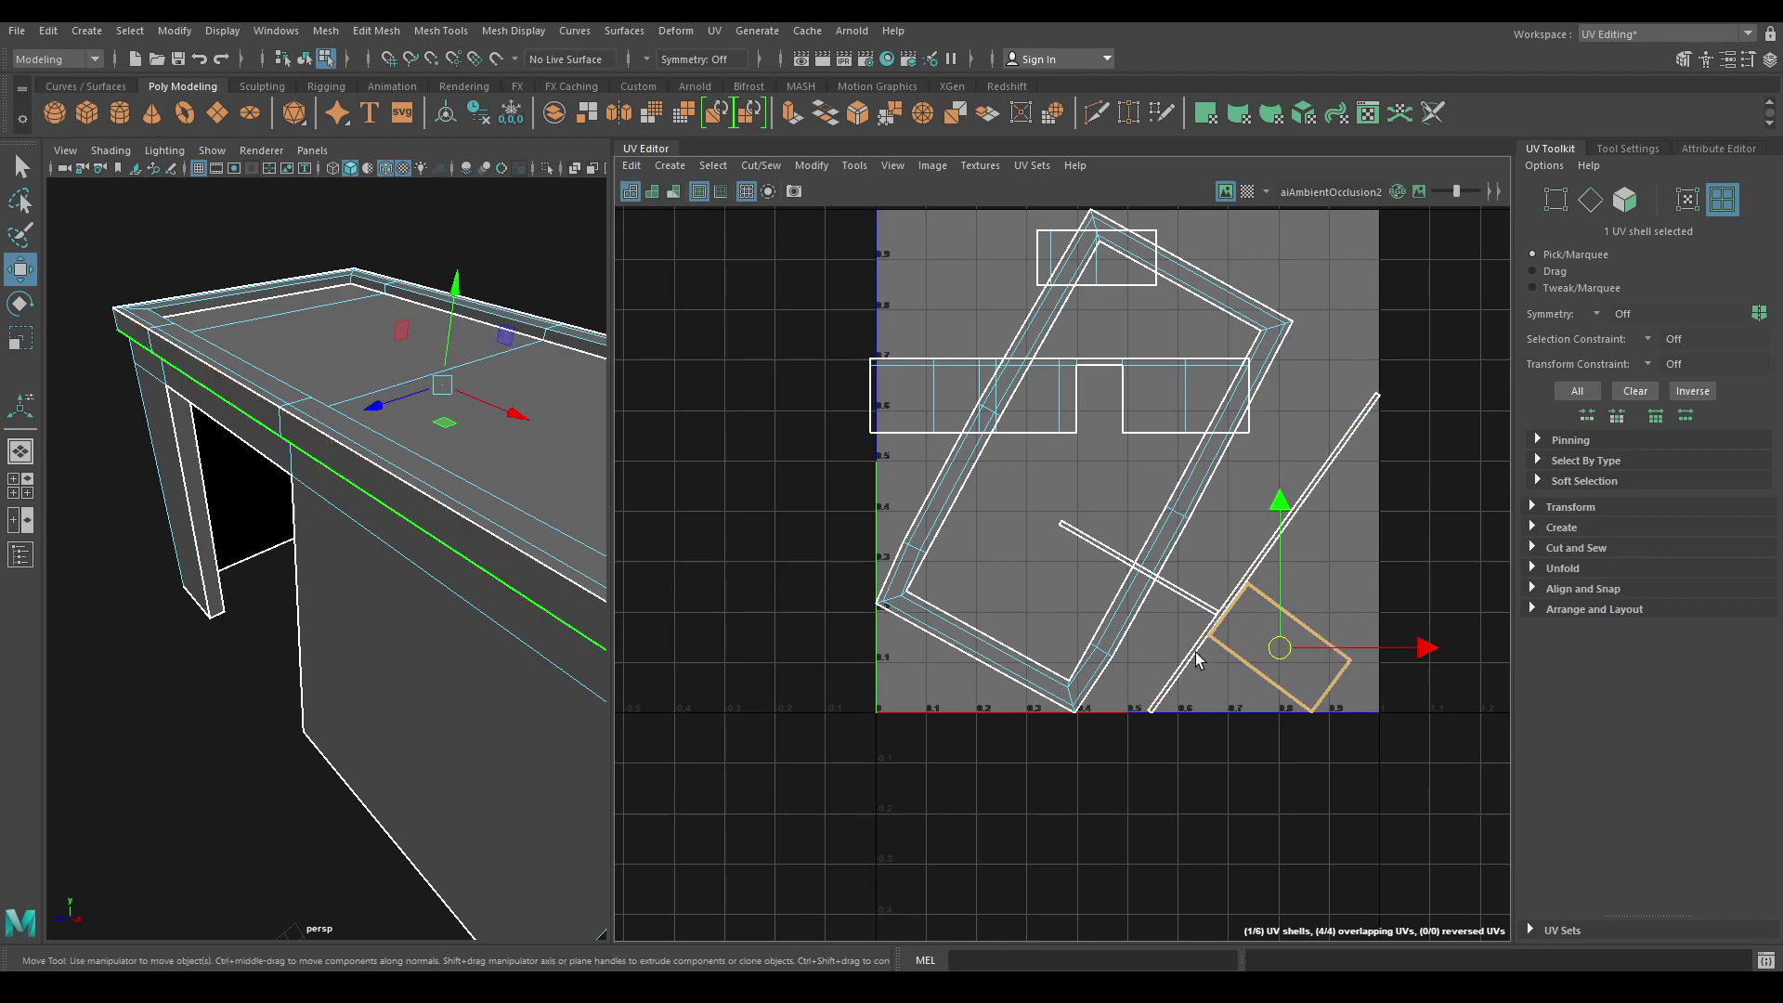
left_click_drag(212, 640, 338, 568, "alt")
left_click(1033, 380)
left_click_drag(881, 230, 1478, 930)
right_click(1184, 432, "shift")
right_click_drag(1079, 432, 1121, 436, "shift")
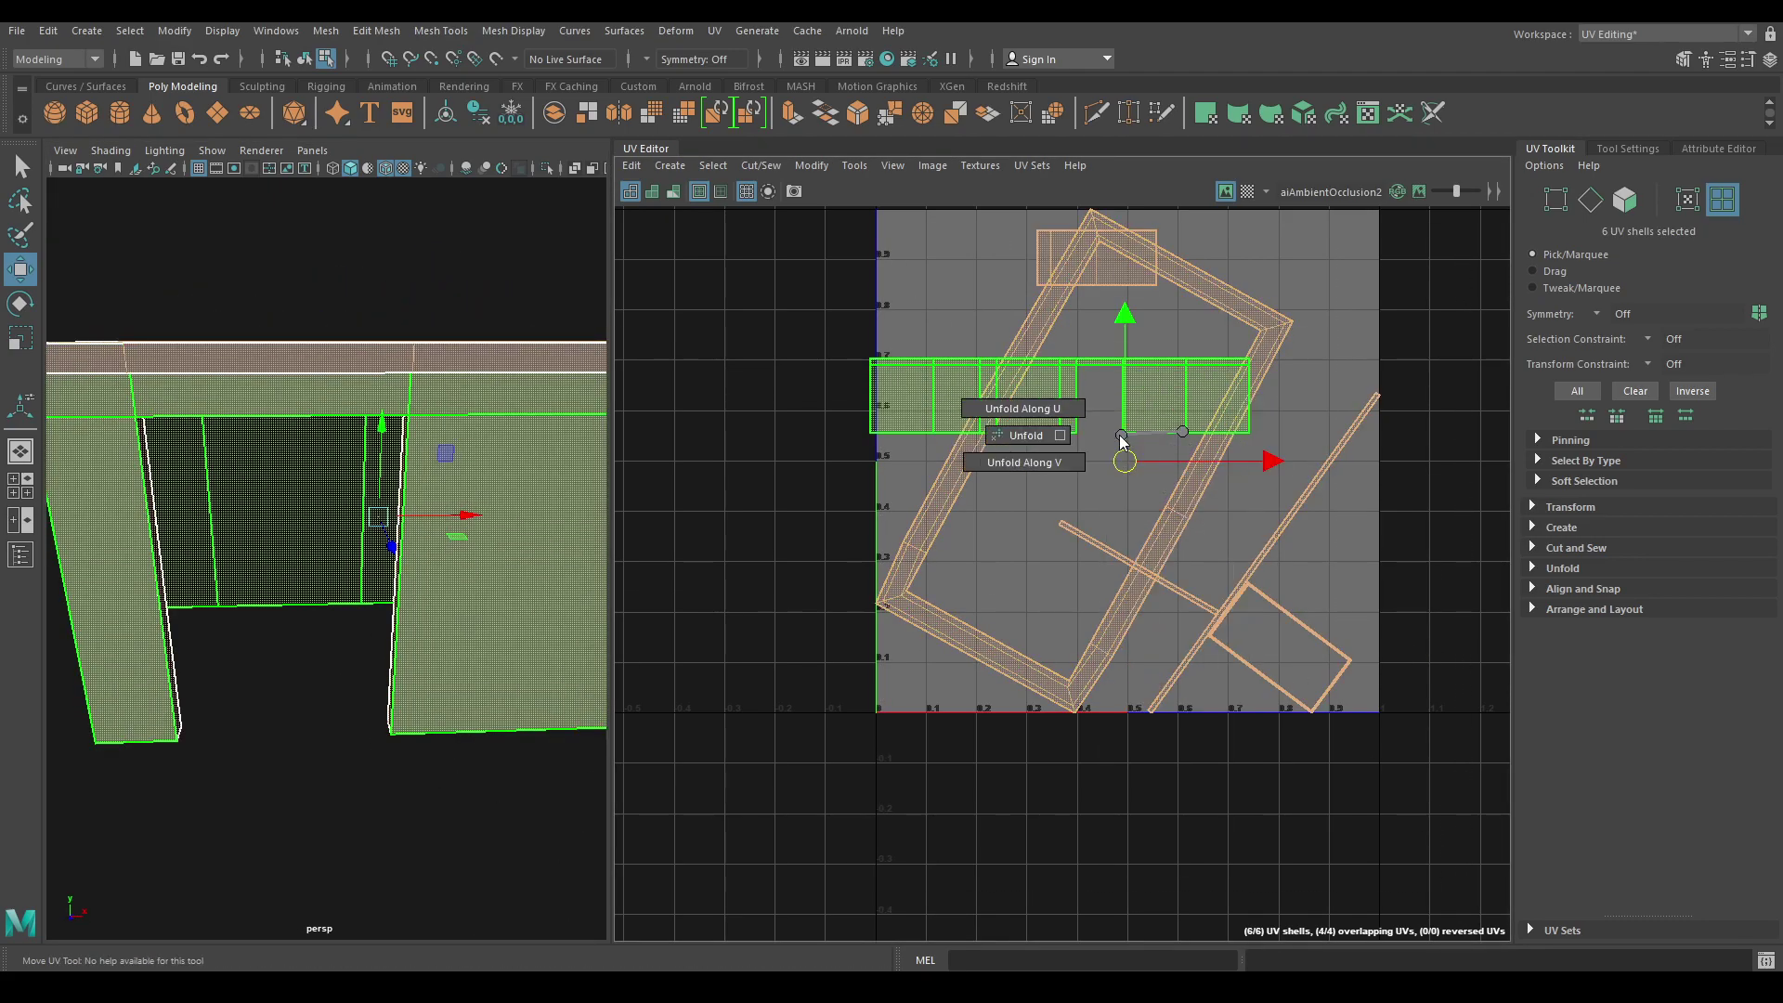
left_click(1019, 436)
Orient the roof rim shell and the thin rectangular frame shell, and rotate the rim shell by a quarter turn to lie horizontally.
left_click(1146, 466)
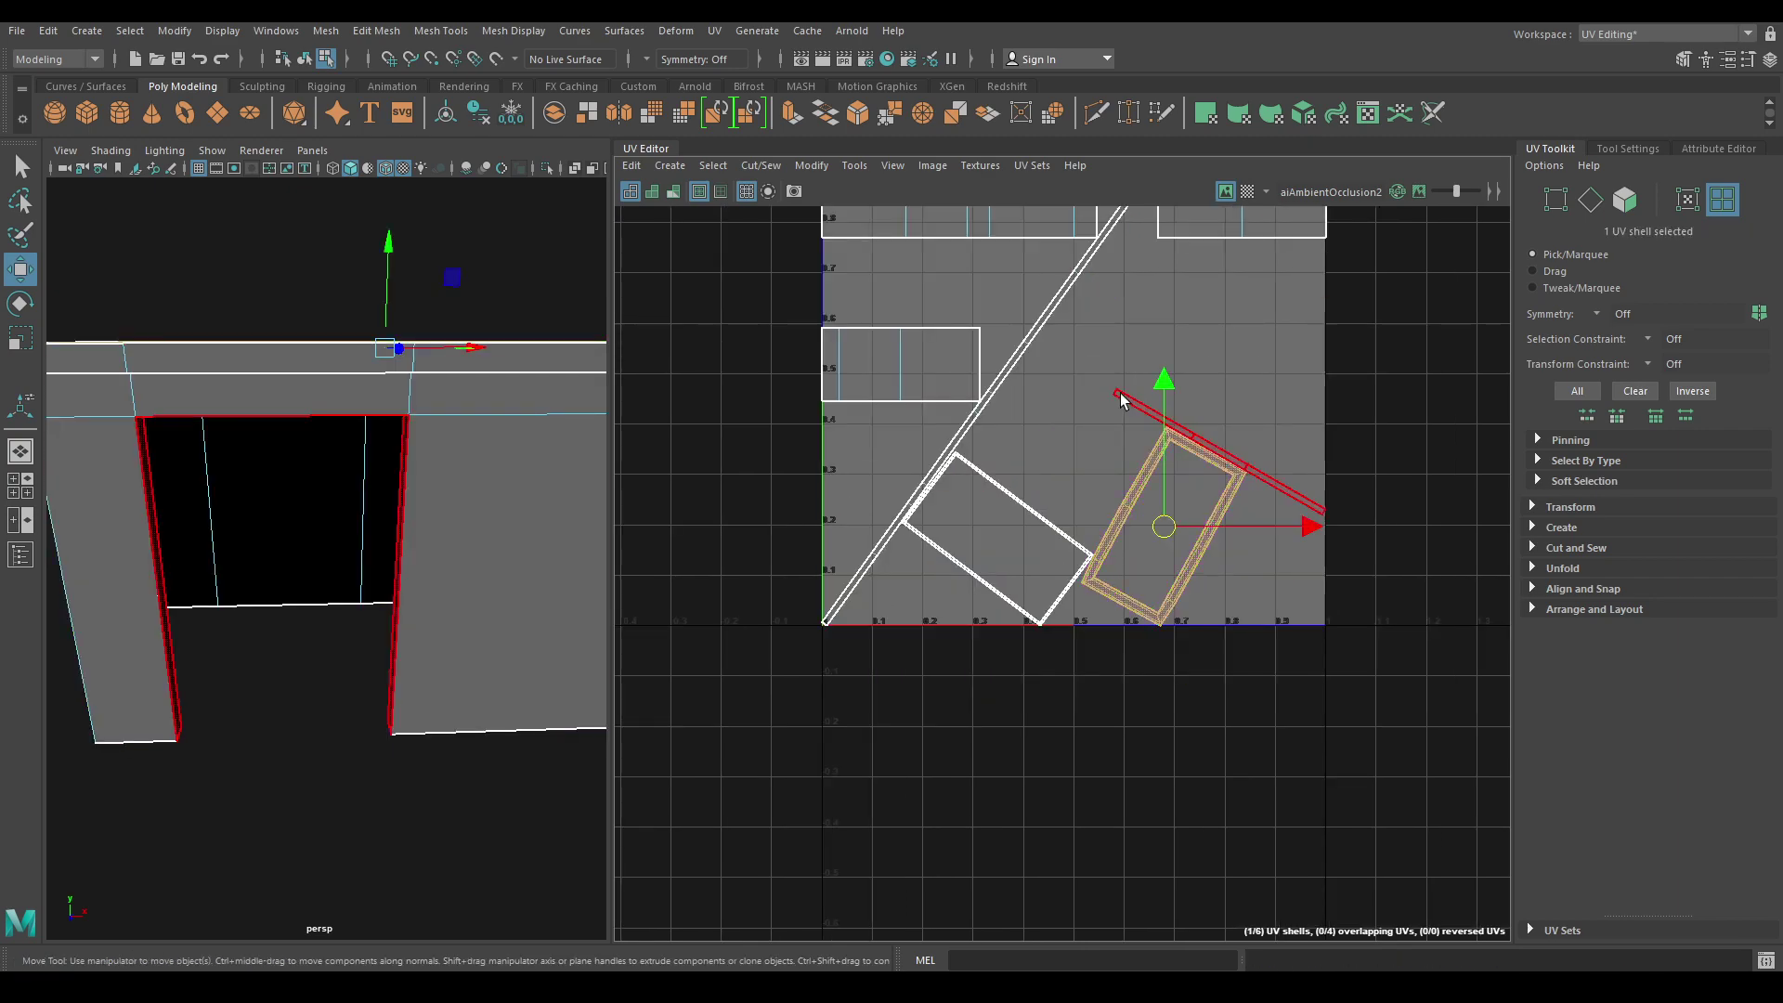
right_click(1122, 344, "shift")
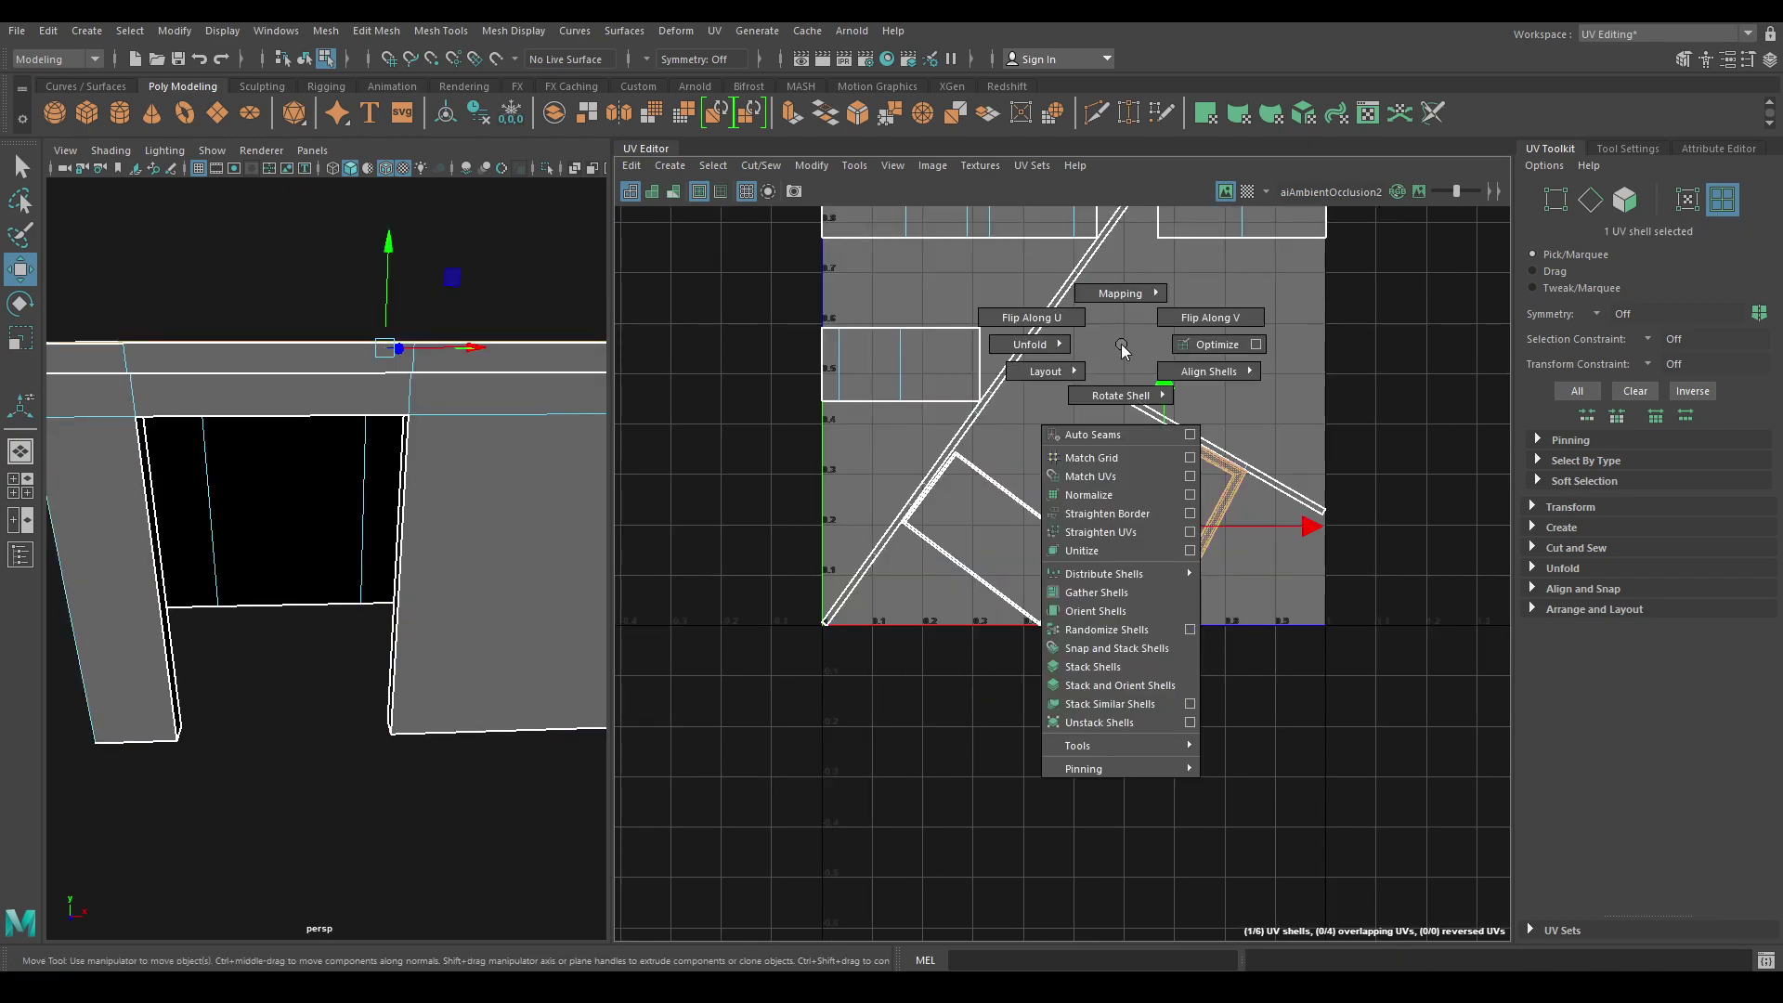
left_click(1115, 615)
left_click(1059, 596)
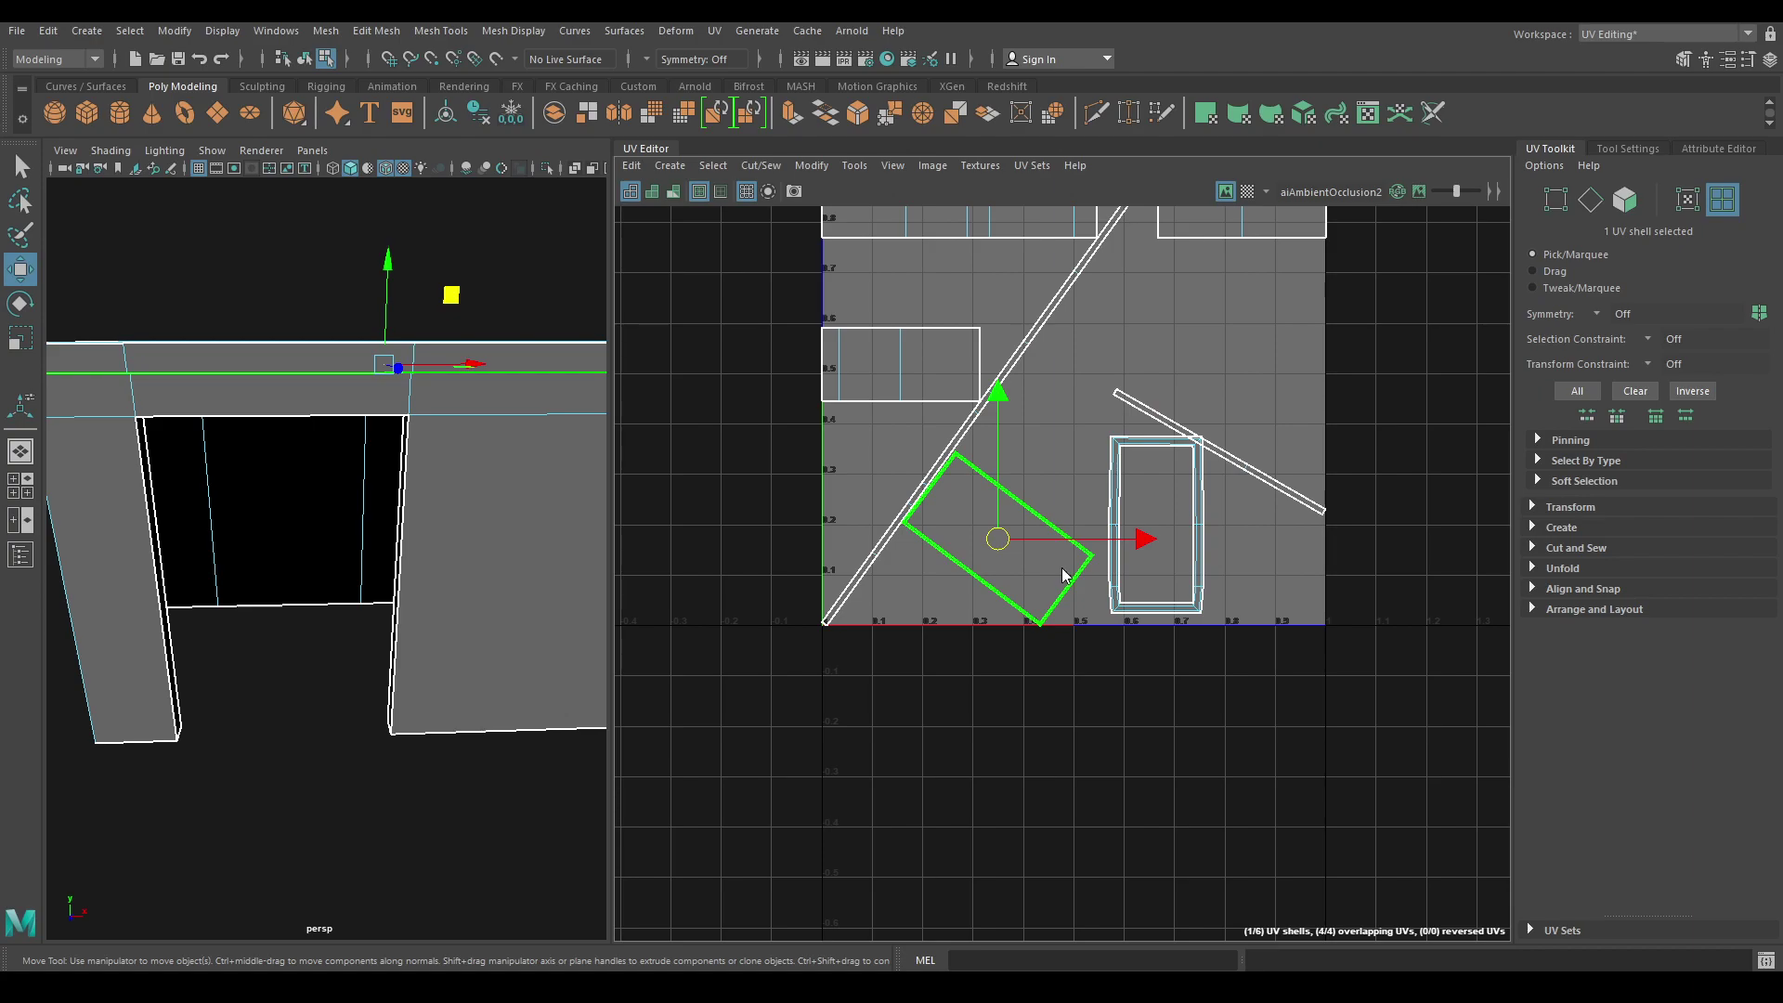
right_click(1062, 560, "shift")
left_click(1095, 823)
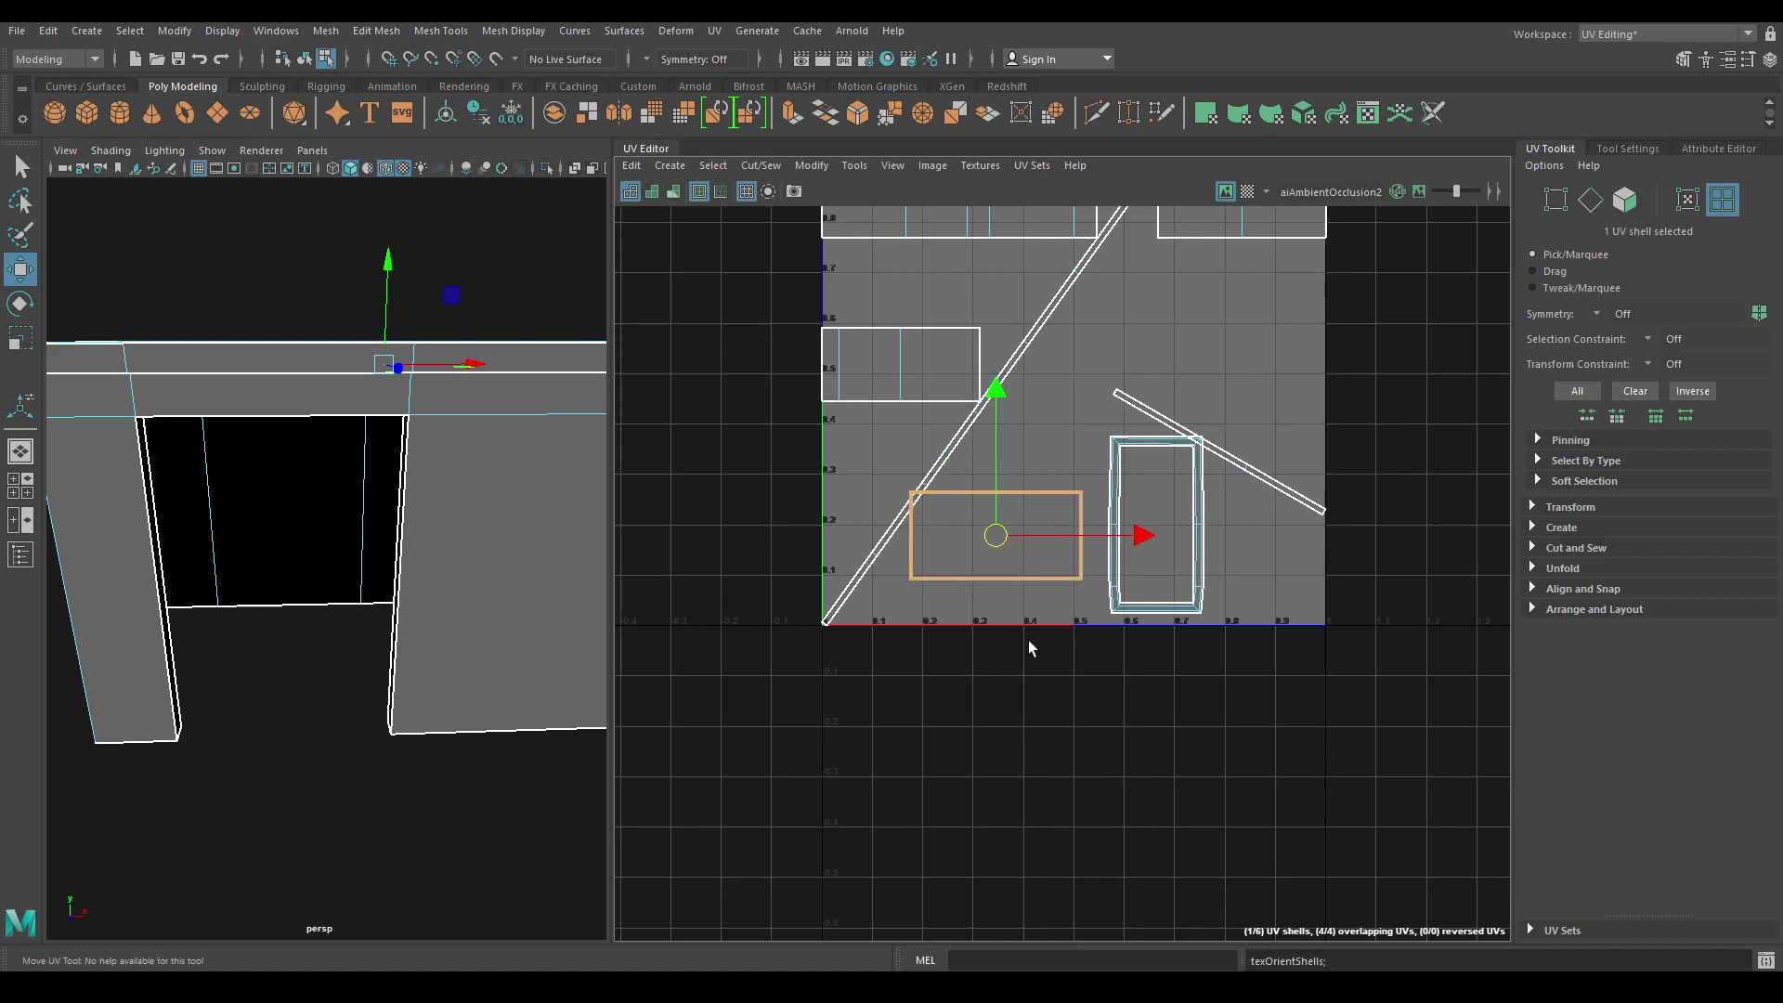
key("e")
left_click(1143, 625)
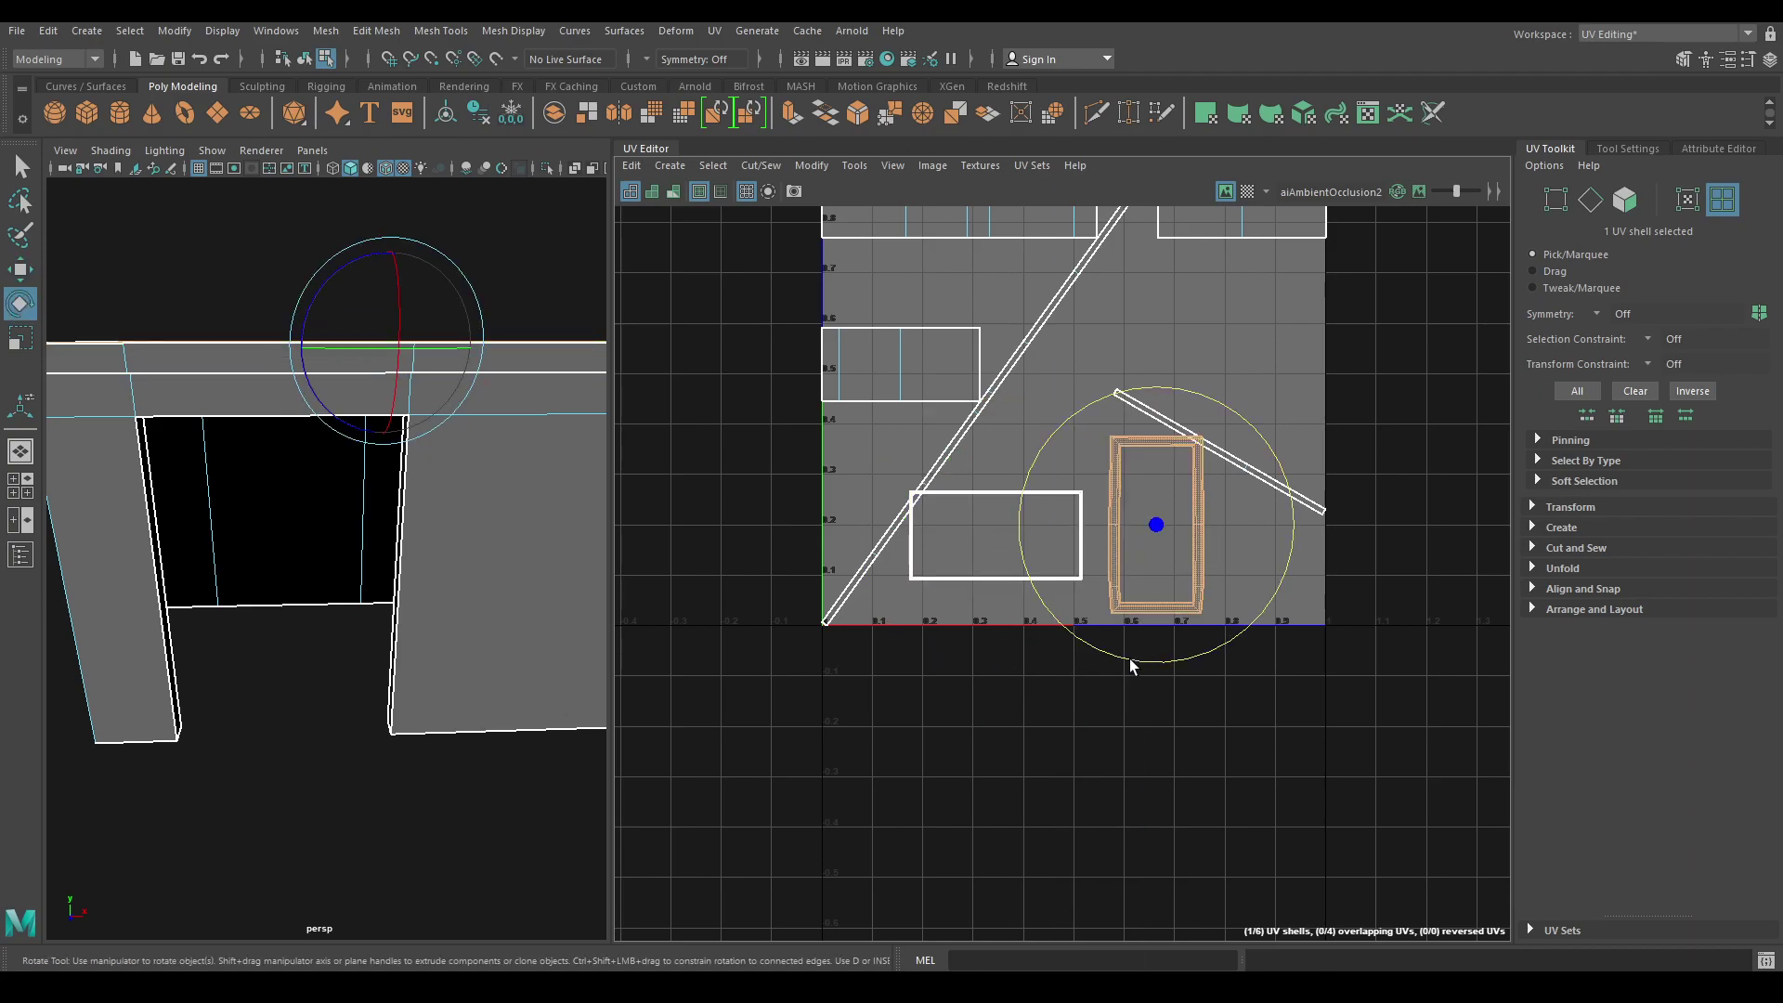
left_click_drag(1176, 665, 1379, 481)
key("w")
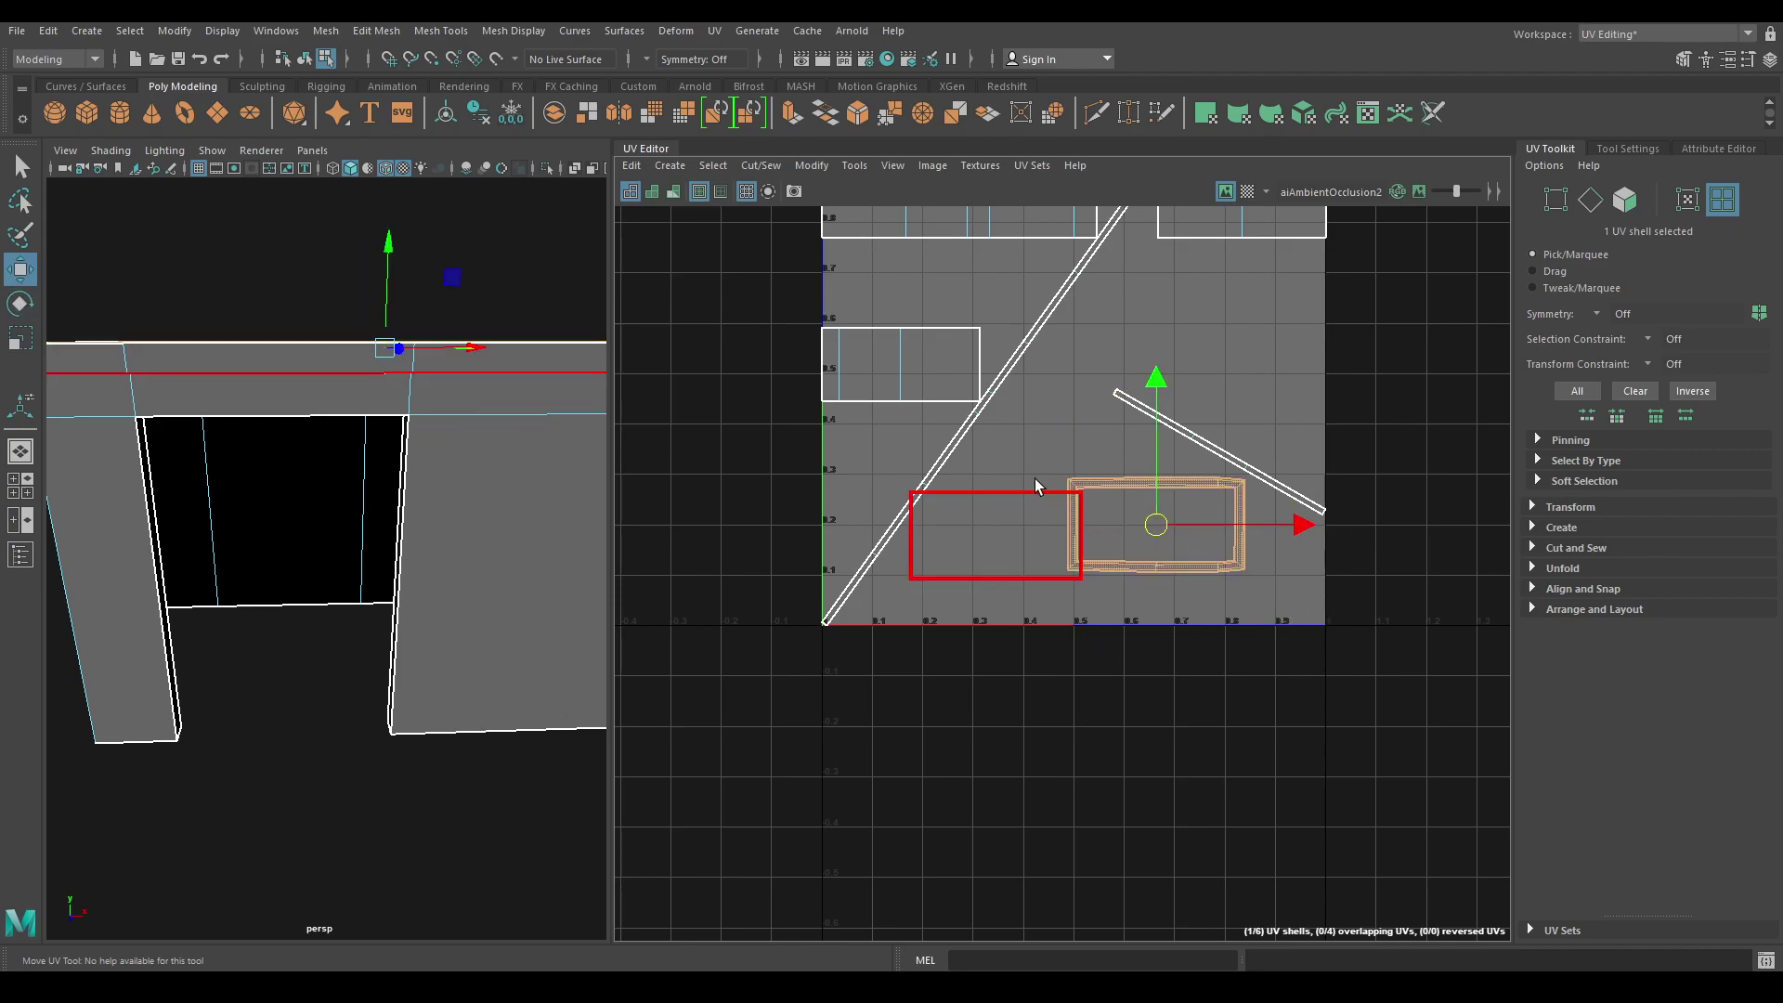
Orient the long diagonal strip shell and the short doorway strip shell so that both lie horizontally.
left_click(955, 457)
right_click_drag(955, 455, 942, 715, "shift")
key("e")
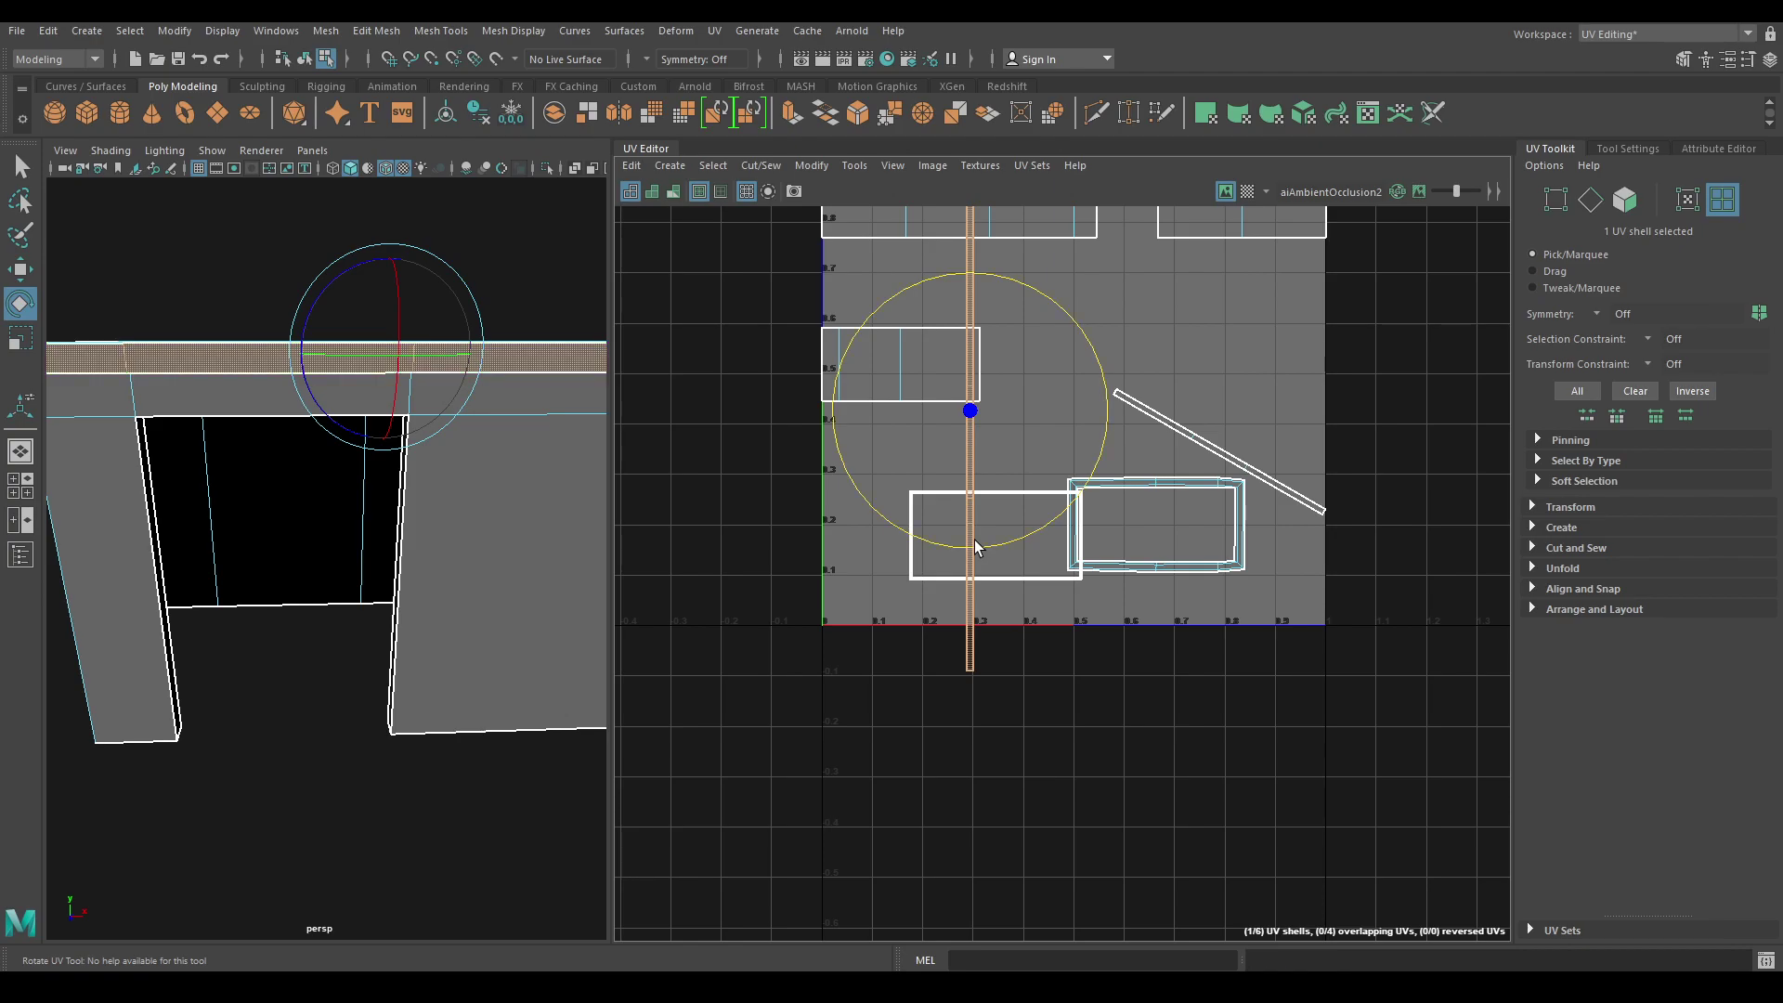
left_click_drag(973, 539, 1176, 423)
left_click(1194, 439)
right_click_drag(1205, 433, 1190, 701, "shift")
Select all shells of the rooftop box and lay them out inside the UV tile.
right_click_drag(1061, 306, 1013, 278)
scroll(1022, 366, "down", 2)
left_click_drag(860, 221, 1206, 689)
right_click_drag(1168, 288, 999, 293, "shift")
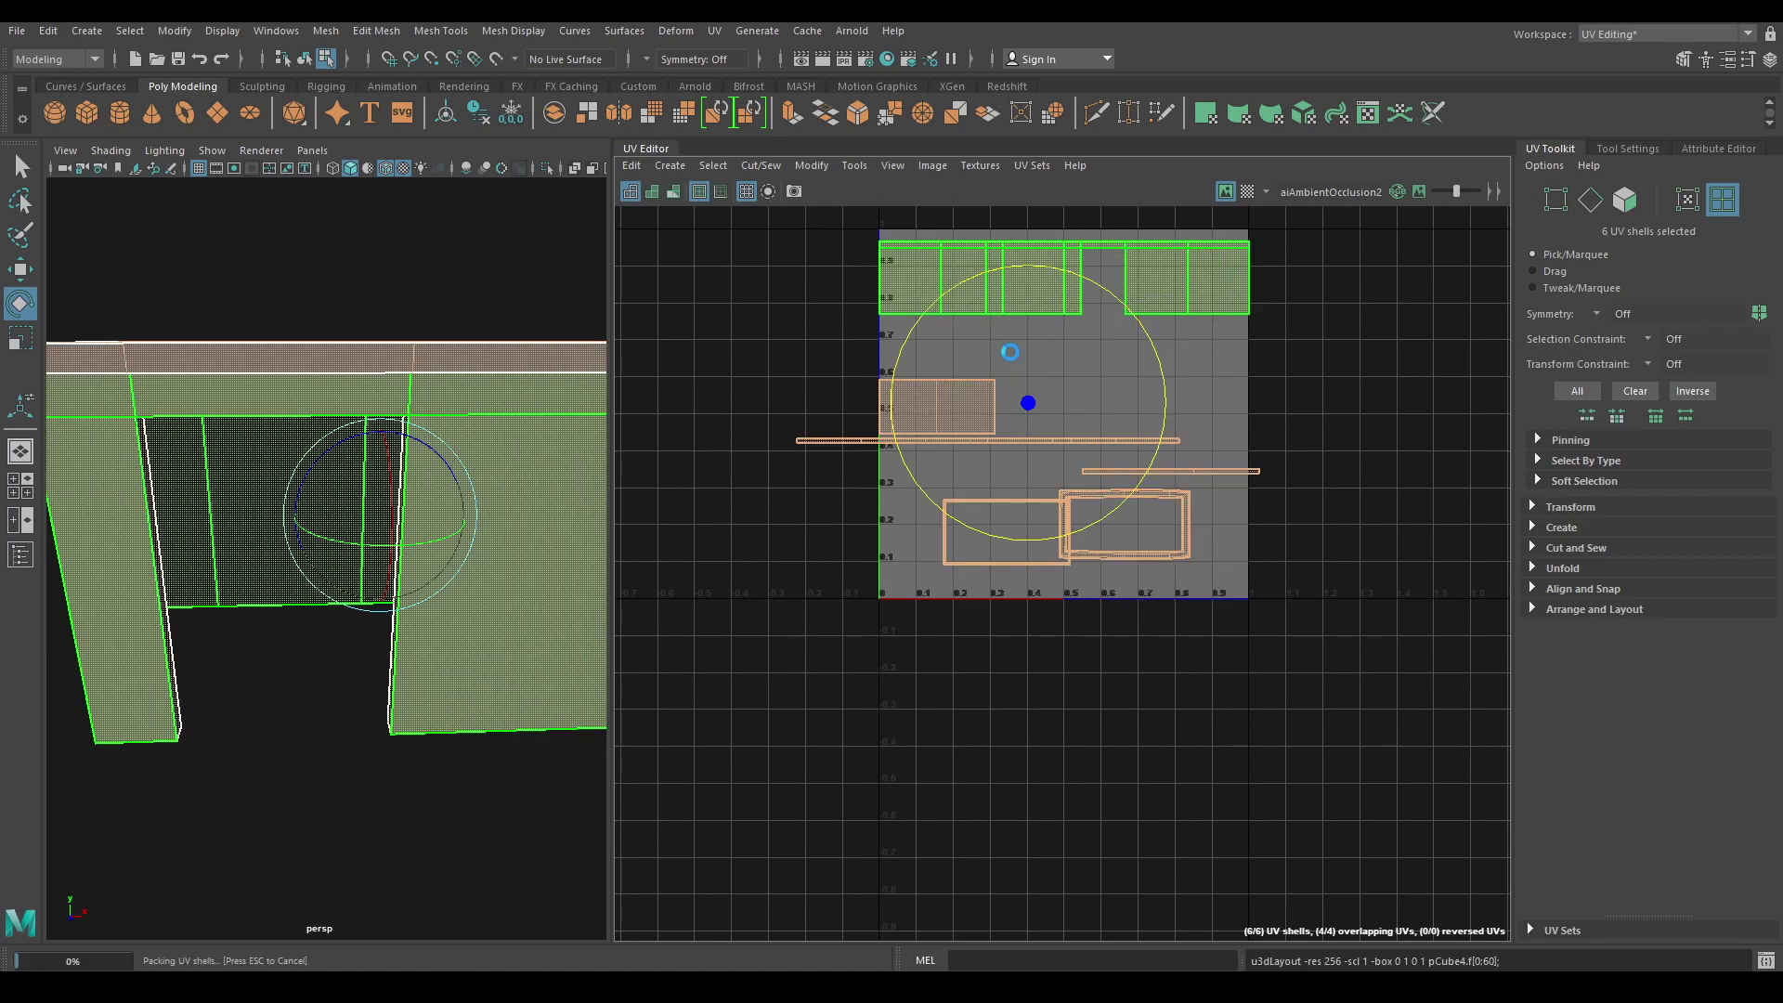
scroll(364, 476, "up", 3)
key("w")
Return to object selection and check the rooftop box with the checker texture temporarily shown.
right_click_drag(364, 475, 472, 370)
left_click(1248, 192)
scroll(439, 495, "down", 3)
left_click_drag(439, 495, 392, 497, "alt")
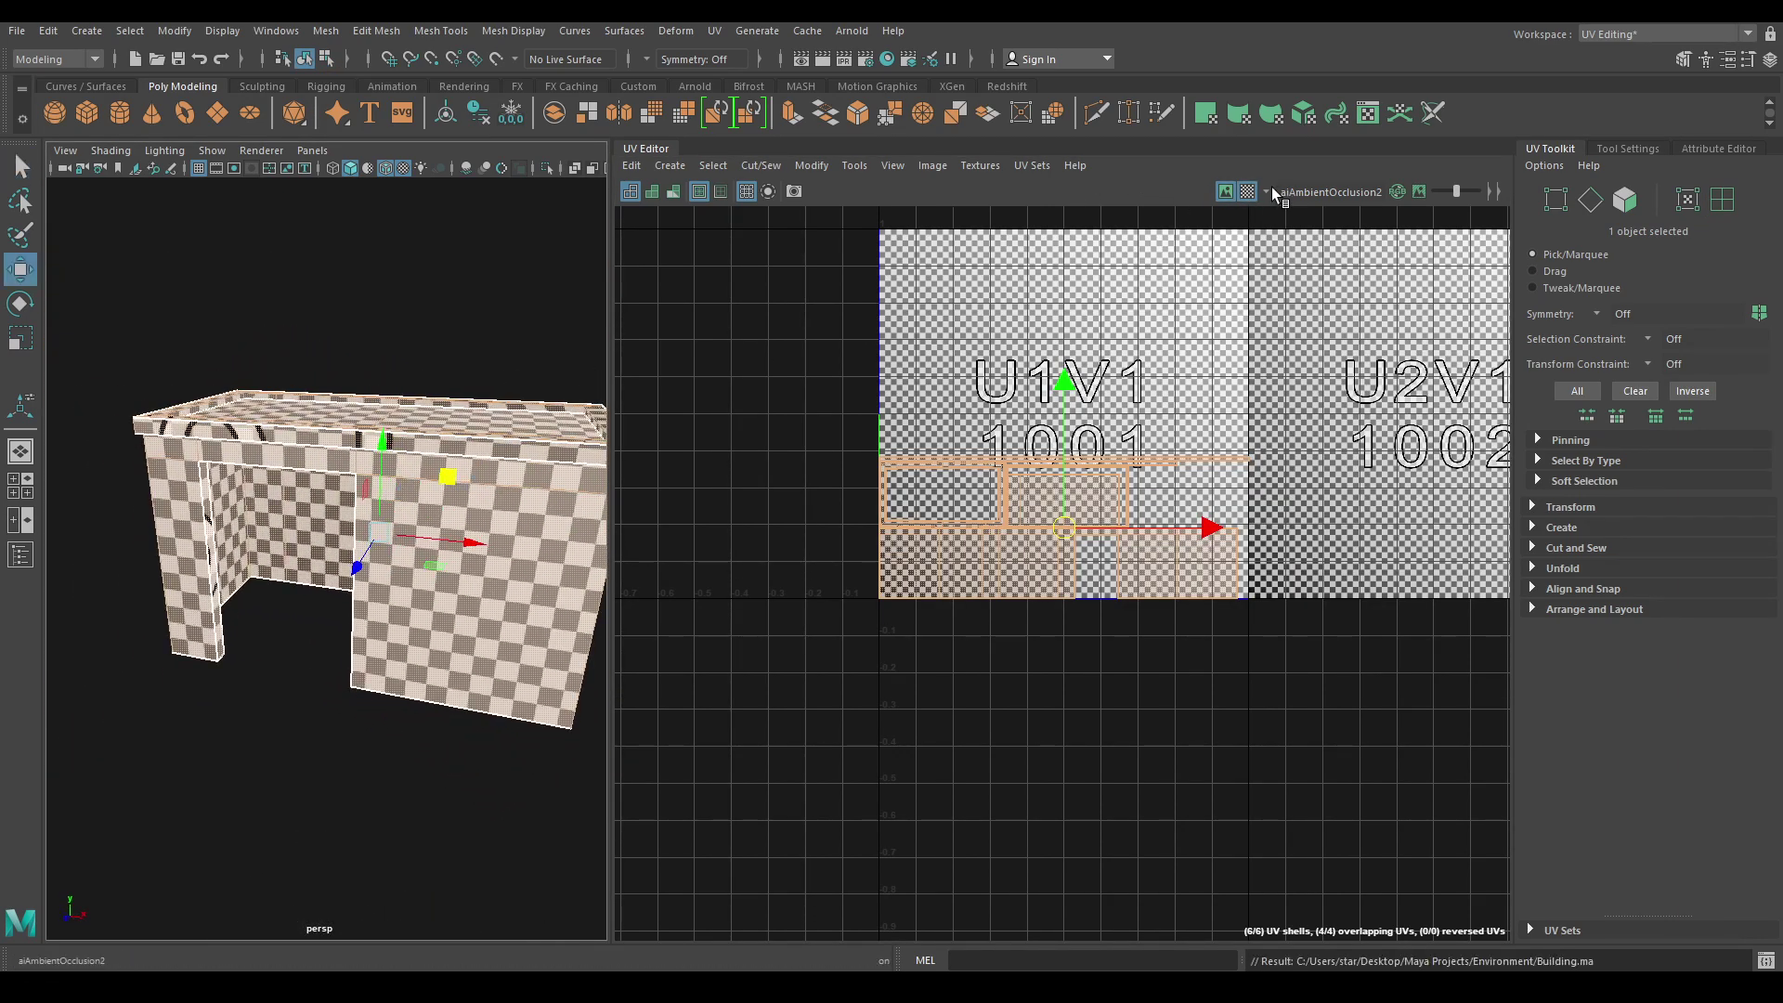
left_click(1248, 191)
Deselect the rooftop box and leave isolation to show the whole building model again.
scroll(306, 420, "down", 3)
right_click_drag(310, 367, 422, 314)
left_click(422, 313)
left_click_drag(455, 476, 422, 476, "alt")
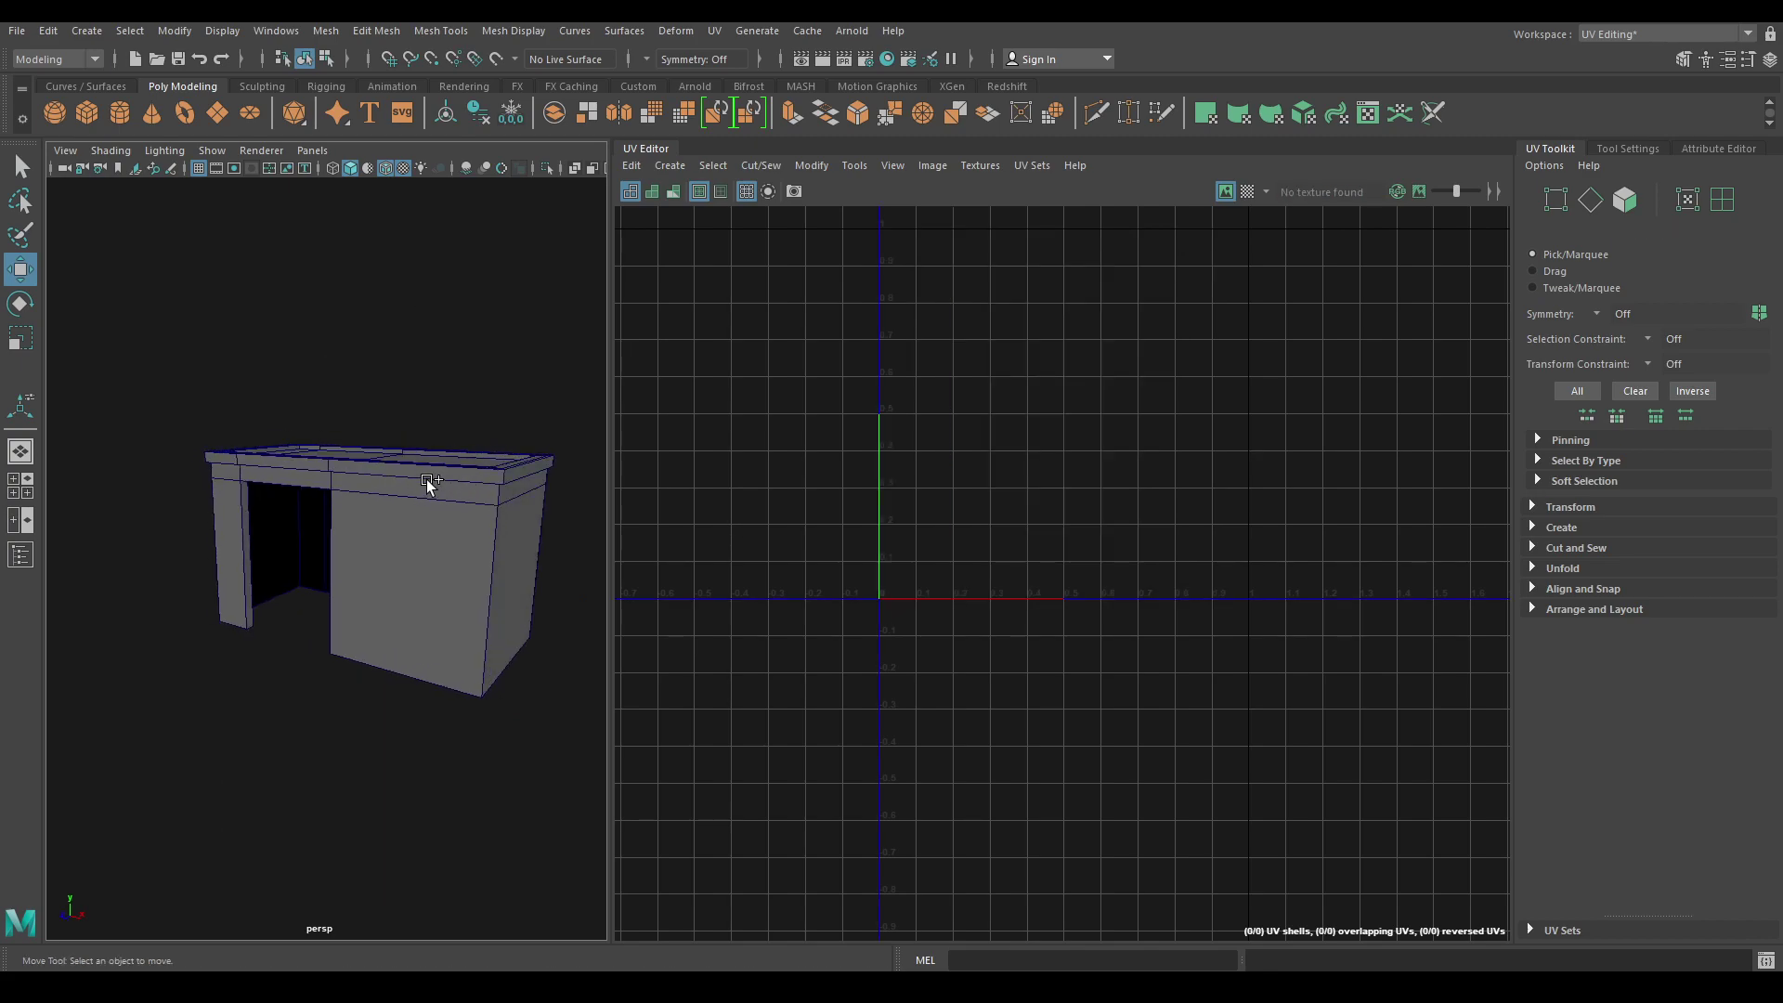
key("ctrl+1")
Select the main building body and hide all other objects.
scroll(358, 573, "down", 3)
mouse_move(359, 573)
left_mouse_down("alt")
mouse_move(397, 519)
mouse_move(402, 665)
mouse_move(321, 532)
mouse_move(372, 549)
left_mouse_up("alt")
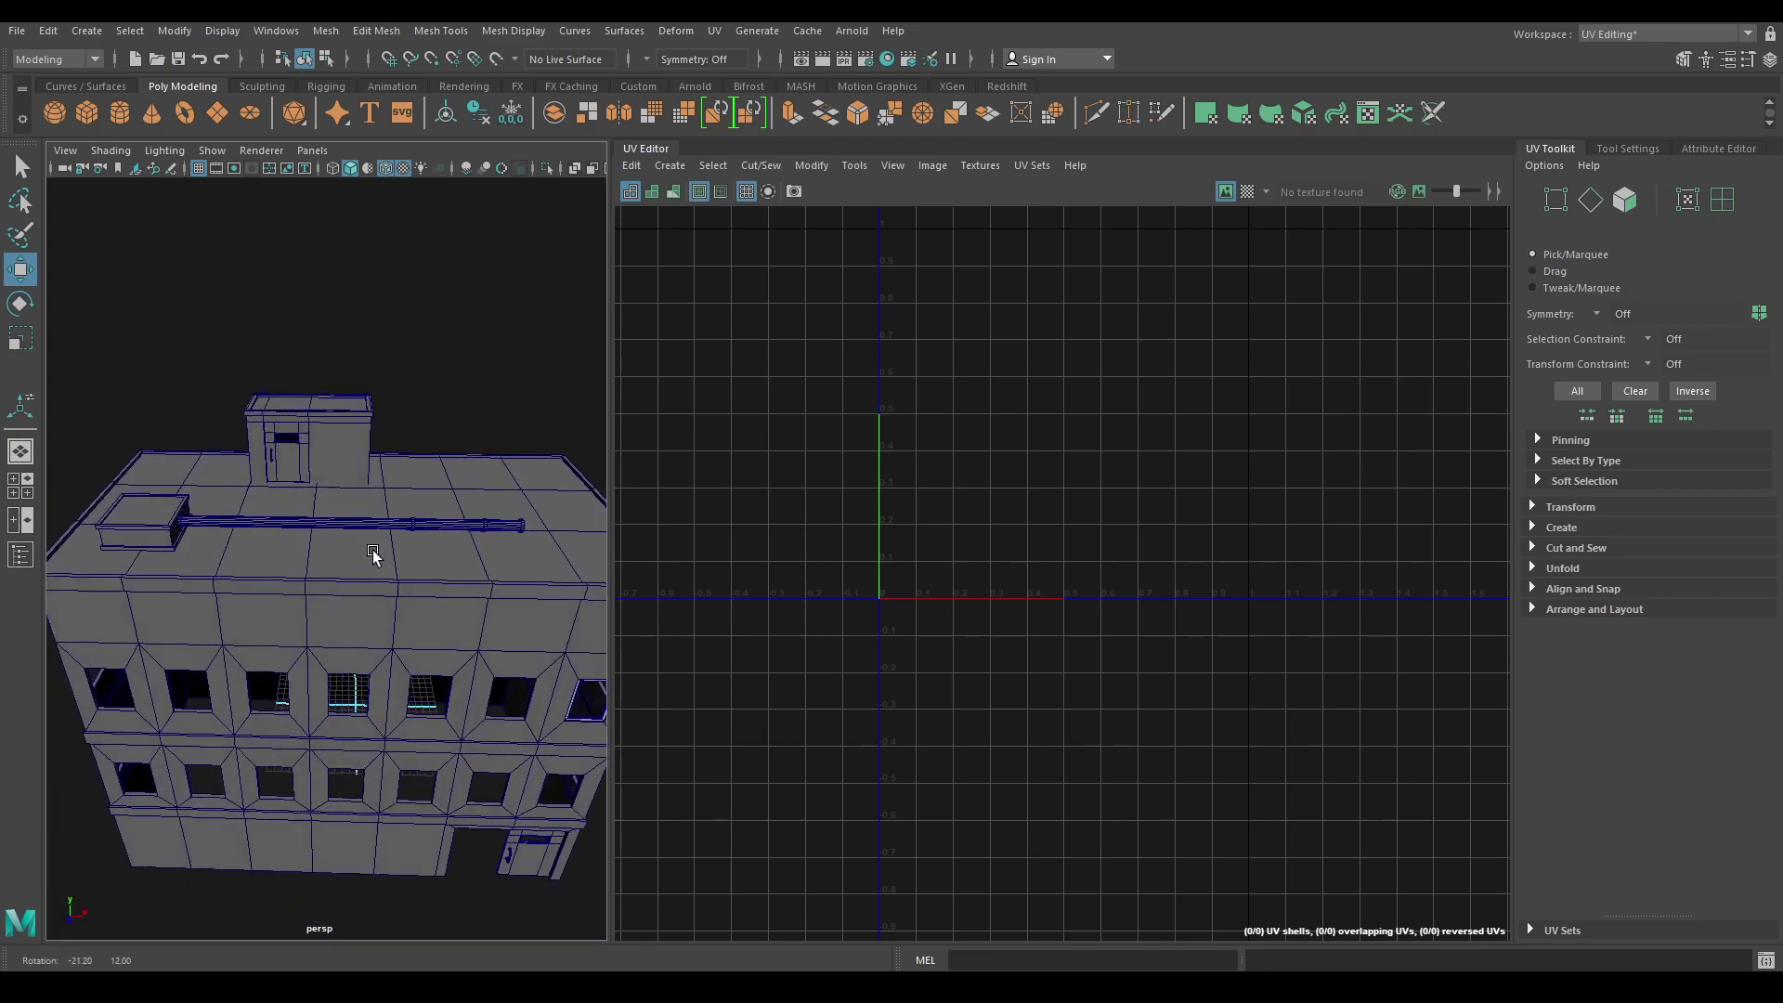
left_click(312, 522)
middle_click_drag(472, 584, 442, 530, "alt")
left_click_drag(442, 669, 390, 609, "alt")
scroll(398, 548, "down", 3)
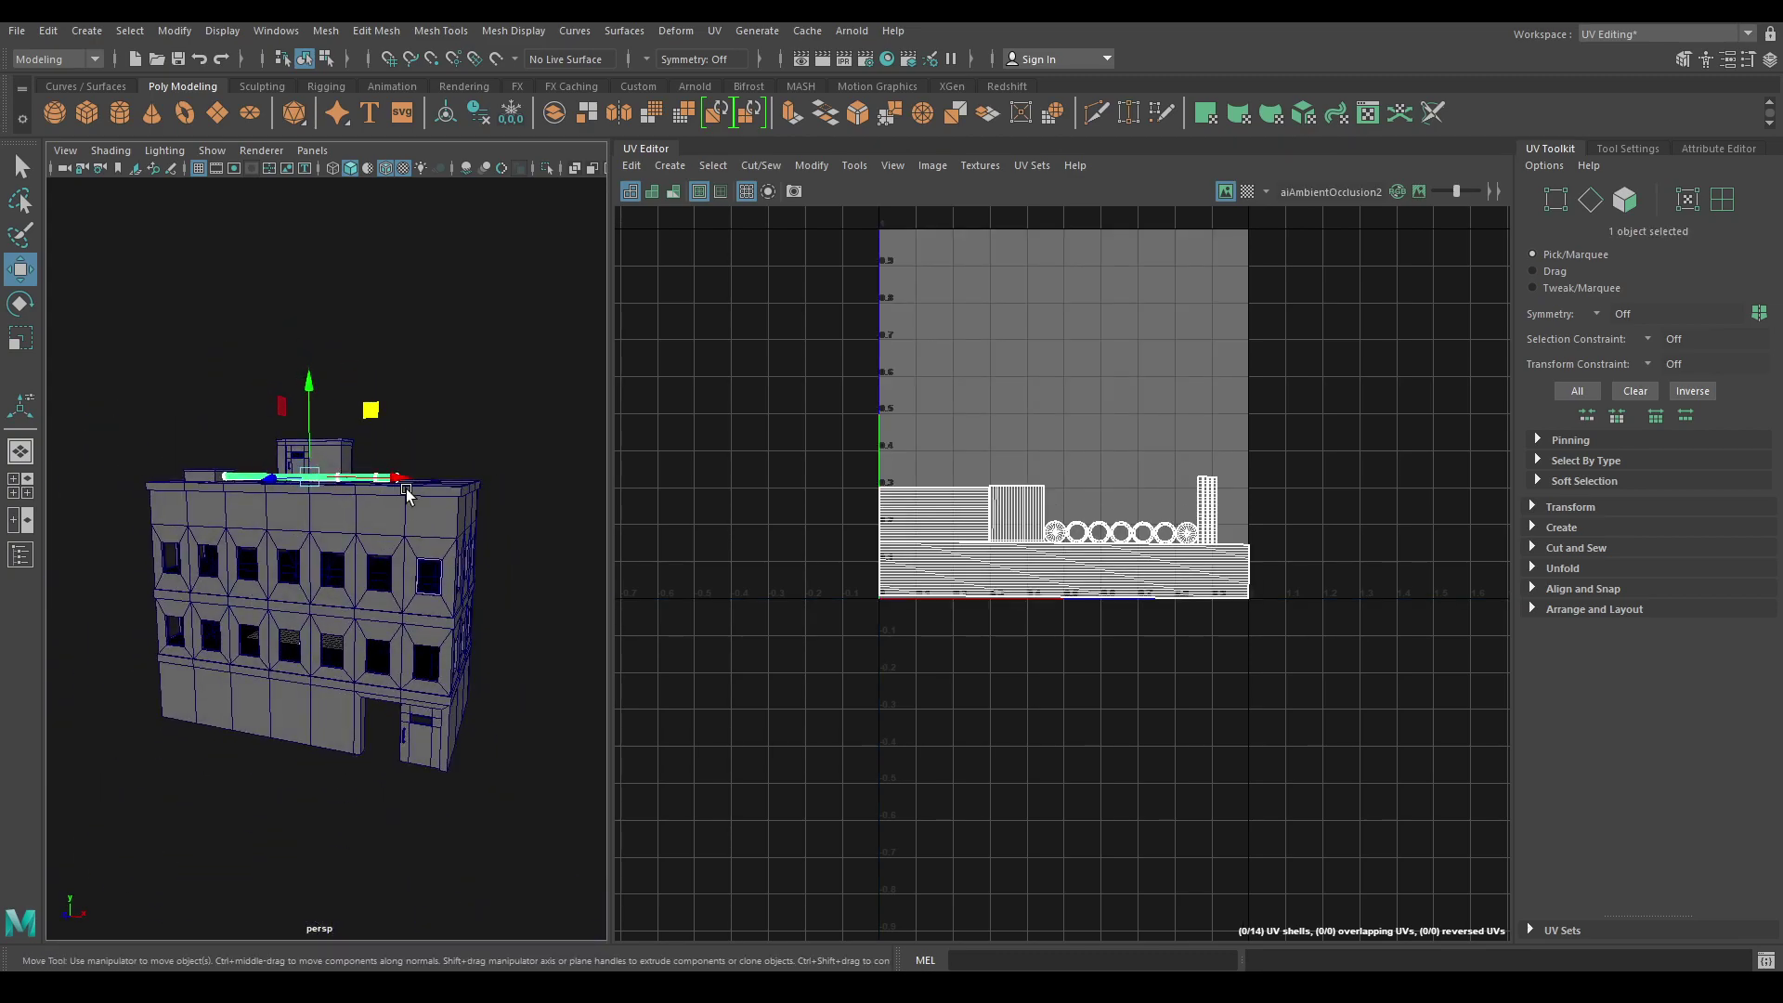
left_click_drag(405, 488, 459, 583, "alt")
left_click(446, 505)
key("alt+h")
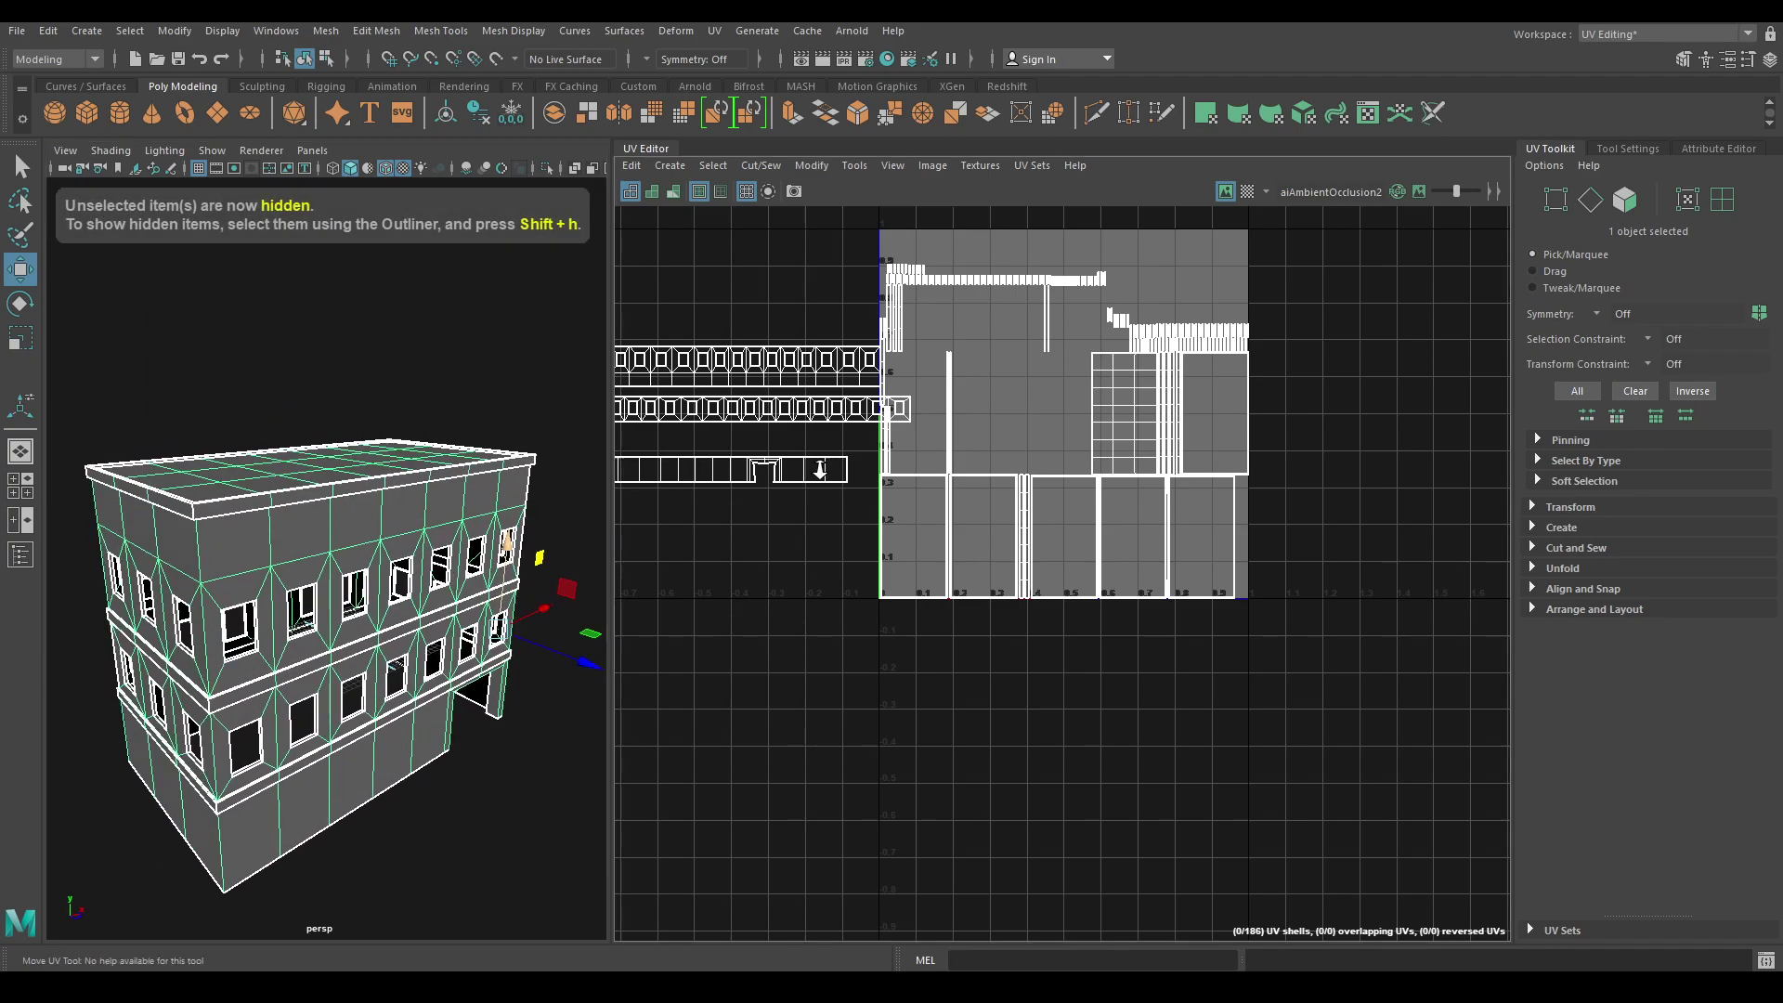
Select the wall faces across the whole facade below the roof cornice in the front view, and return to the perspective view.
middle_click_drag(820, 472, 1164, 476, "alt")
scroll(1163, 476, "down", 1)
left_click_drag(427, 566, 316, 619, "alt")
key("space")
scroll(356, 667, "down", 5)
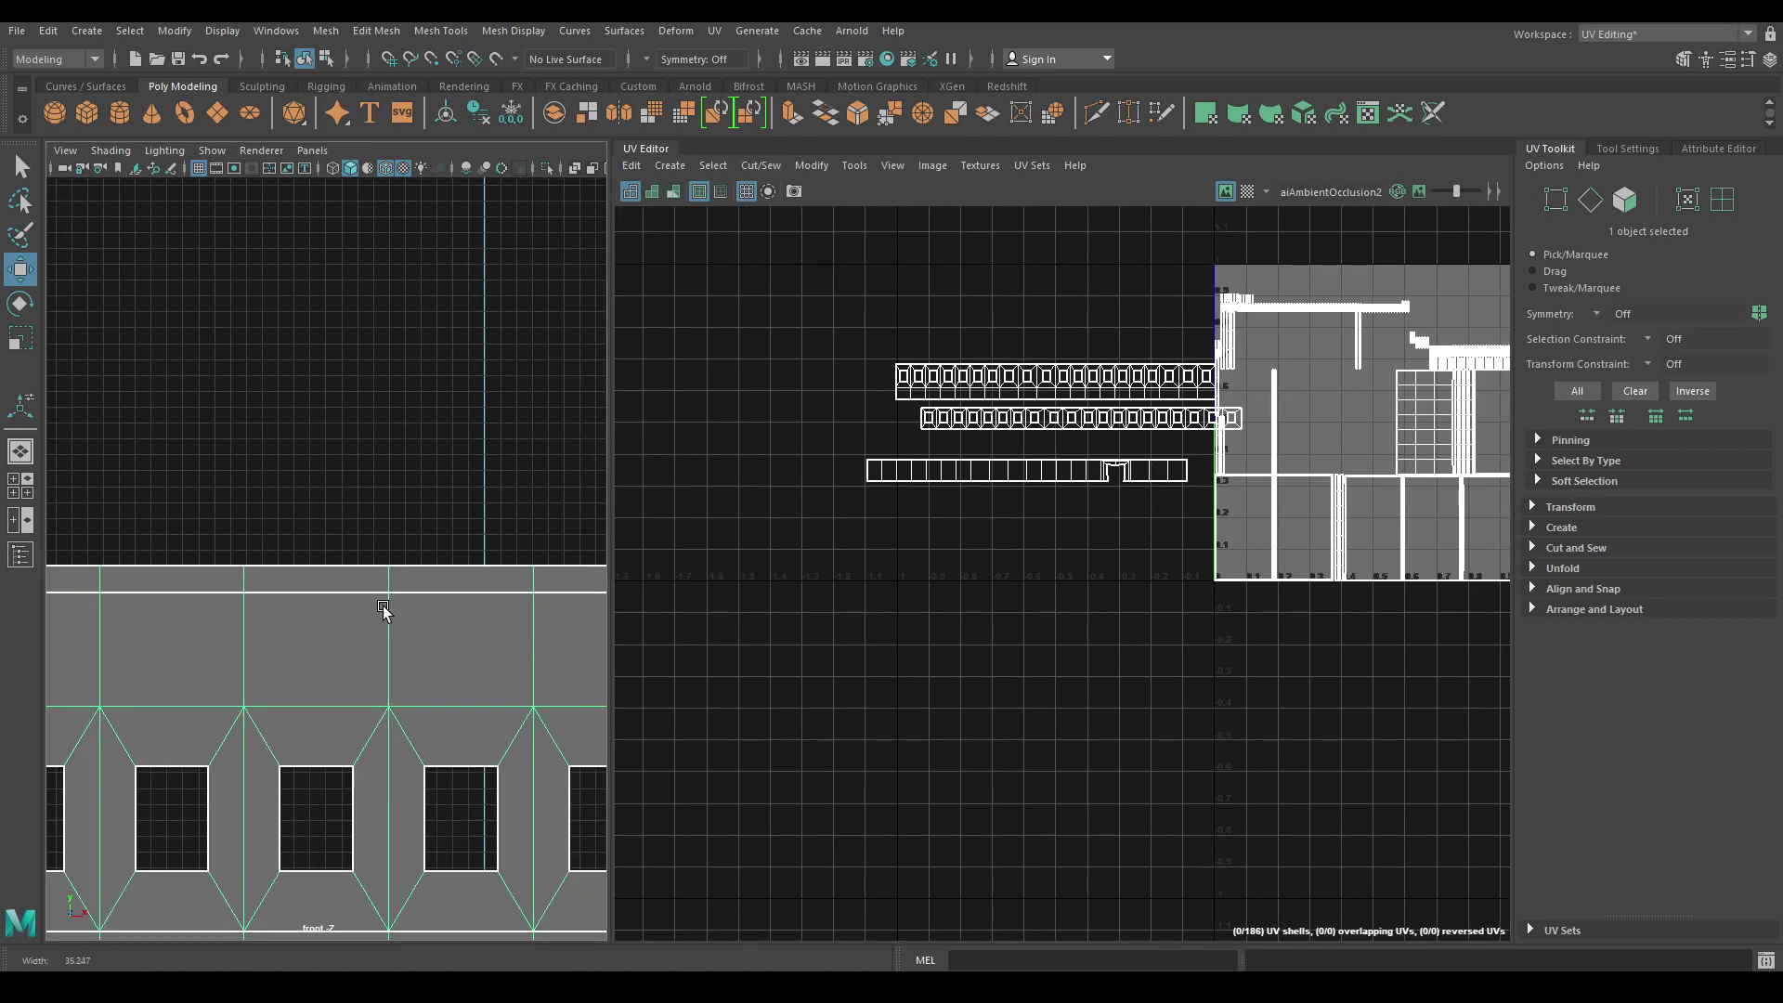
middle_click_drag(420, 741, 397, 407, "alt")
scroll(398, 407, "down", 4)
right_click_drag(263, 378, 256, 435)
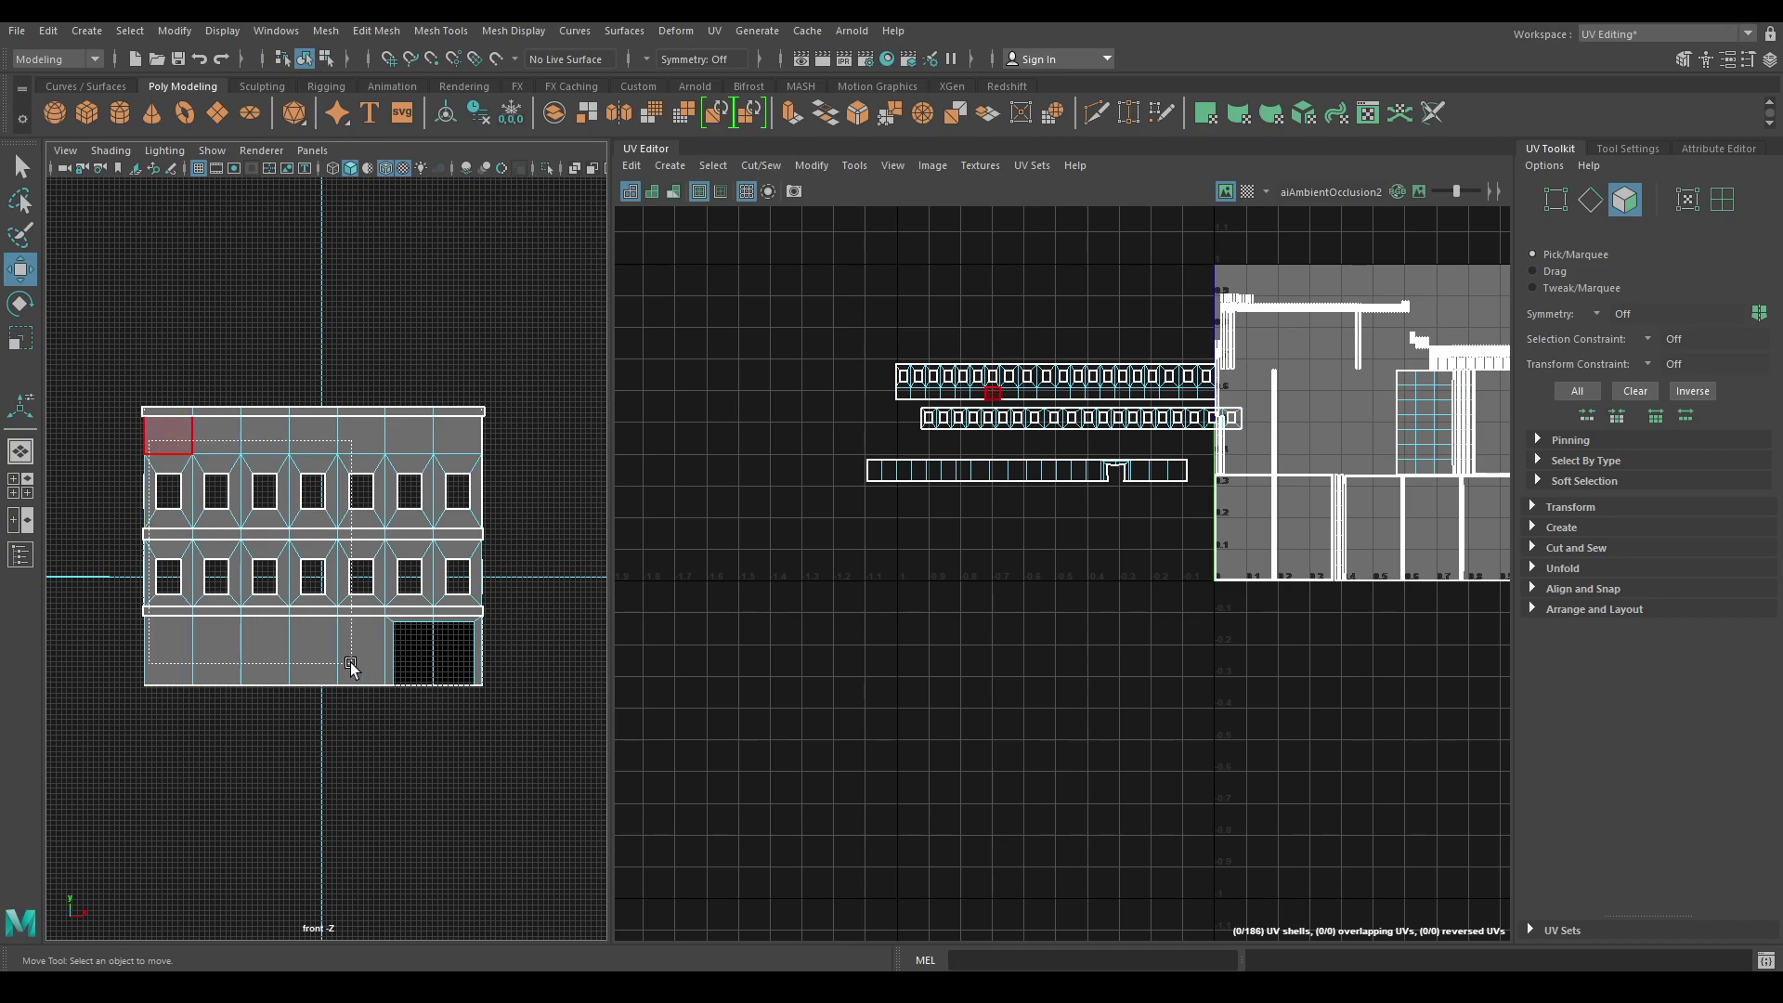
left_click_drag(476, 675, 478, 677)
key("space")
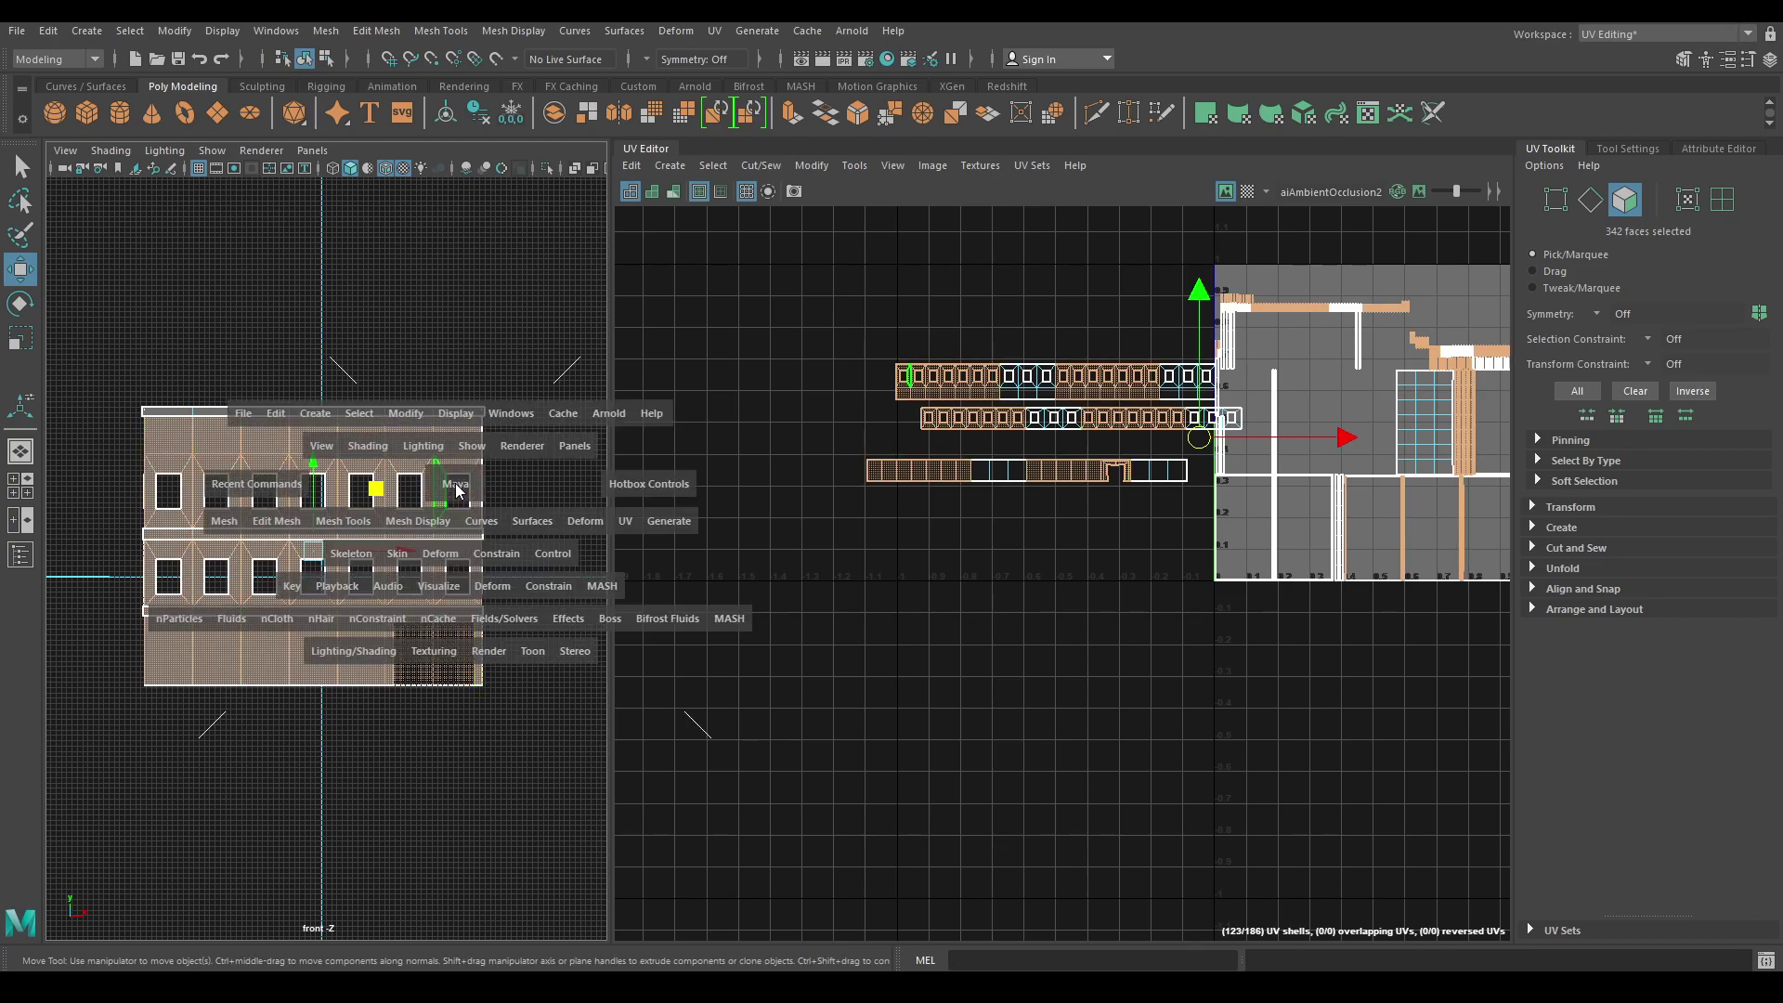
left_click_drag(457, 489, 459, 437)
Apply a planar UV projection from the Z axis, fitted to the bounding box, to the selected facade faces.
left_click_drag(493, 554, 330, 582, "alt")
scroll(289, 570, "down", 3)
scroll(427, 599, "up", 6)
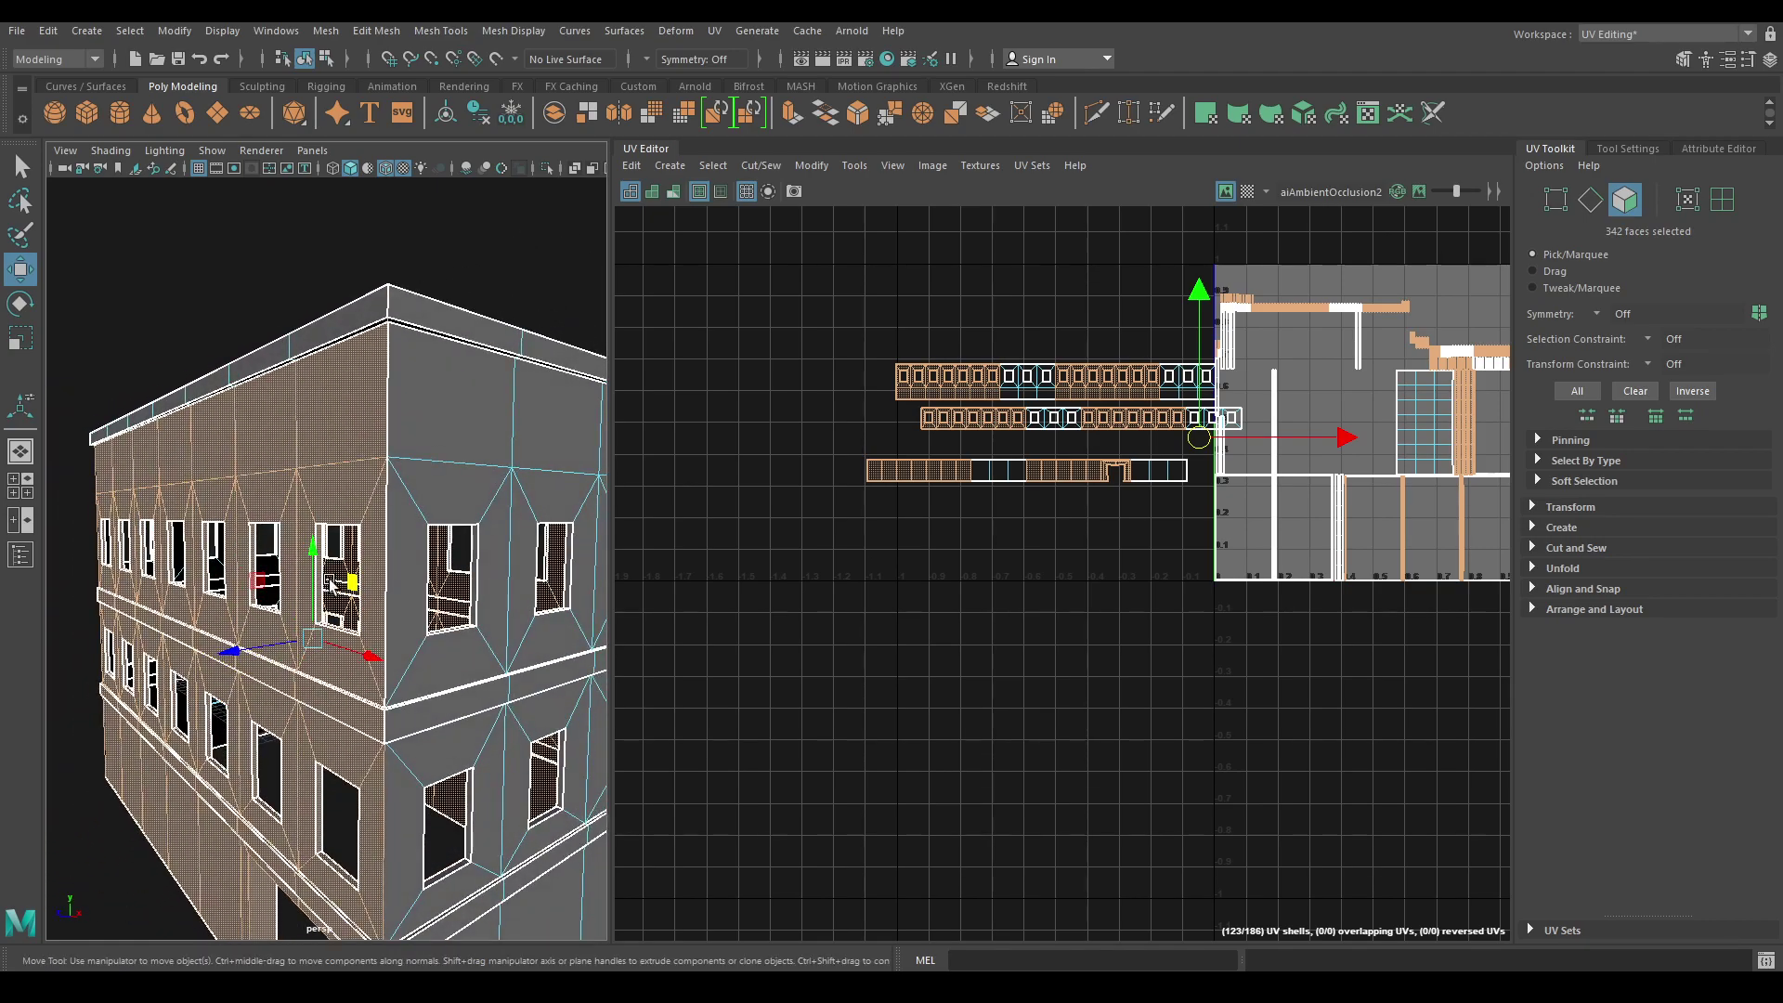
left_click(669, 166)
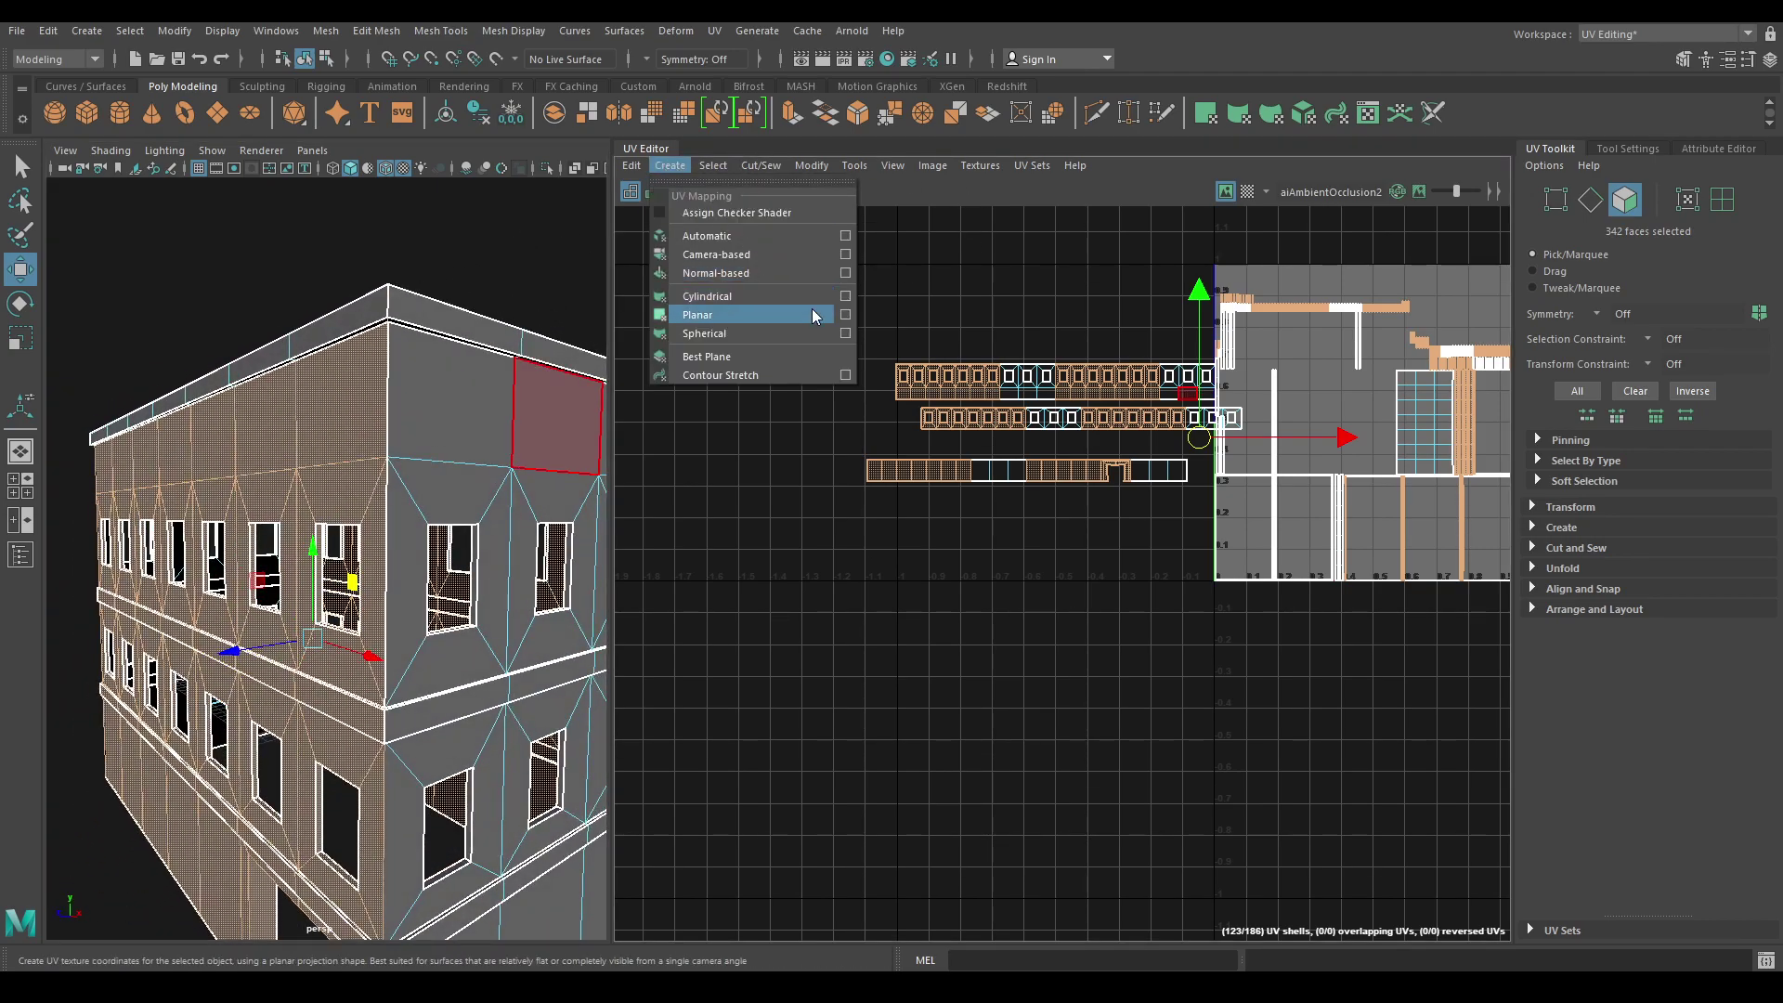
left_click(845, 317)
scroll(294, 402, "down", 5)
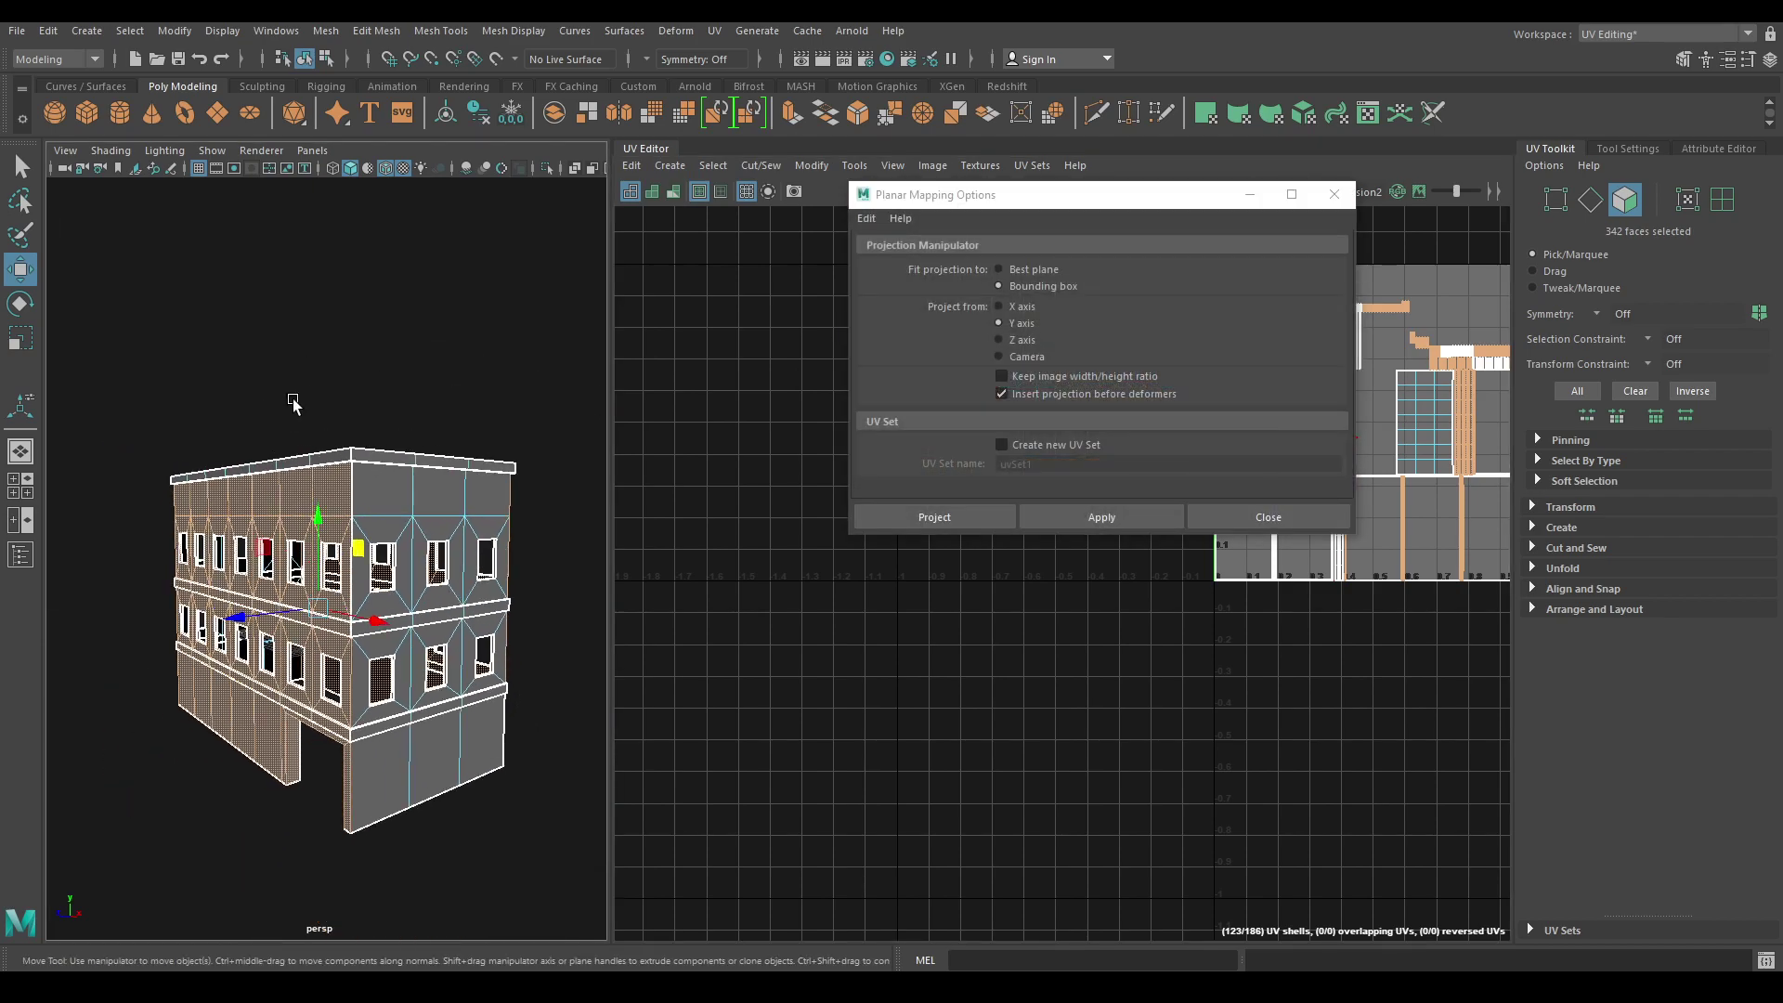
left_click_drag(295, 402, 419, 477, "alt")
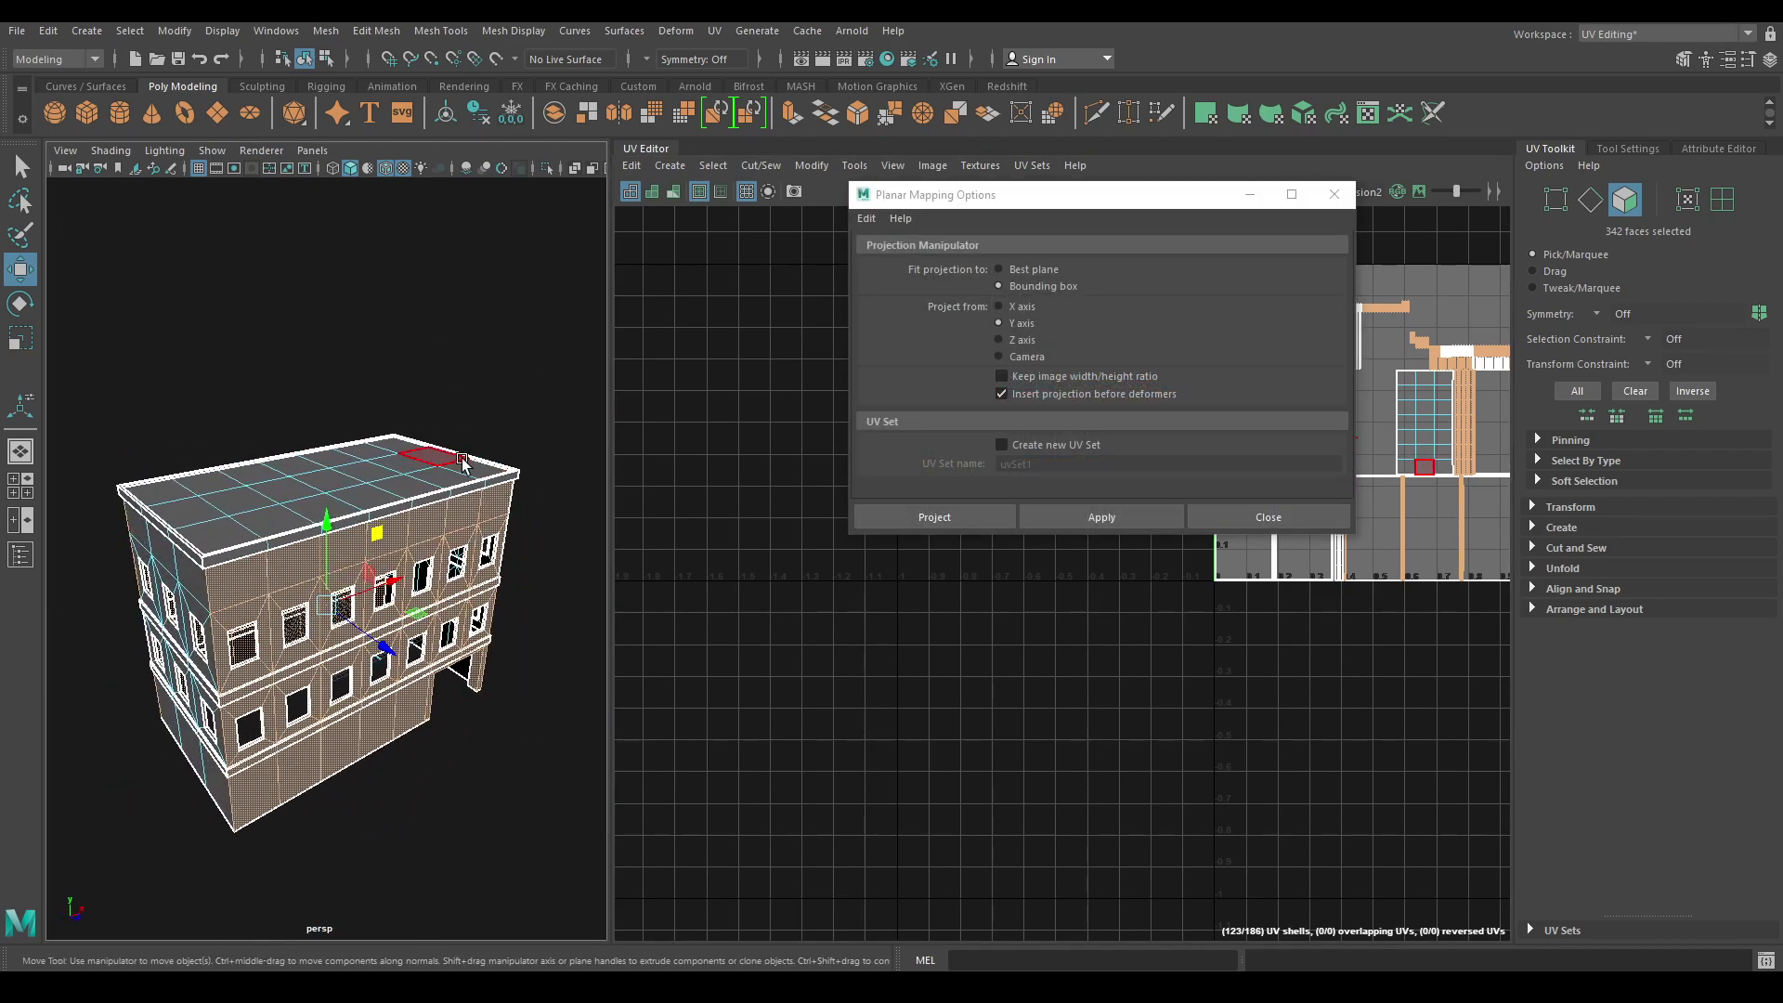
left_click(1025, 339)
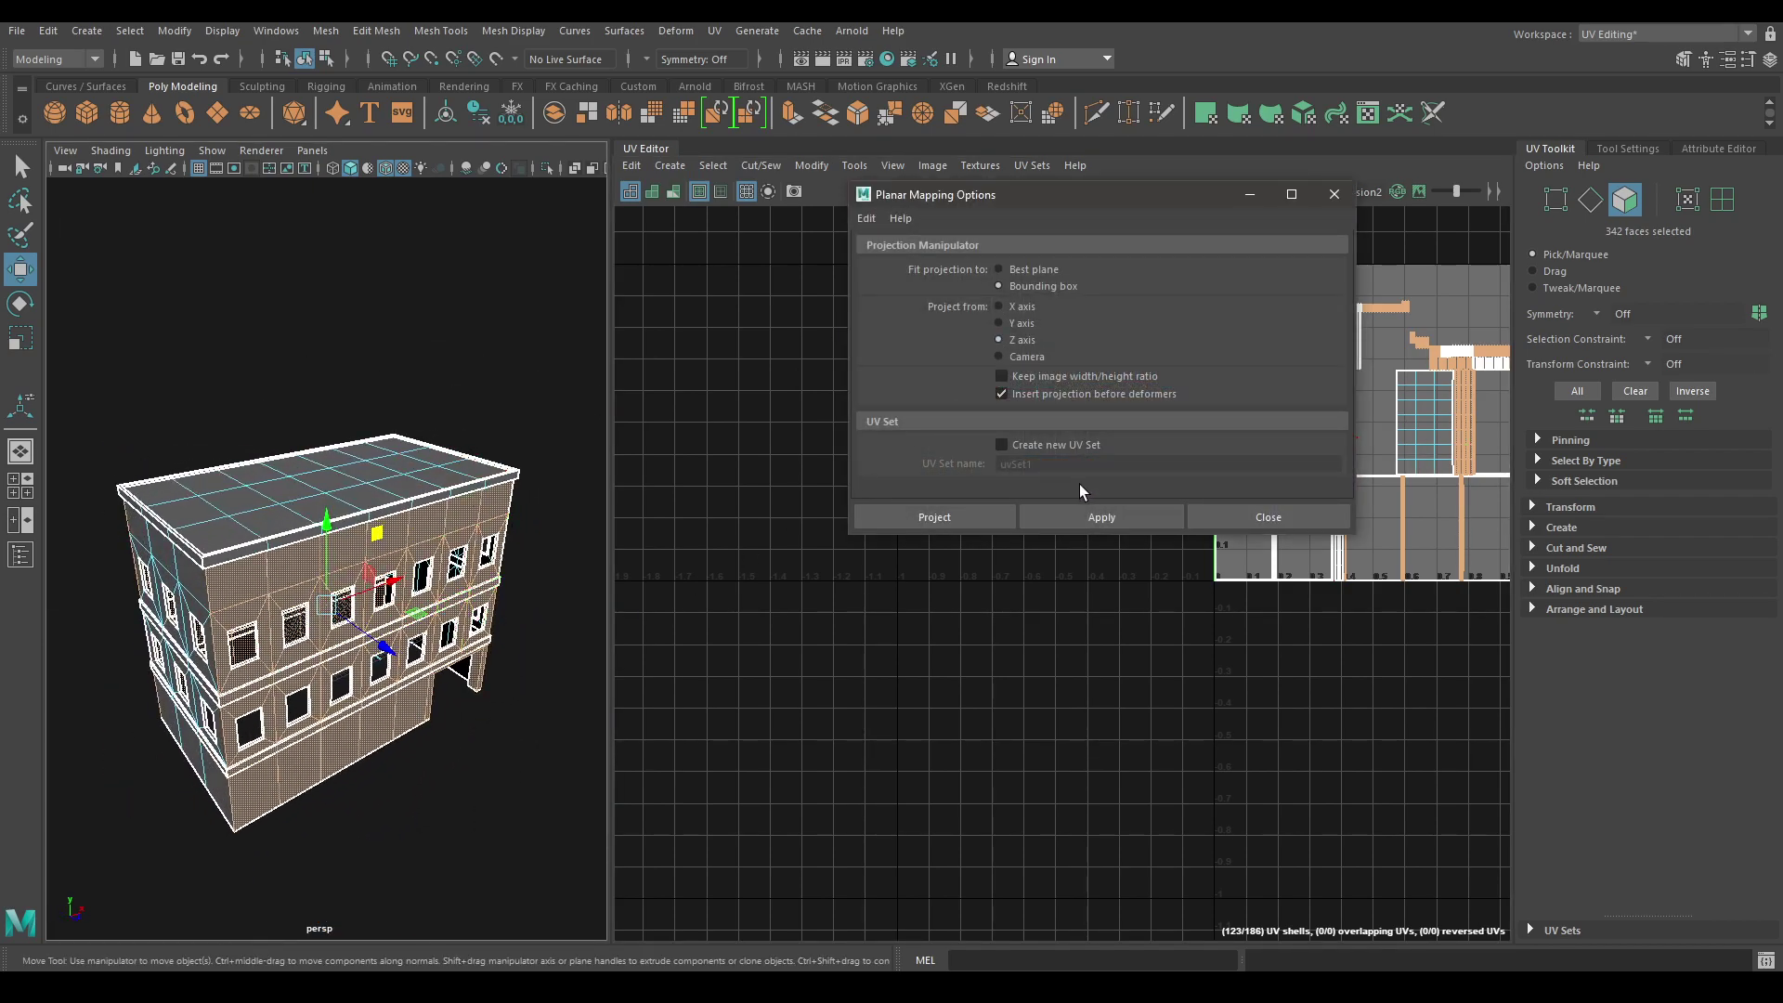
left_click(1091, 515)
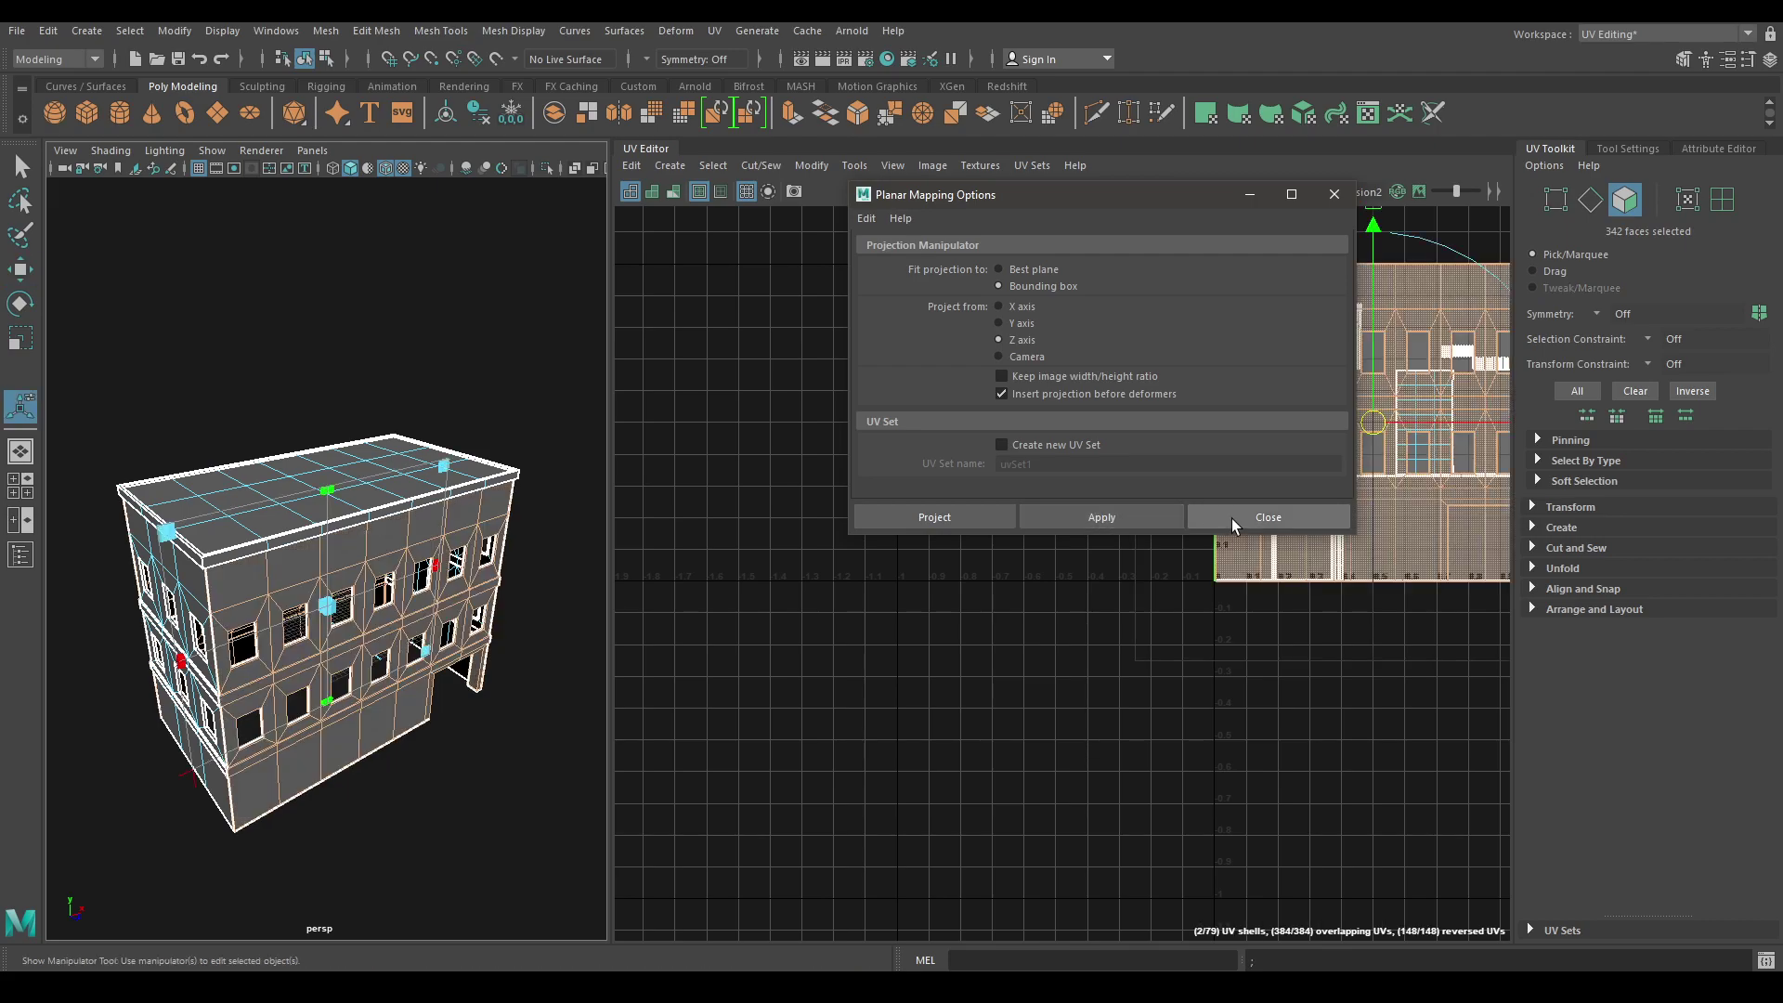
left_click(1233, 518)
Select the two overlapping projected facade shells and move them sideways into empty space away from the other shells.
middle_click_drag(1195, 494, 948, 539, "alt")
left_click_drag(1246, 479, 711, 504)
middle_click_drag(832, 503, 1354, 486, "alt")
right_click_drag(1091, 420, 1015, 402)
scroll(962, 402, "down", 4)
left_click_drag(879, 395, 984, 572)
left_click_drag(1167, 554, 1032, 555)
scroll(876, 450, "up", 2)
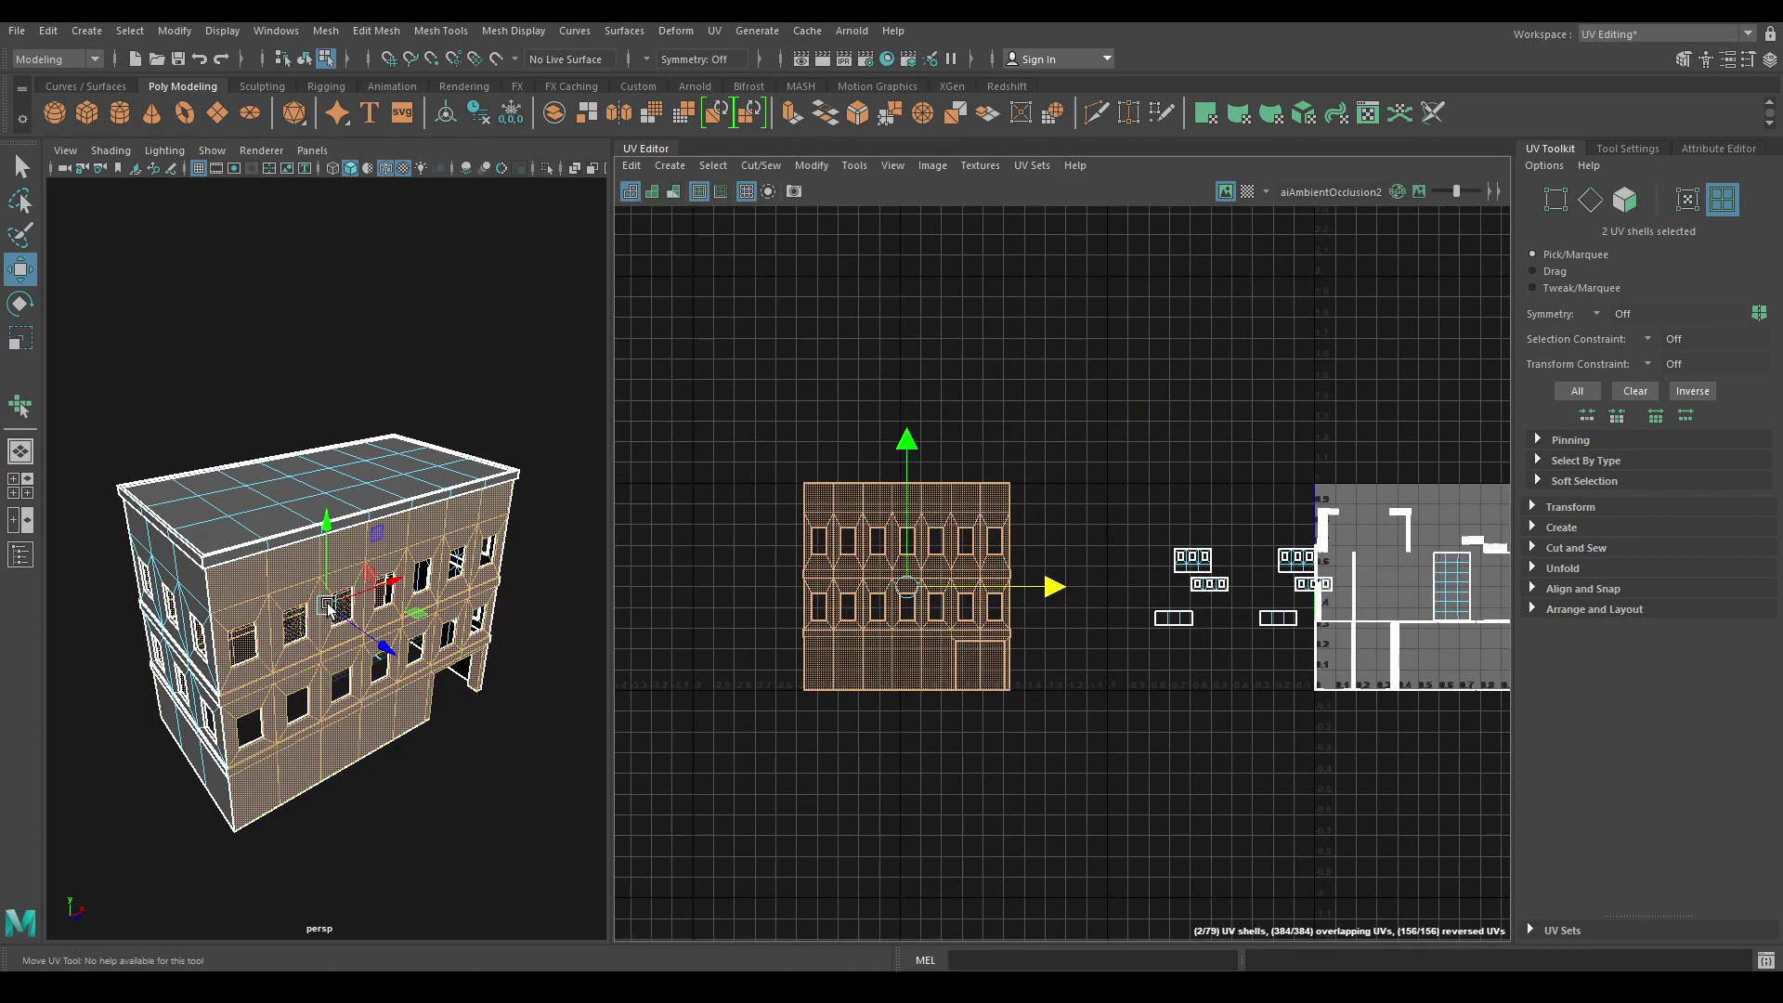
Show the checker texture and shift the two facade shells onto the U-3 V1 tile.
left_click(1248, 191)
left_click_drag(409, 464, 352, 357, "alt")
middle_click_drag(994, 567, 1208, 517, "alt")
left_click_drag(1212, 517, 1156, 558)
left_click_drag(471, 641, 390, 562, "alt")
scroll(387, 556, "up", 7)
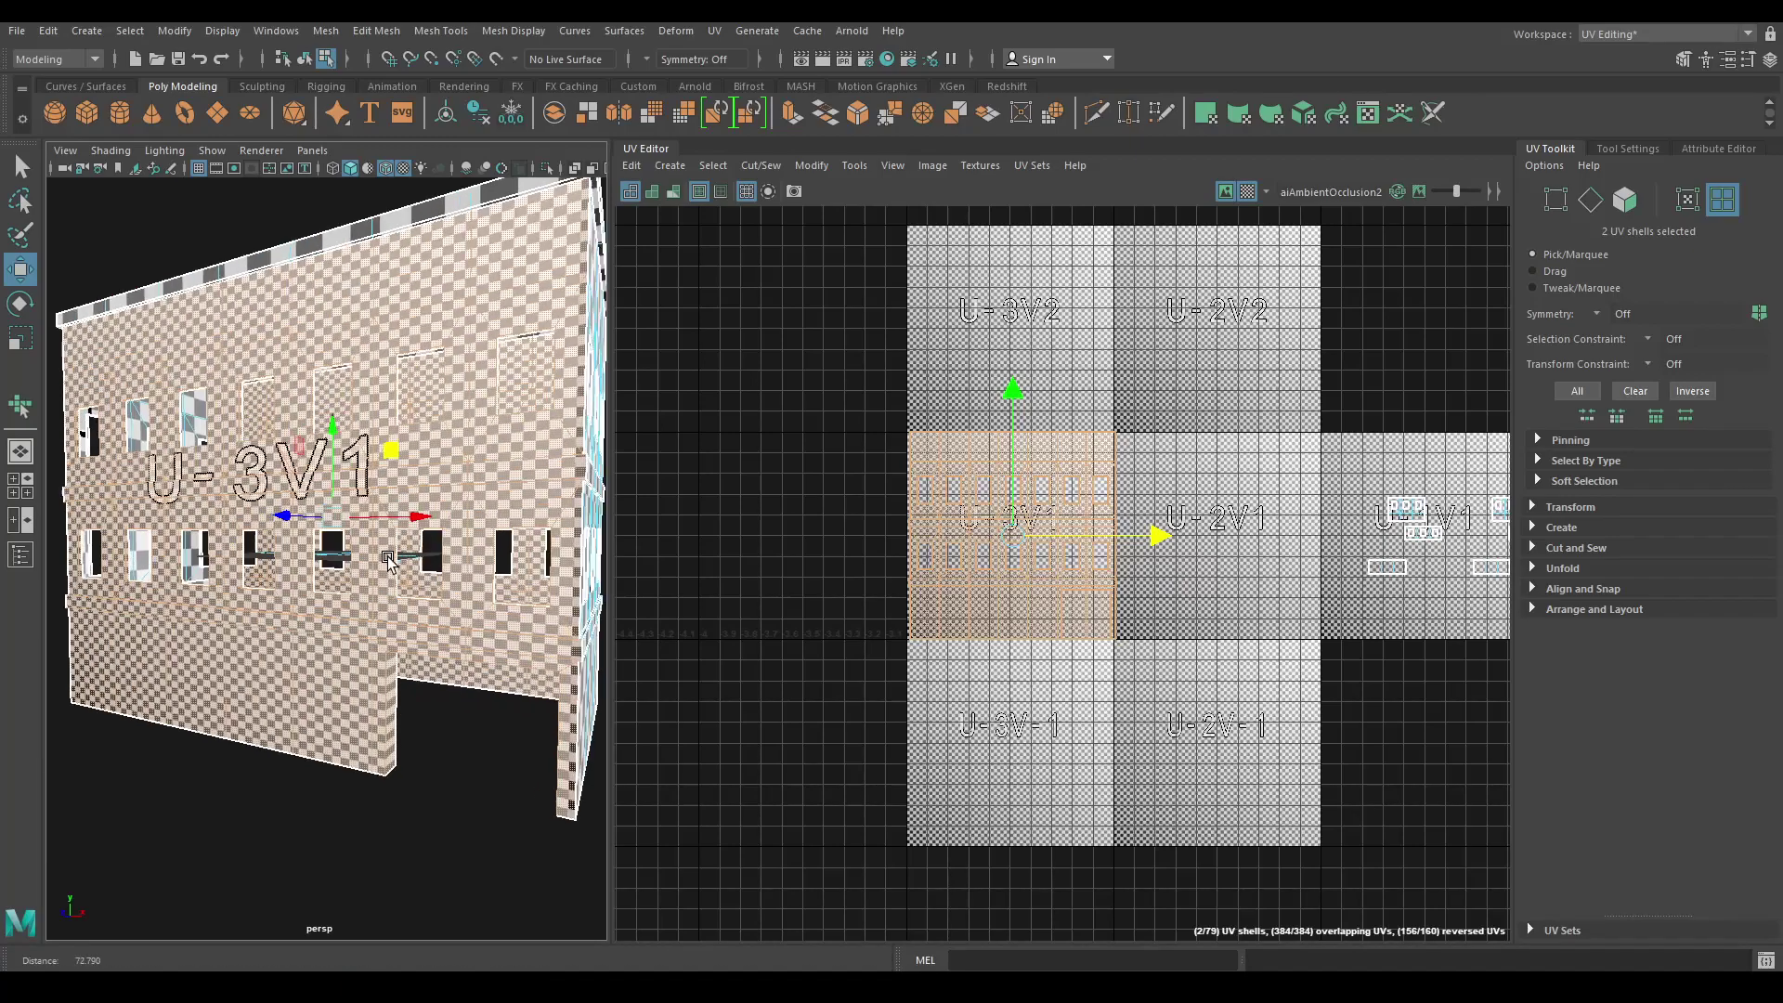
middle_click_drag(386, 540, 337, 524, "alt")
mouse_move(336, 524)
left_mouse_down("alt")
mouse_move(381, 581)
mouse_move(335, 545)
left_mouse_up("alt")
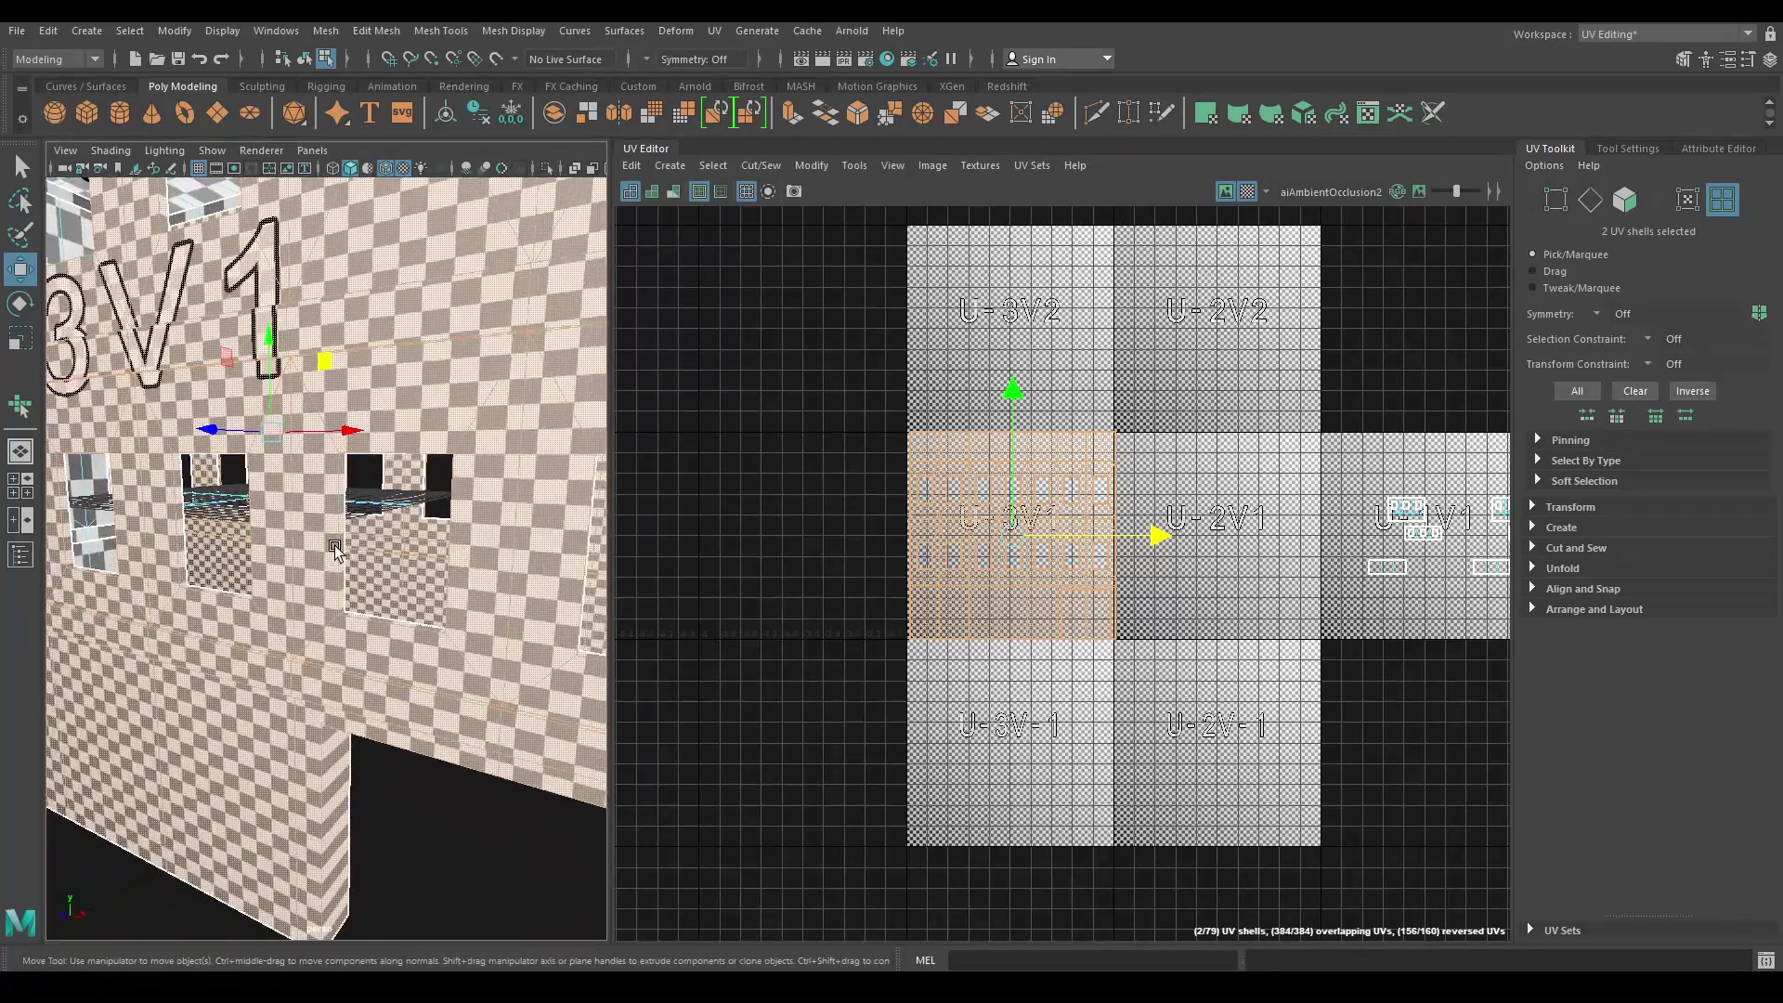
Scale the two facade shells along U to about 1.3 times their width to even out the checkers, and hide the checker texture.
key("r")
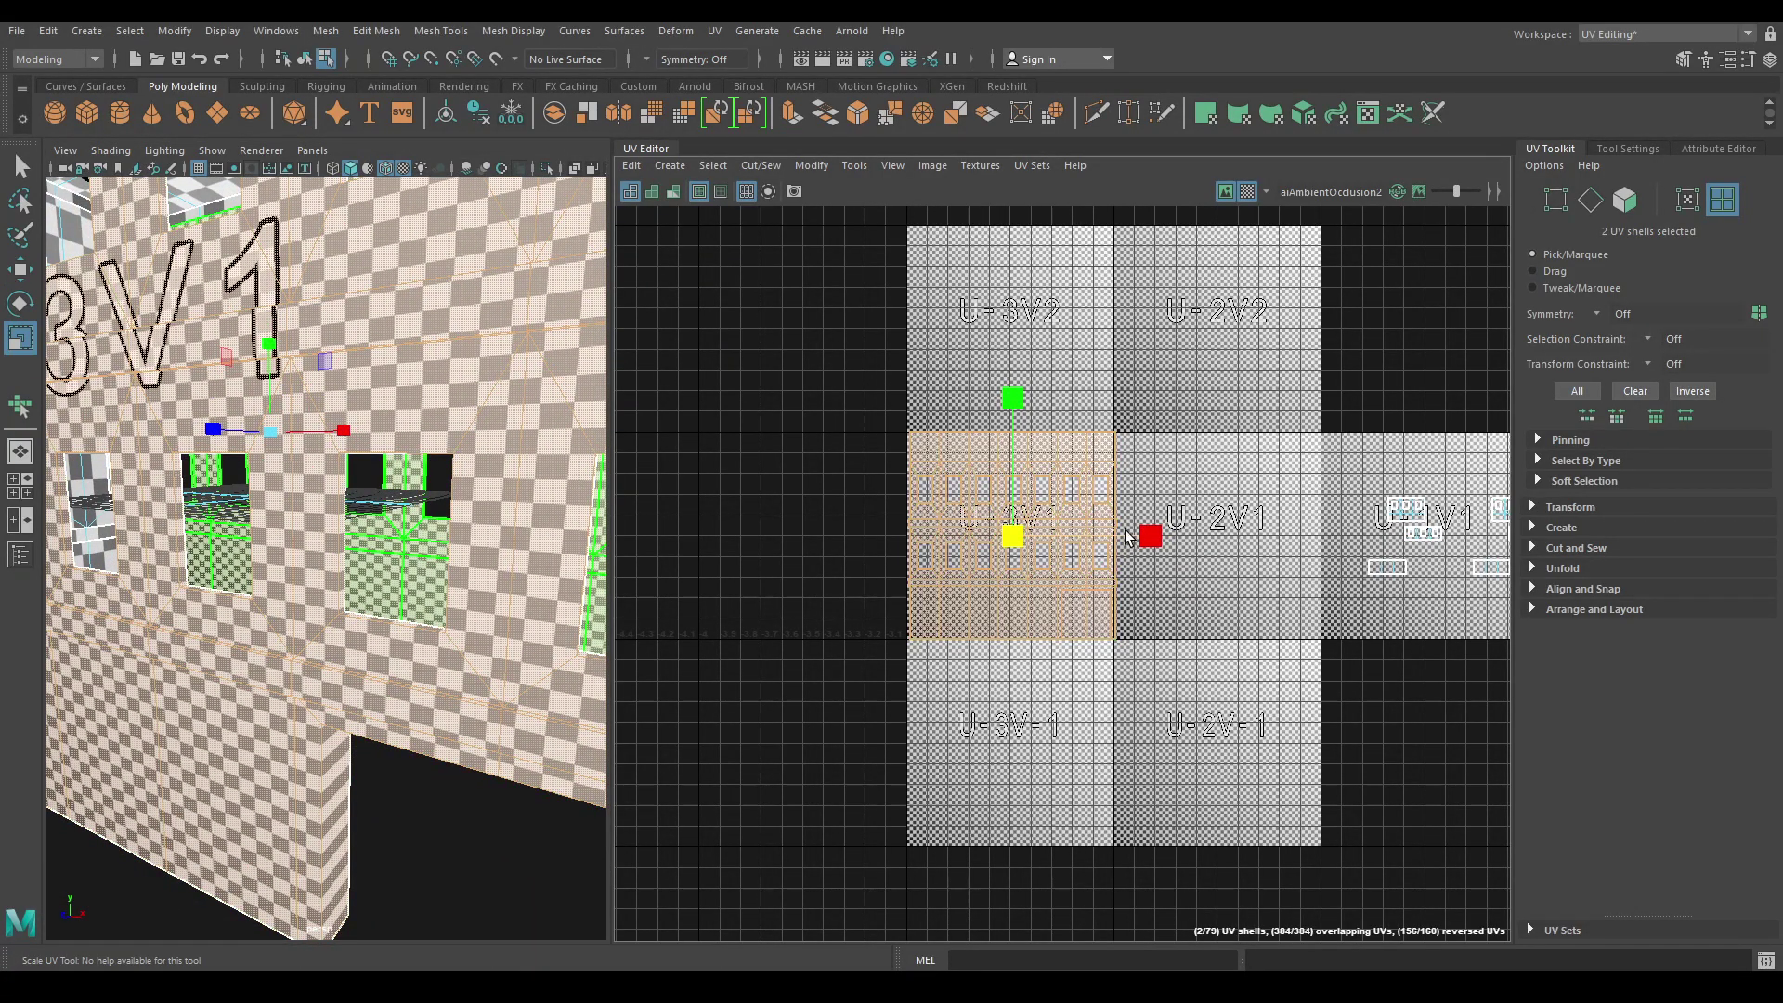
left_click_drag(1148, 537, 1184, 540)
left_click_drag(485, 492, 446, 467, "alt")
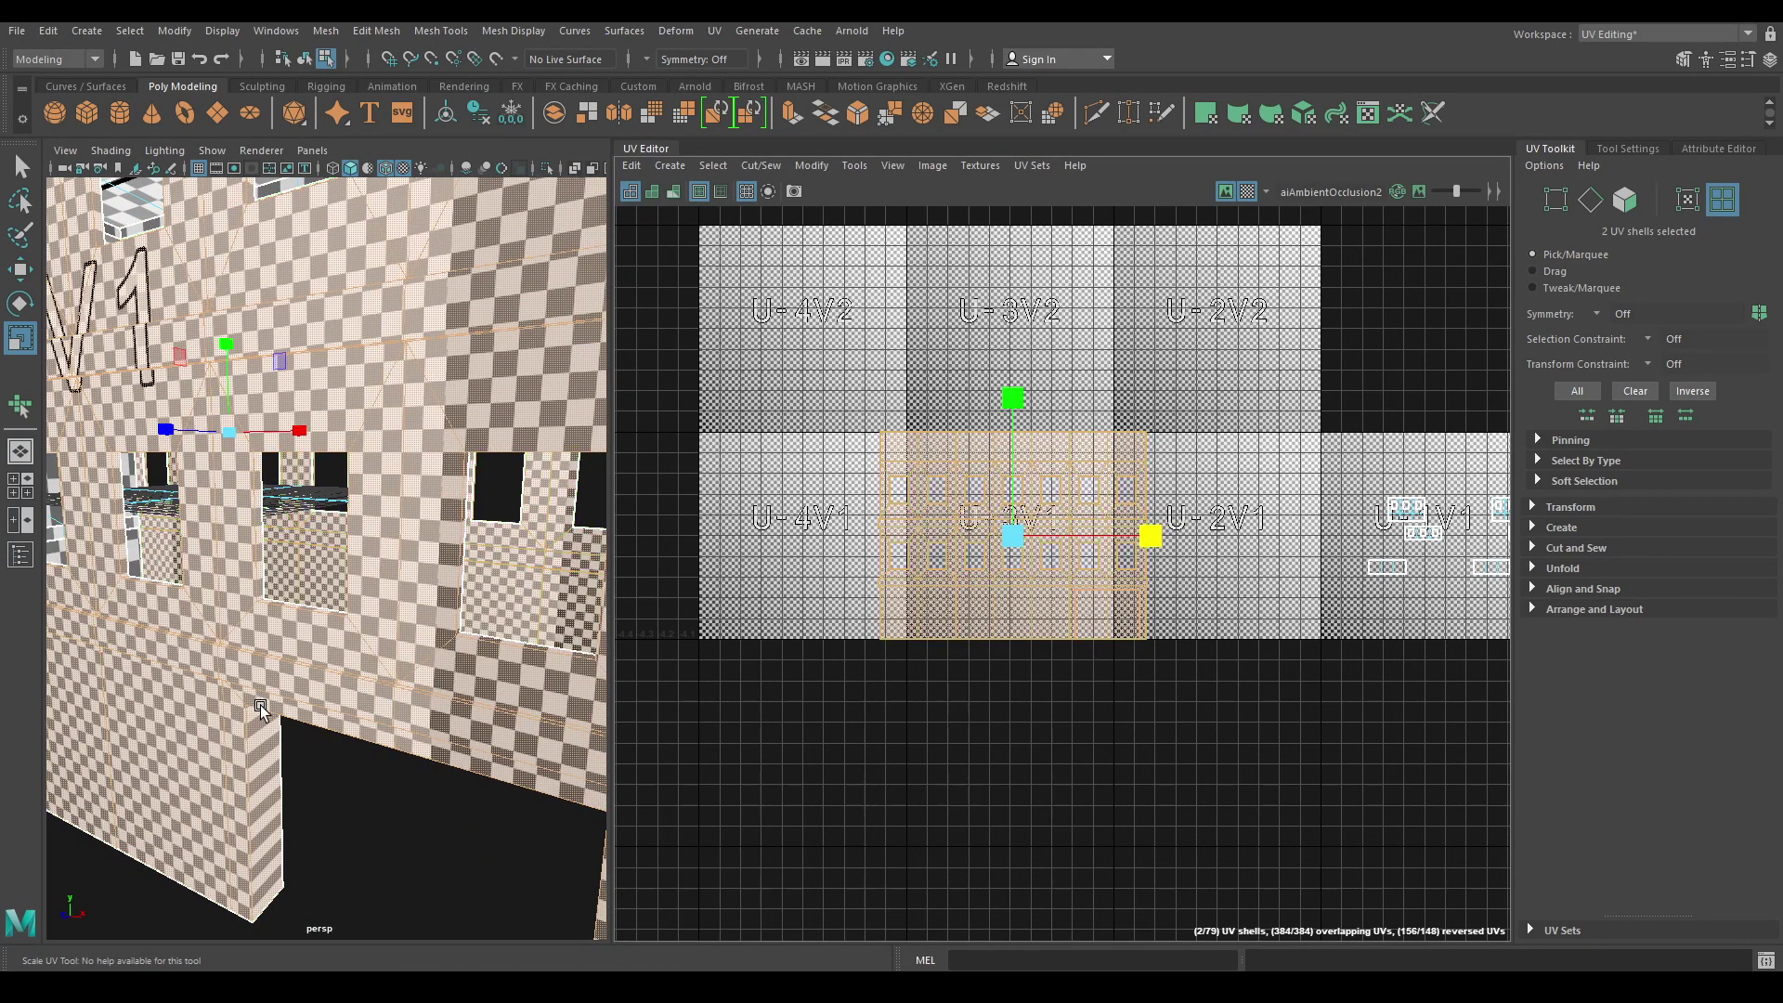
left_click_drag(261, 710, 377, 663, "alt")
scroll(377, 663, "down", 10)
scroll(1114, 712, "down", 1)
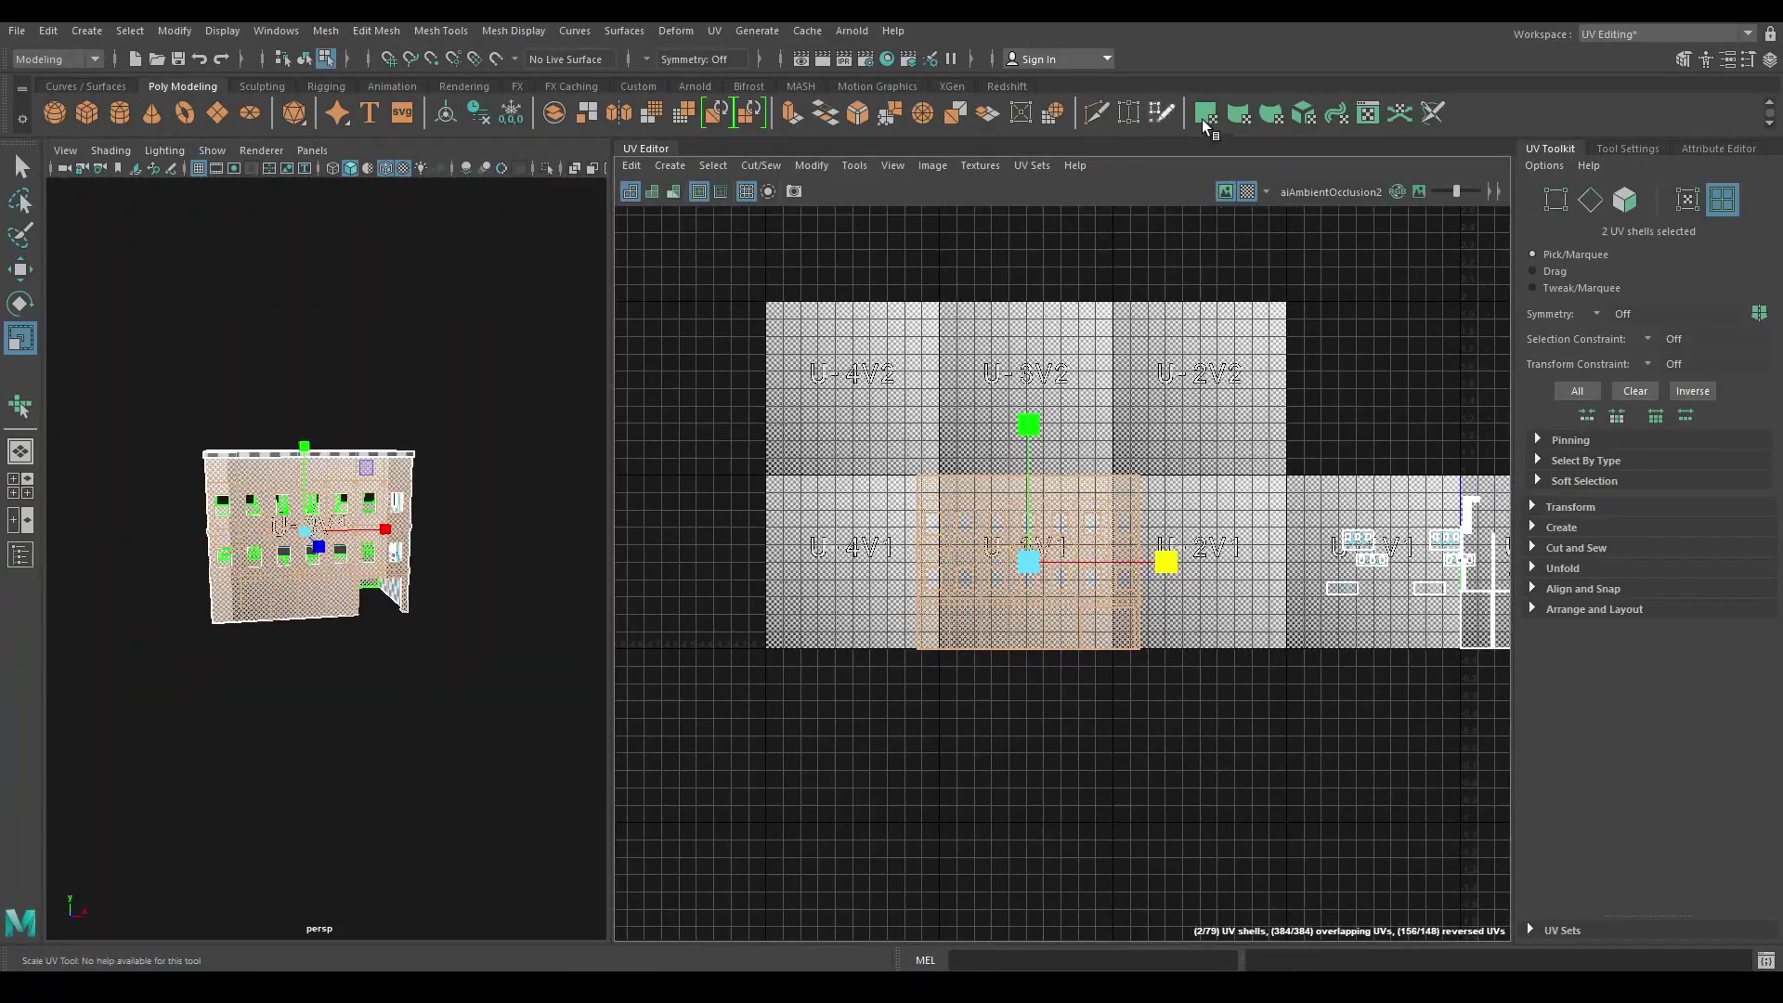
left_click(1246, 190)
Select only one of the overlapping facade shells and move it sideways clear of the shell with the open doorway.
scroll(1106, 637, "up", 3)
right_click_drag(974, 440, 891, 402)
left_click(963, 445)
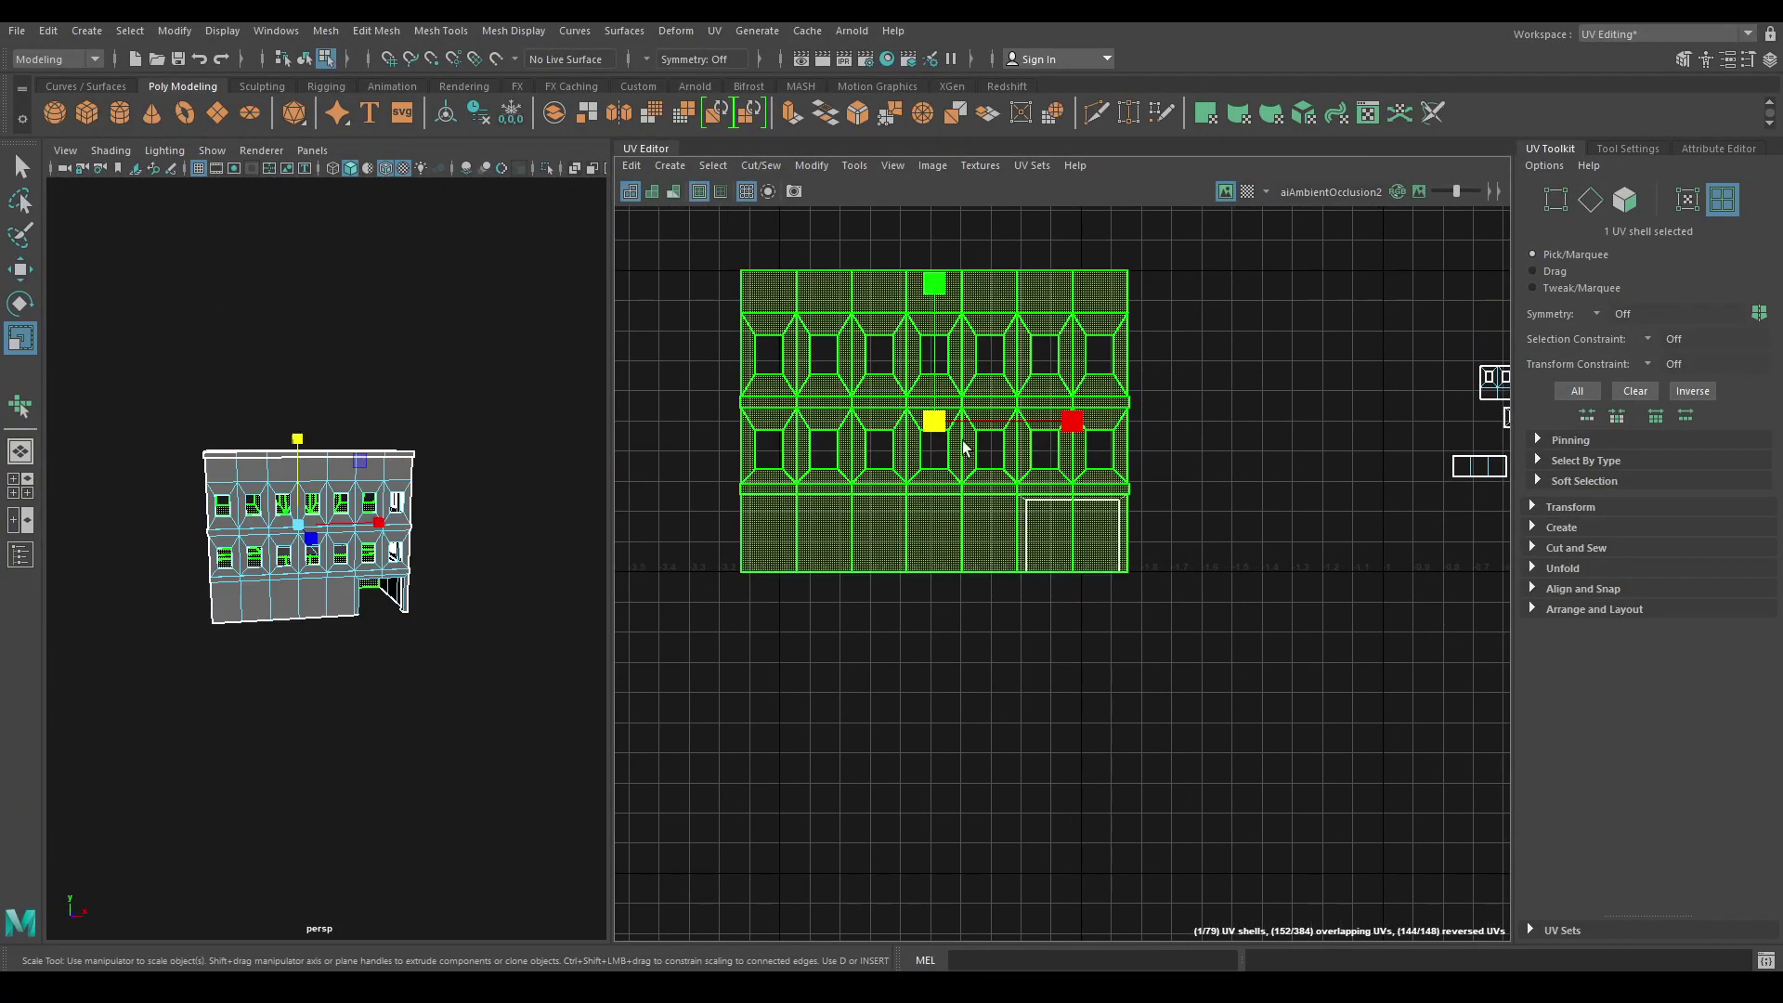
key("w")
left_click_drag(1079, 424, 629, 416)
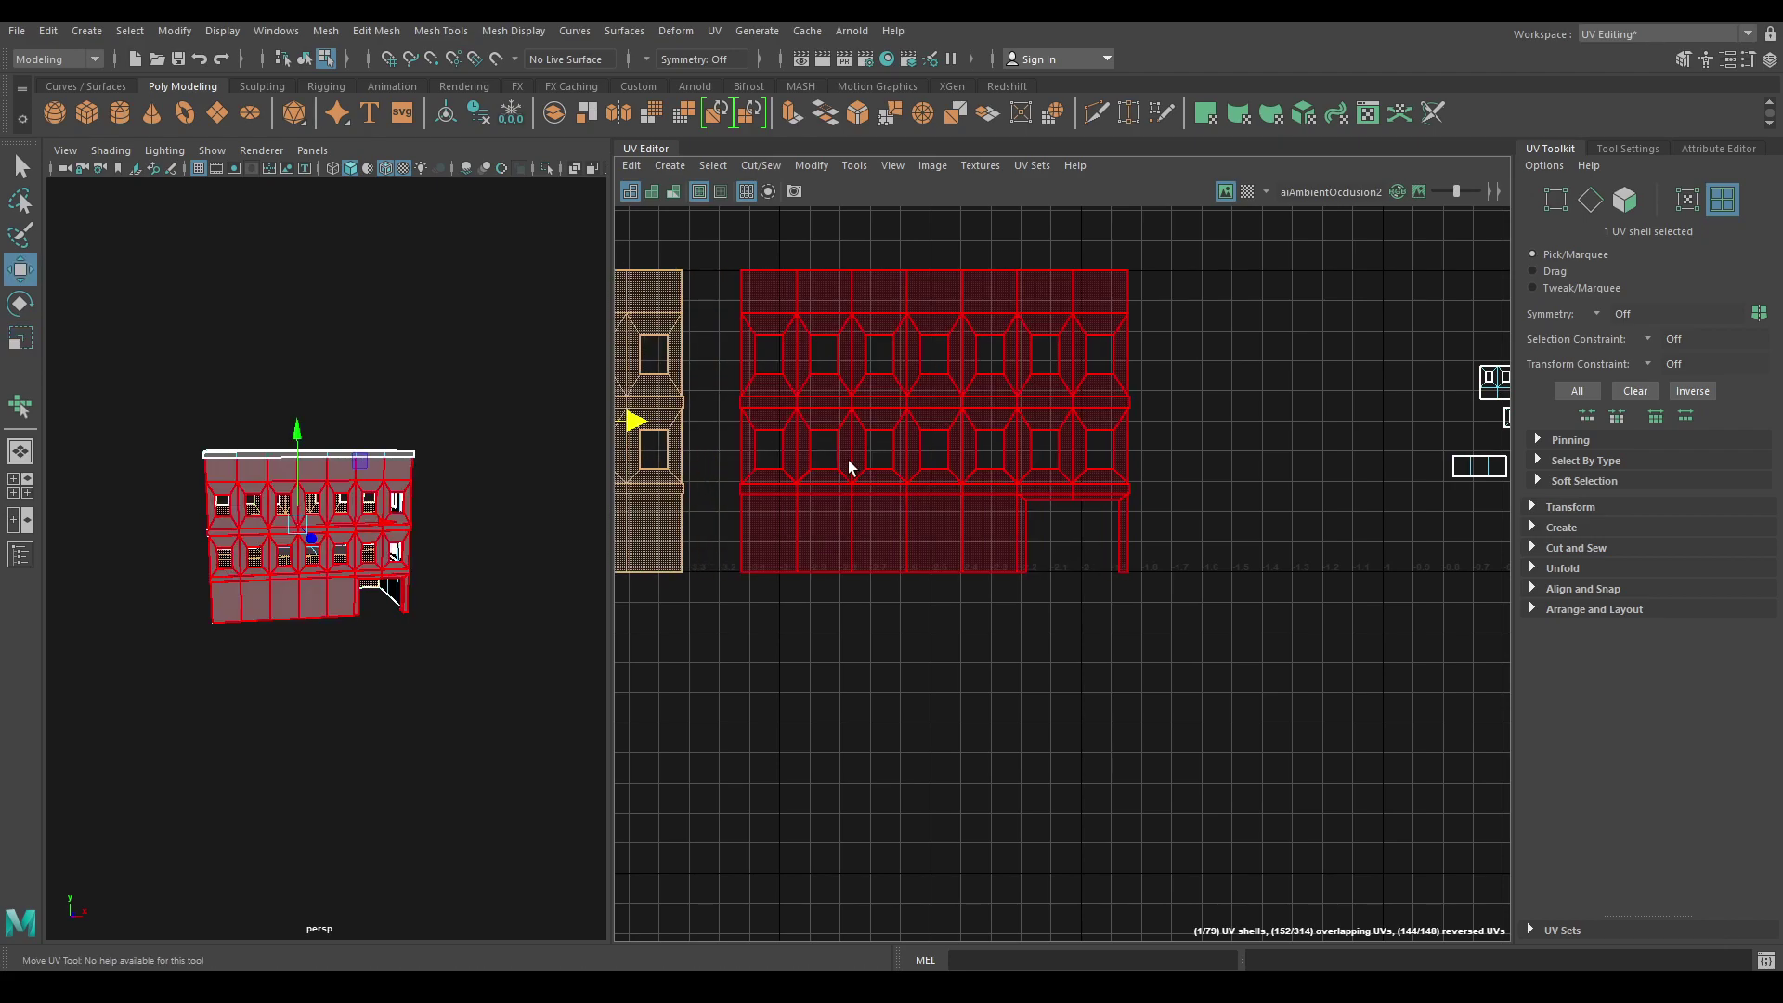
Select the facade shell with the doorway opening and nudge it sideways to separate it from the other long facade.
left_click(884, 471)
left_click_drag(1077, 419, 1117, 418)
right_click_drag(1046, 432, 1425, 821, "alt")
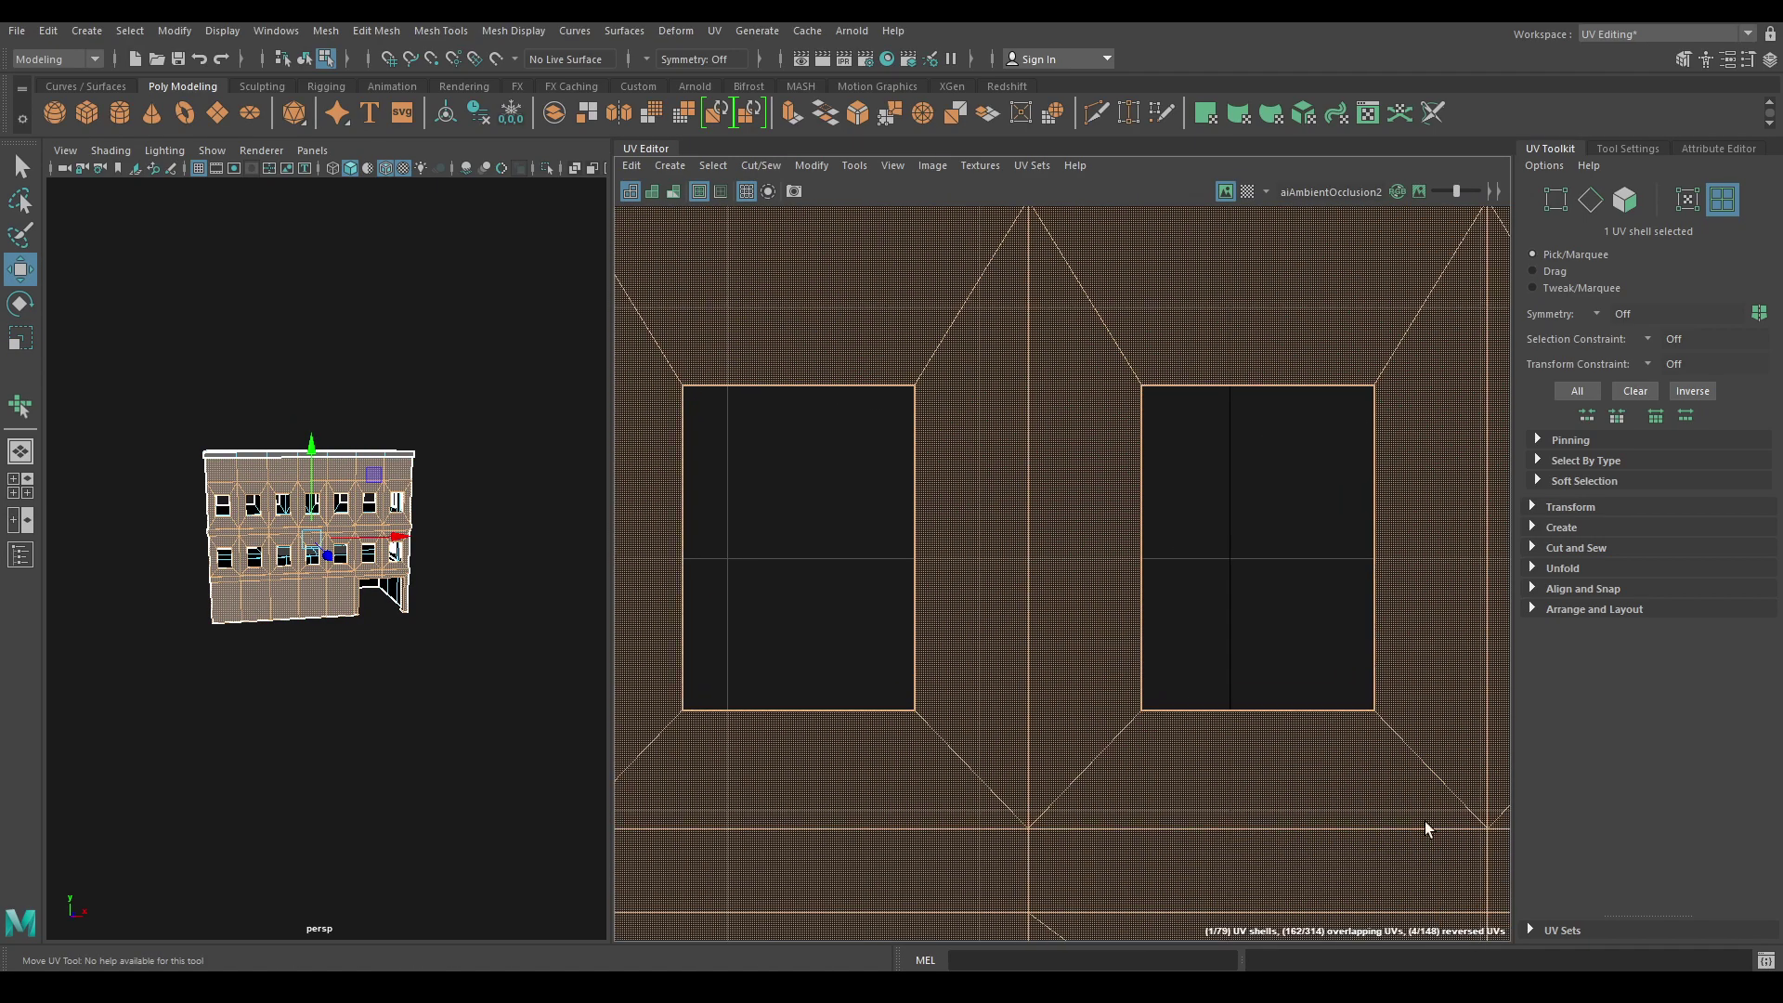
right_click_drag(1145, 413, 1404, 901, "alt")
right_click_drag(1324, 777, 1145, 238, "alt")
Turn the model toward the building's short end wall and switch the 3D view to the side -X view.
left_click_drag(409, 585, 335, 594, "alt")
right_click_drag(335, 591, 421, 788, "alt")
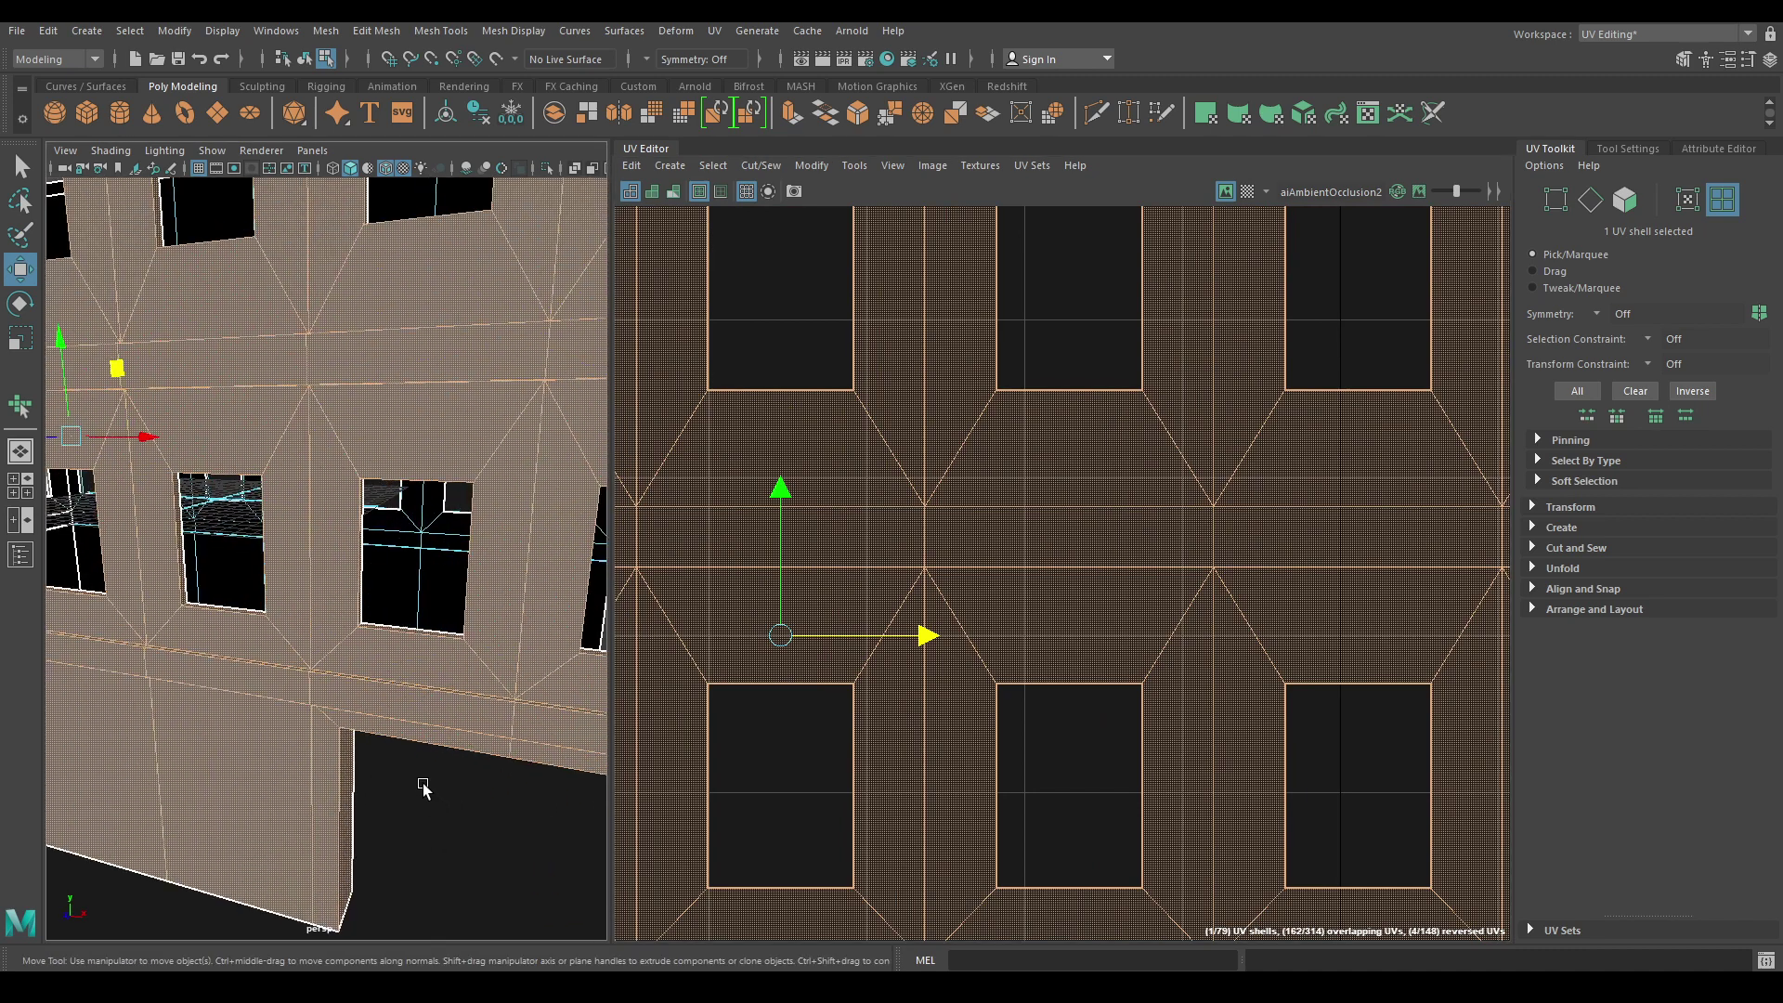
middle_click_drag(422, 788, 398, 788, "alt")
right_click_drag(398, 788, 329, 595, "alt")
left_click_drag(538, 599, 356, 608, "alt")
scroll(399, 548, "up", 3)
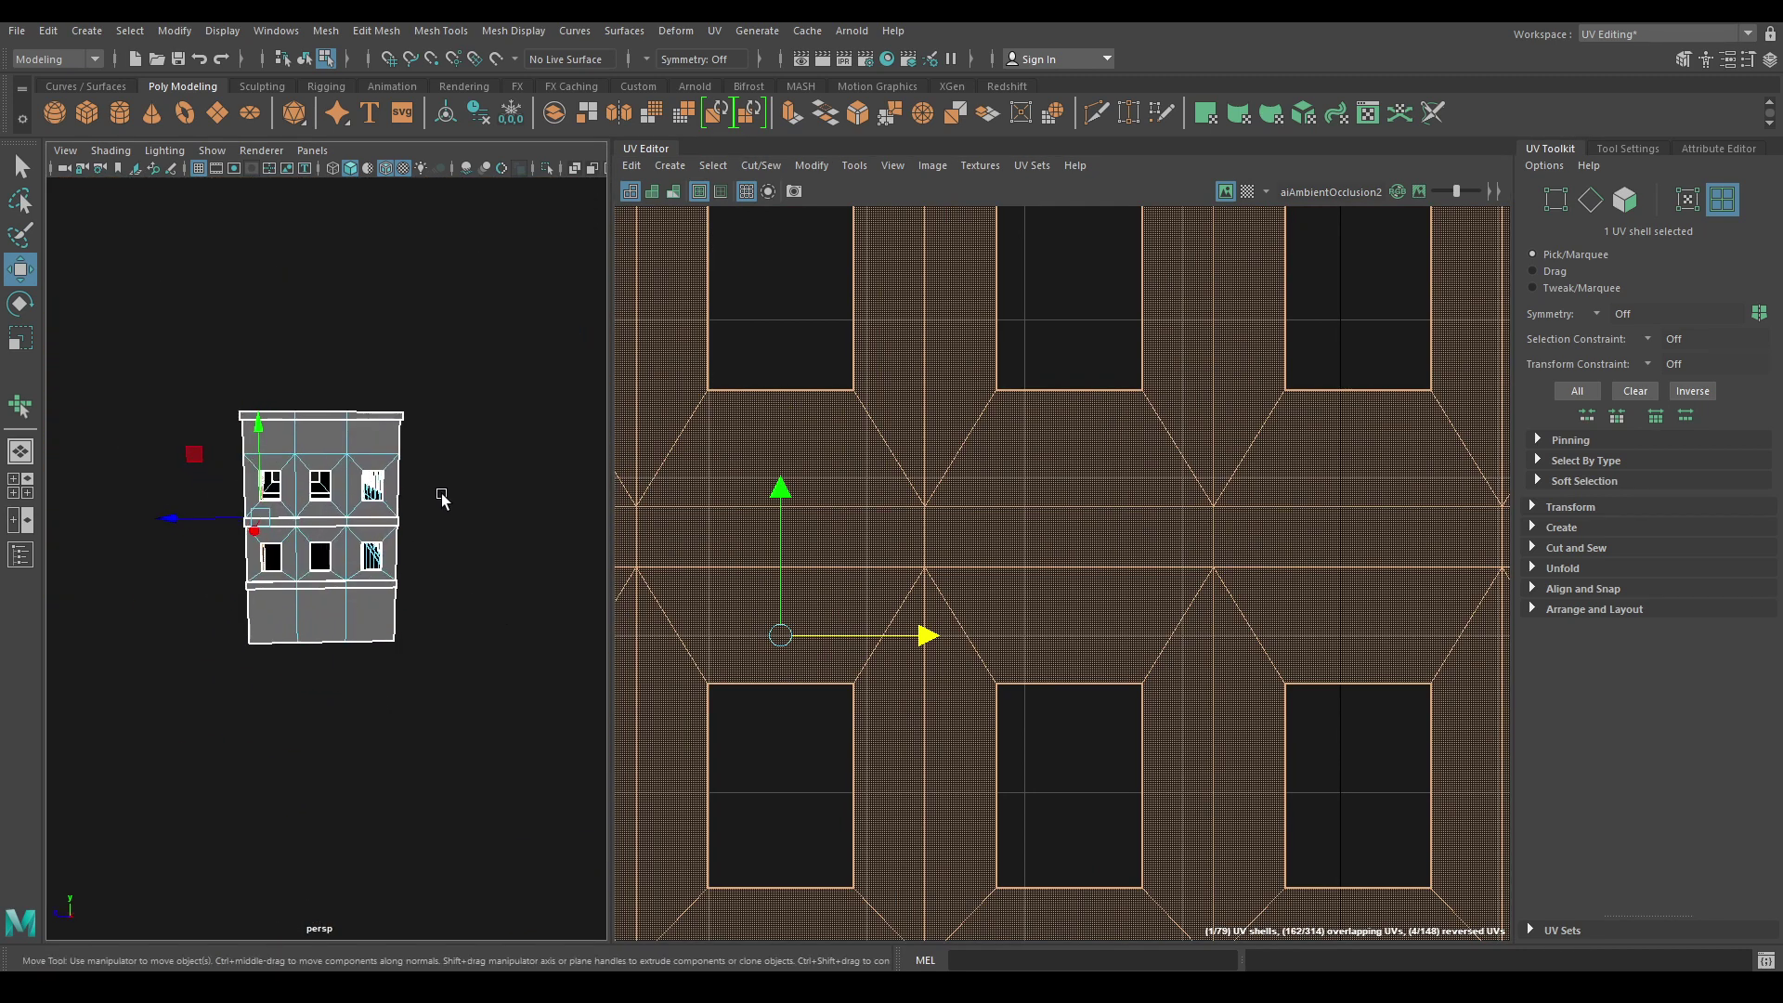
key("space")
left_click_drag(445, 494, 526, 502)
In face mode, select the end wall faces below the roof cornice on both ends, and return to the perspective view.
scroll(528, 492, "up", 7)
right_click_drag(544, 420, 460, 327, "alt")
middle_click_drag(459, 327, 215, 379, "alt")
right_click_drag(359, 271, 355, 323)
middle_click_drag(396, 329, 524, 315, "alt")
left_click(523, 316)
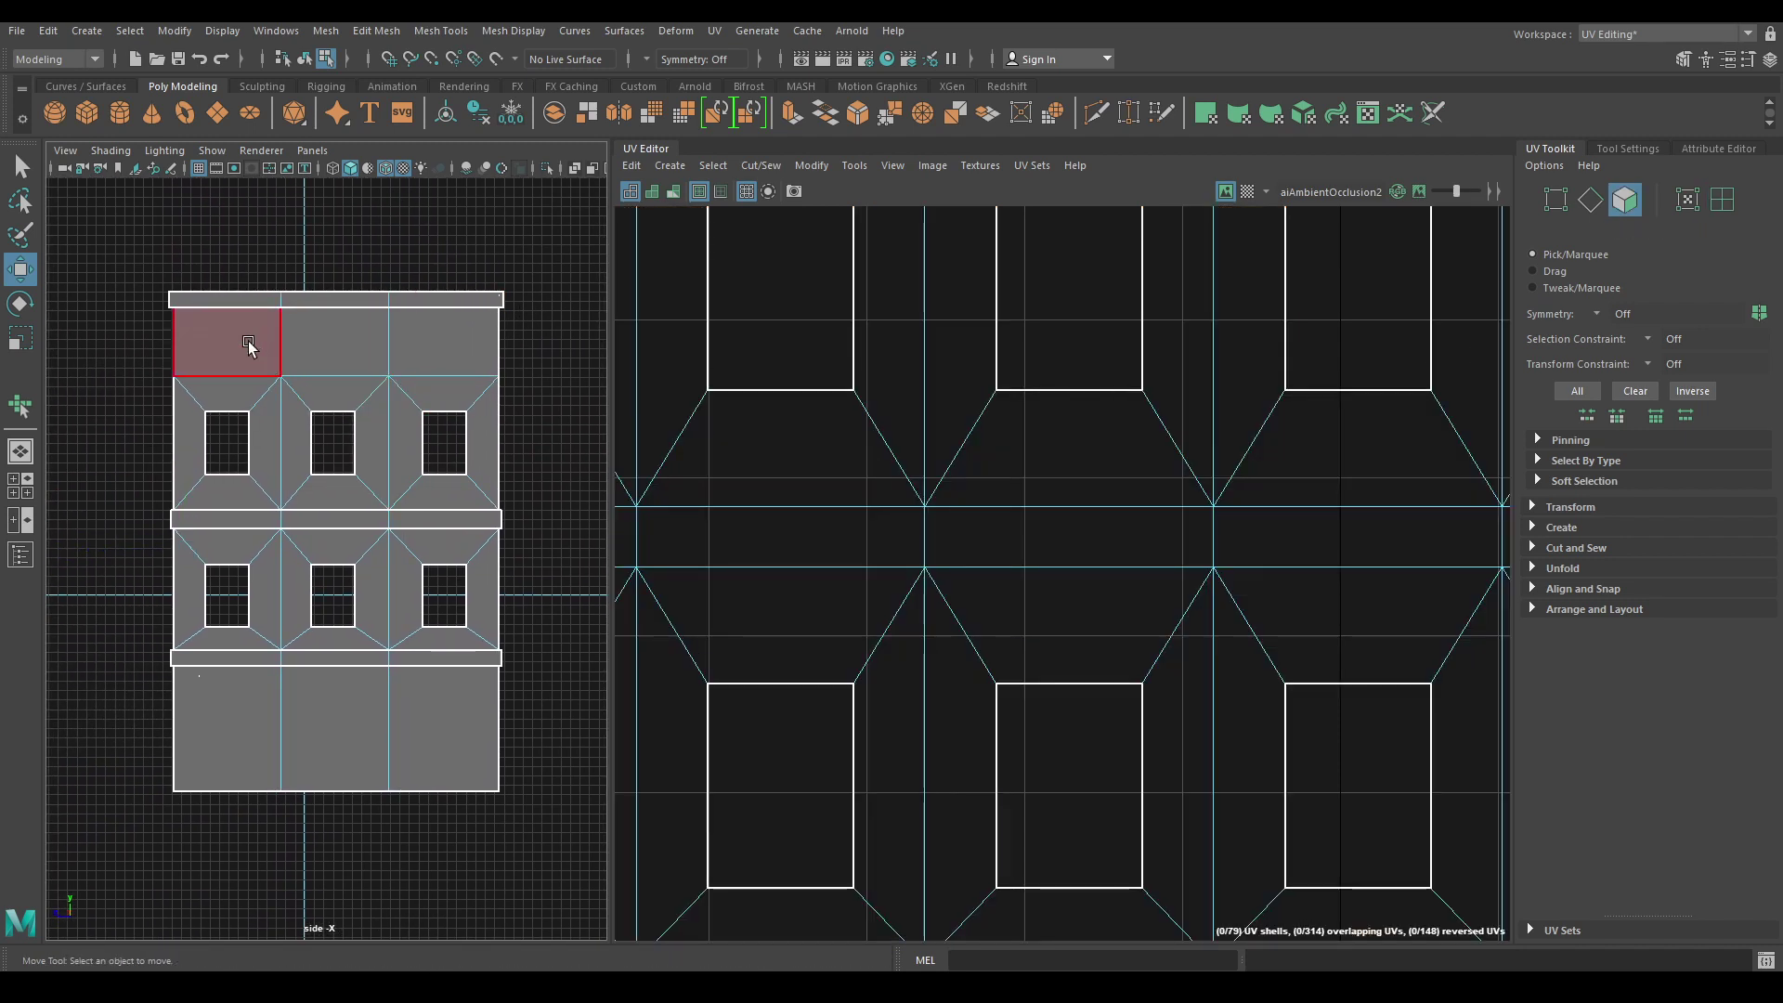
left_click_drag(274, 423, 435, 777)
key("space")
left_click(437, 667)
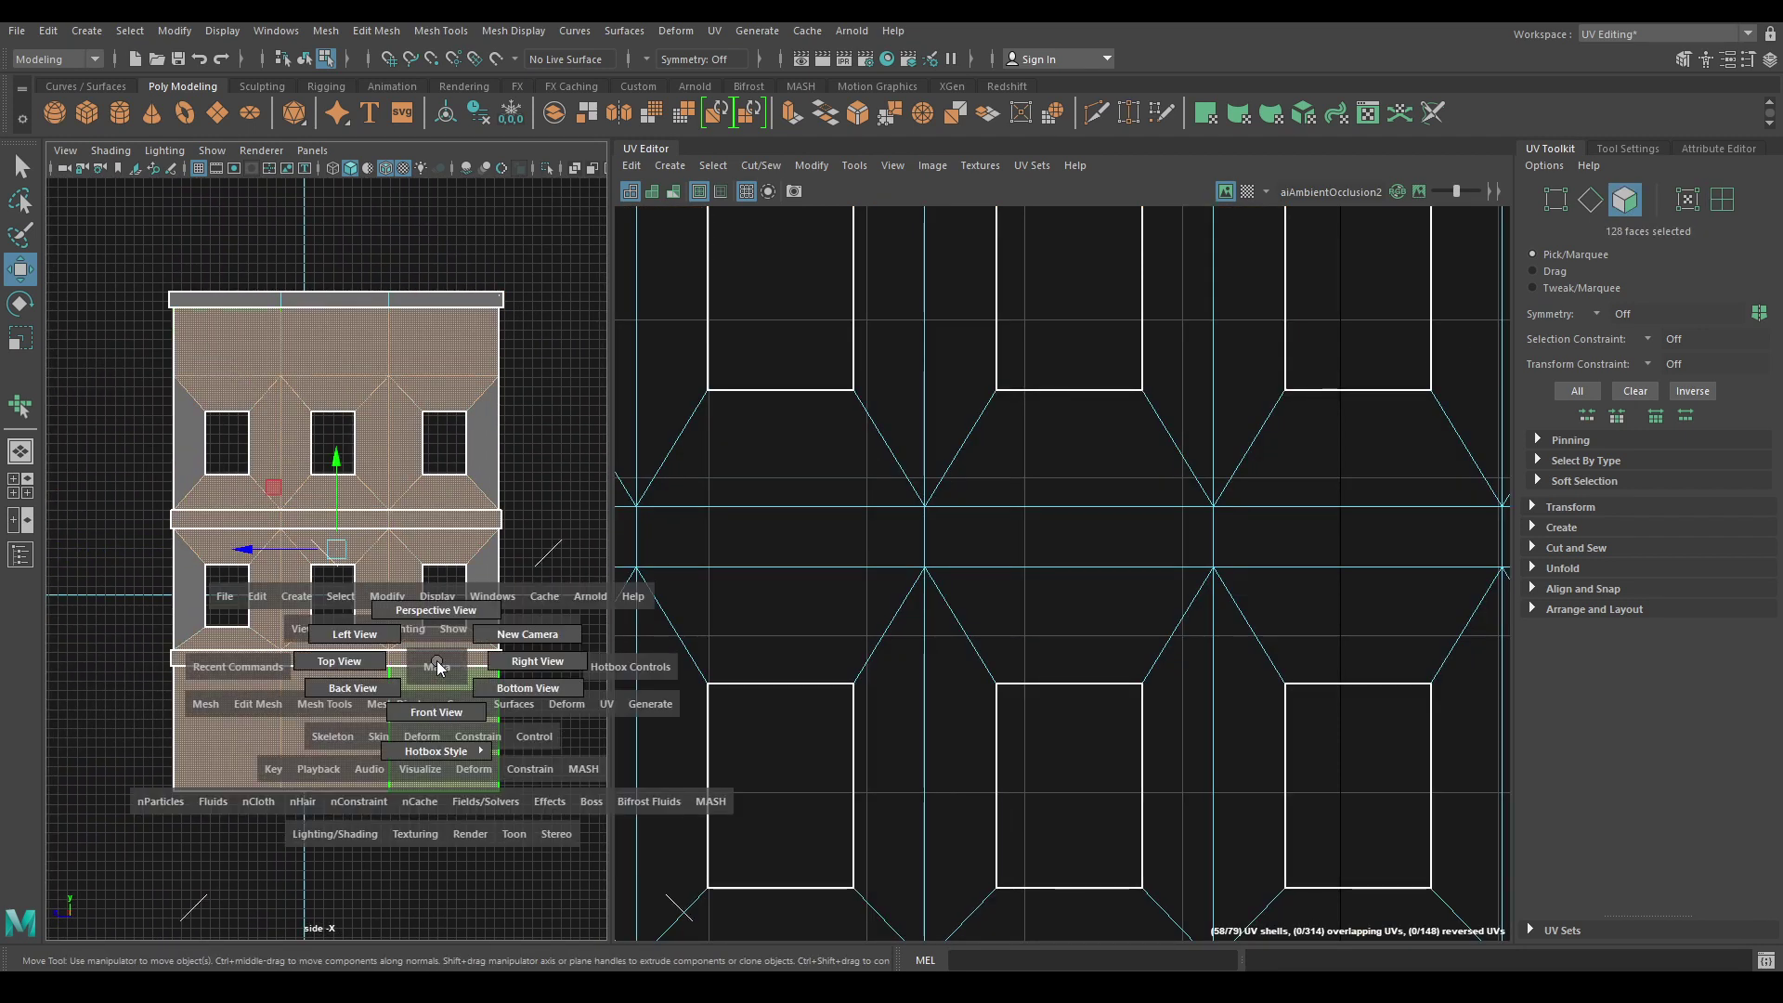
left_click_drag(184, 337, 592, 783)
key("space")
right_click_drag(592, 783, 290, 650, "alt")
left_click_drag(289, 650, 523, 599, "alt")
right_click_drag(523, 599, 462, 852, "alt")
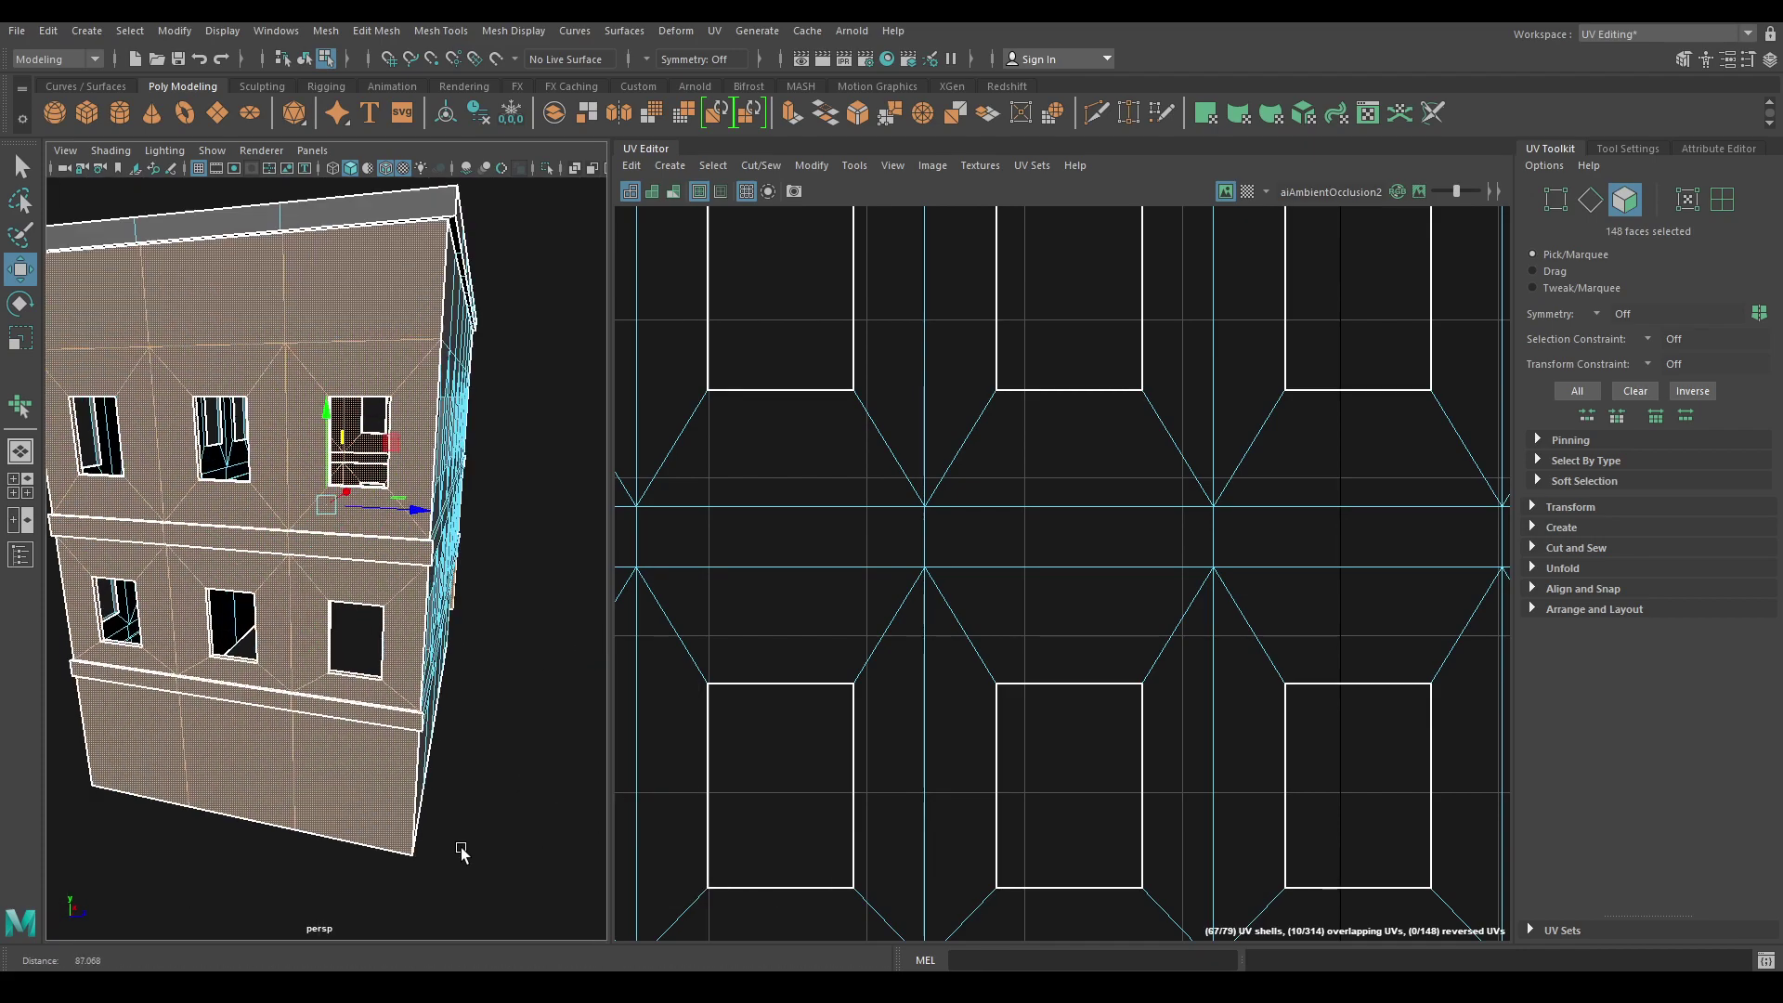
left_click_drag(462, 852, 438, 860, "alt")
Planar-map the selected end wall faces from the X axis with the projection fitted to the bounding box.
right_click_drag(1039, 738, 995, 558, "alt")
scroll(996, 558, "down", 3)
scroll(1029, 479, "down", 2)
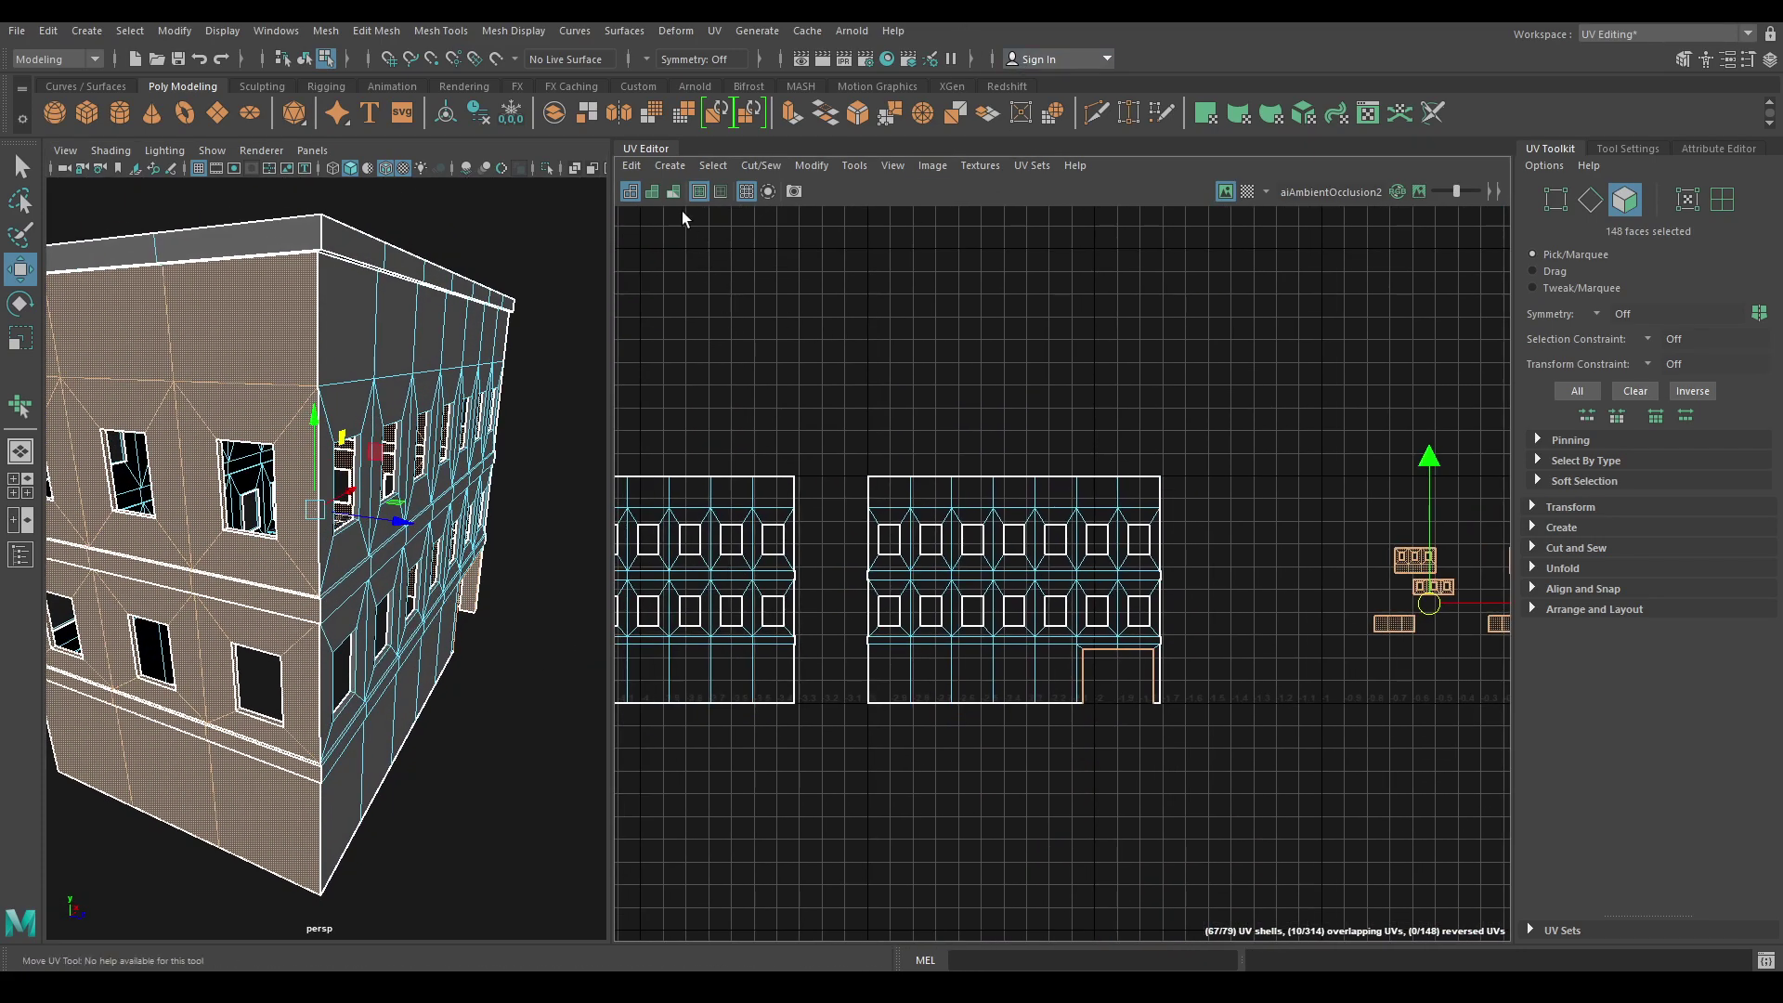
left_click(670, 164)
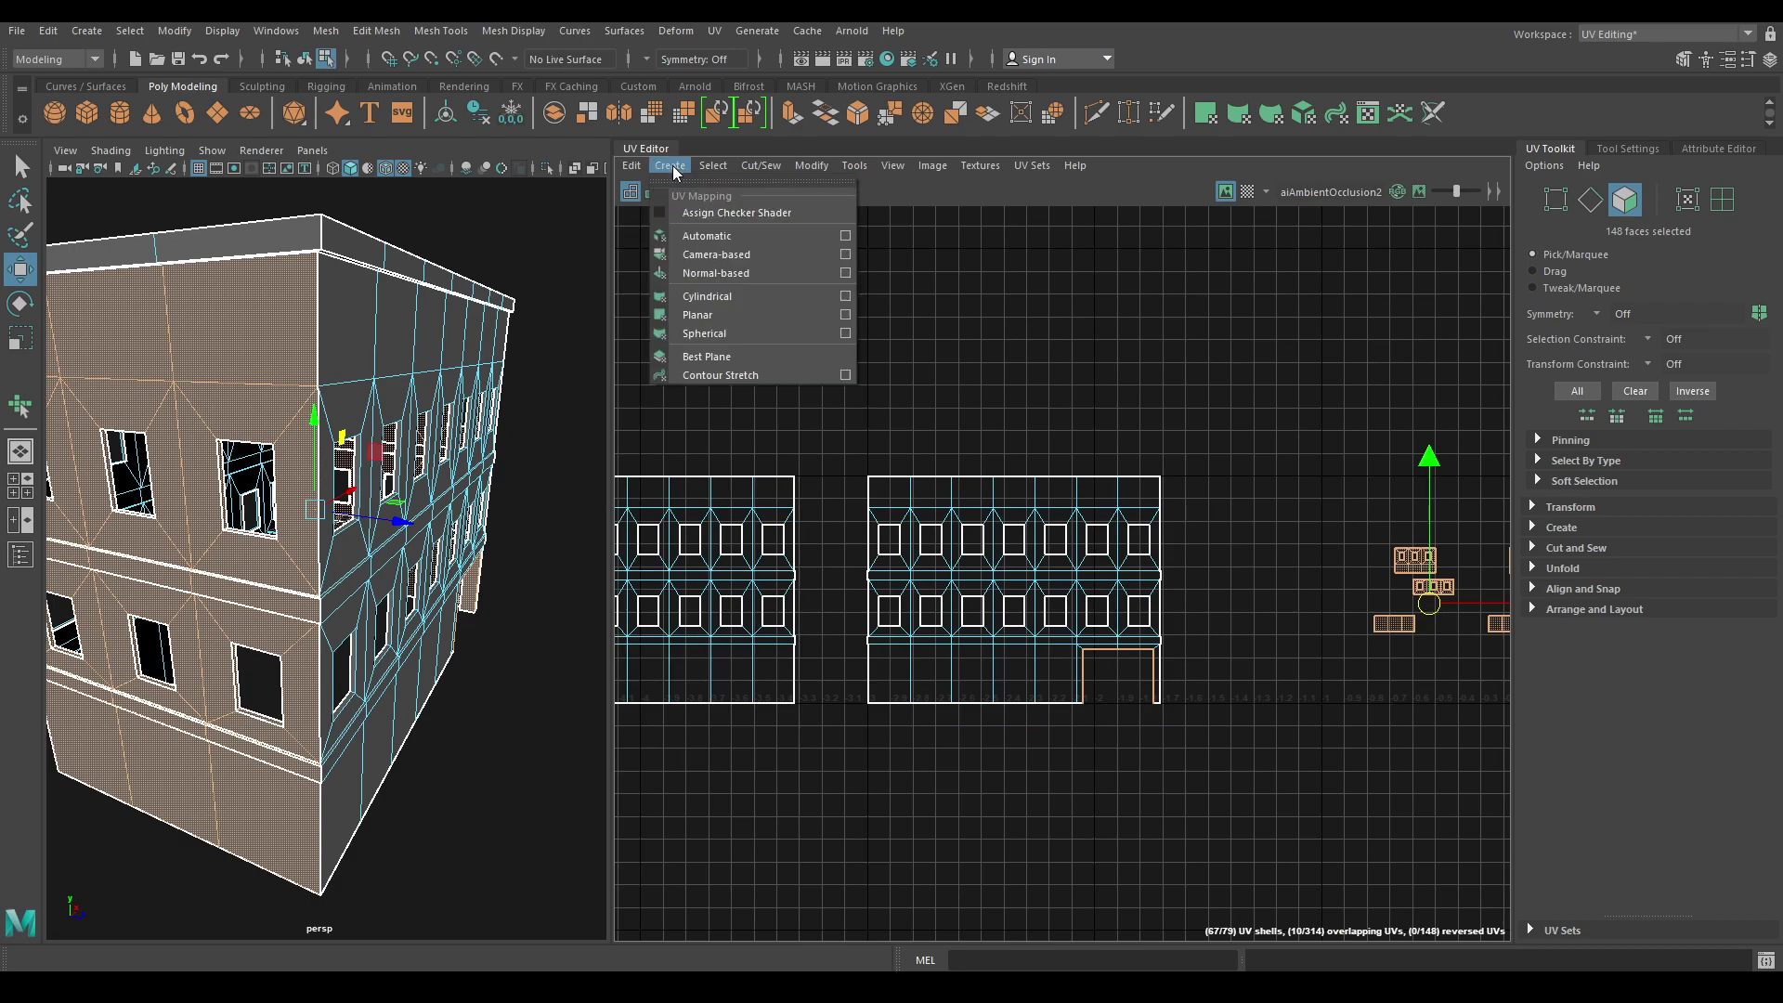
left_click(844, 316)
left_click_drag(399, 539, 645, 563, "alt")
right_click_drag(576, 548, 464, 418, "alt")
left_click_drag(548, 414, 579, 457, "alt")
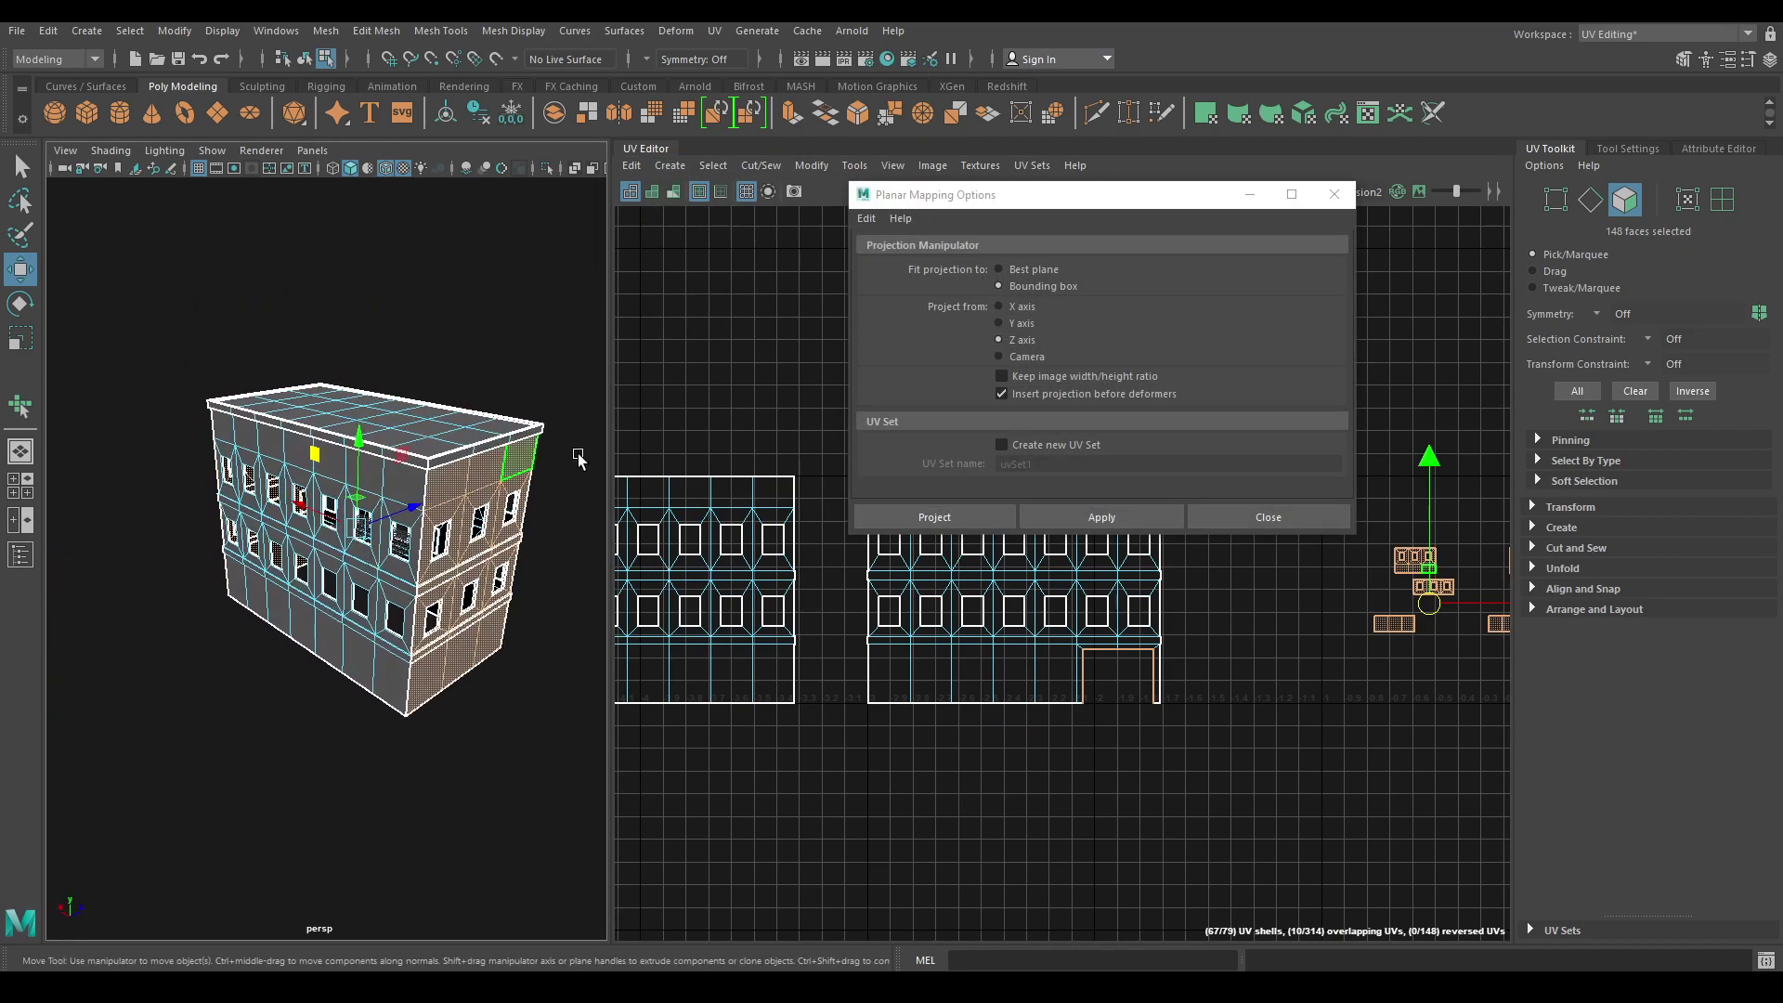
left_click(1011, 307)
left_click(1128, 520)
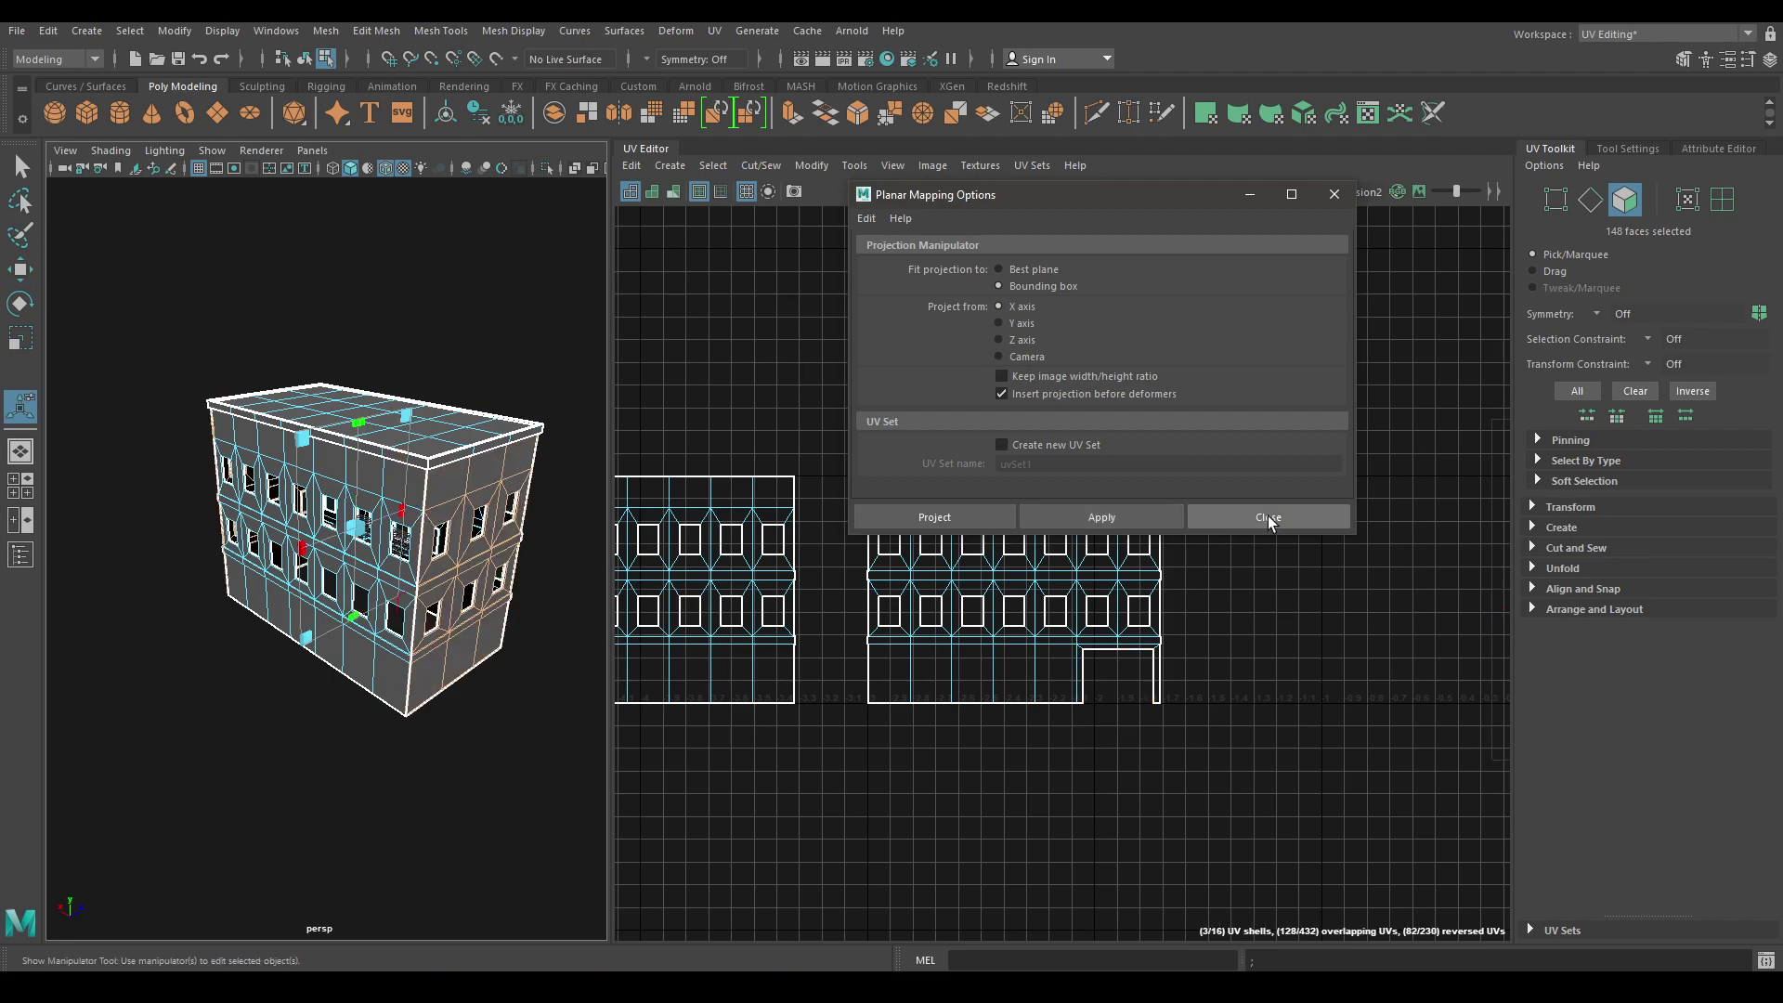
left_click(1268, 515)
Move the projected end wall shells sideways out of the first UV tile, clear of the remaining shells.
key("f")
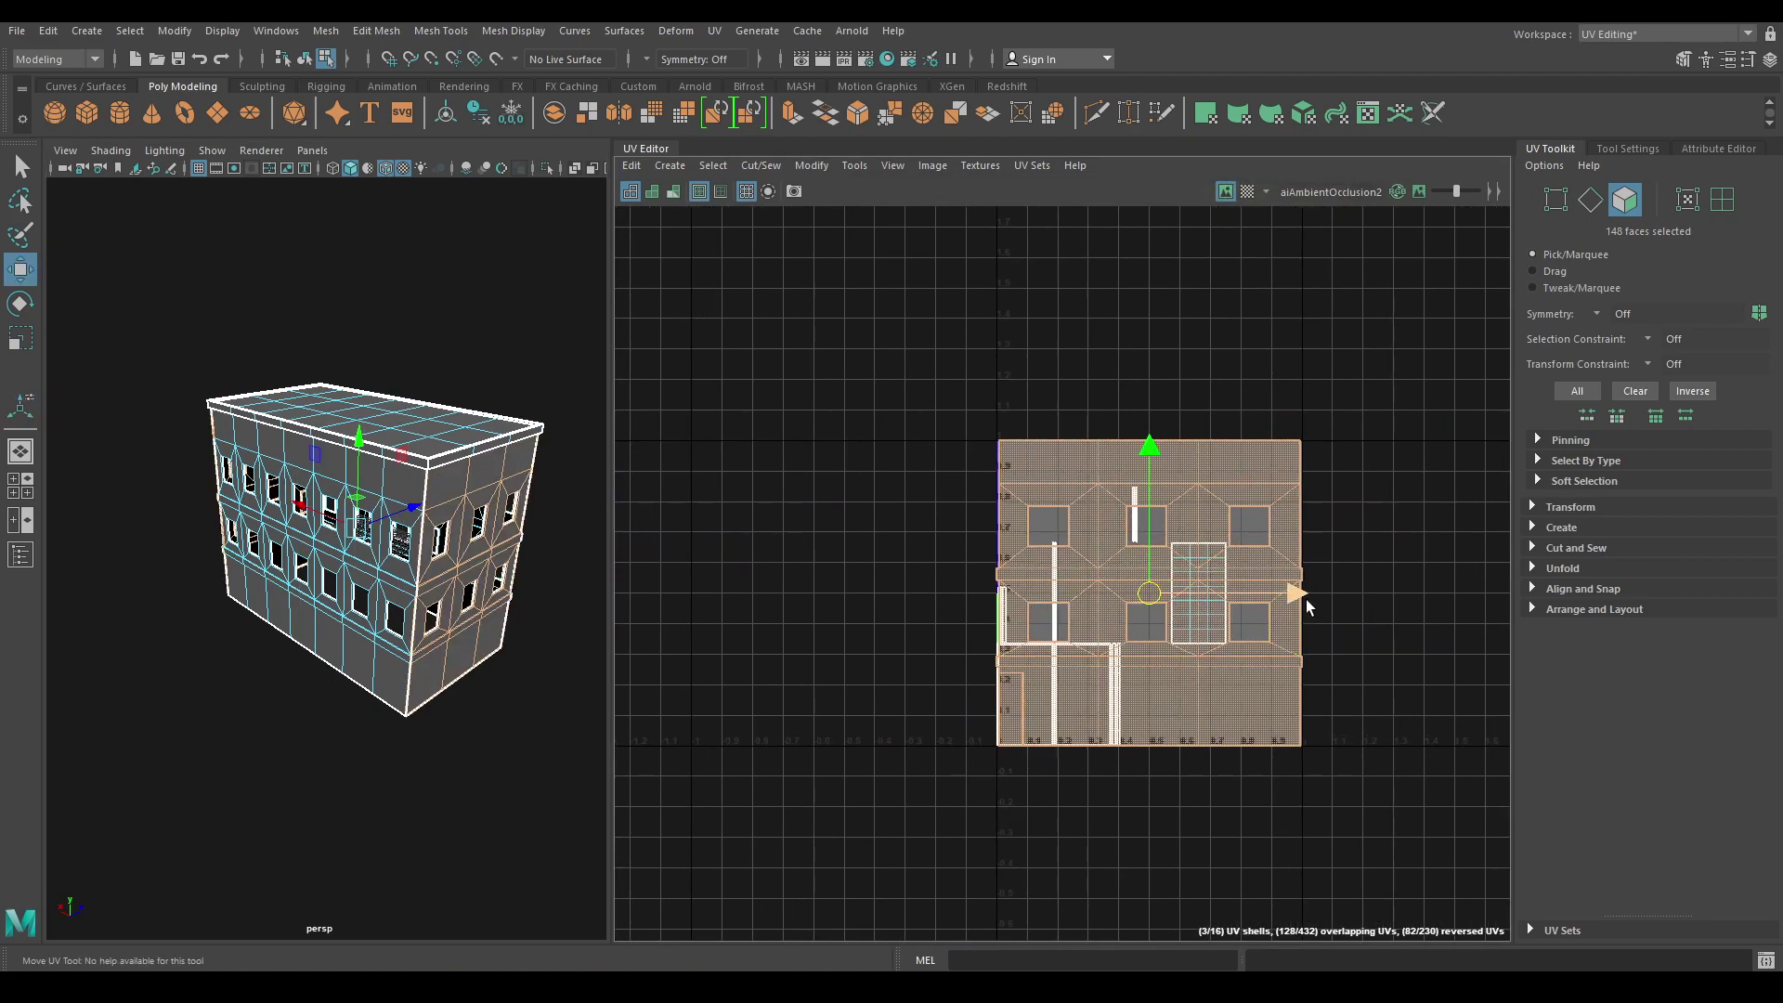
left_click_drag(1300, 596, 1774, 576)
middle_click_drag(1195, 527, 658, 494, "alt")
scroll(669, 494, "up", 2)
scroll(1028, 382, "up", 2)
middle_click_drag(1094, 600, 909, 508, "alt")
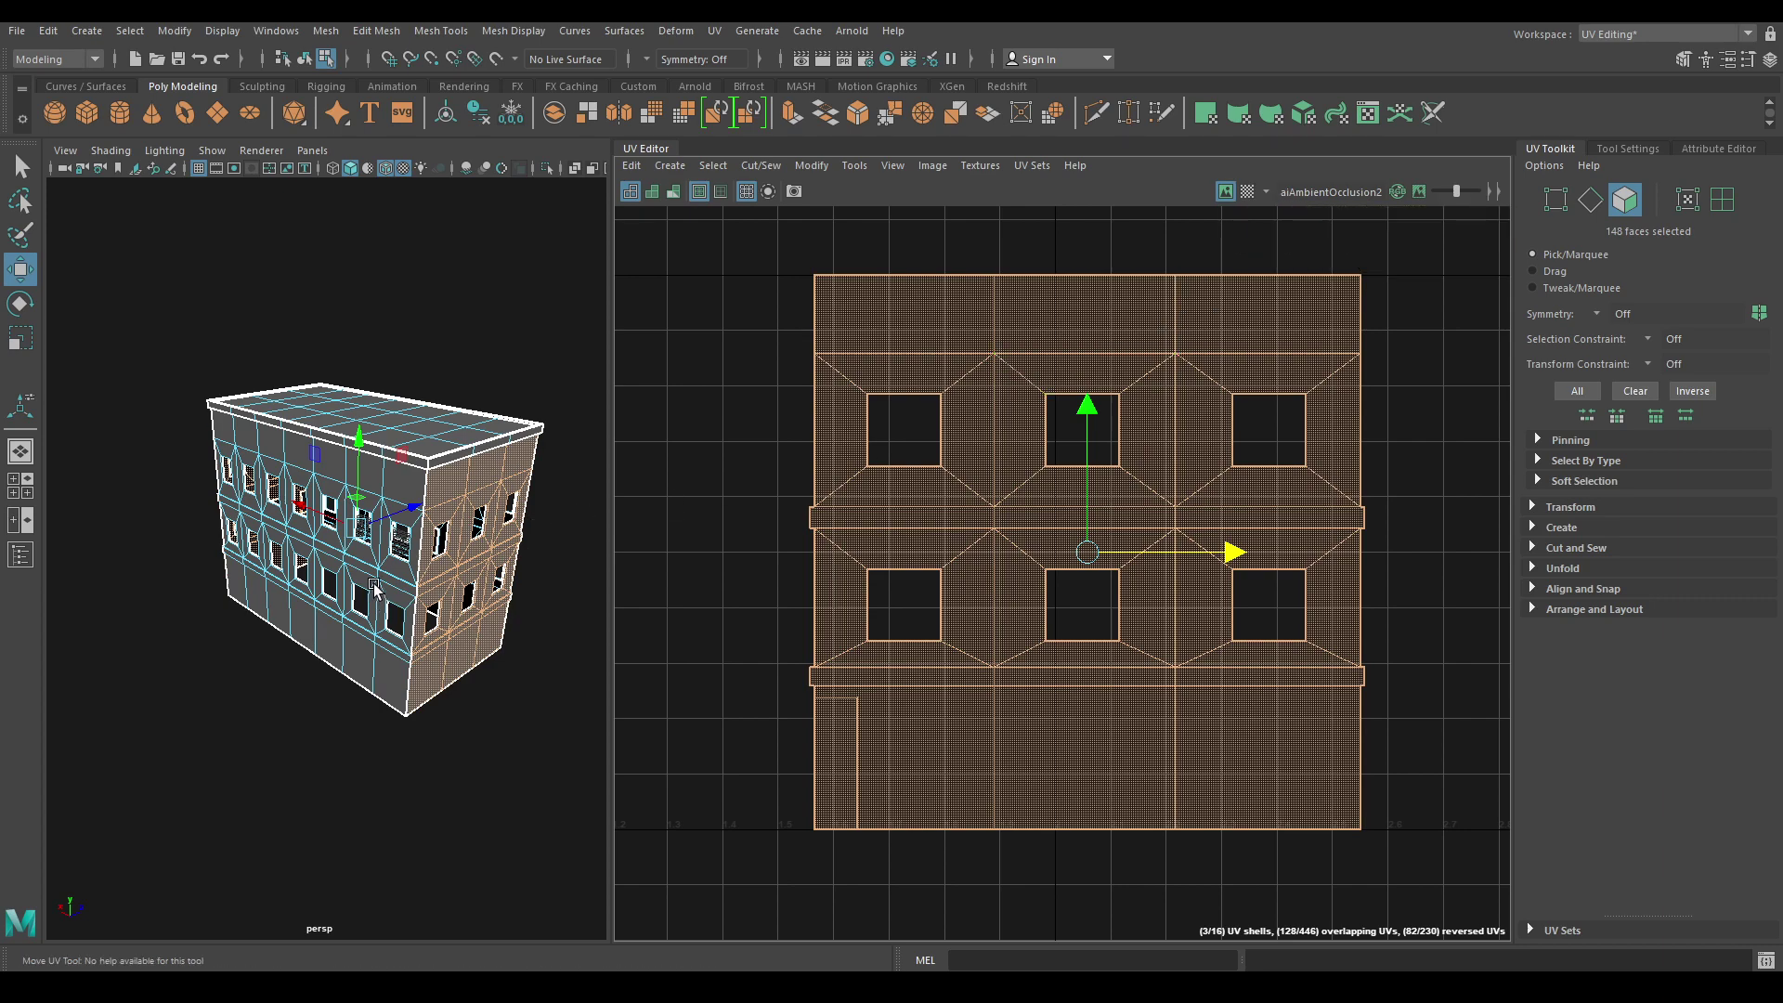
left_click_drag(418, 628, 400, 583, "alt")
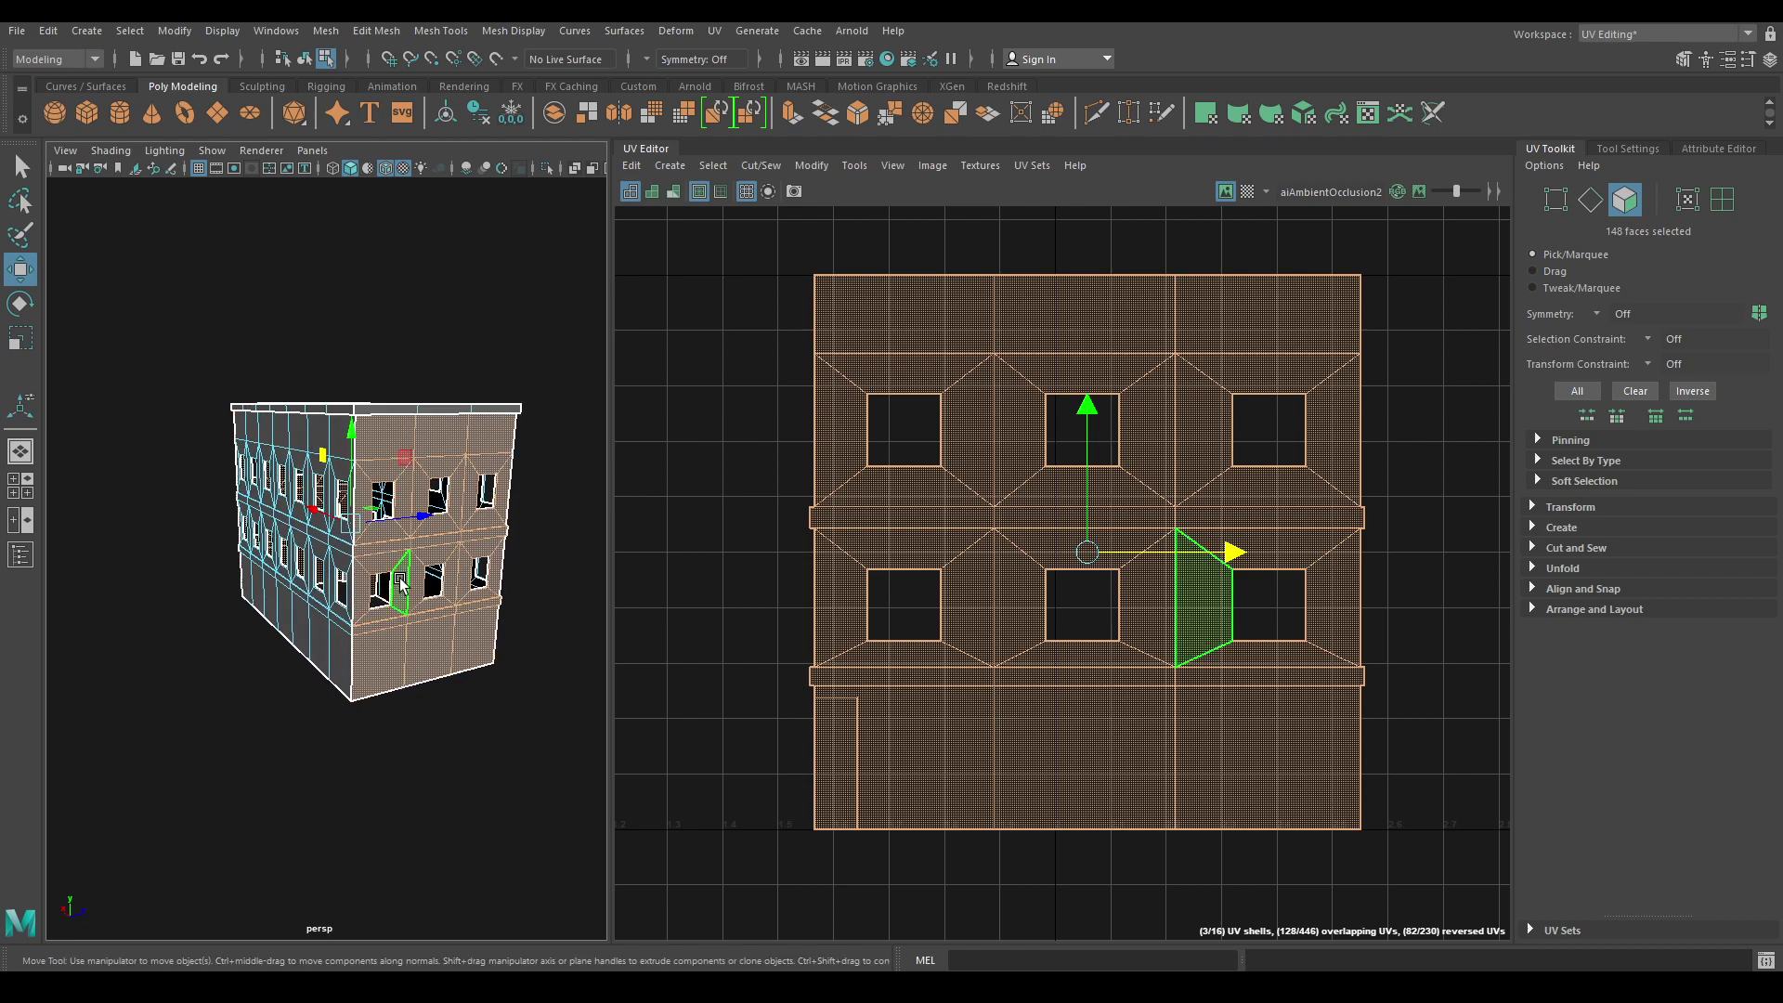
Show the checker texture and shift the end wall shells onto the U3 V1 tile.
right_click_drag(1032, 701, 988, 567, "alt")
middle_click_drag(917, 592, 1772, 632, "alt")
middle_click_drag(849, 616, 1778, 491, "alt")
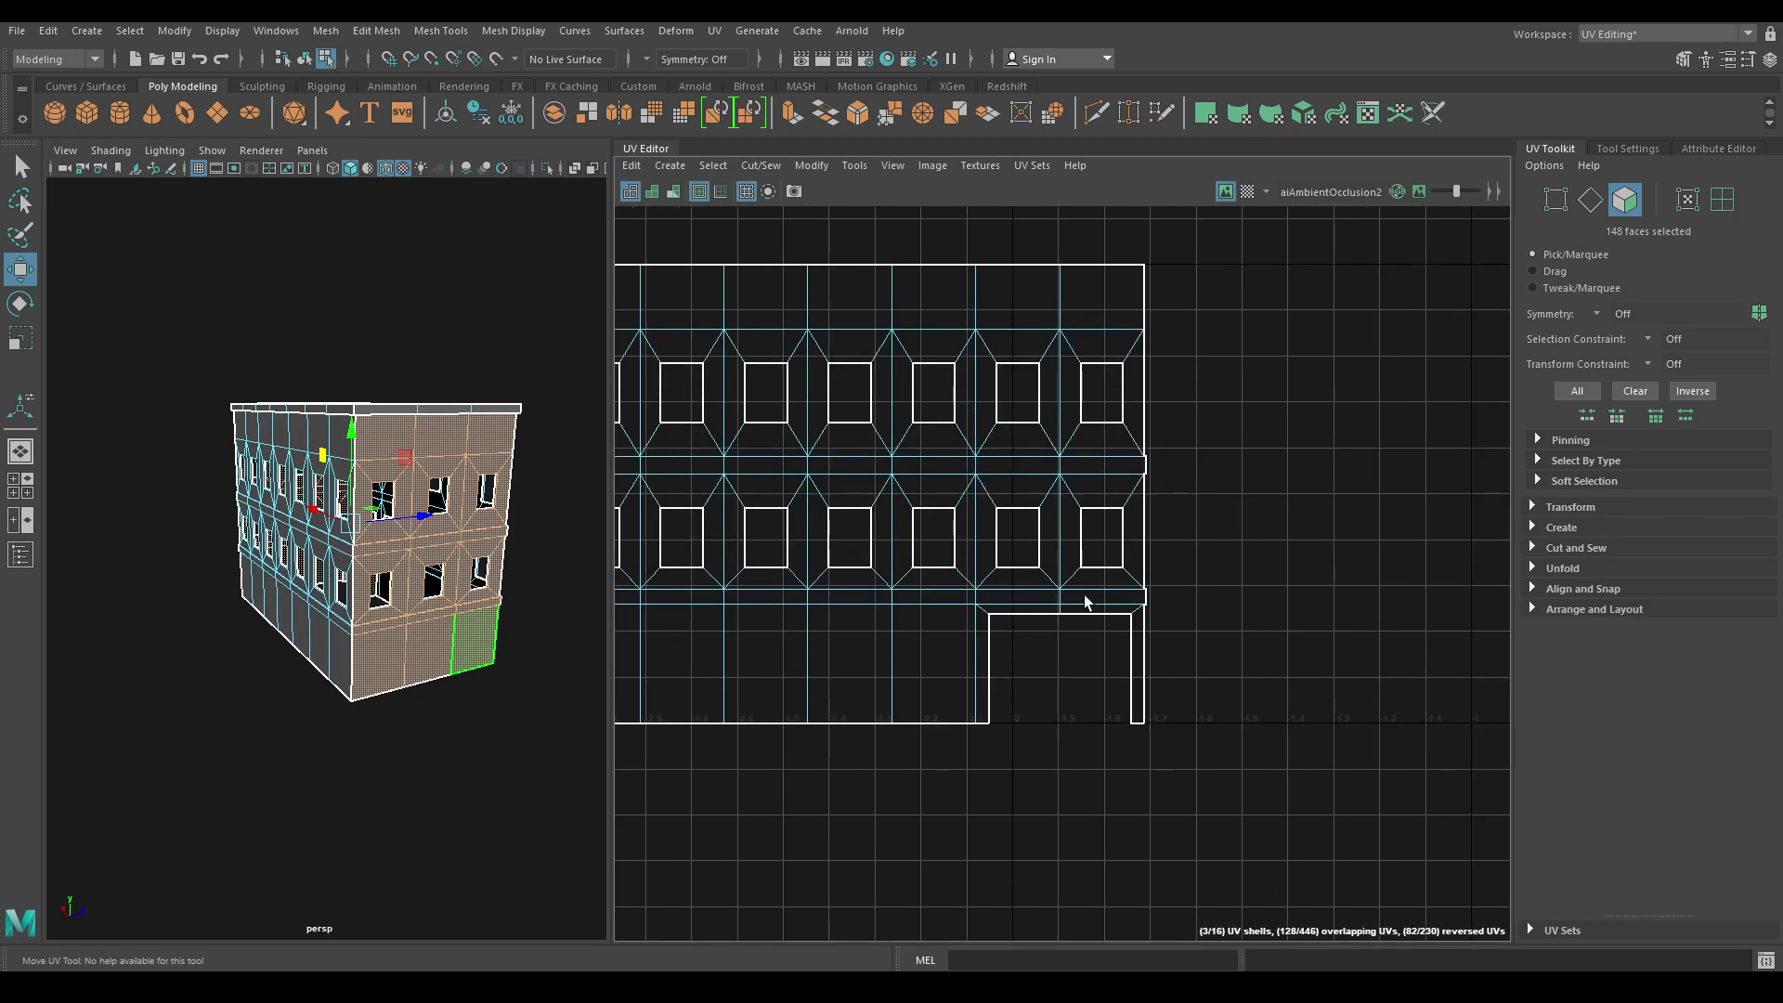
right_click_drag(1189, 656, 1179, 639, "alt")
middle_click_drag(1155, 633, 474, 627, "alt")
scroll(1033, 605, "up", 1)
middle_click_drag(1152, 688, 330, 677, "alt")
middle_click_drag(1067, 532, 483, 543, "alt")
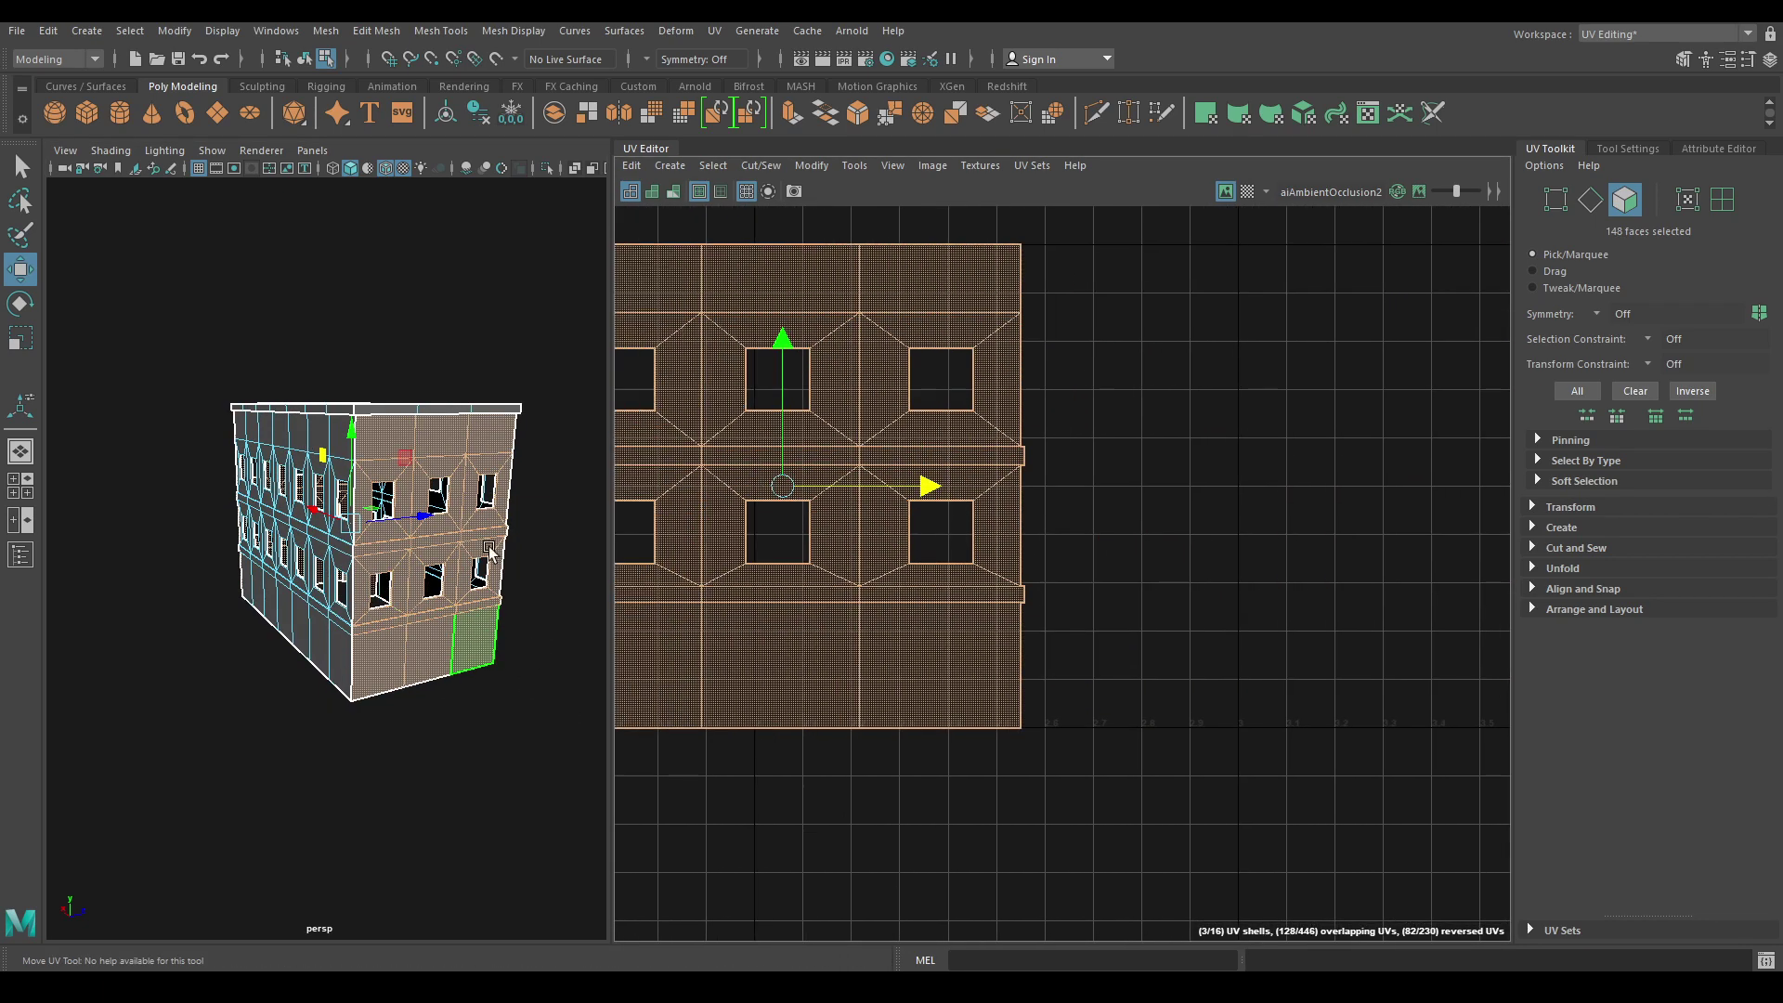
scroll(771, 567, "up", 1)
middle_click_drag(771, 568, 1111, 577, "alt")
left_click(1248, 192)
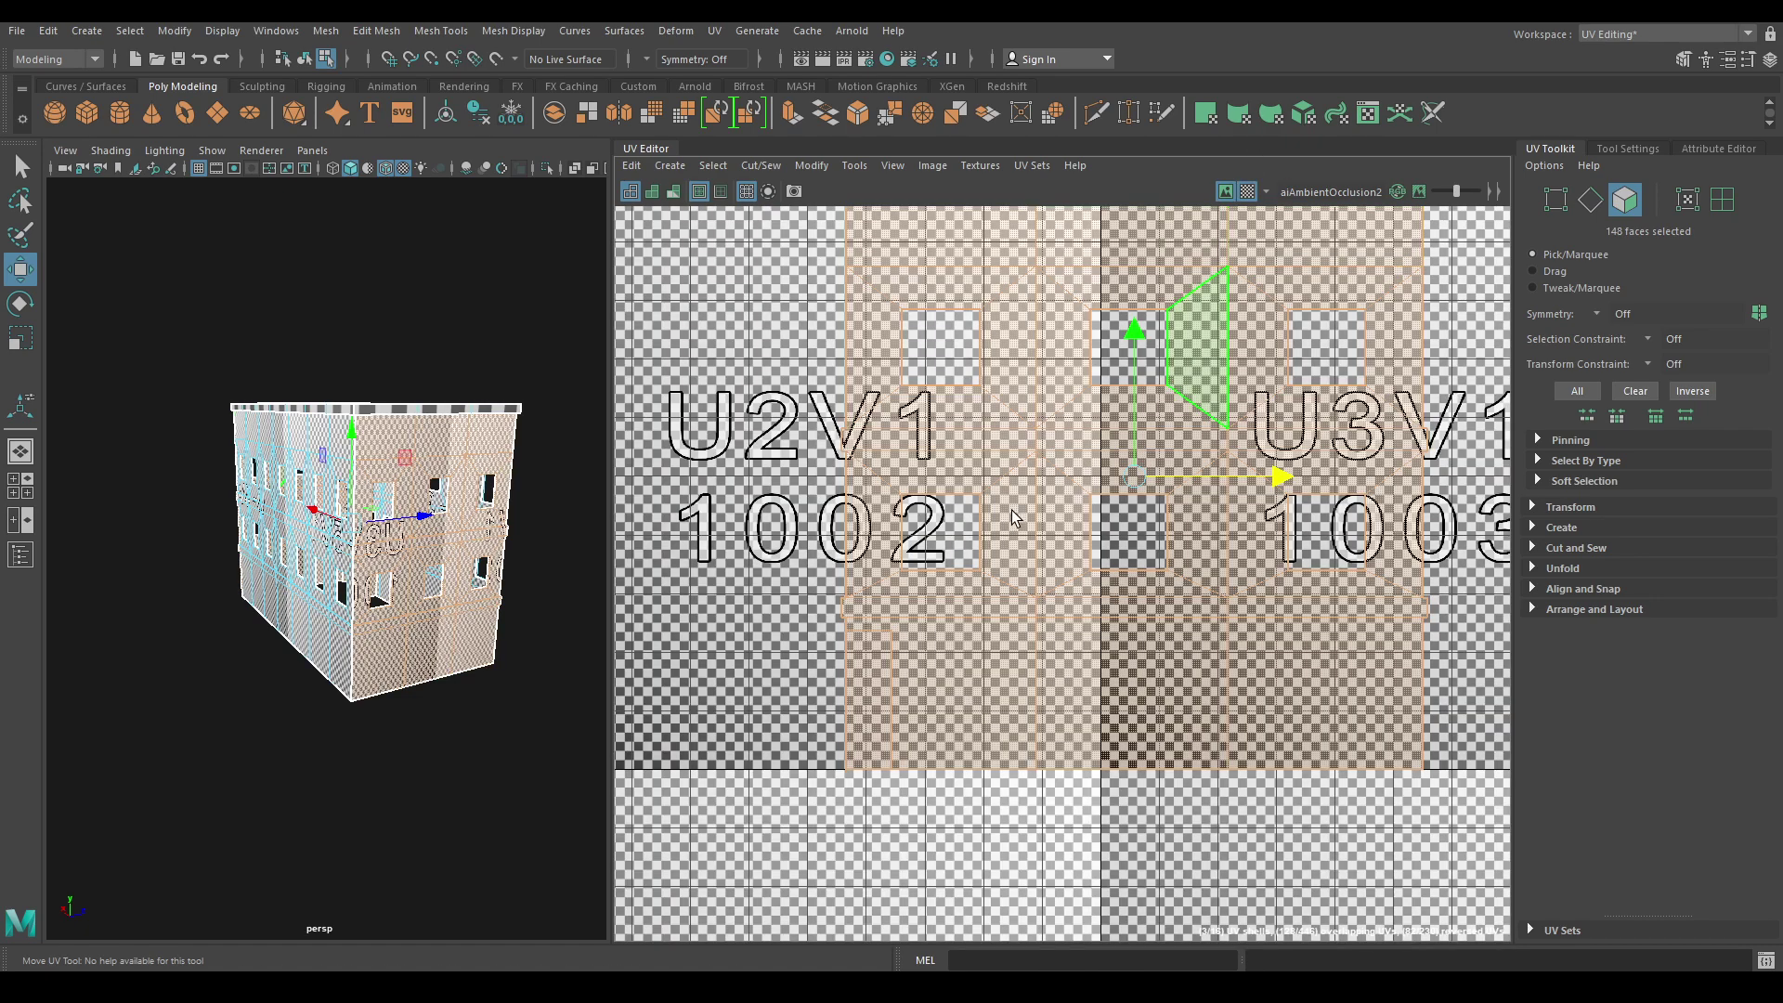
scroll(1031, 483, "down", 2)
middle_click_drag(1052, 448, 1002, 536, "alt")
left_click_drag(989, 501, 1199, 501)
Scale the end wall shells along V to about 1.5 times their height to even out the checkers, and hide the checker texture.
left_click_drag(422, 517, 452, 517, "alt")
right_click_drag(452, 517, 493, 677, "alt")
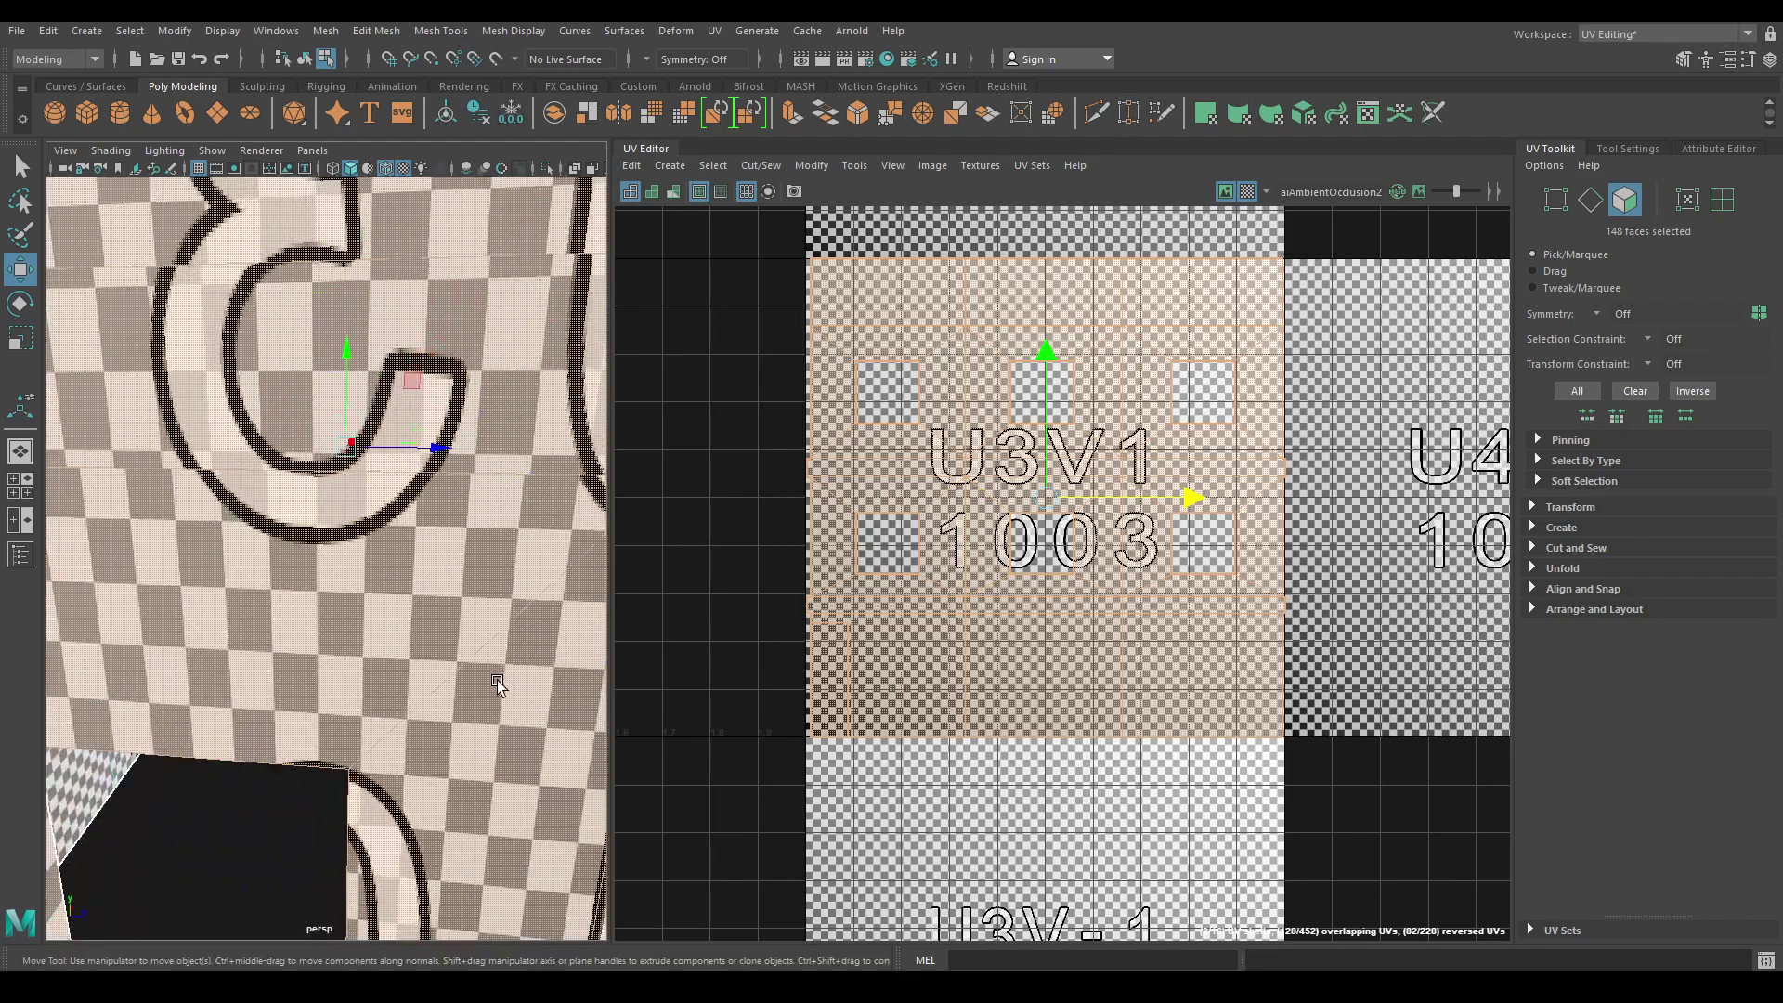
left_click_drag(486, 662, 510, 644, "alt")
right_click_drag(510, 645, 413, 557, "alt")
middle_click_drag(1112, 500, 1137, 537, "alt")
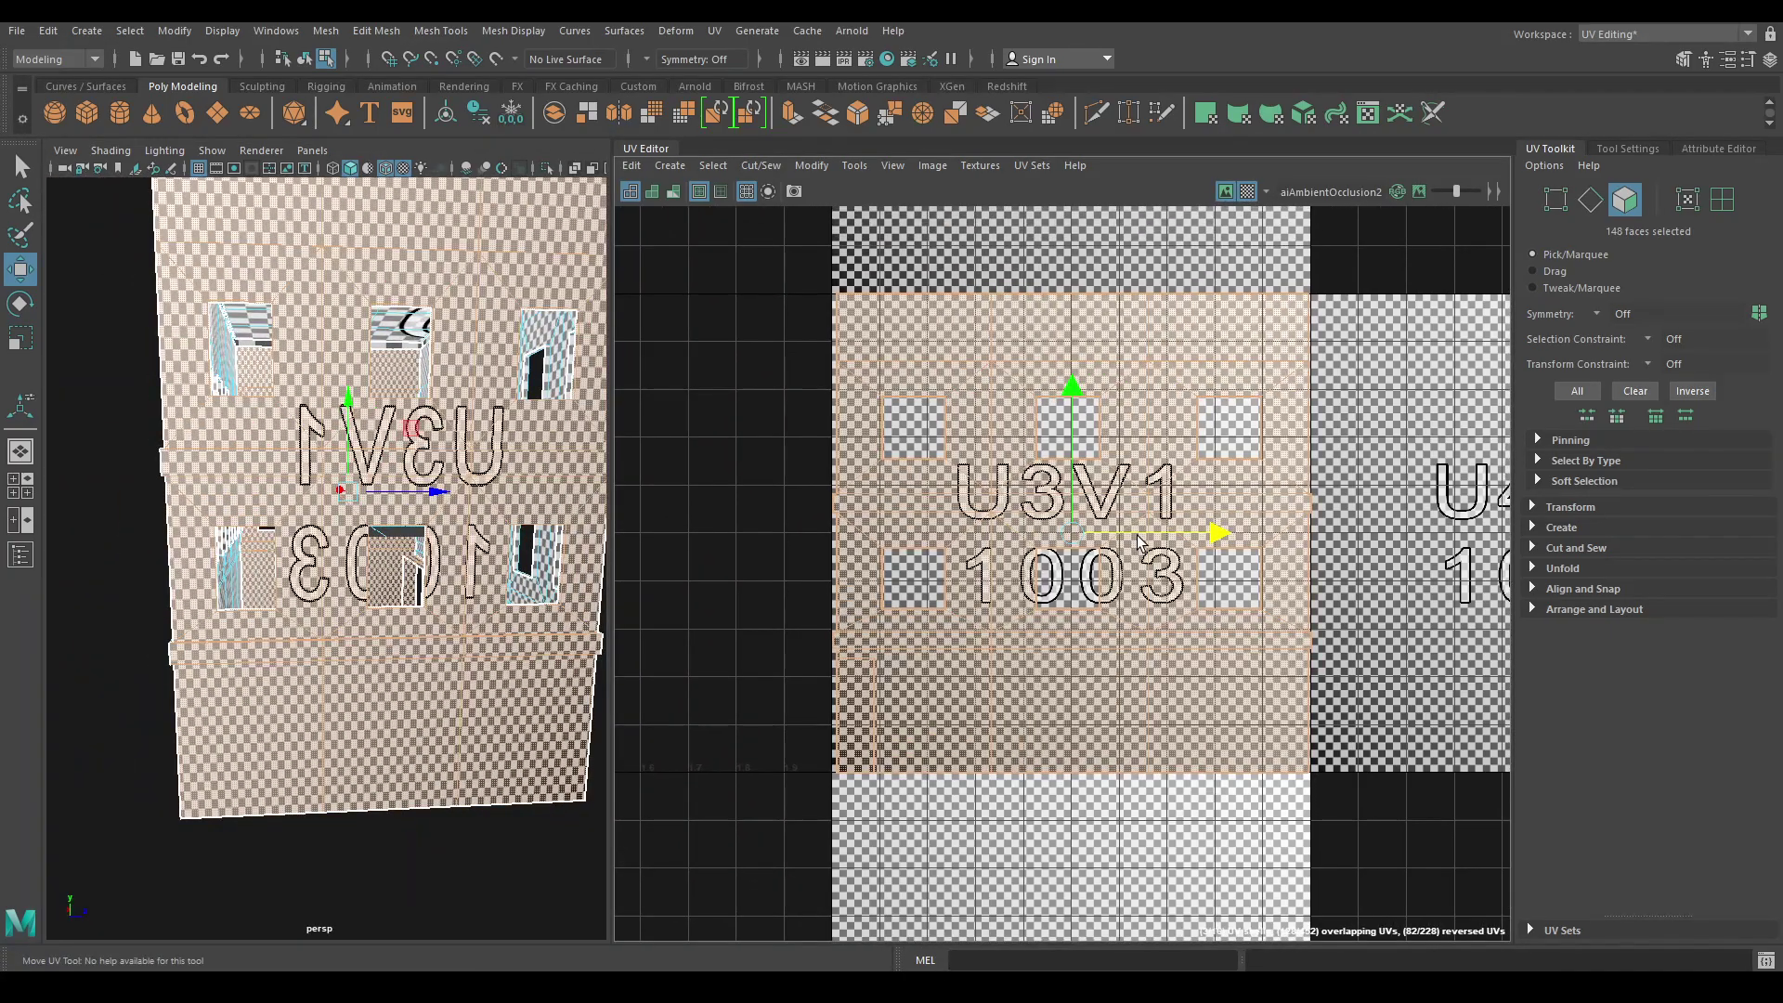
key("r")
scroll(444, 510, "up", 6)
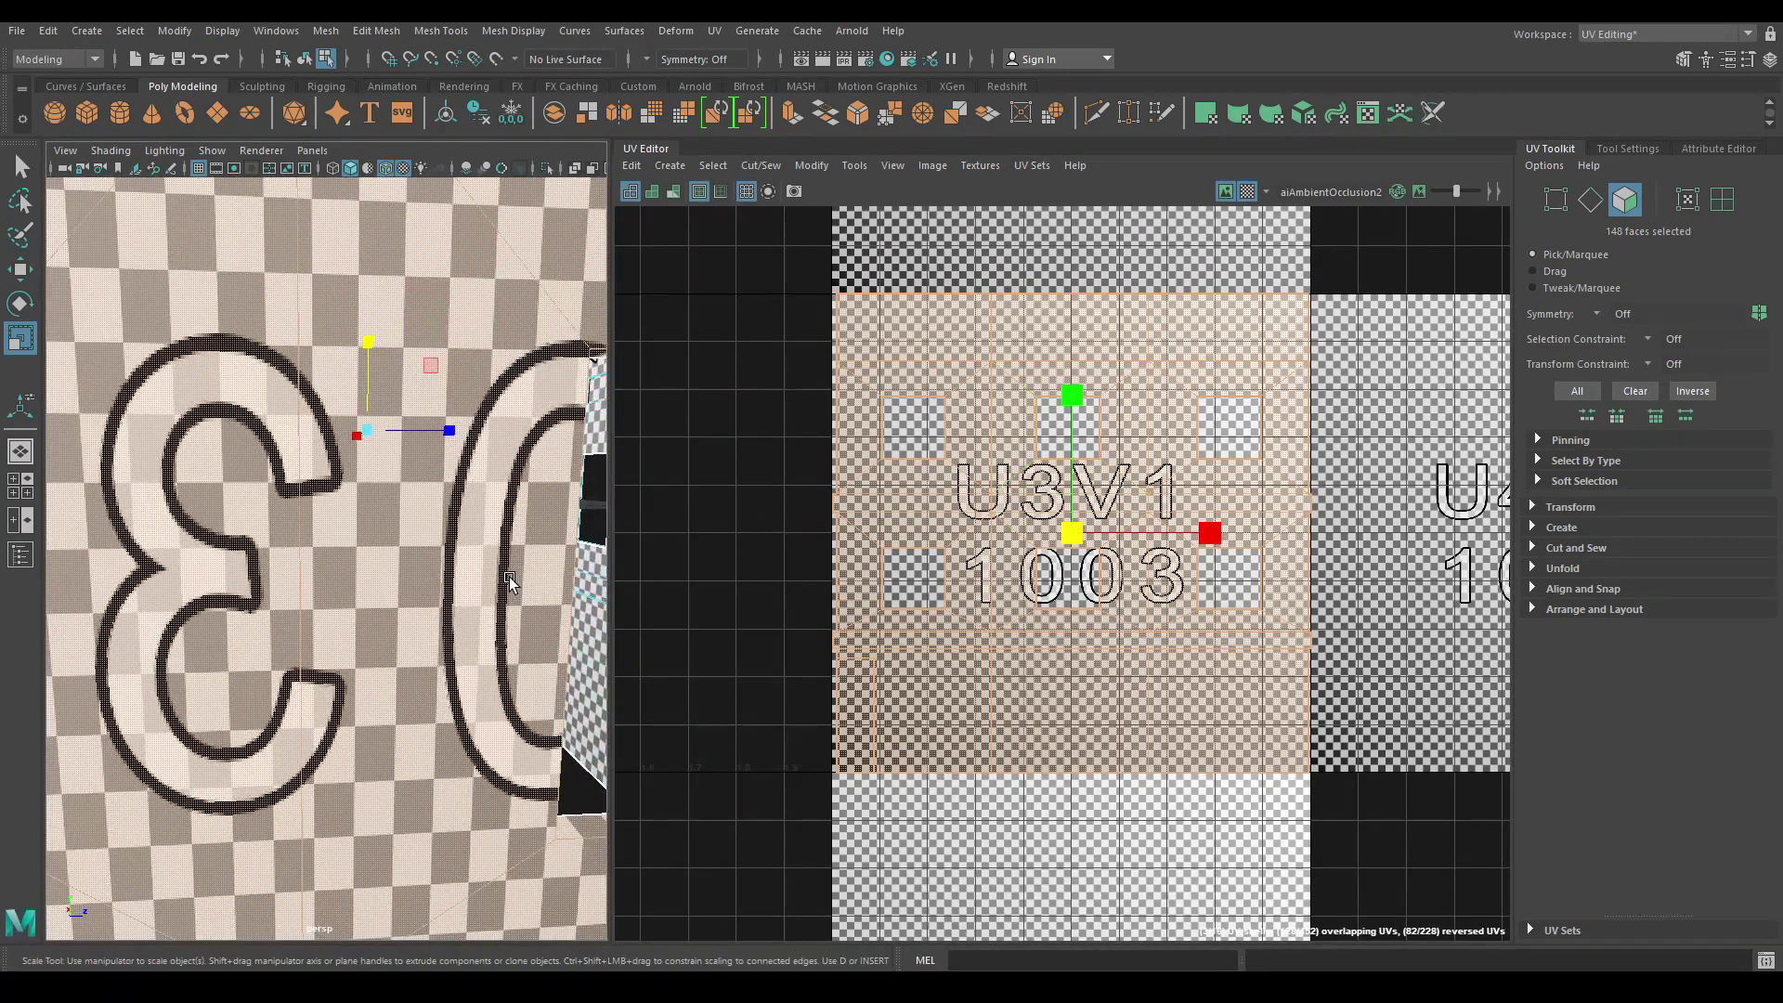
left_click_drag(1072, 397, 1060, 327)
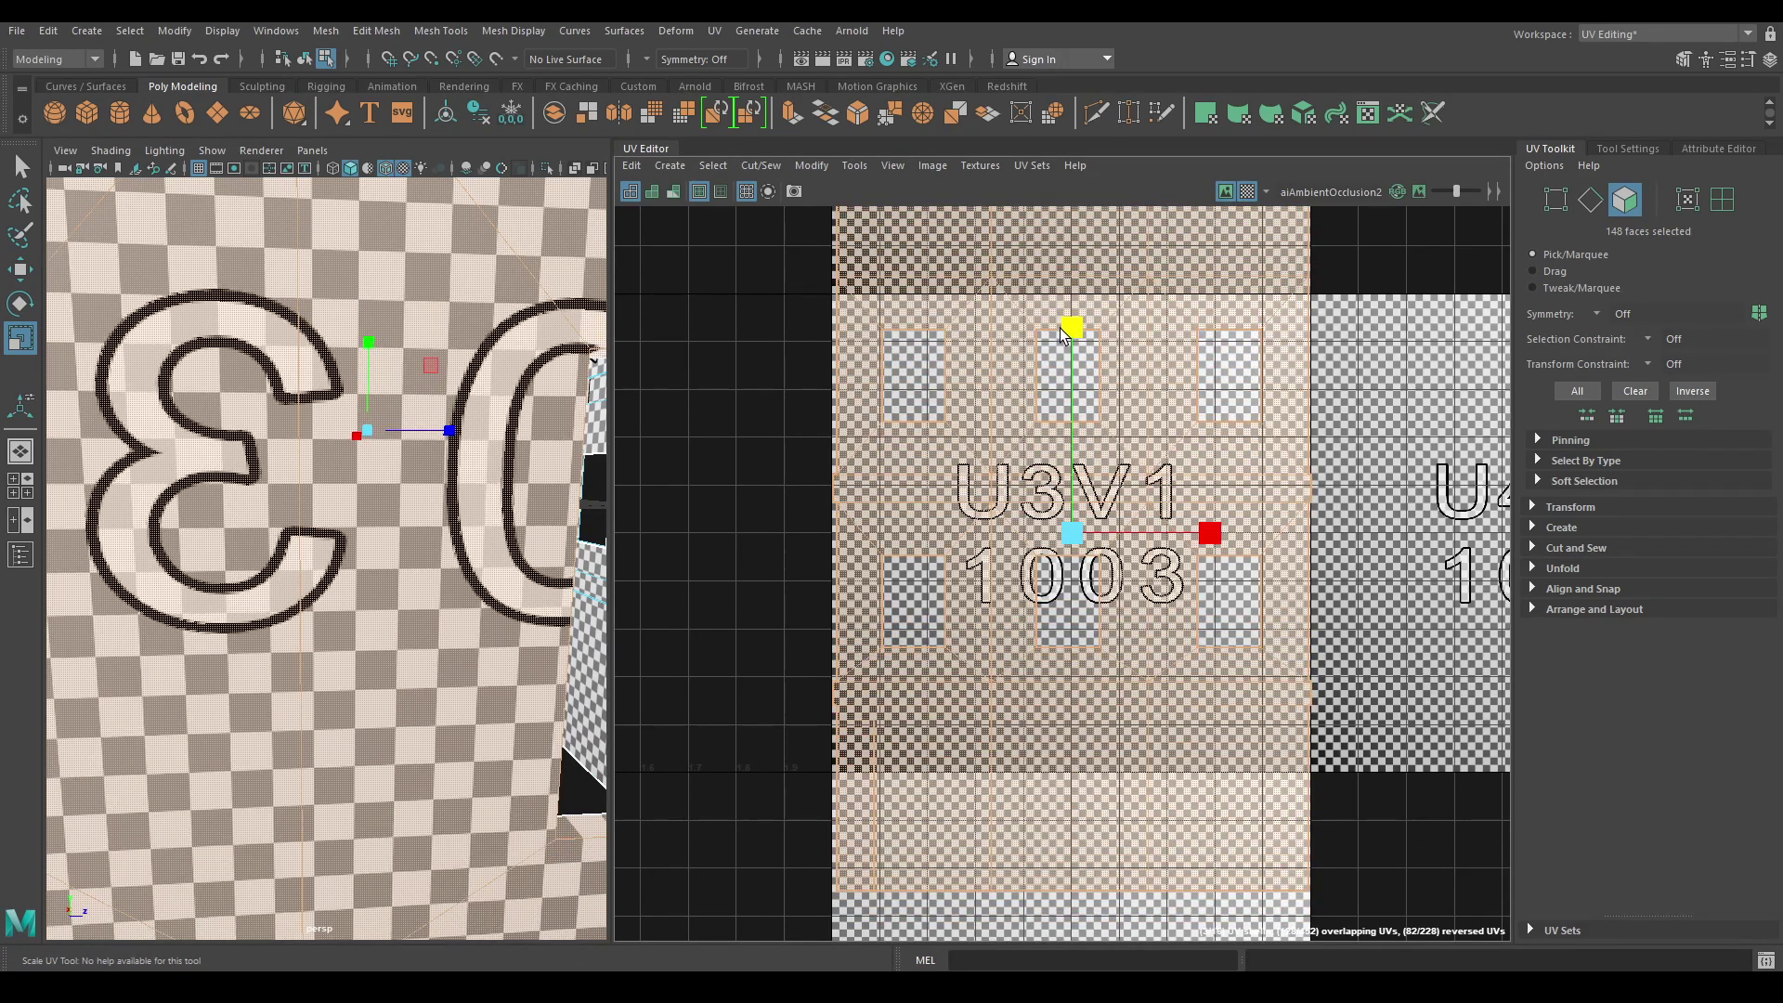
key("w")
left_click(1249, 191)
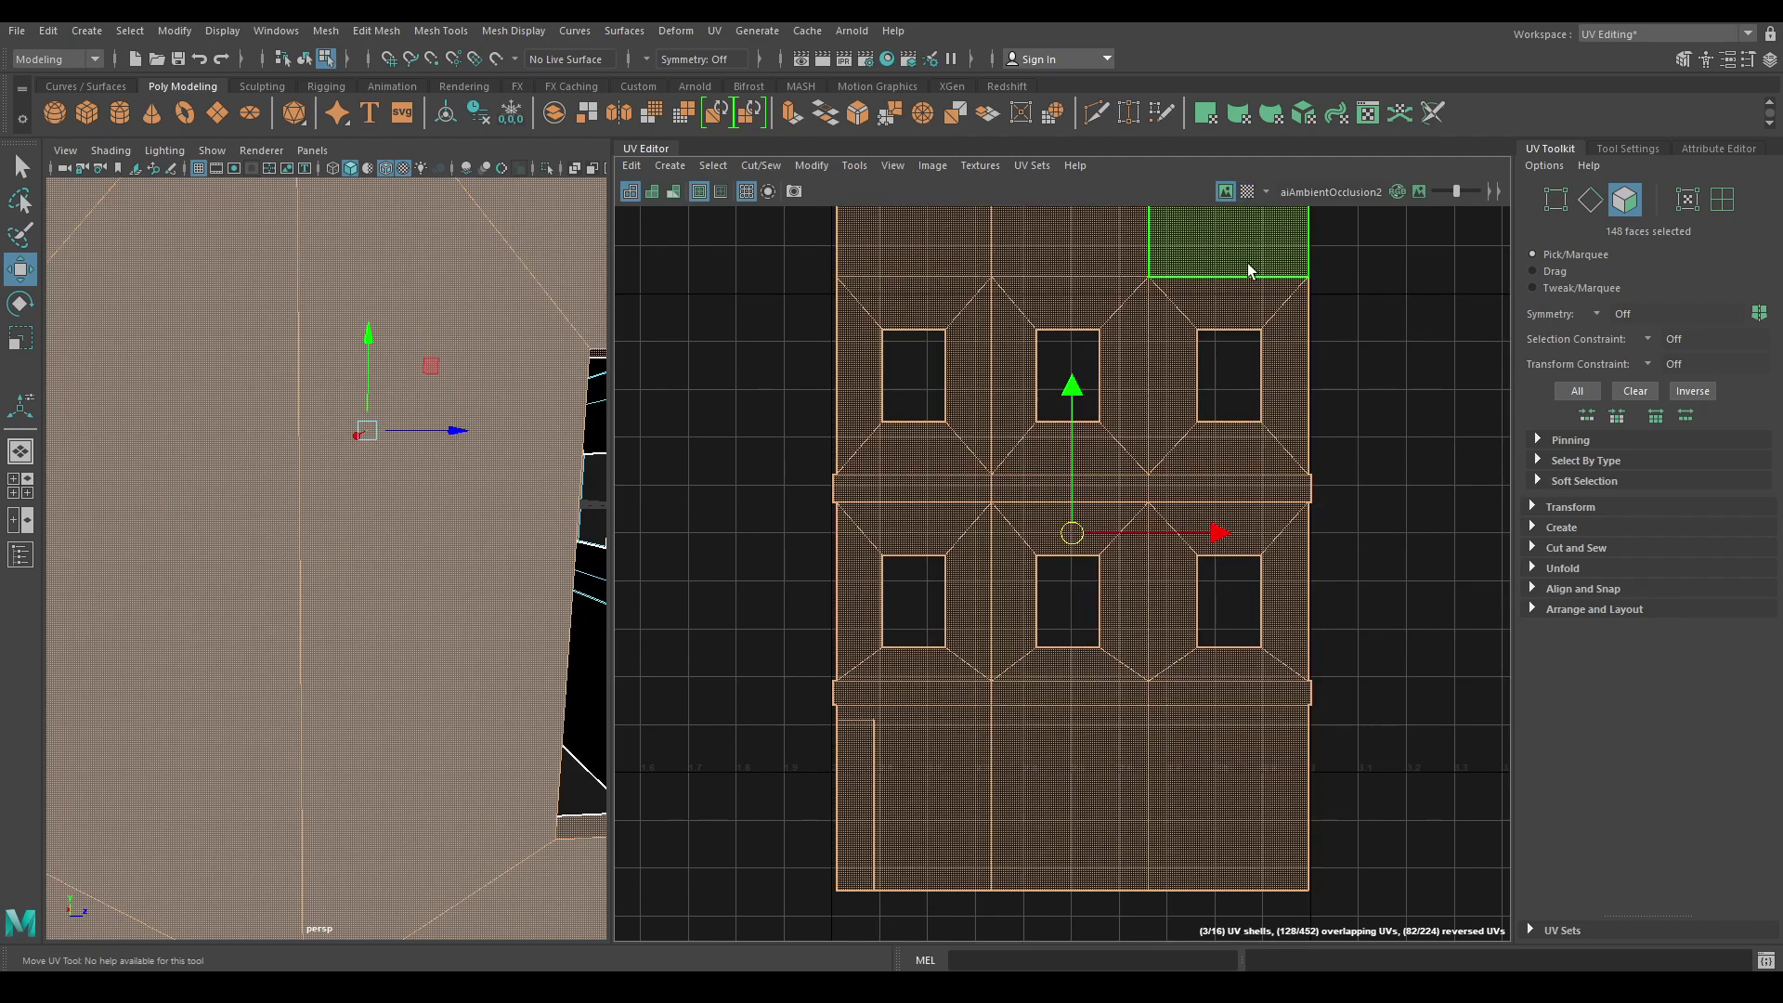
In UV shell mode, select the gridded roof shell inside the first UV tile.
scroll(1191, 525, "down", 4)
right_click_drag(1055, 765, 963, 235, "alt")
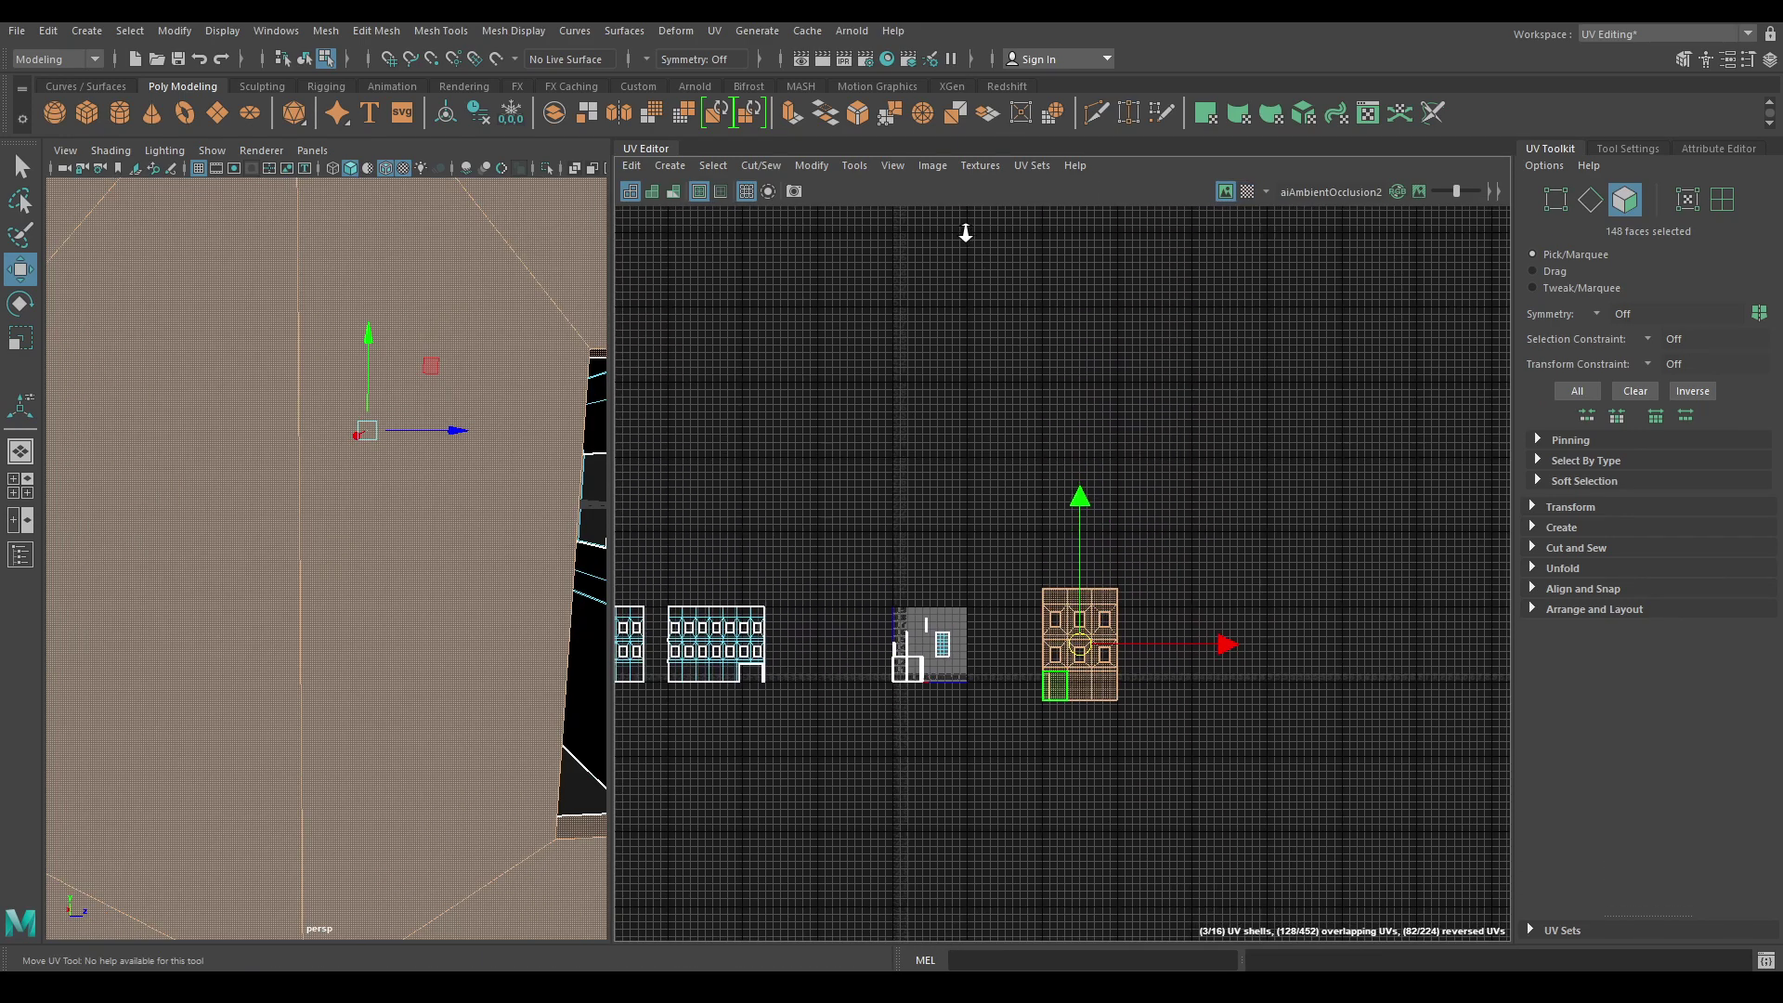
middle_click_drag(994, 695, 1081, 648, "alt")
right_click_drag(1006, 602, 1315, 713, "alt")
middle_click_drag(1315, 713, 1170, 574, "alt")
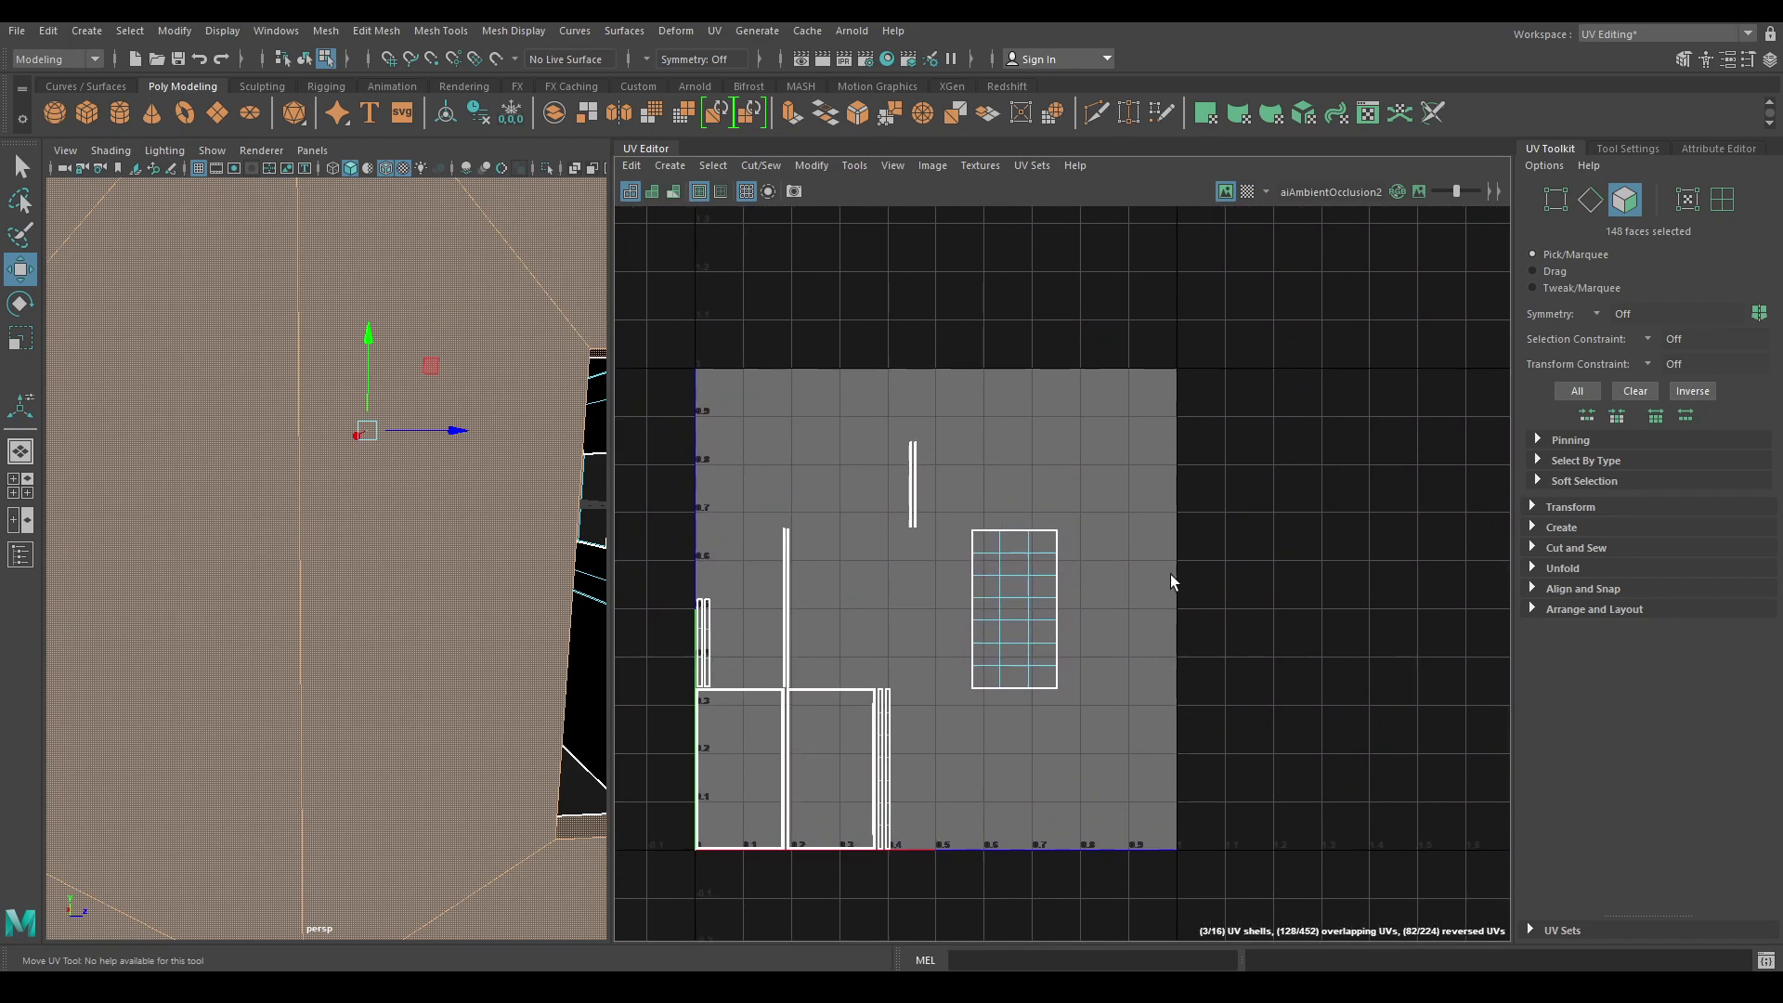
right_click_drag(1170, 460, 1083, 433)
left_click(1026, 577)
Planar-map the flat roof shell from the Y axis with the projection fitted to the bounding box.
right_click_drag(437, 409, 283, 401, "alt")
left_click_drag(282, 401, 501, 521, "alt")
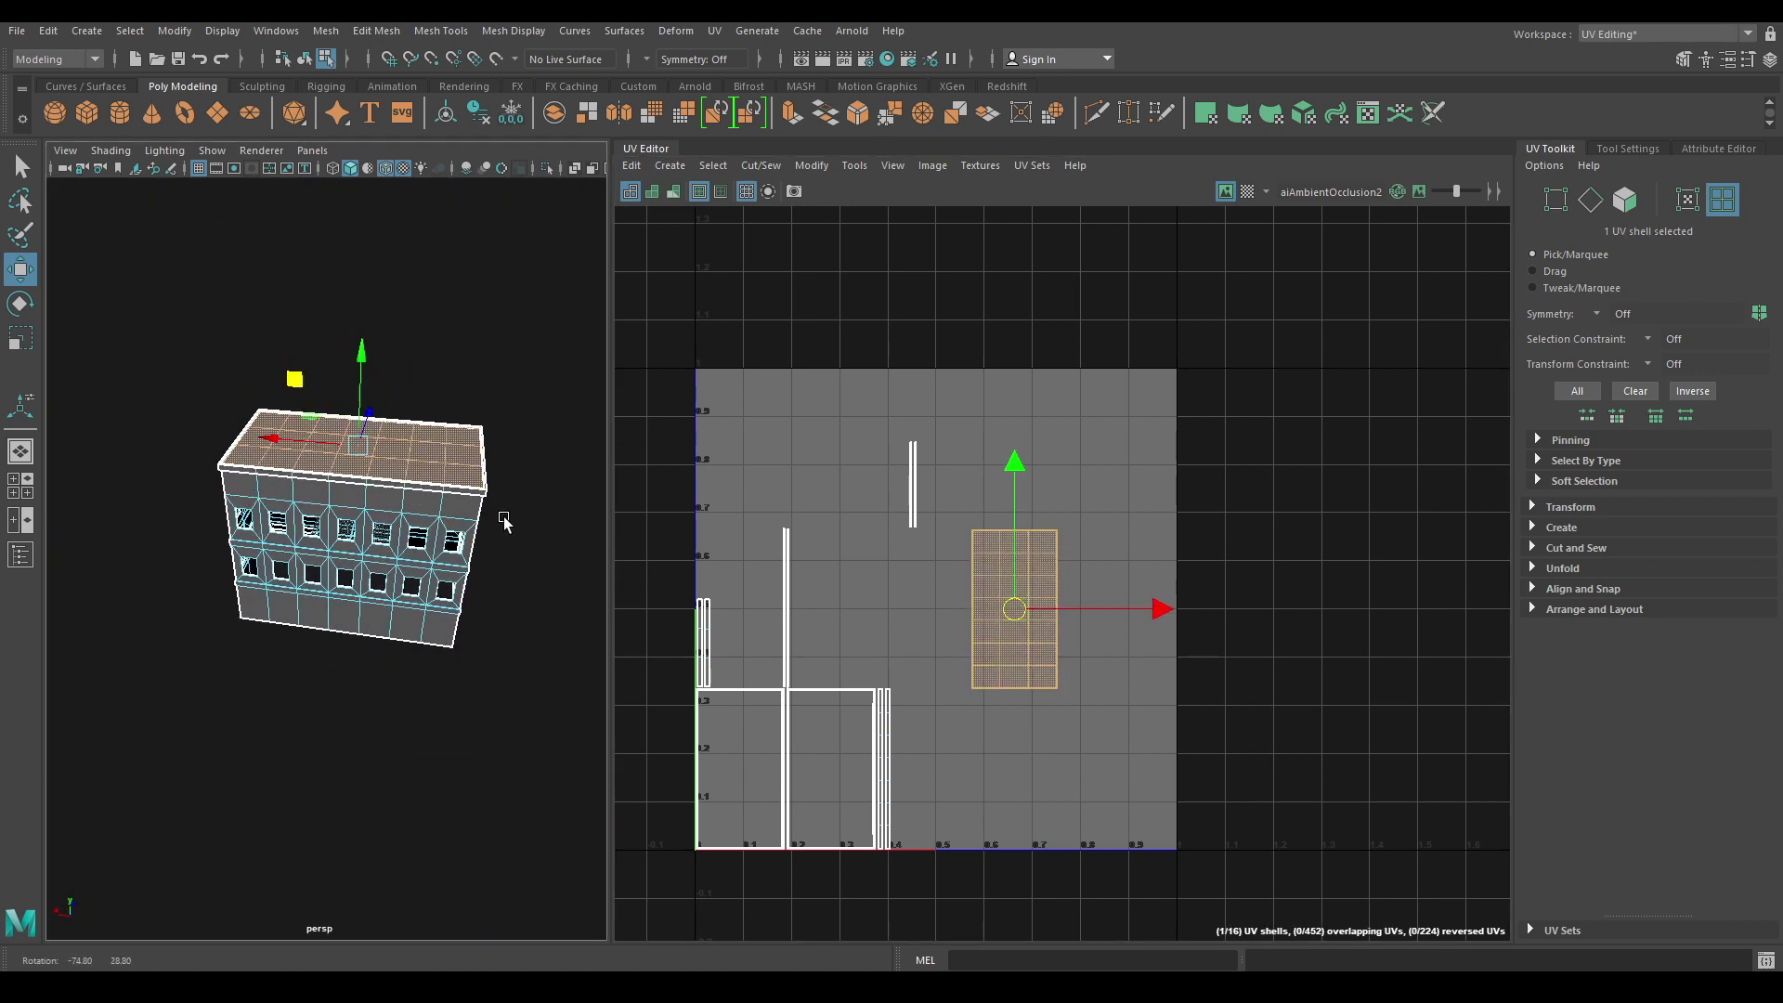
right_click_drag(502, 521, 632, 464, "alt")
left_click(679, 172)
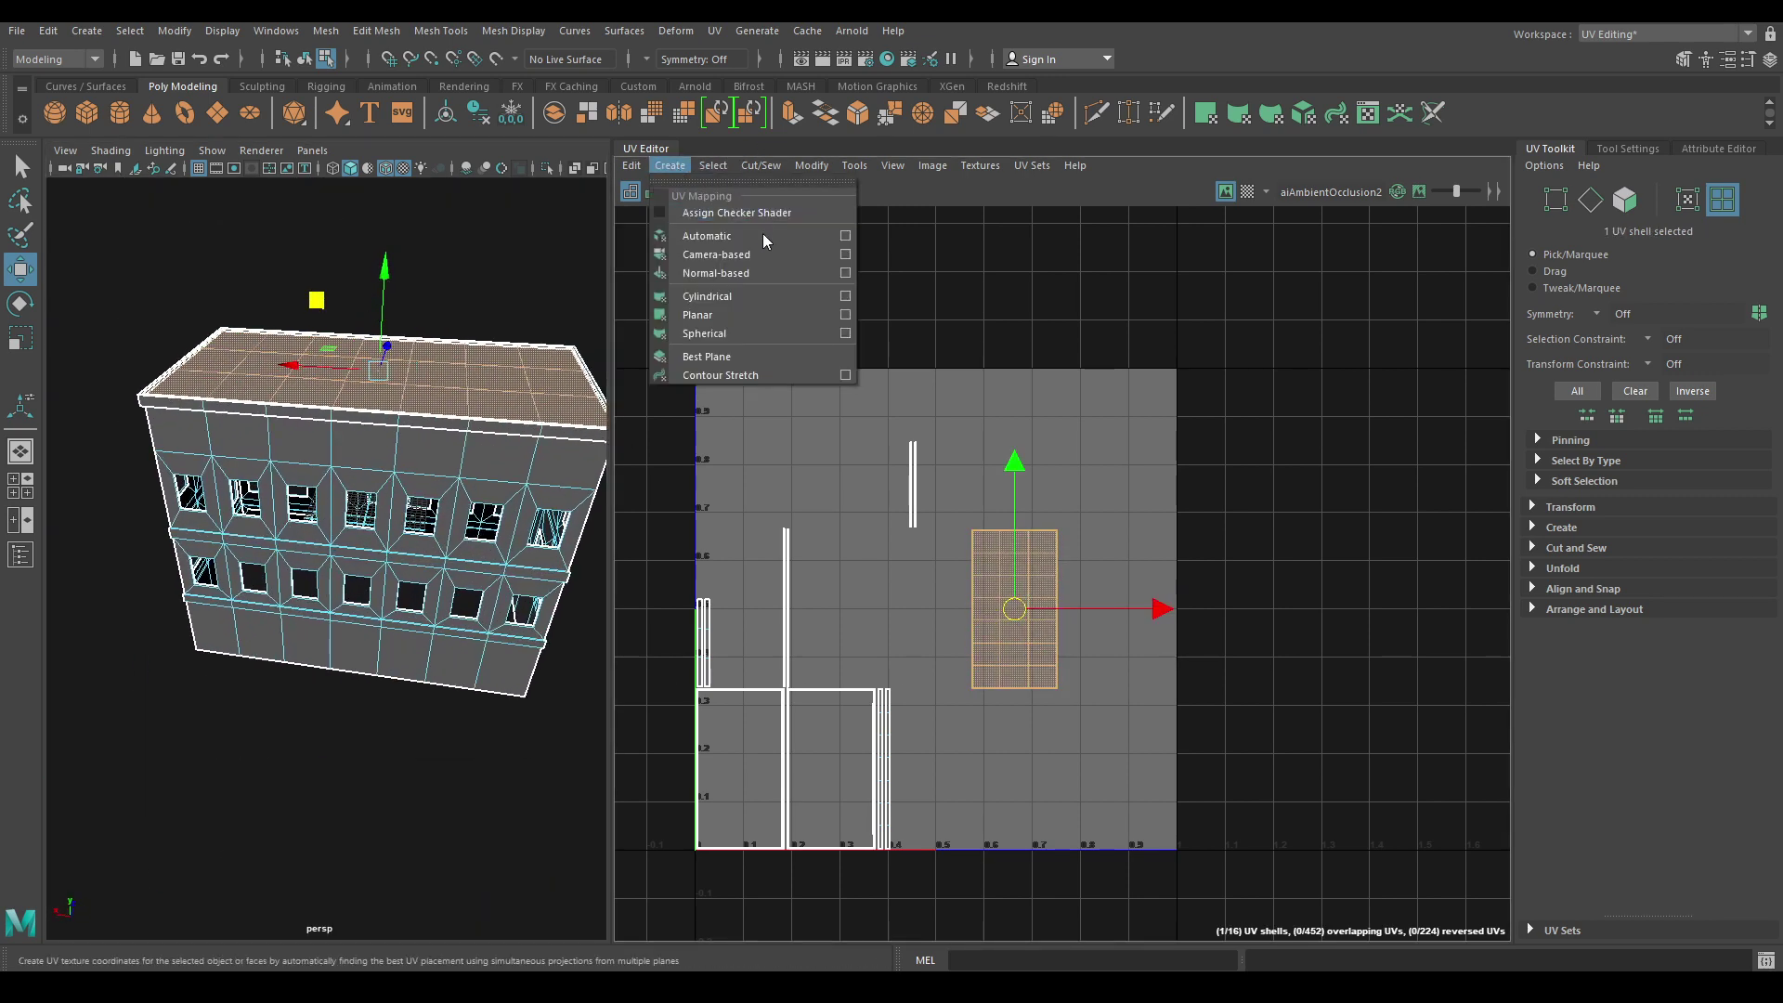
left_click(845, 316)
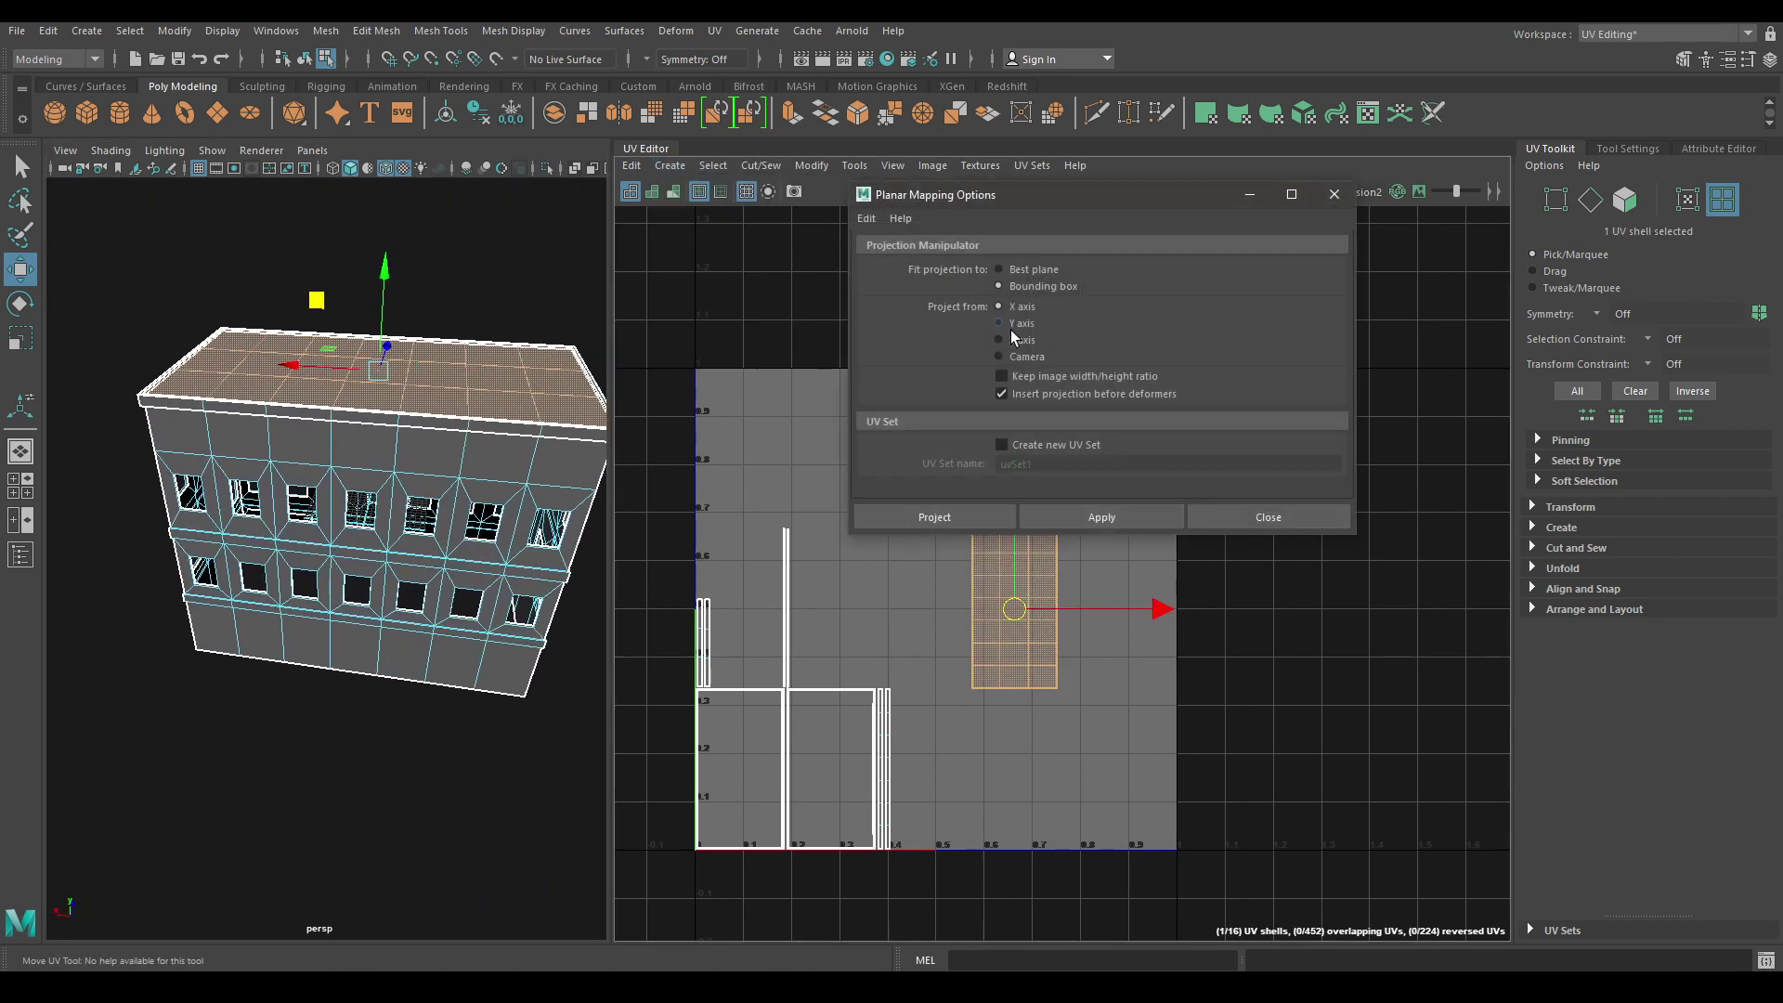
left_click(1126, 517)
left_click(1278, 517)
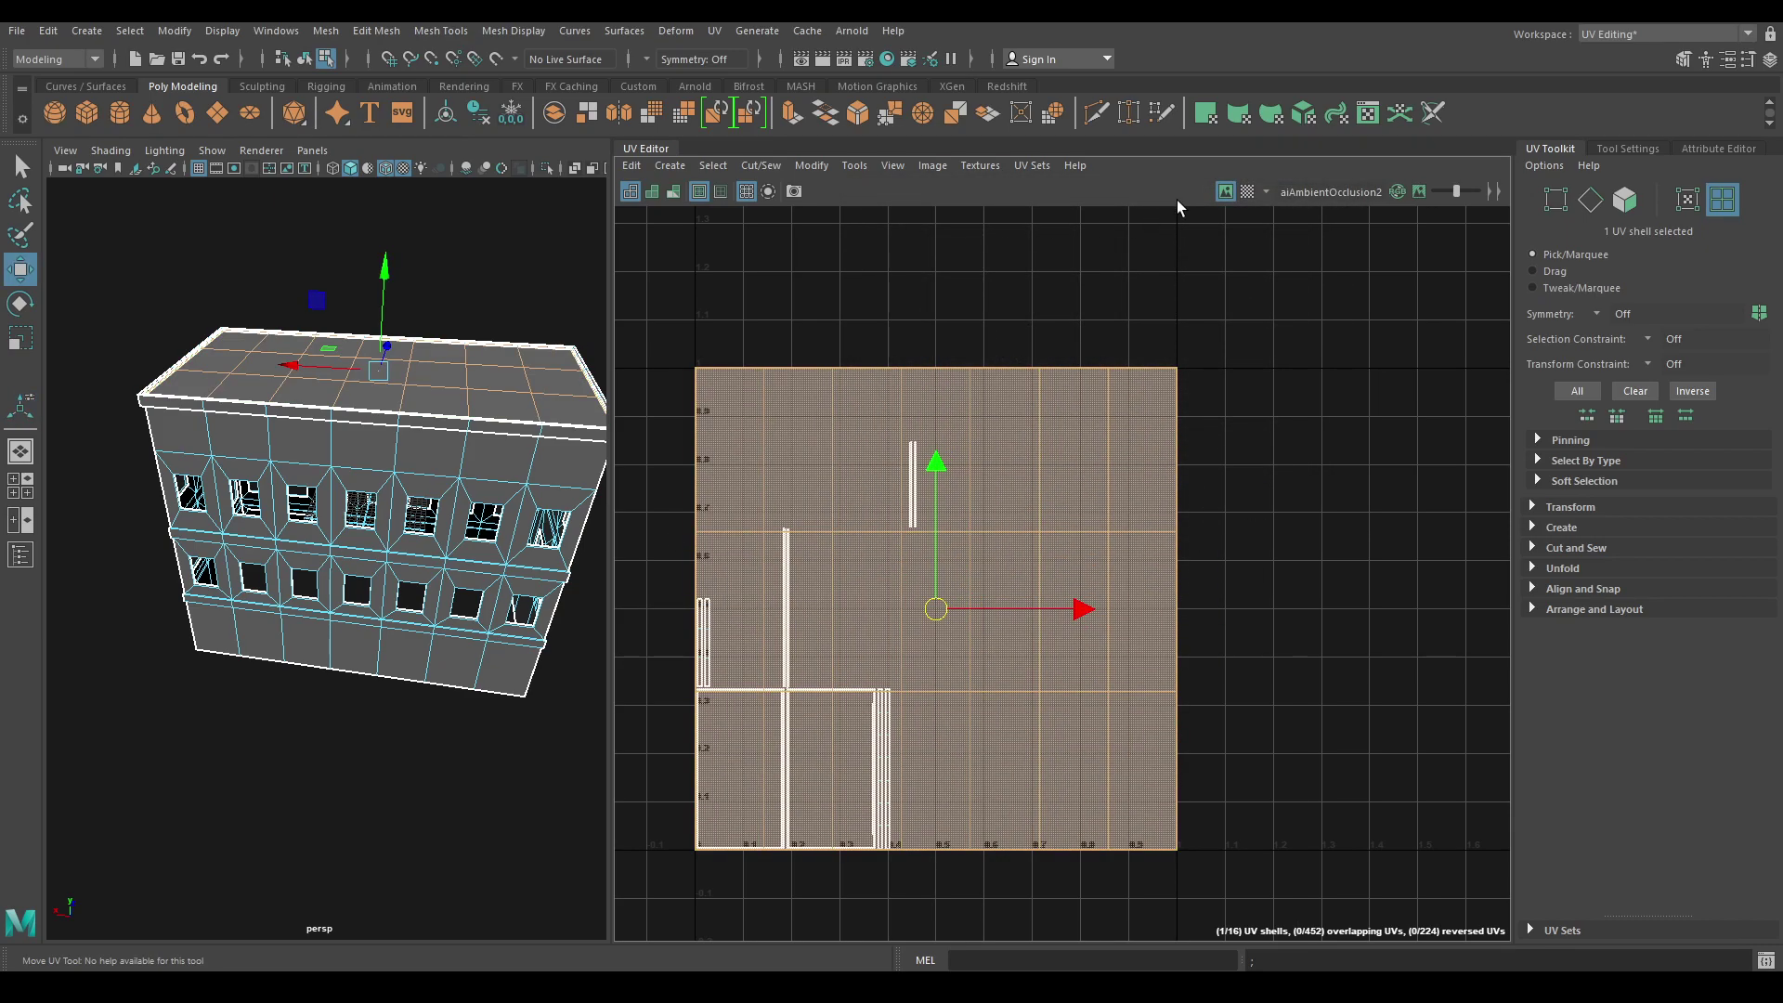
Using the checker texture as a guide, scale the roof shell along U to about 1.9 times its width, and hide the texture.
left_click(1245, 193)
left_click_drag(358, 506, 298, 582, "alt")
right_click_drag(299, 581, 390, 704, "alt")
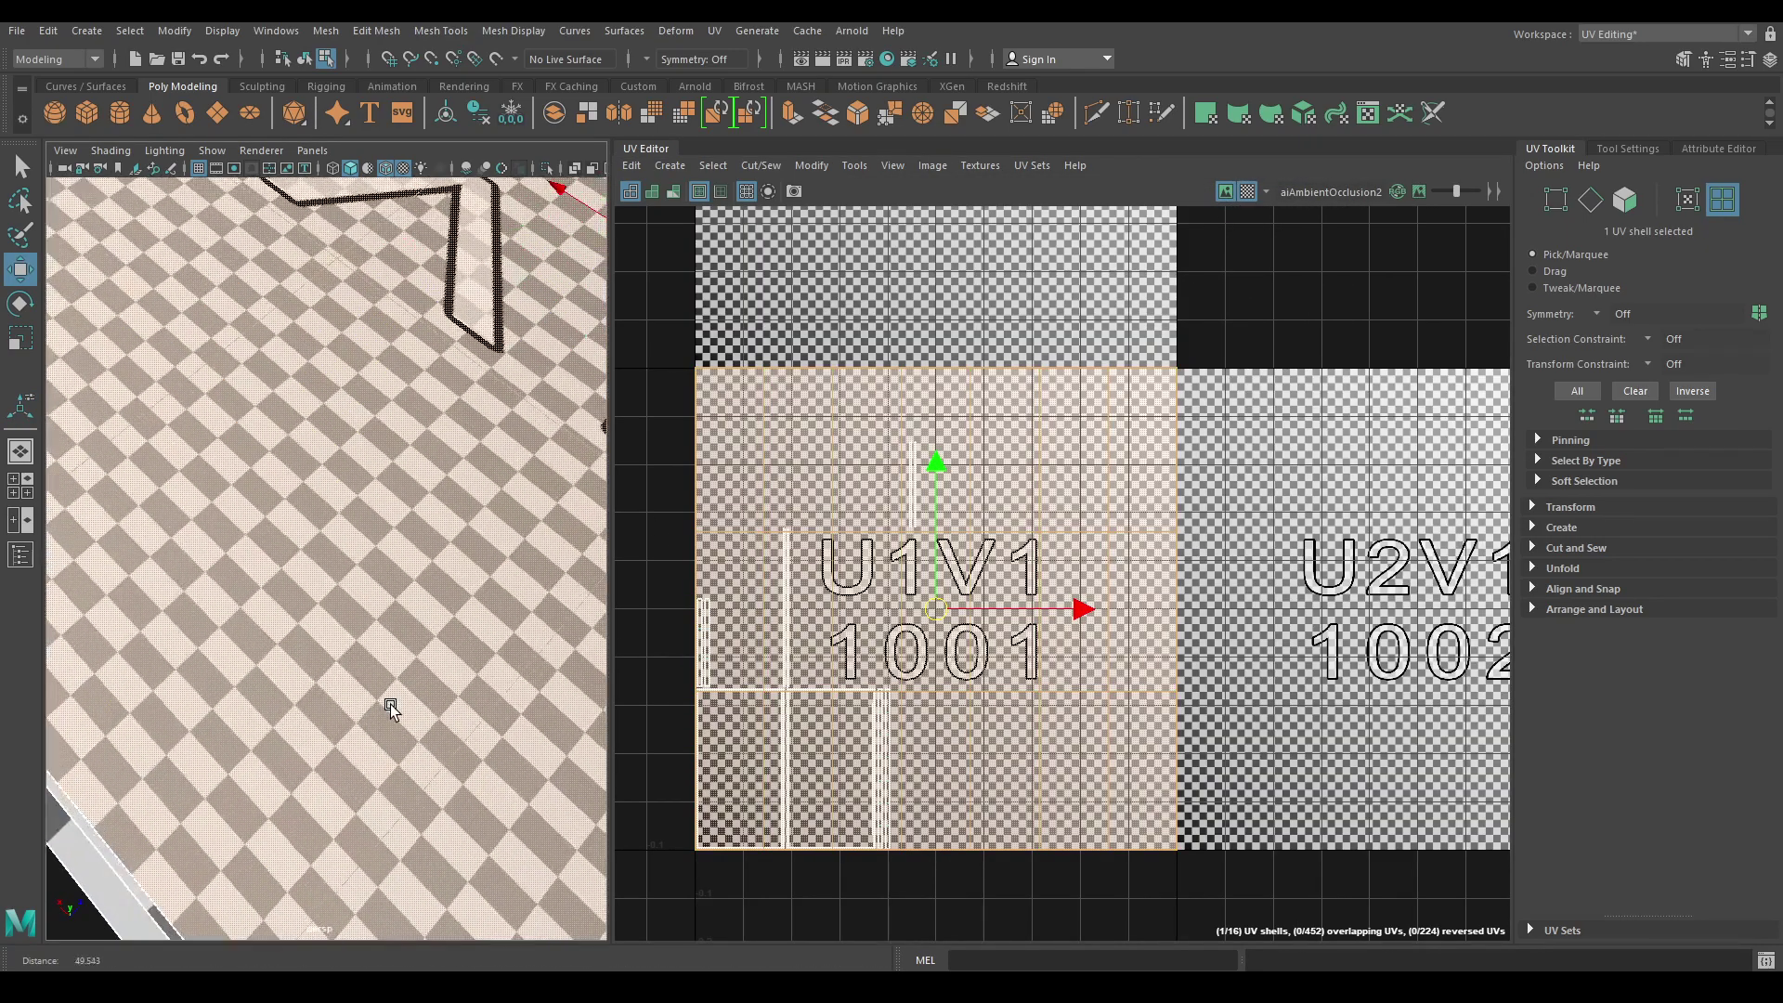
key("r")
left_click_drag(1073, 609, 1189, 615)
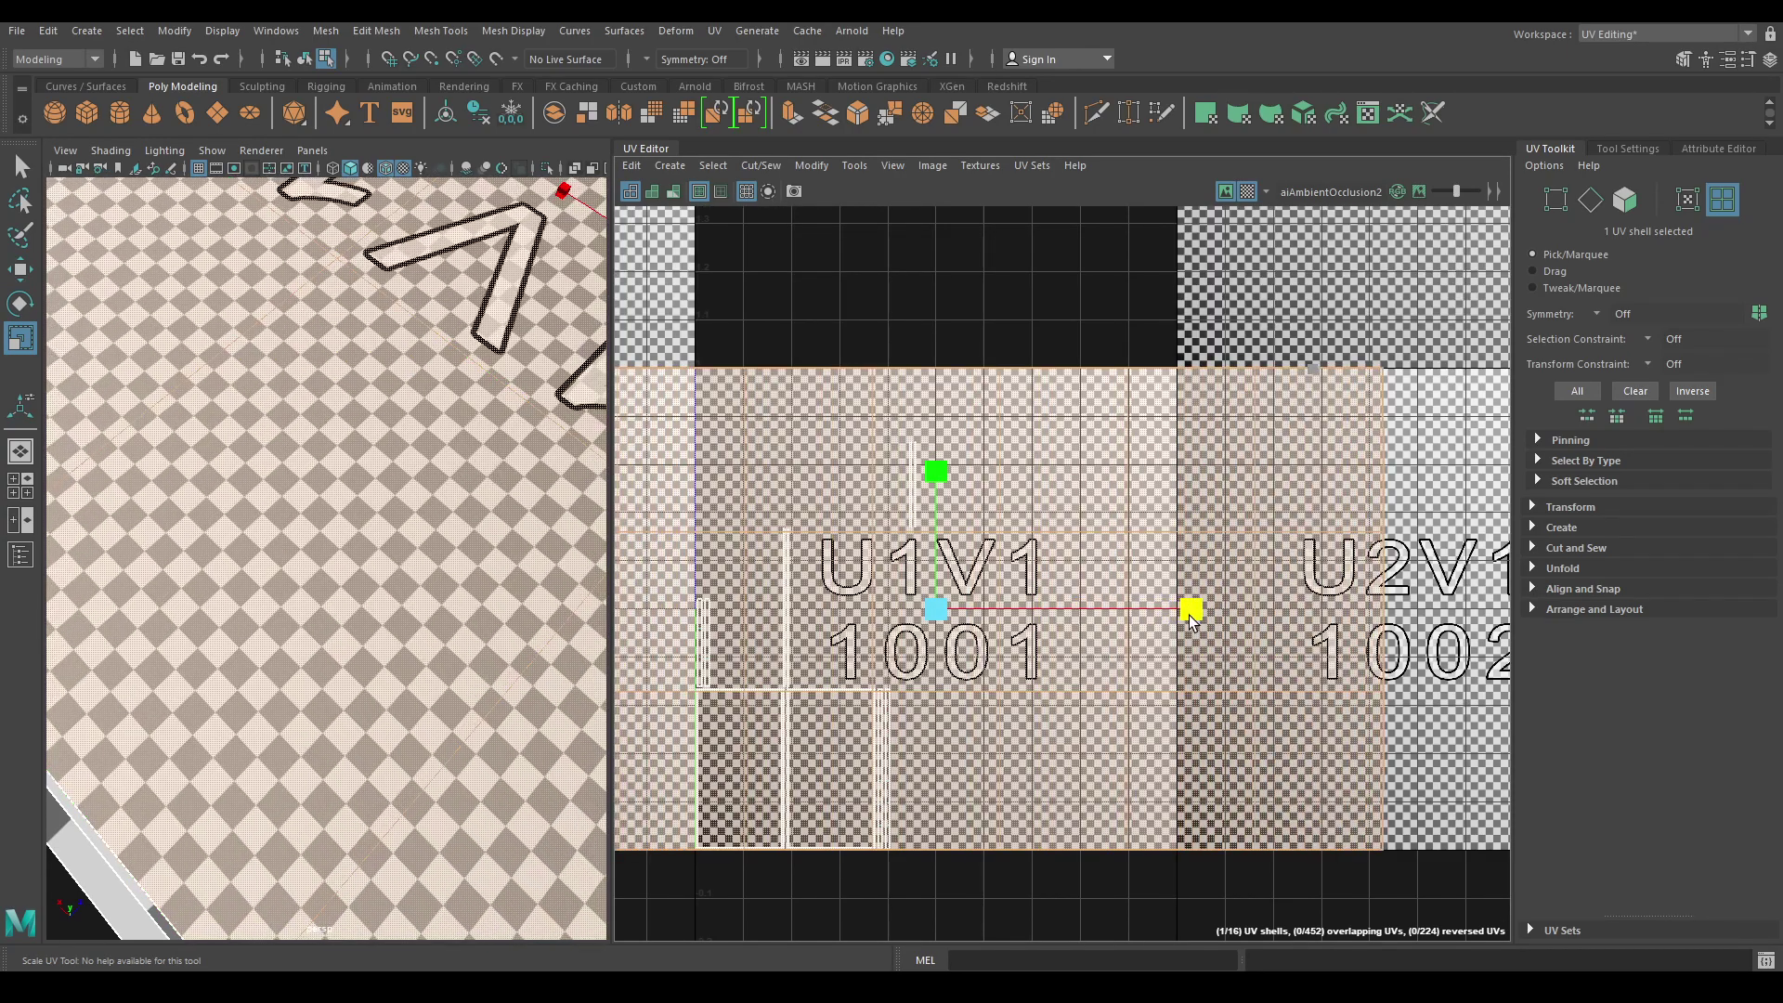
key("w")
left_click(1246, 193)
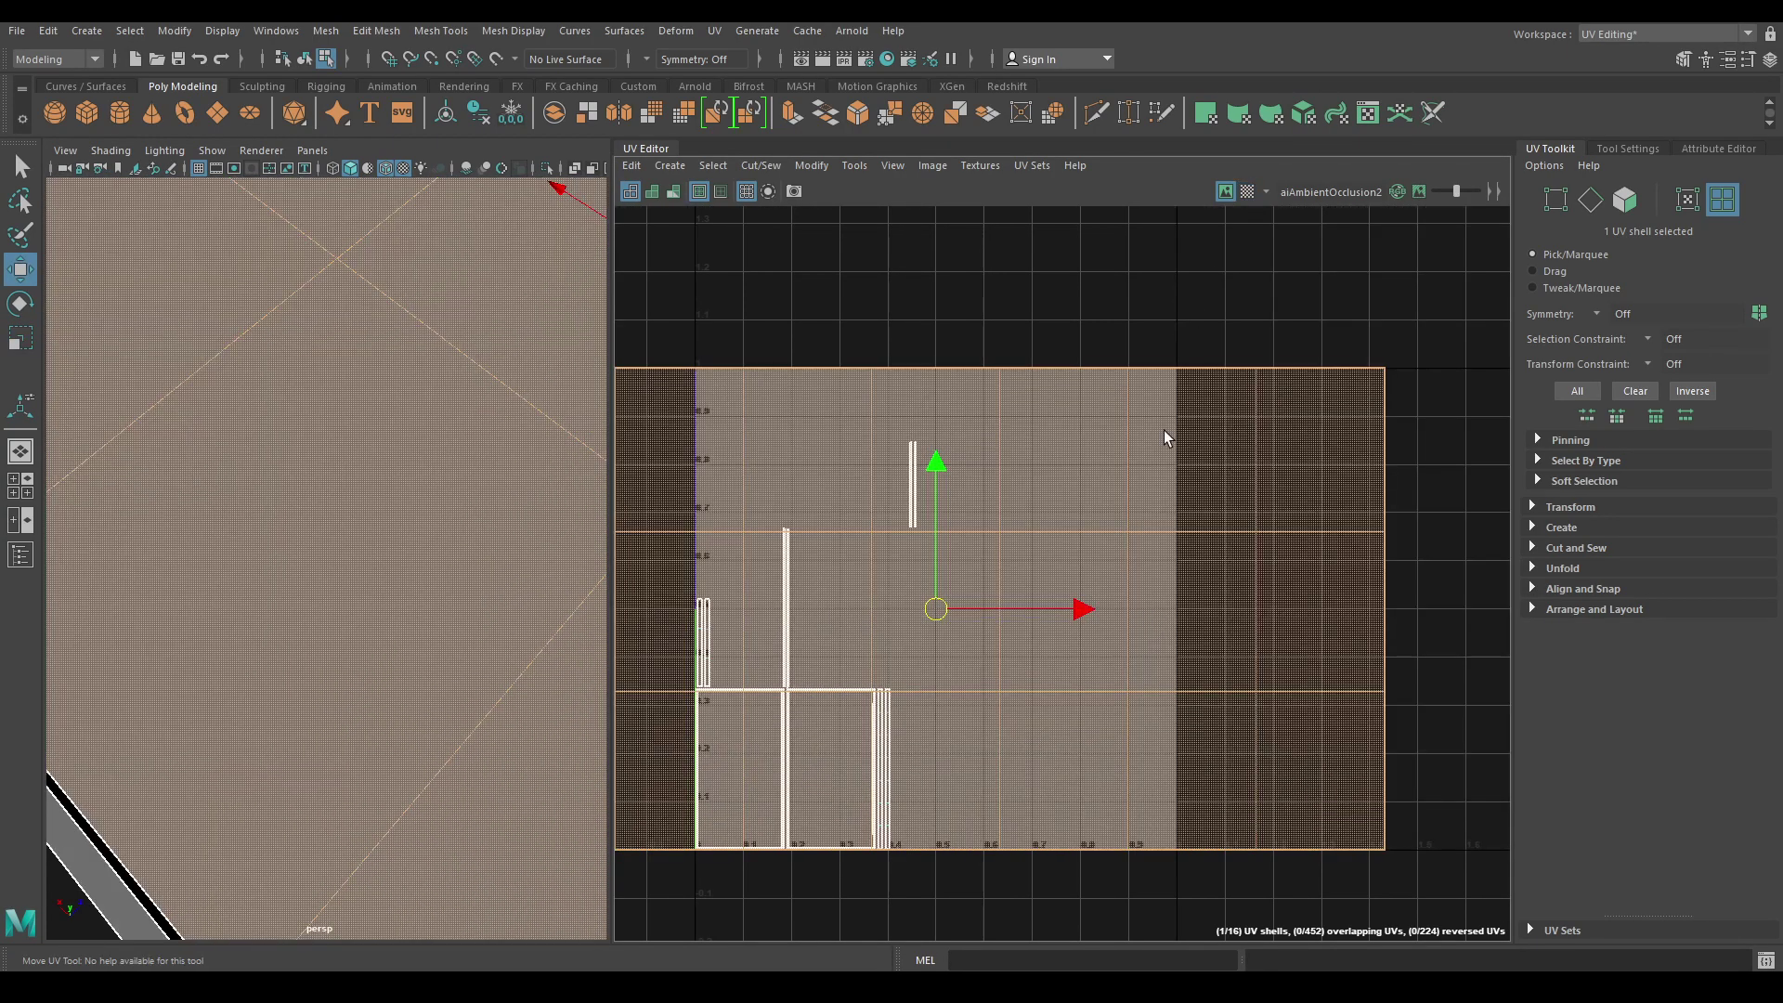
Move the roof shell up into the empty space above the other shells.
scroll(1163, 431, "down", 4)
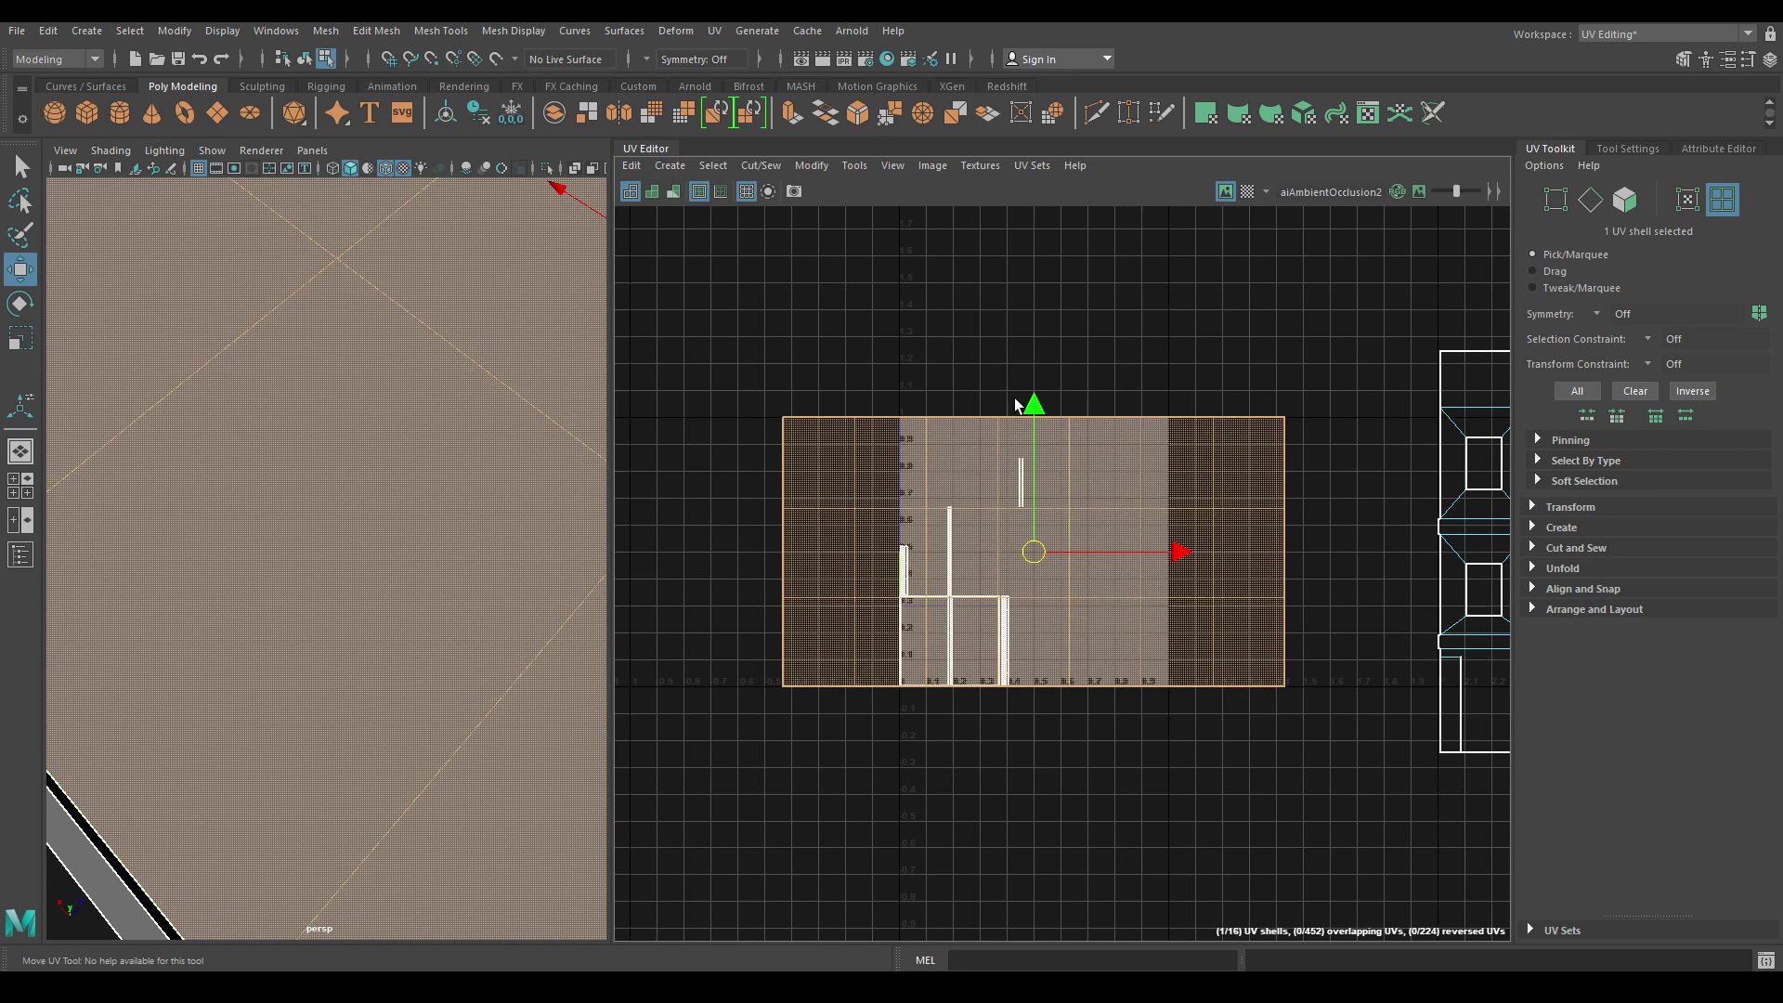
scroll(1107, 392, "down", 5)
right_click_drag(1068, 375, 1027, 334, "alt")
right_click_drag(1026, 335, 916, 293)
left_click_drag(1085, 472, 1098, 265)
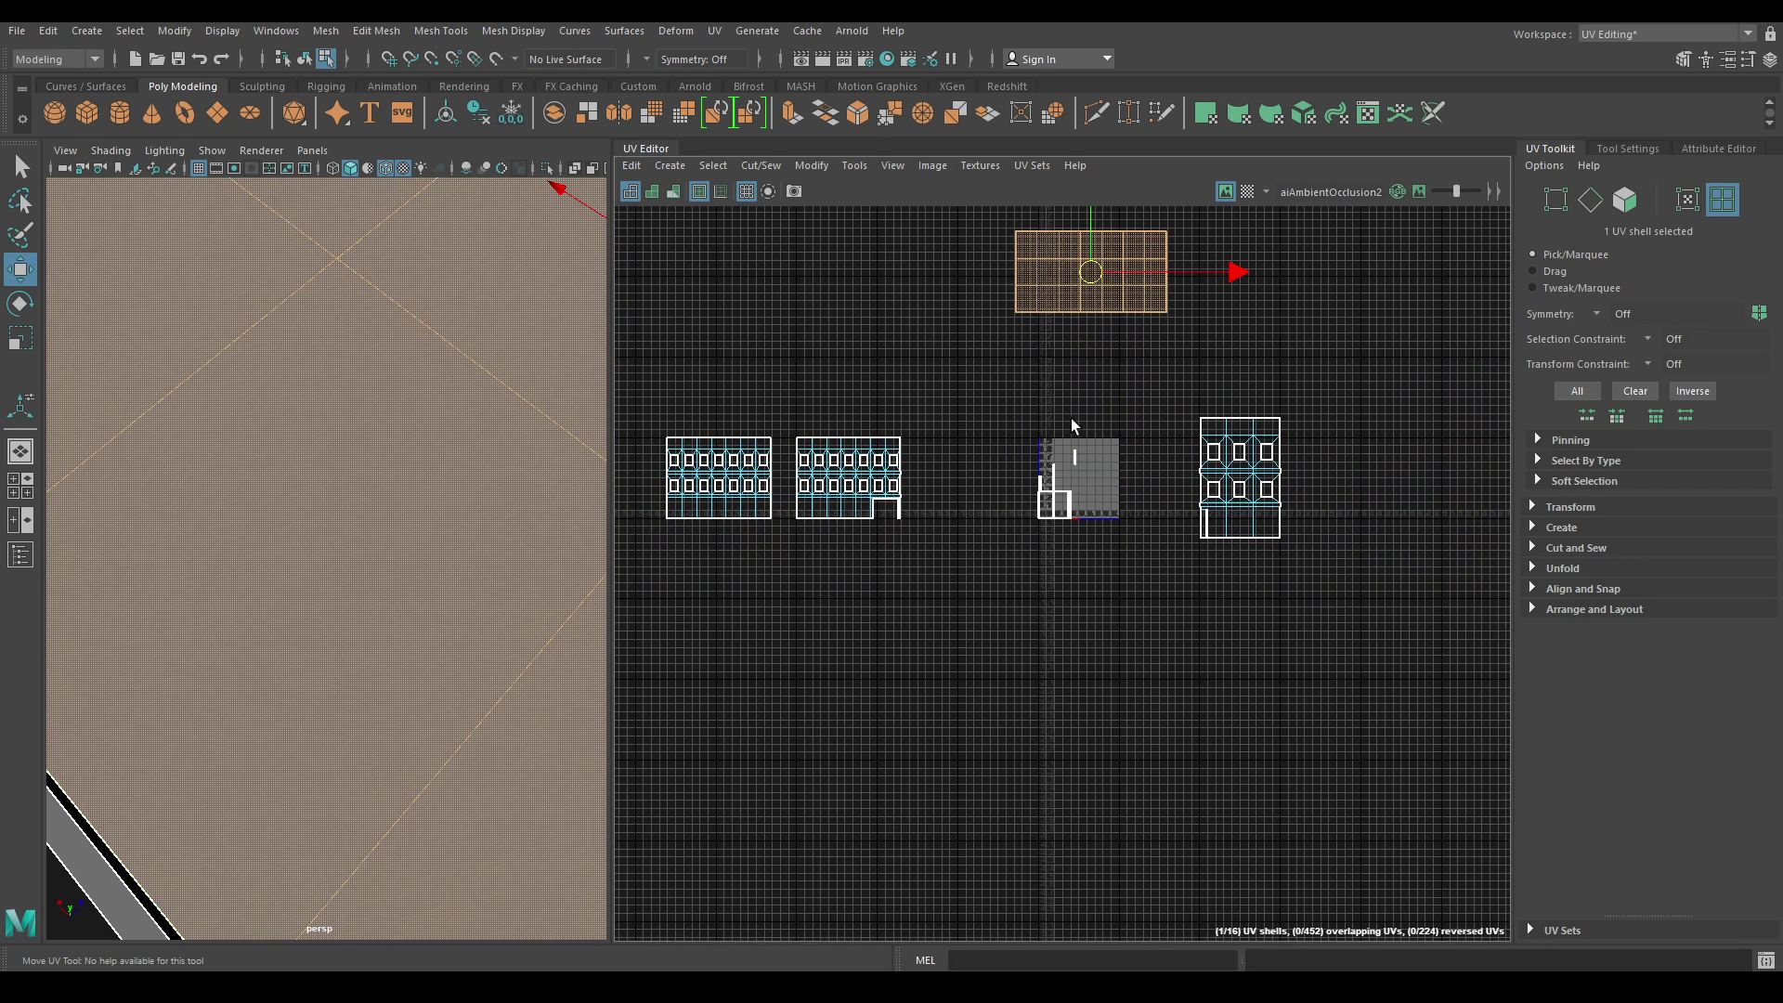
Select the ten leftover roof-edge shells inside the first UV tile and apply an automatic projection to them.
scroll(1069, 414, "up", 4)
scroll(263, 454, "down", 8)
left_click_drag(263, 454, 349, 455, "alt")
right_click_drag(349, 455, 390, 507, "alt")
left_click_drag(390, 507, 191, 582, "alt")
right_click_drag(192, 582, 303, 466, "alt")
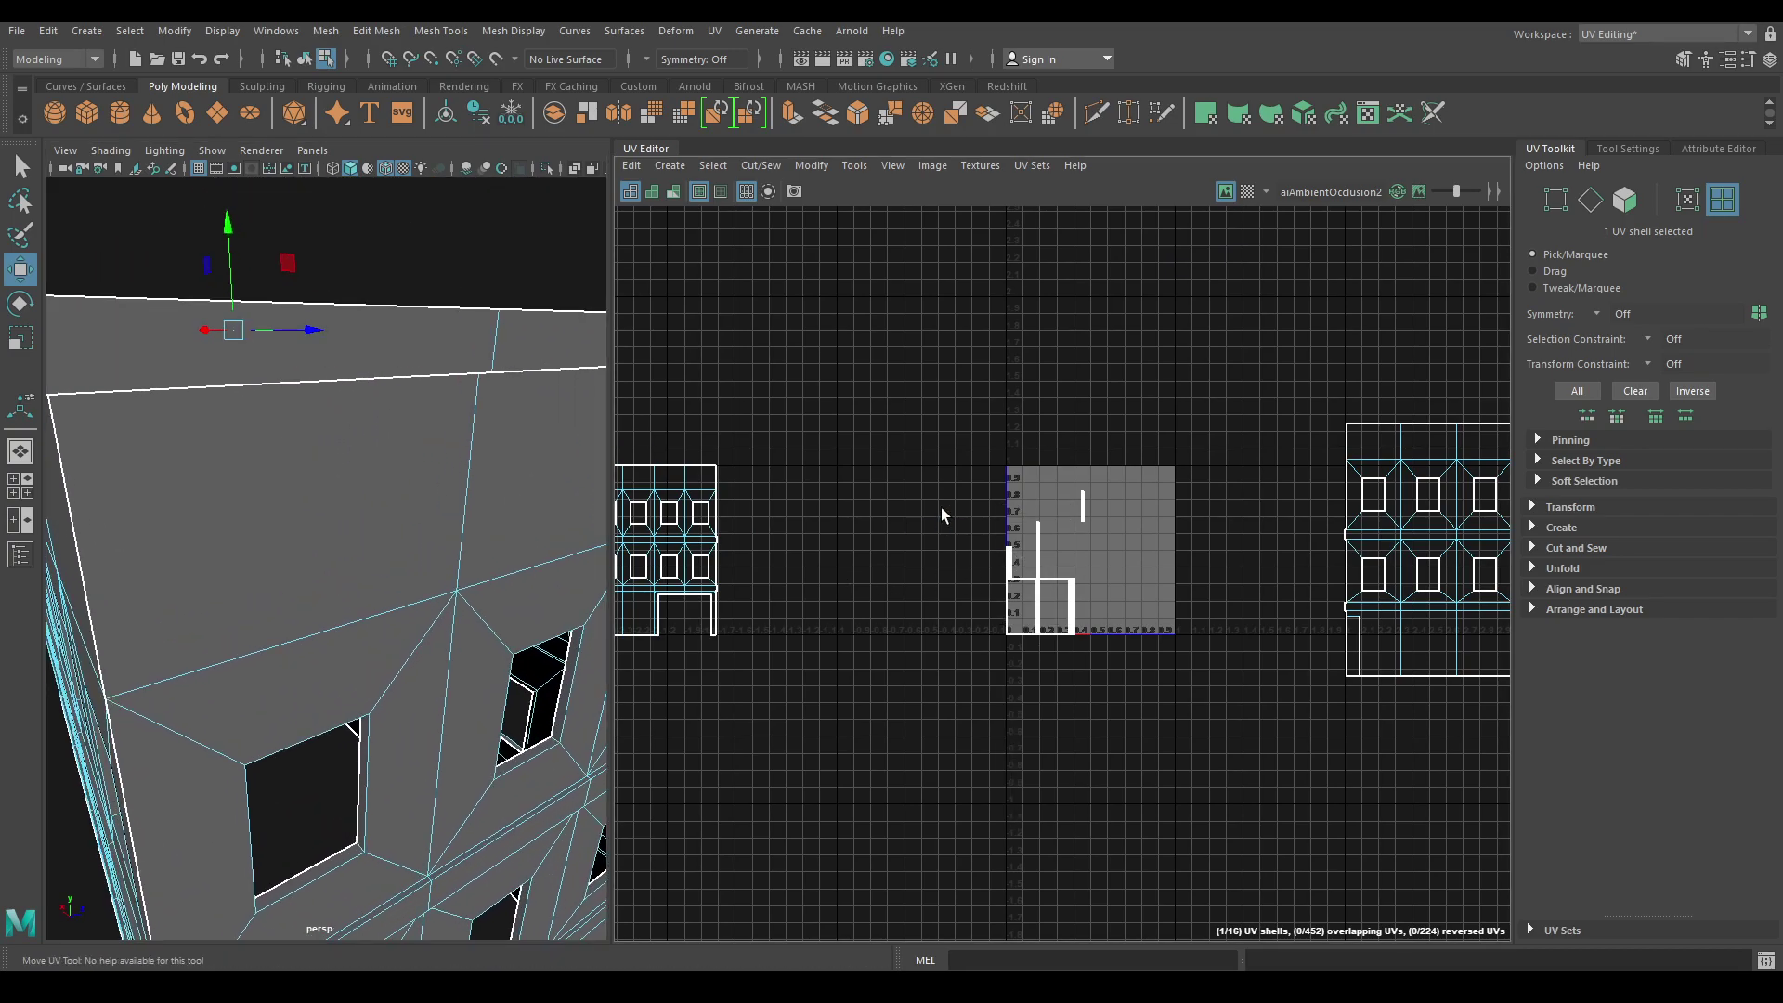
left_click_drag(966, 446, 1198, 681)
left_click_drag(408, 505, 290, 450, "alt")
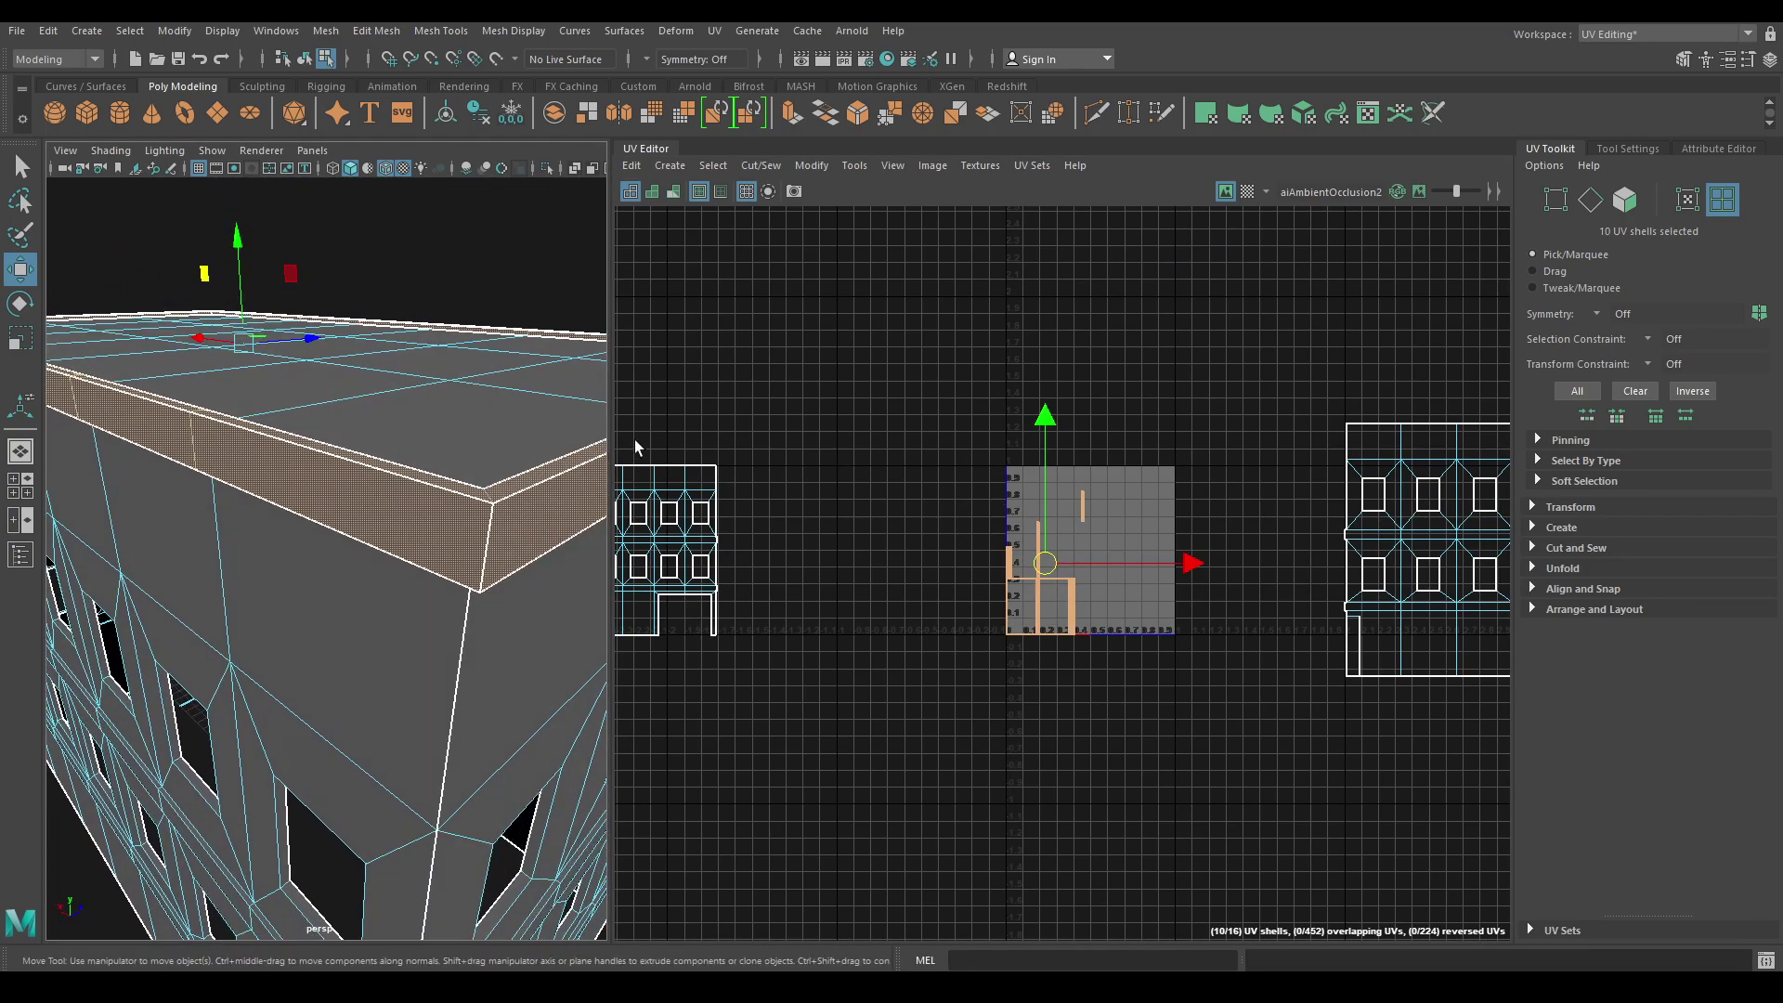
scroll(634, 439, "up", 1)
scroll(1022, 443, "up", 5)
middle_click_drag(1024, 442, 996, 354, "alt")
left_click(995, 354)
left_click_drag(913, 325, 1247, 773)
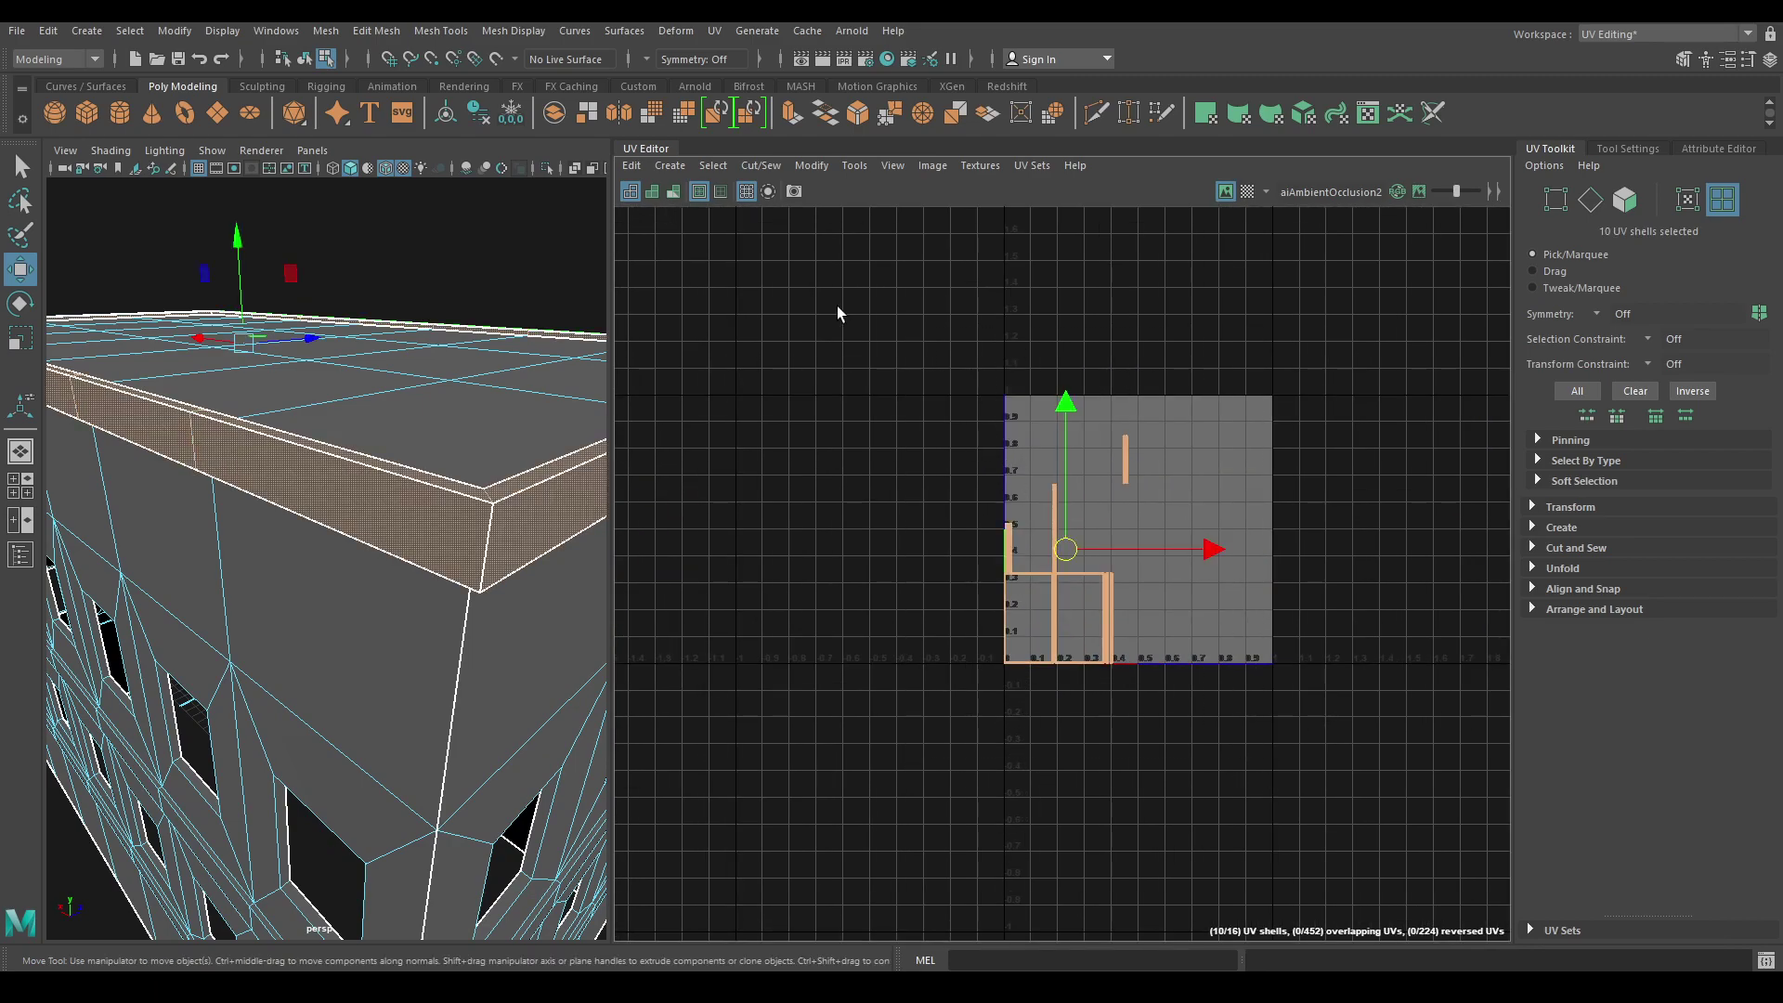
left_click_drag(539, 538, 470, 618, "alt")
left_click(670, 165)
left_click(715, 236)
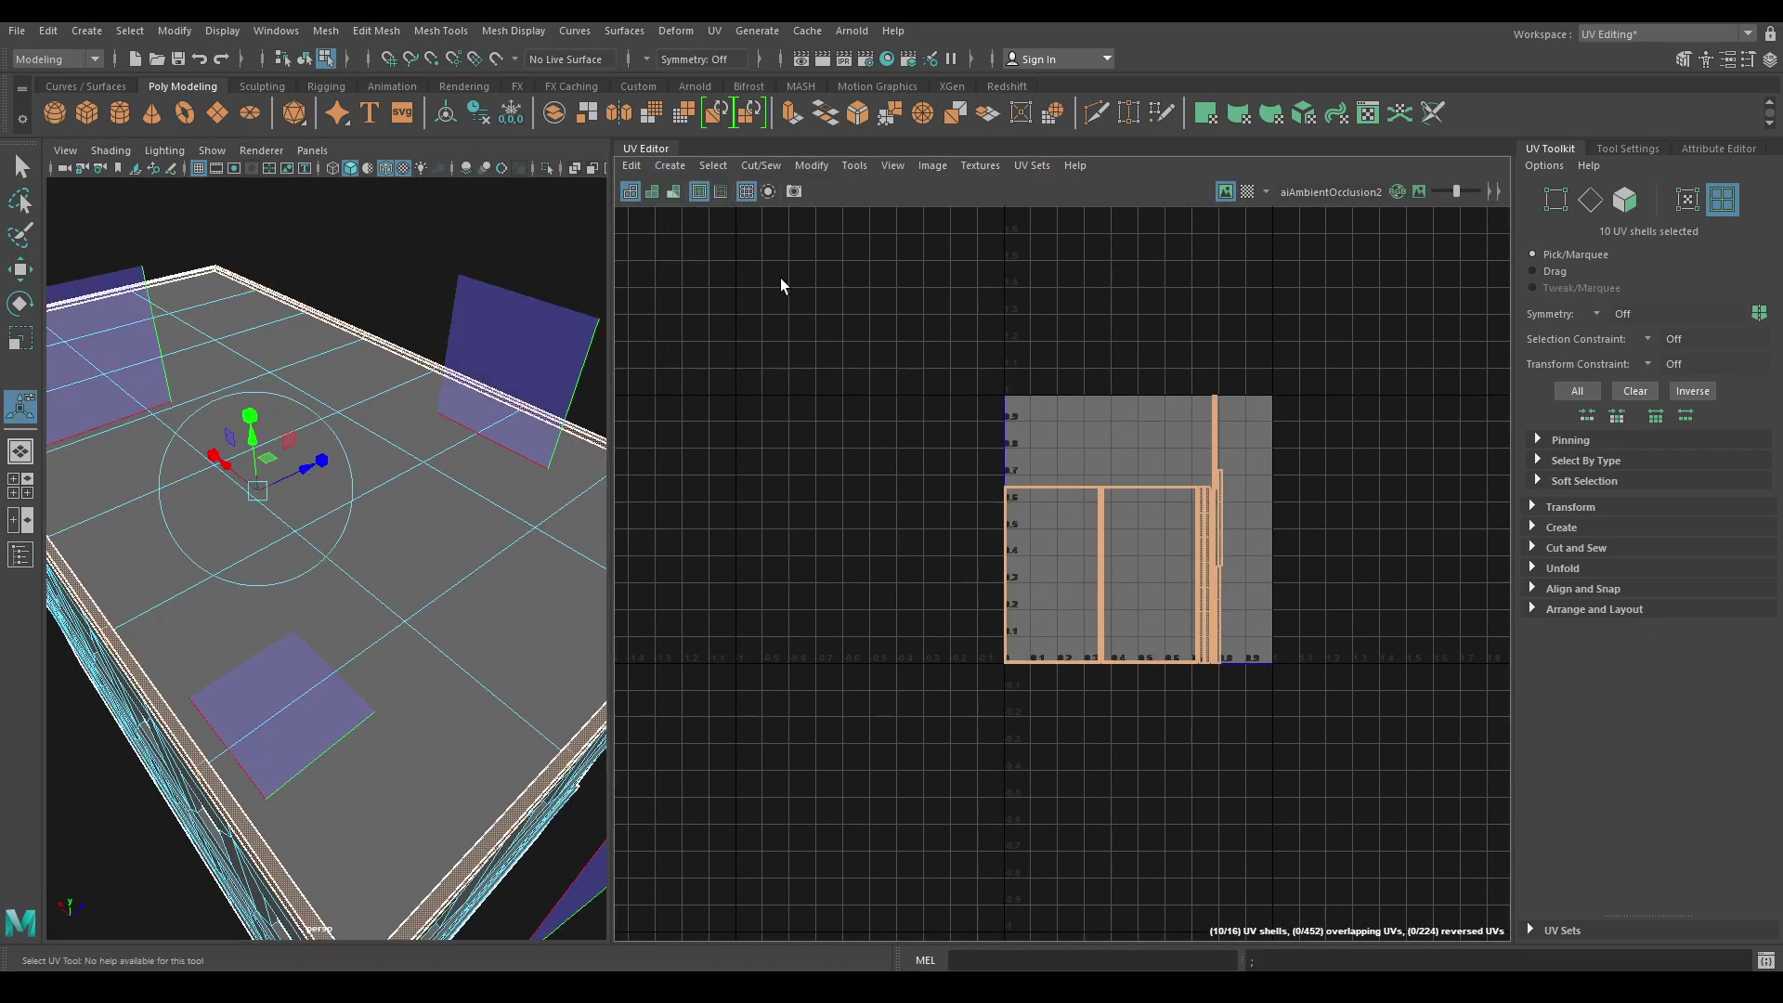
In UV shell mode, select the large frame-shaped shells and check on the model which roof-edge faces they cover.
scroll(1139, 700, "up", 5)
right_click_drag(1000, 408, 961, 390)
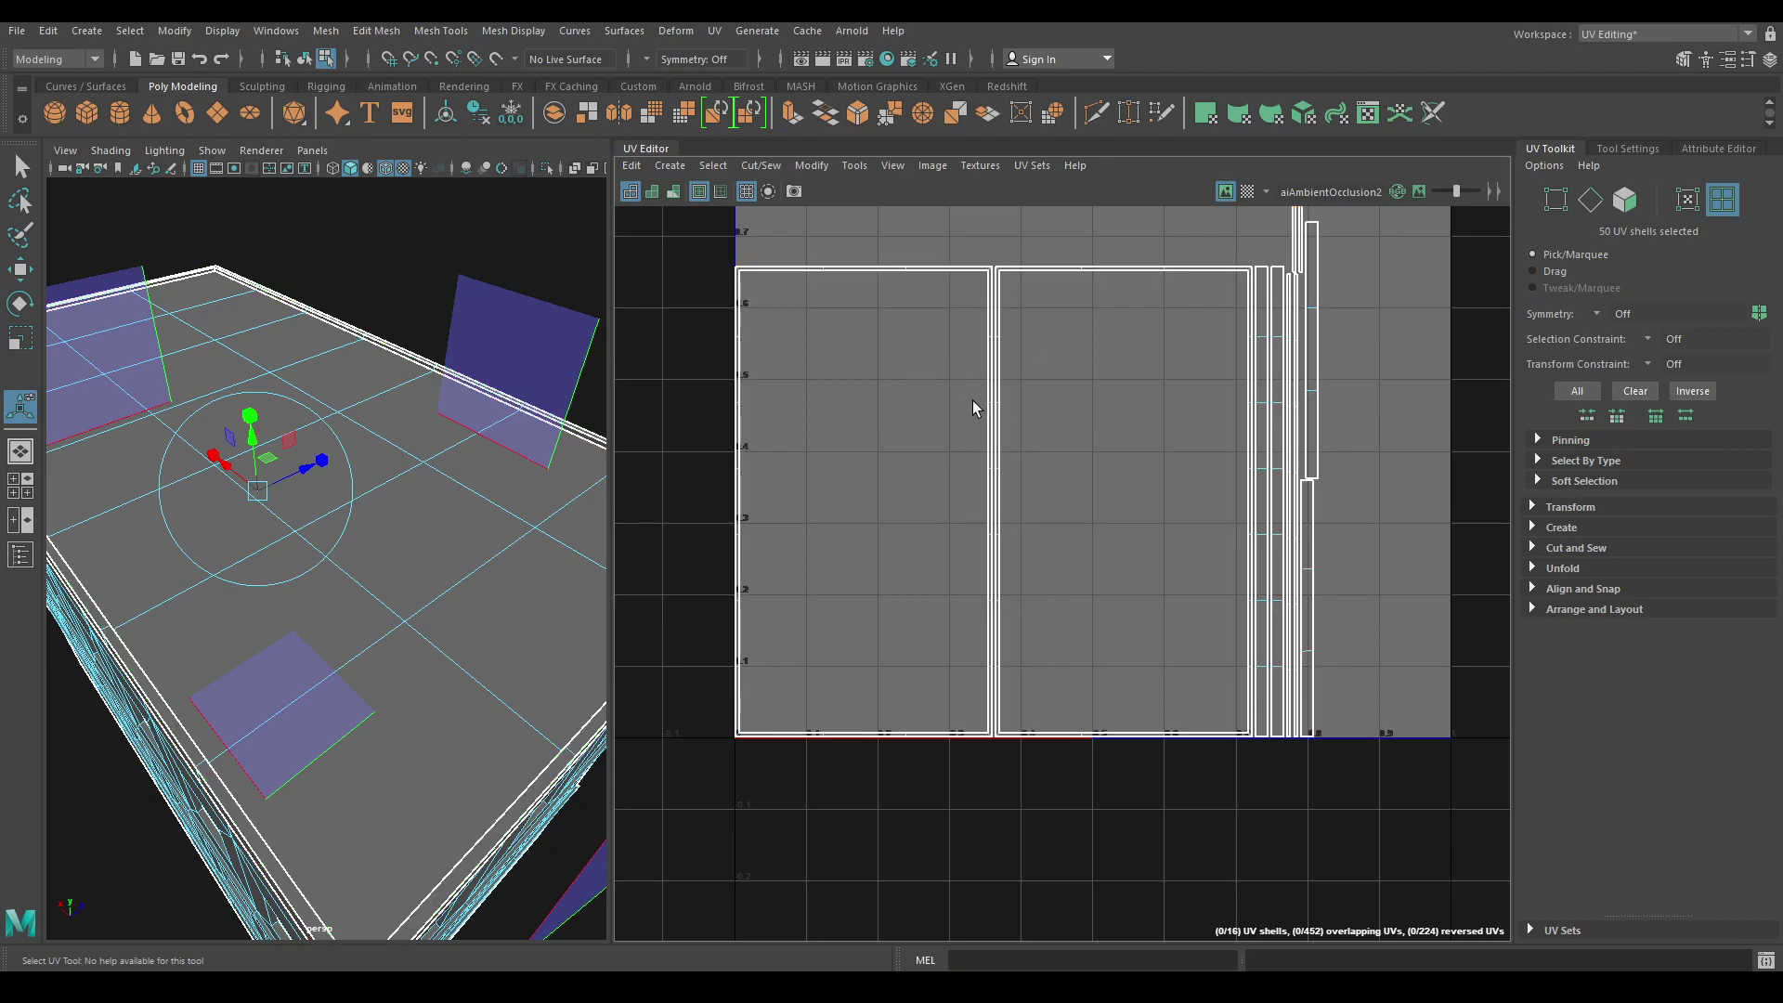
left_click(992, 411)
left_click_drag(300, 687, 428, 571, "alt")
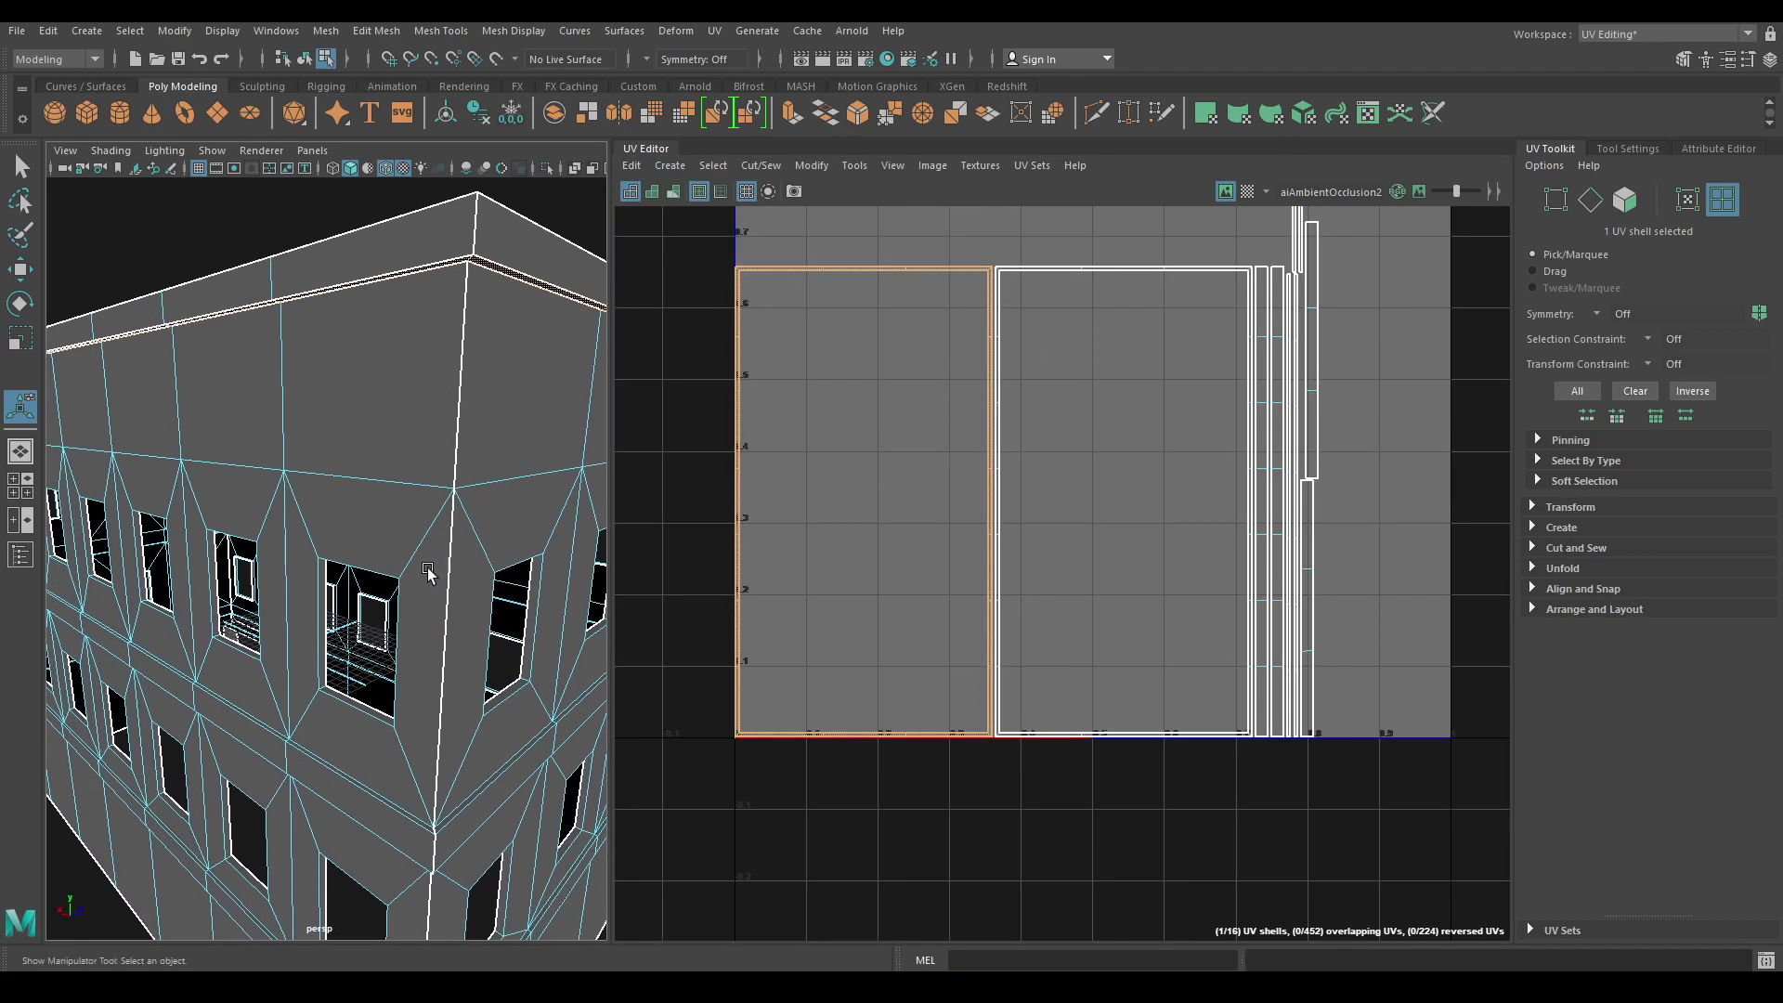
left_click(817, 376)
left_click(749, 407)
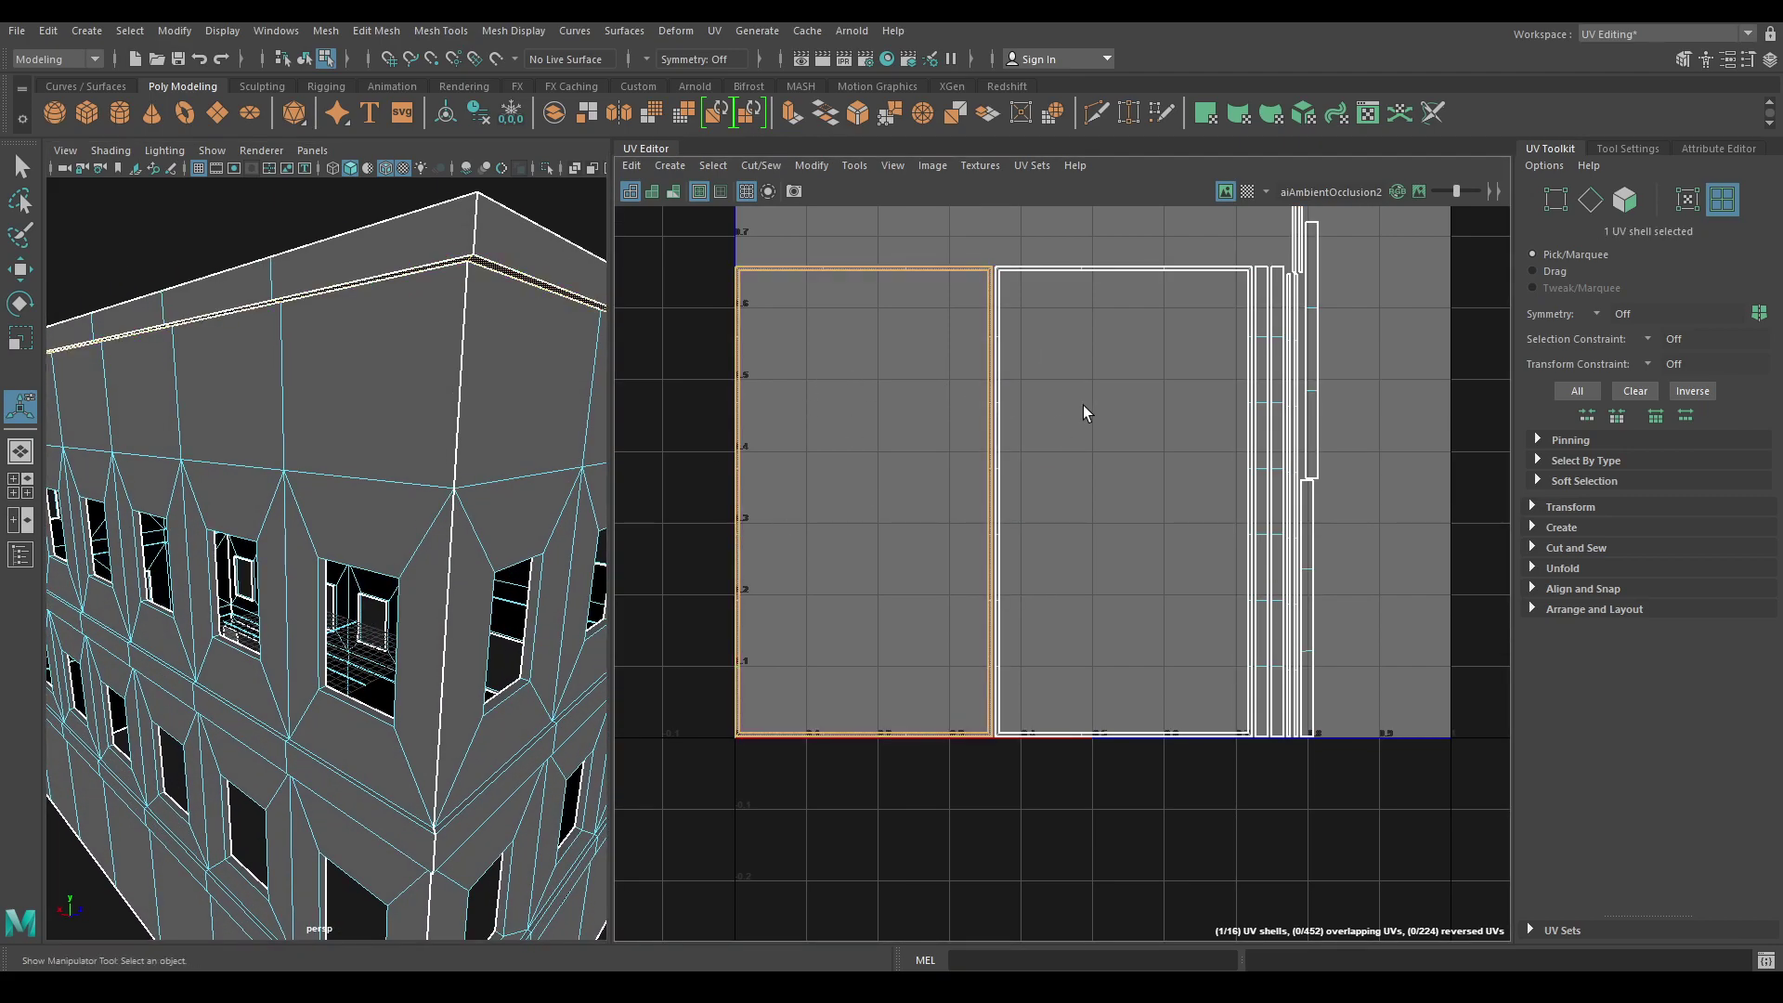
left_click(1005, 392)
In edge mode, move and sew the end edges of the wide cornice segments to join them into one long strip.
middle_click_drag(1194, 399, 1009, 466, "alt")
right_click_drag(1133, 380, 1101, 314)
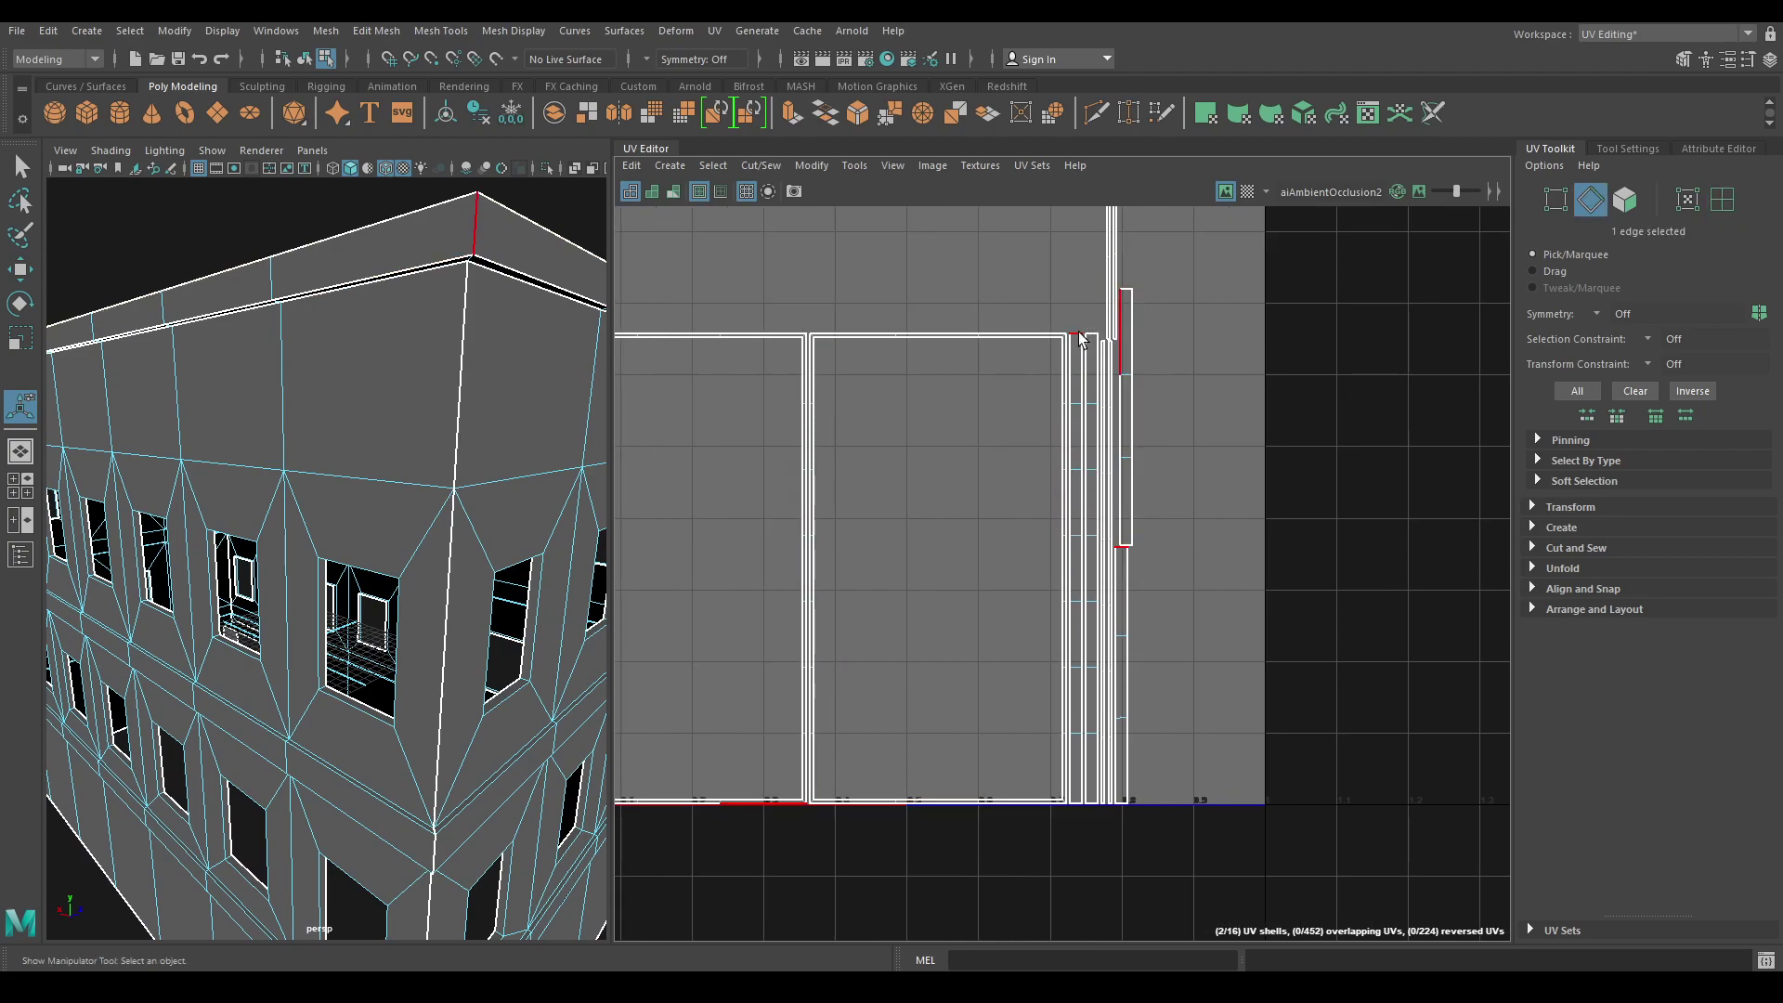
right_click_drag(1202, 464, 1217, 548)
middle_click_drag(1217, 548, 1143, 826, "alt")
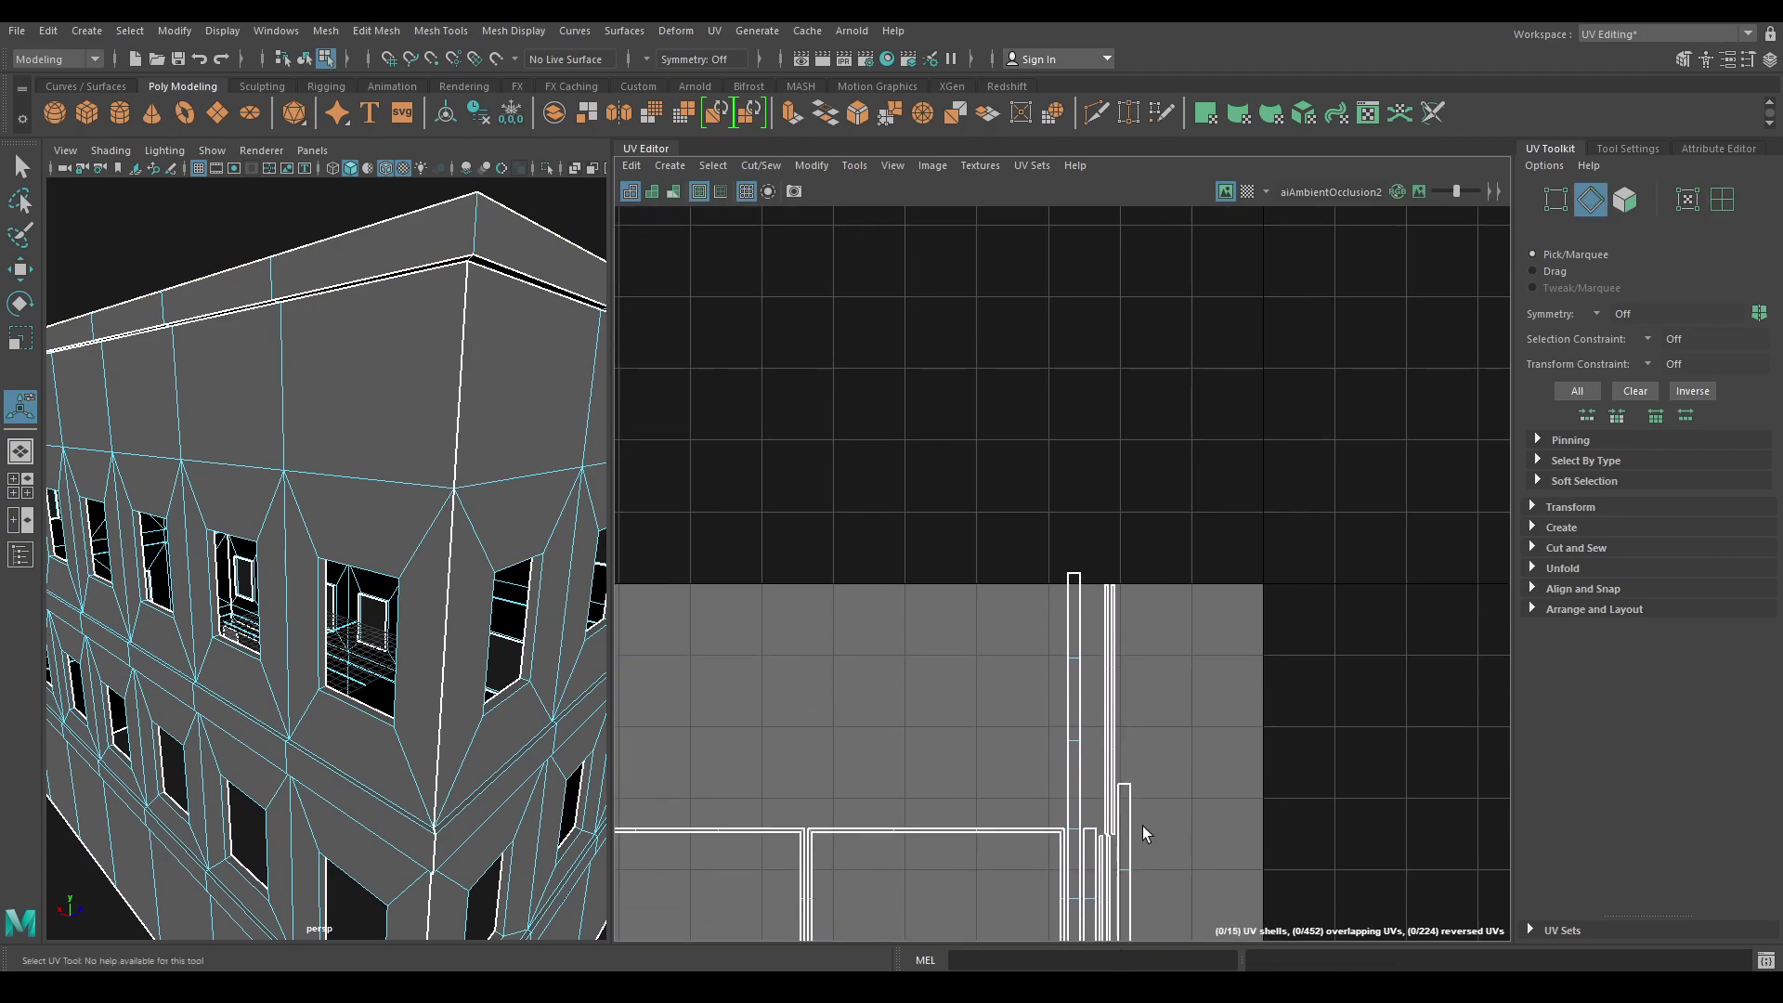
right_click_drag(1075, 574, 1134, 323, "shift")
left_click(1134, 322)
right_click_drag(1193, 446, 1091, 251, "alt")
middle_click_drag(1193, 613, 1140, 319, "alt")
right_click_drag(1172, 306, 1198, 594, "alt")
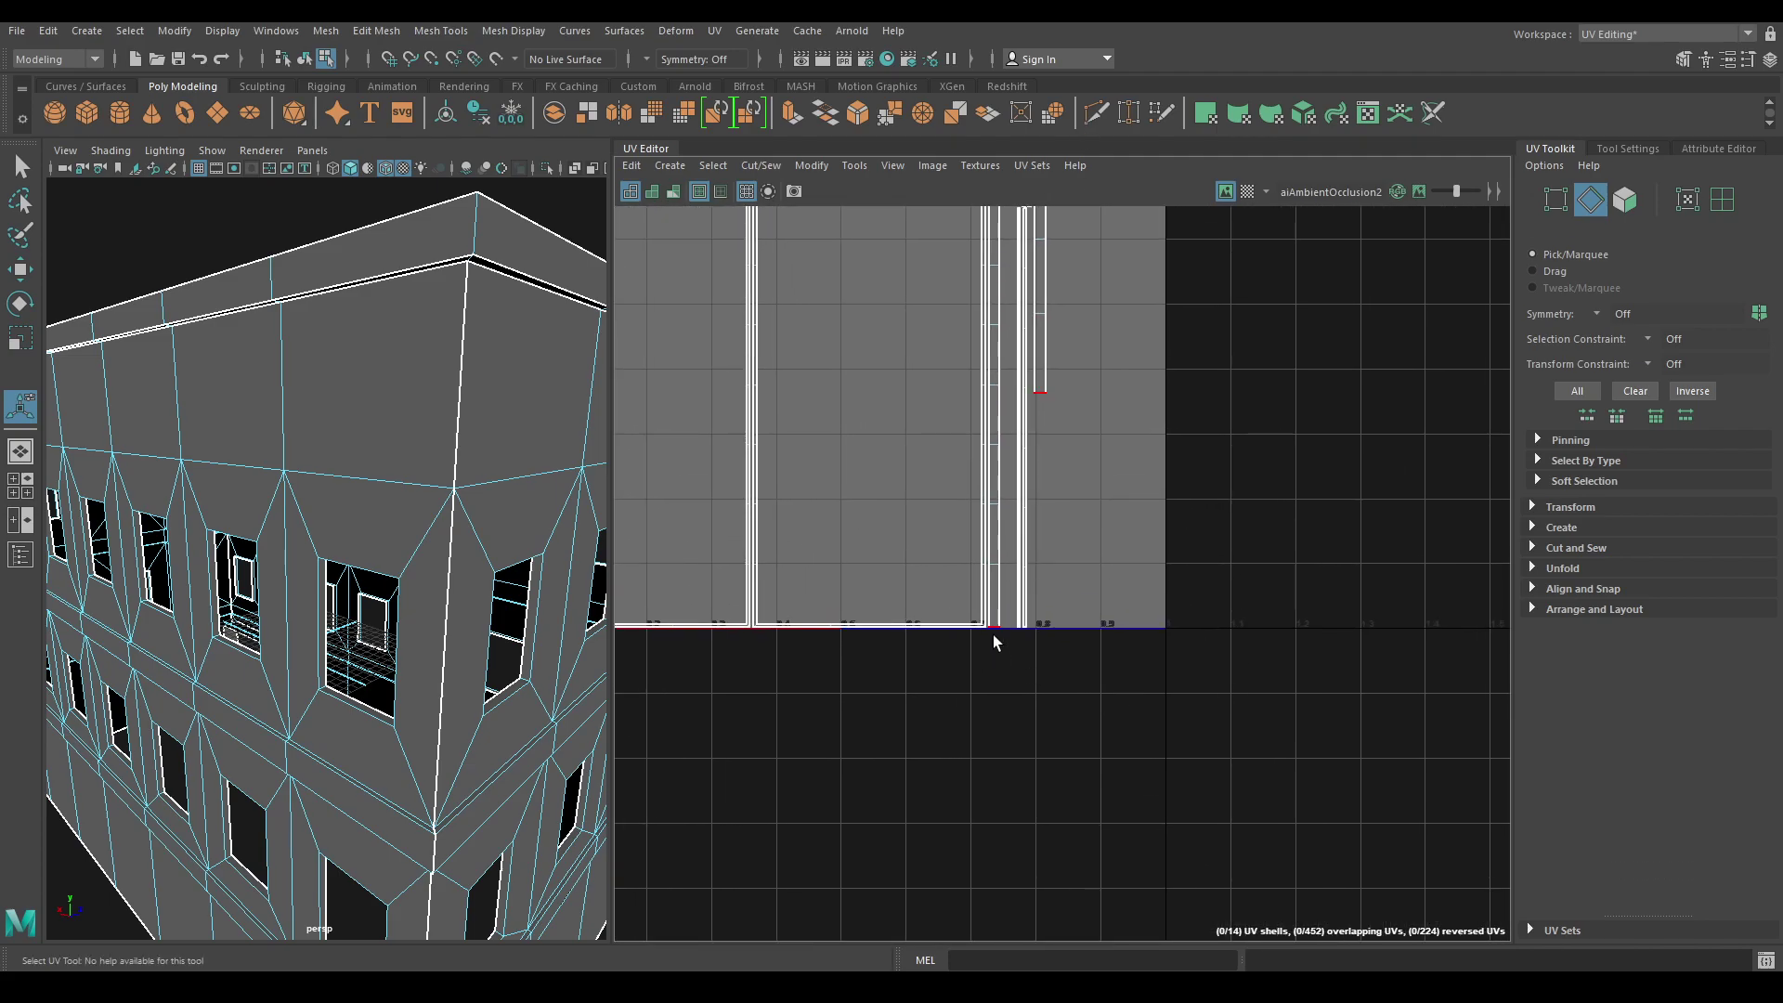
left_click(994, 633)
right_click_drag(994, 633, 1104, 572, "shift")
Move and sew the end edges of the narrow cornice segments to join them into a second long strip.
left_click(1019, 632)
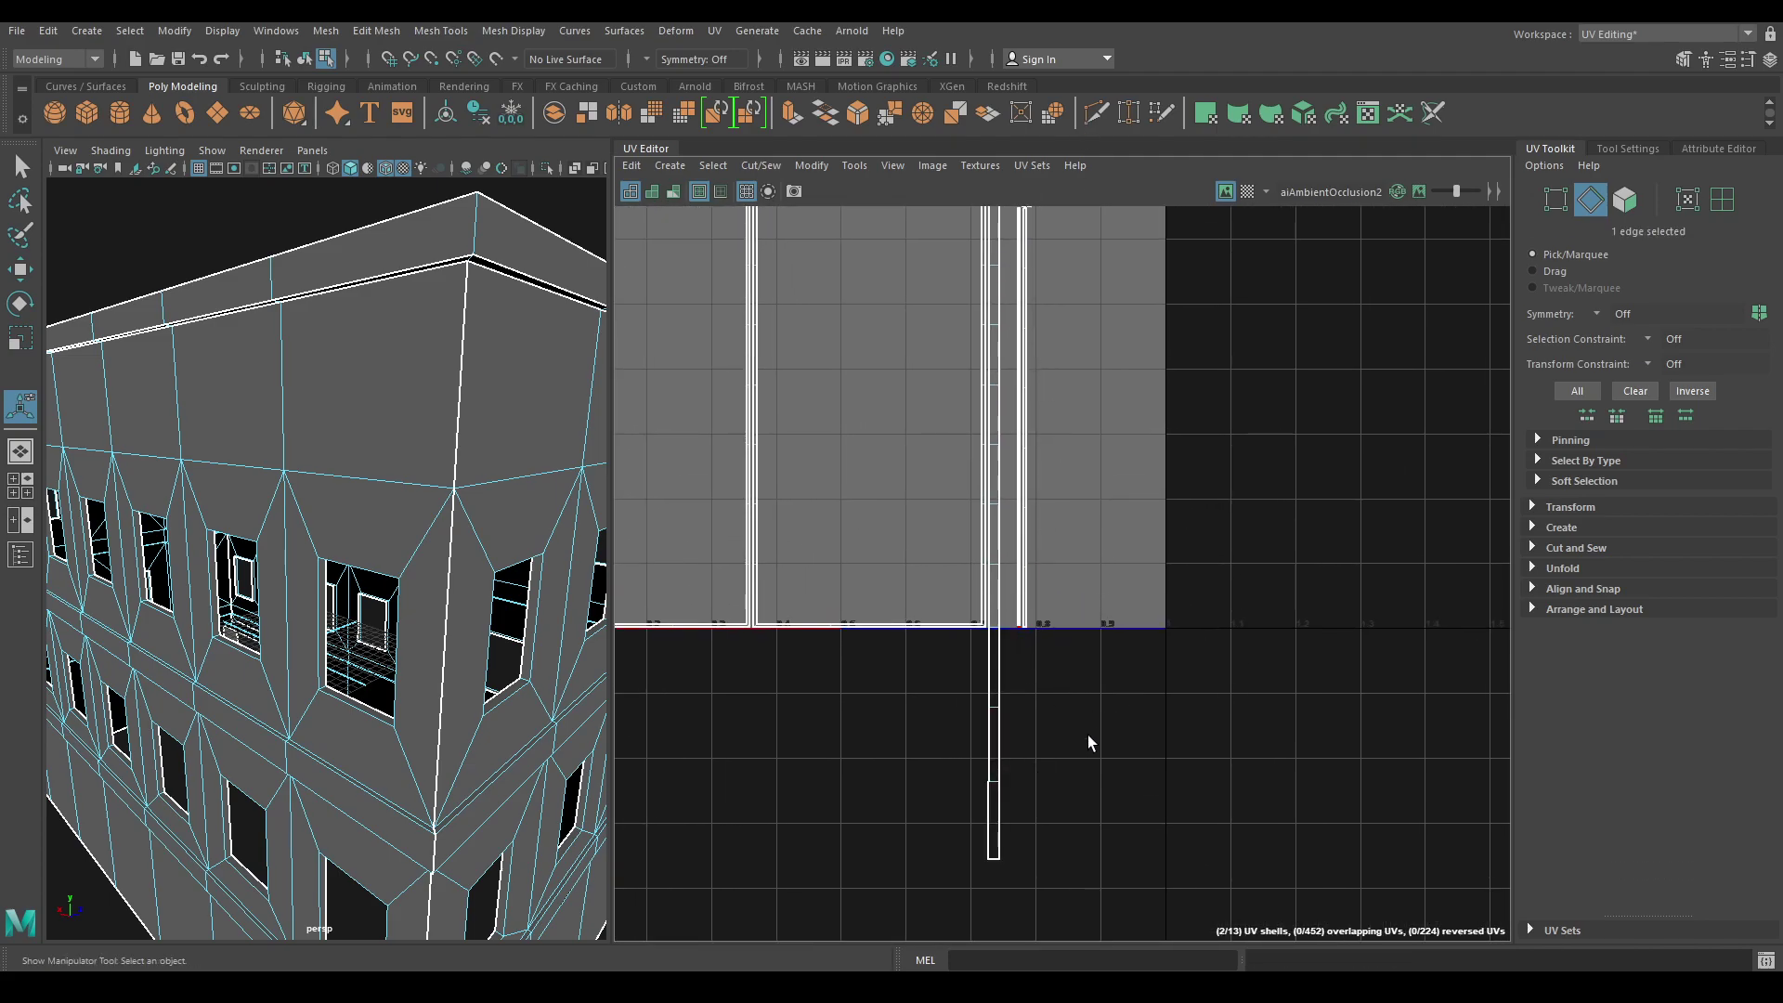
right_click_drag(1089, 734, 1101, 479, "alt")
middle_click_drag(1100, 478, 1131, 712, "alt")
right_click_drag(1131, 667, 1207, 307, "shift")
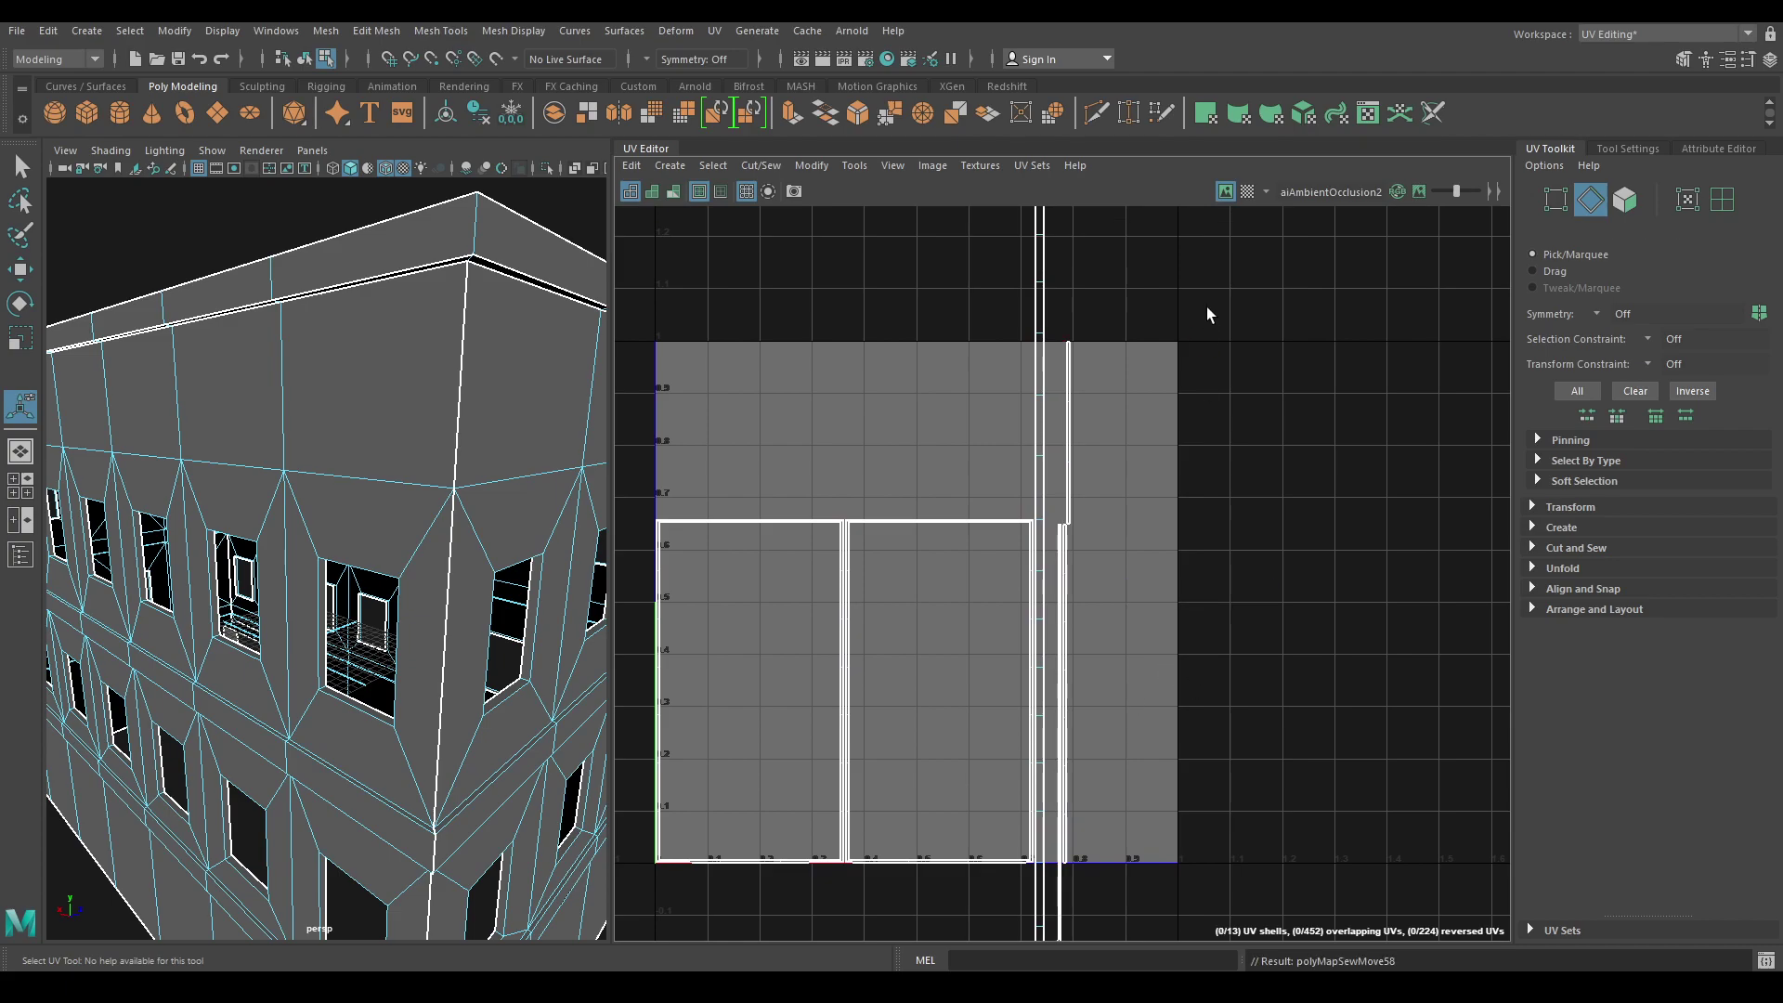
left_click(1068, 335)
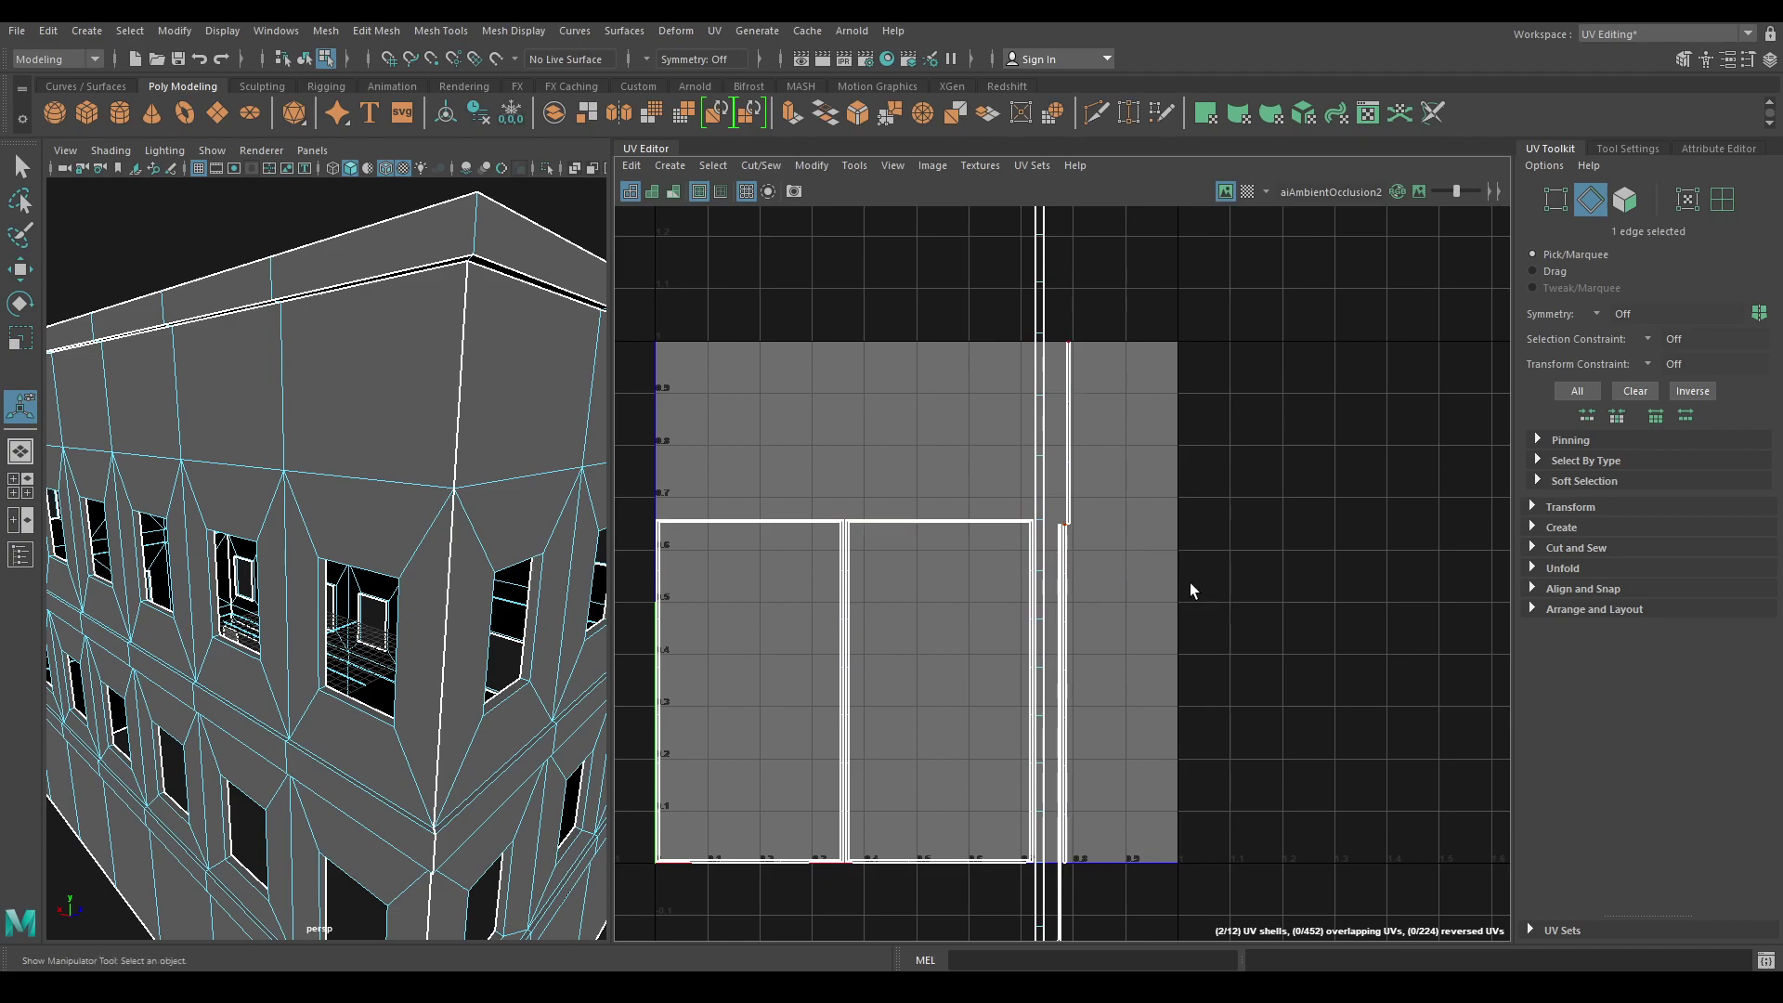
right_click_drag(1192, 591, 1201, 326, "shift")
scroll(1236, 674, "down", 1)
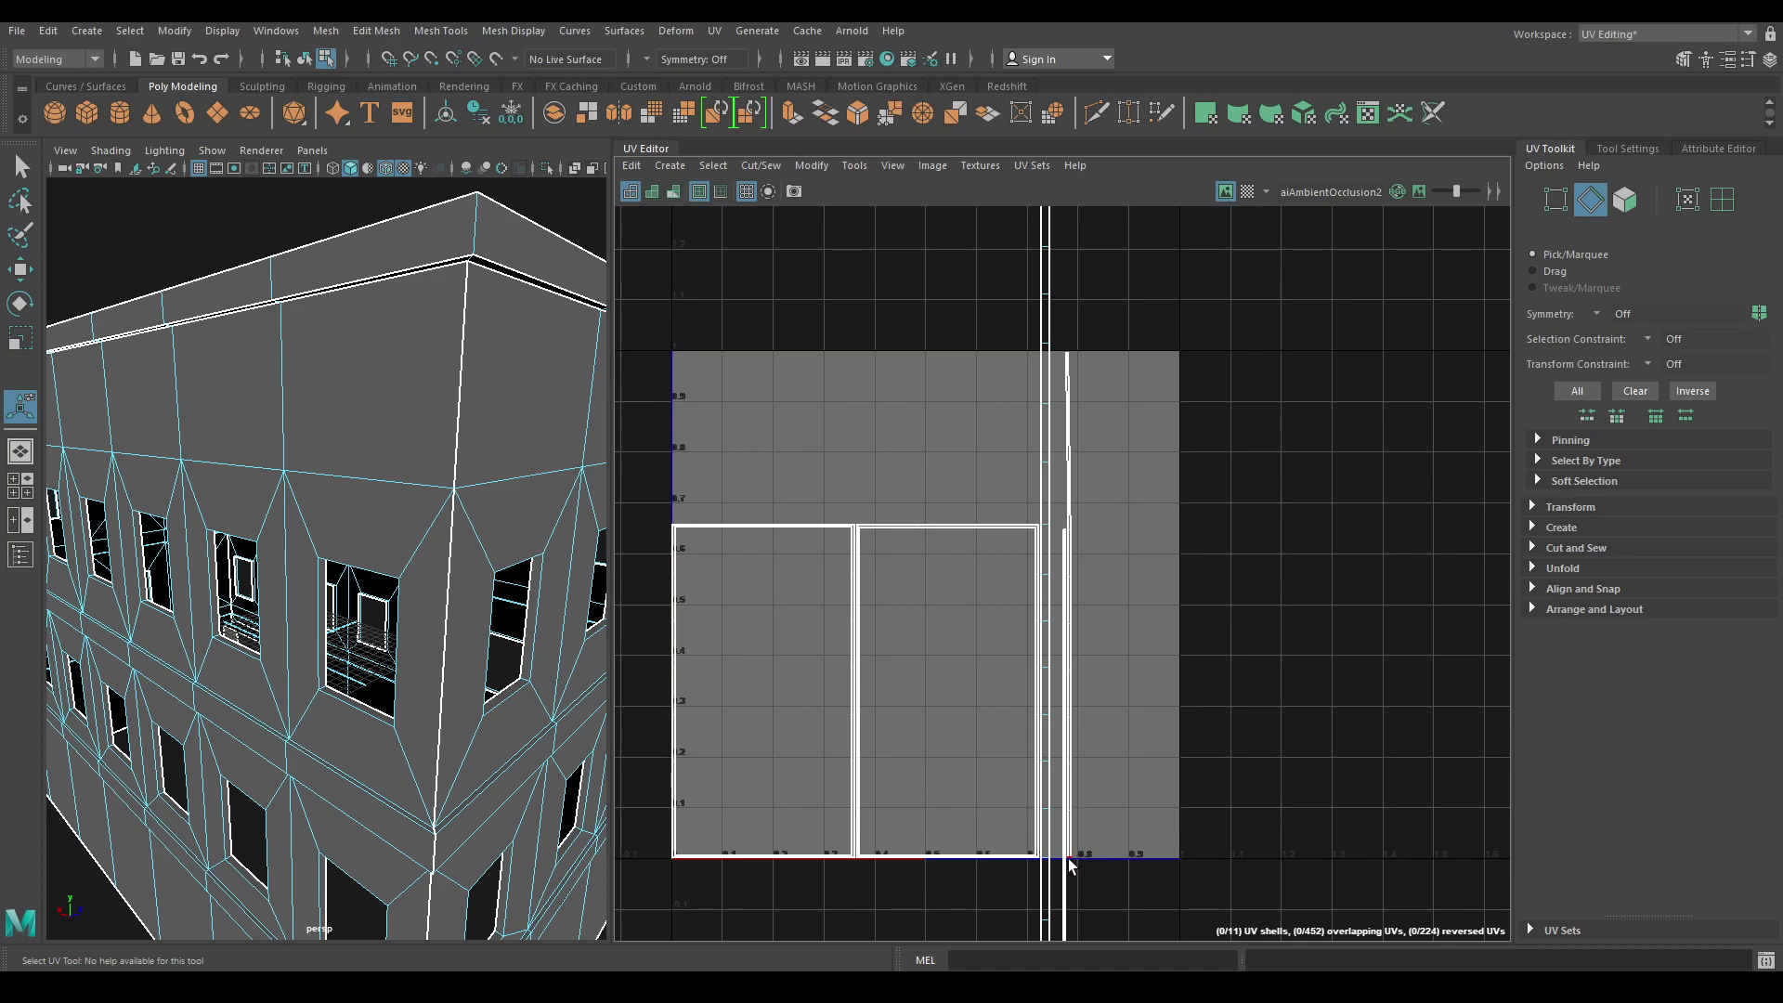
right_click_drag(1225, 829, 1204, 675, "alt")
key("g")
In UV shell mode, select all ten shells of the building body and lay them out inside the first UV tile.
right_click_drag(1305, 757, 1247, 546, "alt")
middle_click_drag(1246, 546, 1146, 259, "alt")
right_click_drag(1123, 425, 1036, 390)
left_click_drag(747, 243, 1083, 665)
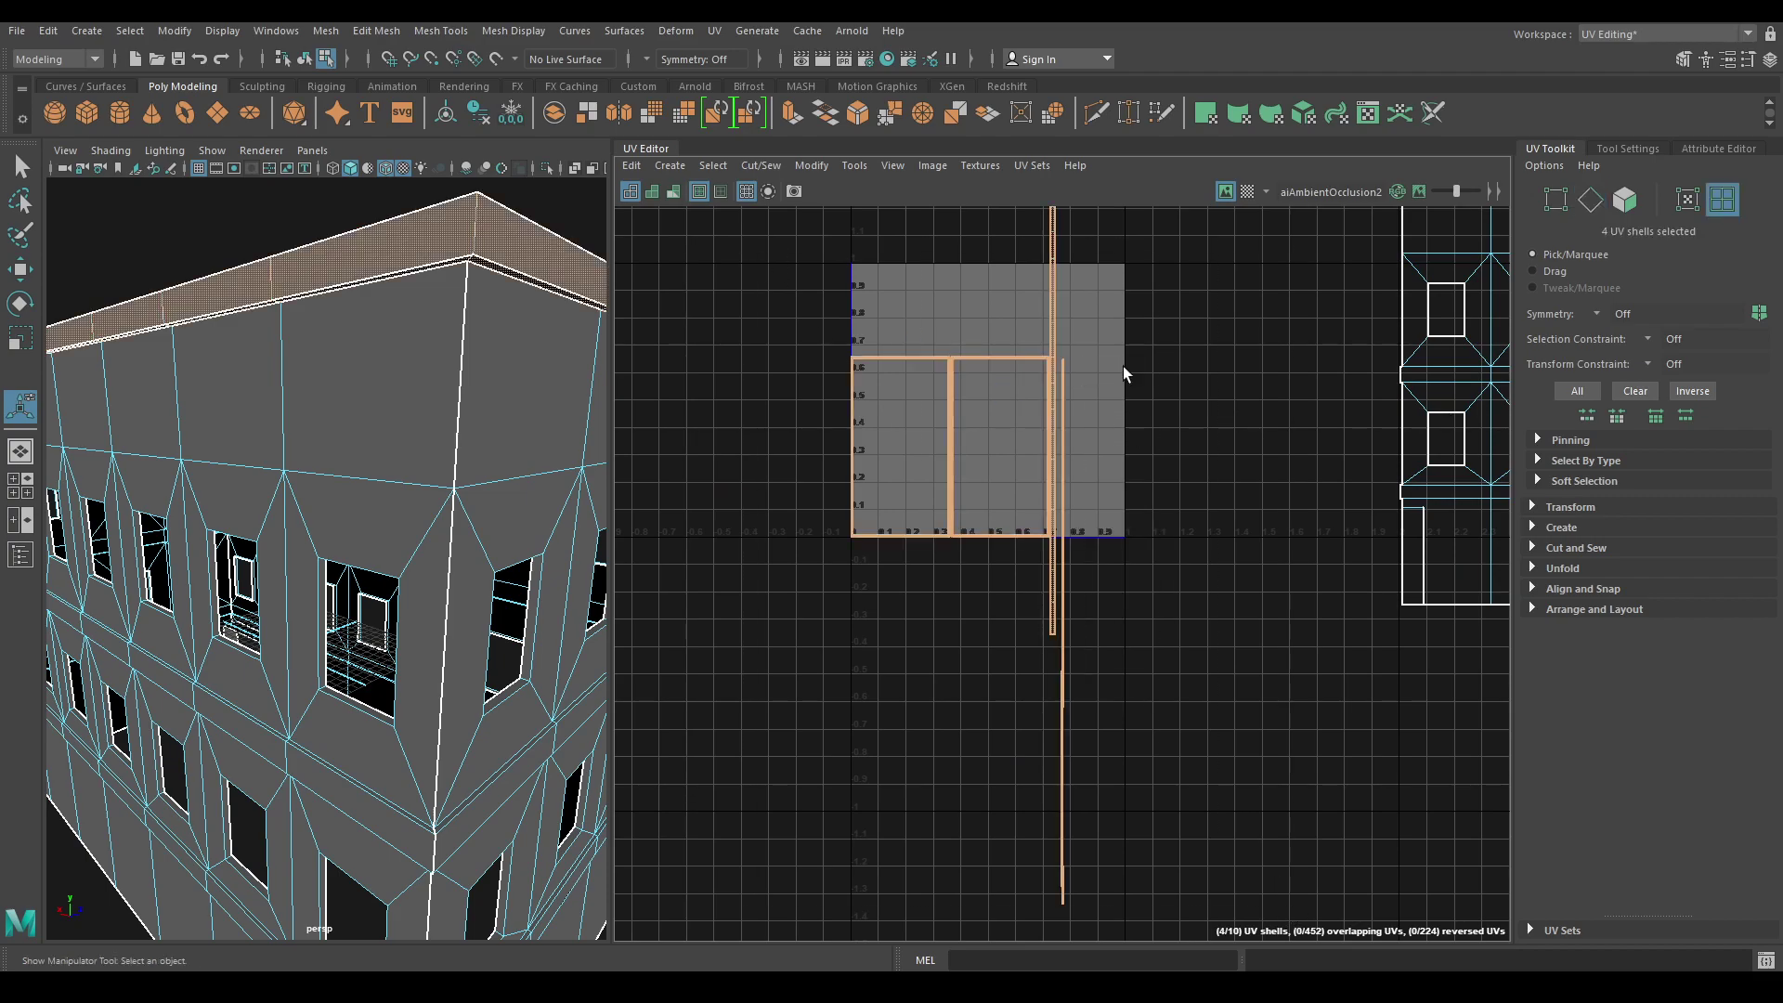
right_click_drag(1205, 522, 1081, 404, "alt")
right_click_drag(1206, 656, 968, 383, "alt")
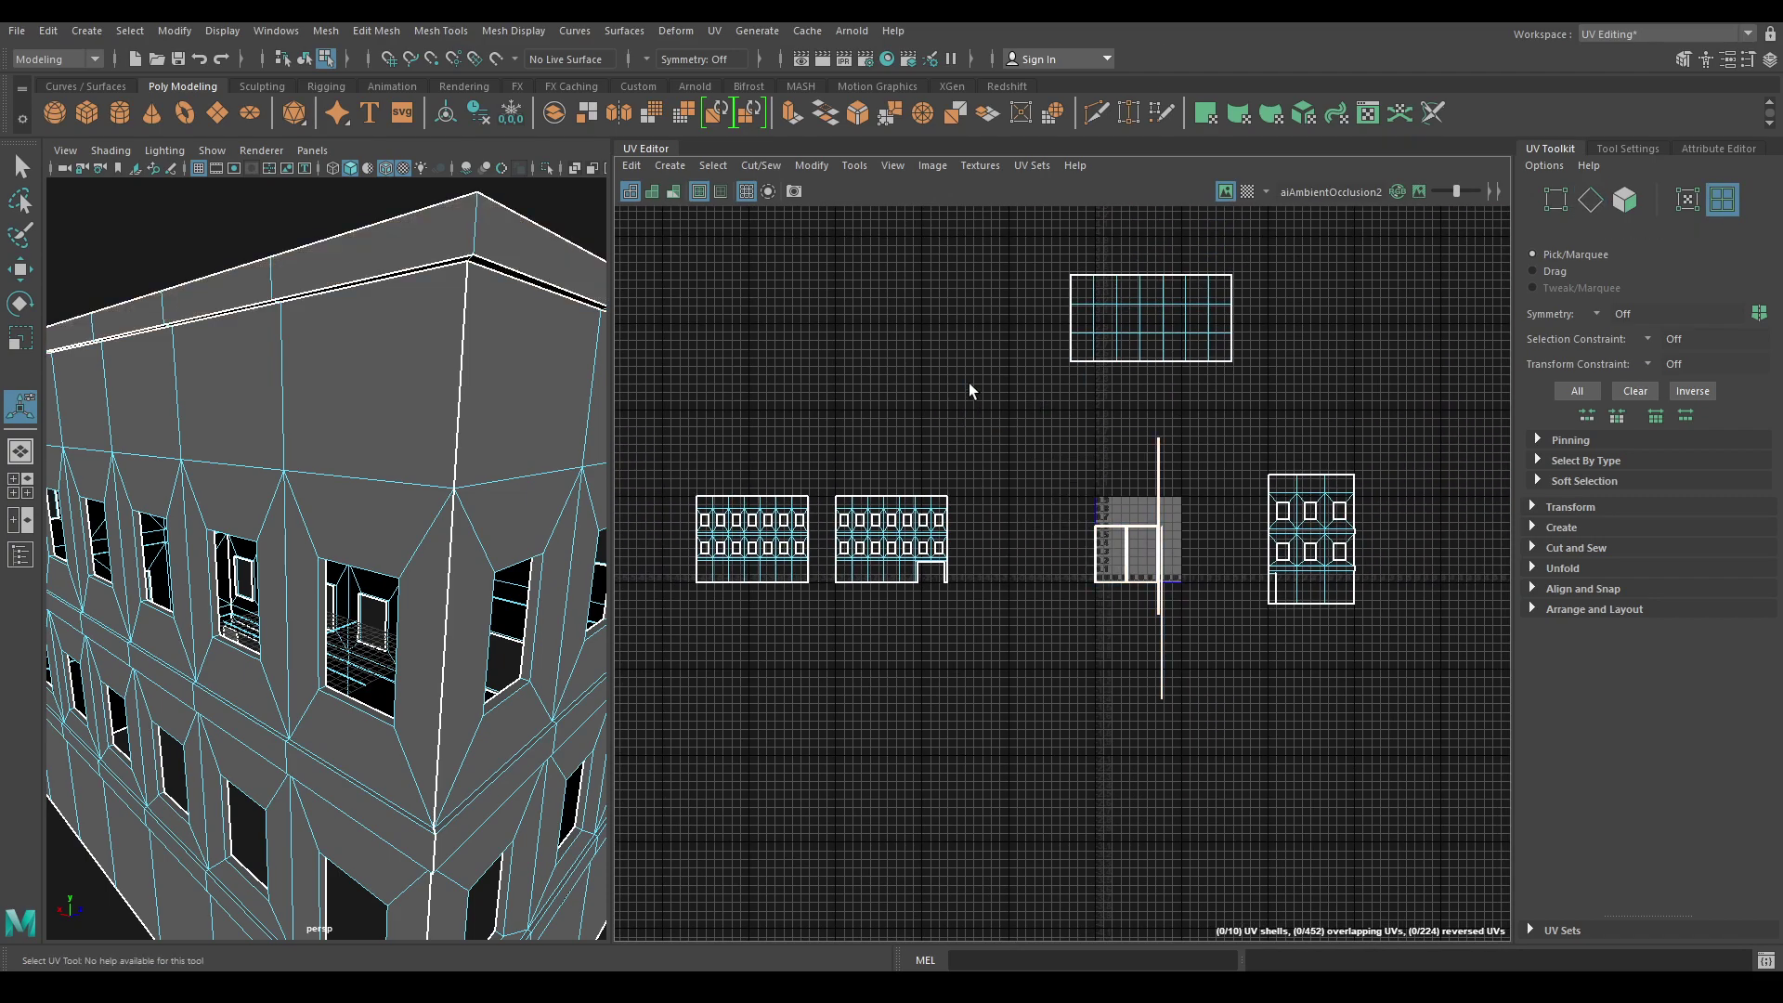
left_click_drag(697, 278, 1617, 901)
right_click_drag(1286, 389, 1059, 490, "shift")
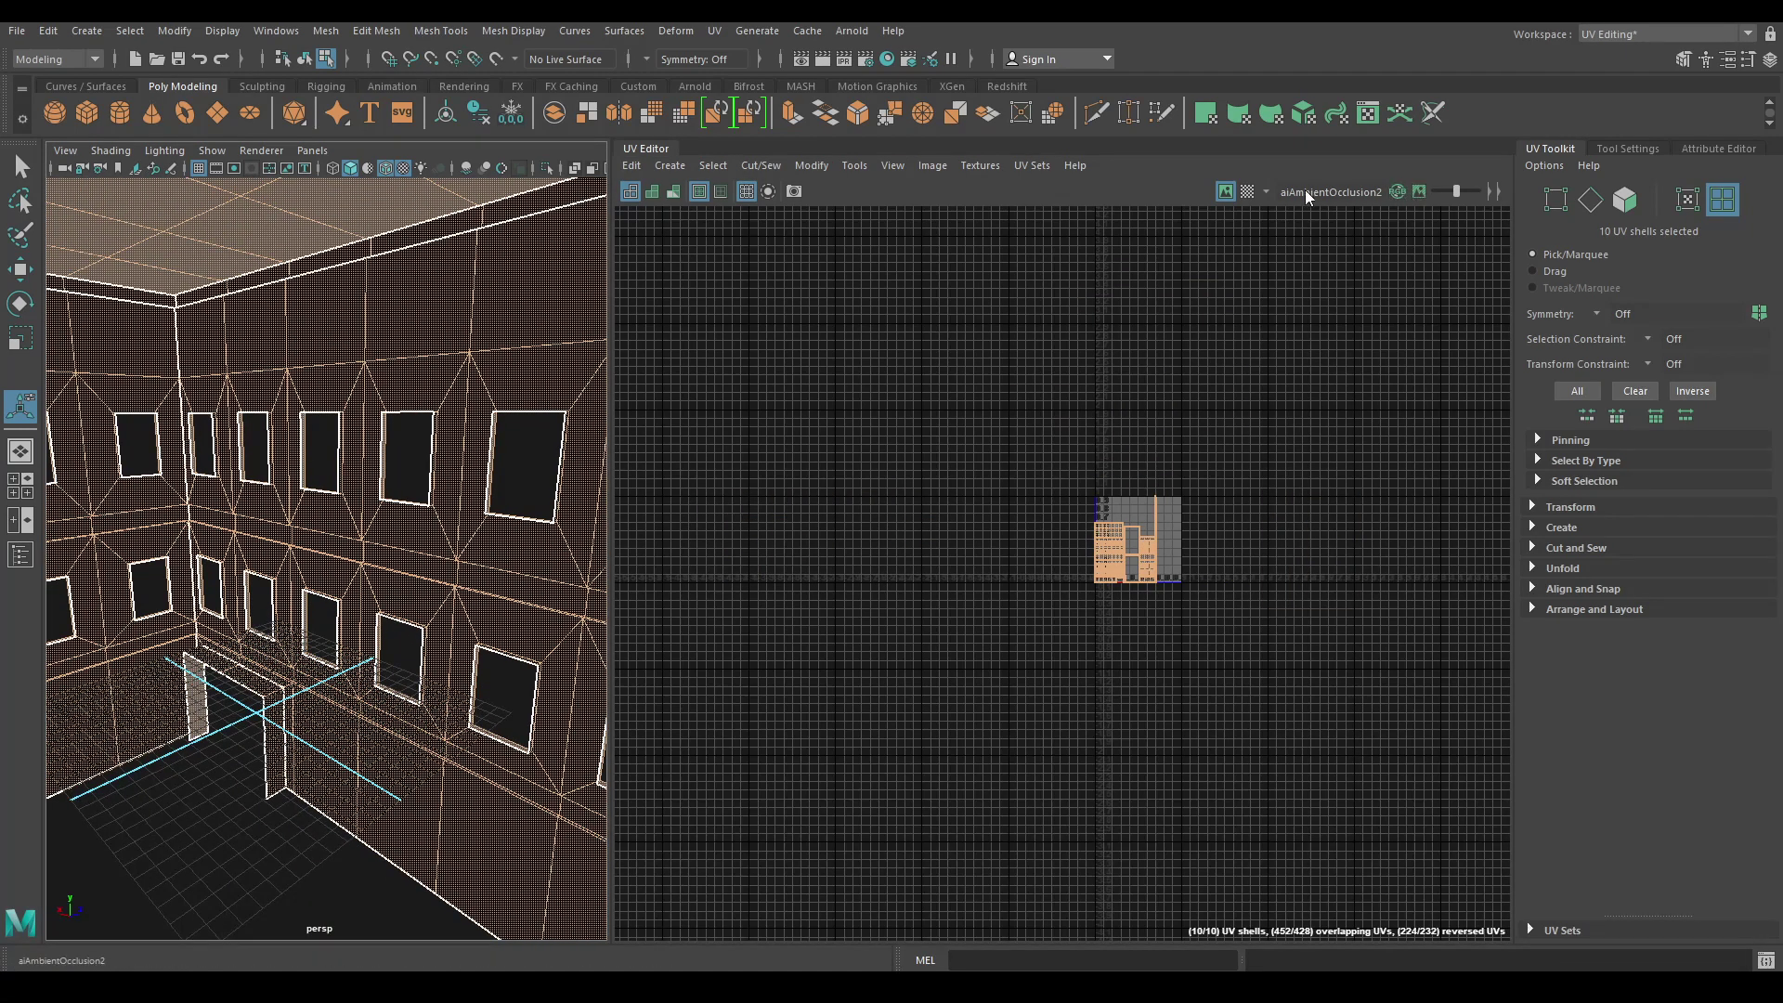
Display the checker texture and frame the laid-out shells to check their texel scale on the walls and roof.
left_click(1247, 191)
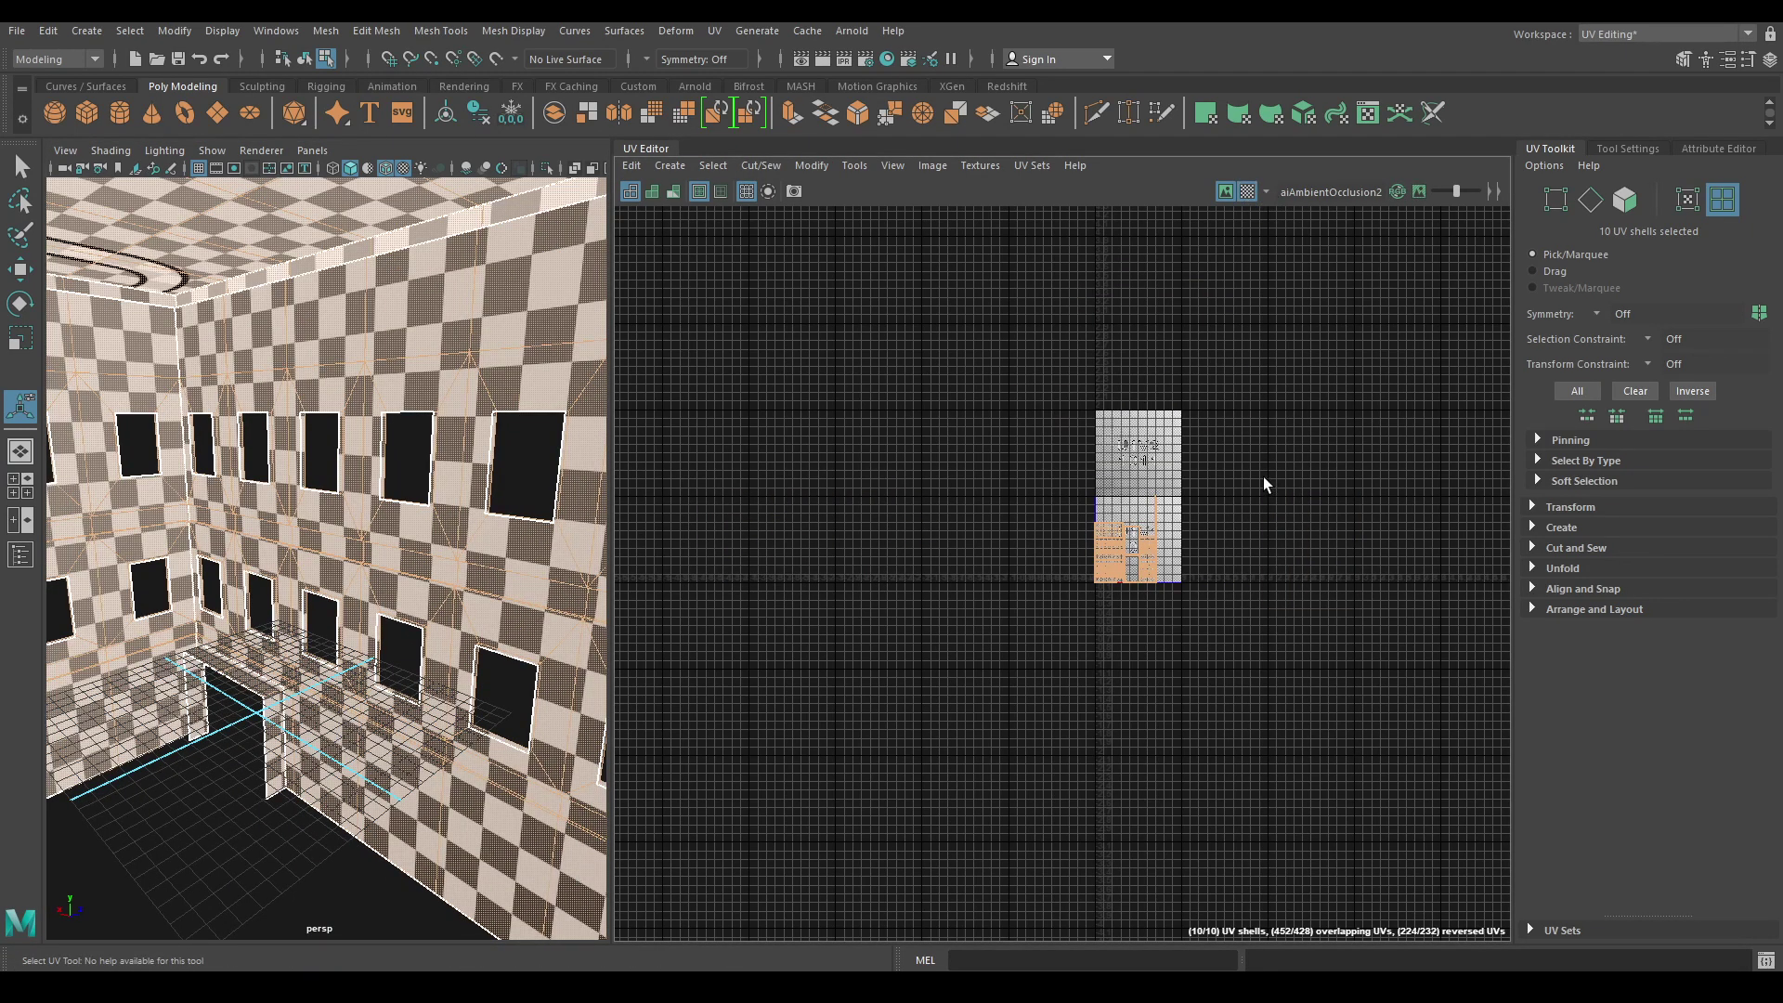
key("f")
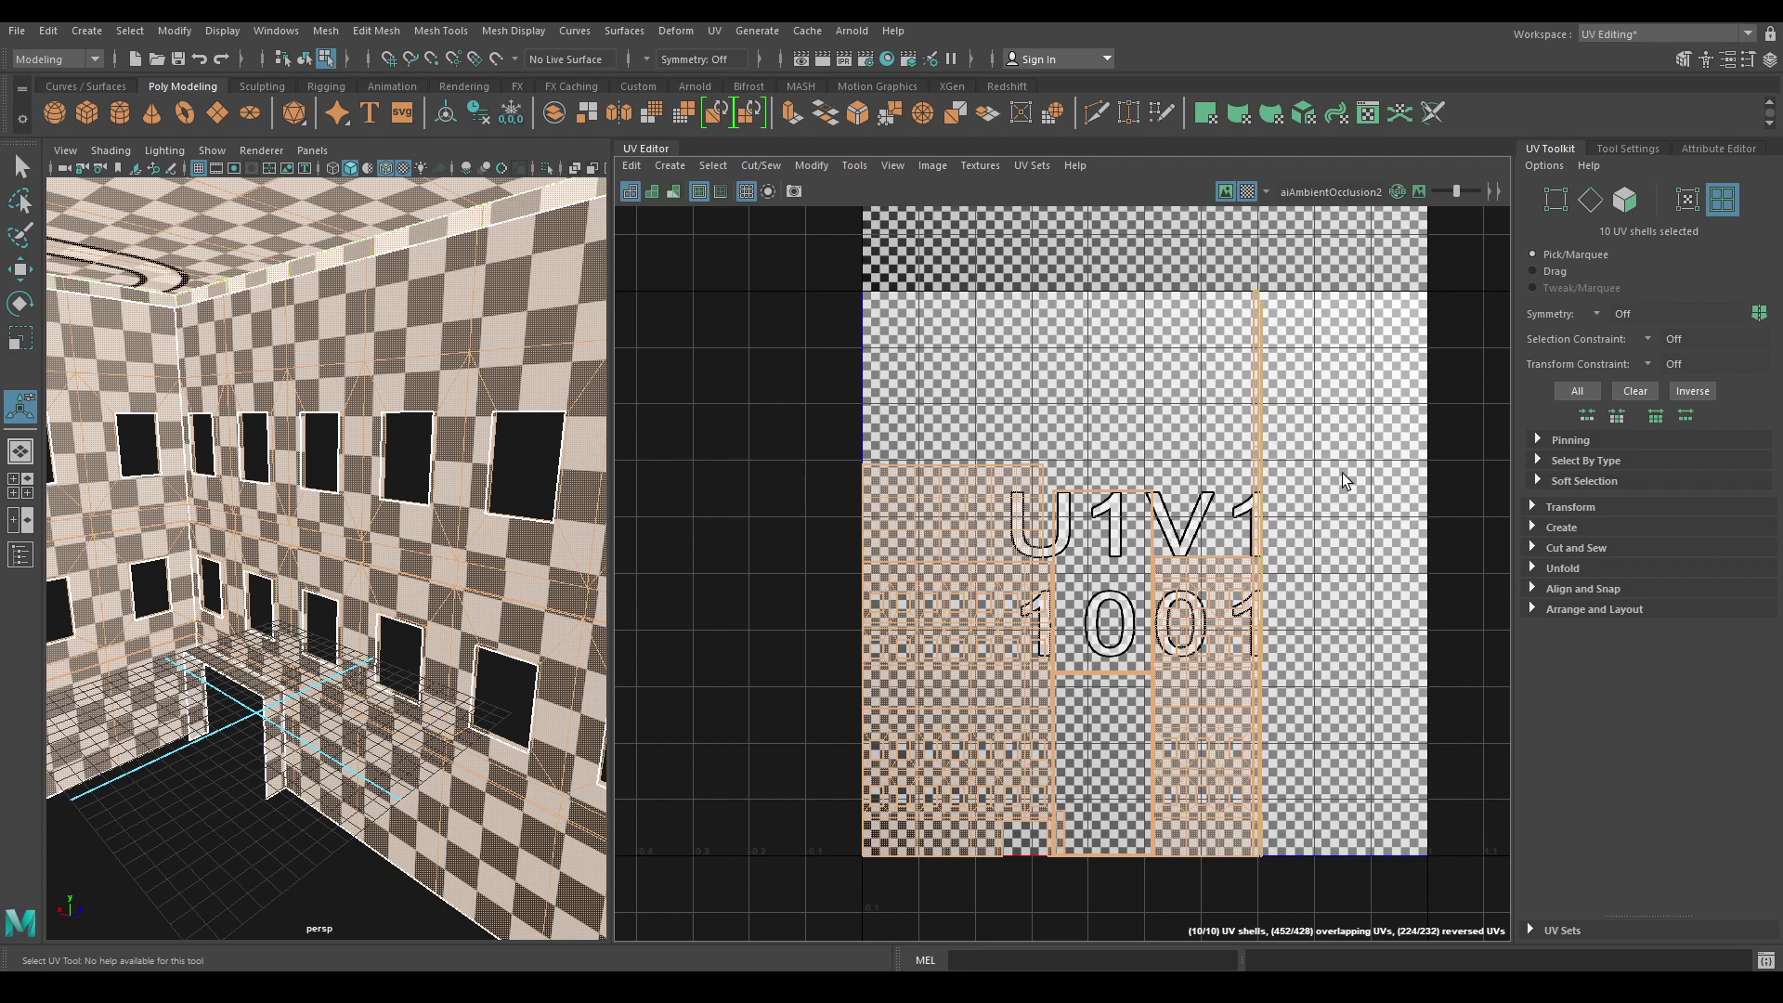
key("r")
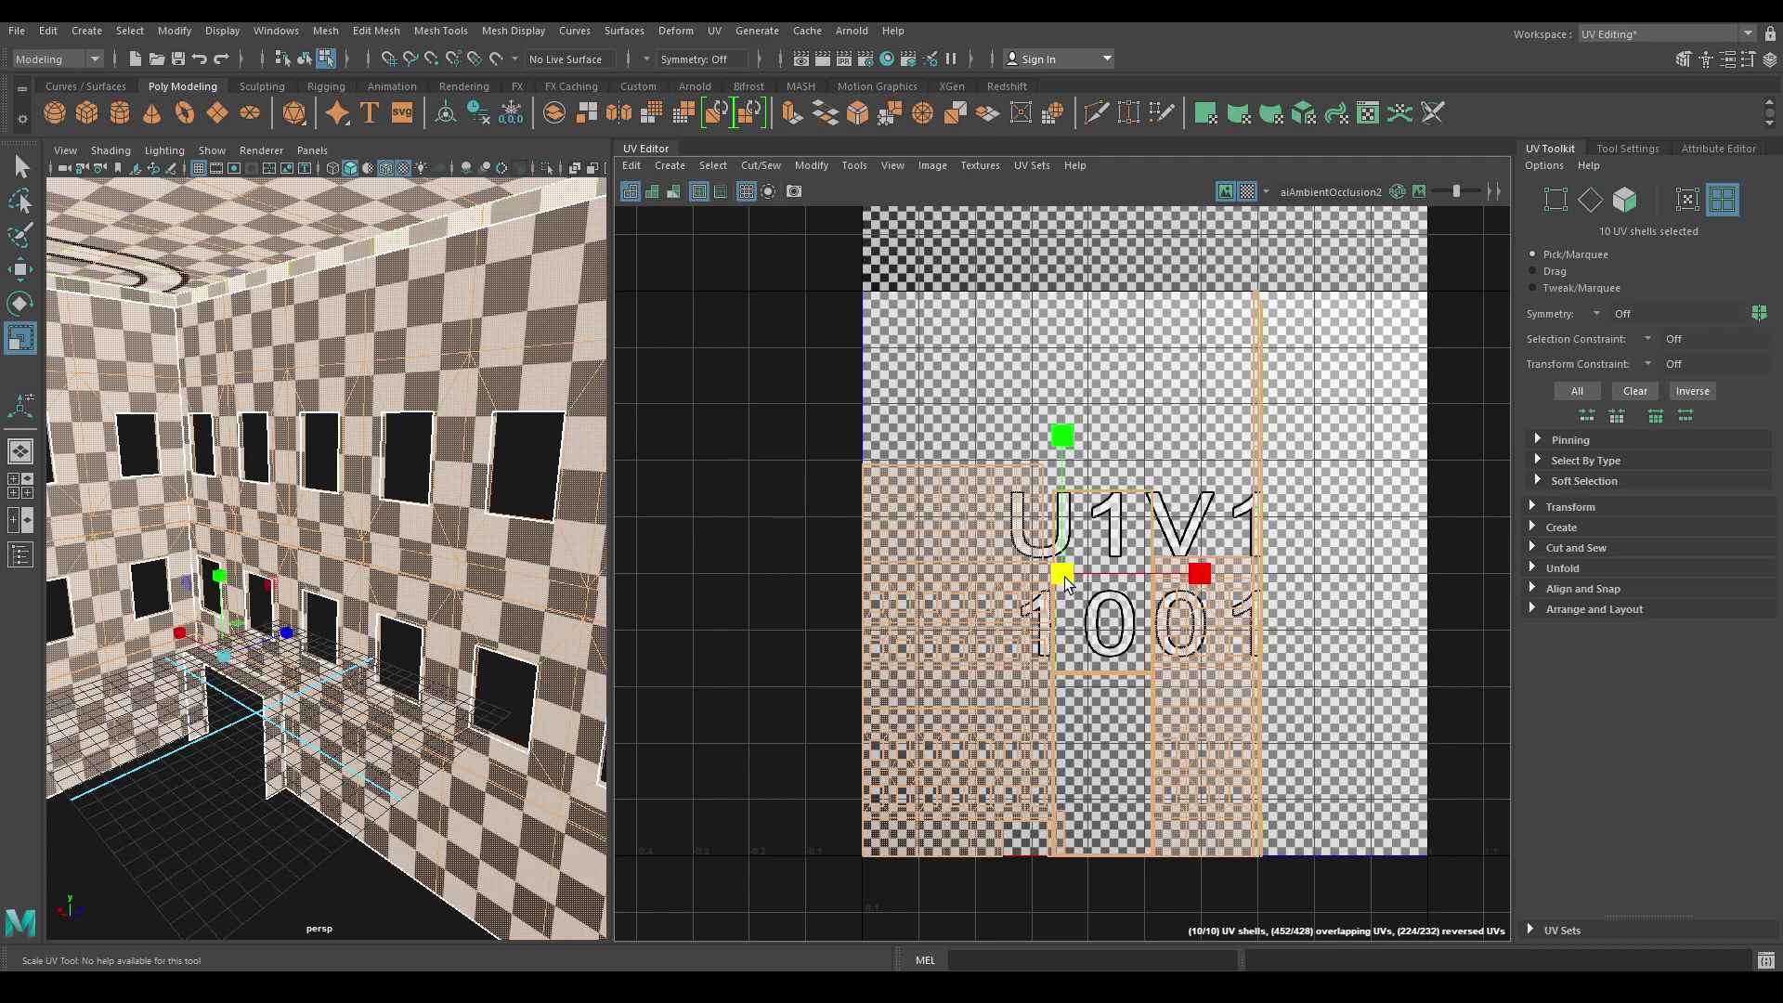
key("w")
left_click(1336, 530)
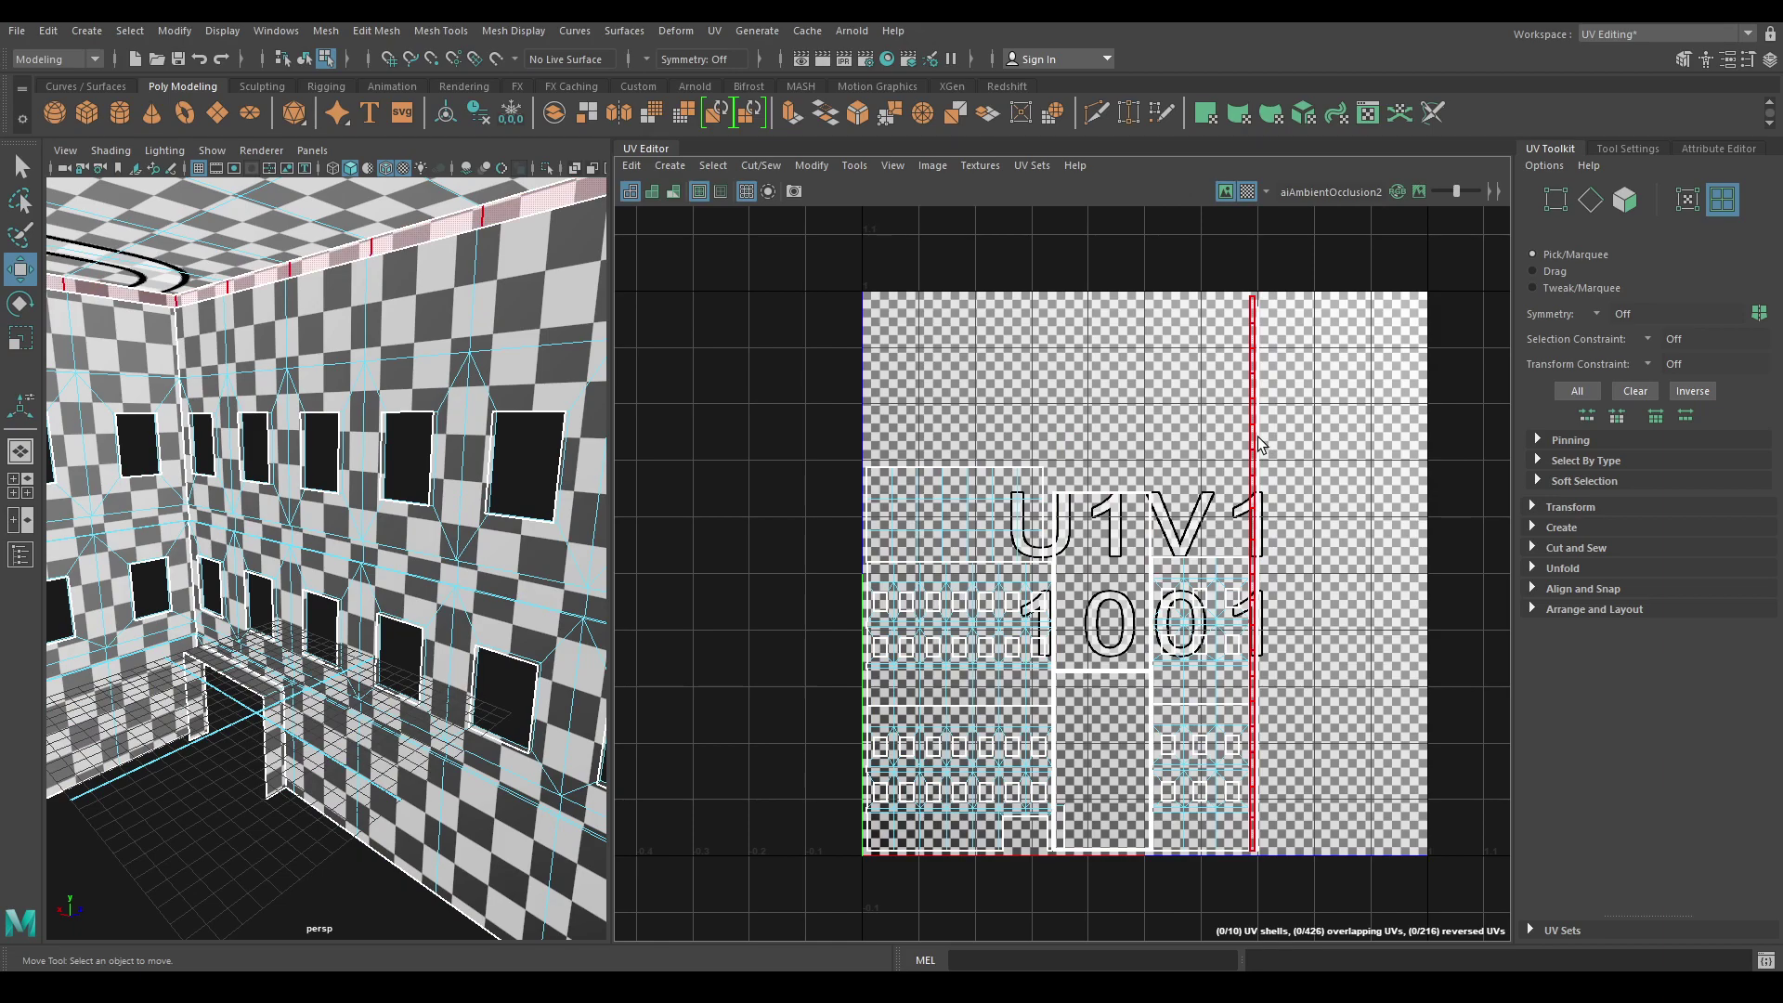
Move the two long cornice strip shells slightly in positive U so they stand apart, and hide the checker texture.
left_click_drag(1278, 436, 1241, 465)
left_click_drag(1395, 572, 1418, 577)
left_click(1266, 483)
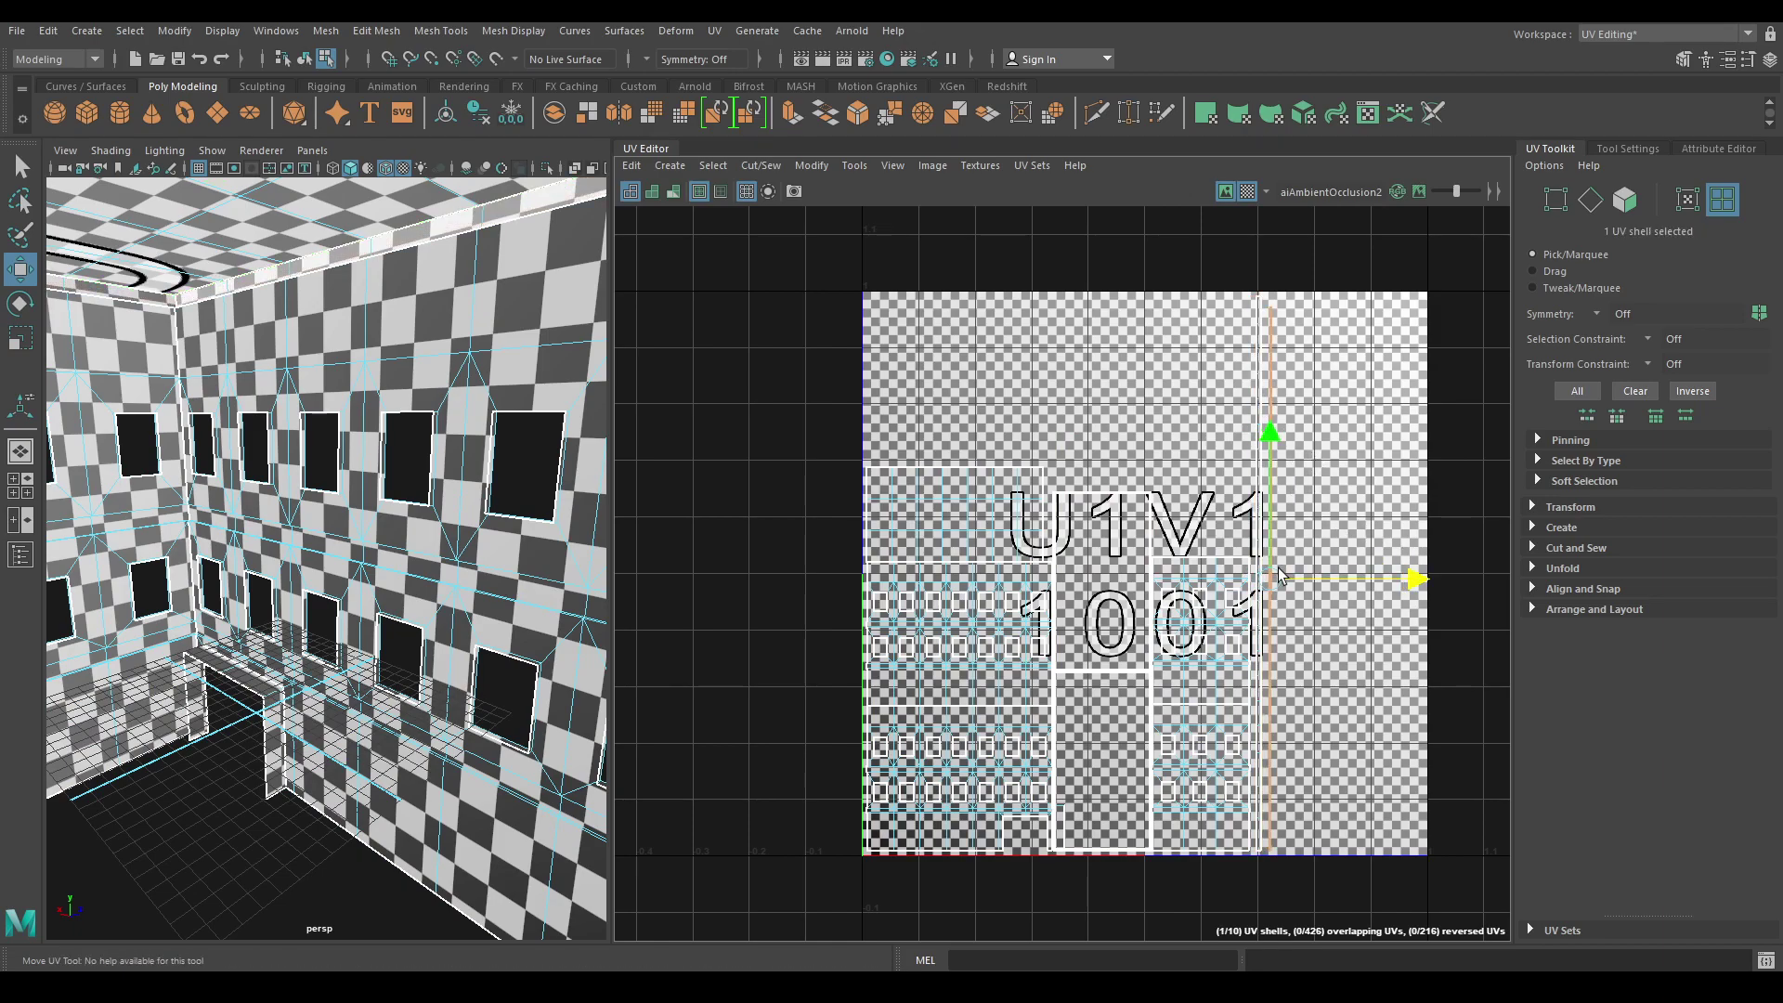
scroll(325, 558, "down", 5)
left_click_drag(307, 557, 399, 553, "alt")
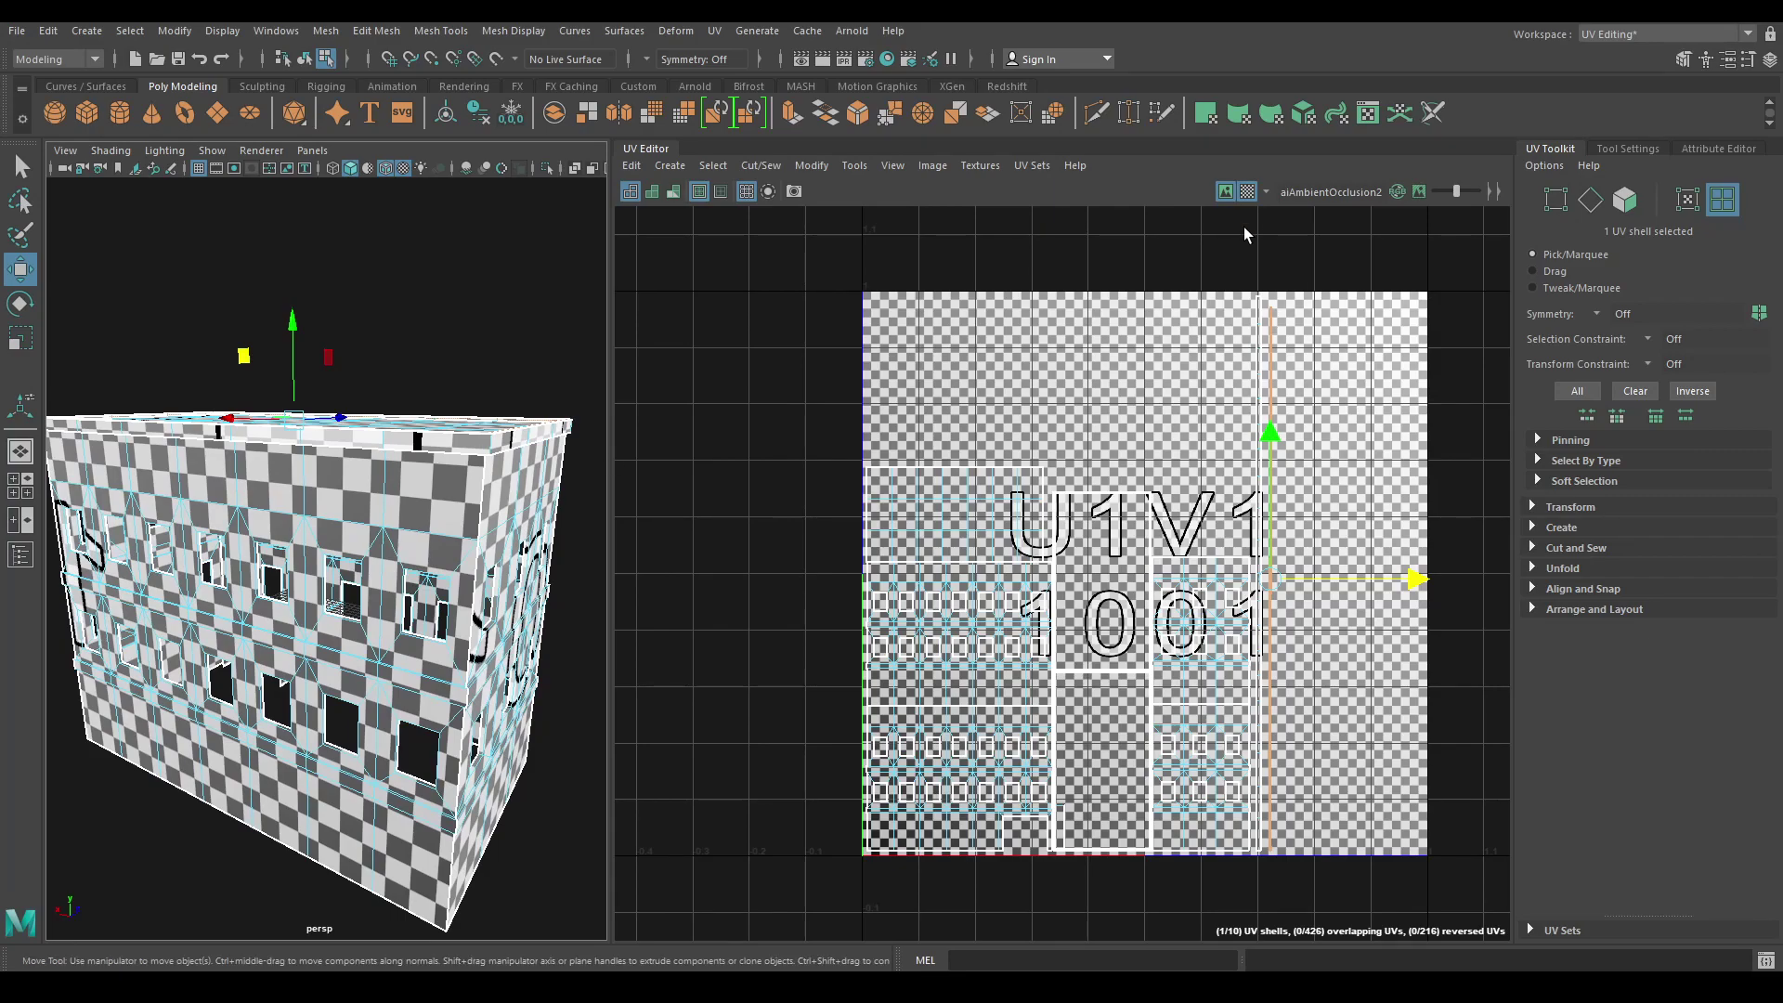
left_click(1248, 192)
Nudge the two end-wall shells and the two roof-edge frame shells in positive U to open gaps between the columns.
scroll(1225, 422, "up", 3)
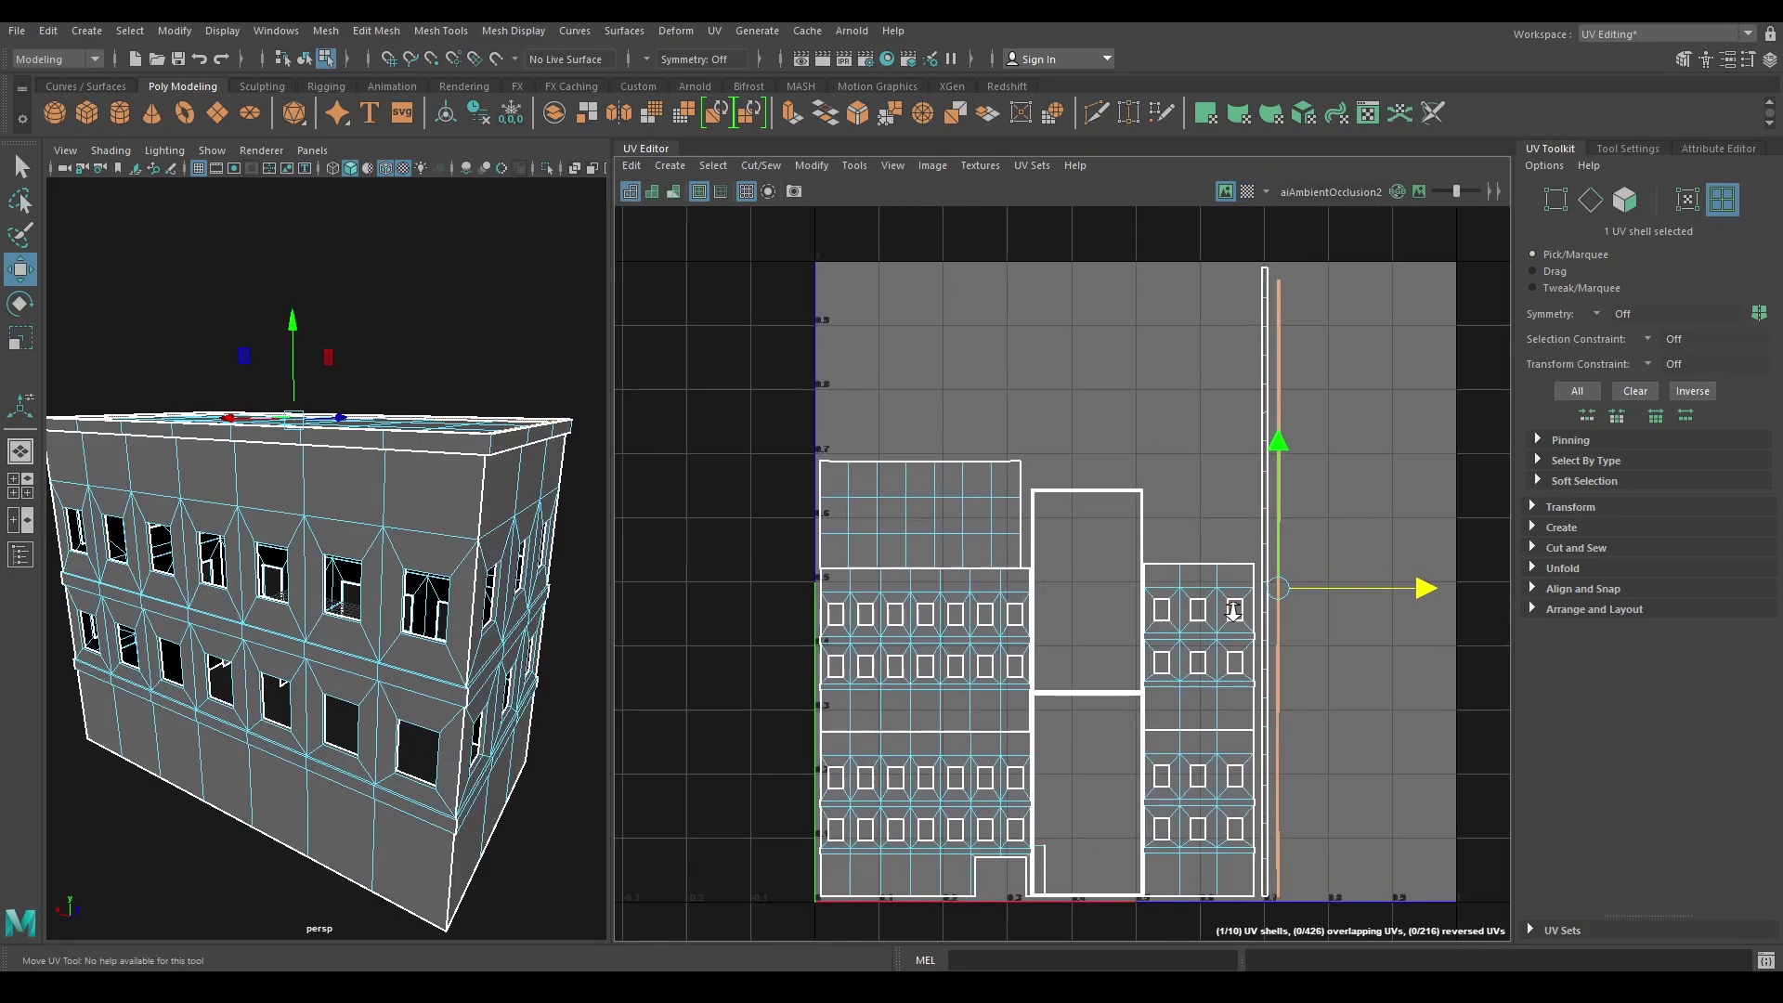
scroll(1225, 422, "up", 2)
left_click(1206, 558)
left_click(1186, 721, "shift")
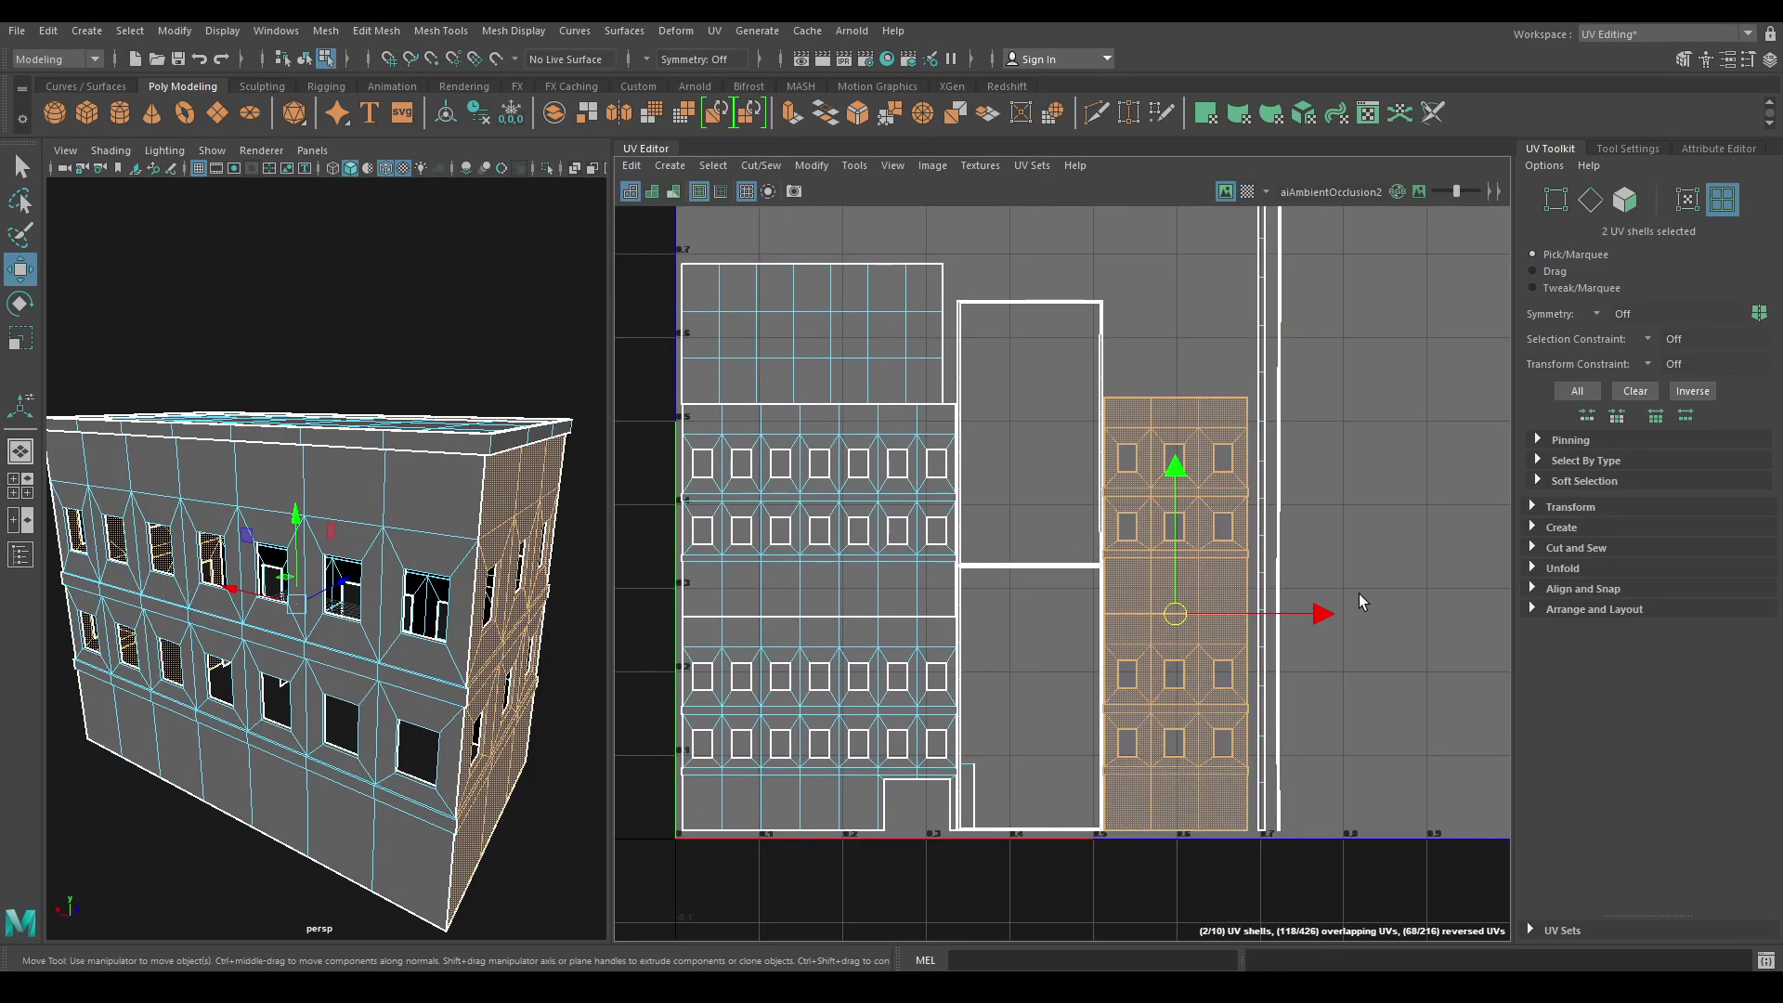
left_click_drag(1039, 573, 1044, 538)
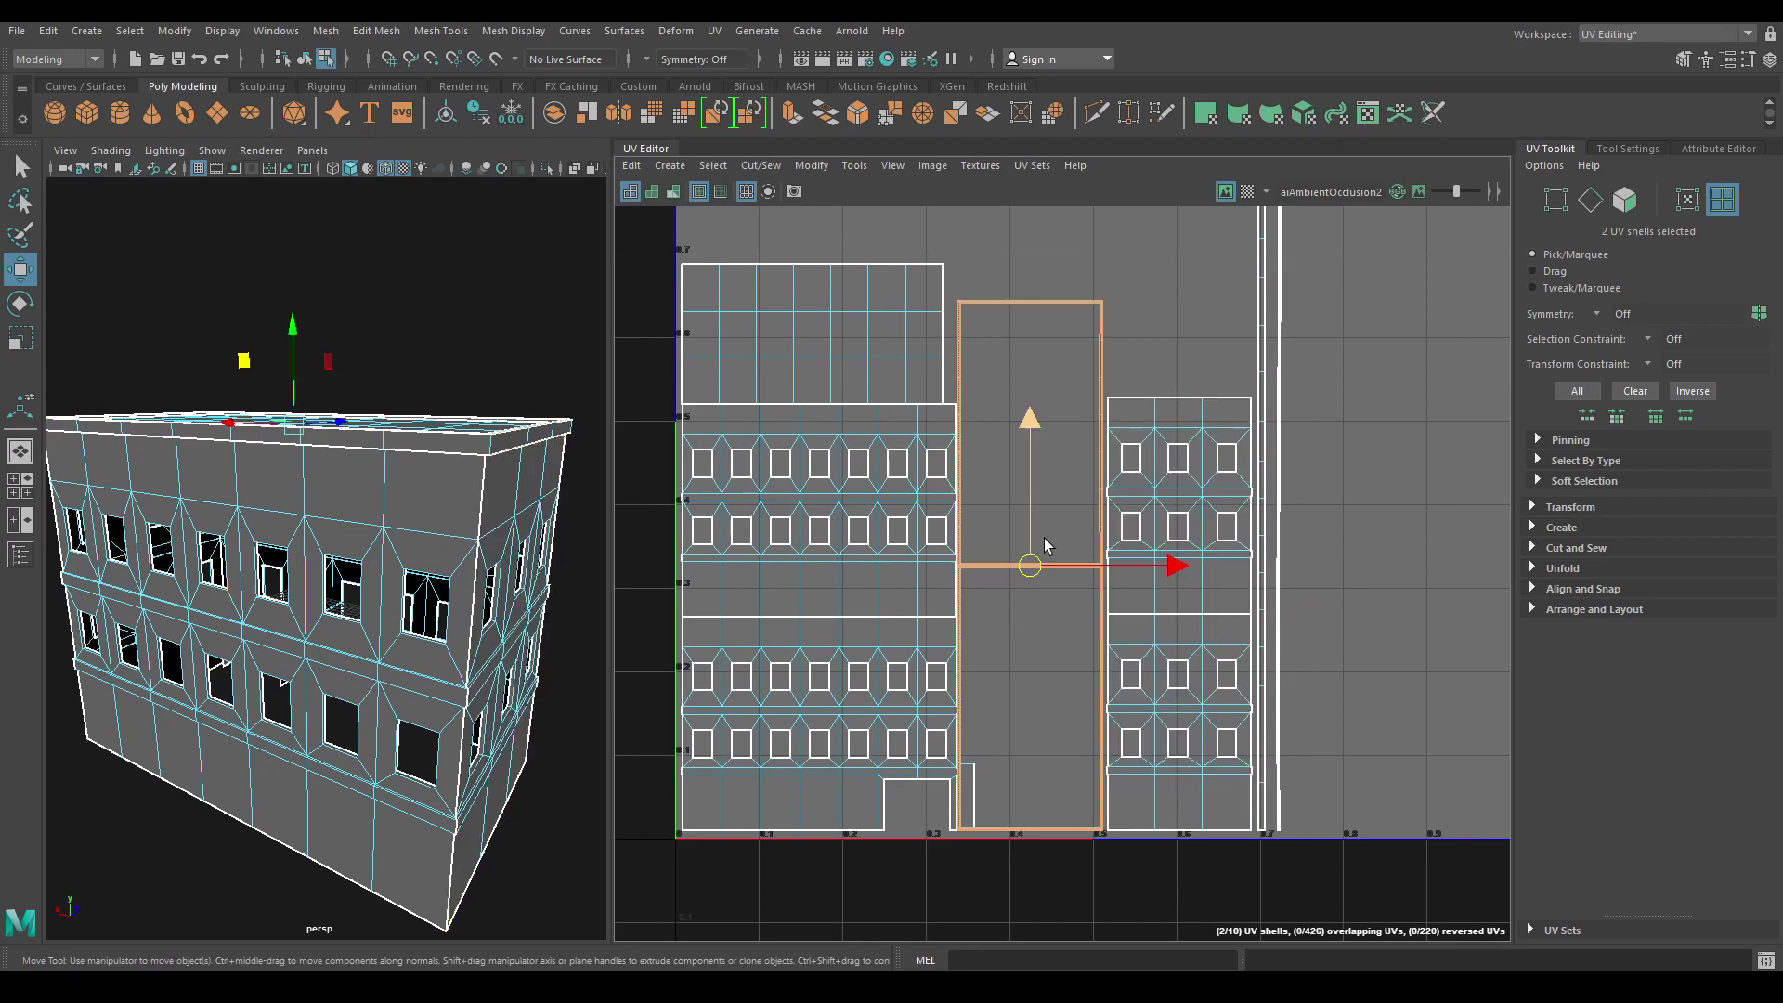
Nudge the roof shell, the upper long-facade shell and the upper end-wall shell upward in V to open gaps between them.
left_click(815, 332)
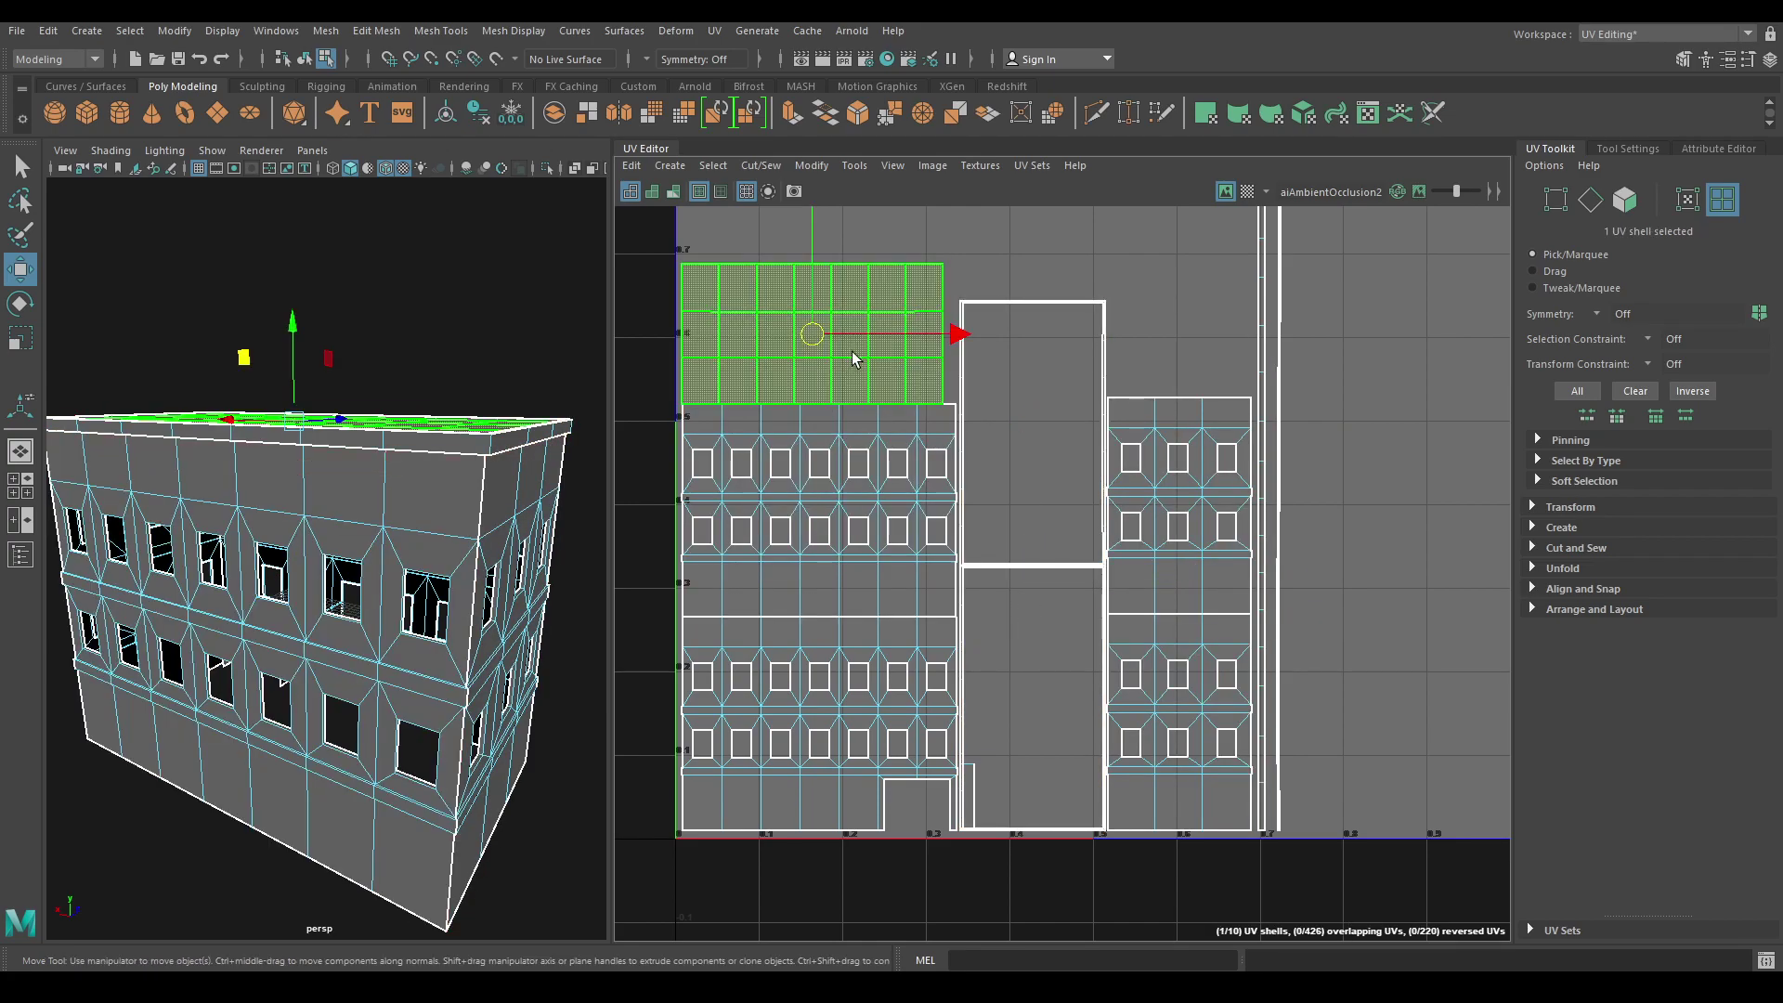
left_click(786, 450)
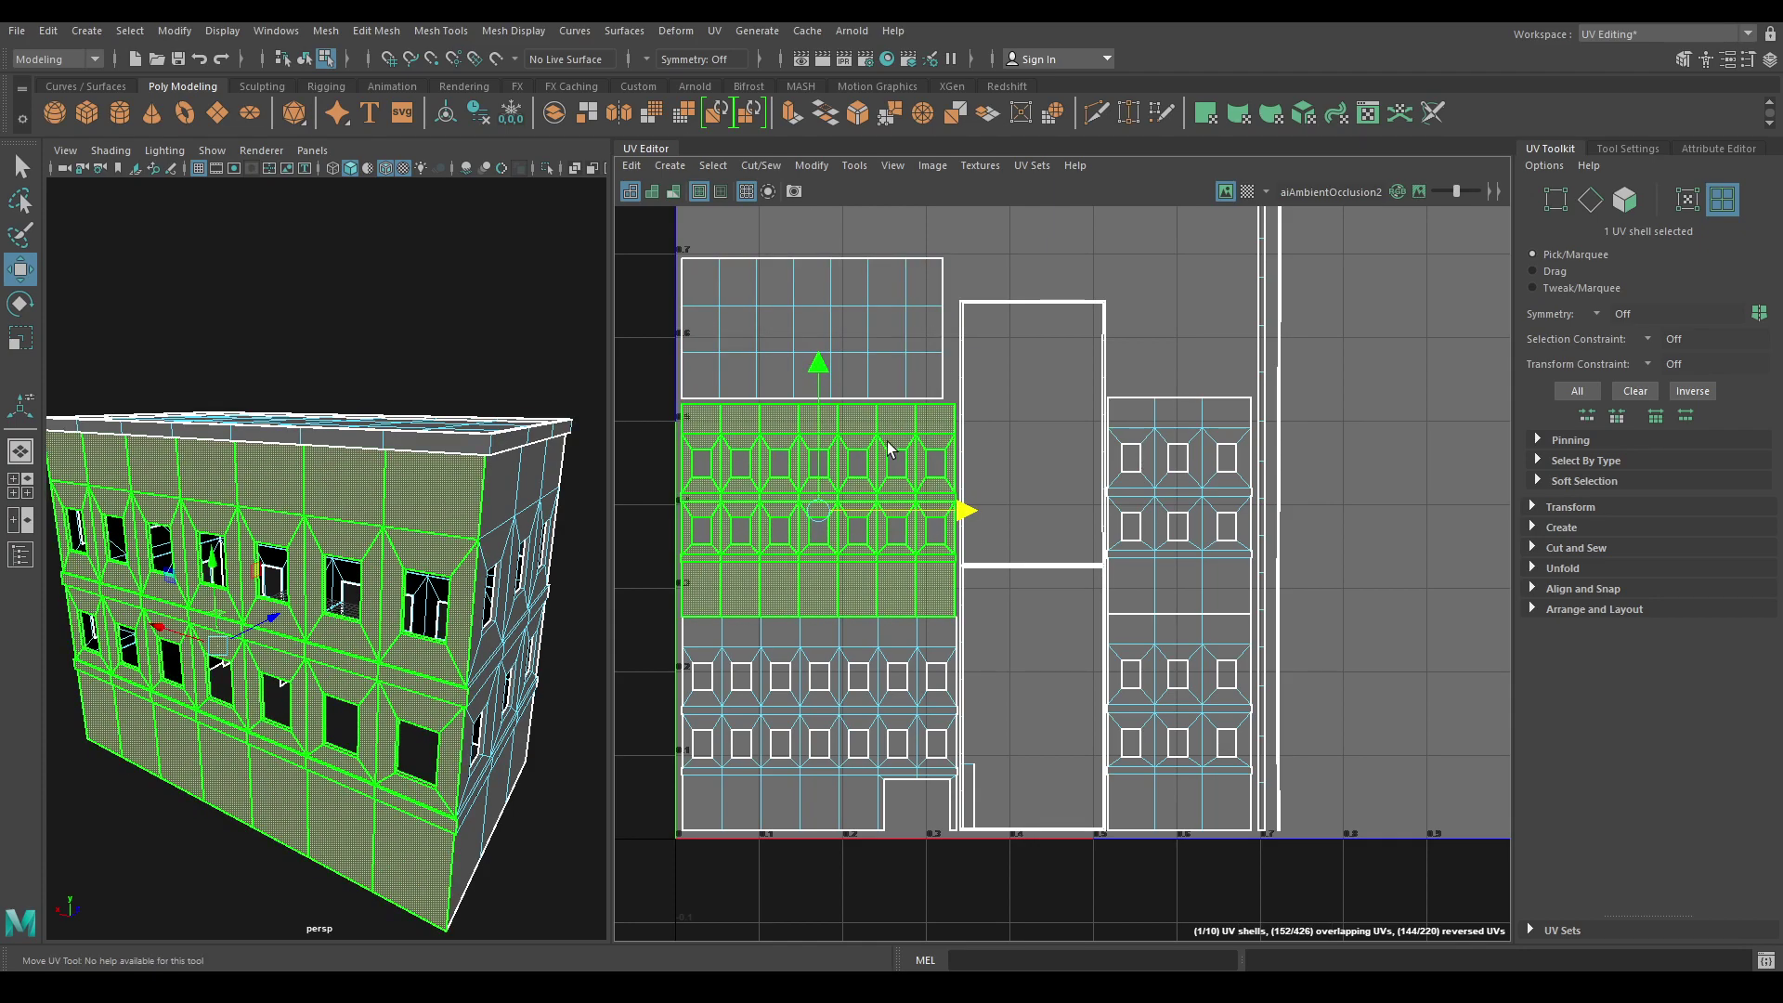
left_click_drag(826, 366, 828, 363)
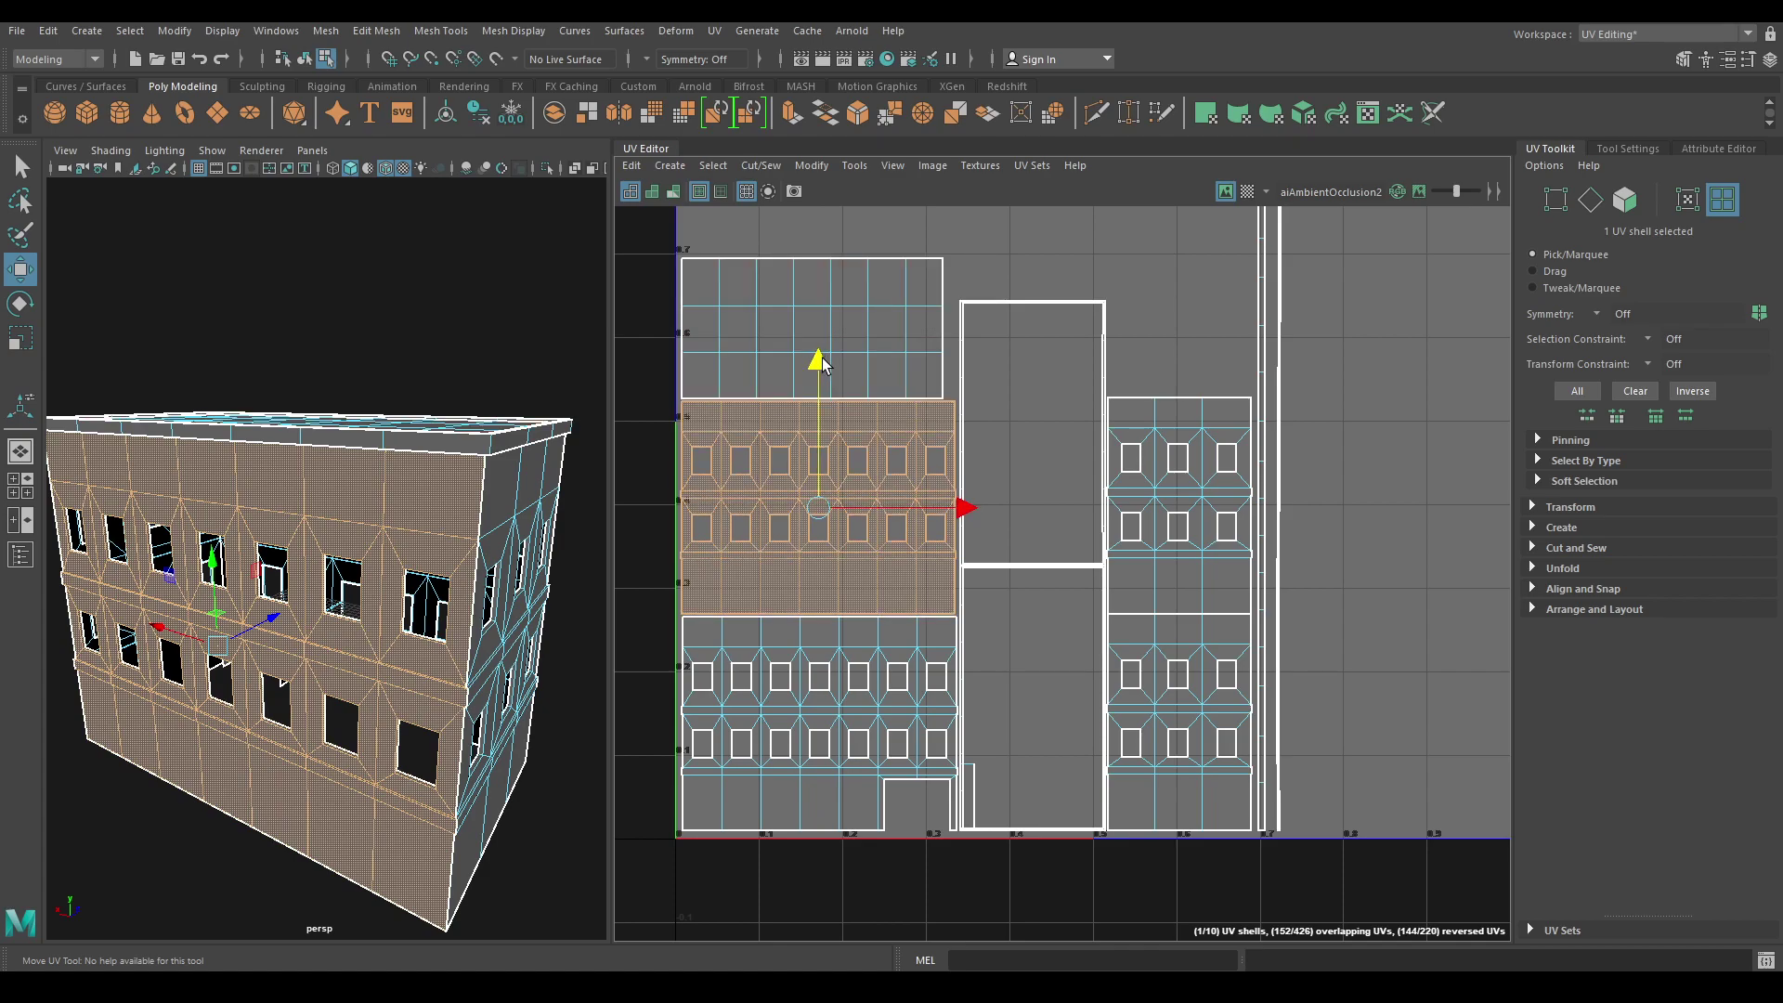
left_click(1178, 413)
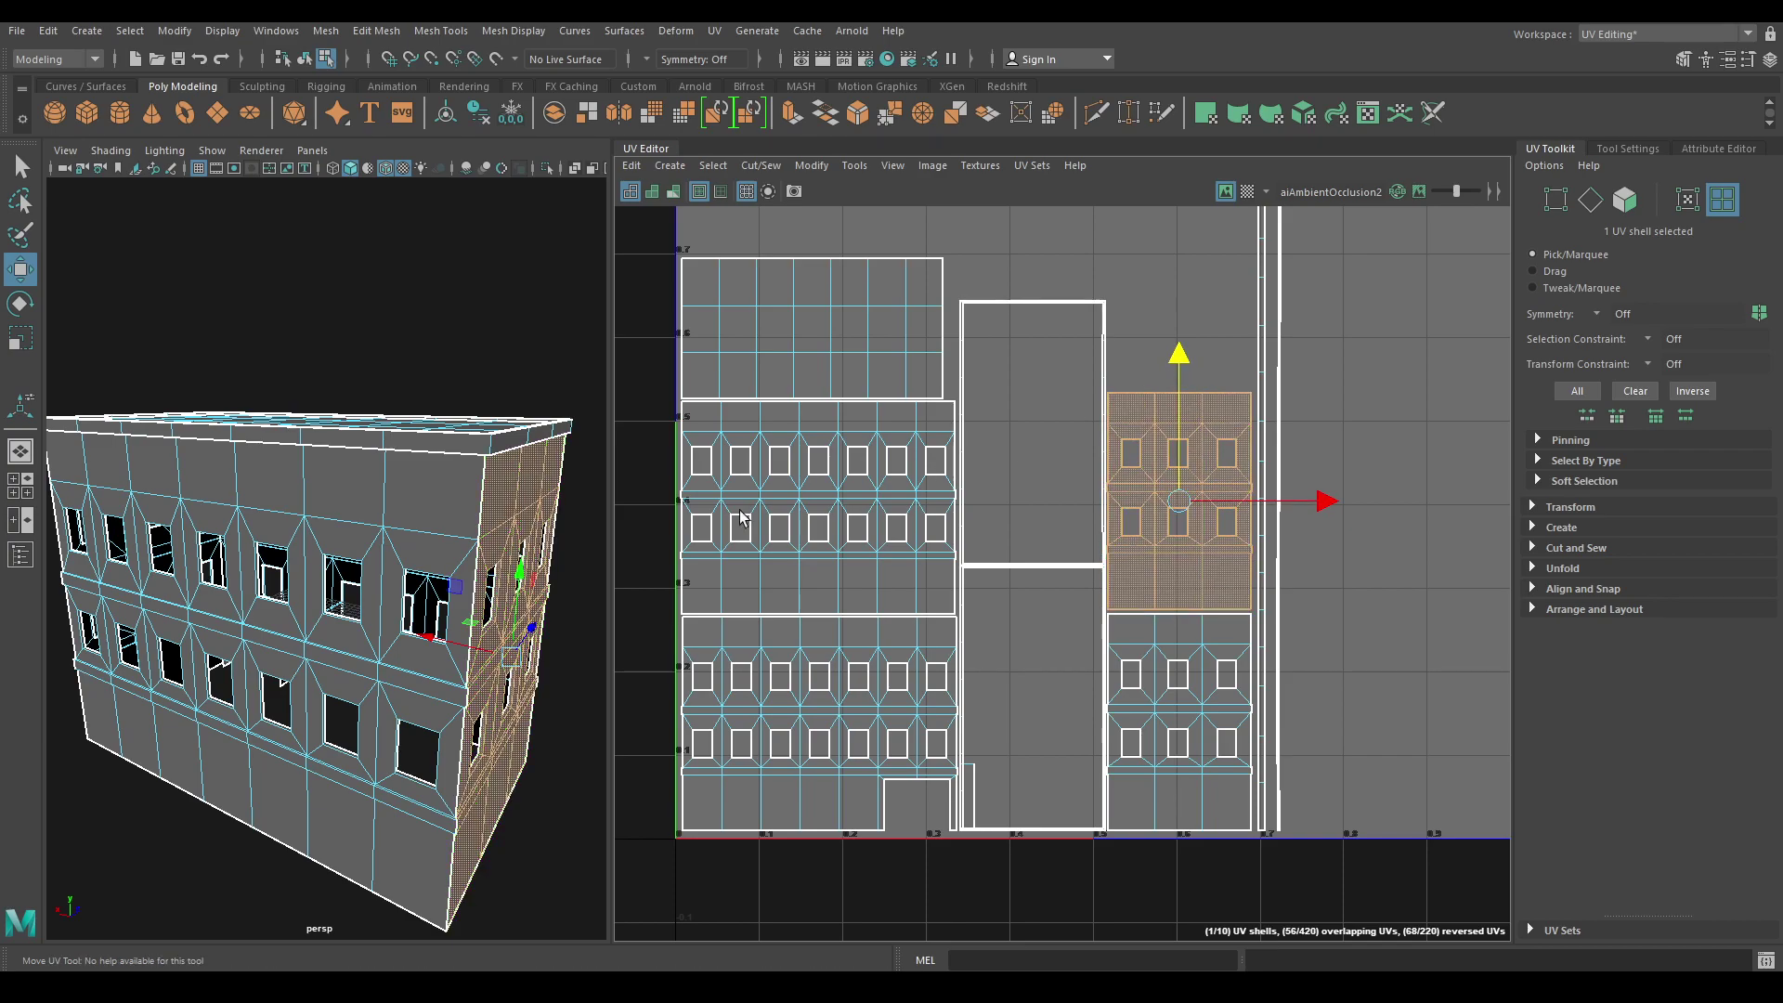
Return to object mode, select the main building body, and show the last hidden parts of the building again.
scroll(521, 502, "down", 3)
left_click_drag(502, 487, 418, 476, "alt")
right_click_drag(418, 474, 531, 411)
left_click(531, 541)
left_click_drag(530, 542, 408, 576, "alt")
left_click(421, 585)
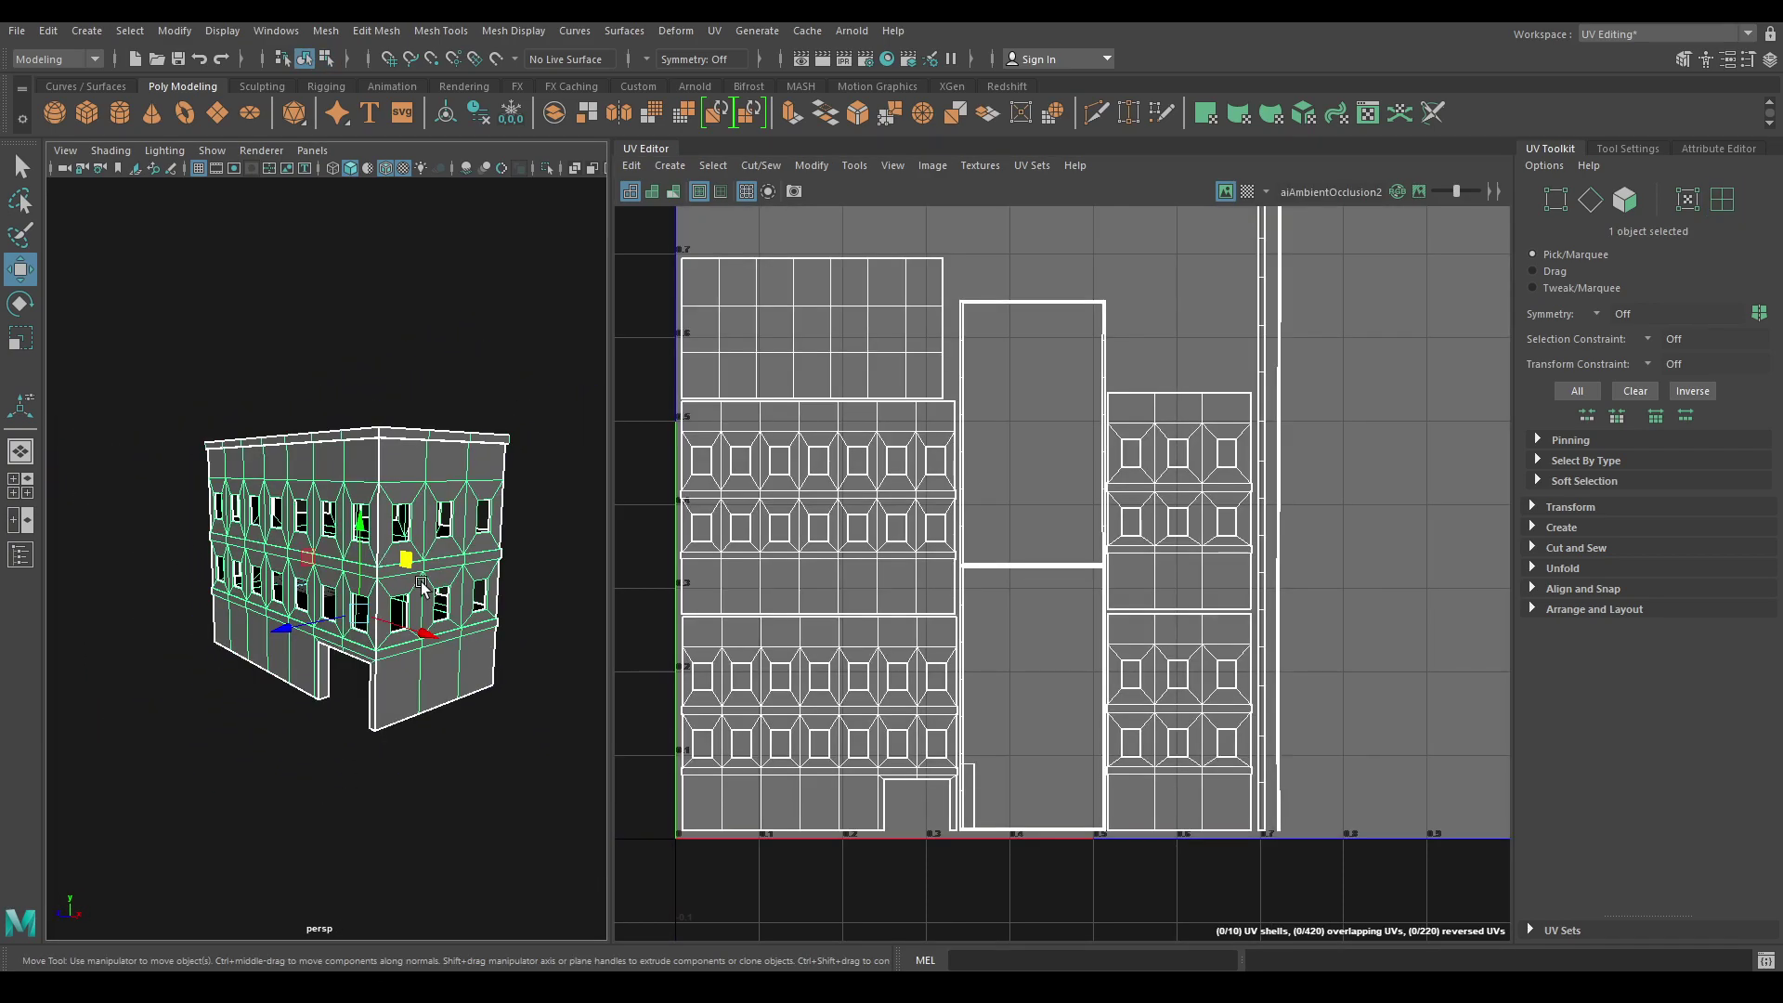
key("ctrl+shift+h")
Select all seven building objects with the checker texture displayed, inspect the texture across the building, and clear the selection.
left_click_drag(557, 777, 48, 179)
left_click(1249, 192)
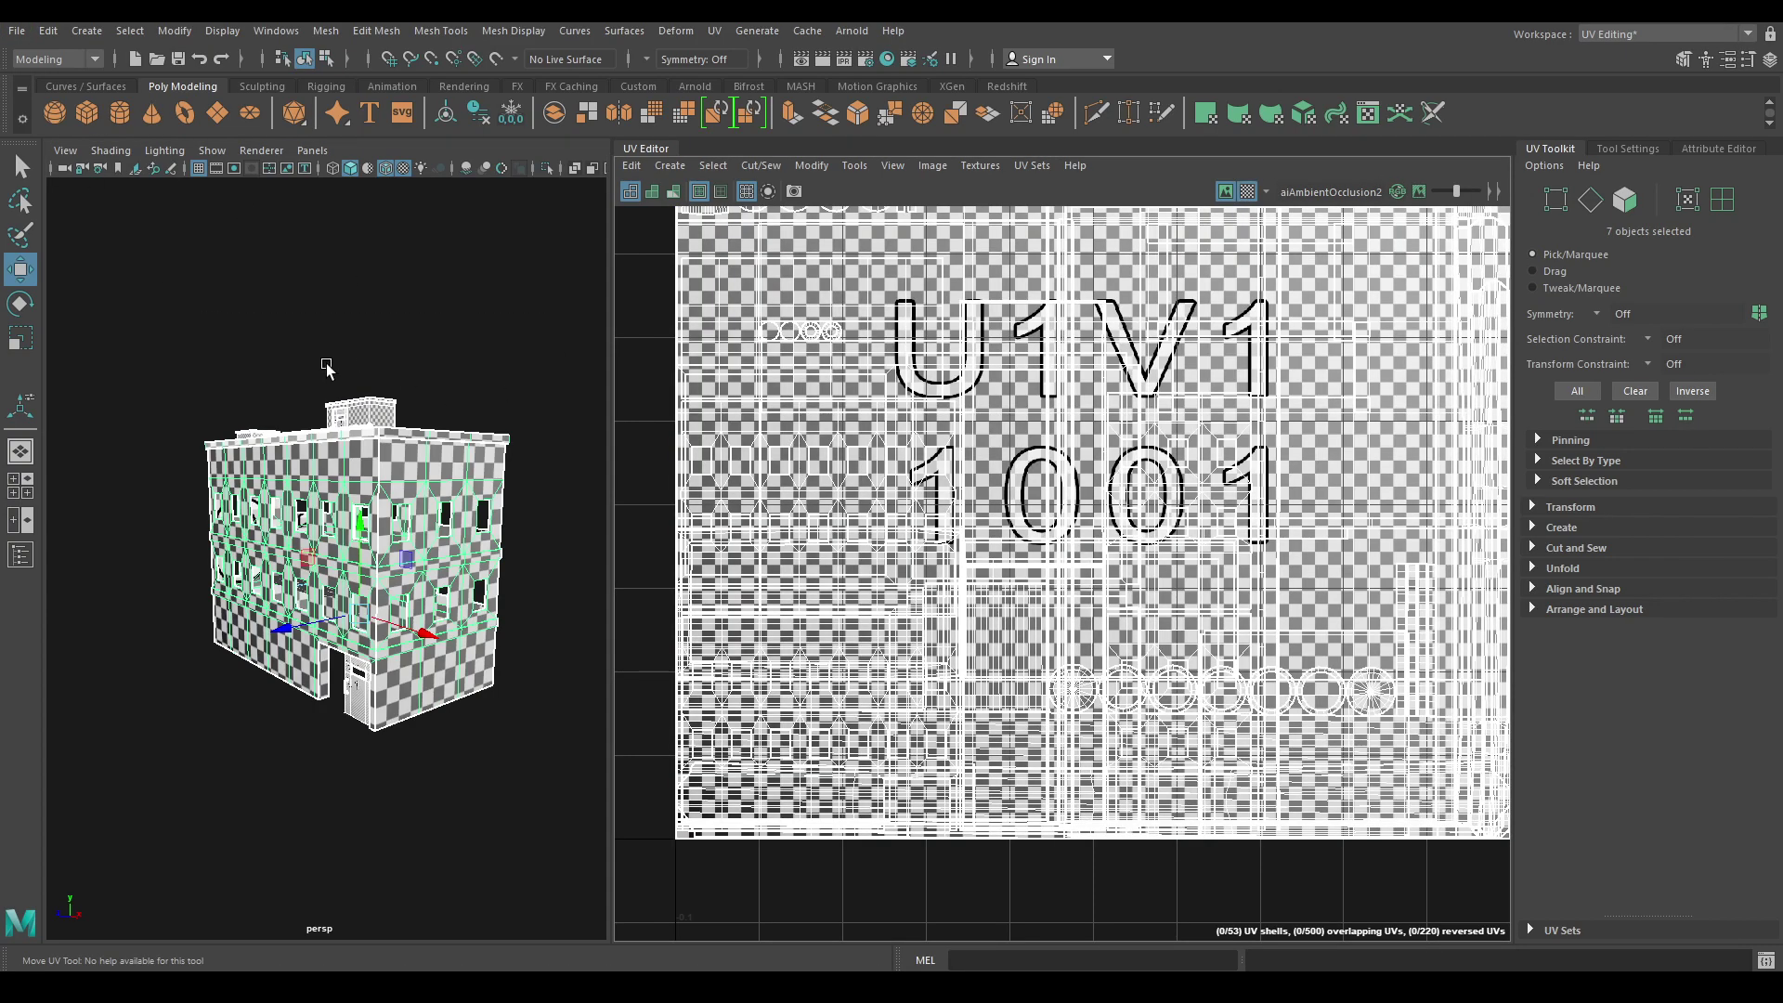
left_click(326, 366)
left_click_drag(436, 474, 526, 492, "alt")
left_click_drag(540, 676, 2, 233)
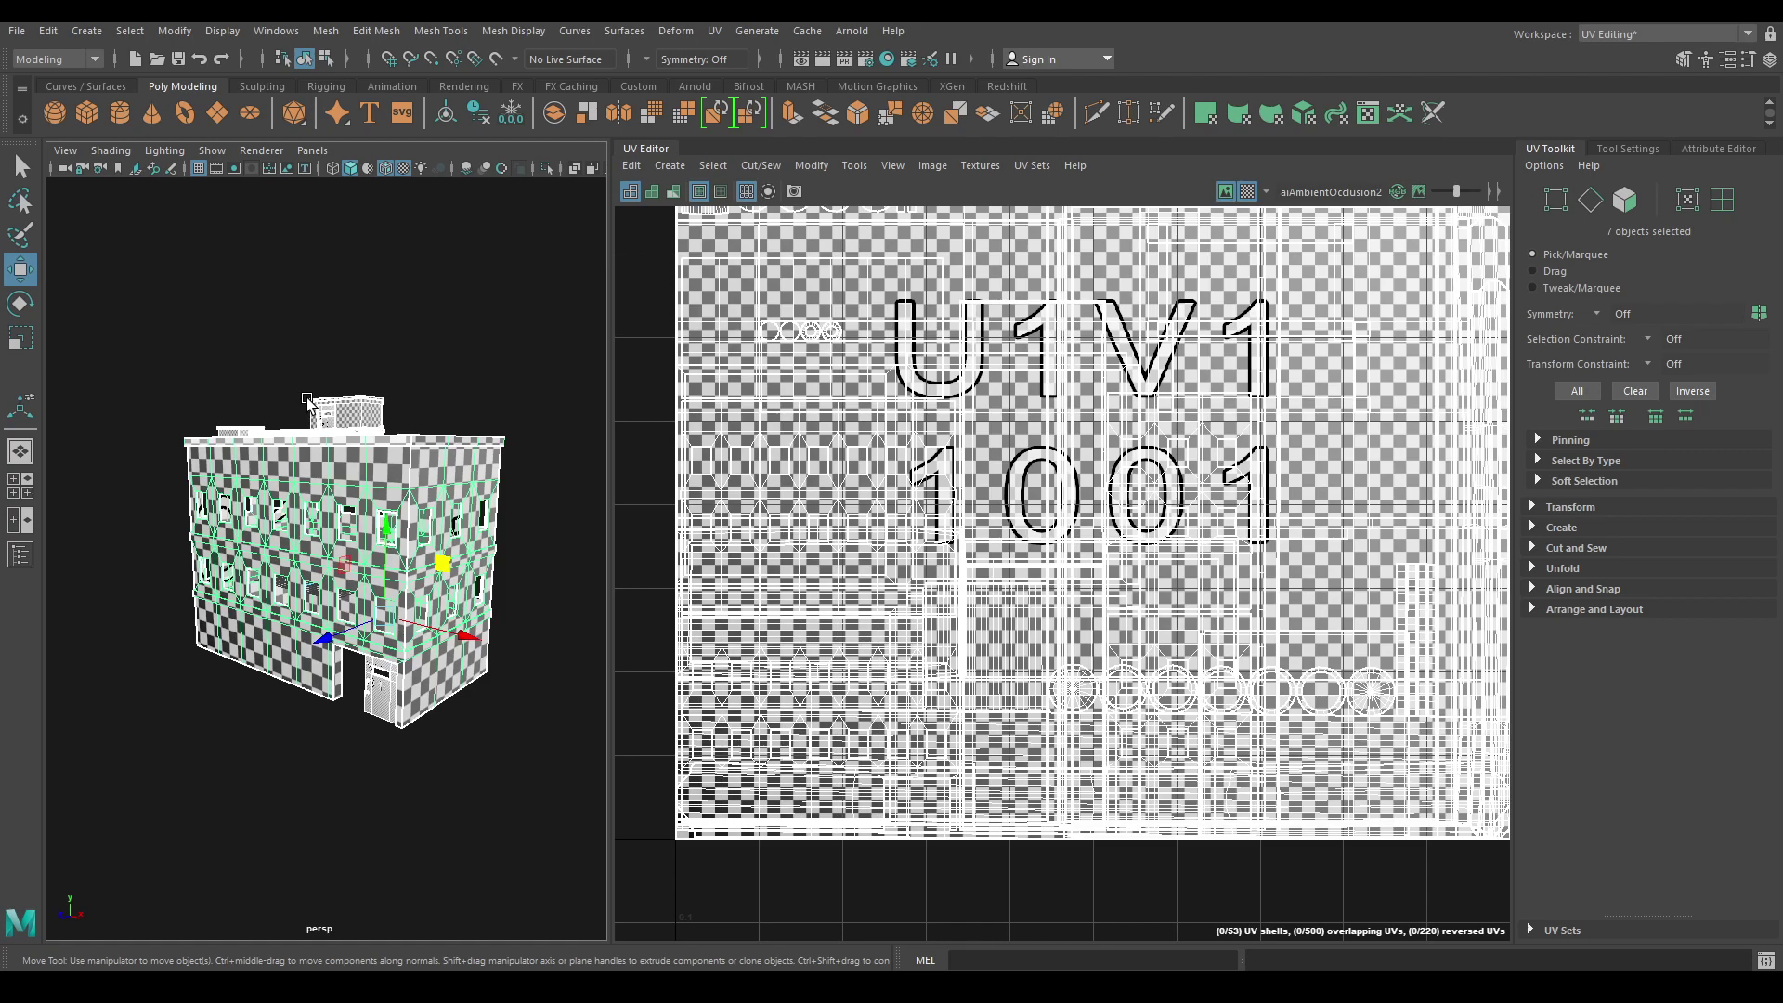
left_click(256, 287)
right_click_drag(257, 287, 344, 455, "alt")
left_click_drag(343, 454, 306, 496, "alt")
scroll(250, 366, "down", 5)
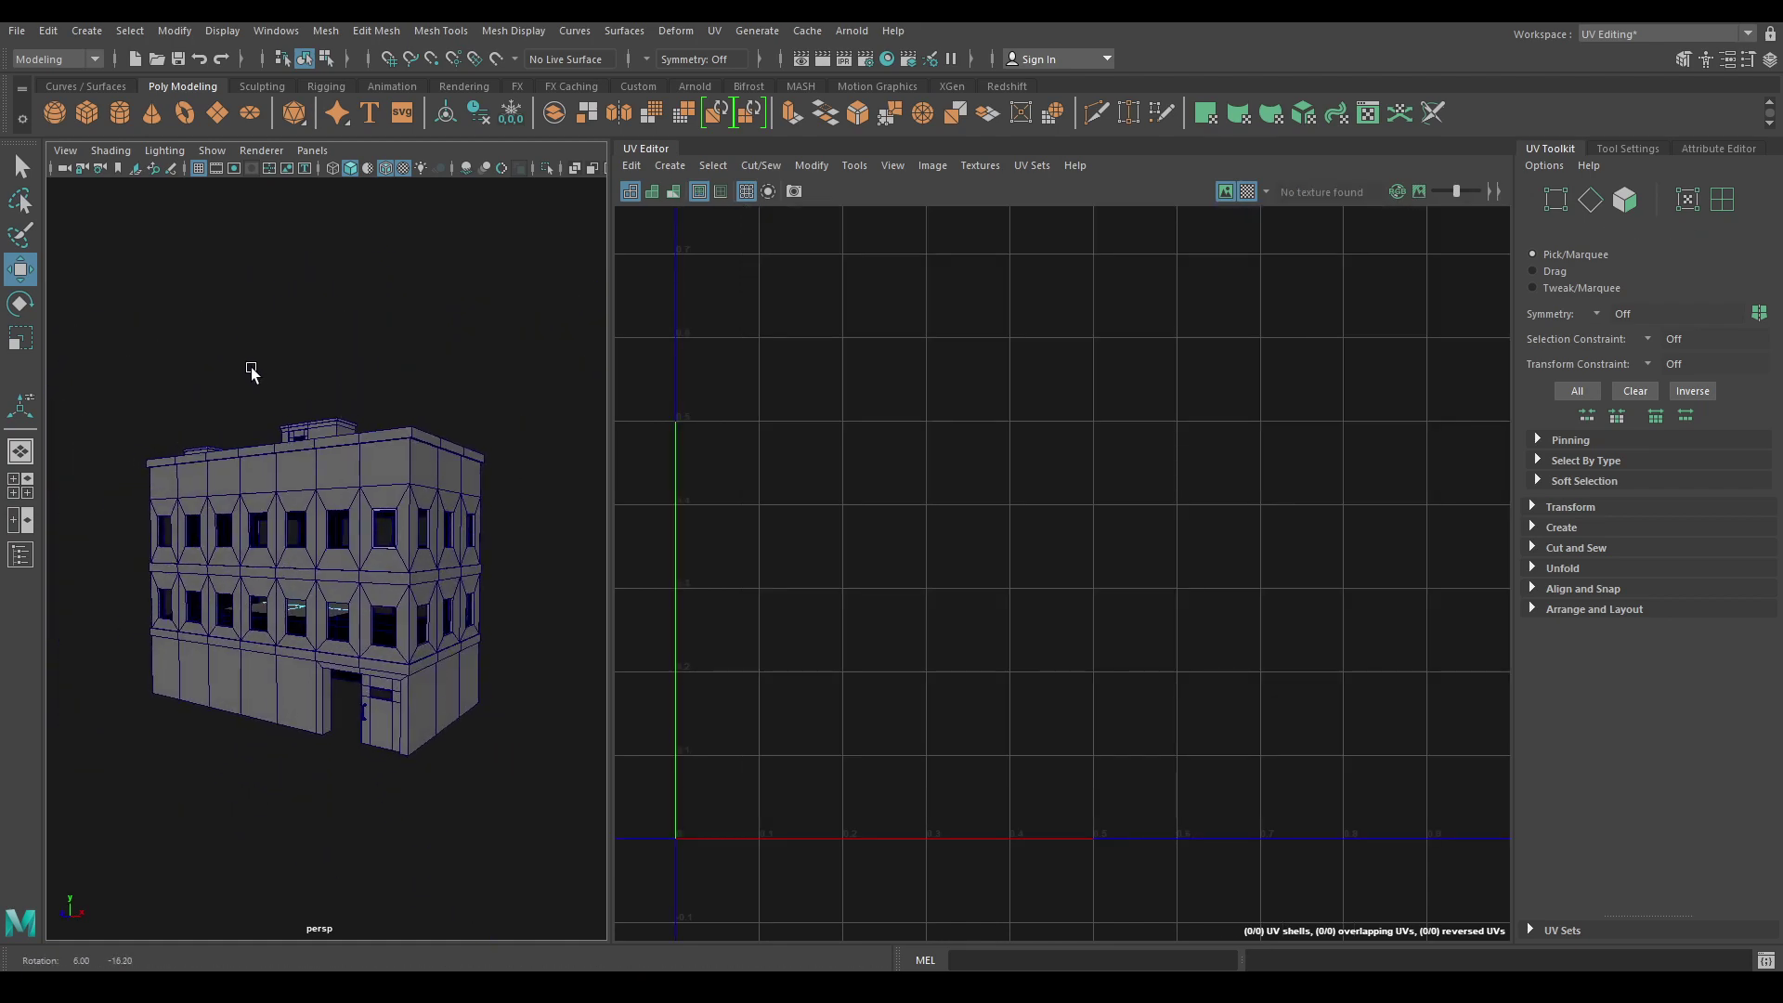